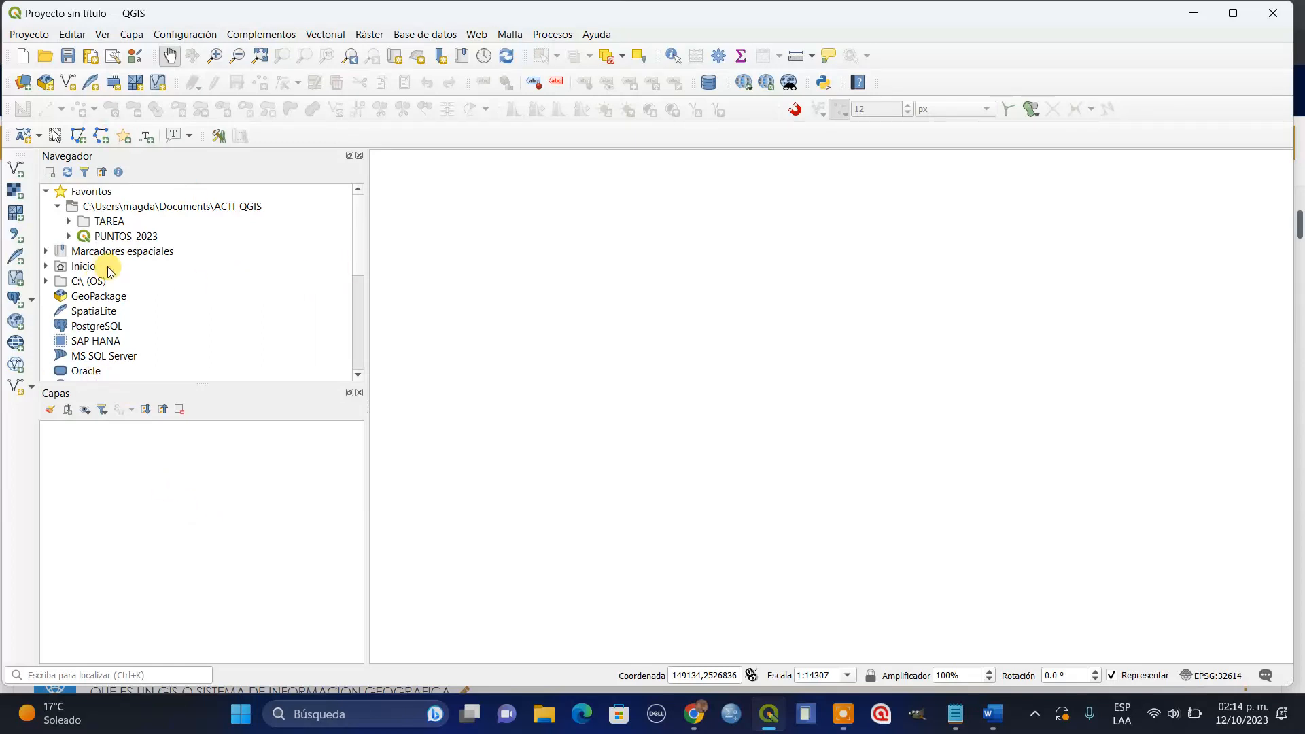
# Look through the browser's data sources and the base maps available under XYZ Tiles.
pyautogui.moveTo(357, 246); pyautogui.dragTo(361, 309)
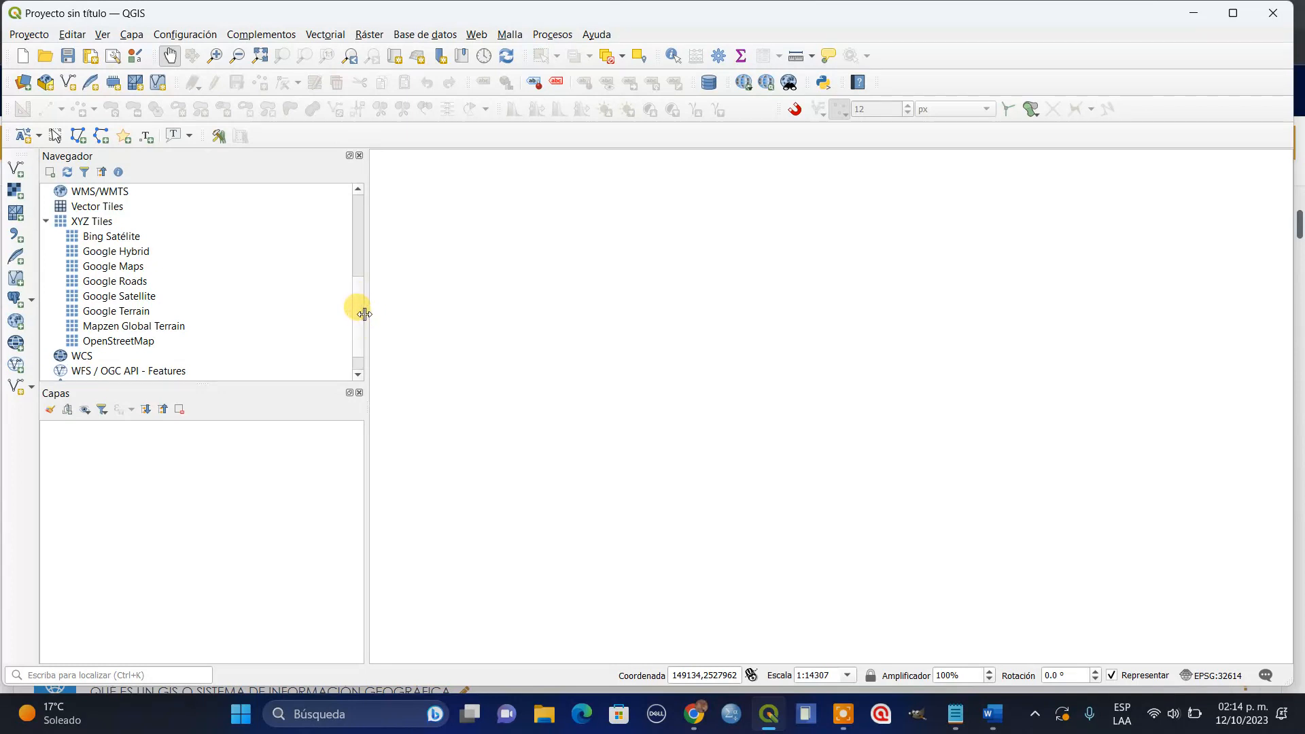
pyautogui.moveTo(359, 311); pyautogui.dragTo(359, 324)
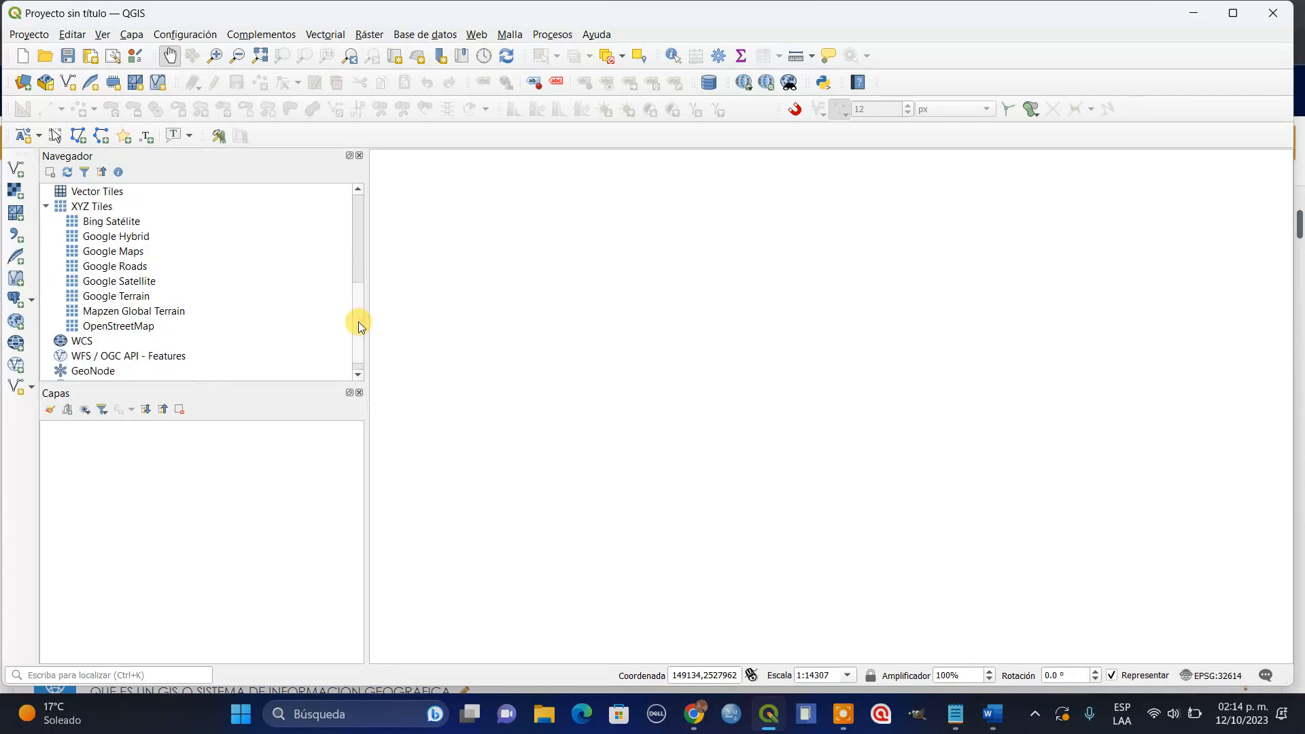
pyautogui.moveTo(358, 325)
pyautogui.mouseDown()
pyautogui.moveTo(358, 340)
pyautogui.moveTo(359, 255)
pyautogui.moveTo(358, 341)
pyautogui.mouseUp()
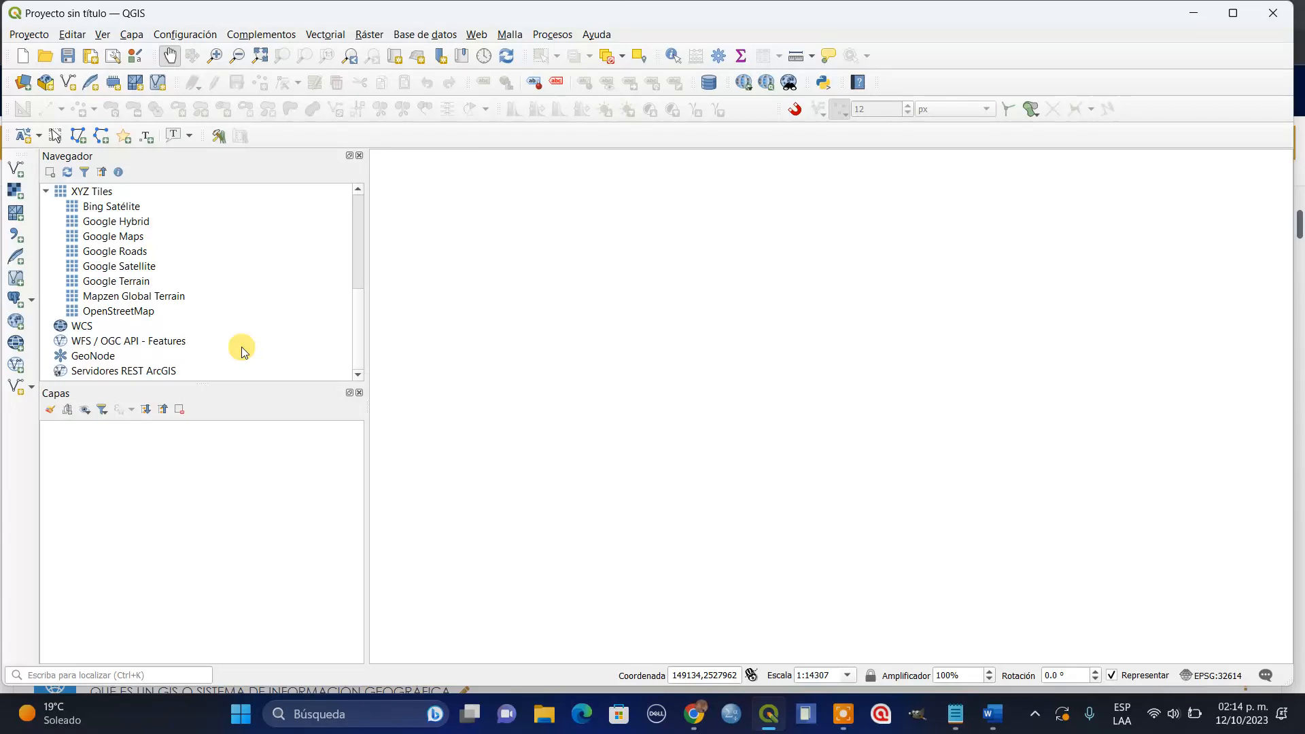
pyautogui.scroll(2, 356, 291)
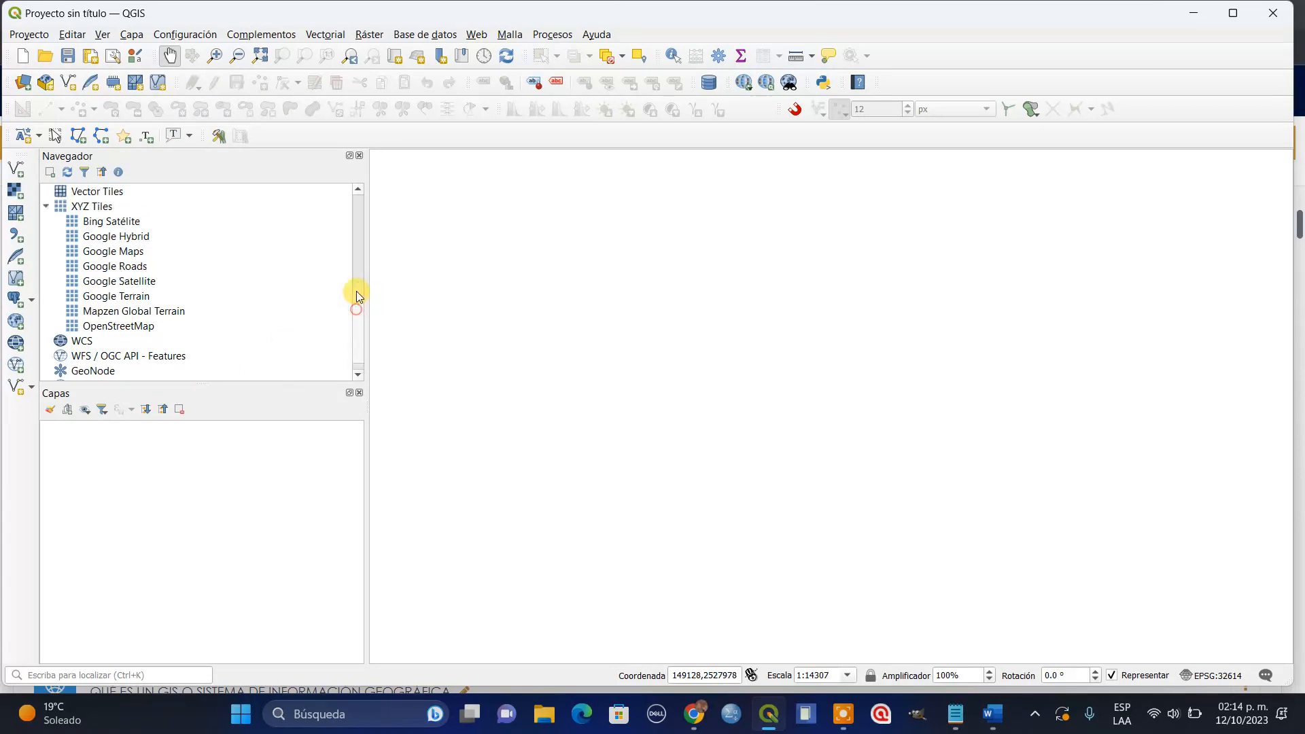
pyautogui.click(45, 266)
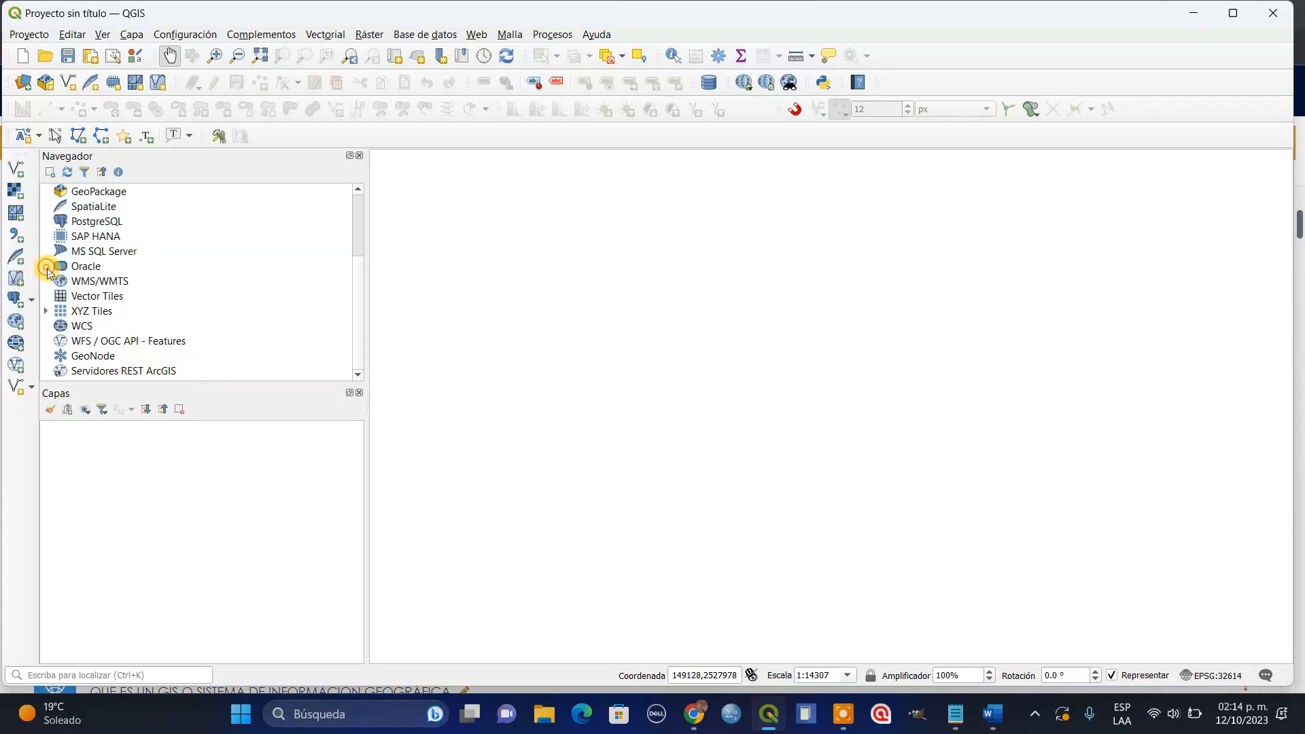
pyautogui.click(45, 311)
pyautogui.scroll(-2, 354, 266)
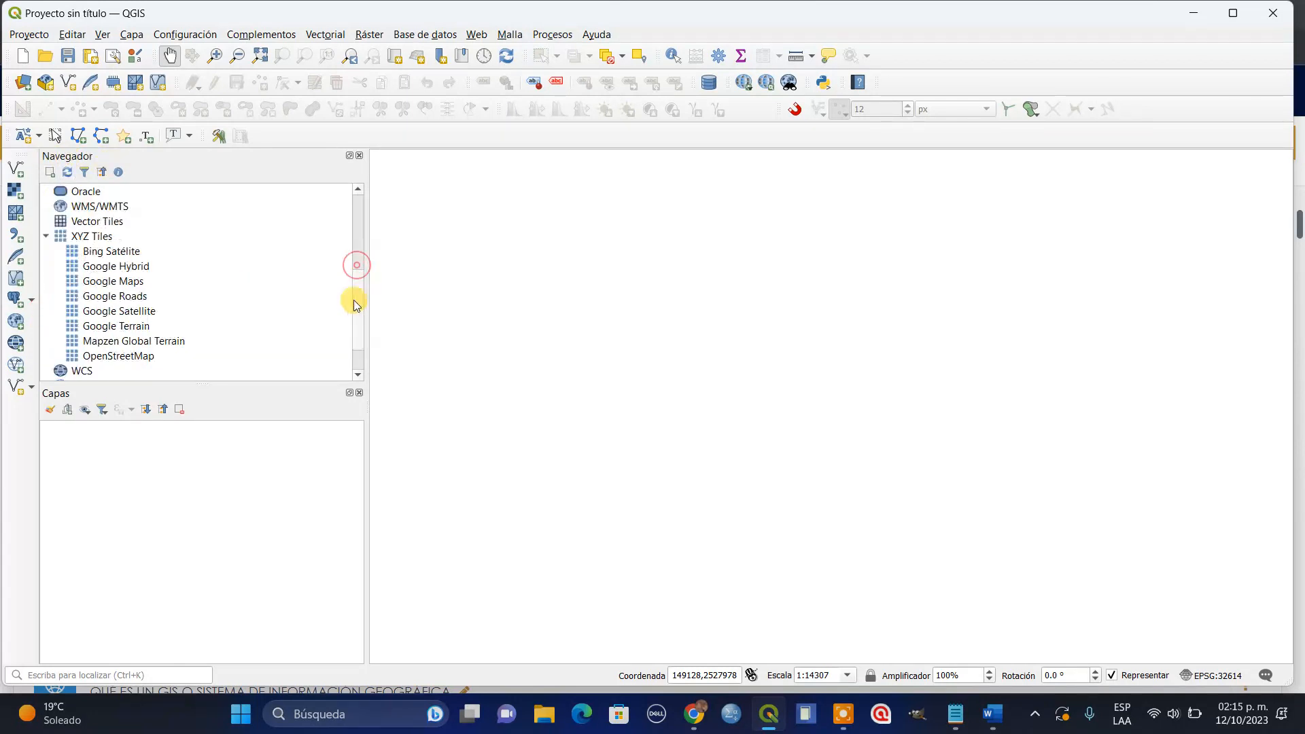
pyautogui.click(45, 236)
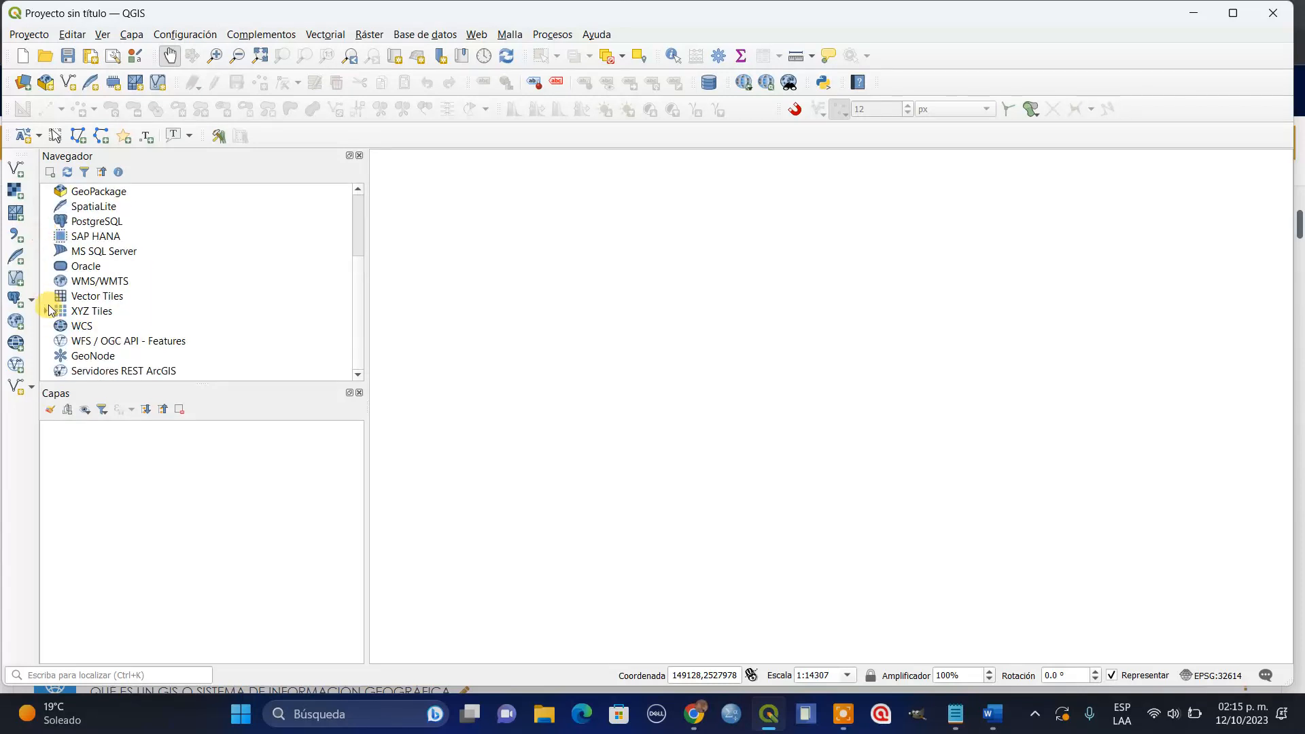
# Add the OpenStreetMap base map from the XYZ Tiles connections to the project.
pyautogui.click(97, 312)
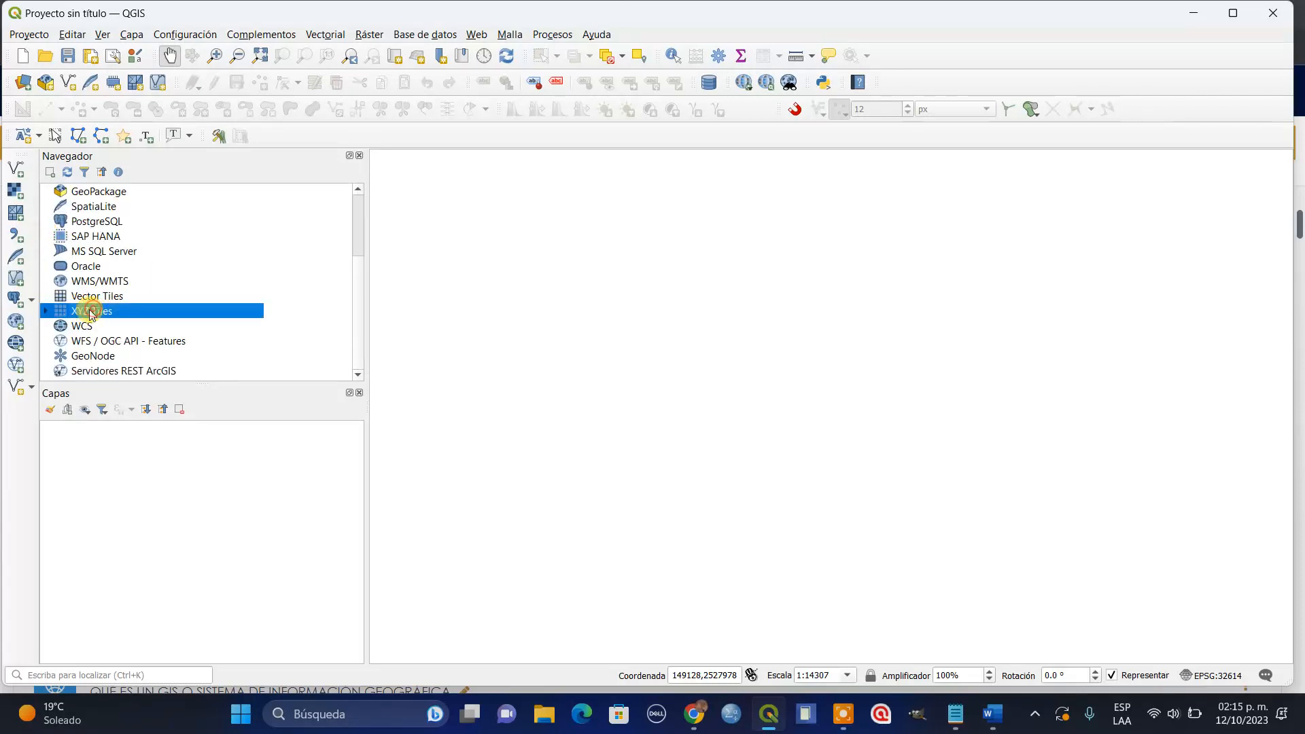
pyautogui.click(46, 312)
pyautogui.moveTo(354, 258); pyautogui.dragTo(356, 288)
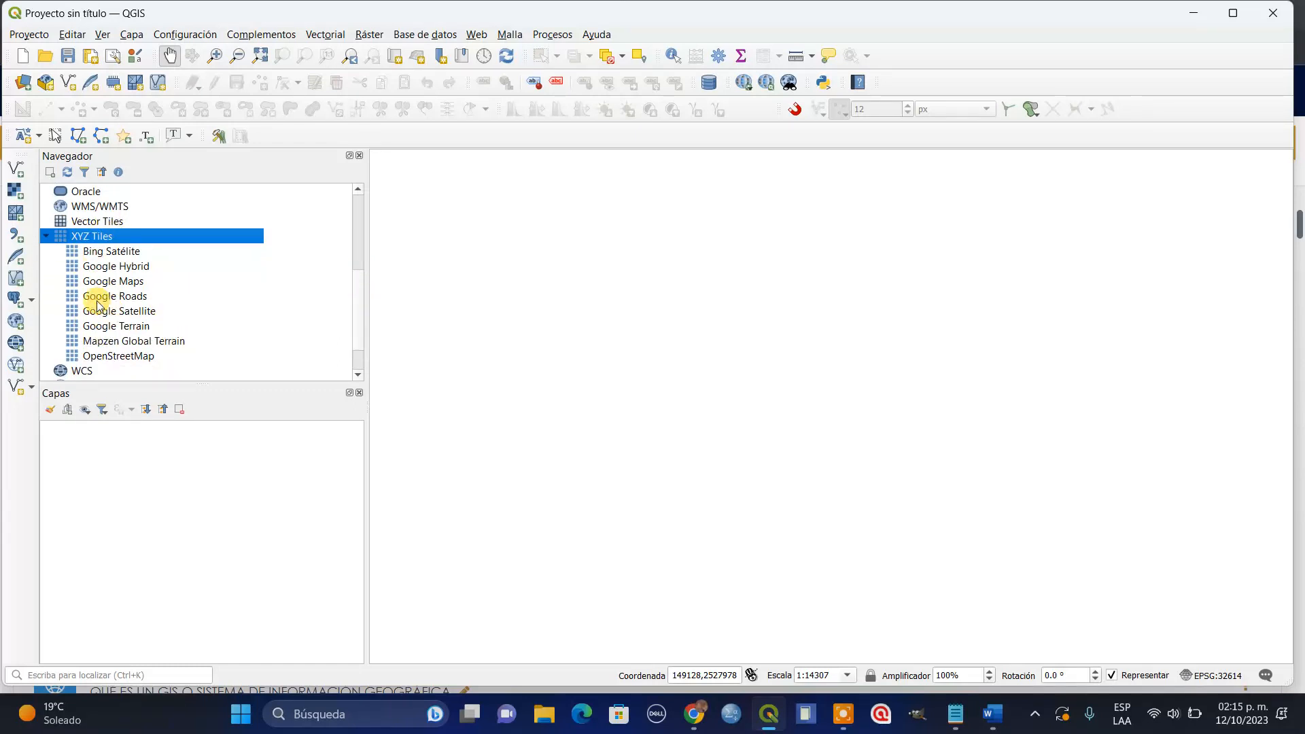
pyautogui.click(132, 356)
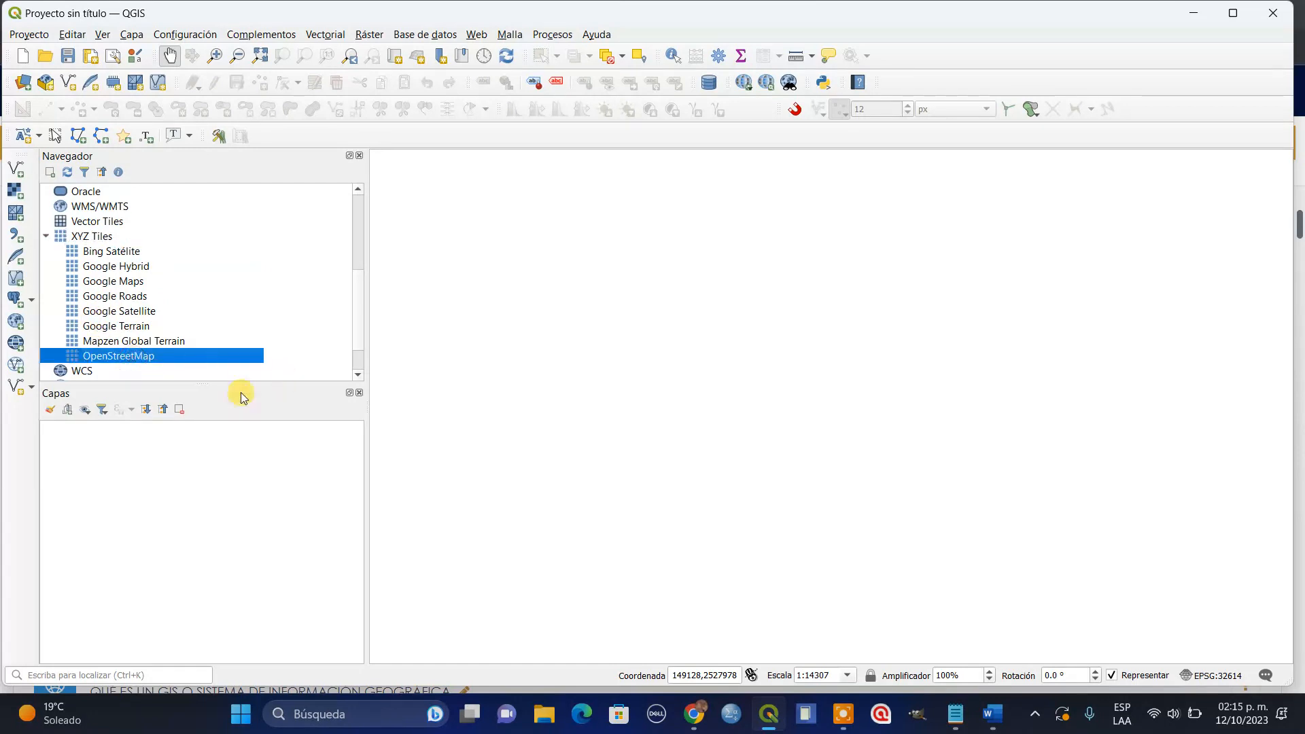
pyautogui.doubleClick(168, 358)
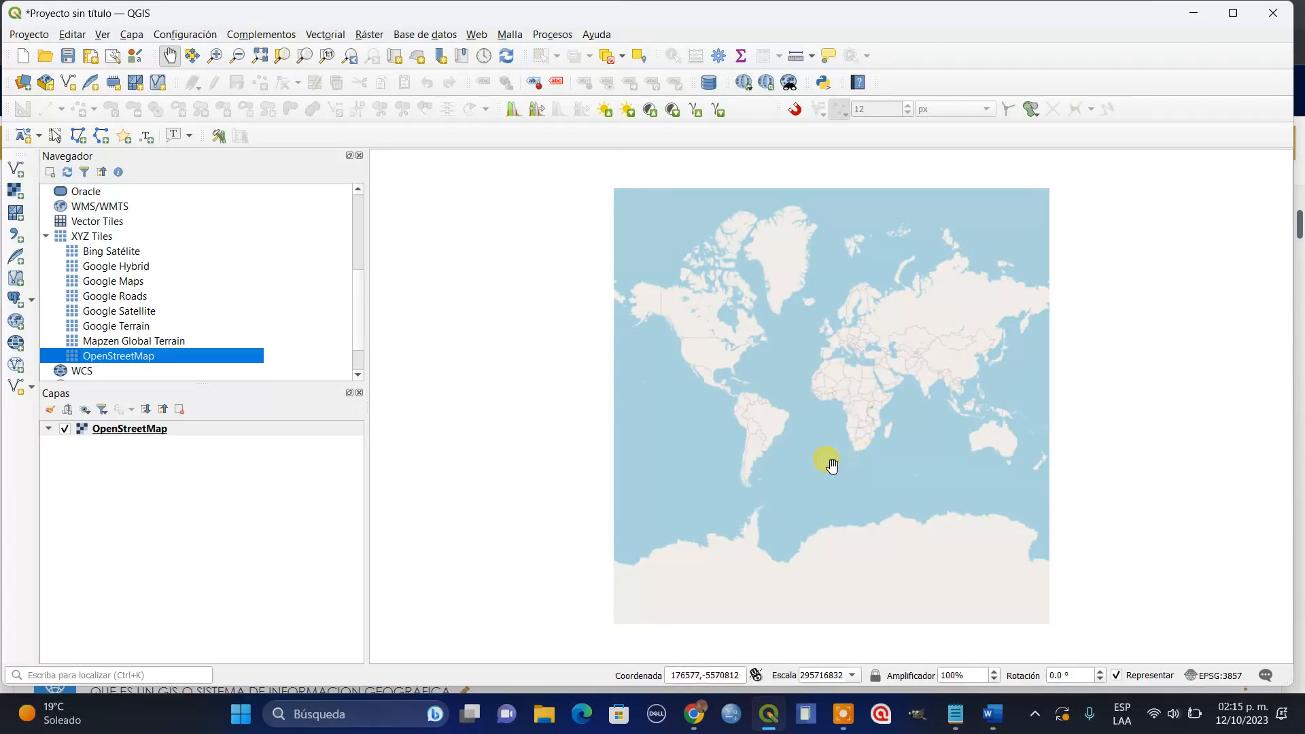
# Locate the town of Tacoaleche, east of Zacatecas in Mexico, on the base map and frame it at street level.
pyautogui.scroll(2, 751, 417)
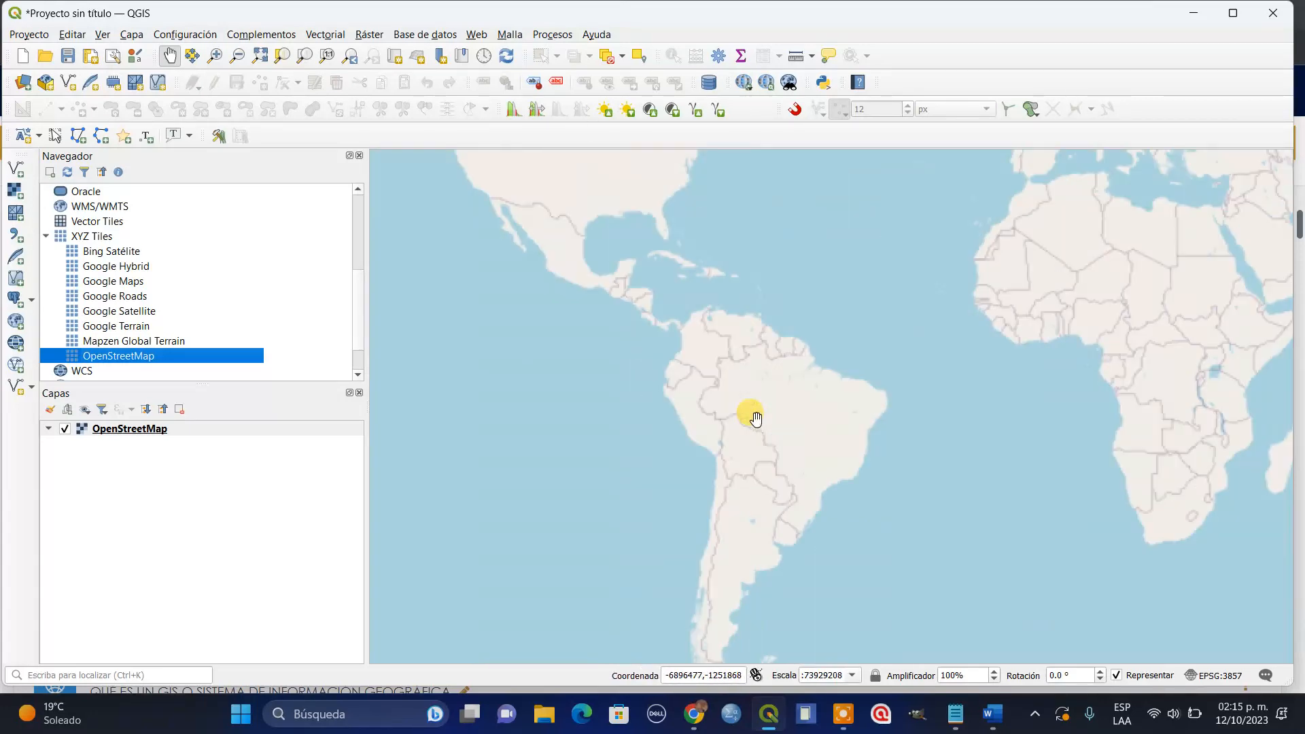
pyautogui.moveTo(657, 311); pyautogui.dragTo(789, 537)
pyautogui.scroll(2, 743, 499)
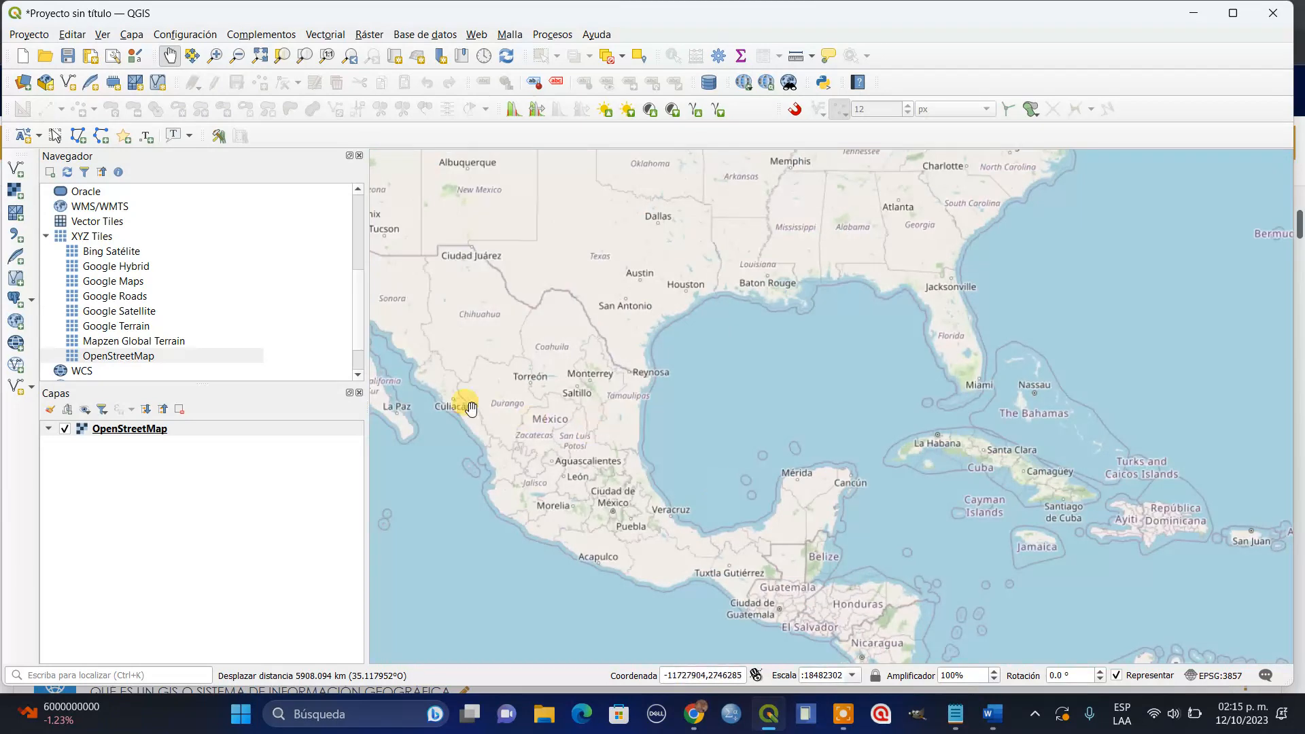
pyautogui.moveTo(472, 409); pyautogui.dragTo(640, 467)
pyautogui.scroll(1, 643, 473)
pyautogui.scroll(2, 760, 510)
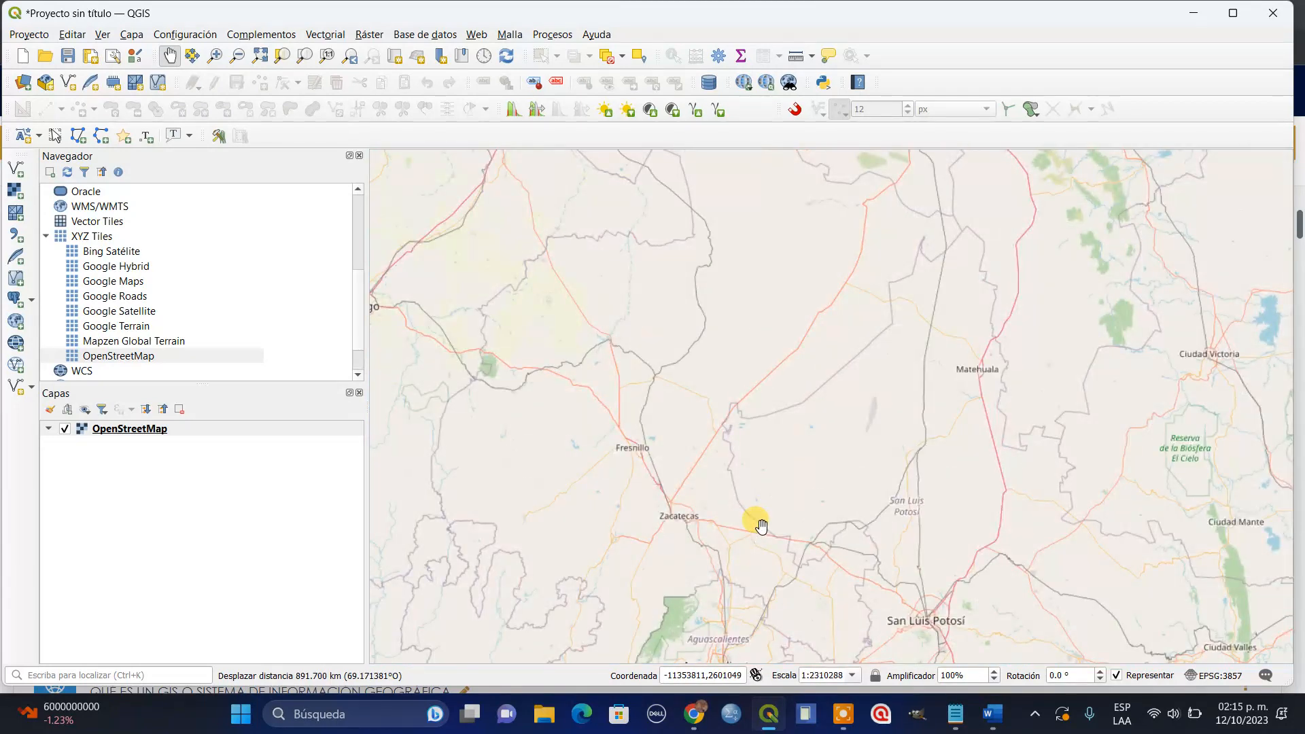
pyautogui.moveTo(761, 527); pyautogui.dragTo(707, 432)
pyautogui.scroll(1, 754, 472)
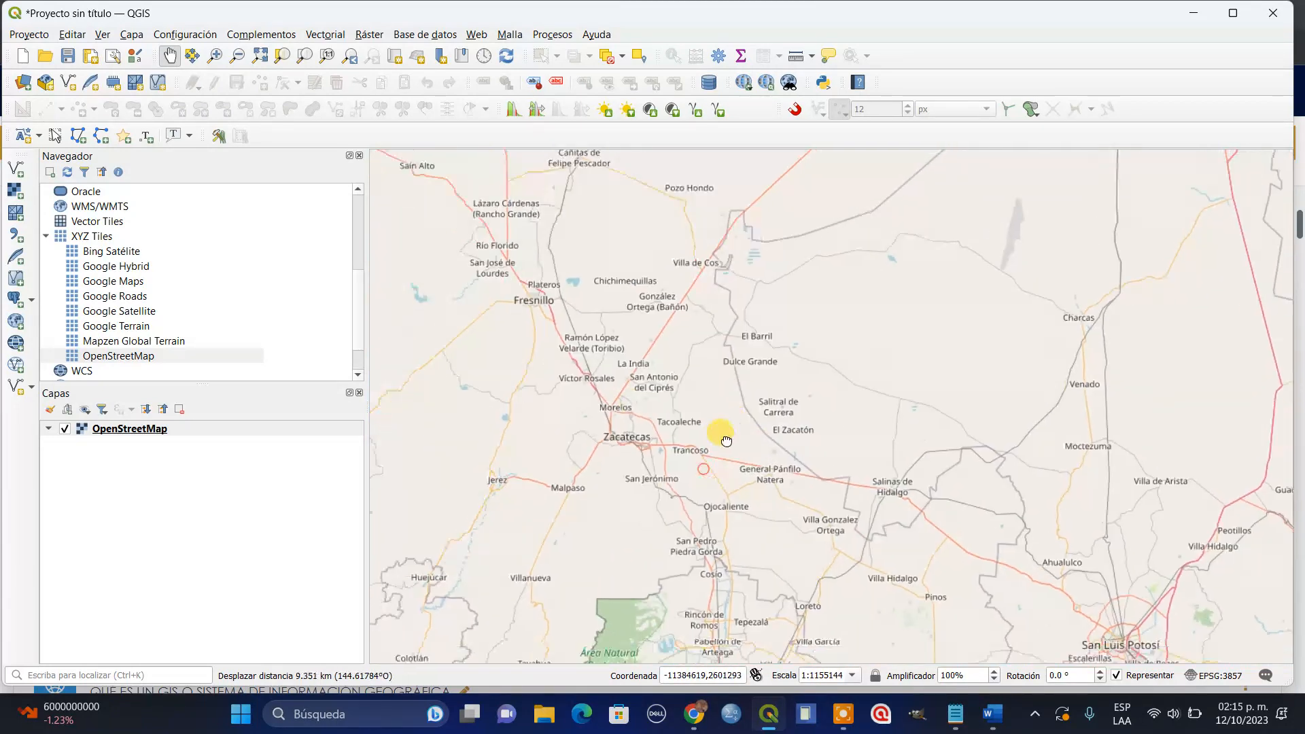
pyautogui.scroll(1, 700, 455)
pyautogui.scroll(1, 694, 408)
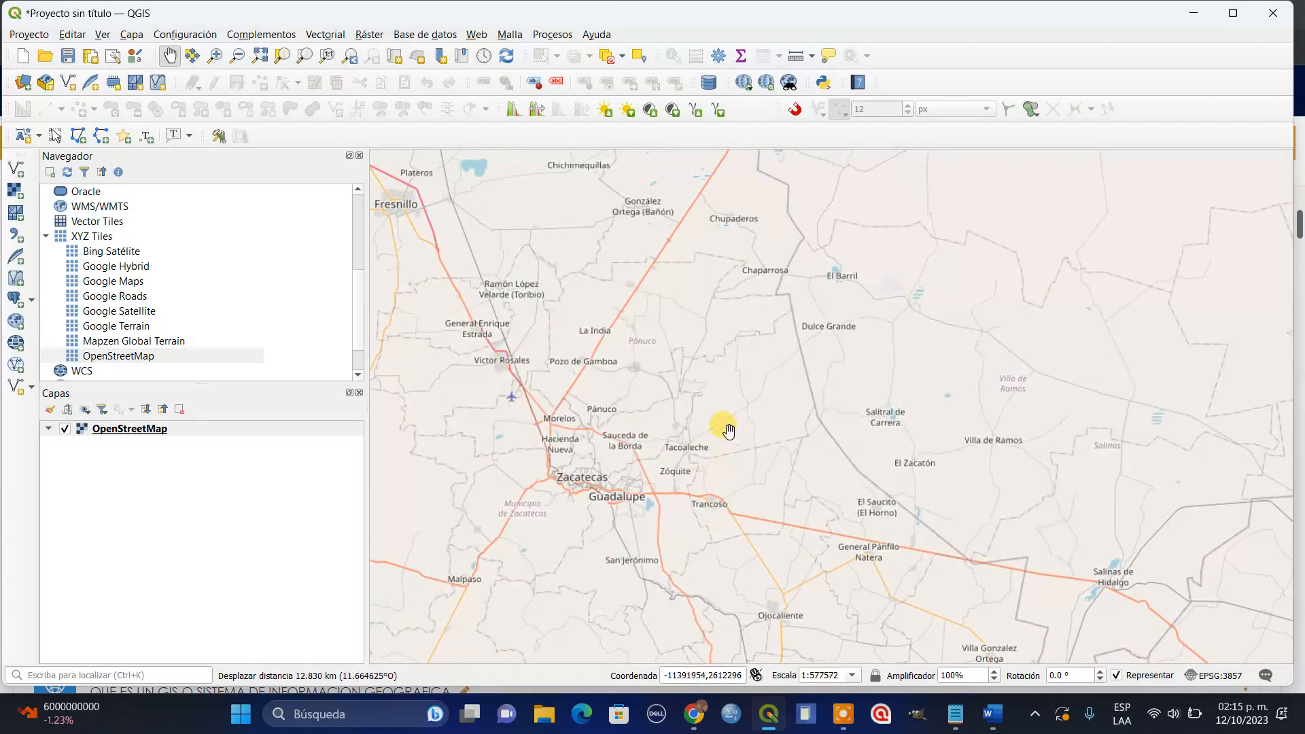
pyautogui.scroll(2, 720, 446)
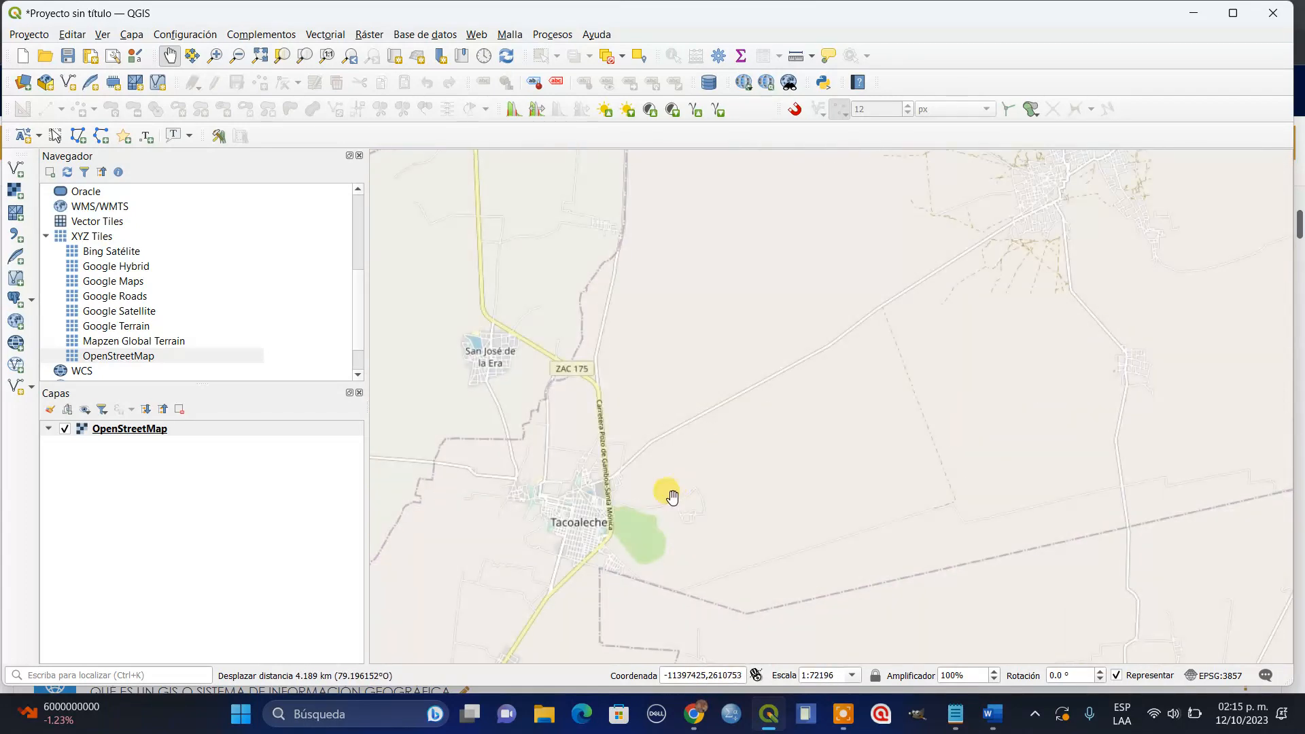
pyautogui.moveTo(667, 494); pyautogui.dragTo(788, 482)
pyautogui.scroll(1, 724, 474)
pyautogui.scroll(1, 751, 467)
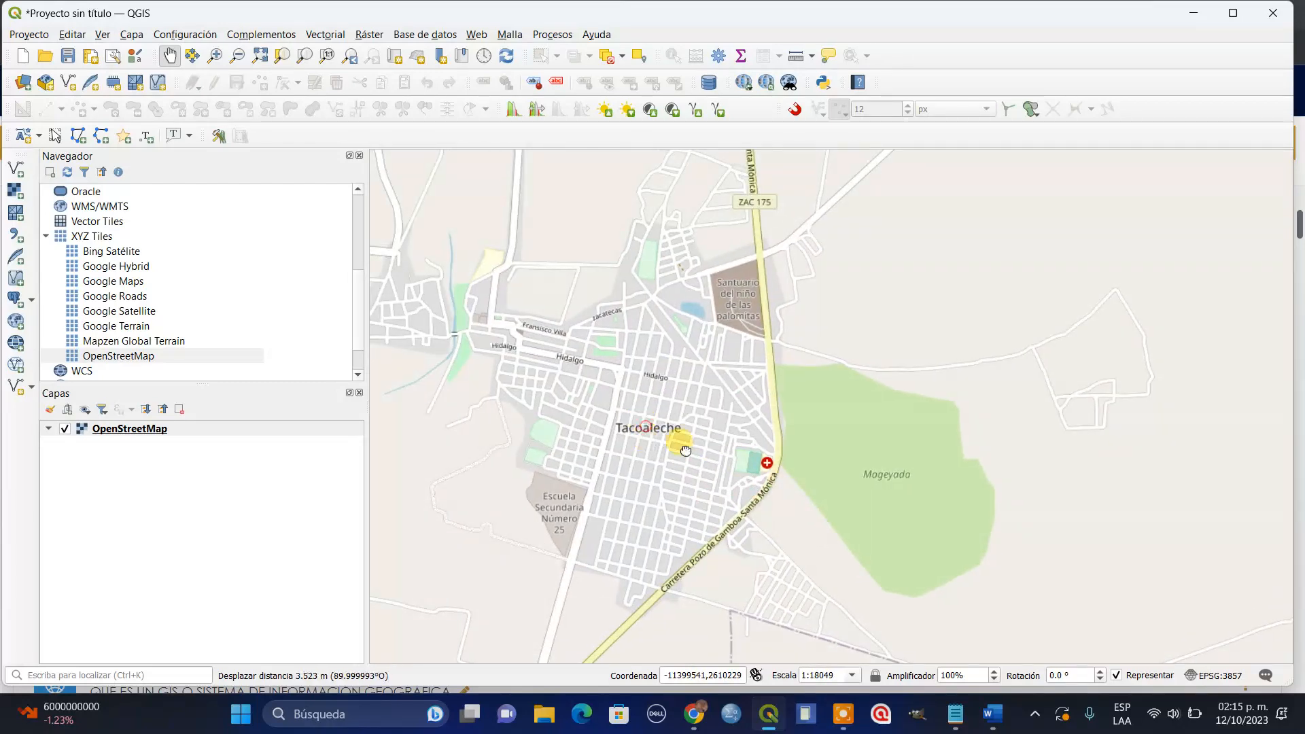
pyautogui.moveTo(670, 443); pyautogui.dragTo(696, 418)
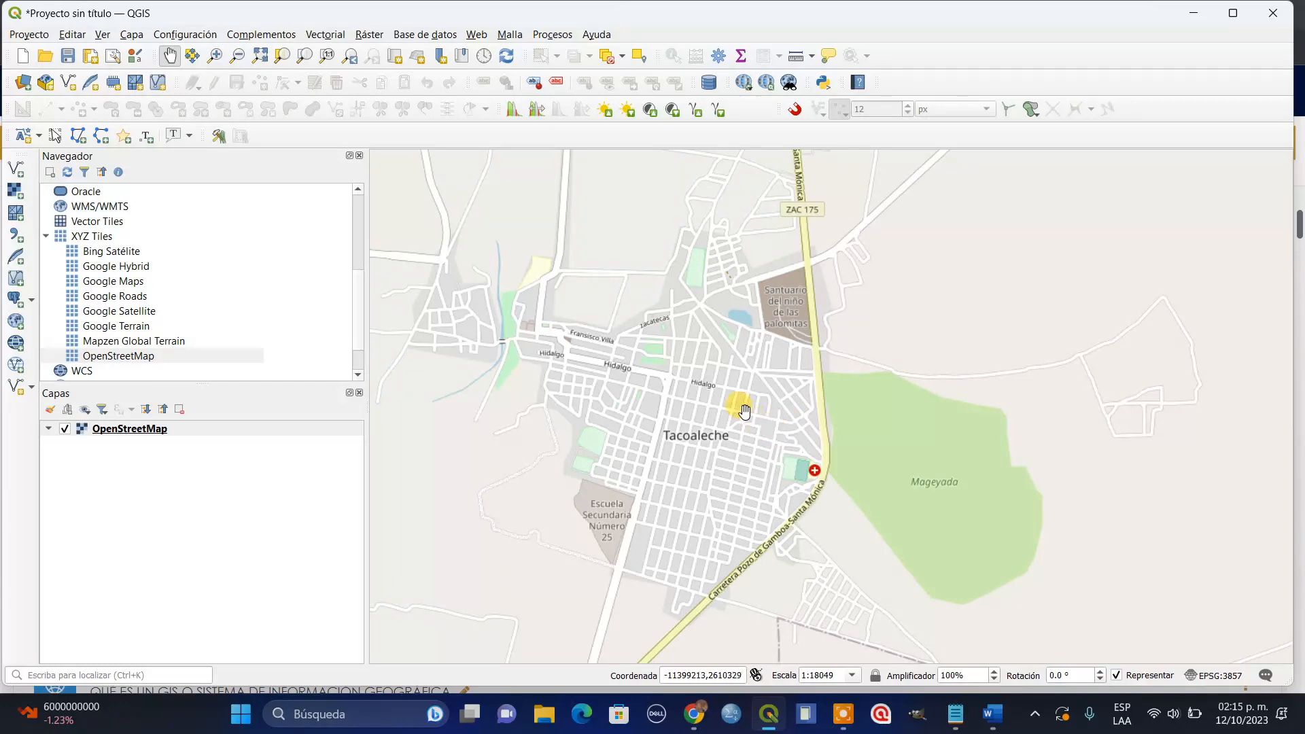
pyautogui.moveTo(782, 523); pyautogui.dragTo(787, 503)
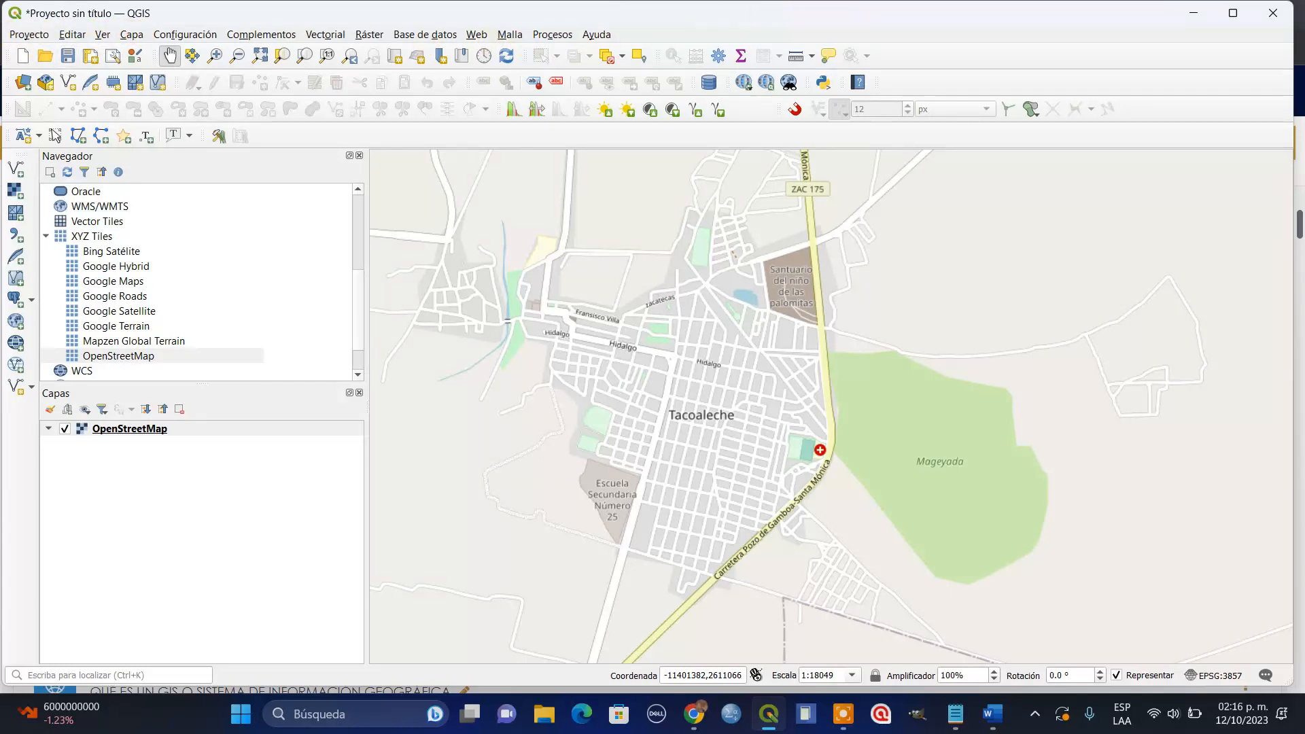
# Start a new shapefile layer and open the choice of its save location.
pyautogui.click(132, 36)
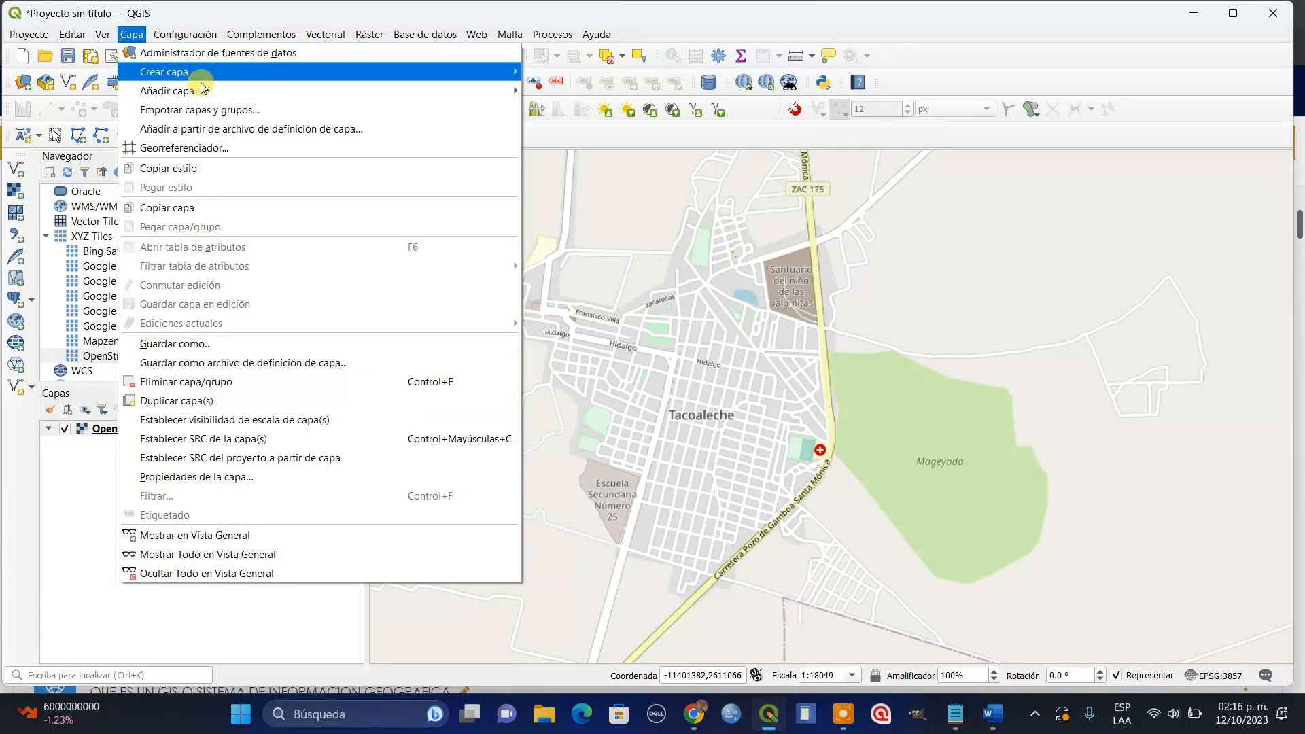
pyautogui.moveTo(226, 72)
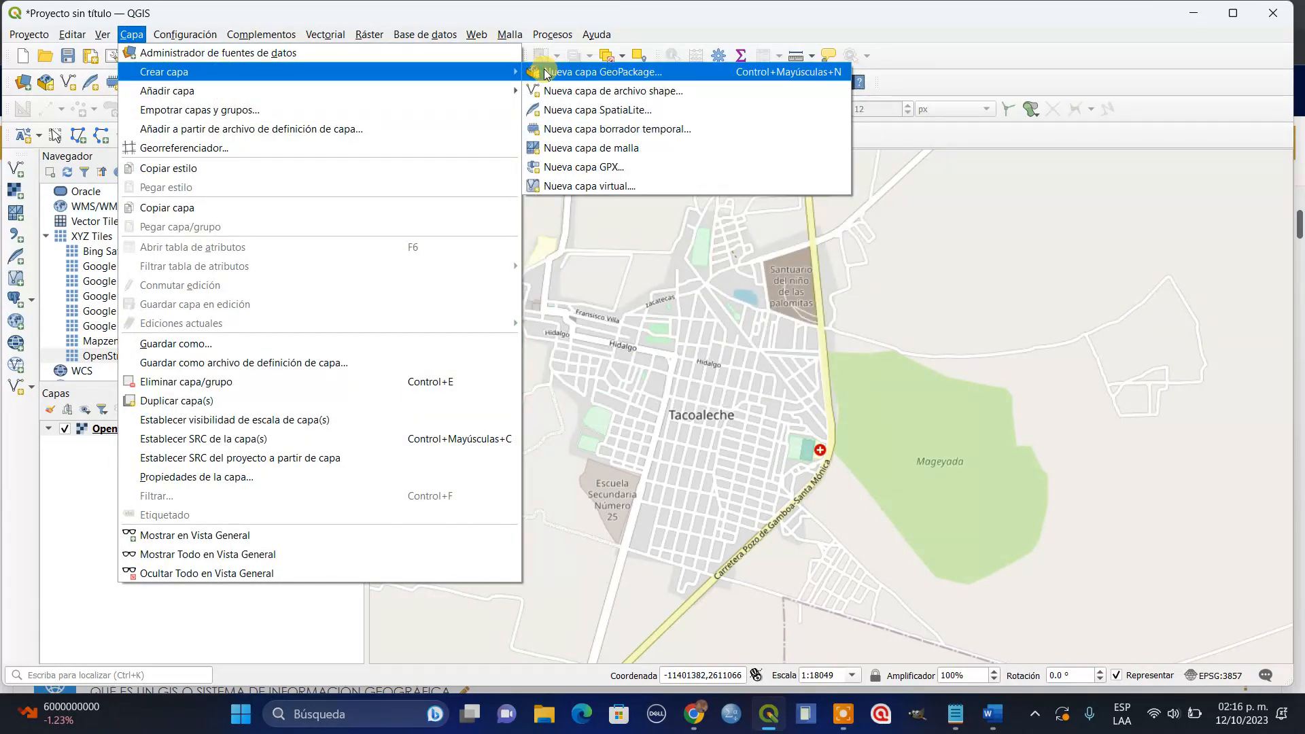
pyautogui.click(646, 91)
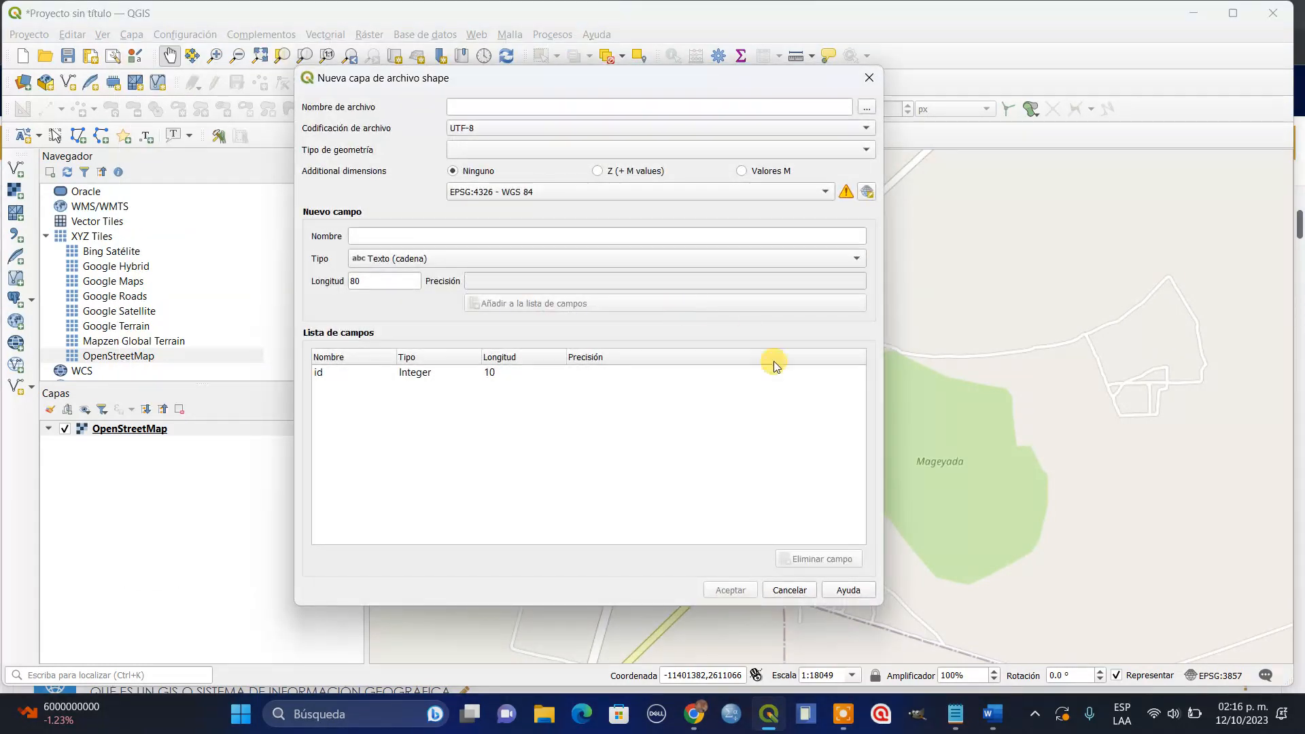
pyautogui.click(867, 108)
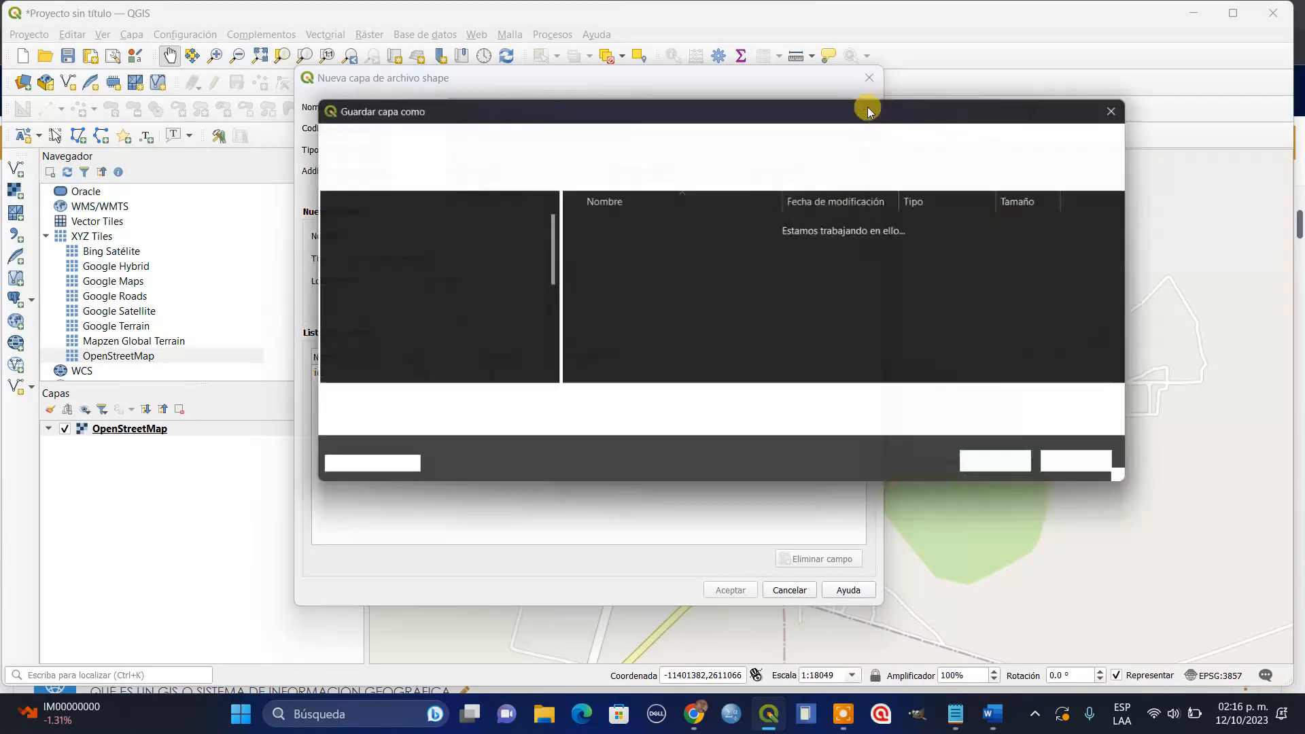
# Go to the MAPA 1 folder within SIG > 5B to store the new shapefile.
pyautogui.click(705, 139)
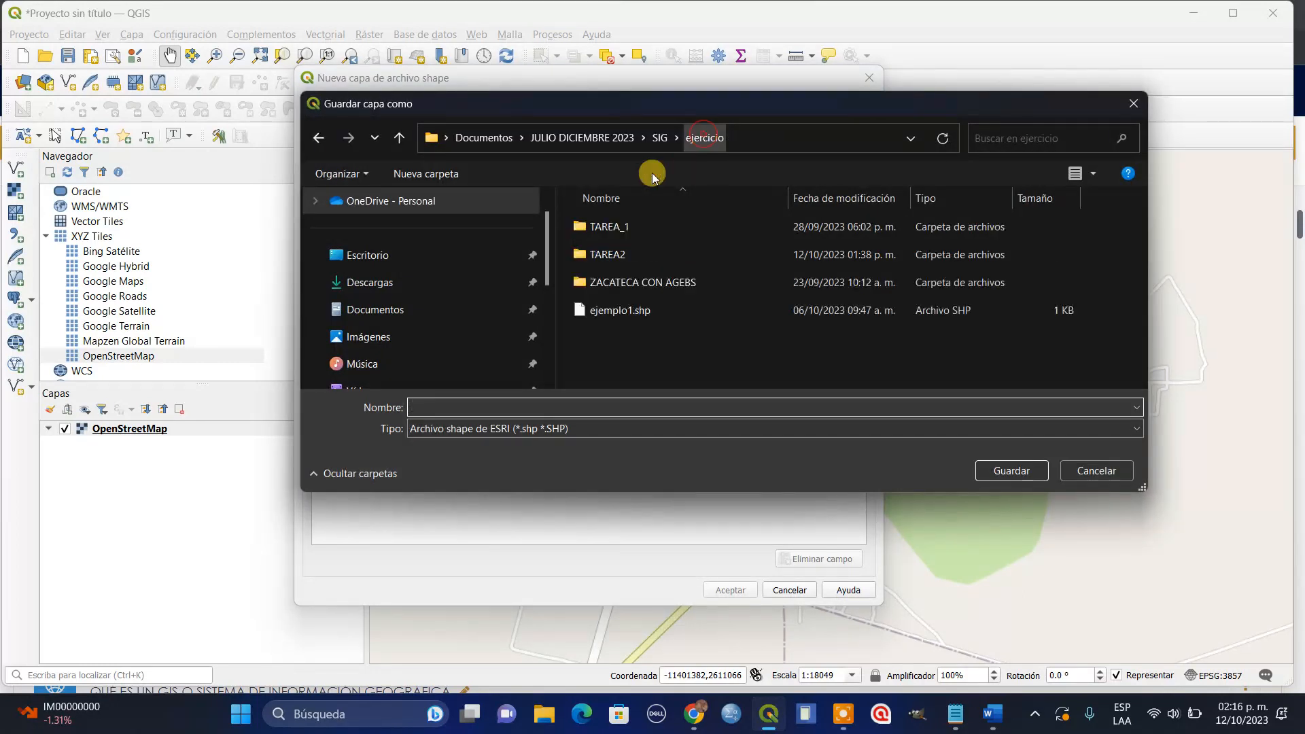
pyautogui.click(660, 138)
pyautogui.doubleClick(621, 232)
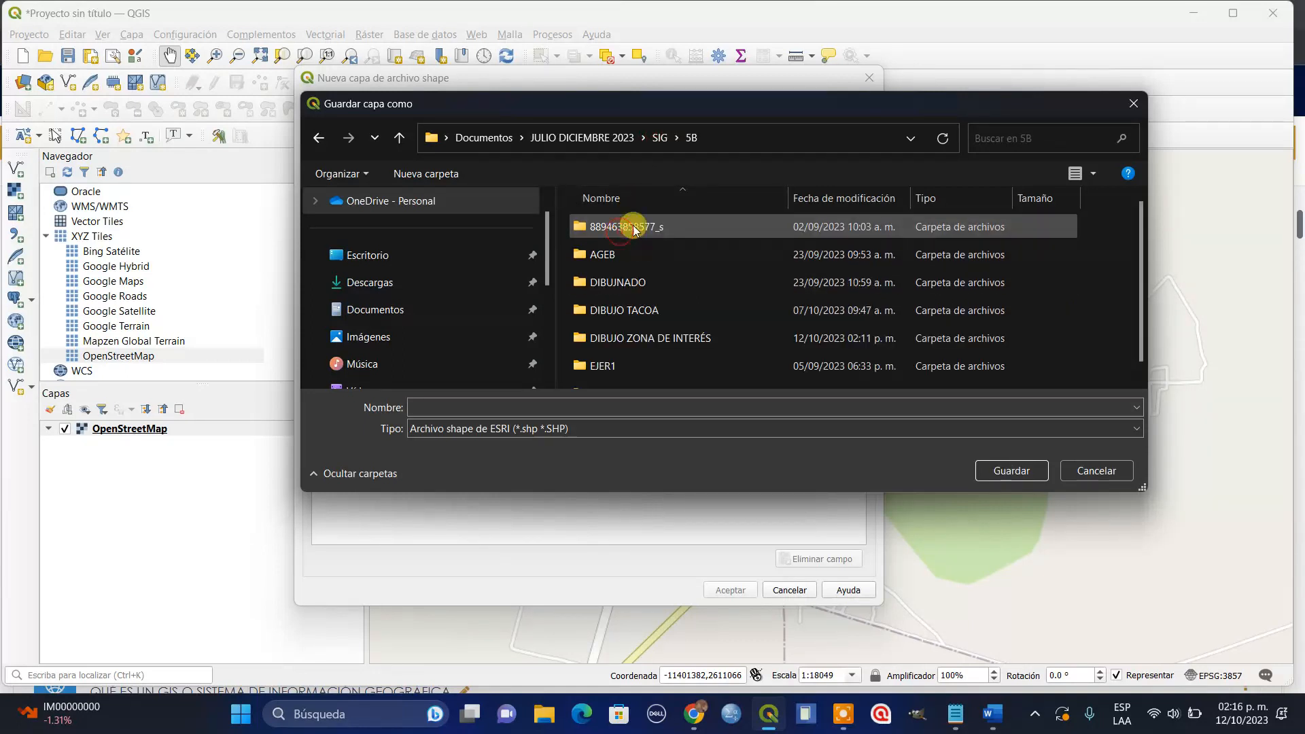
pyautogui.scroll(-1, 679, 252)
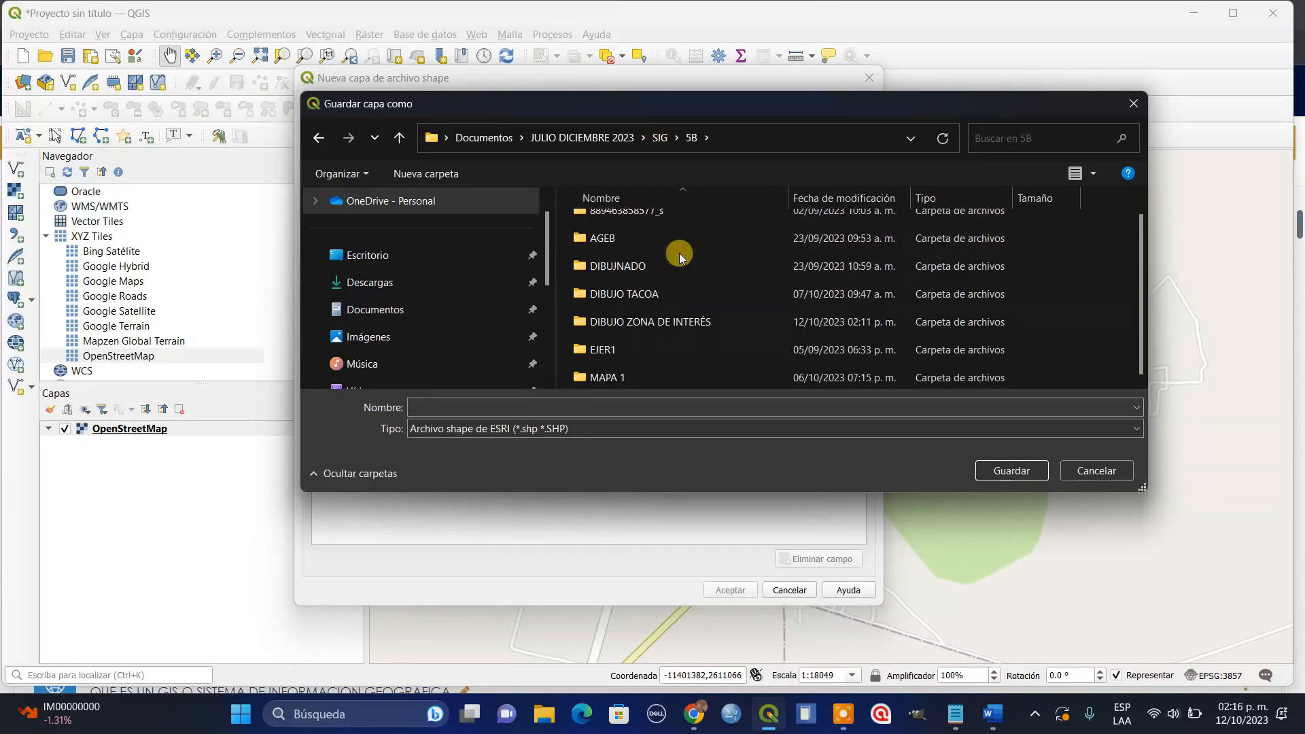
pyautogui.doubleClick(634, 377)
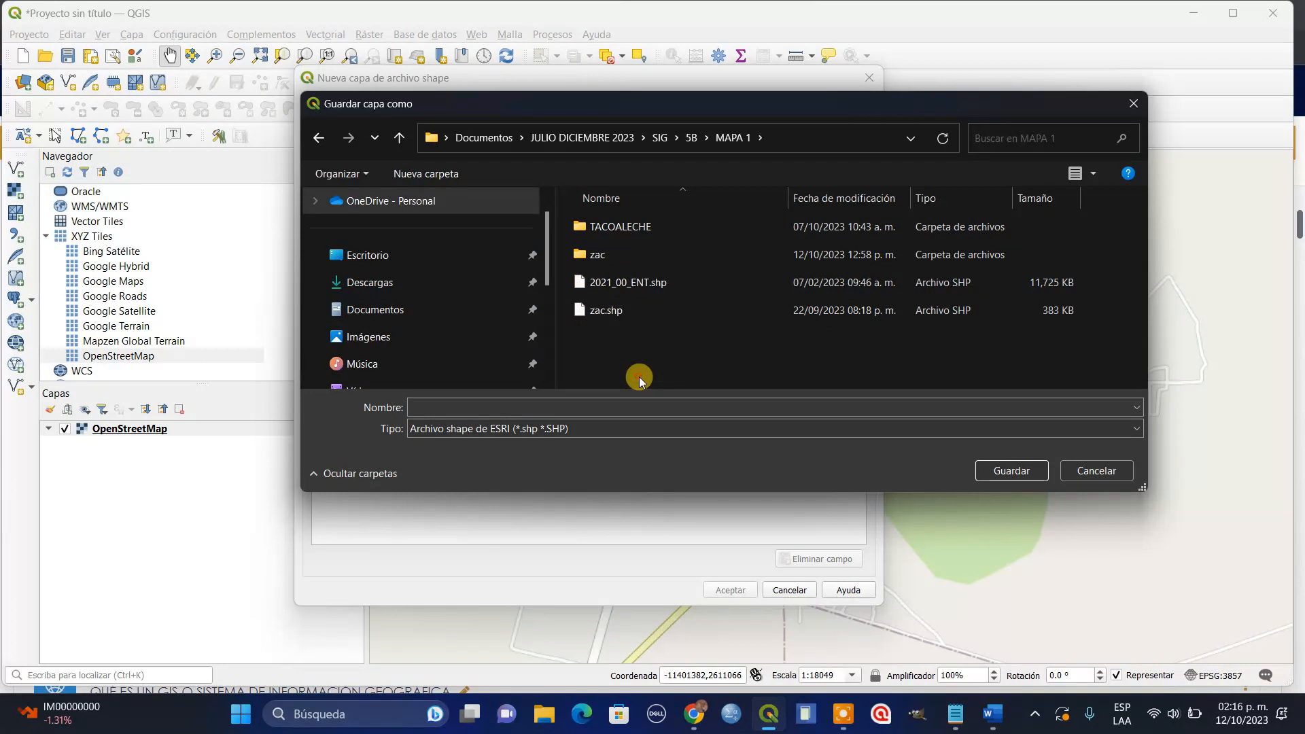
pyautogui.doubleClick(621, 227)
pyautogui.click(734, 138)
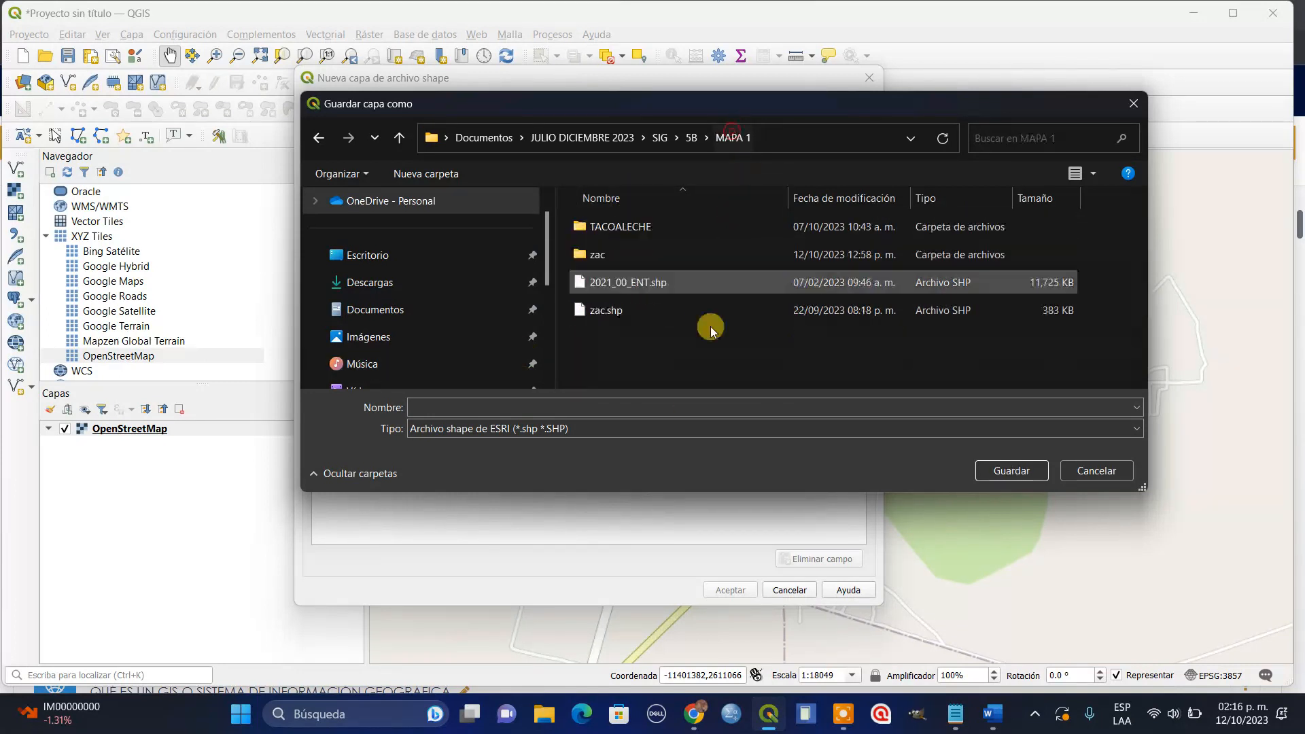
# Create a folder named TERRITORIO inside MAPA 1 and open it as the save location.
pyautogui.click(437, 176)
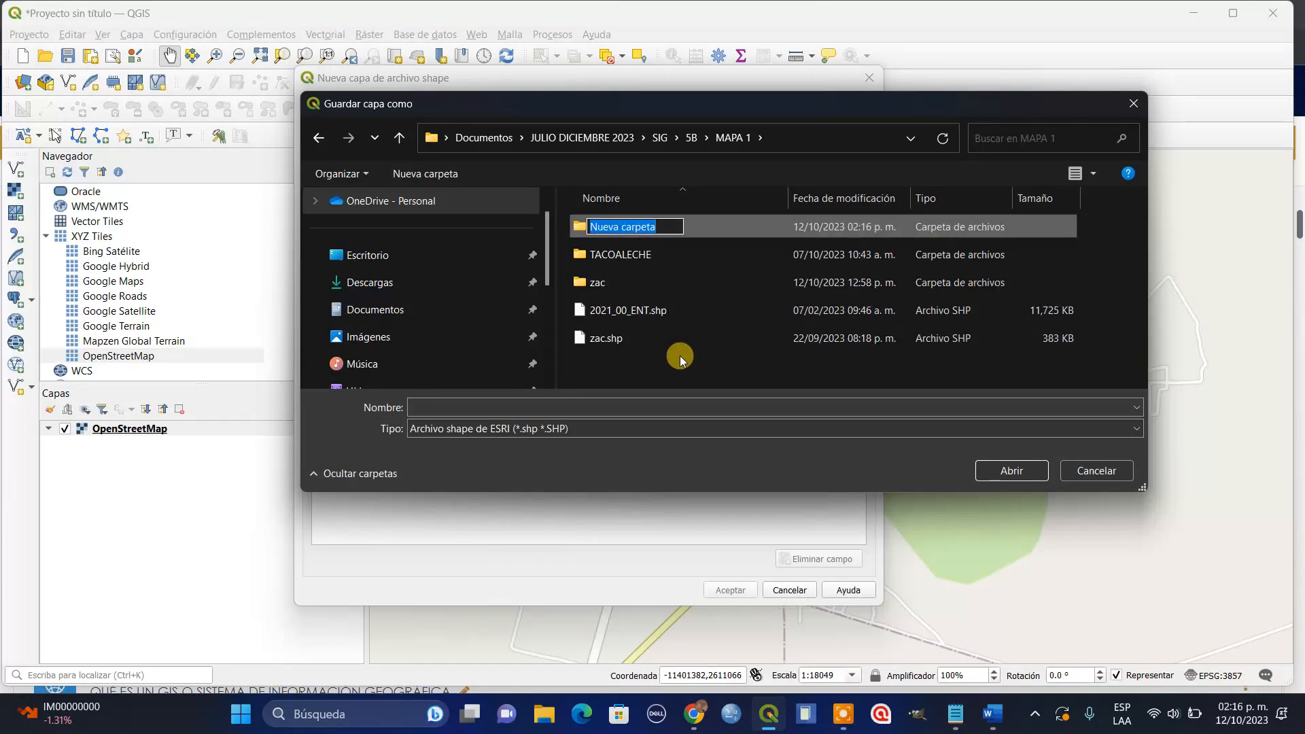
pyautogui.write('TERR')
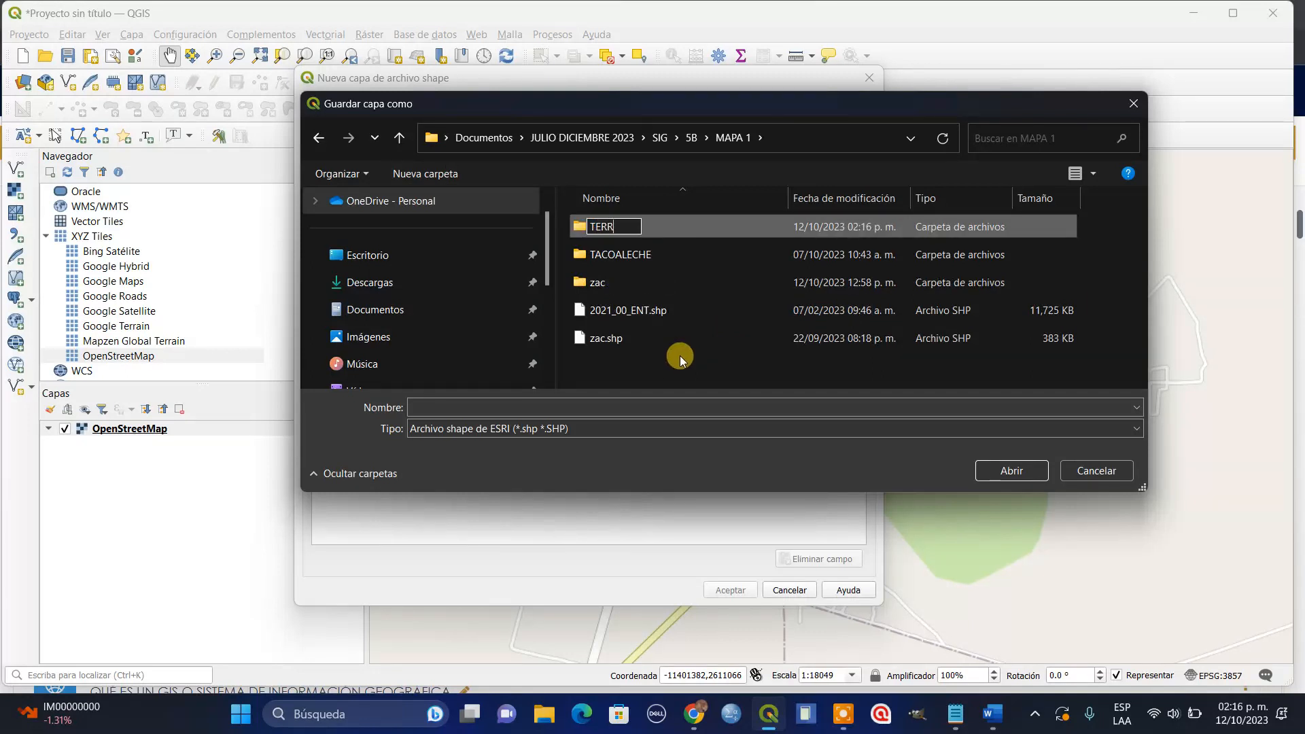
pyautogui.write('ITORIO')
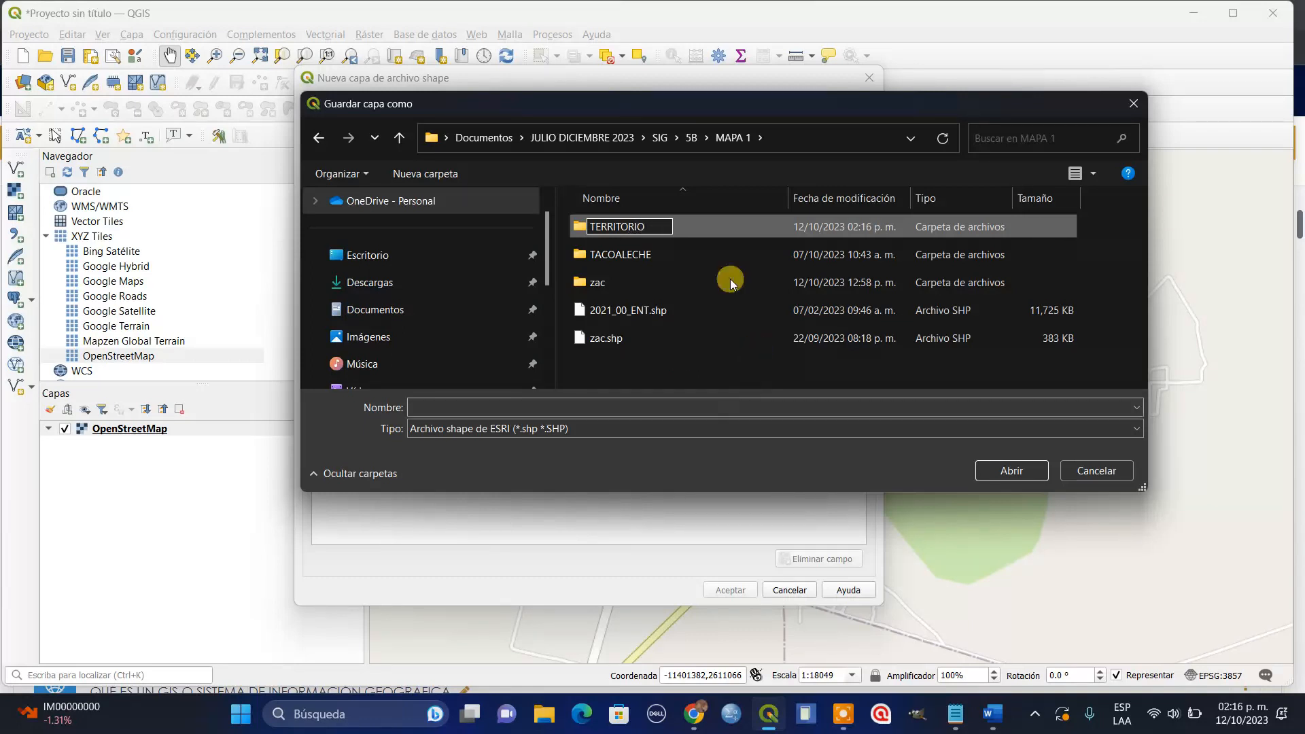
pyautogui.click(715, 226)
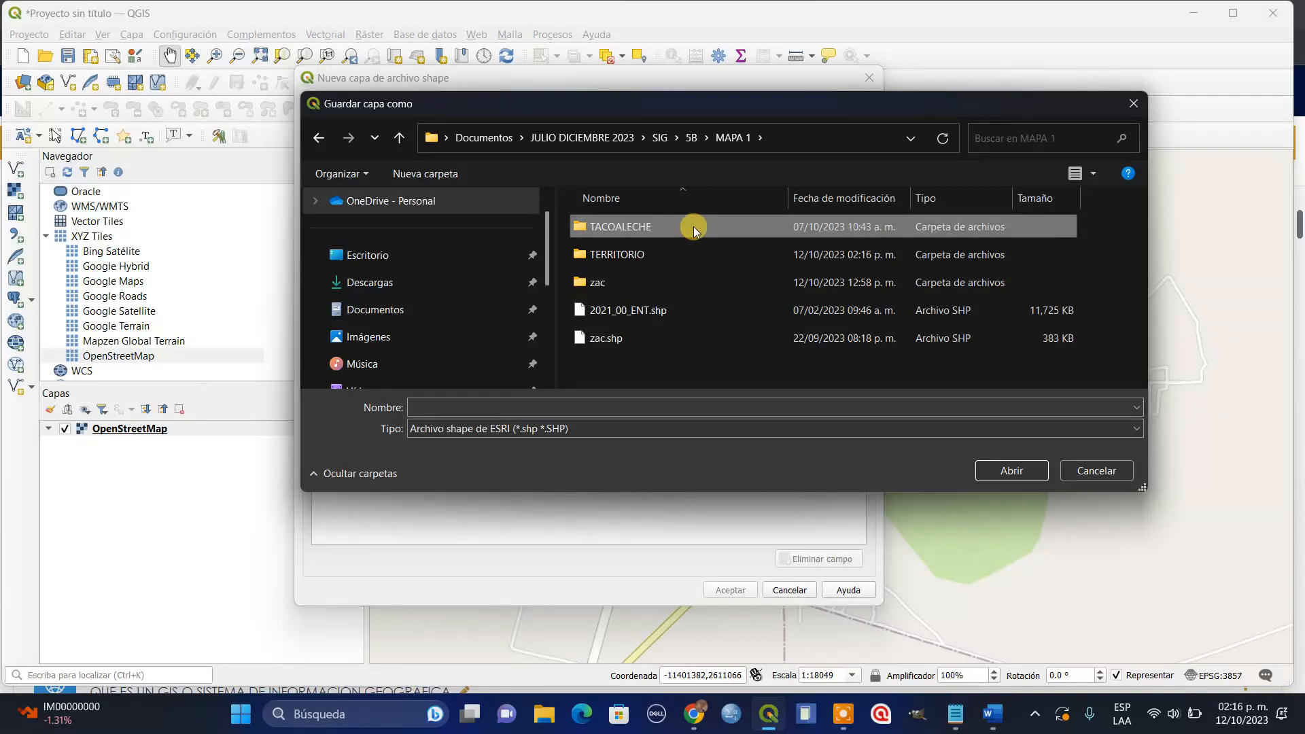
pyautogui.doubleClick(650, 258)
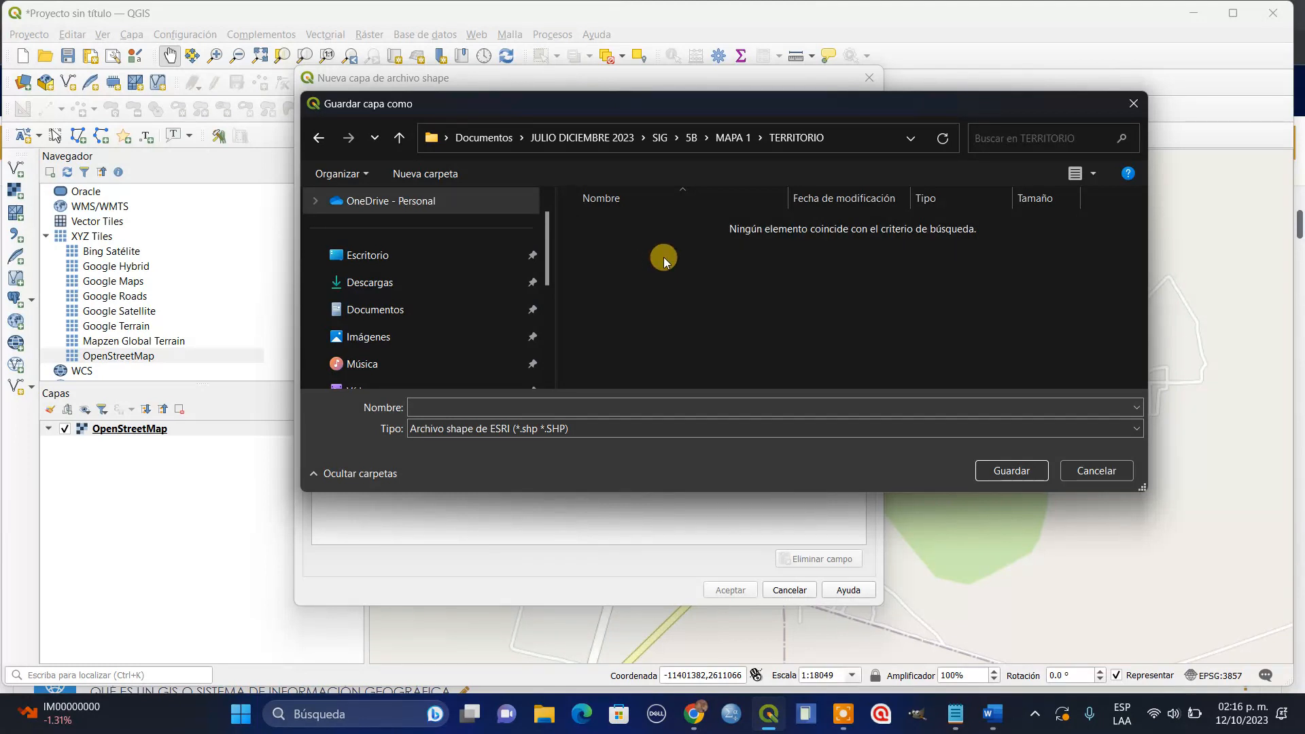
# Name the new shapefile TACOALECHE_2 and save it in the TERRITORIO folder.
pyautogui.click(440, 403)
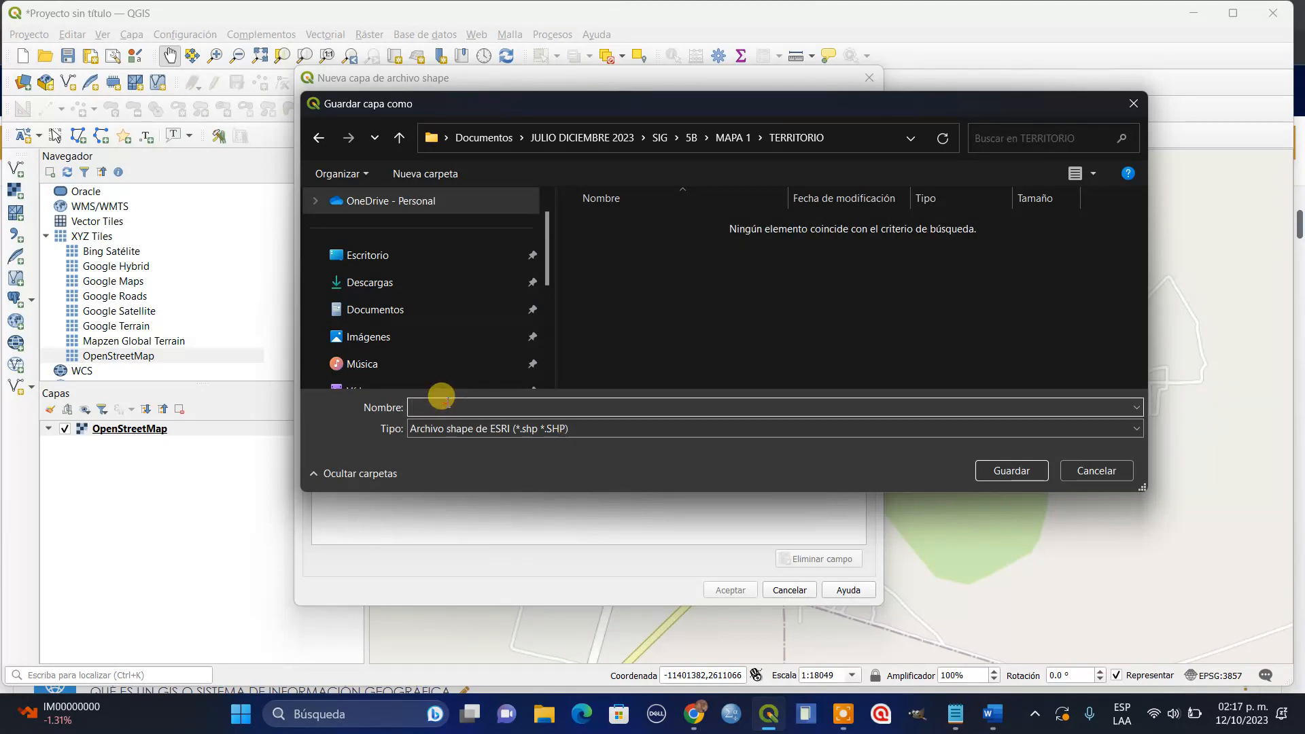
pyautogui.write('TACOALECH')
pyautogui.write('E_1')
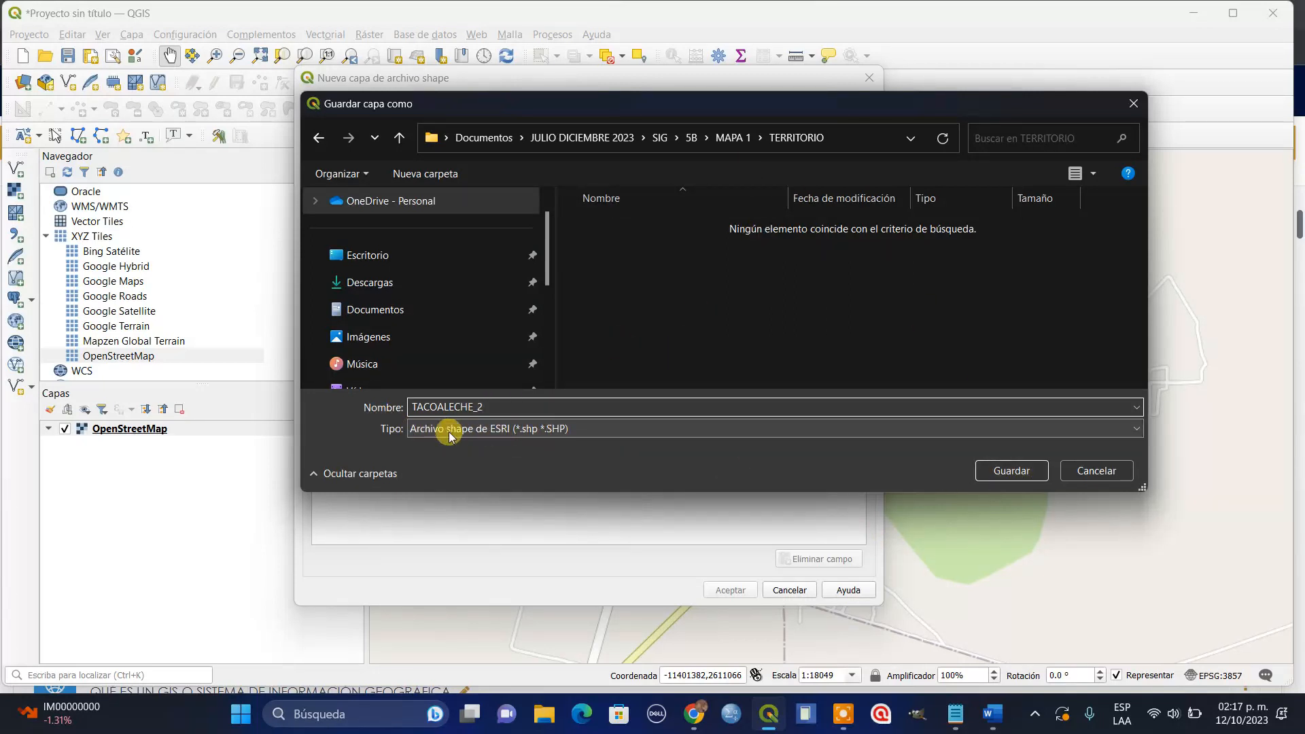
pyautogui.click(1013, 471)
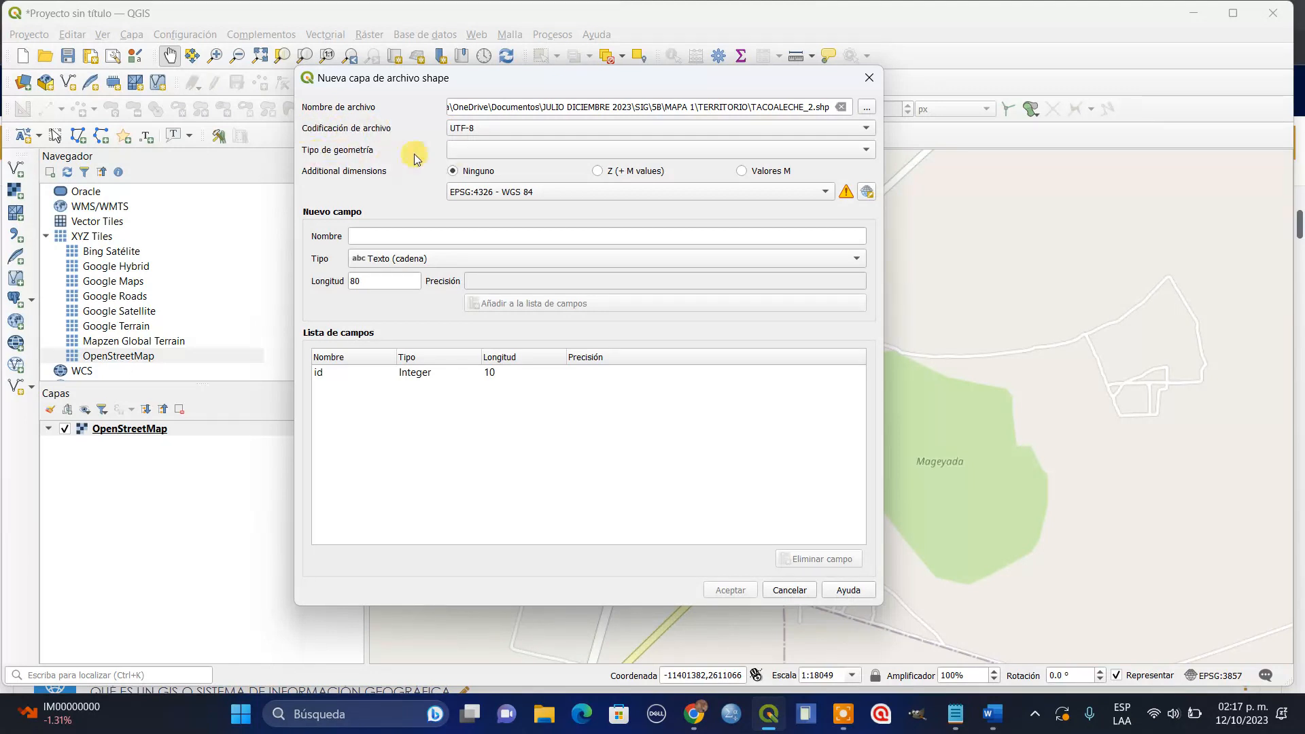
# Set the shapefile's geometry type to Polígono and create the layer.
pyautogui.click(485, 151)
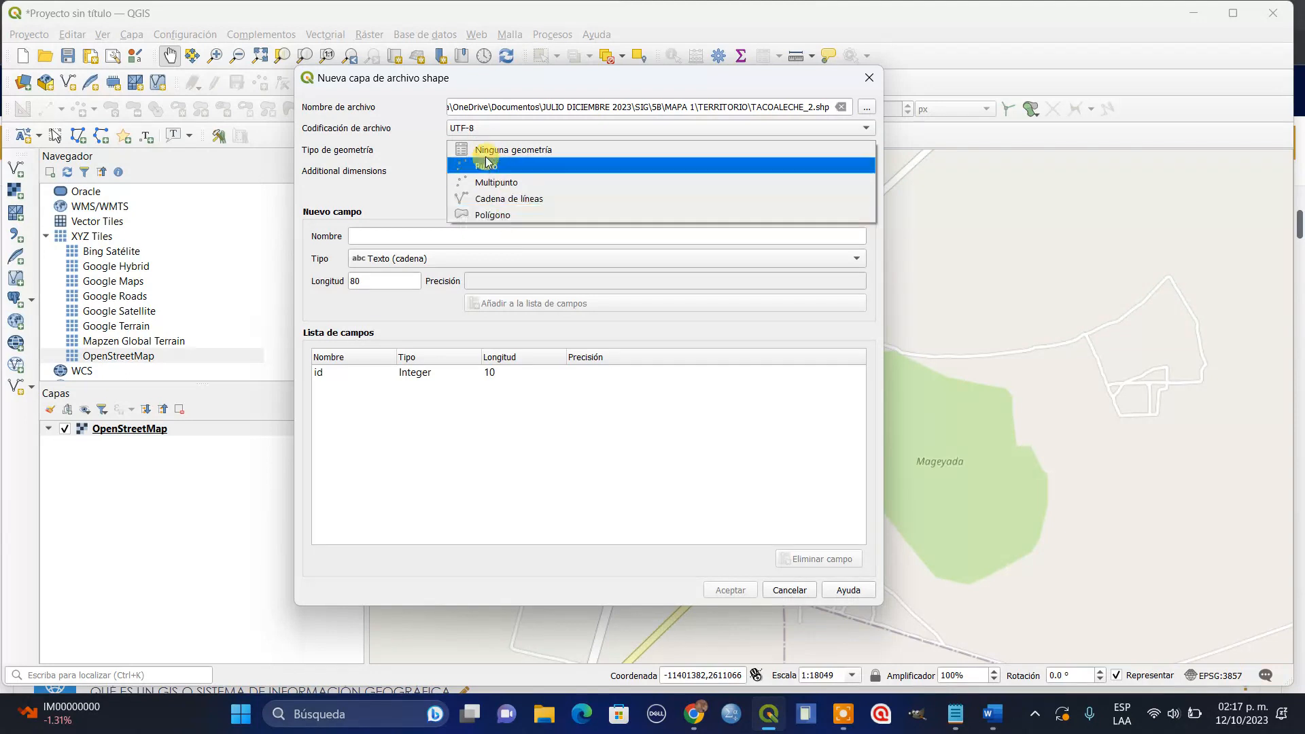
pyautogui.click(490, 129)
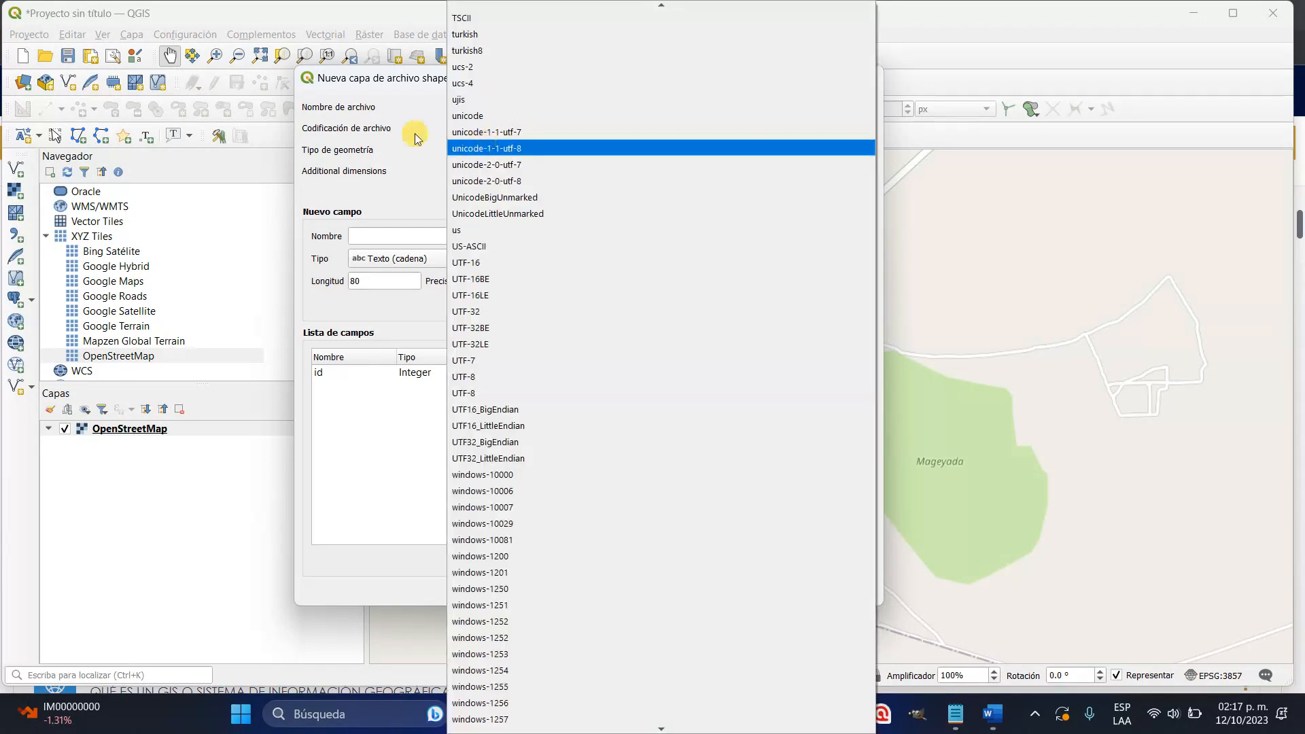
pyautogui.click(388, 180)
pyautogui.click(472, 151)
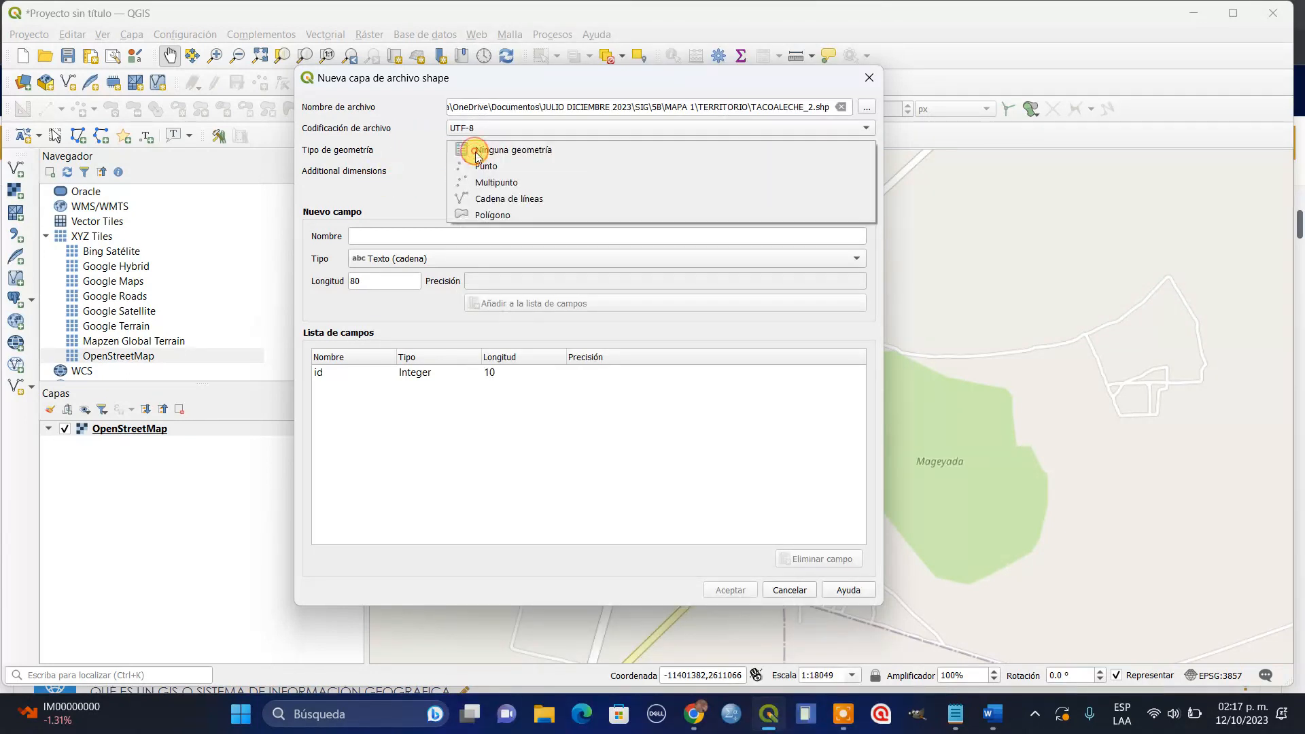
pyautogui.click(505, 215)
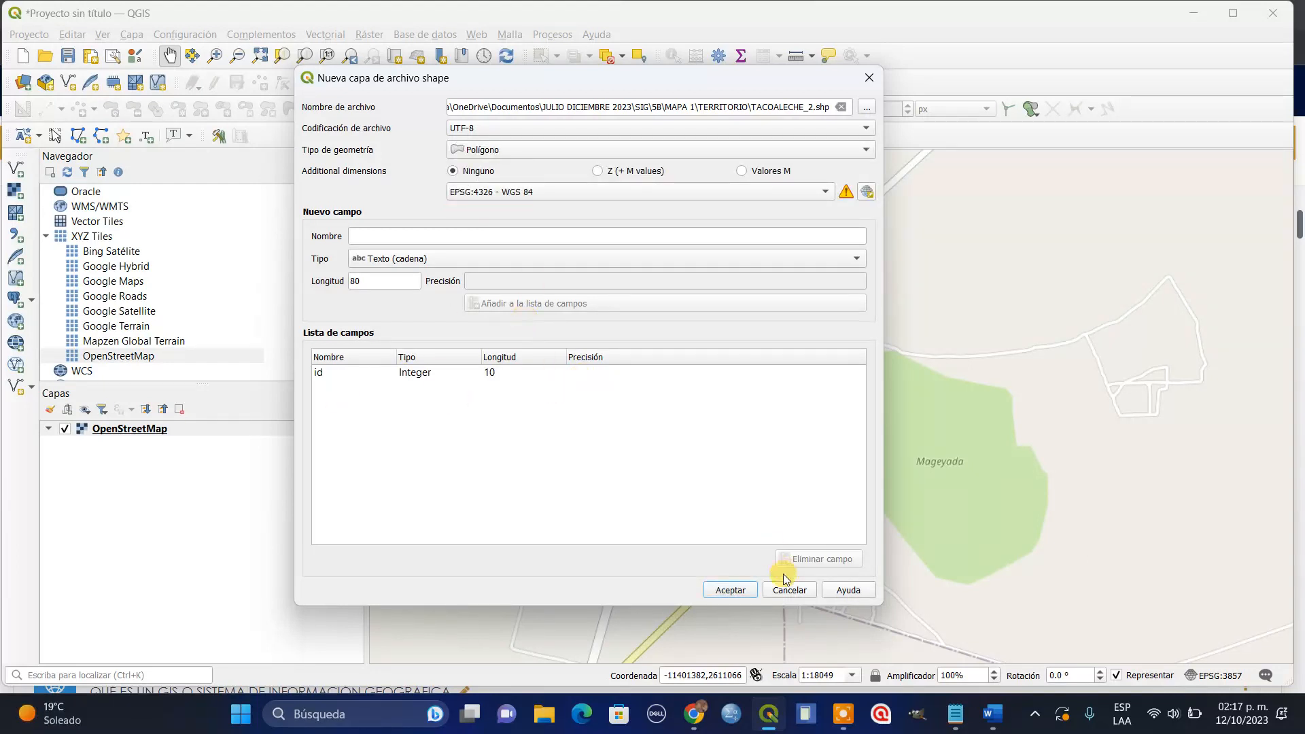
pyautogui.click(715, 589)
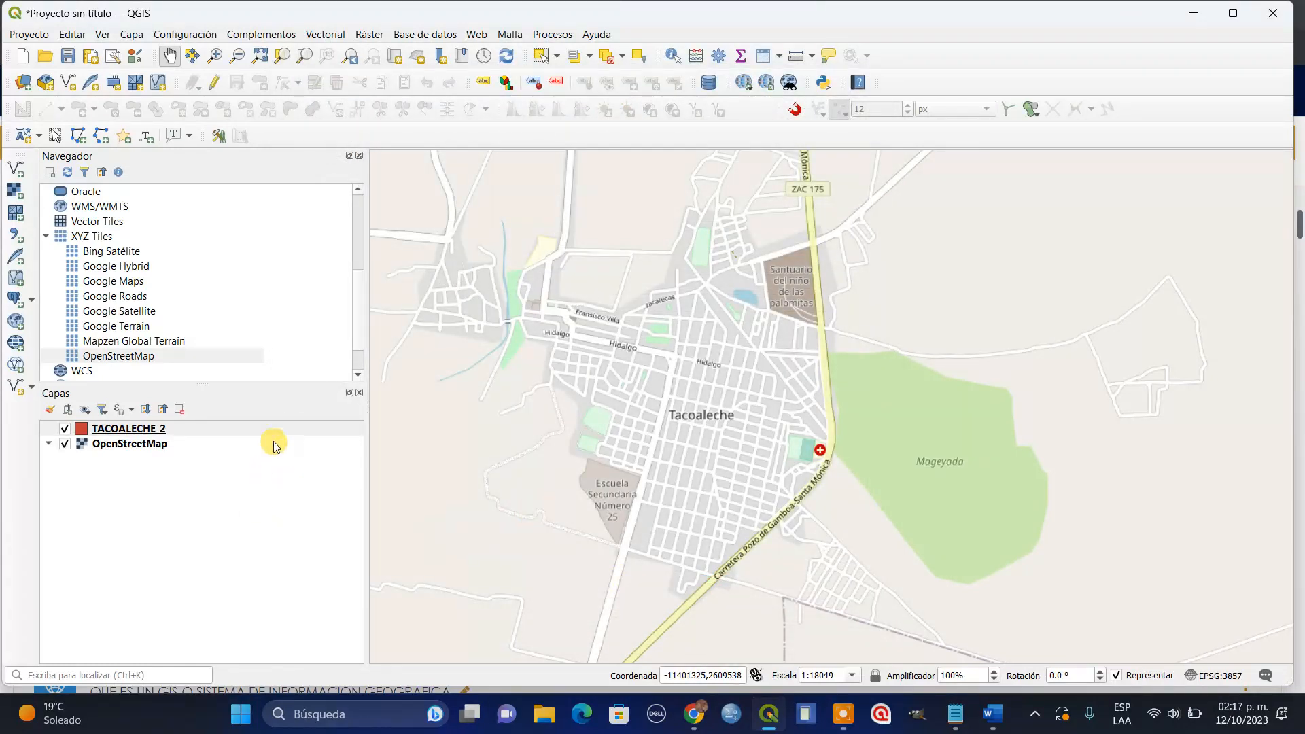
# Make the TACOALECHE_2 layer editable and start adding a polygon feature.
pyautogui.click(194, 433)
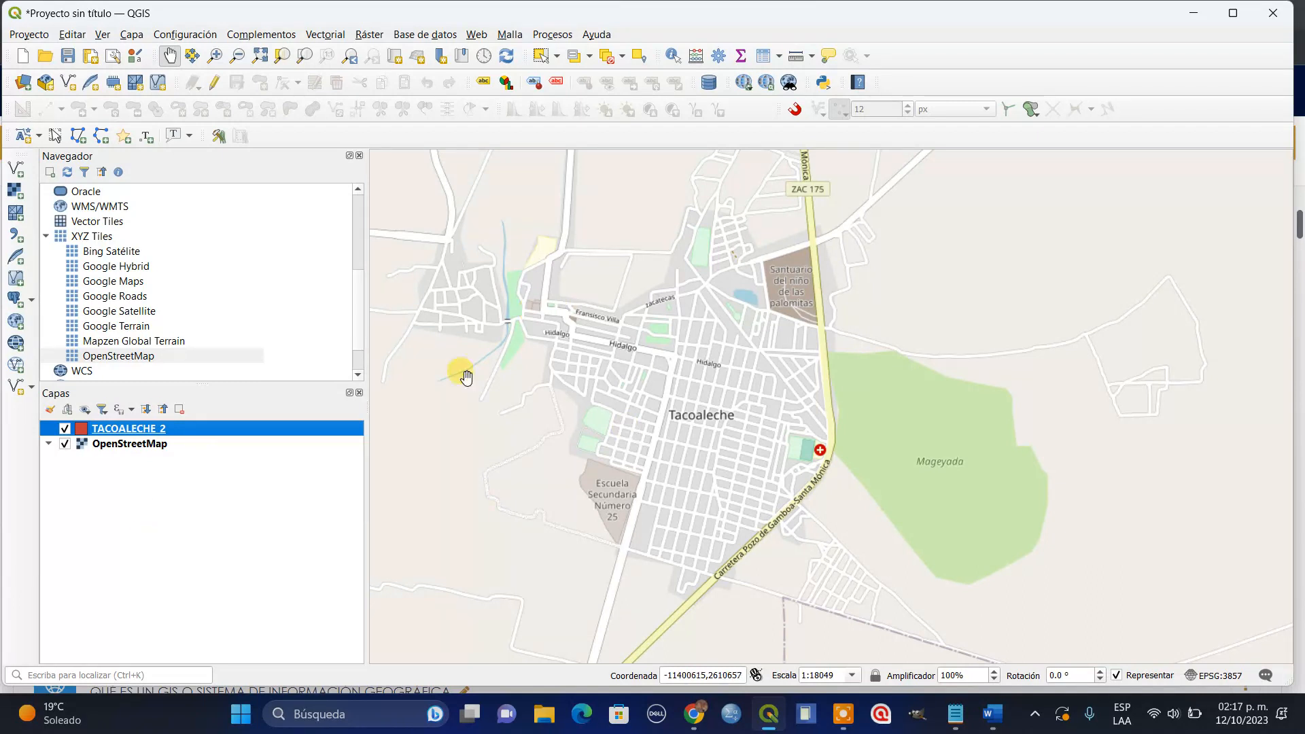
pyautogui.click(214, 82)
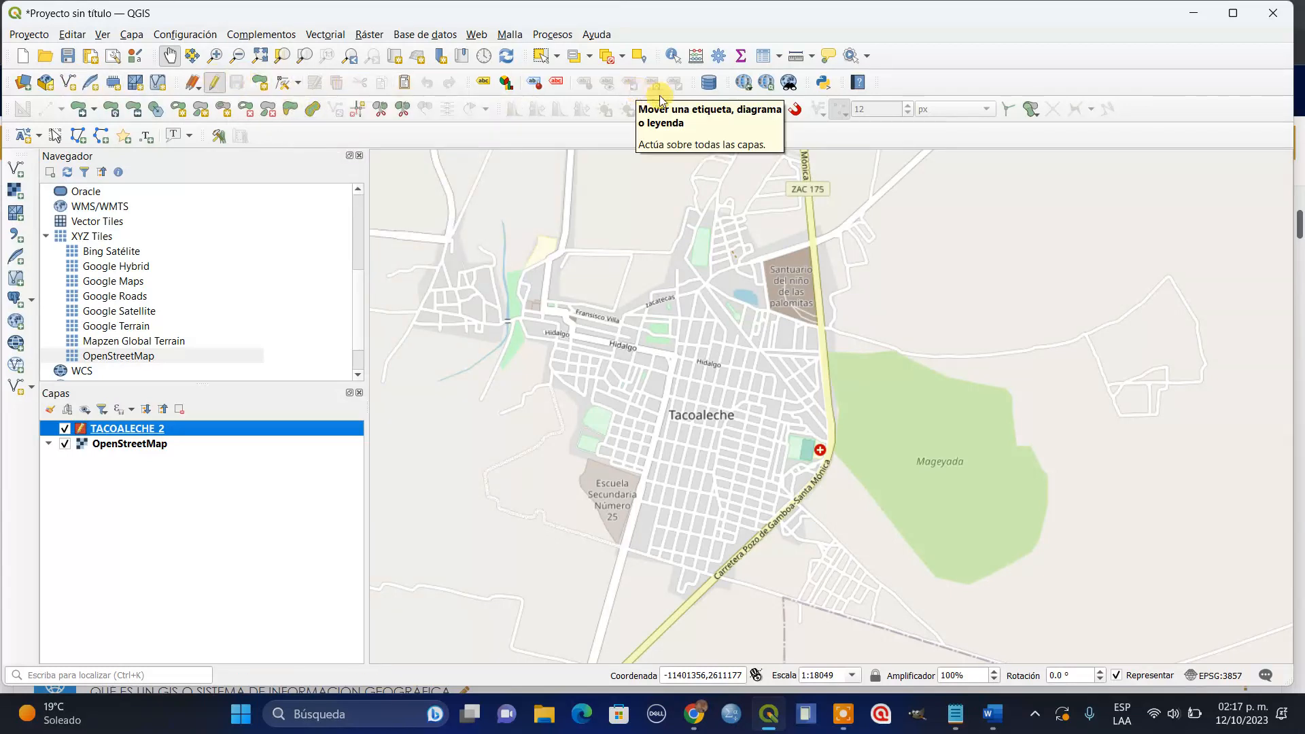
pyautogui.click(260, 84)
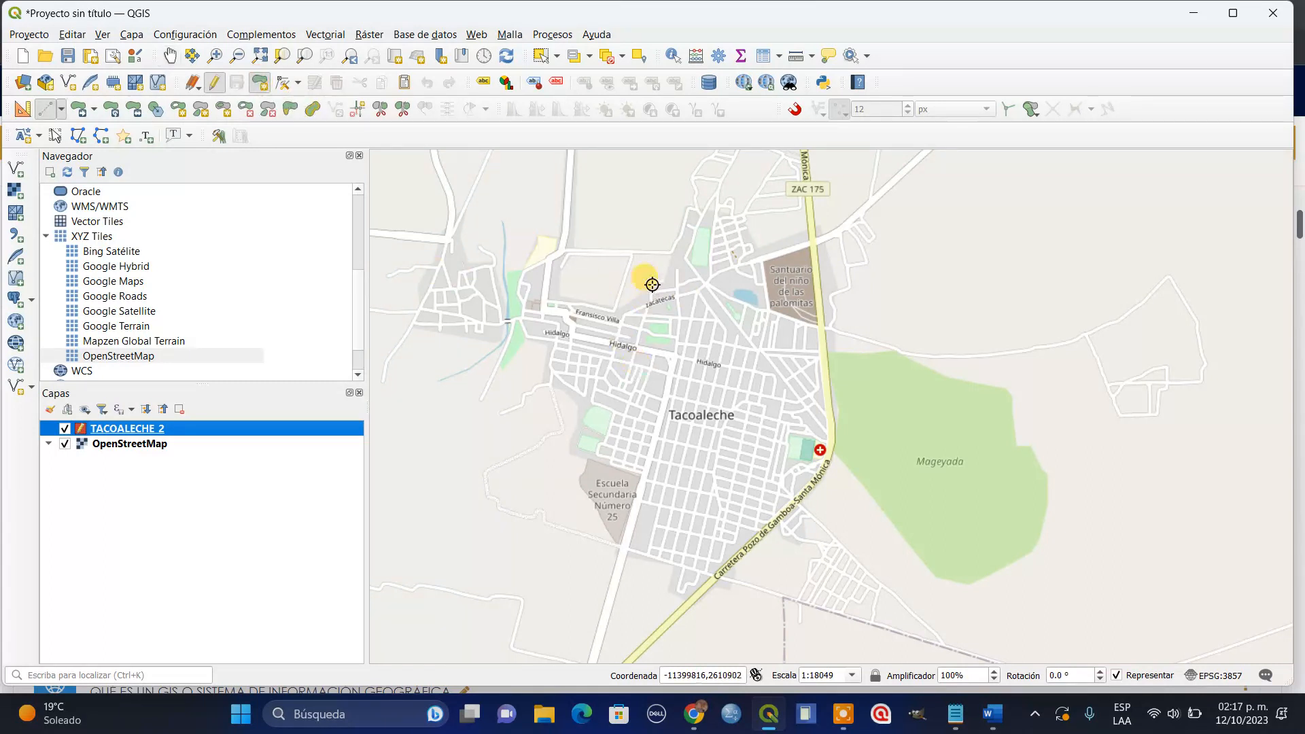
# Trace the town's northern boundary from Francisco Villa street around the northern blocks to just east of the Santuario del niño de las palomitas.
pyautogui.click(617, 307)
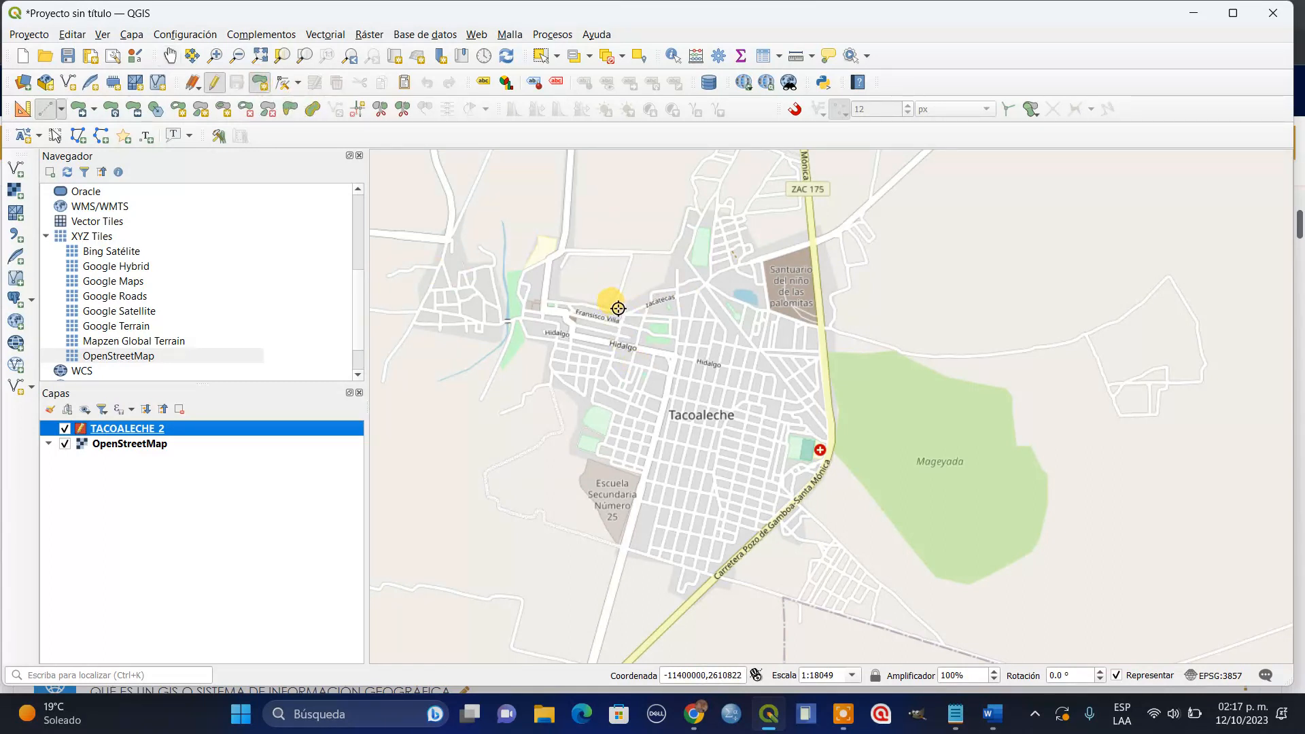
pyautogui.click(666, 280)
pyautogui.click(688, 207)
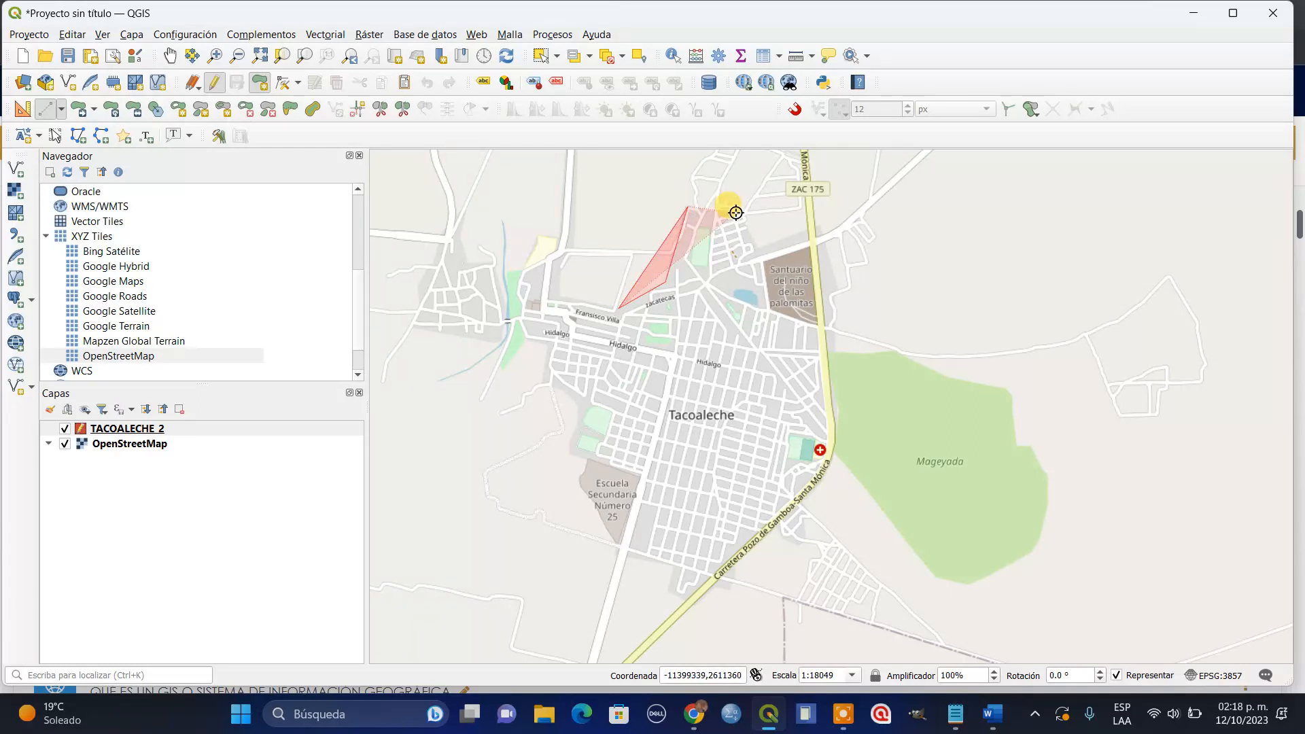
pyautogui.click(735, 213)
pyautogui.click(755, 248)
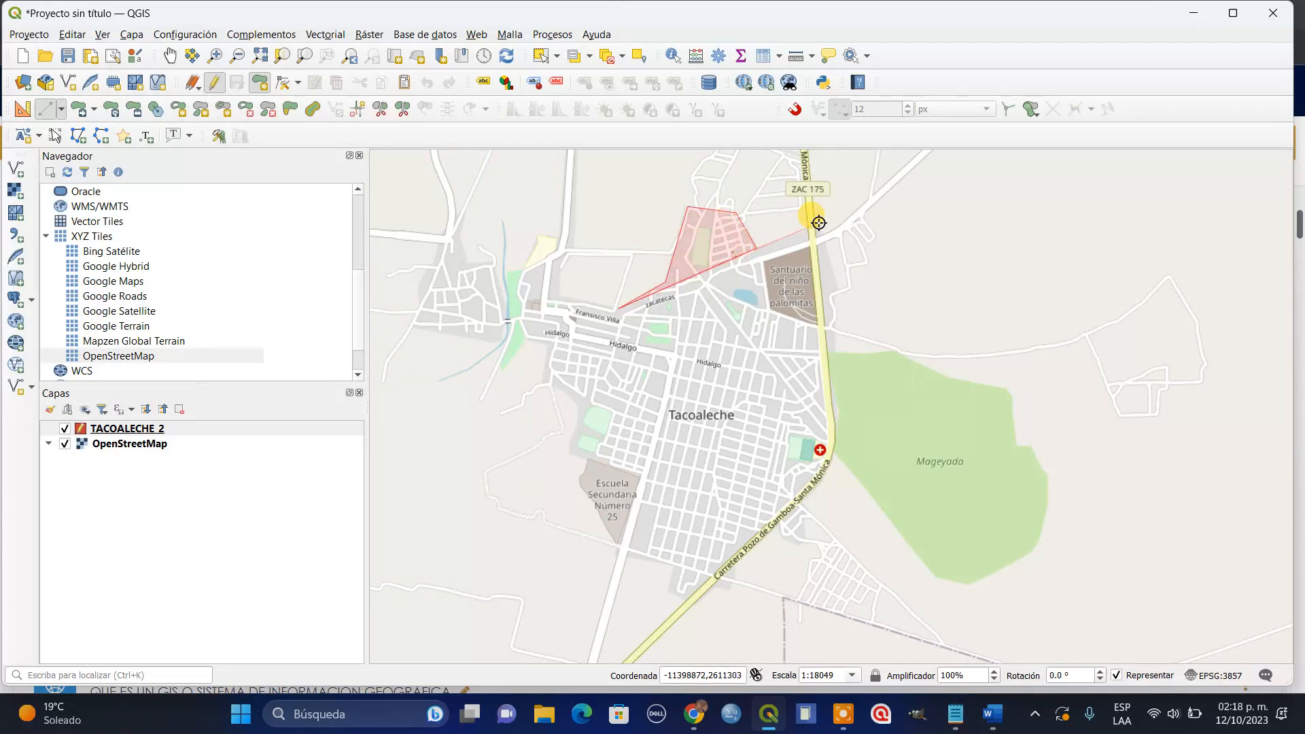
pyautogui.click(818, 223)
pyautogui.click(838, 287)
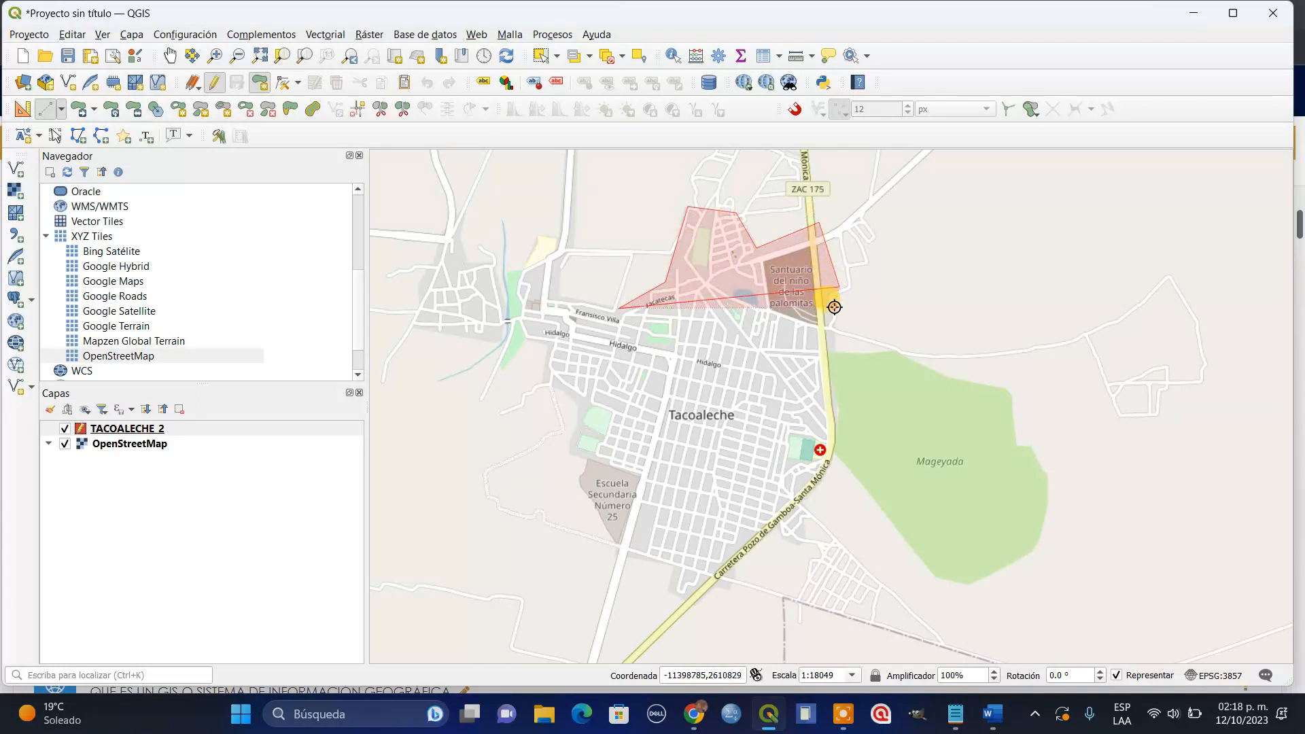
# Continue the polygon boundary around the Mageyada green area and back to the highway beside the hospital marker.
pyautogui.click(835, 348)
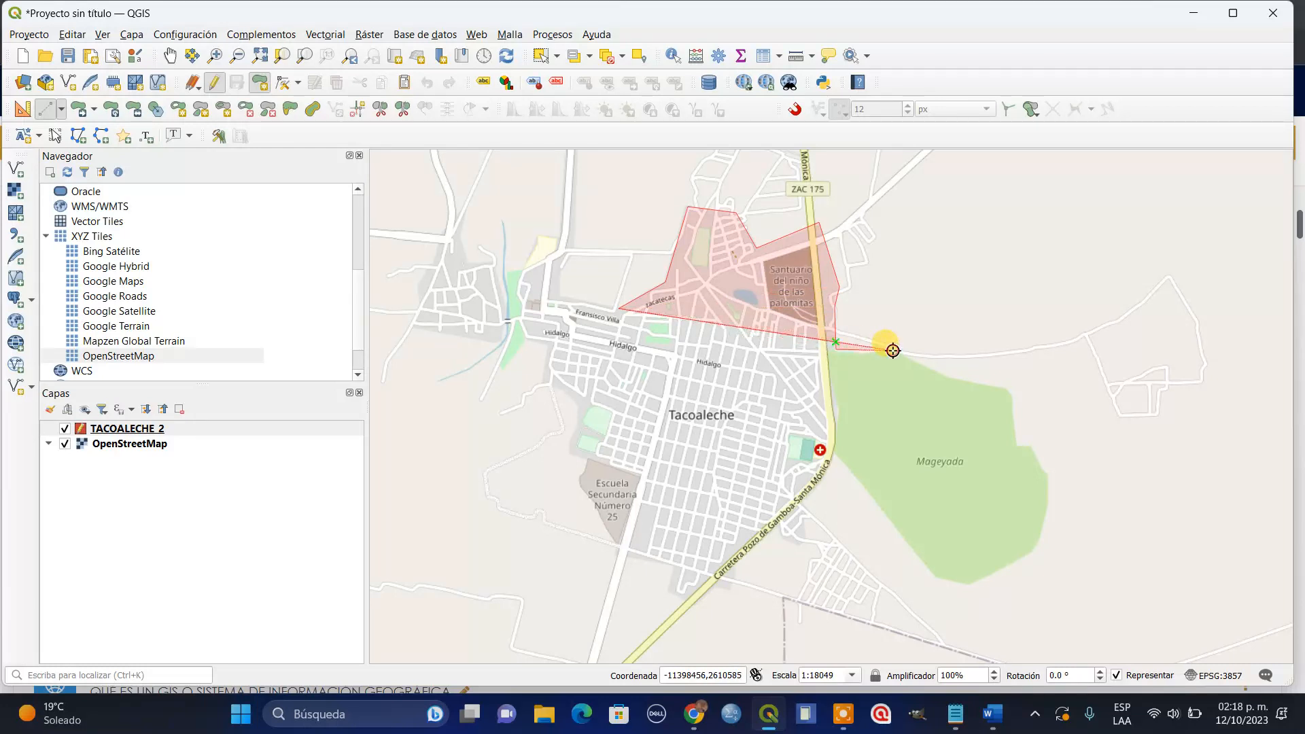
pyautogui.click(948, 375)
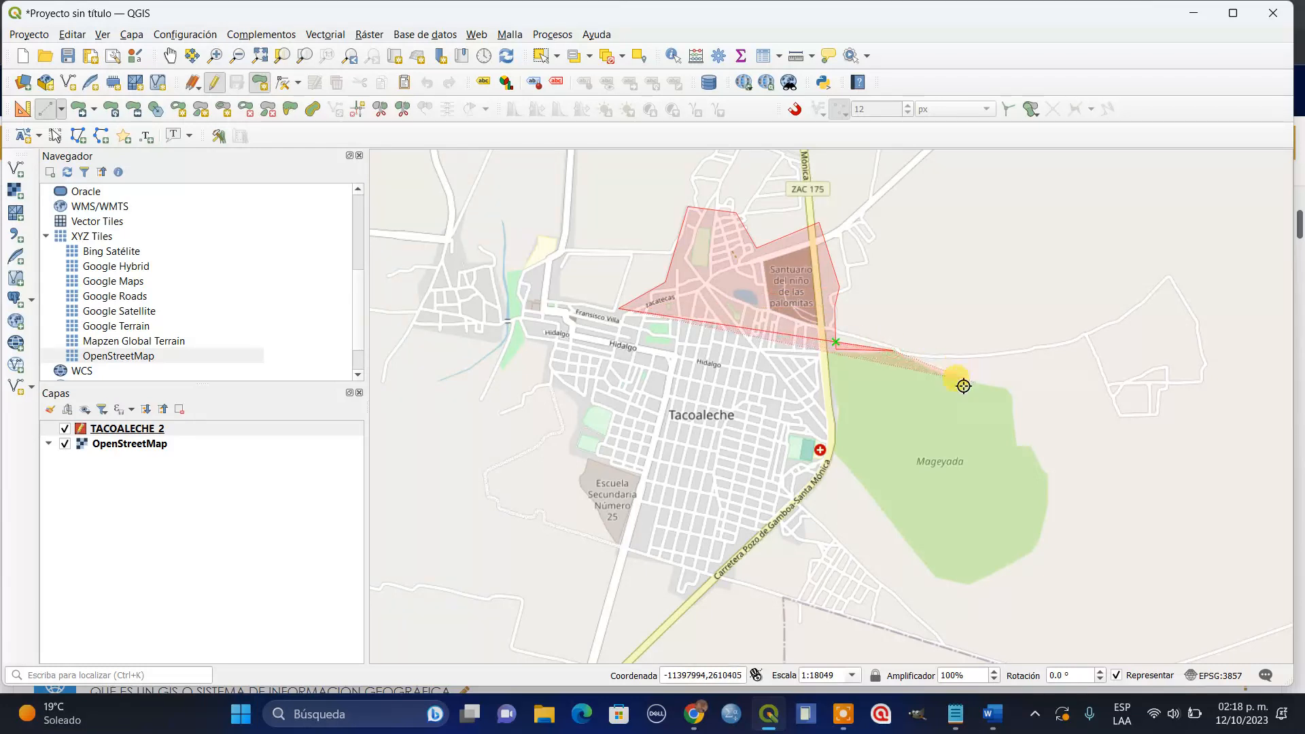
pyautogui.click(1012, 391)
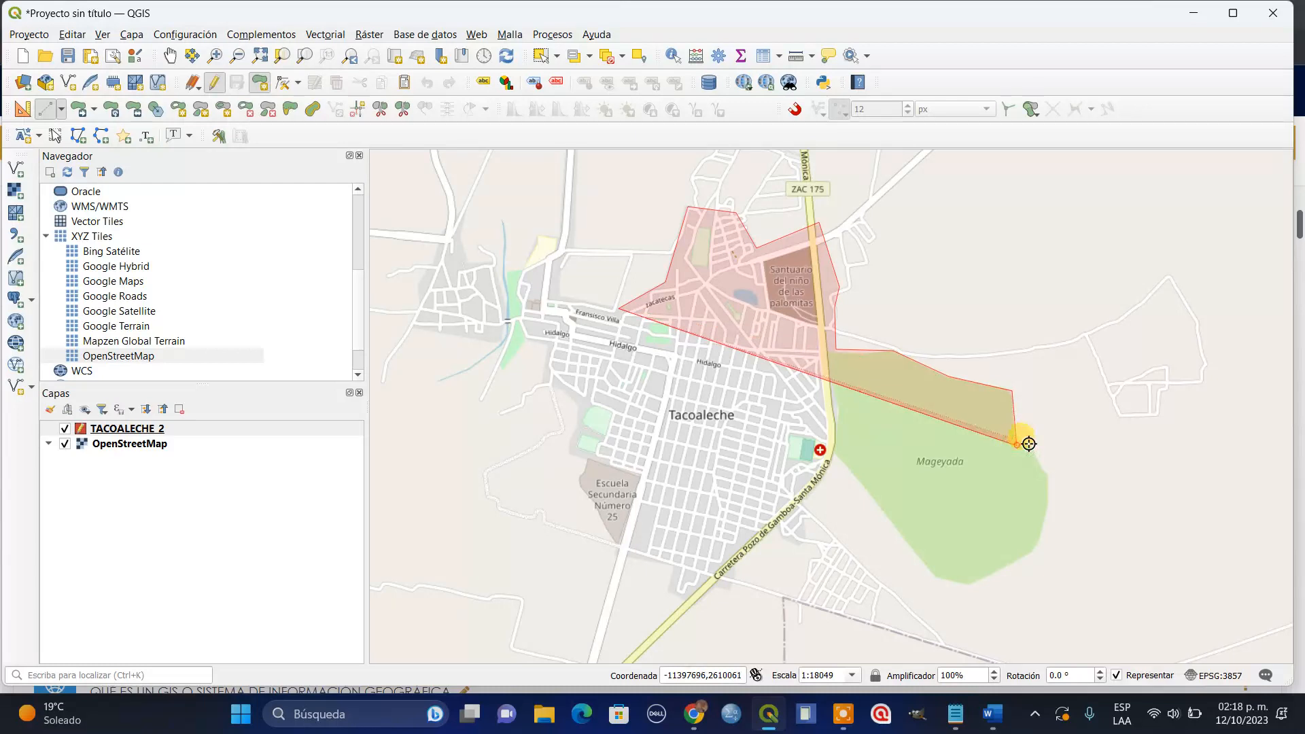
pyautogui.click(1027, 442)
pyautogui.click(1048, 482)
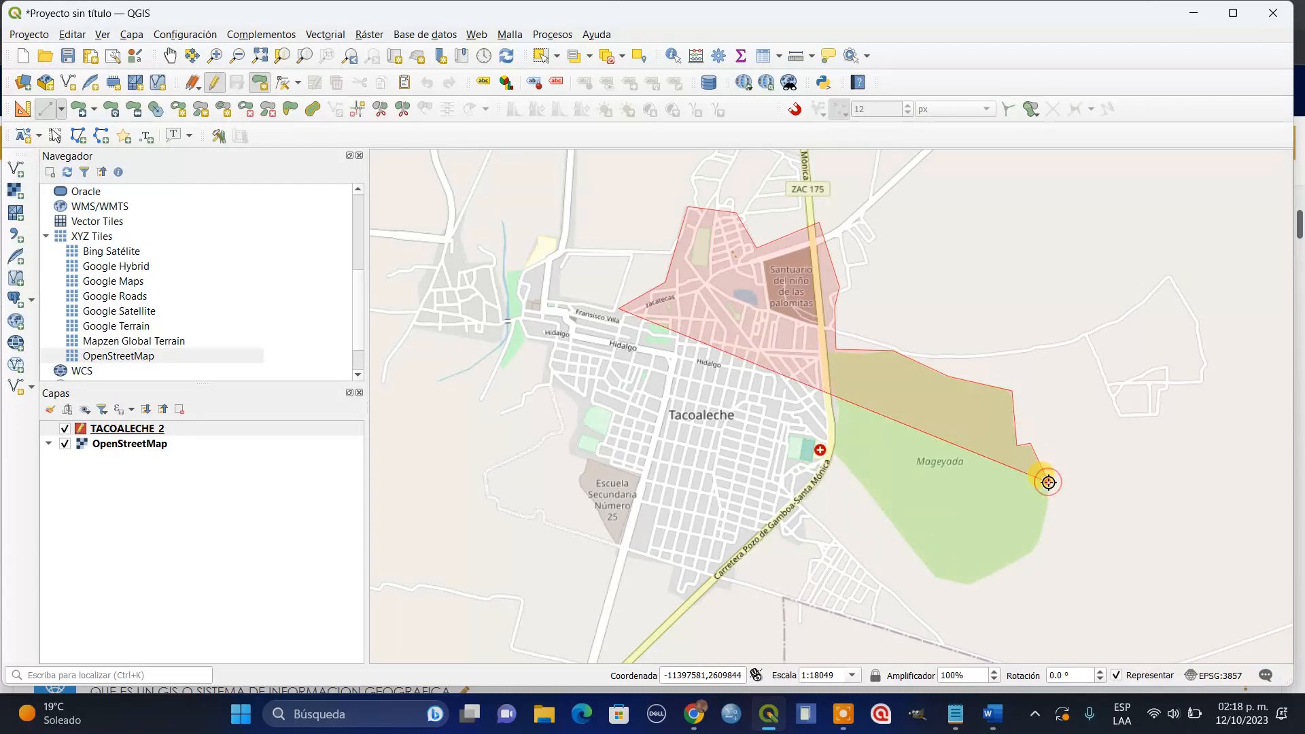
pyautogui.click(1036, 548)
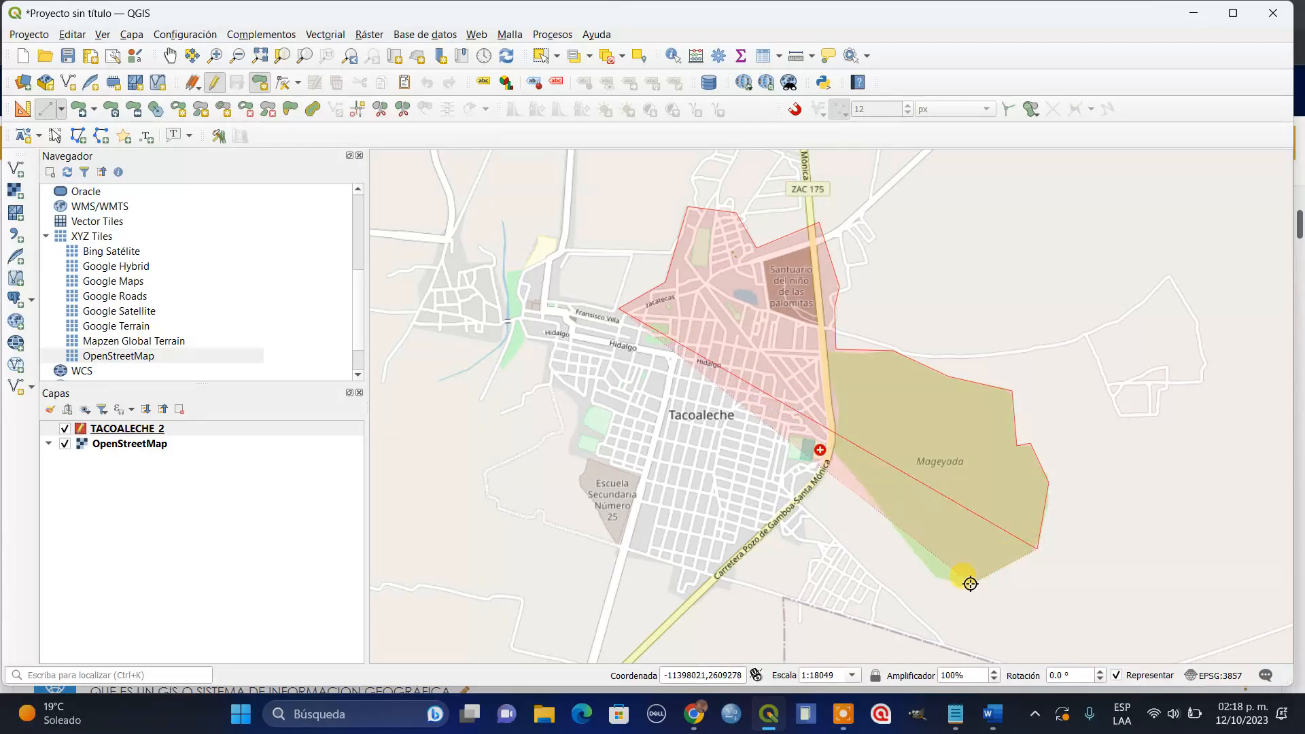
pyautogui.click(968, 585)
pyautogui.click(937, 579)
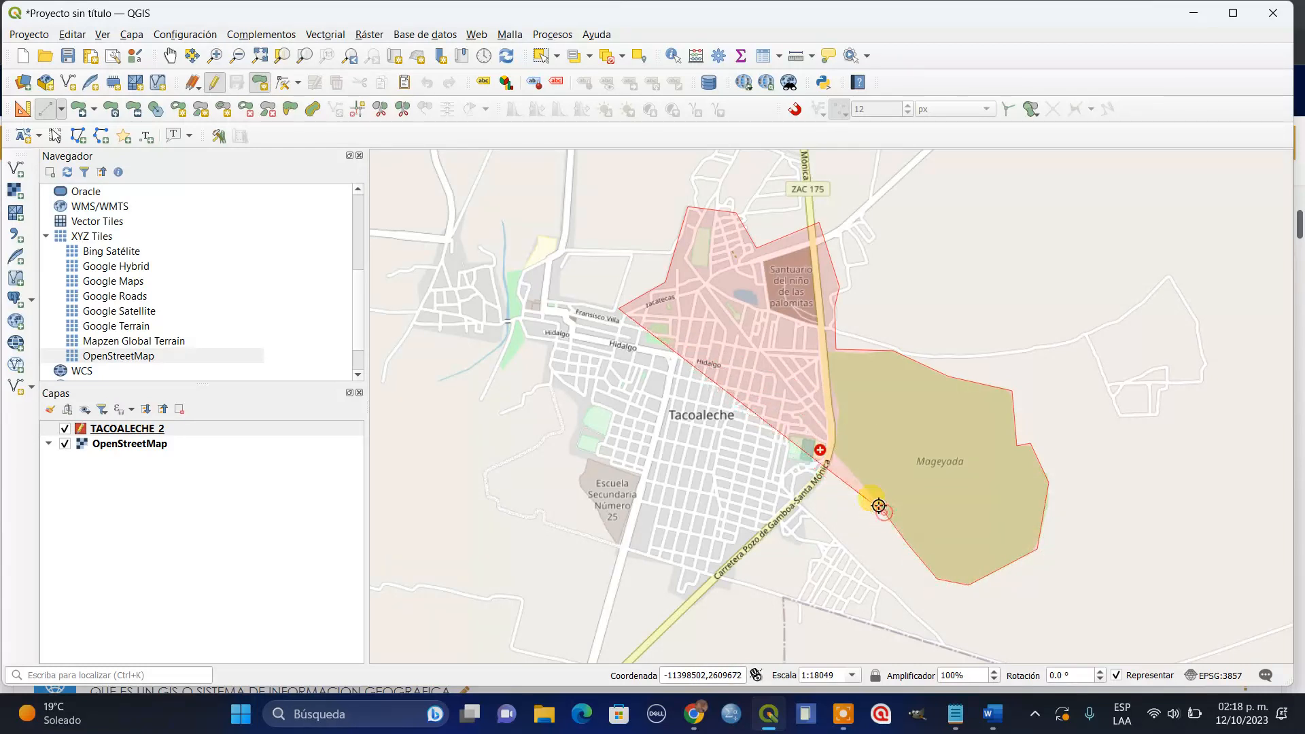
pyautogui.click(831, 453)
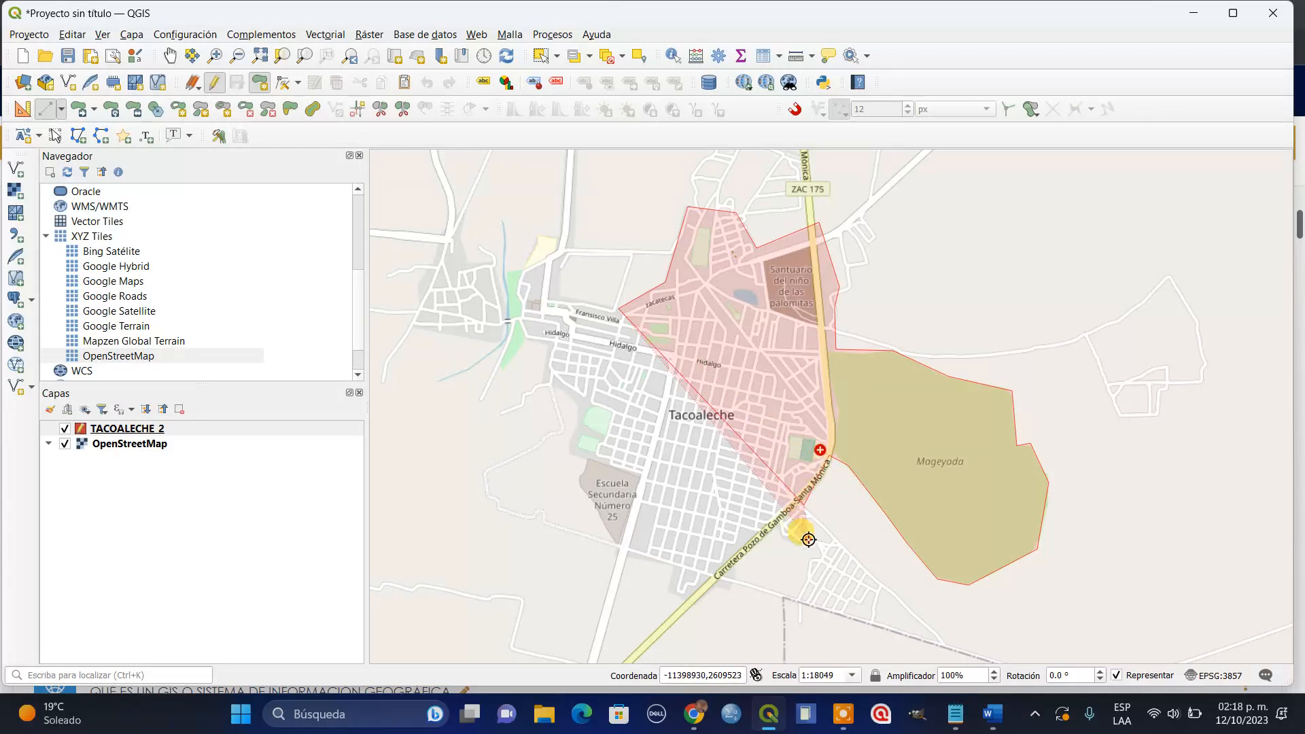
# Continue the boundary along Carretera Pozo de Gamboa-Santa Mónica and around the southern blocks to below Escuela Secundaria Número 25.
pyautogui.click(804, 545)
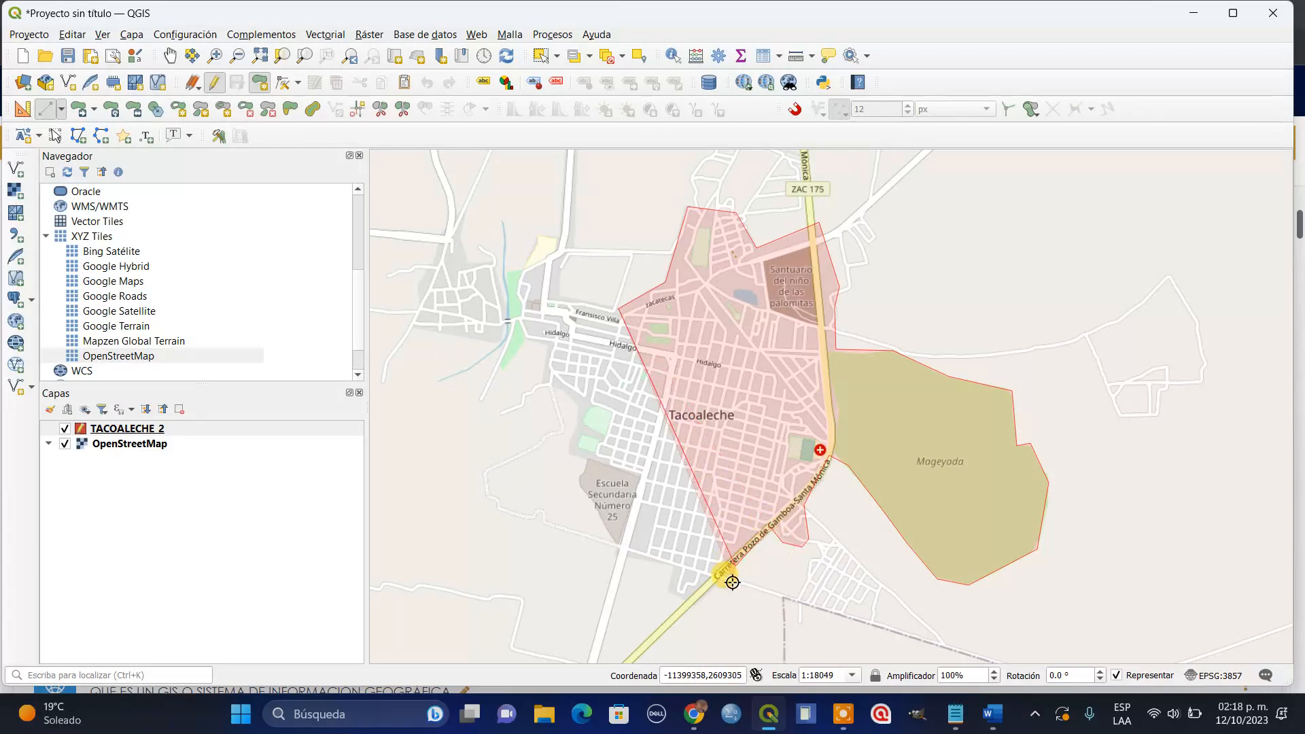
pyautogui.click(691, 606)
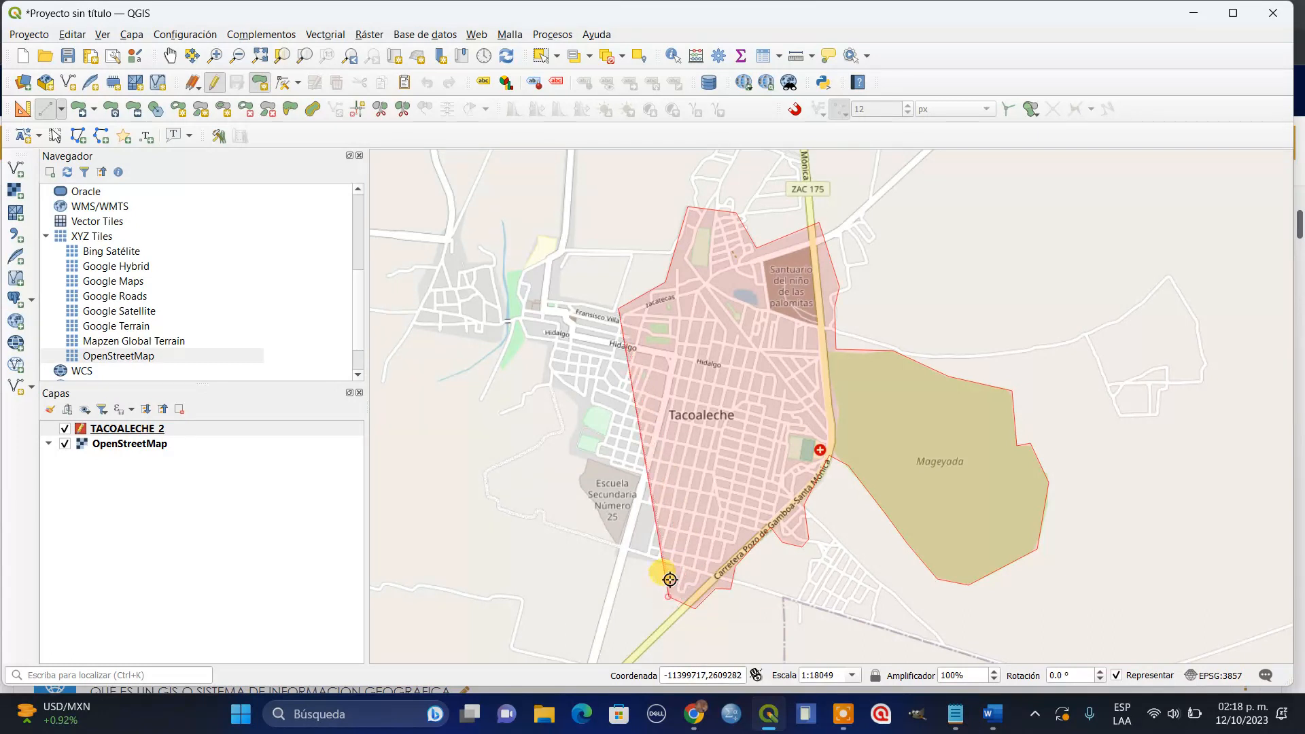
pyautogui.click(673, 569)
pyautogui.click(629, 558)
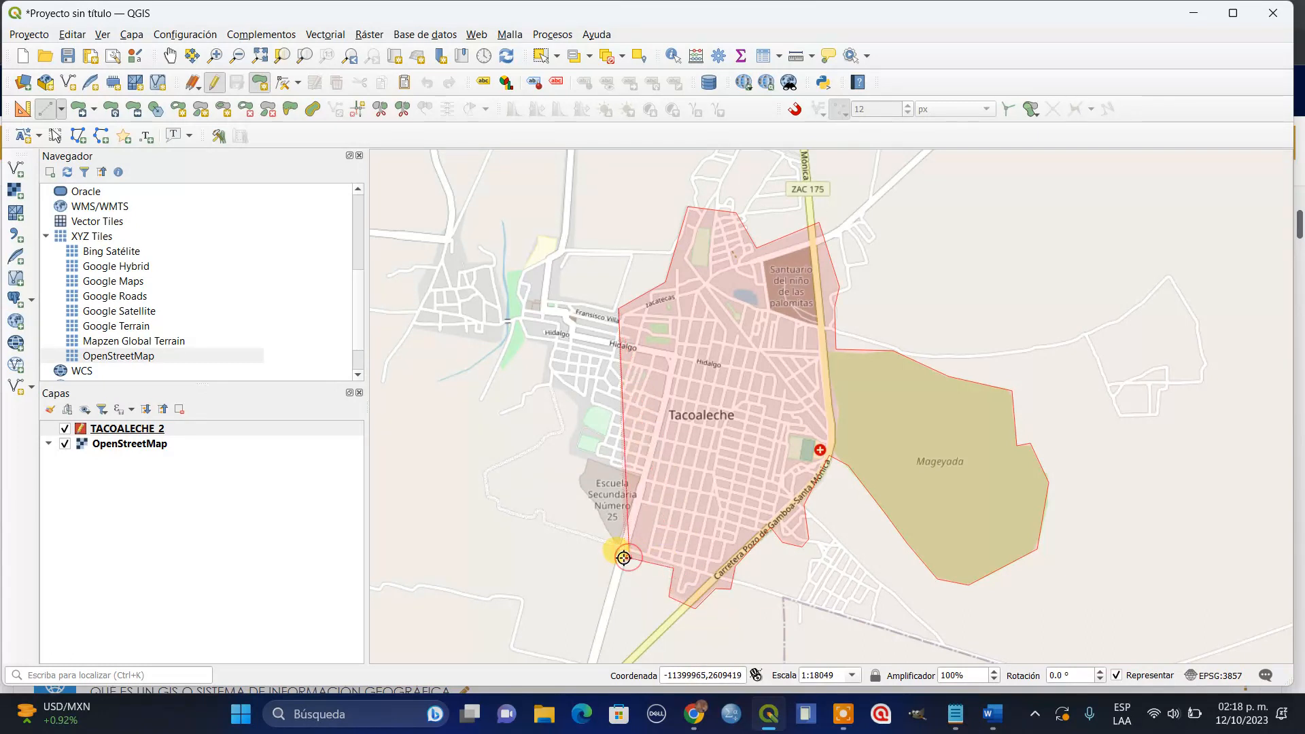
pyautogui.click(613, 550)
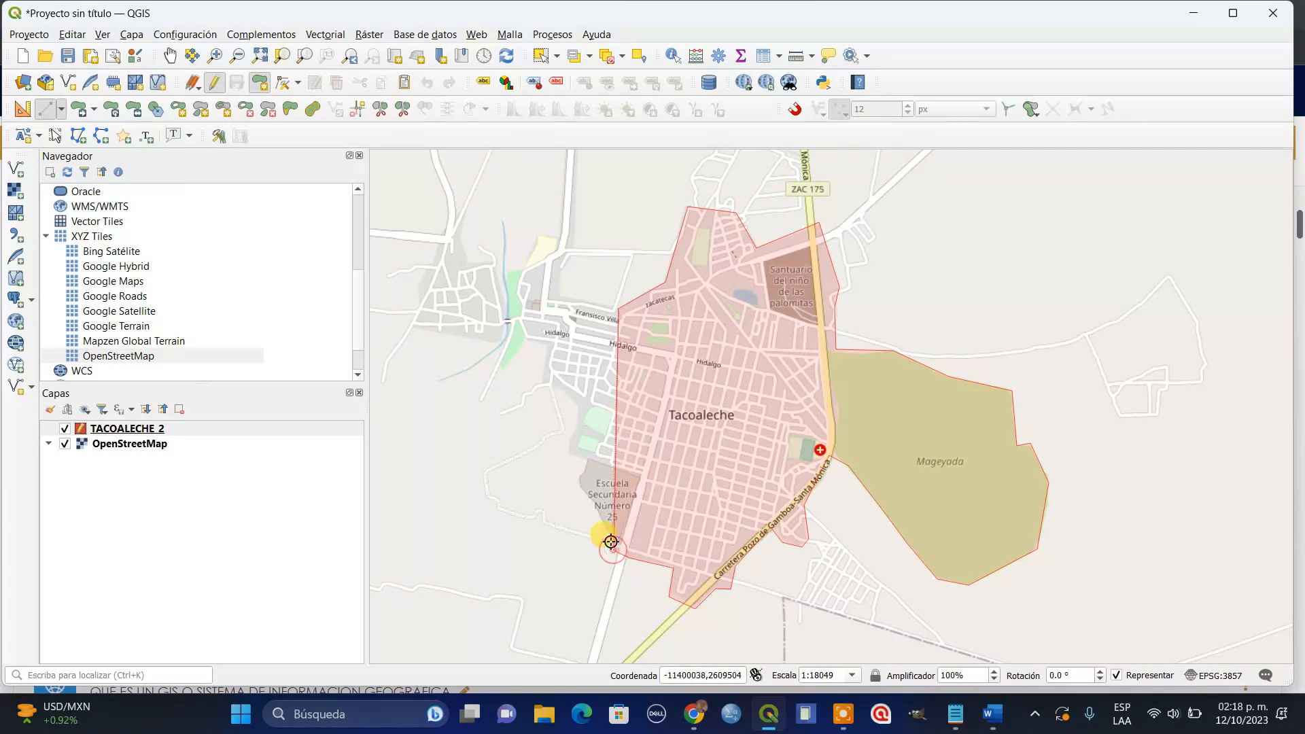
# Continue the boundary up the town's western edge, around Escuela Secundaria Número 25 and the green areas, to the west end of Hidalgo street.
pyautogui.click(595, 508)
pyautogui.click(579, 481)
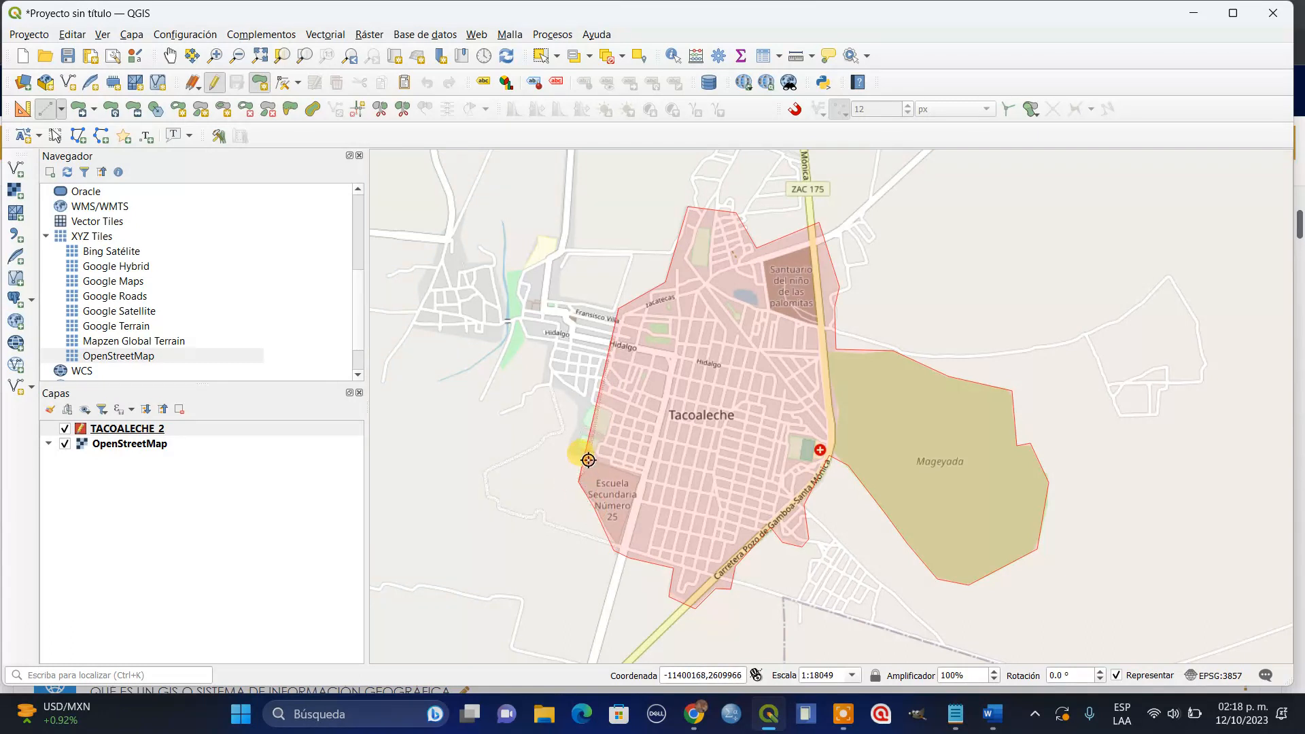
pyautogui.click(568, 451)
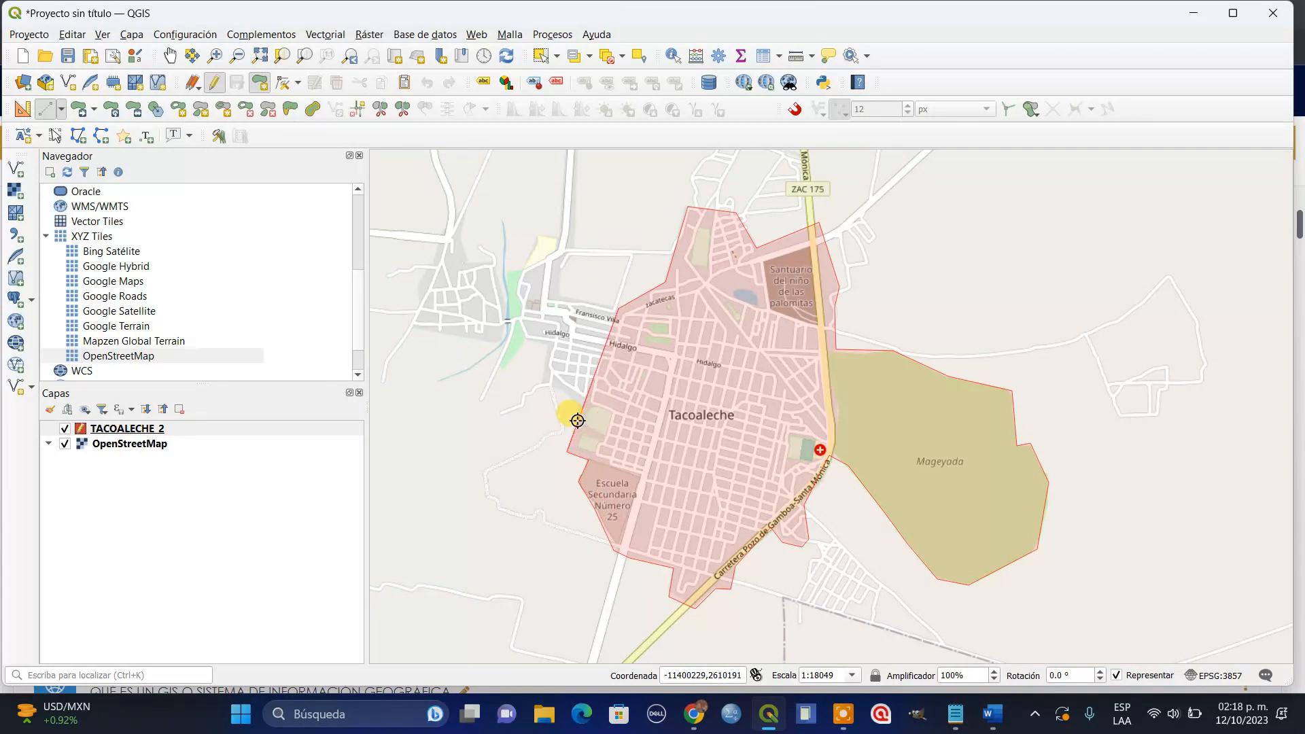
pyautogui.click(562, 389)
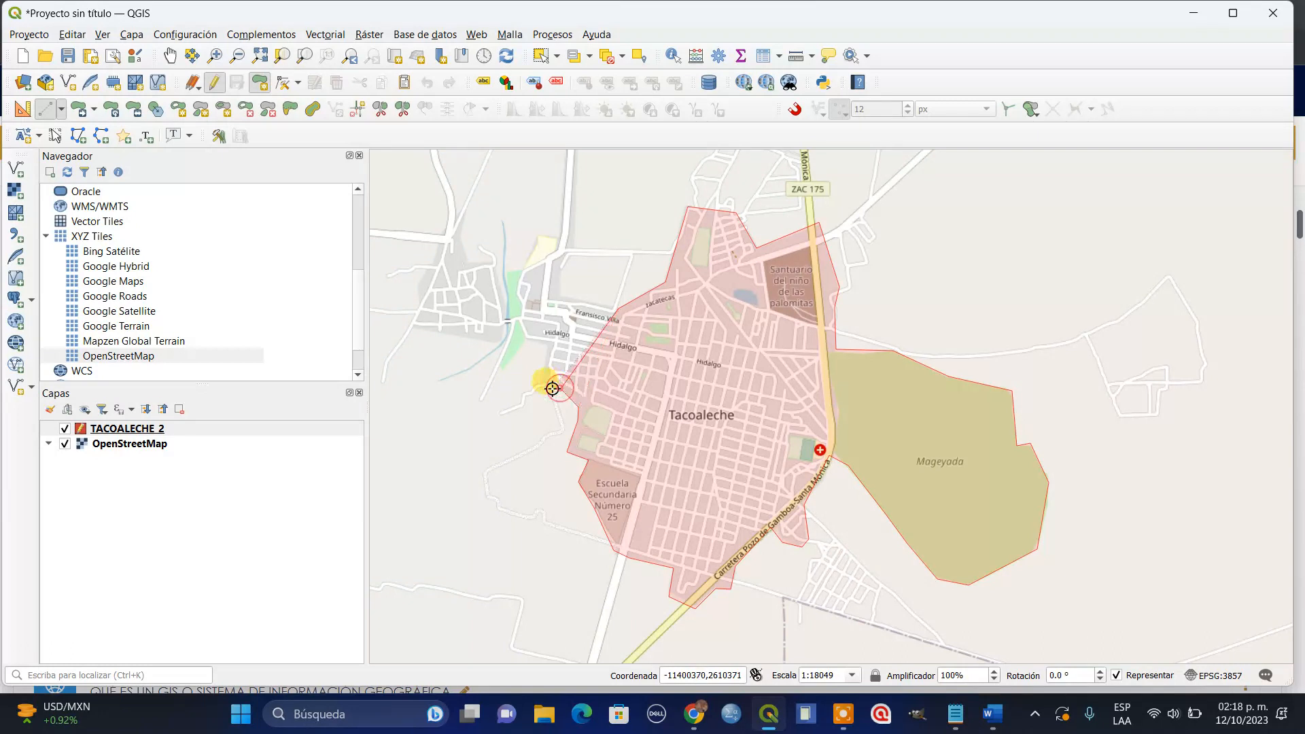
pyautogui.click(540, 387)
pyautogui.click(548, 345)
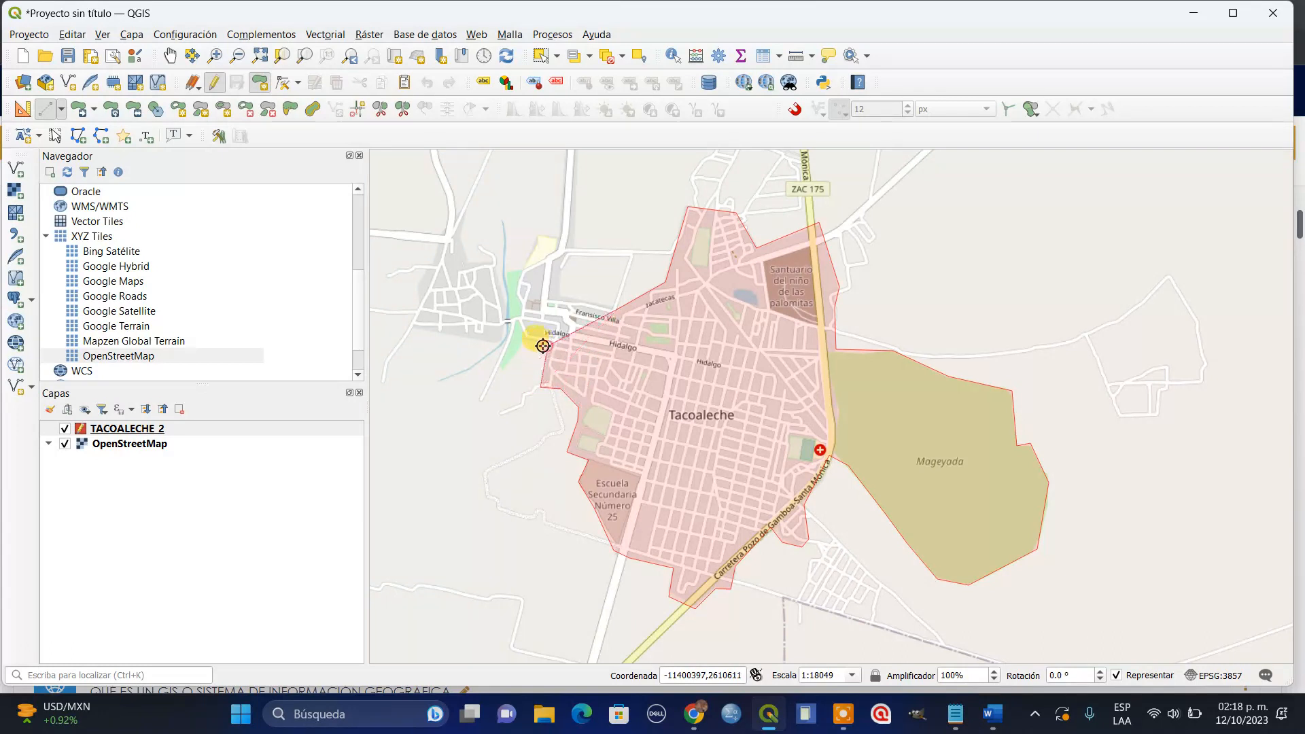
# Continue the boundary from the west end of Hidalgo street across the stream and around the western neighborhood to its northern tip.
pyautogui.click(497, 374)
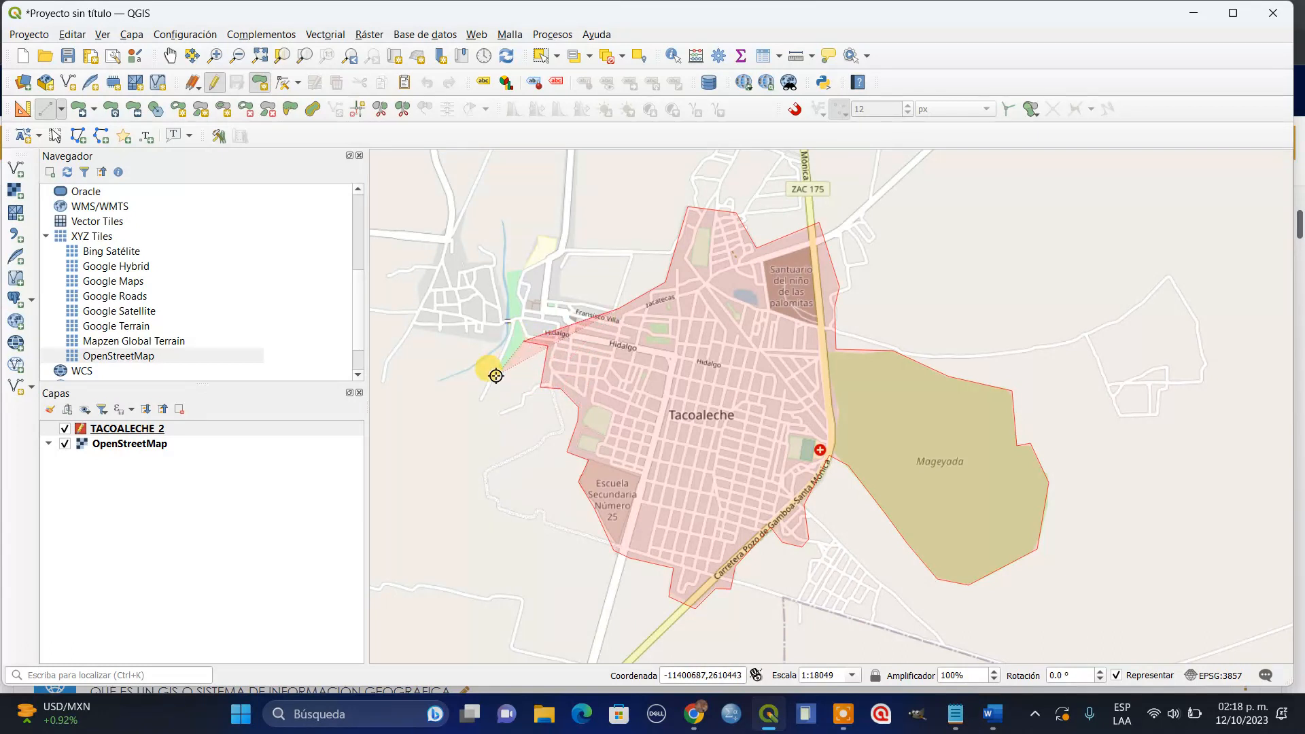
pyautogui.click(505, 340)
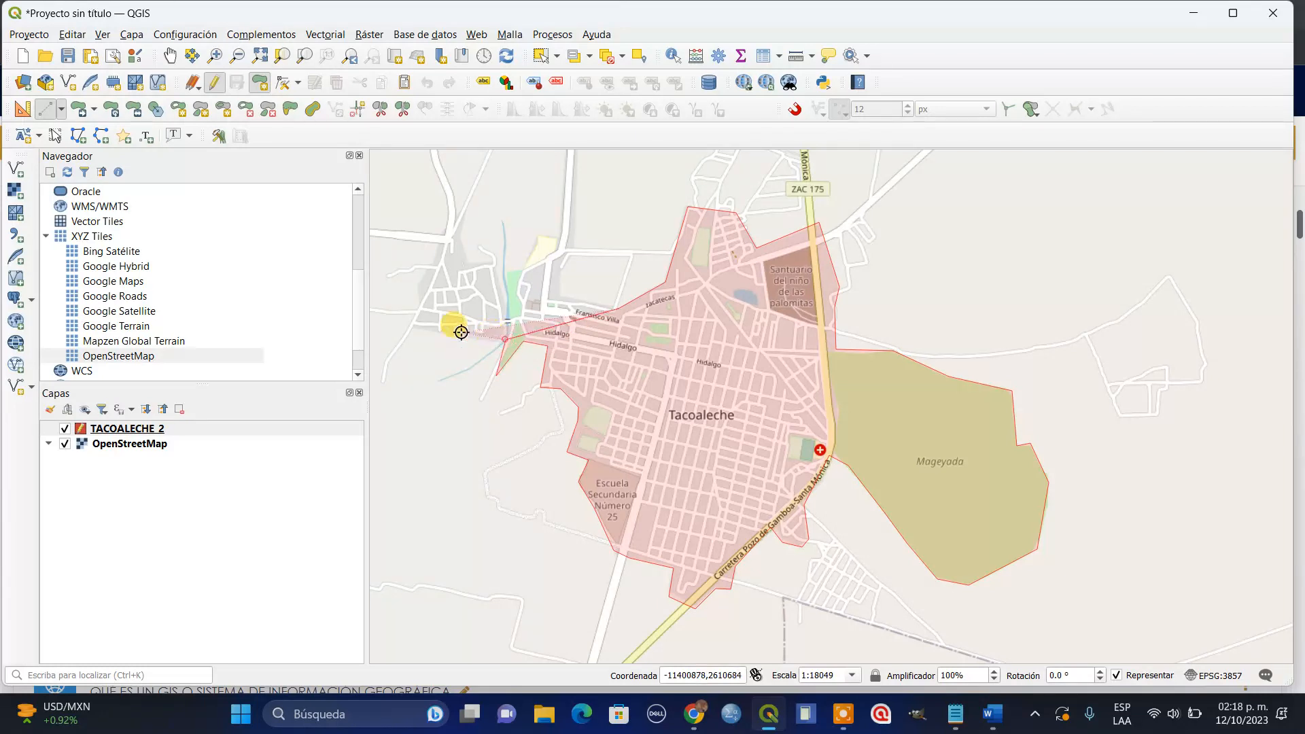
pyautogui.click(426, 333)
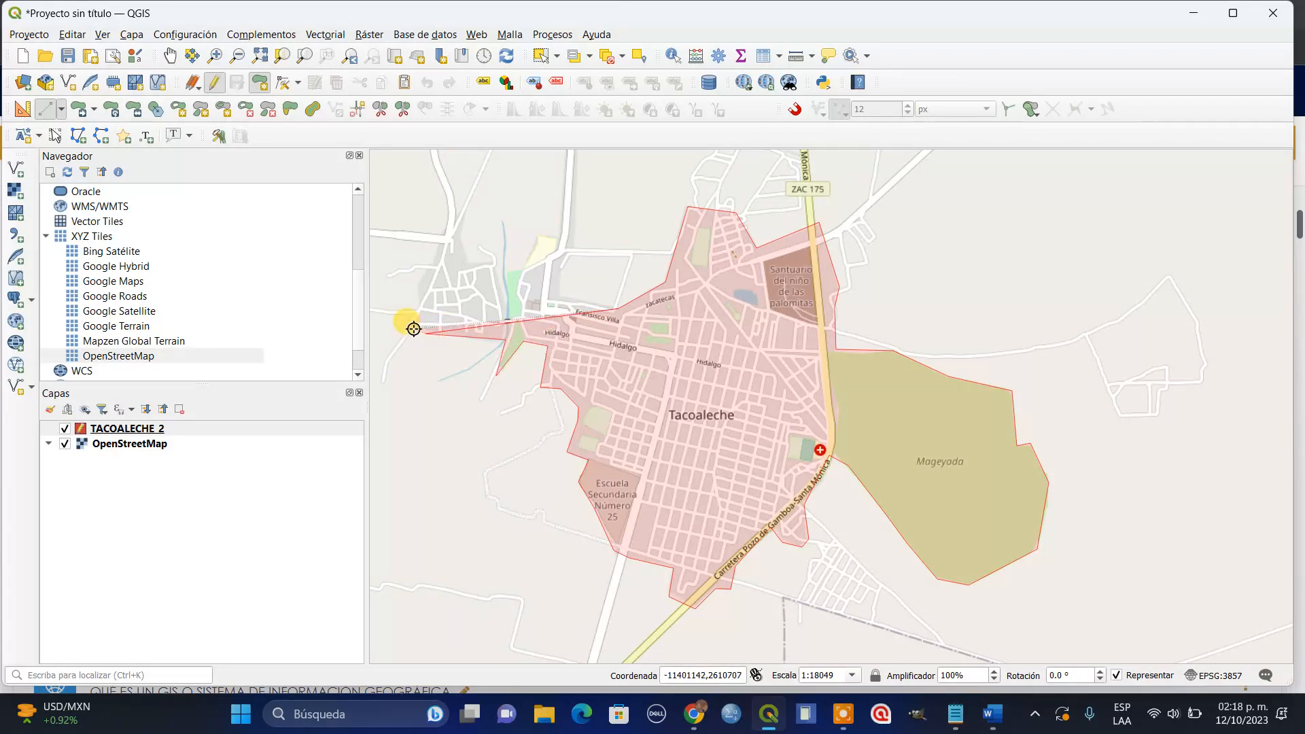
pyautogui.click(412, 327)
pyautogui.click(416, 302)
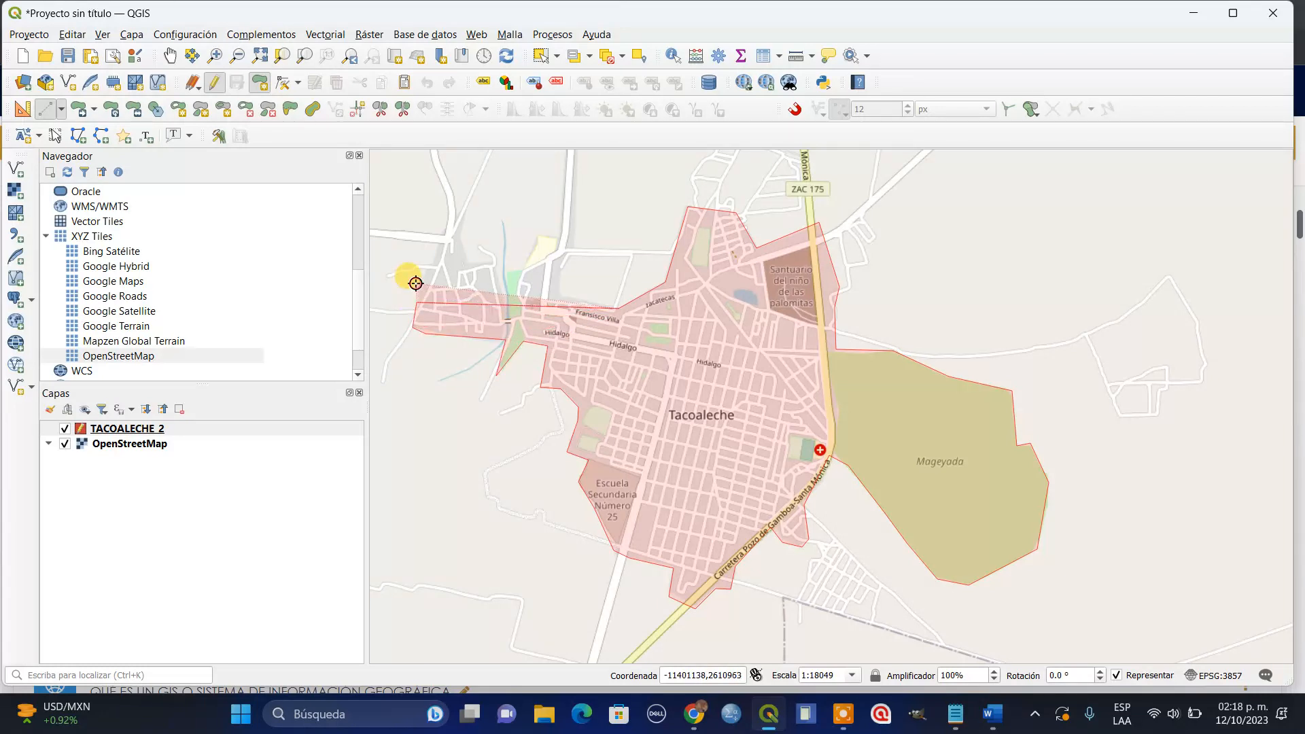
pyautogui.click(428, 259)
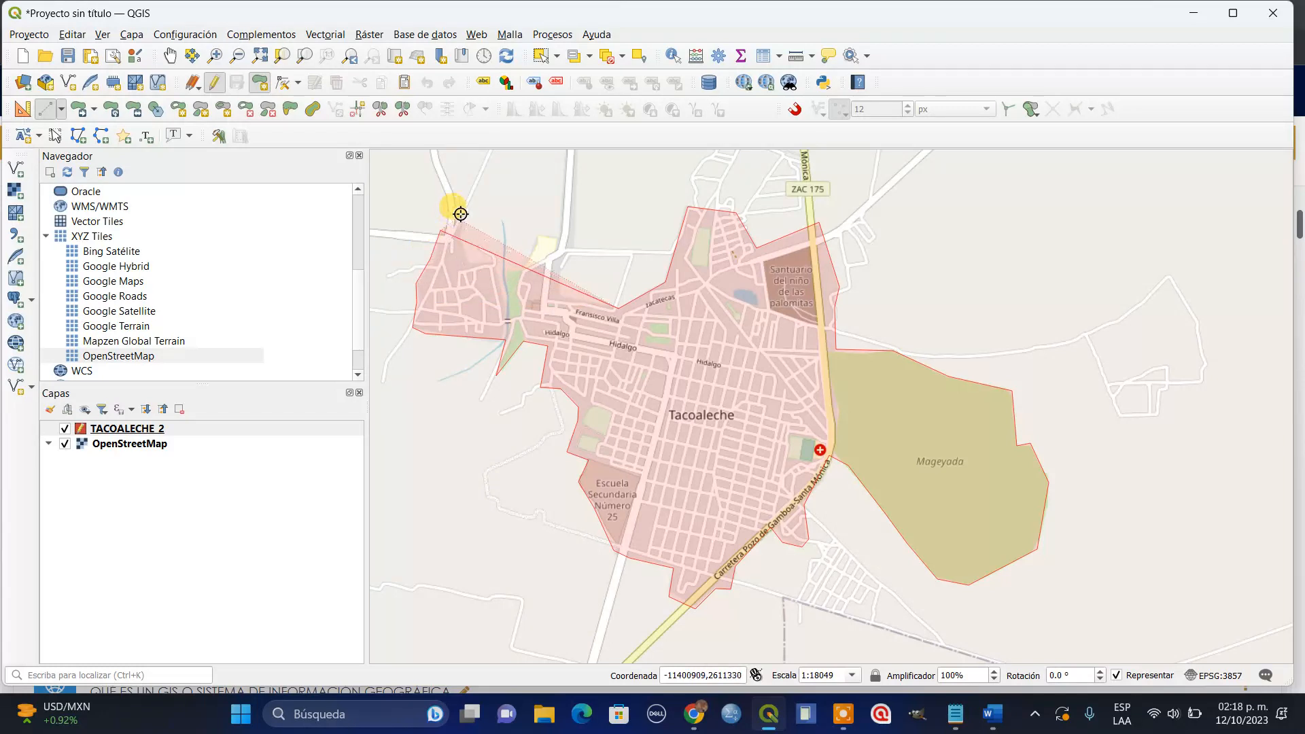
pyautogui.click(464, 205)
# Continue the boundary down the western neighborhood's east side and around the blocks beyond the stream, back to just above Francisco Villa street.
pyautogui.click(466, 264)
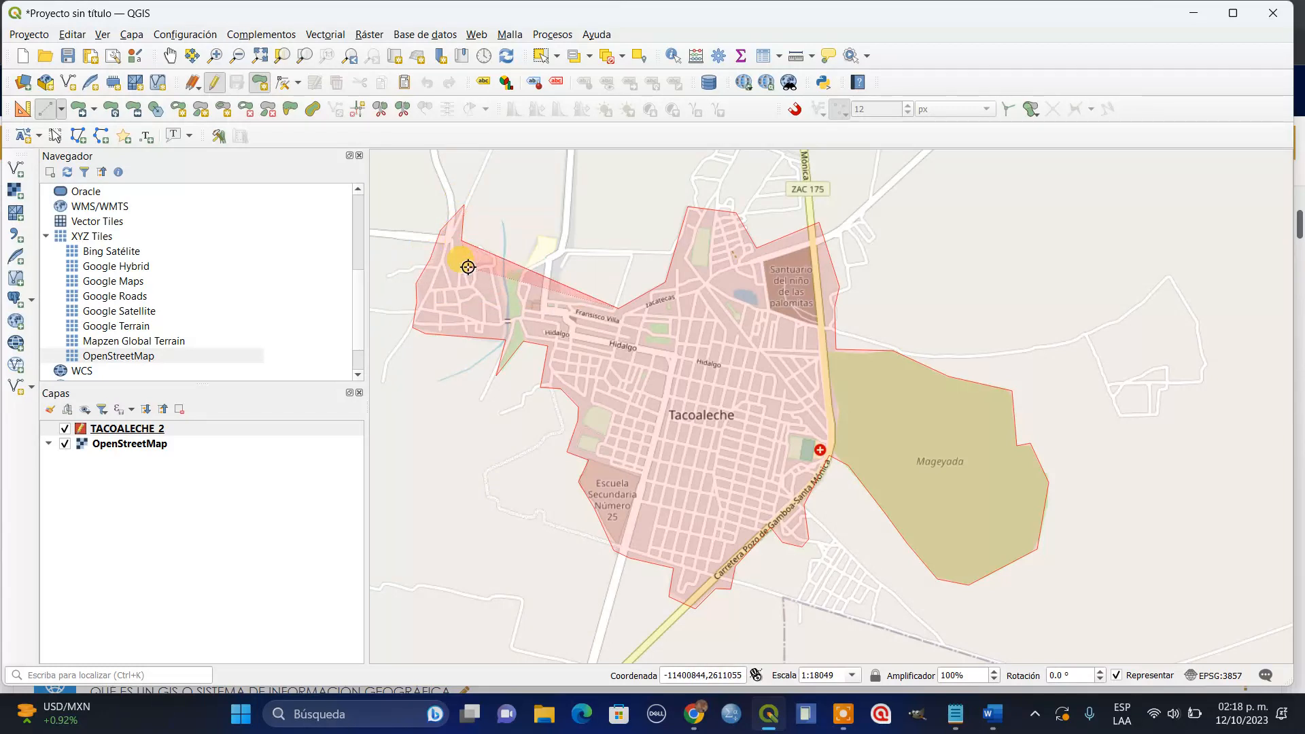
pyautogui.click(492, 261)
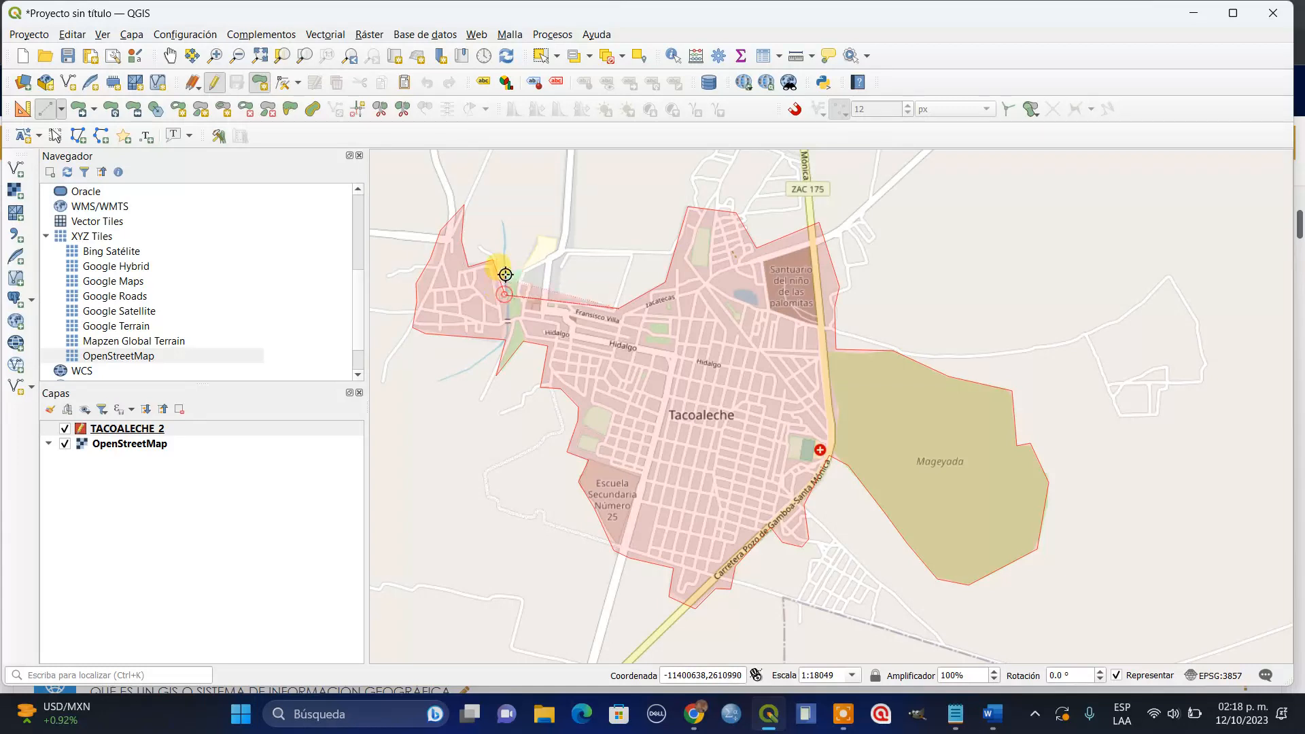
pyautogui.click(519, 265)
pyautogui.click(537, 236)
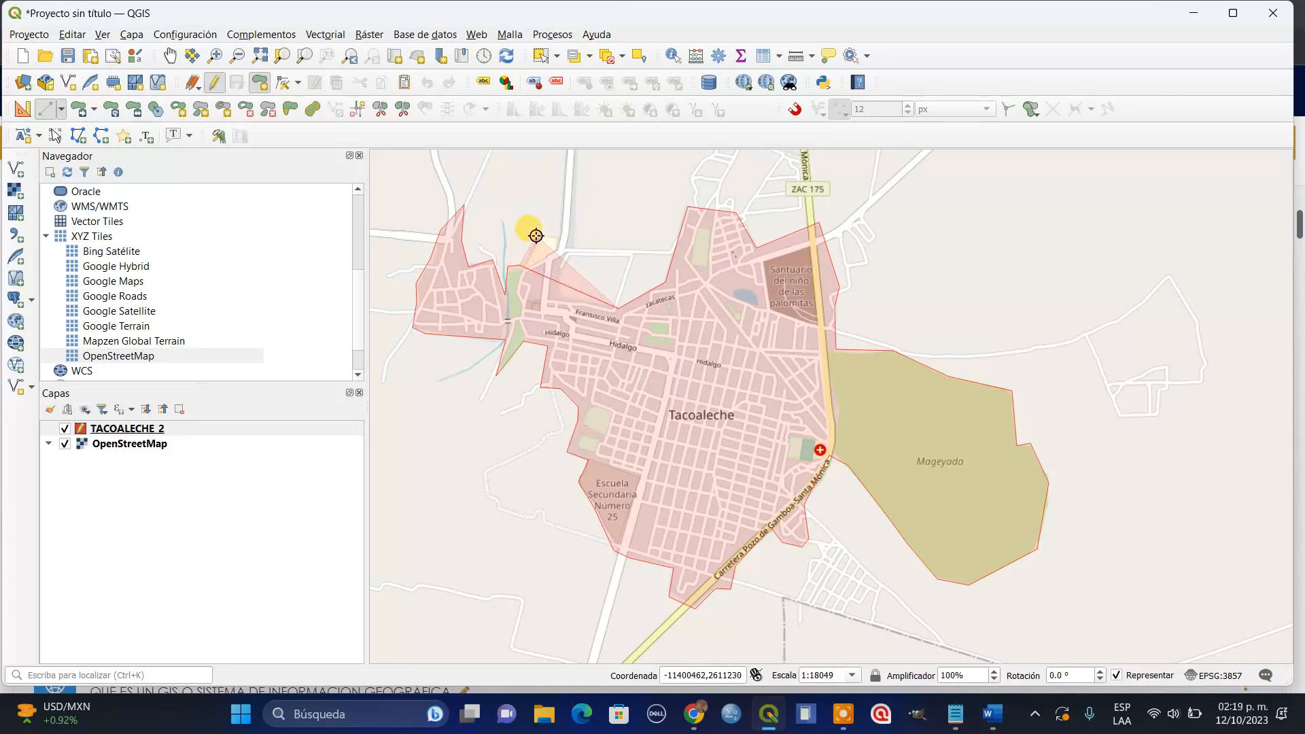
pyautogui.click(561, 234)
pyautogui.click(579, 242)
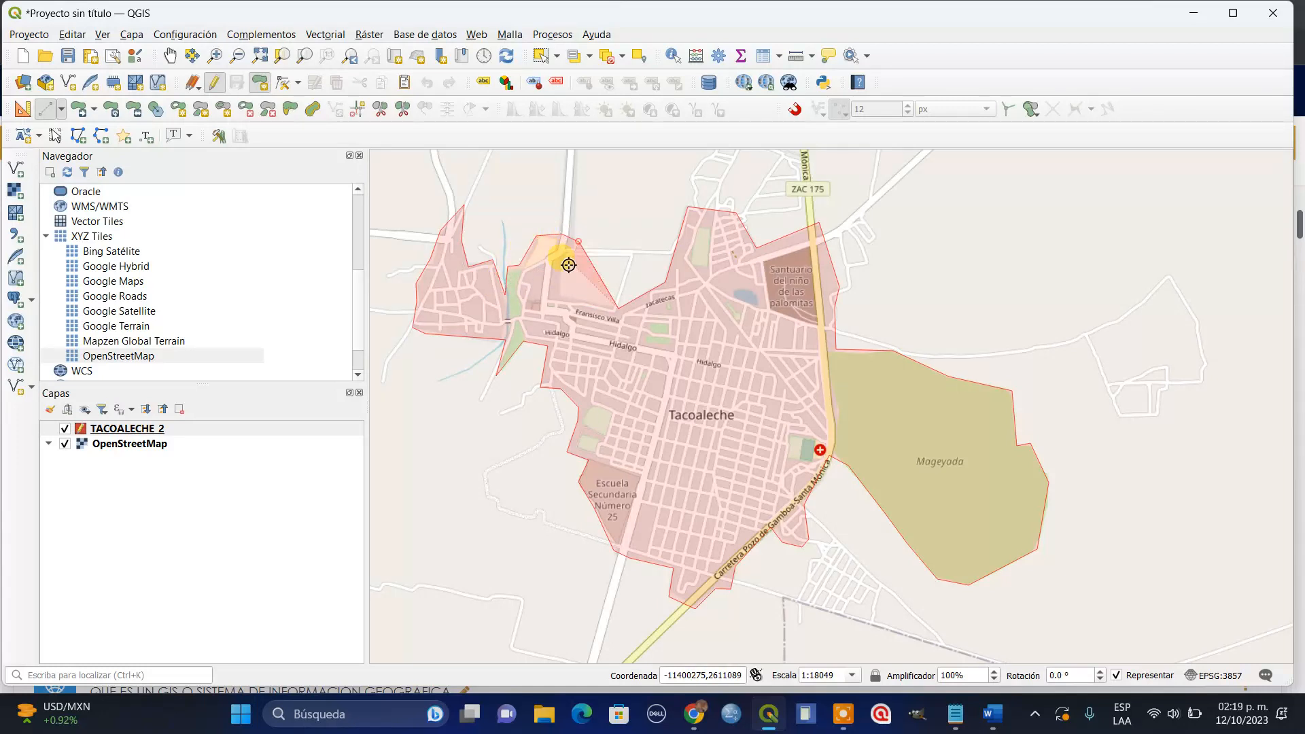
pyautogui.click(554, 297)
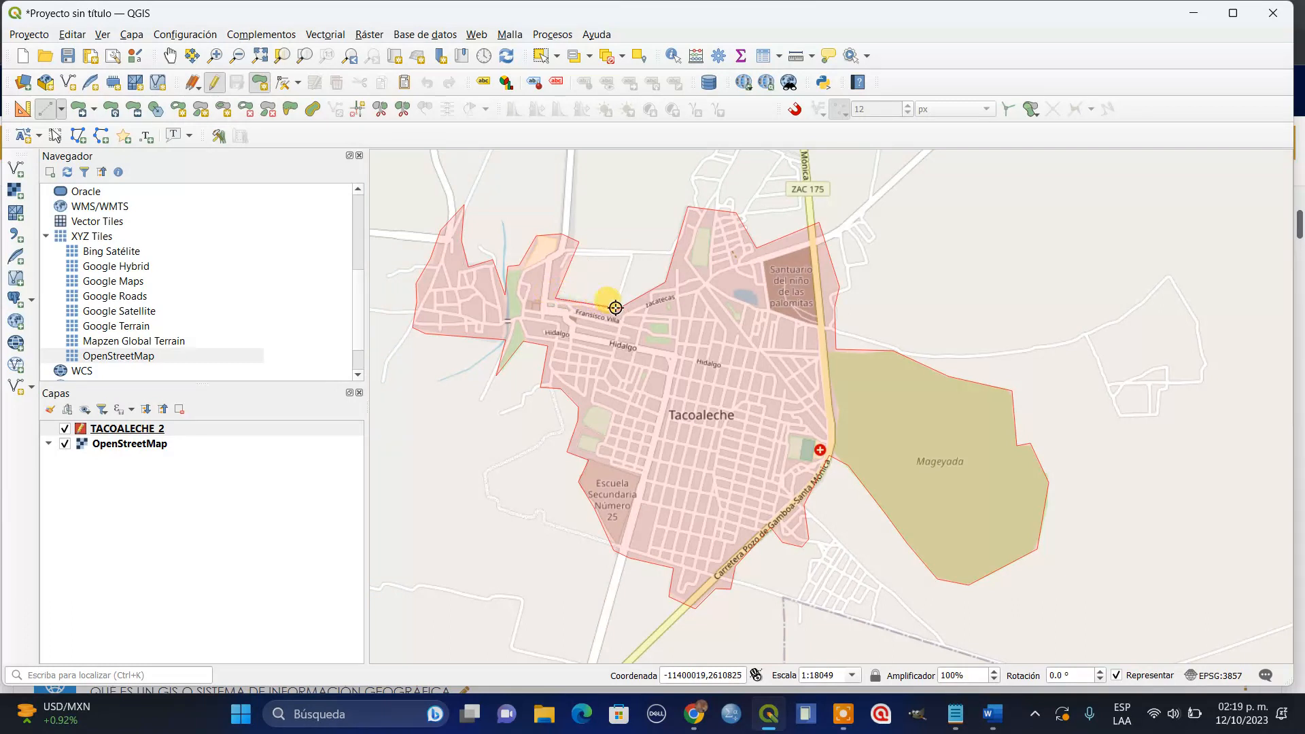
# Finish the Tacoaleche polygon with its id left empty, and stop editing the layer with the changes saved.
pyautogui.rightClick(615, 307)
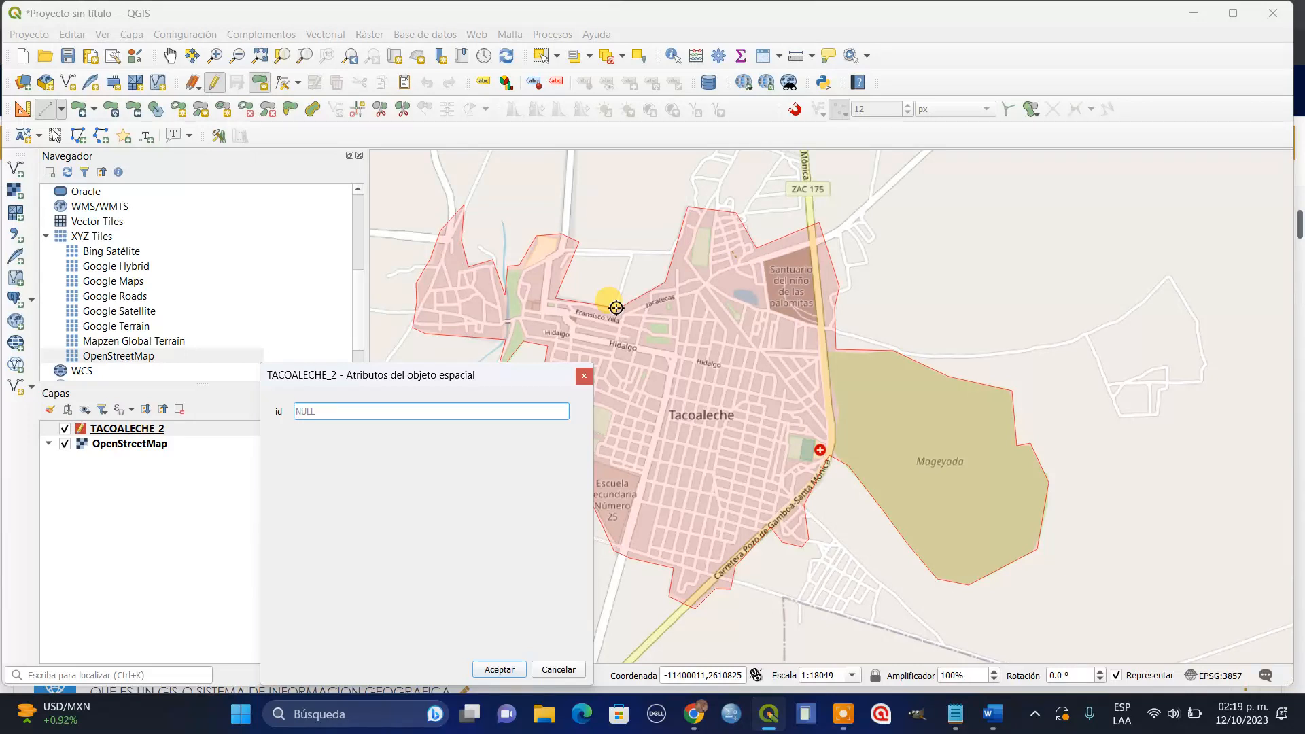
pyautogui.click(498, 669)
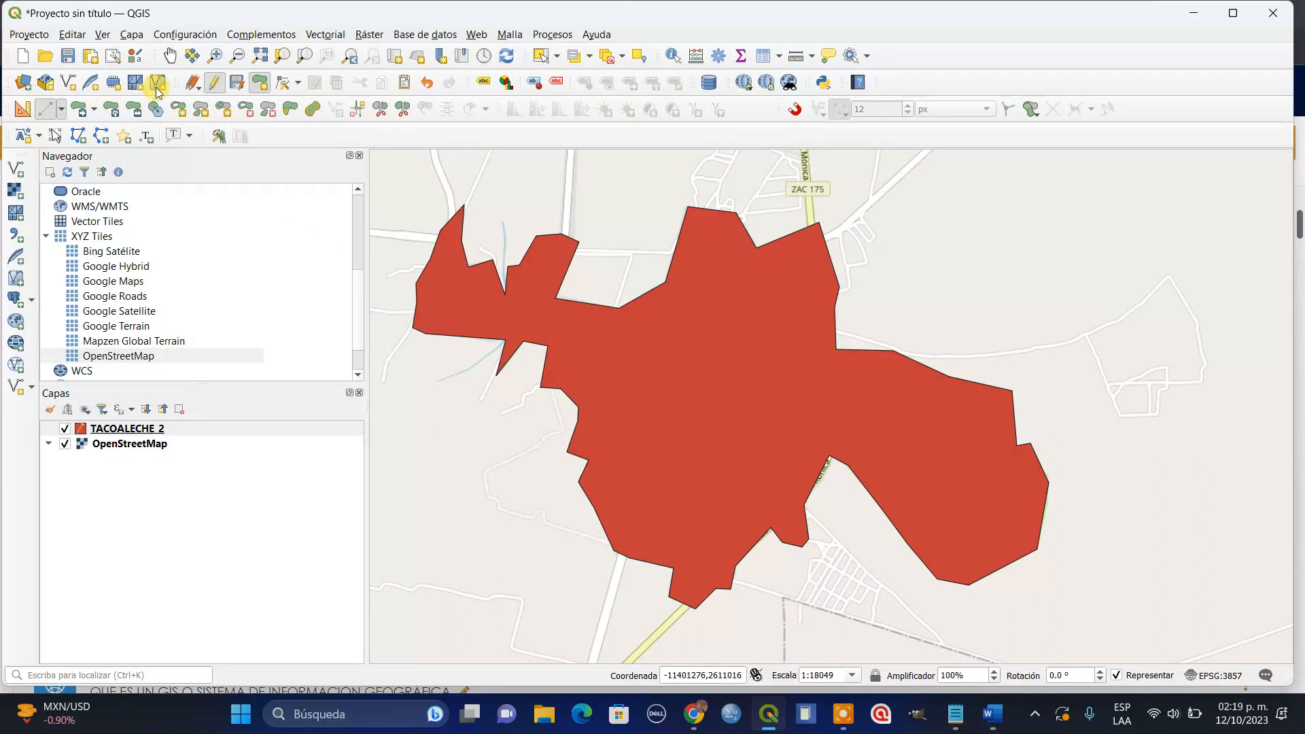
pyautogui.click(216, 85)
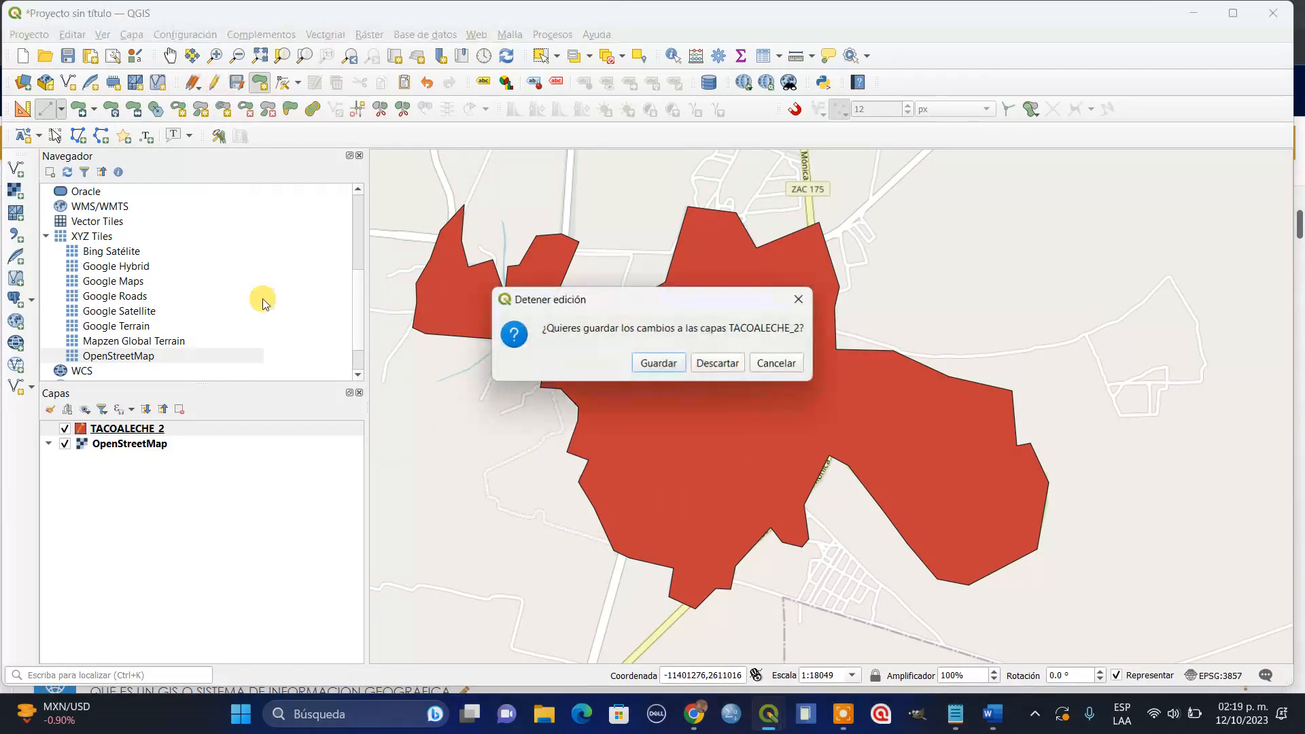
pyautogui.click(654, 362)
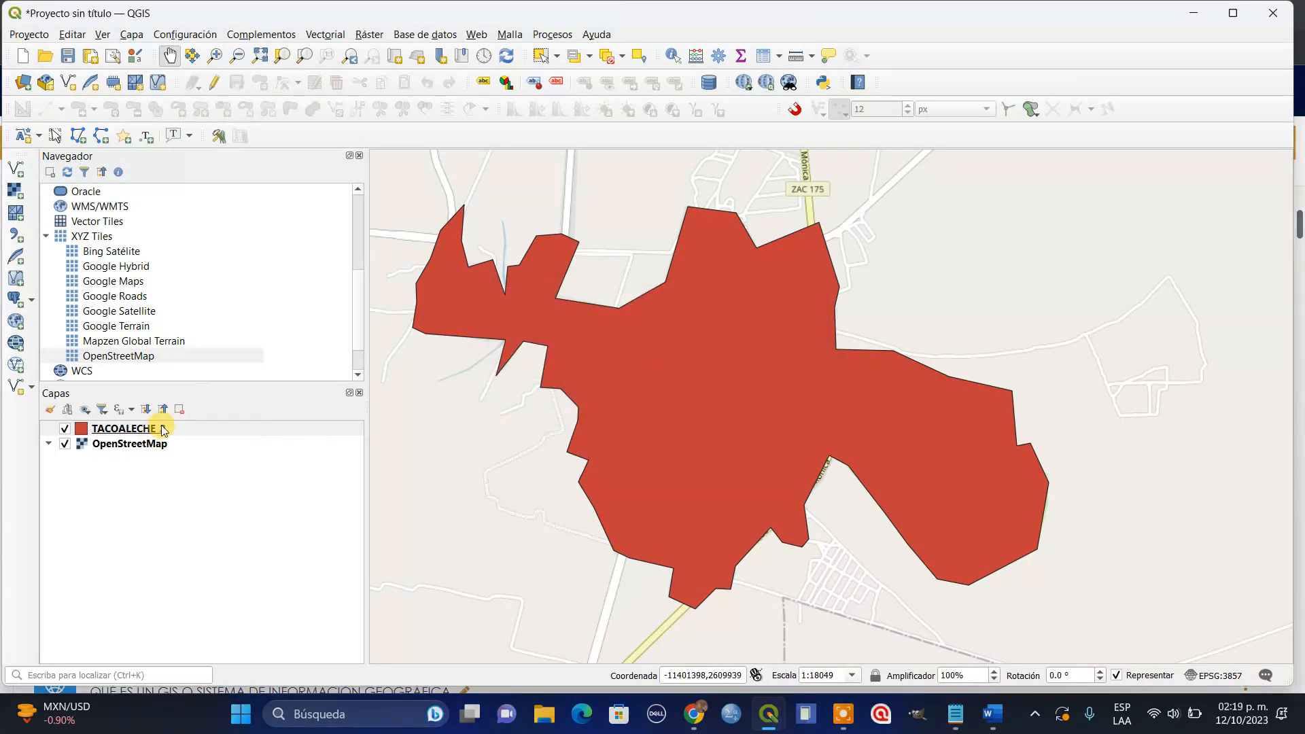
# Style the TACOALECHE_2 layer with a pinkish-red fill at 30% opacity.
pyautogui.rightClick(203, 428)
pyautogui.click(244, 422)
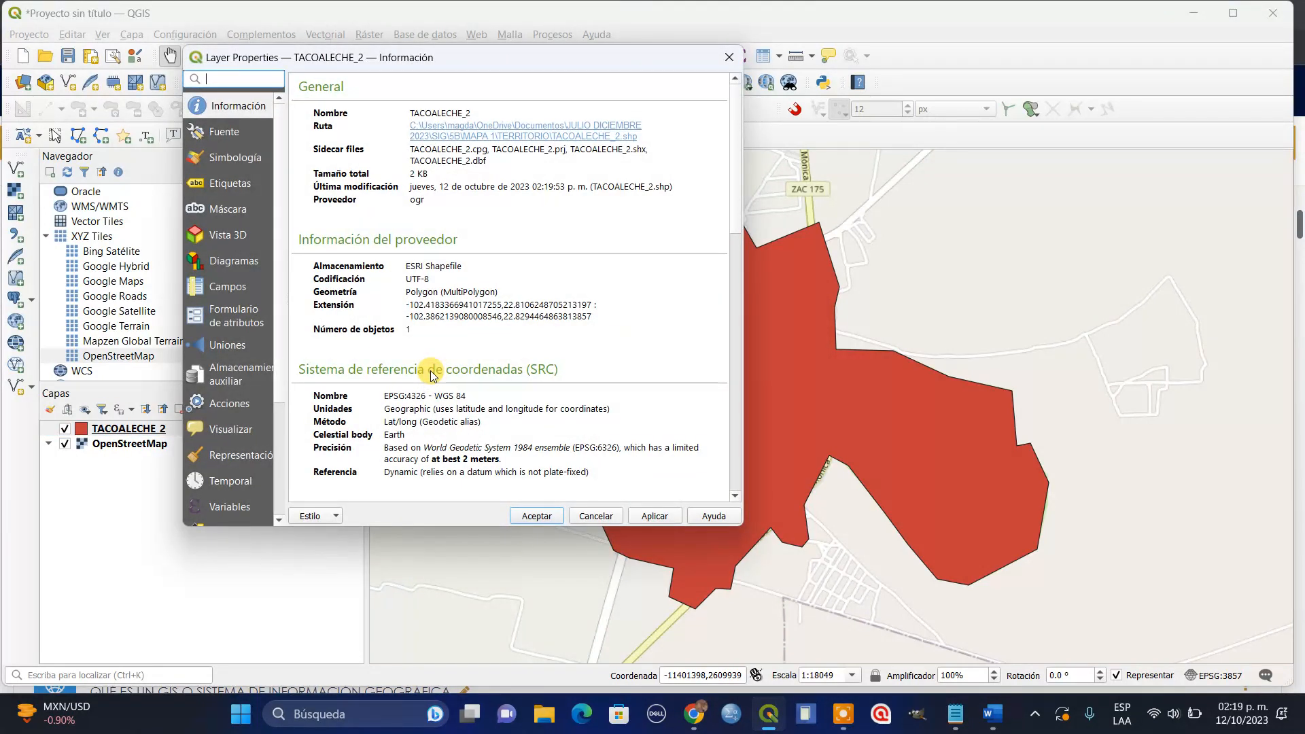
pyautogui.click(258, 163)
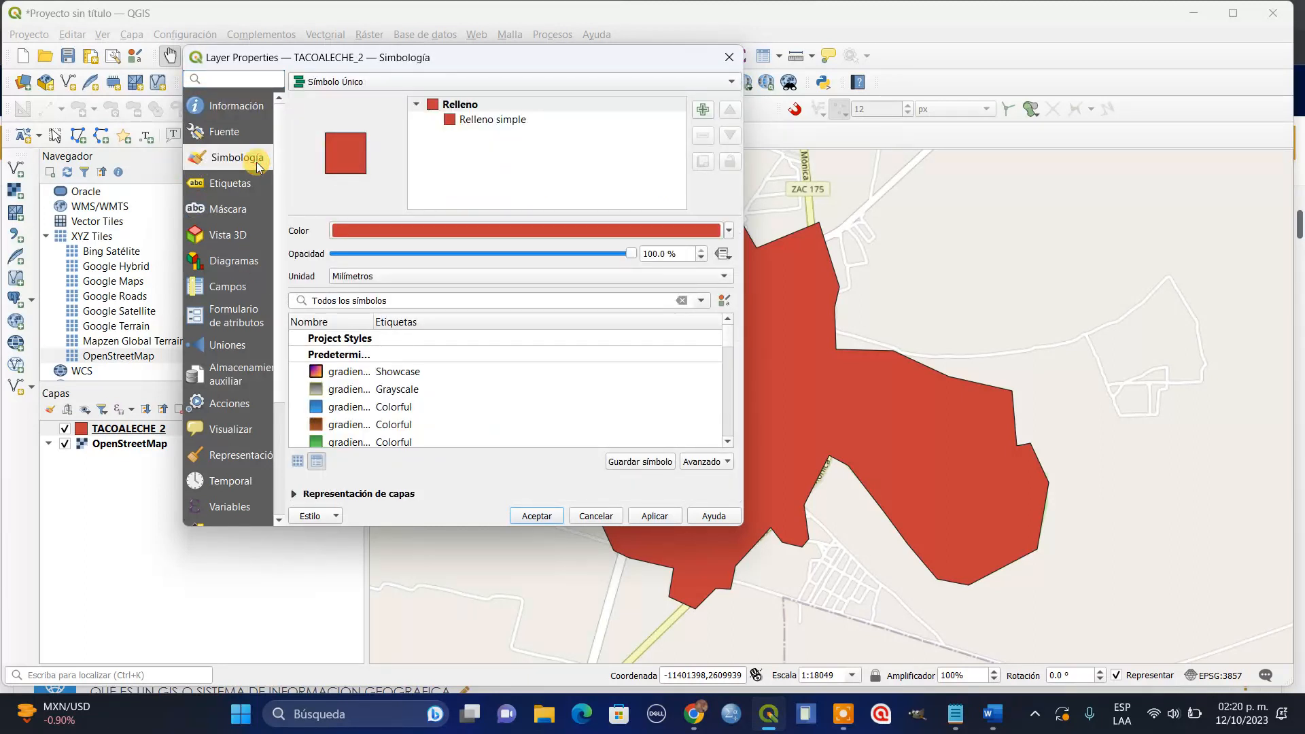
pyautogui.click(728, 230)
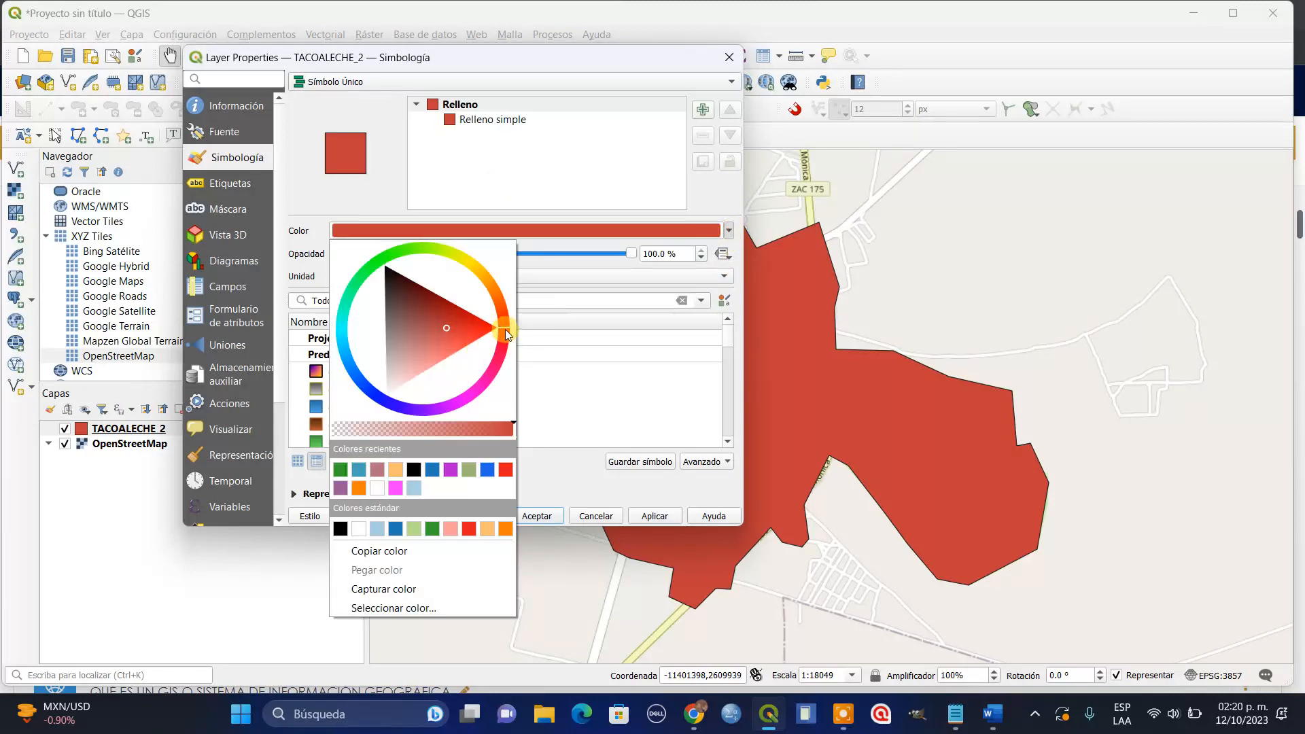
pyautogui.moveTo(505, 332); pyautogui.dragTo(507, 365)
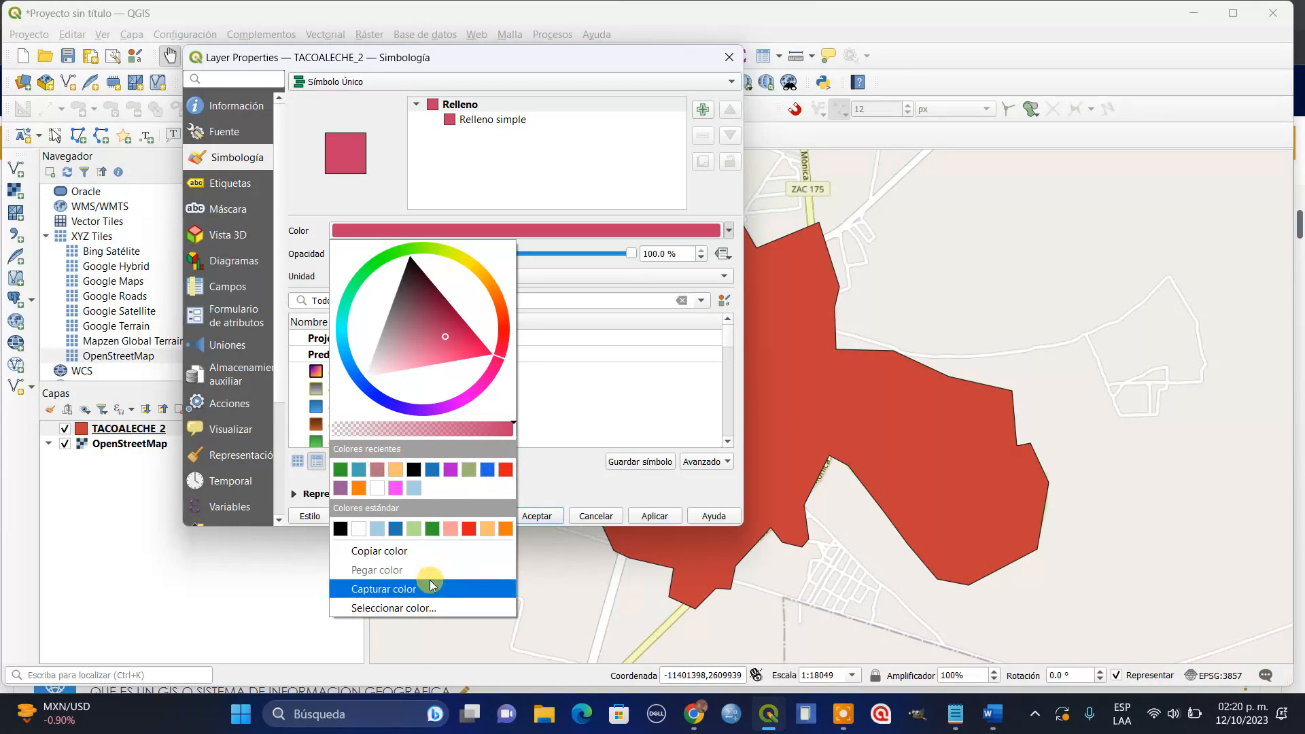
pyautogui.click(556, 479)
pyautogui.moveTo(630, 254); pyautogui.dragTo(422, 253)
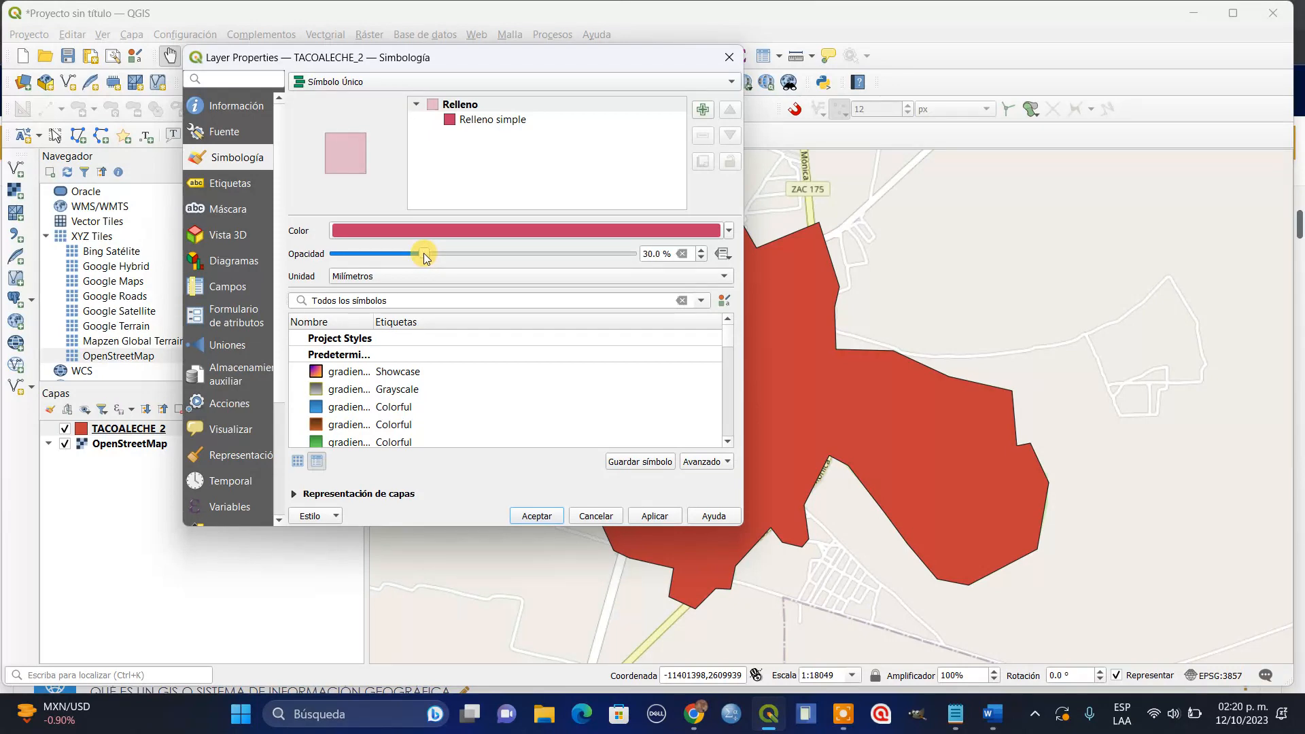
pyautogui.click(657, 518)
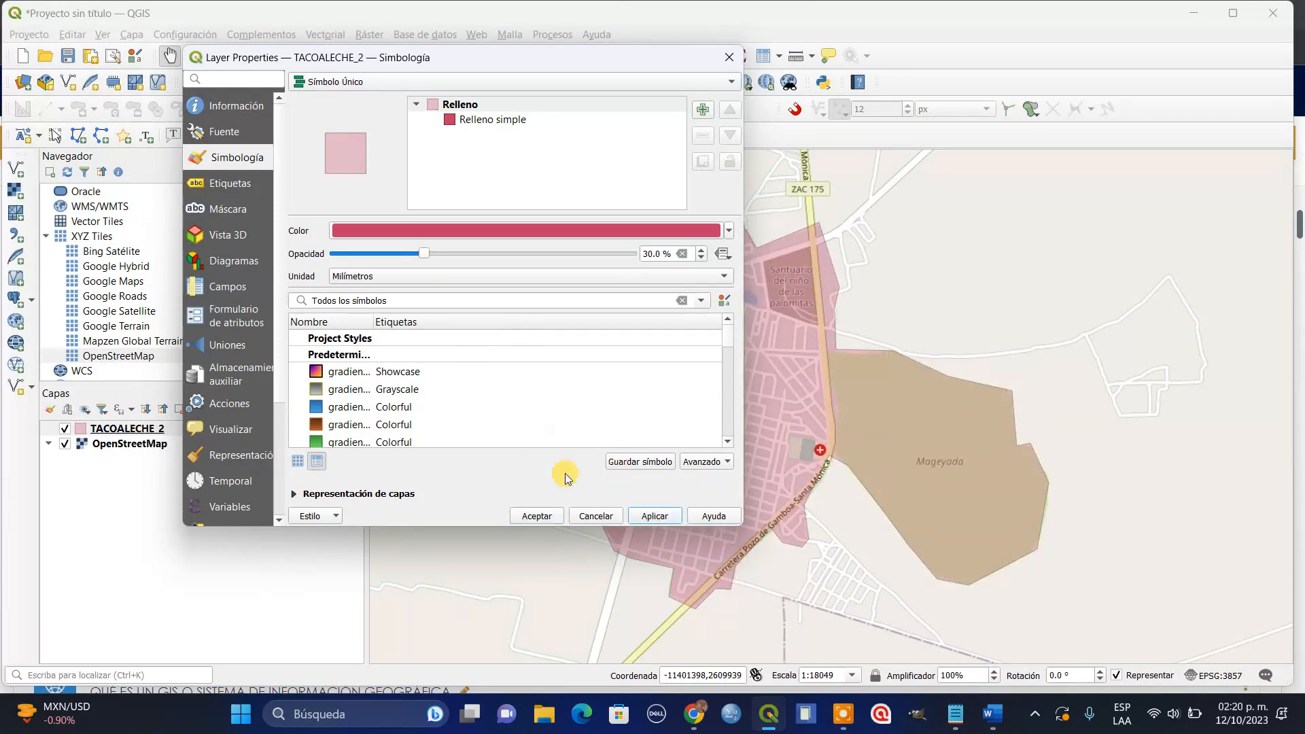
pyautogui.click(535, 517)
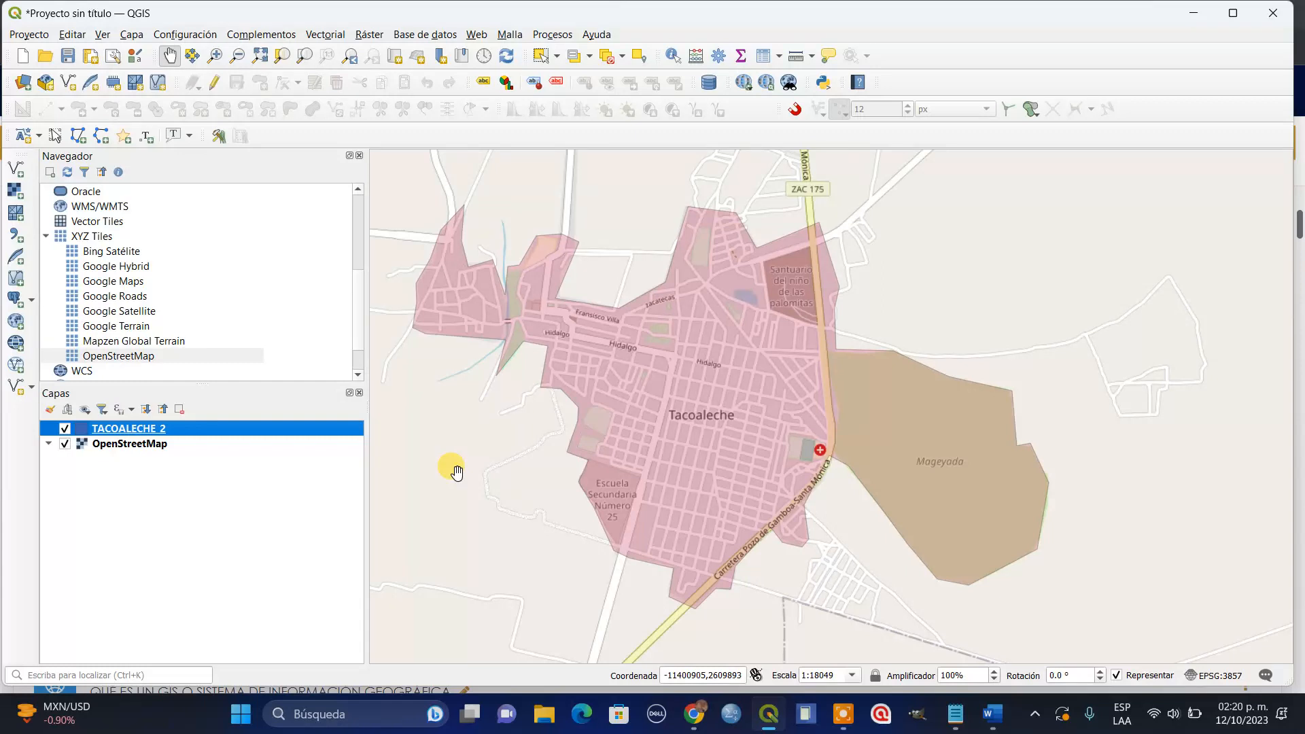
# Hide the OpenStreetMap base map and show it again to check the boundary polygon by itself.
pyautogui.click(64, 443)
pyautogui.click(64, 444)
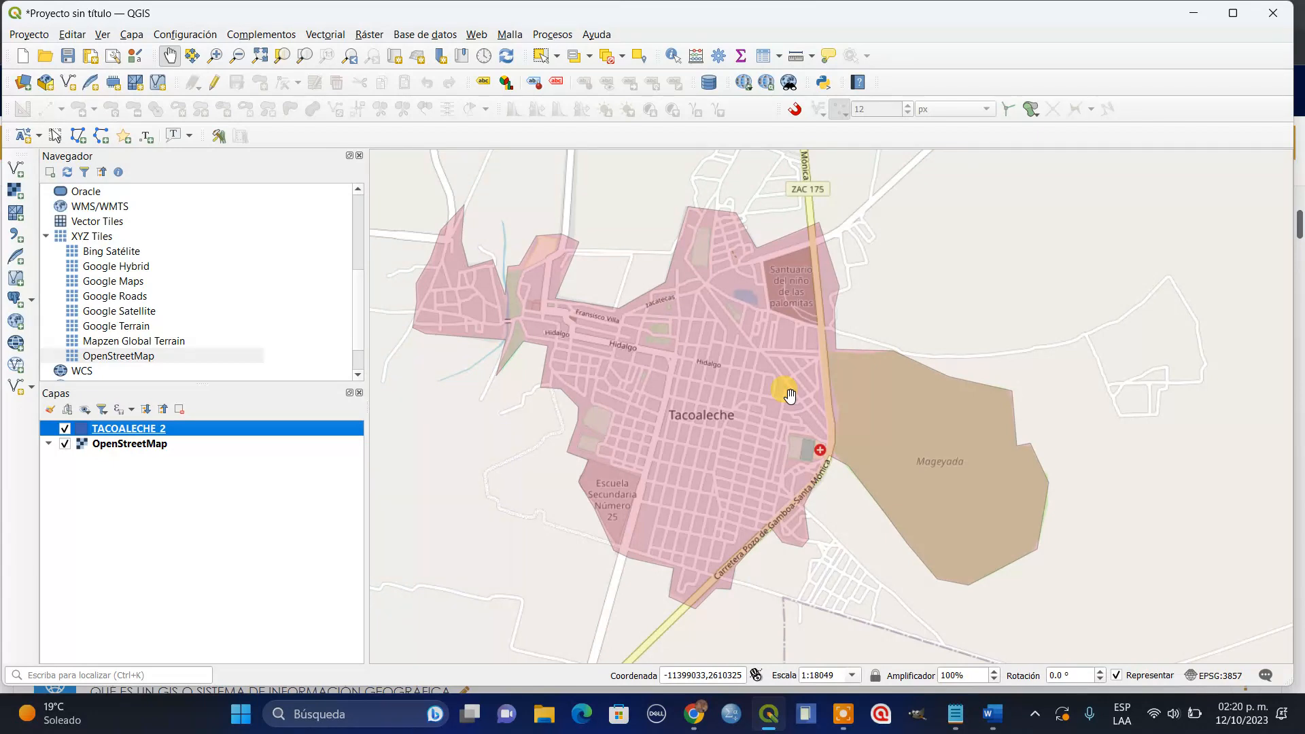
# Create a new polygon shapefile layer named AREAS RECREATIVAS in the TERRITORIO folder.
pyautogui.click(132, 34)
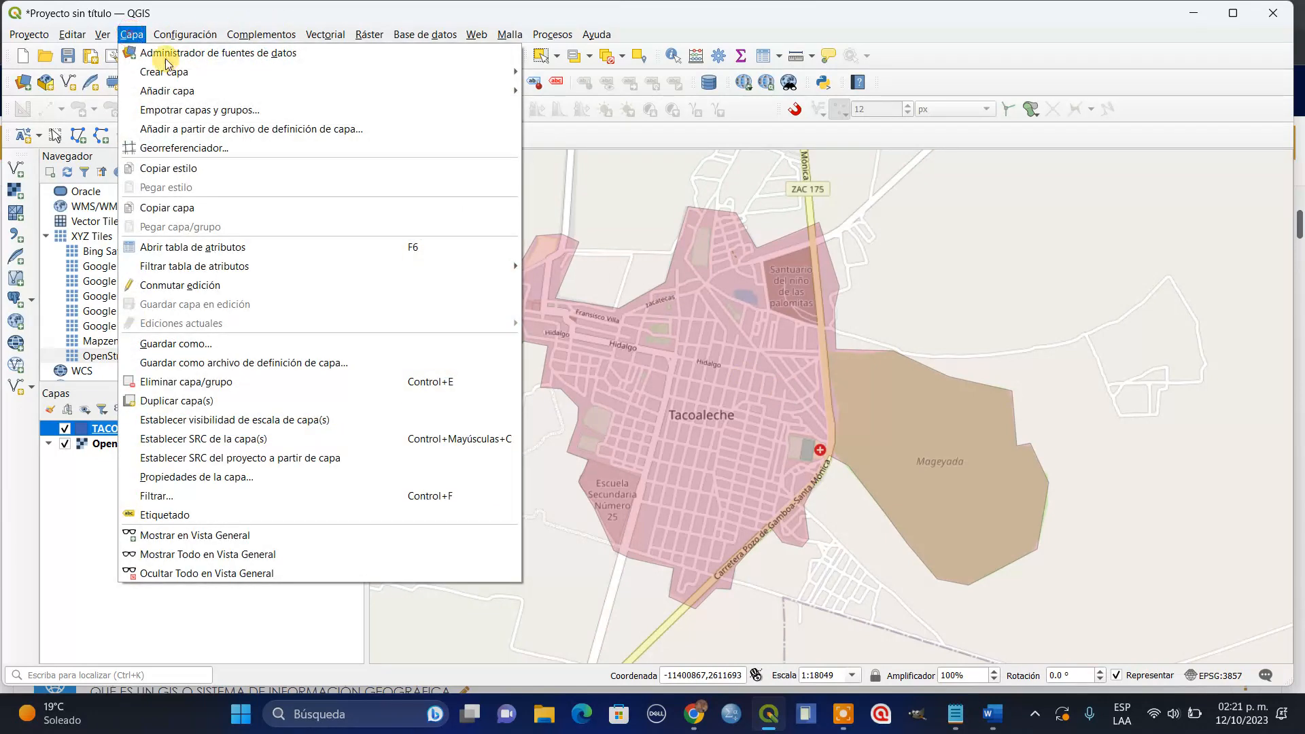
pyautogui.moveTo(360, 90)
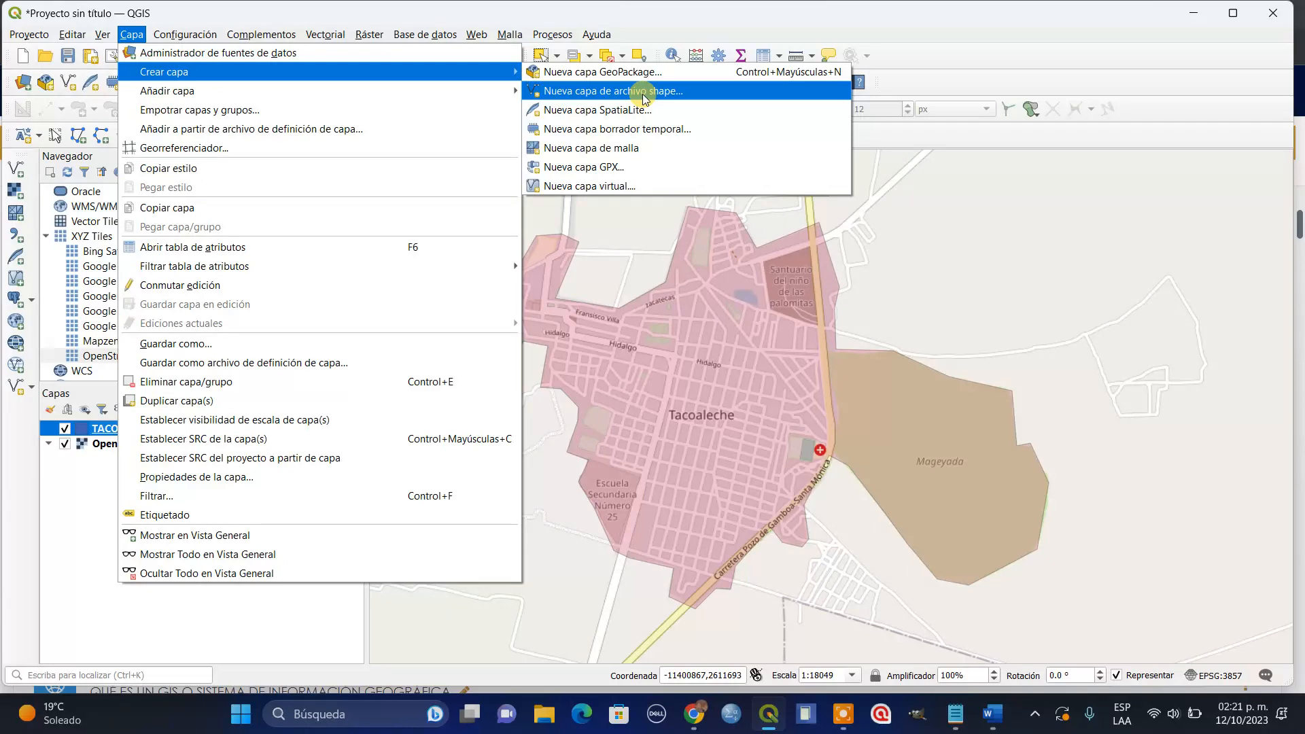
pyautogui.click(642, 94)
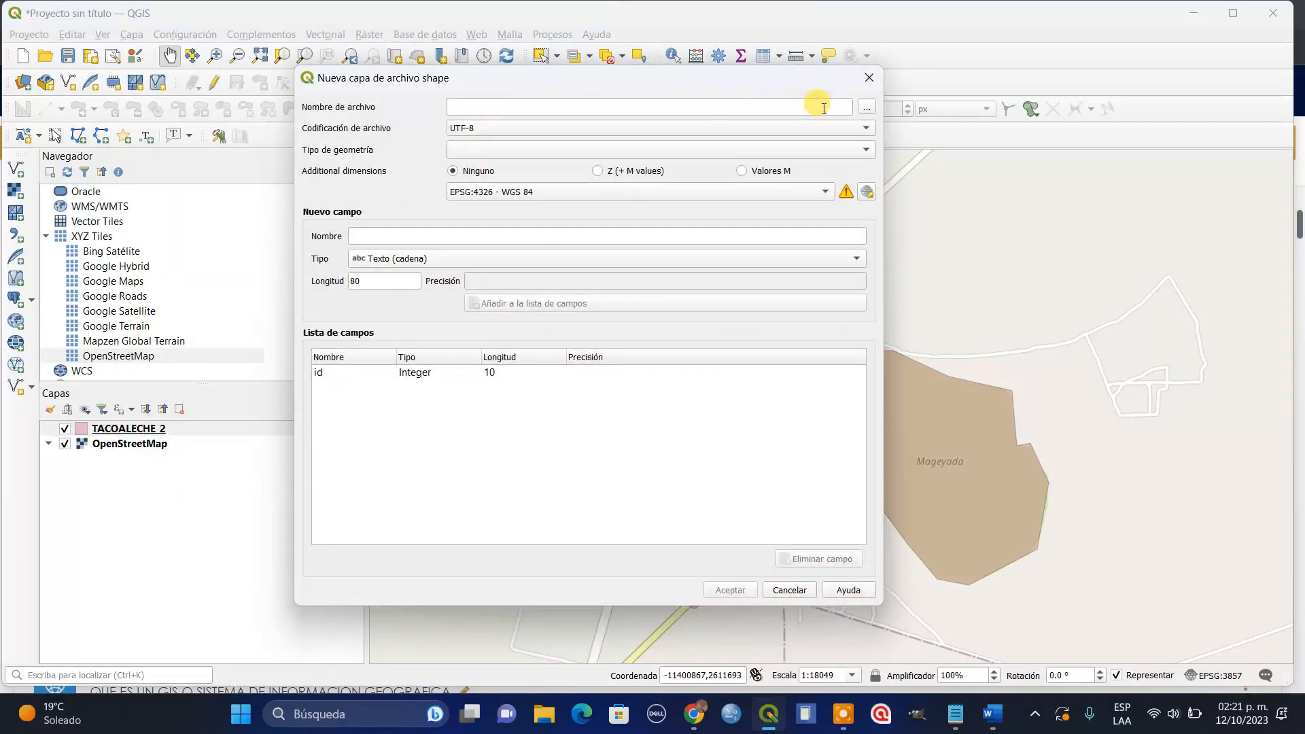
pyautogui.click(867, 107)
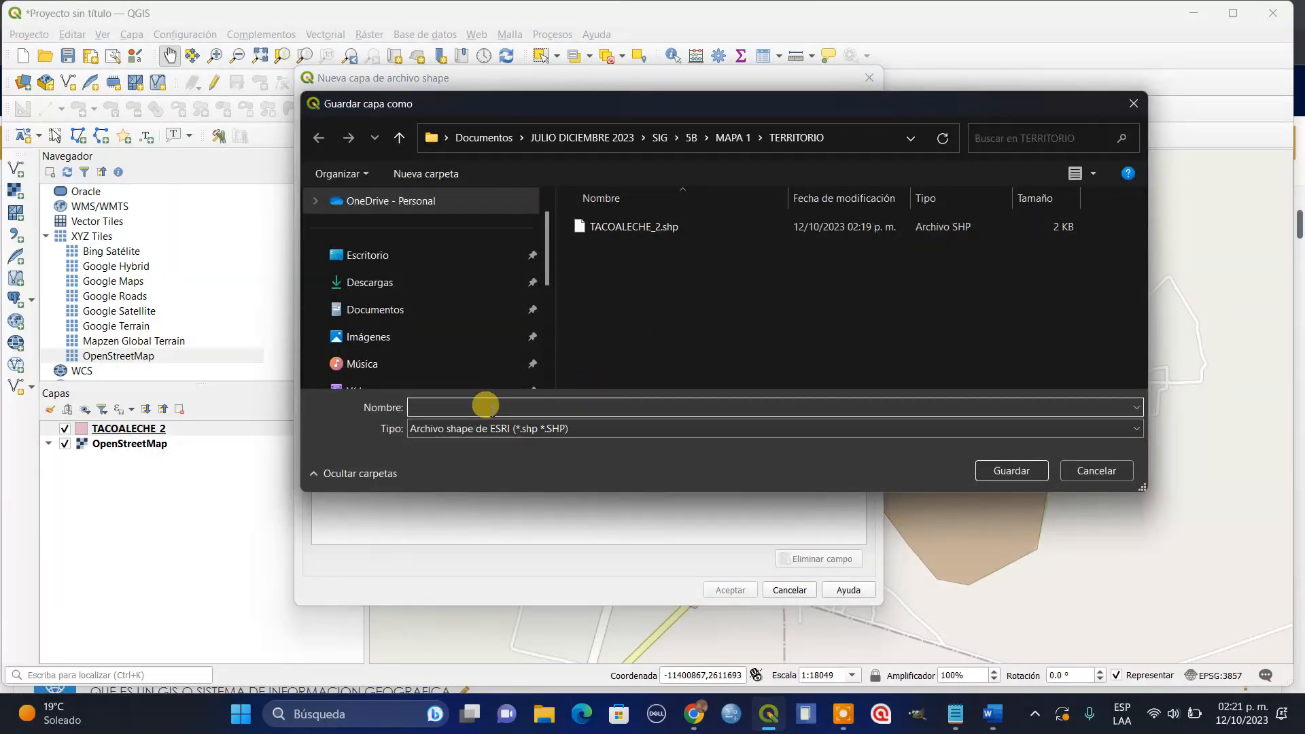
pyautogui.click(425, 407)
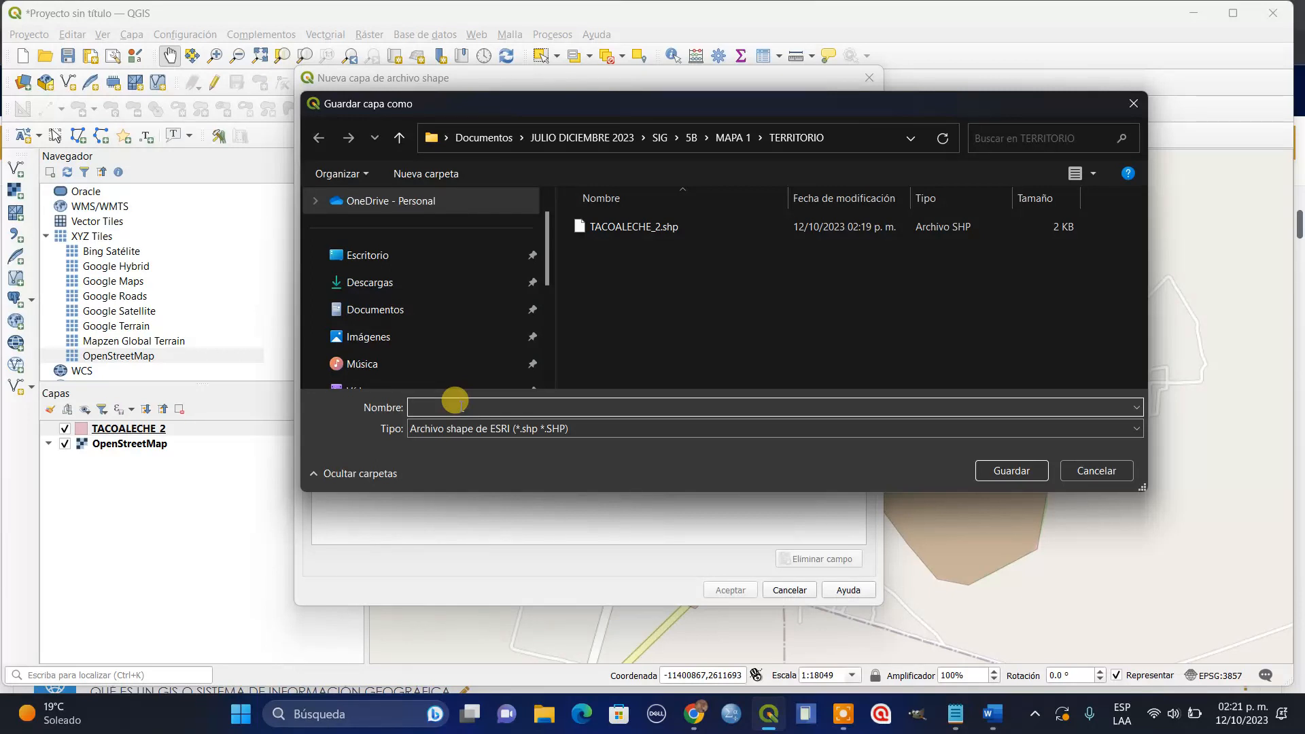
pyautogui.write('AREAS RECREATIVAS')
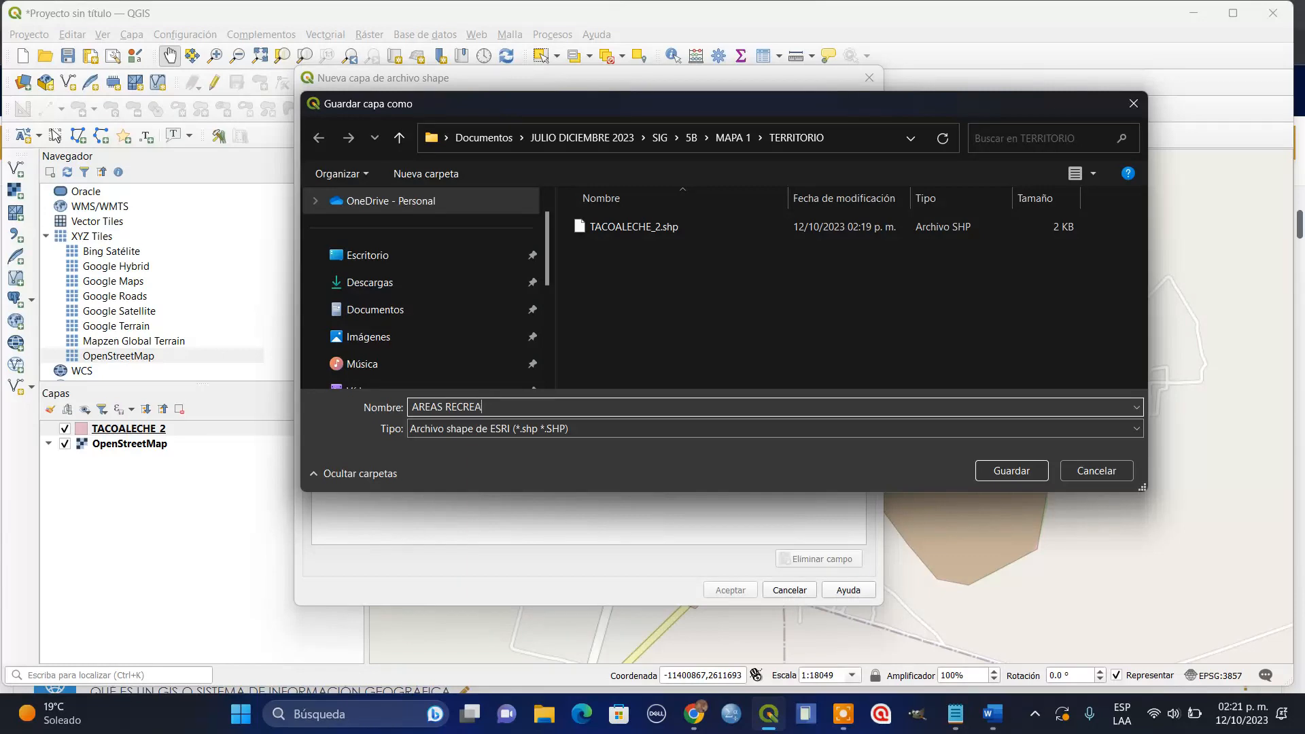
pyautogui.click(987, 474)
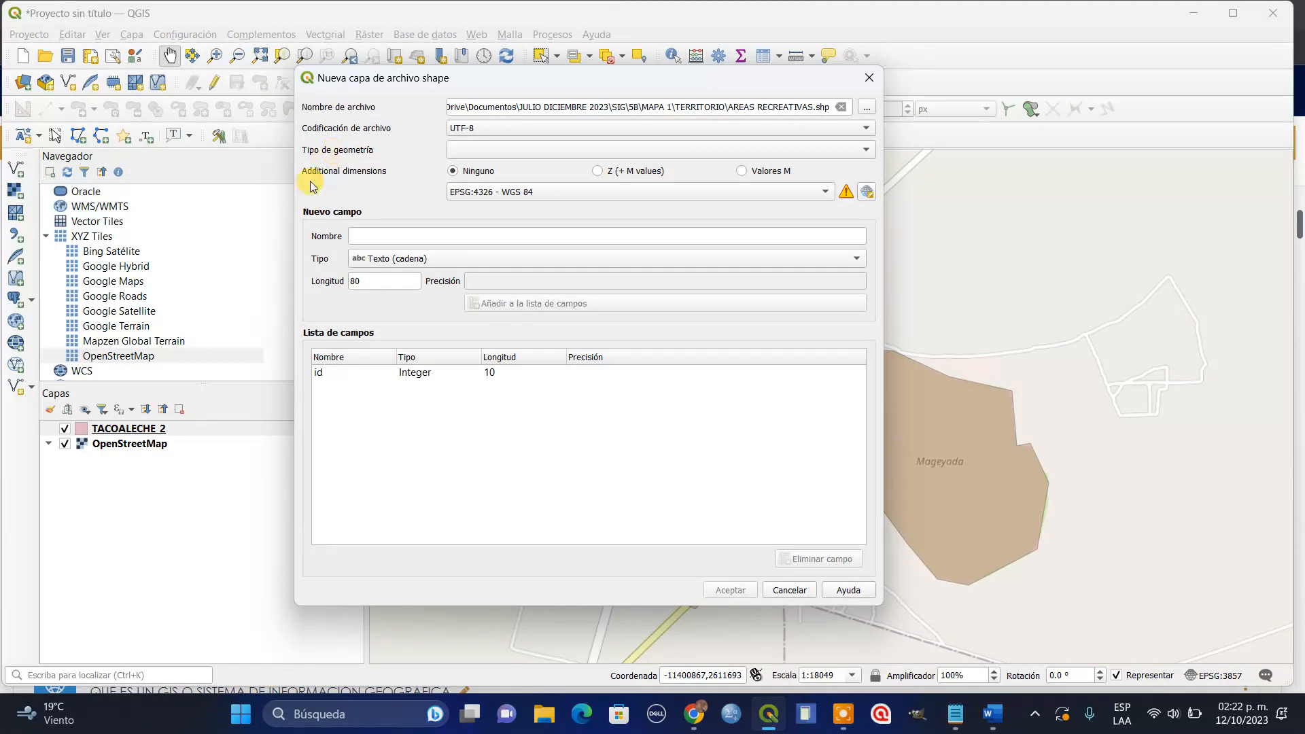
pyautogui.click(503, 151)
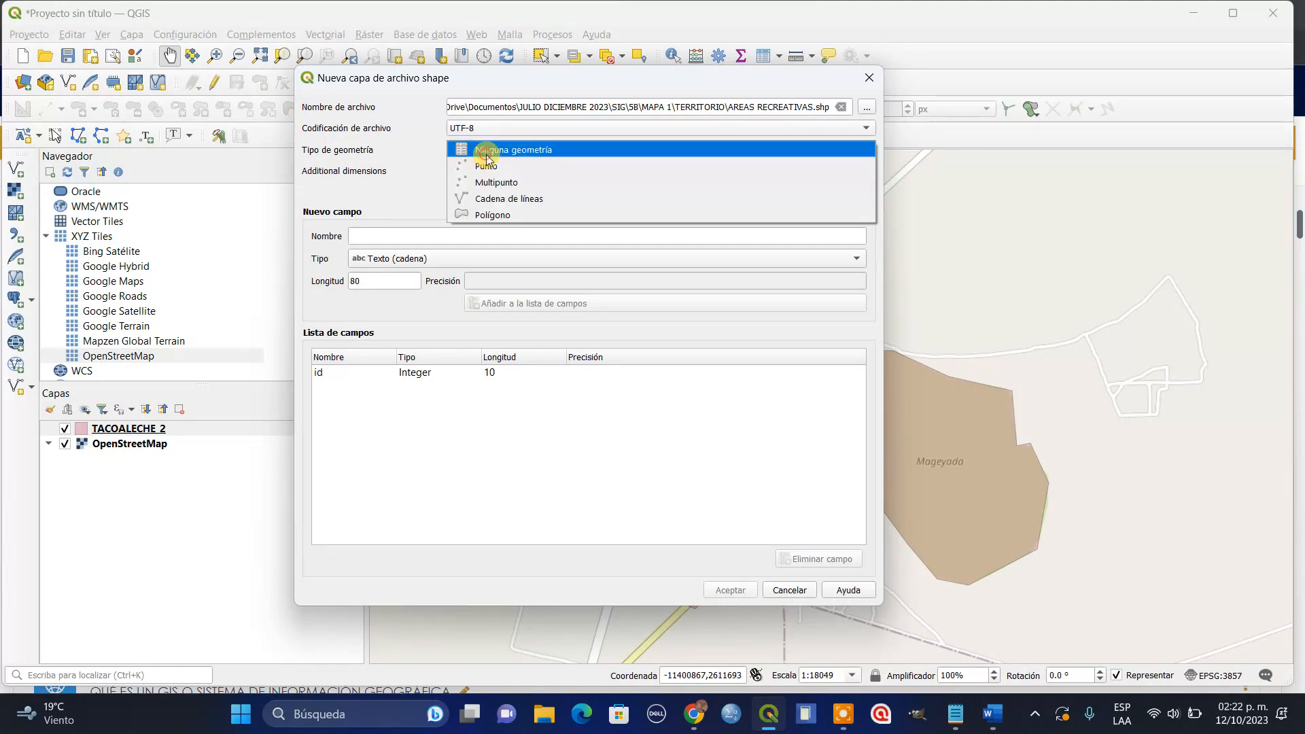
pyautogui.click(512, 221)
pyautogui.click(729, 589)
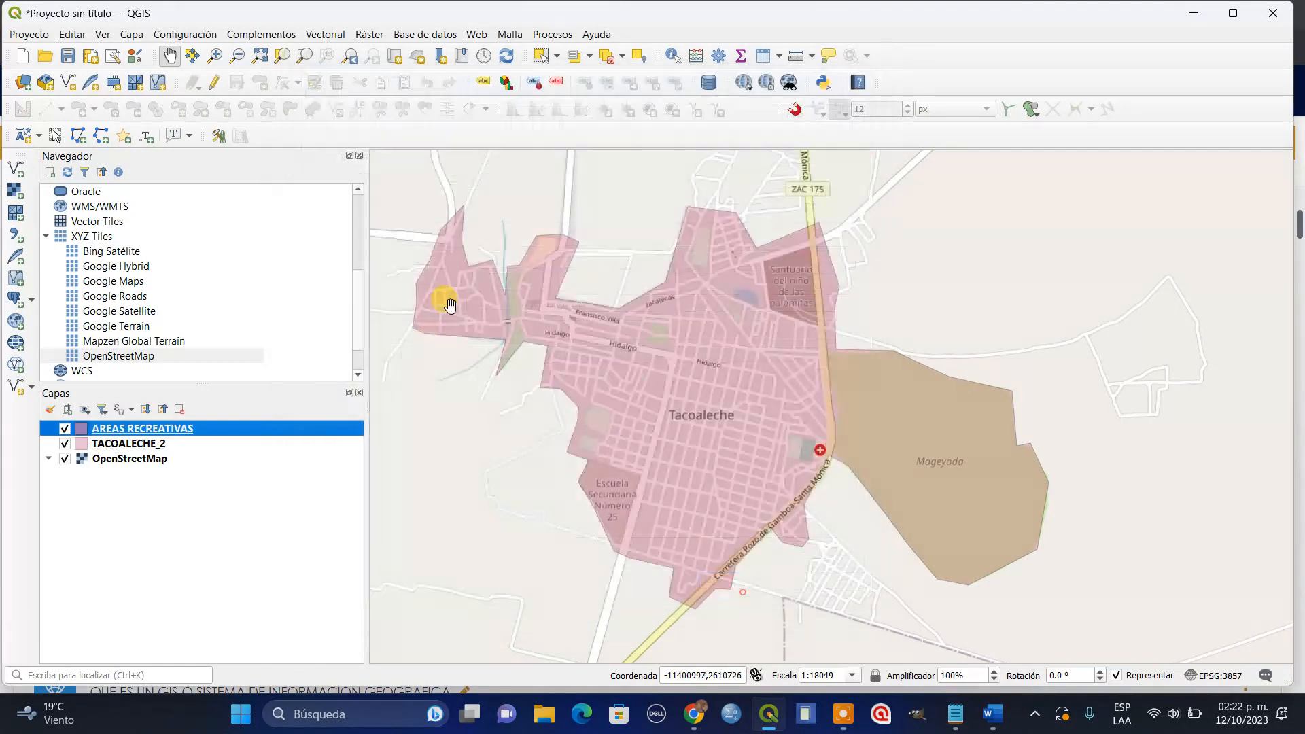
# Start editing AREAS RECREATIVAS and digitize the Unidad deportiva de Tacoaleche as a four-corner polygon with id 1.
pyautogui.click(214, 83)
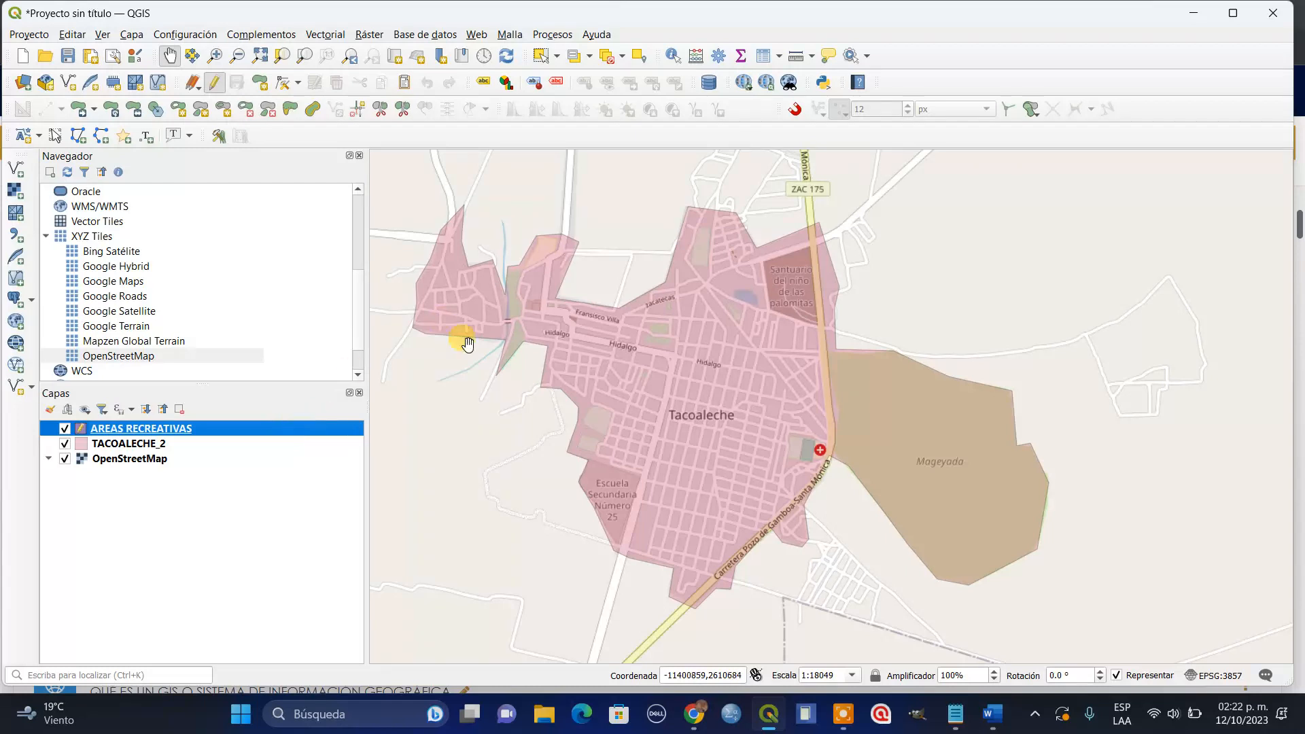
pyautogui.click(260, 83)
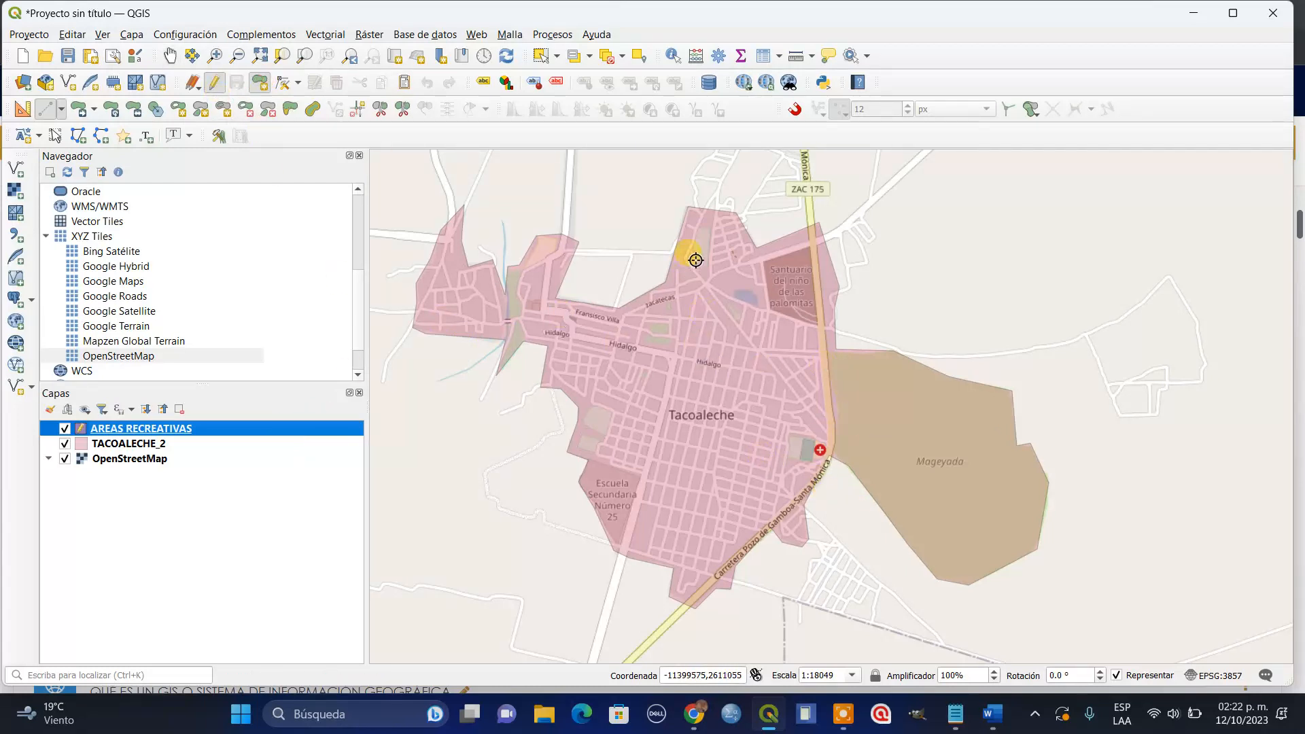
pyautogui.scroll(1, 698, 383)
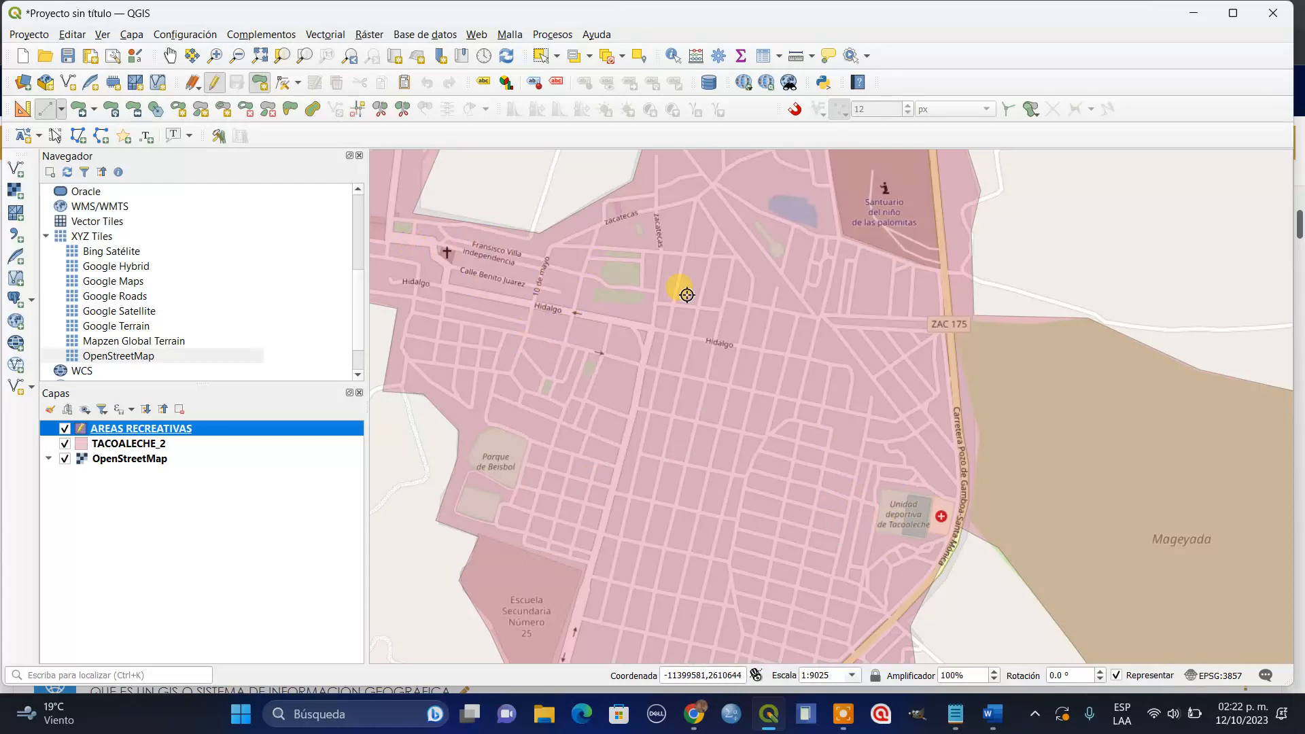
pyautogui.click(882, 488)
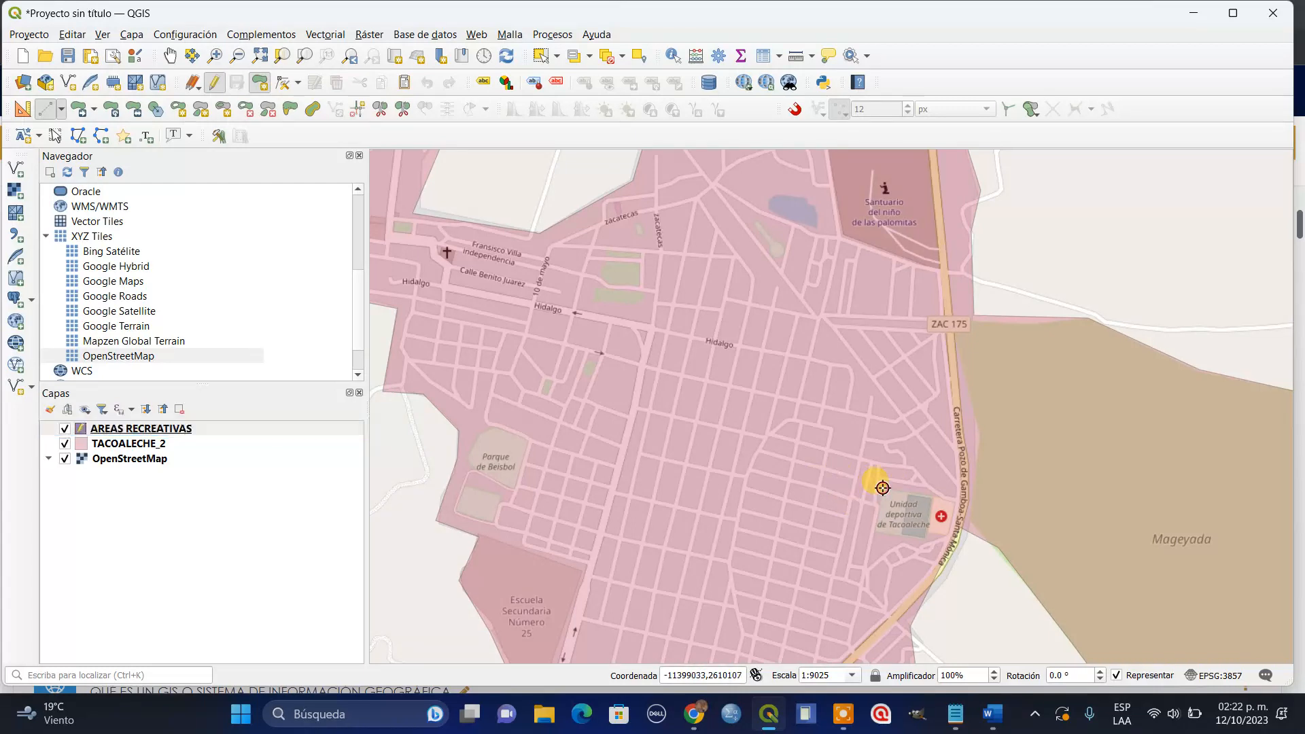
pyautogui.click(932, 498)
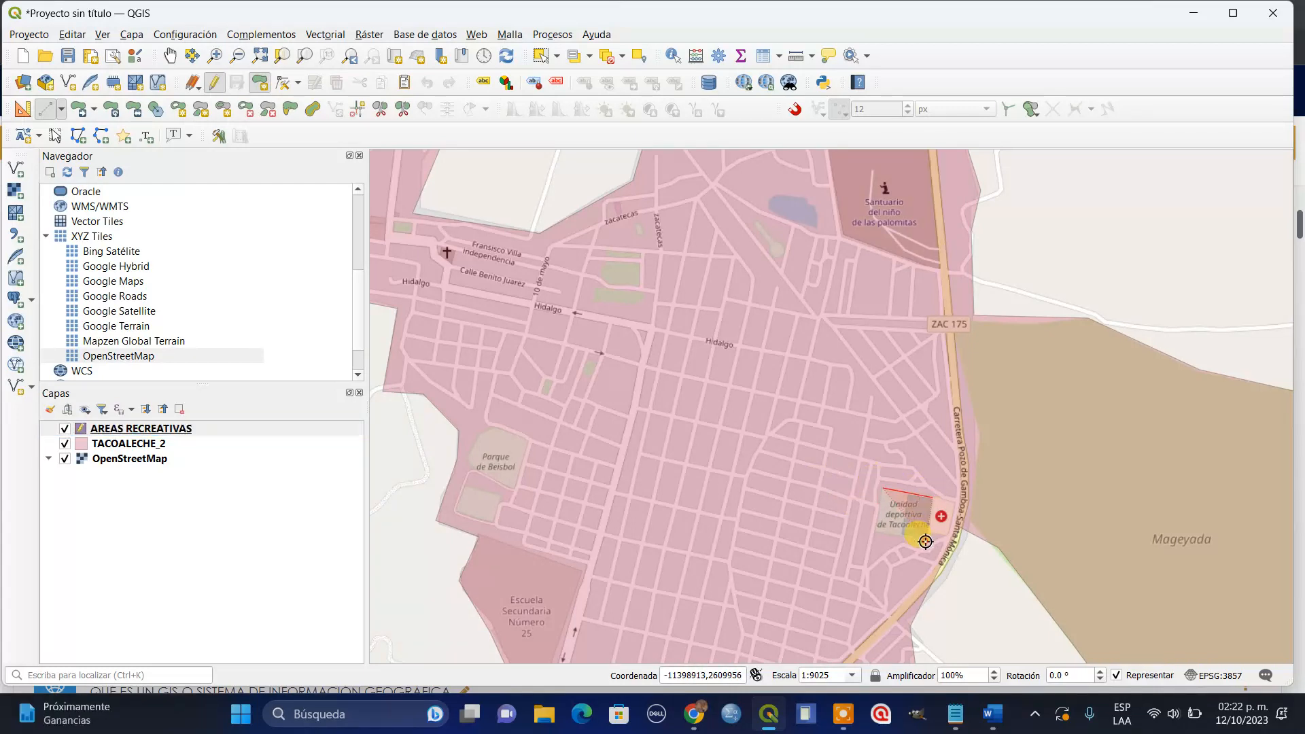
pyautogui.click(926, 538)
pyautogui.click(871, 529)
pyautogui.rightClick(883, 491)
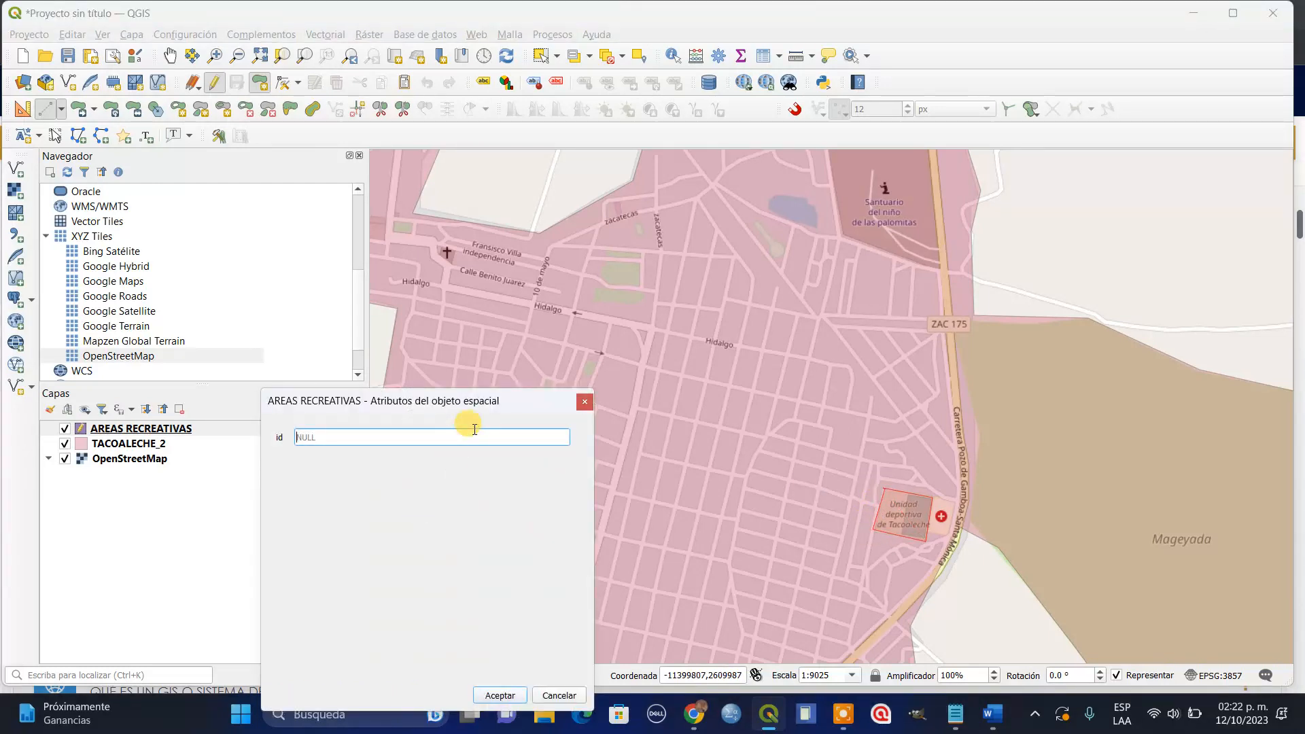
pyautogui.write('1')
pyautogui.click(496, 696)
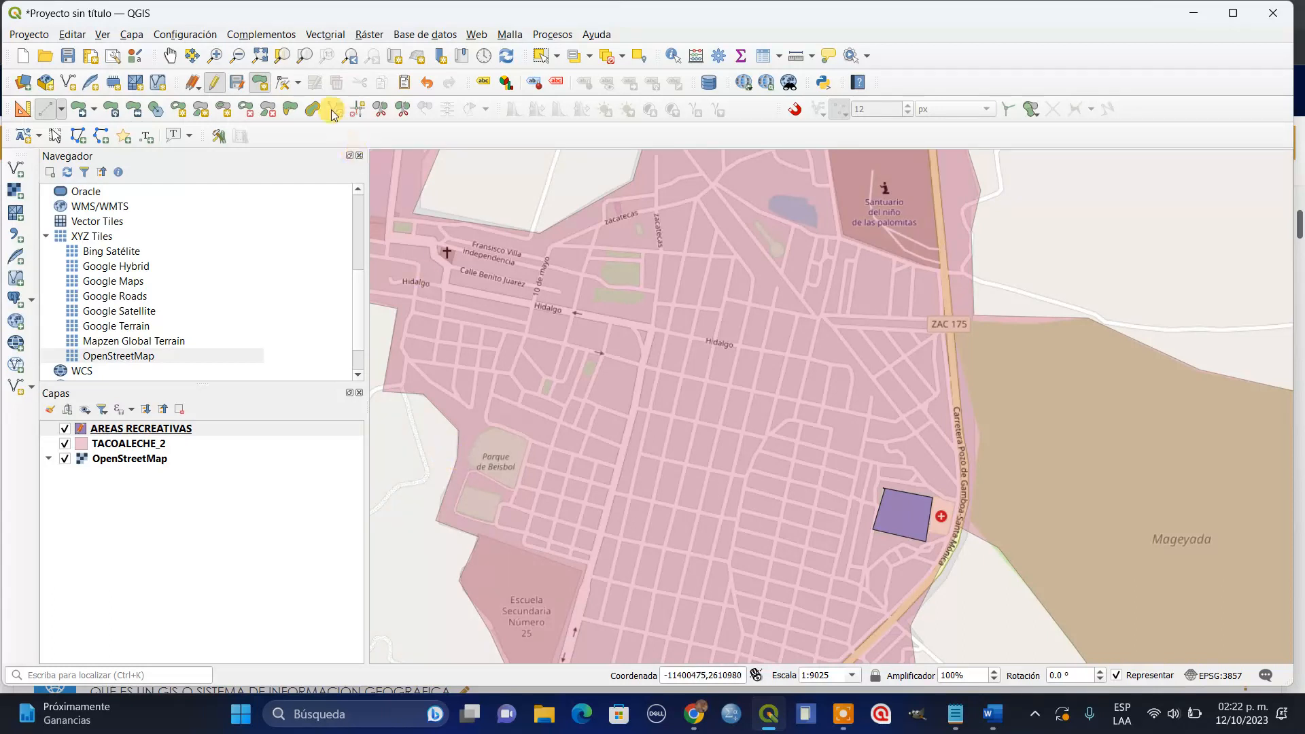
# Digitize the Parque de Beisbol outline as a polygon in AREAS RECREATIVAS with id 2.
pyautogui.click(469, 457)
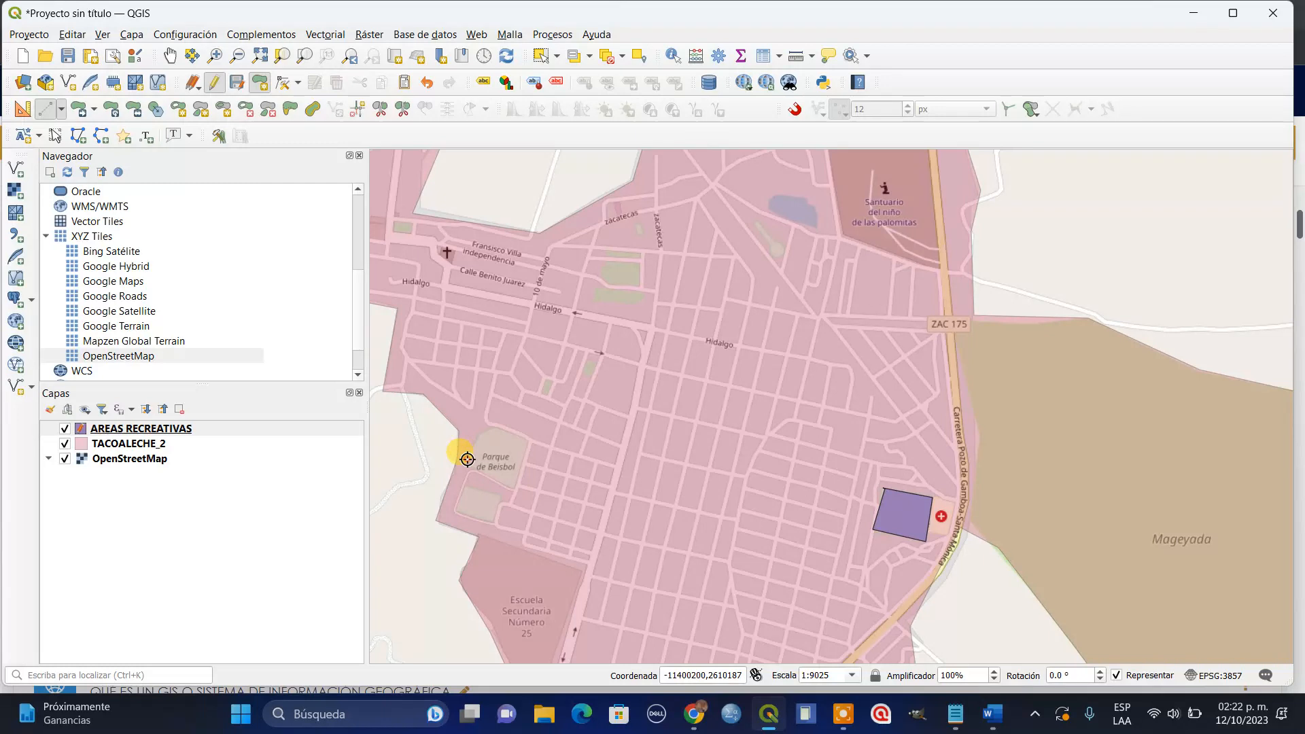
pyautogui.click(495, 427)
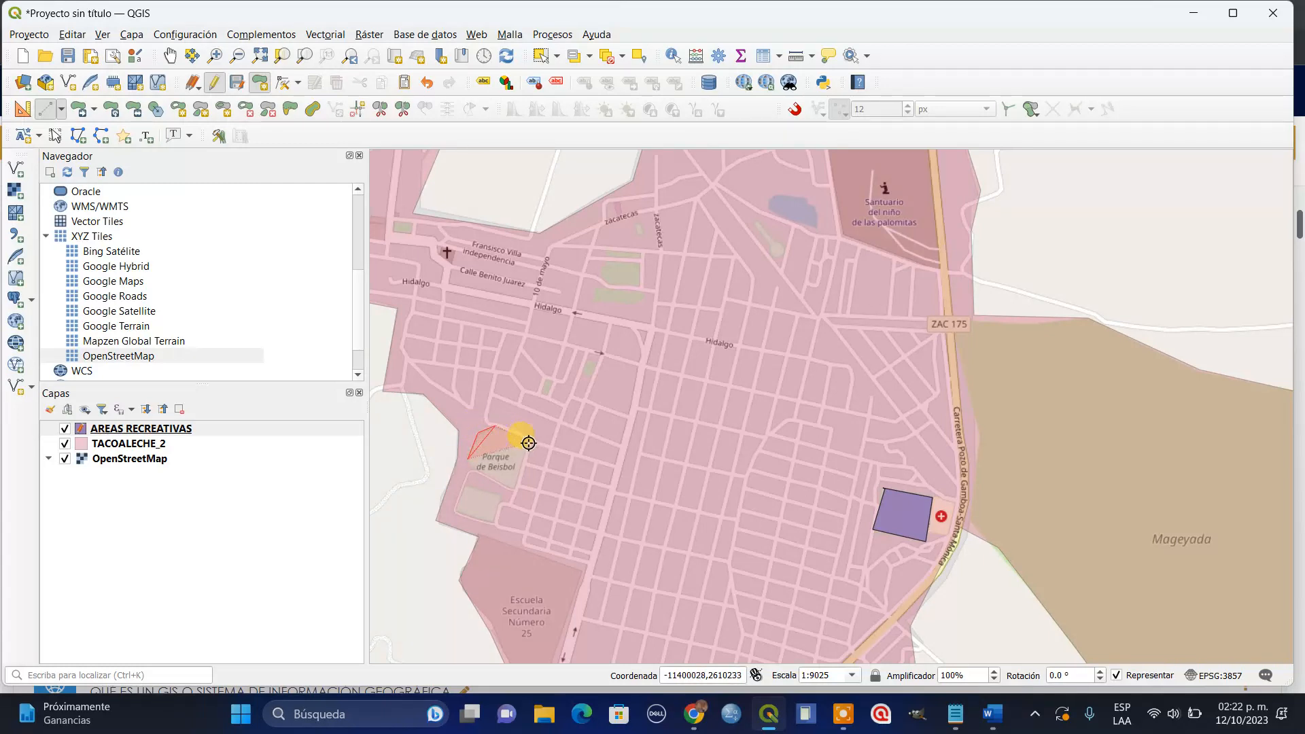
pyautogui.click(528, 442)
pyautogui.click(513, 490)
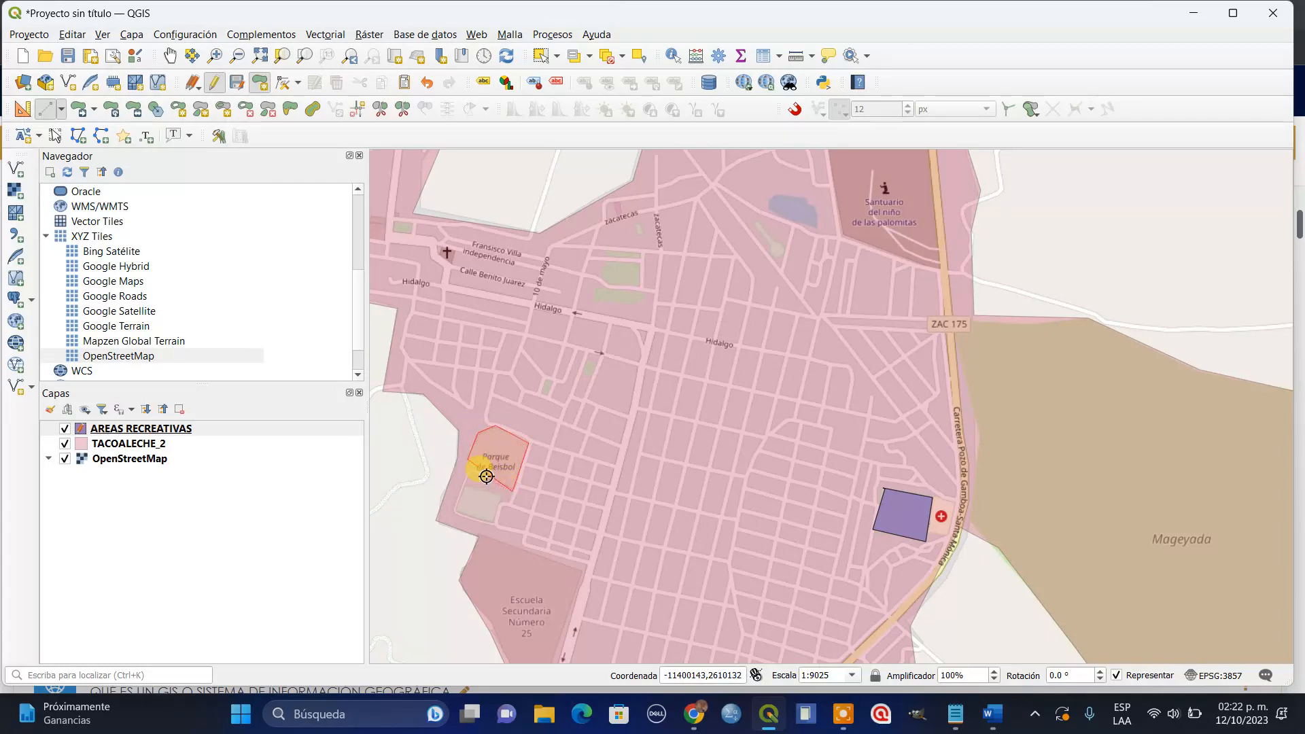
pyautogui.rightClick(467, 461)
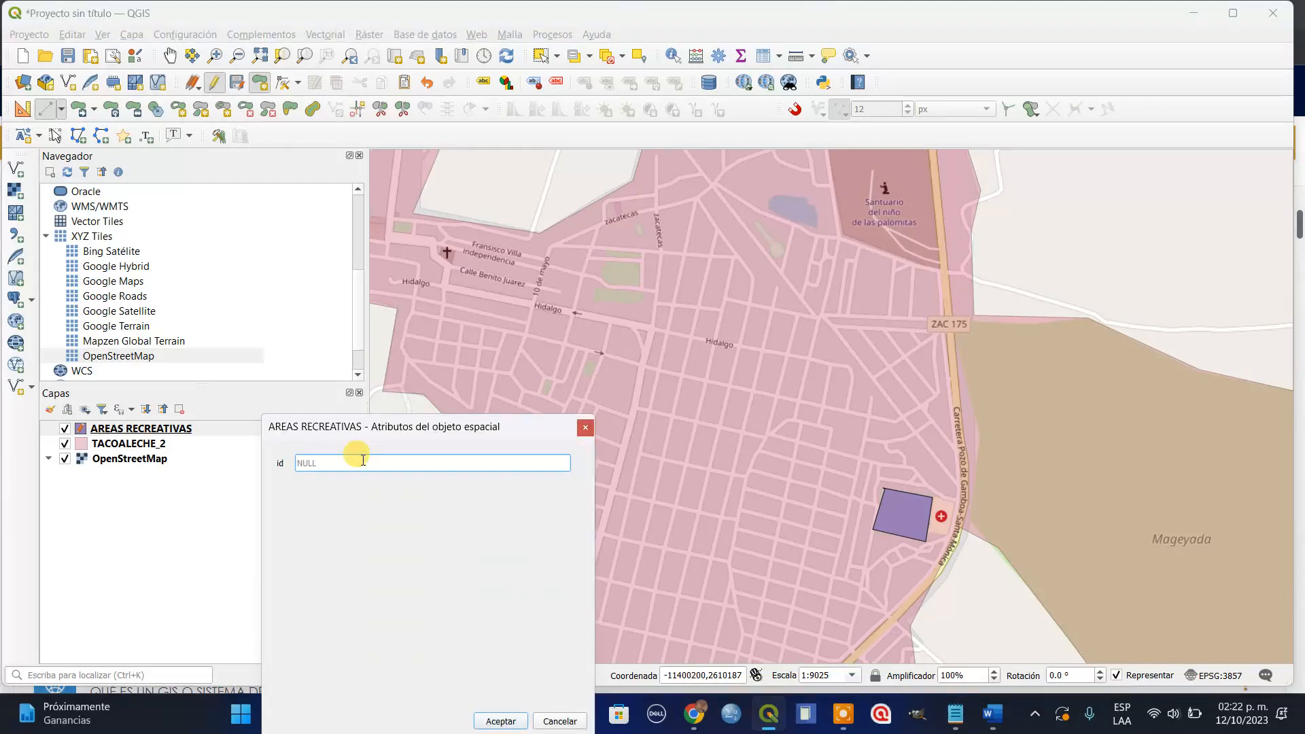
pyautogui.write('2')
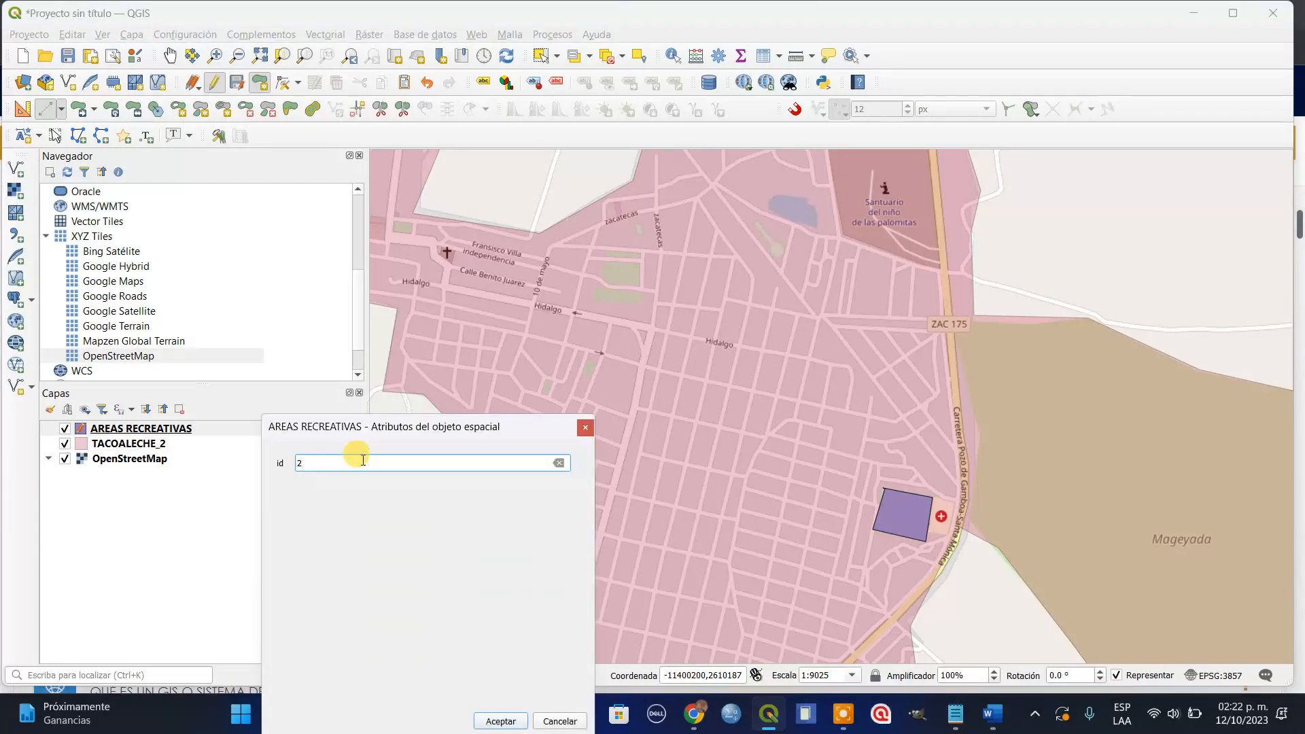
pyautogui.click(501, 721)
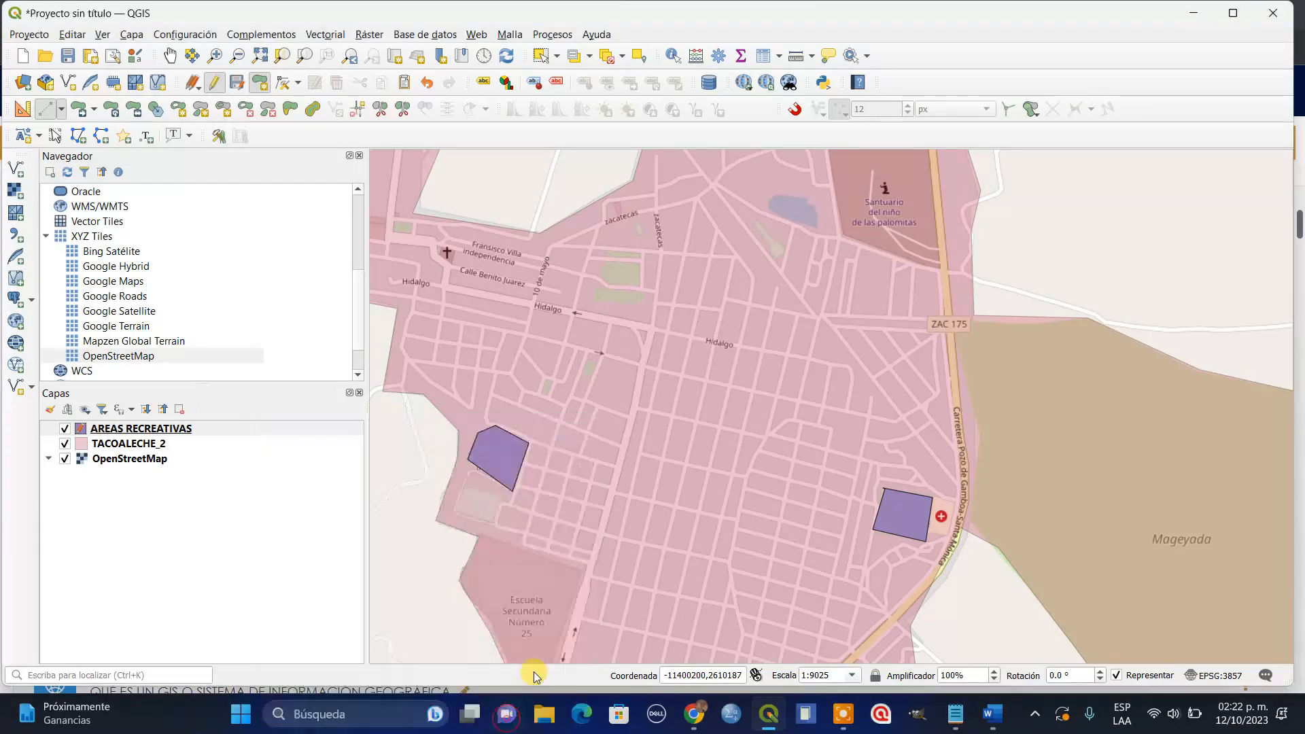
# Digitize the small unlabelled field just south of the Parque de Beisbol as a four-corner polygon with id 3.
pyautogui.click(464, 486)
pyautogui.click(500, 495)
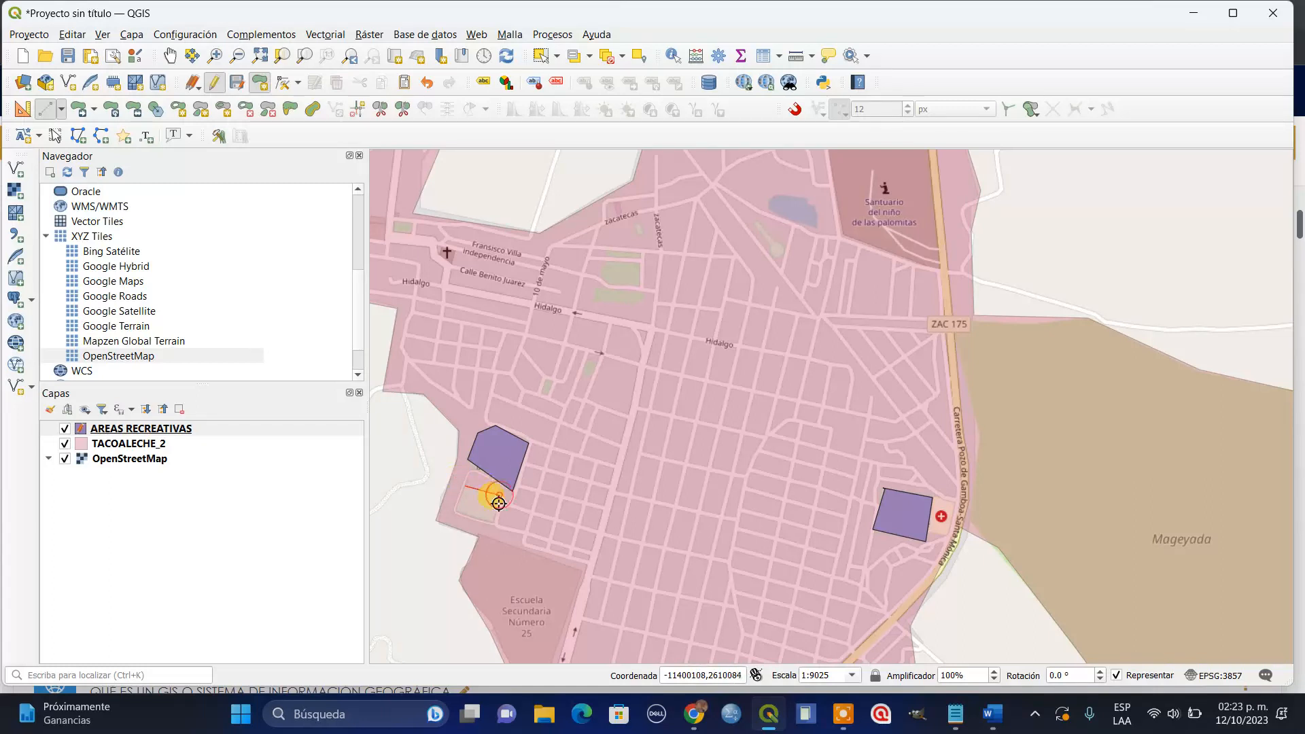
pyautogui.click(493, 523)
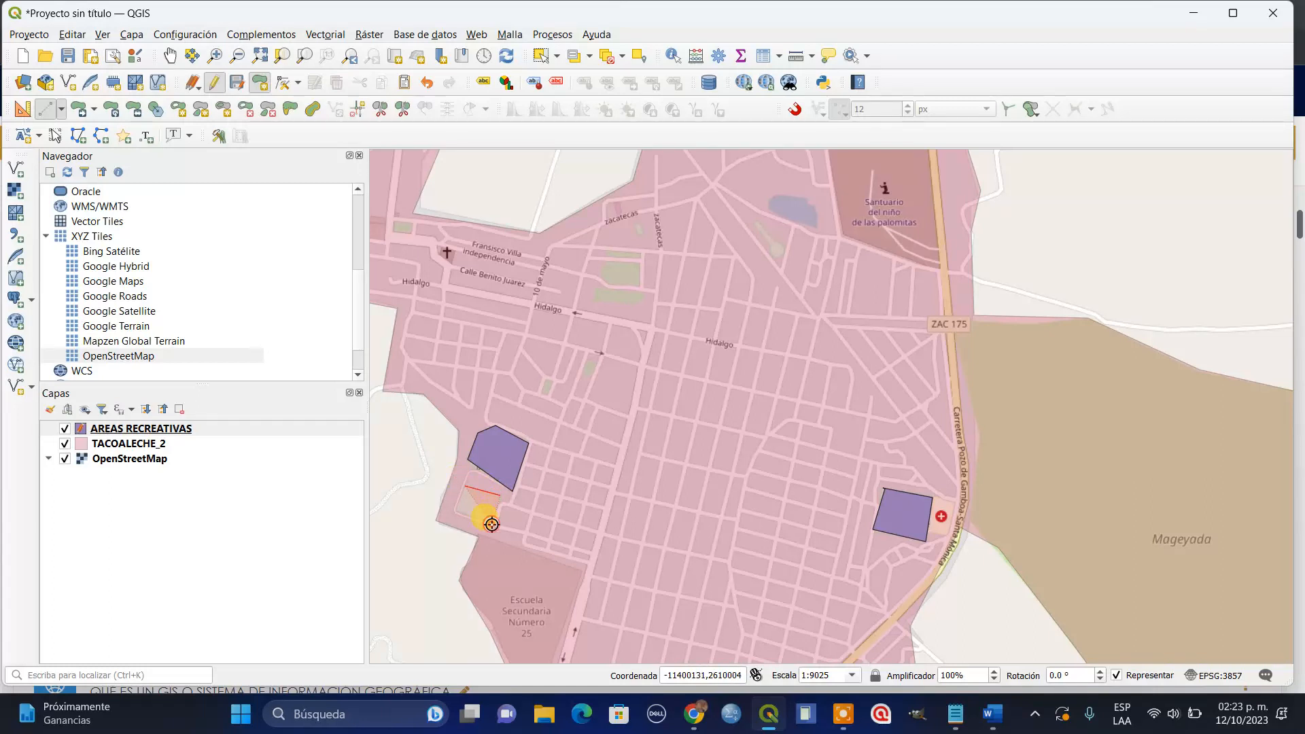
pyautogui.click(455, 509)
pyautogui.rightClick(464, 485)
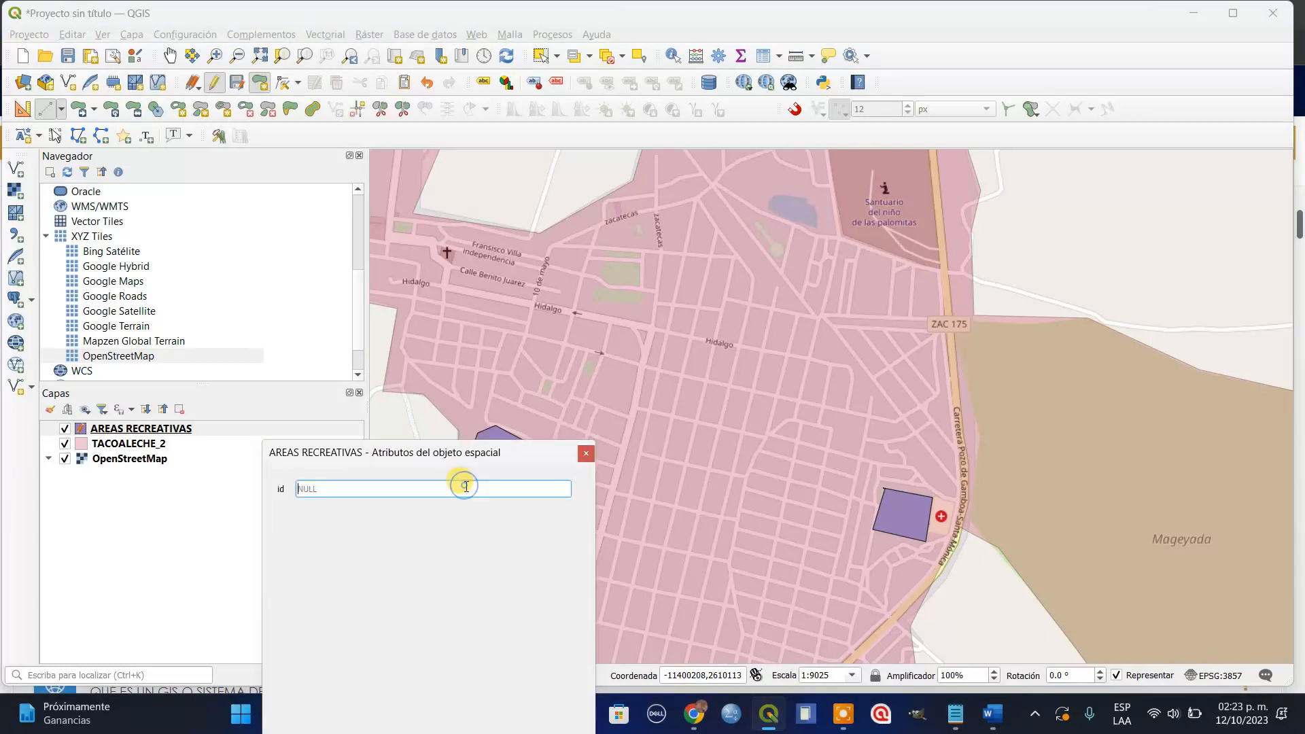
pyautogui.write('3')
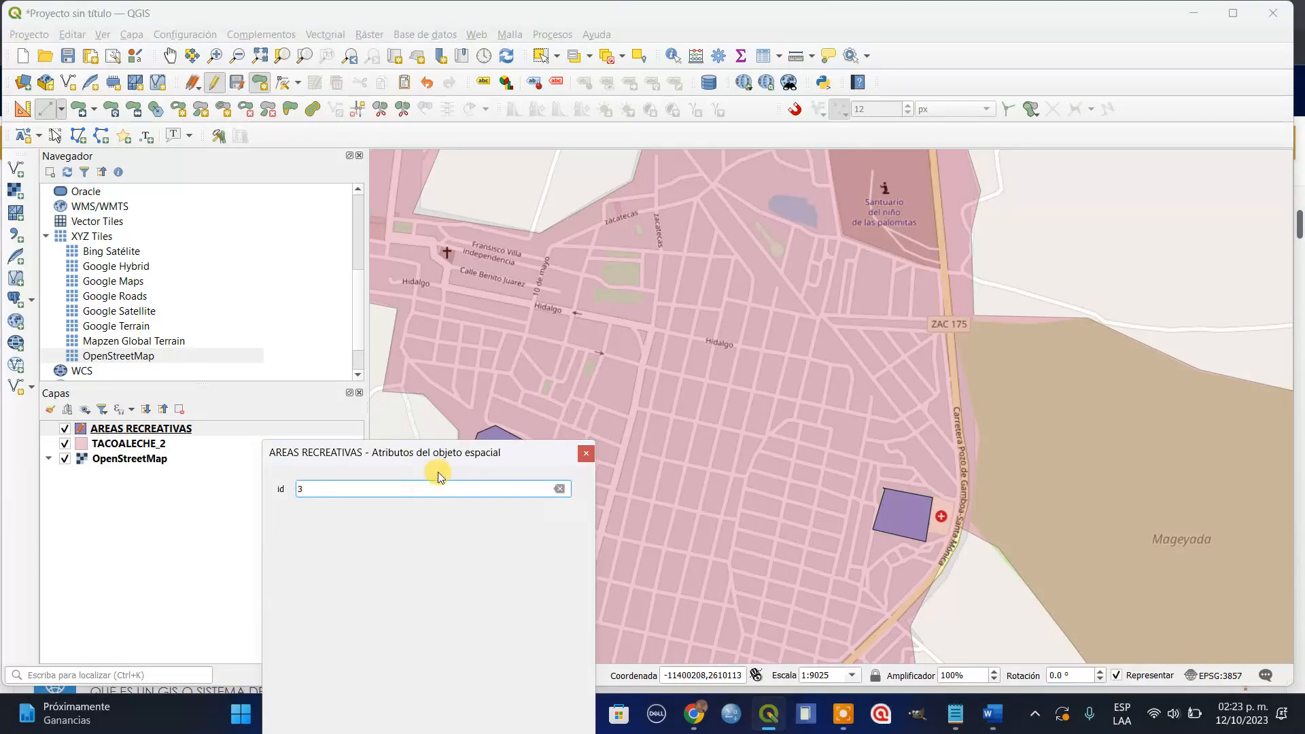
pyautogui.moveTo(442, 454); pyautogui.dragTo(395, 308)
pyautogui.click(453, 600)
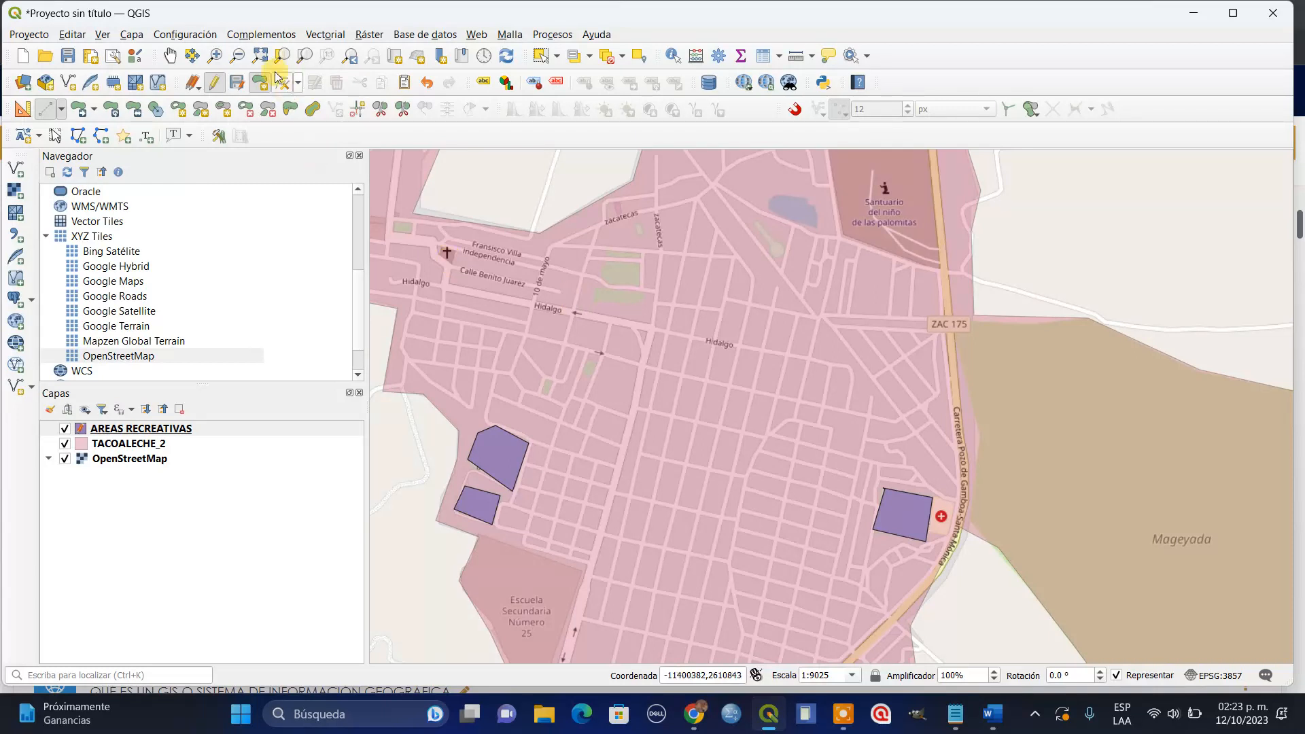
# Digitize the Cancha deportiva de Basquetbol south of Hidalgo street as a four-corner polygon with id 4.
pyautogui.click(169, 56)
pyautogui.scroll(2, 582, 310)
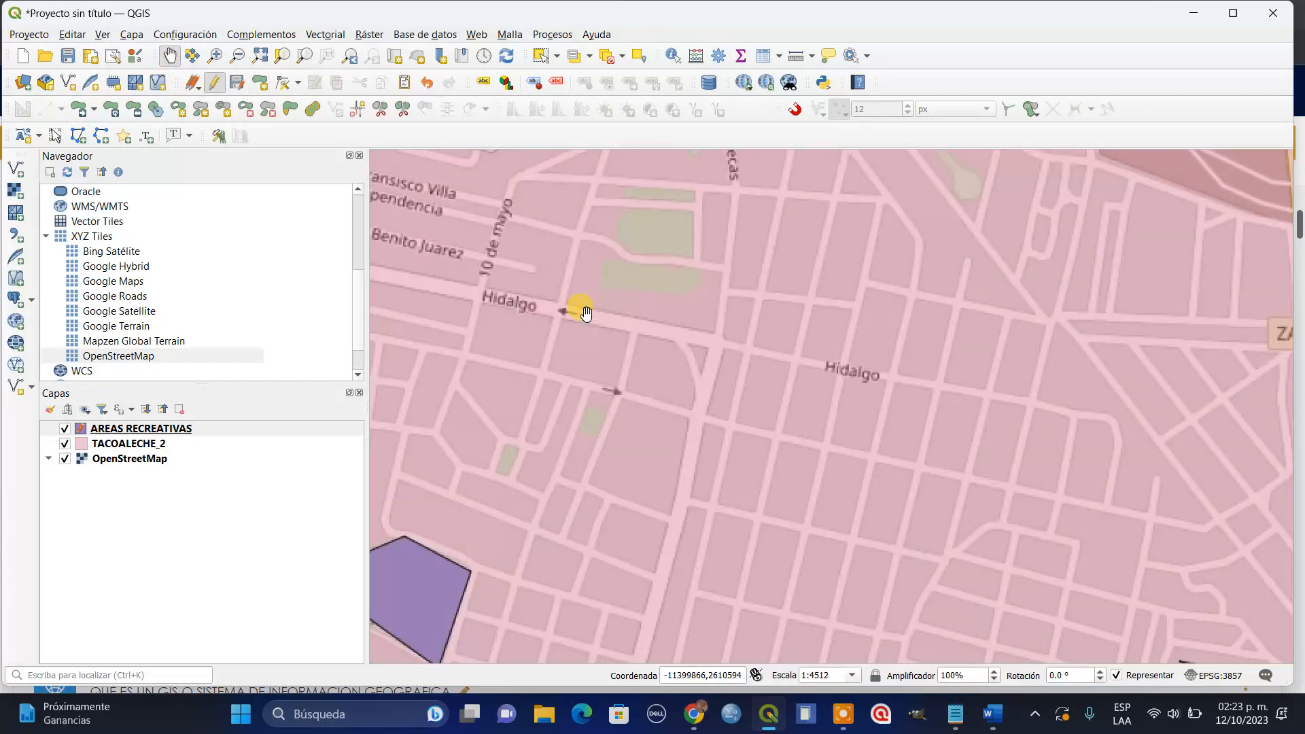
pyautogui.moveTo(683, 469); pyautogui.dragTo(747, 344)
pyautogui.moveTo(733, 438); pyautogui.dragTo(836, 383)
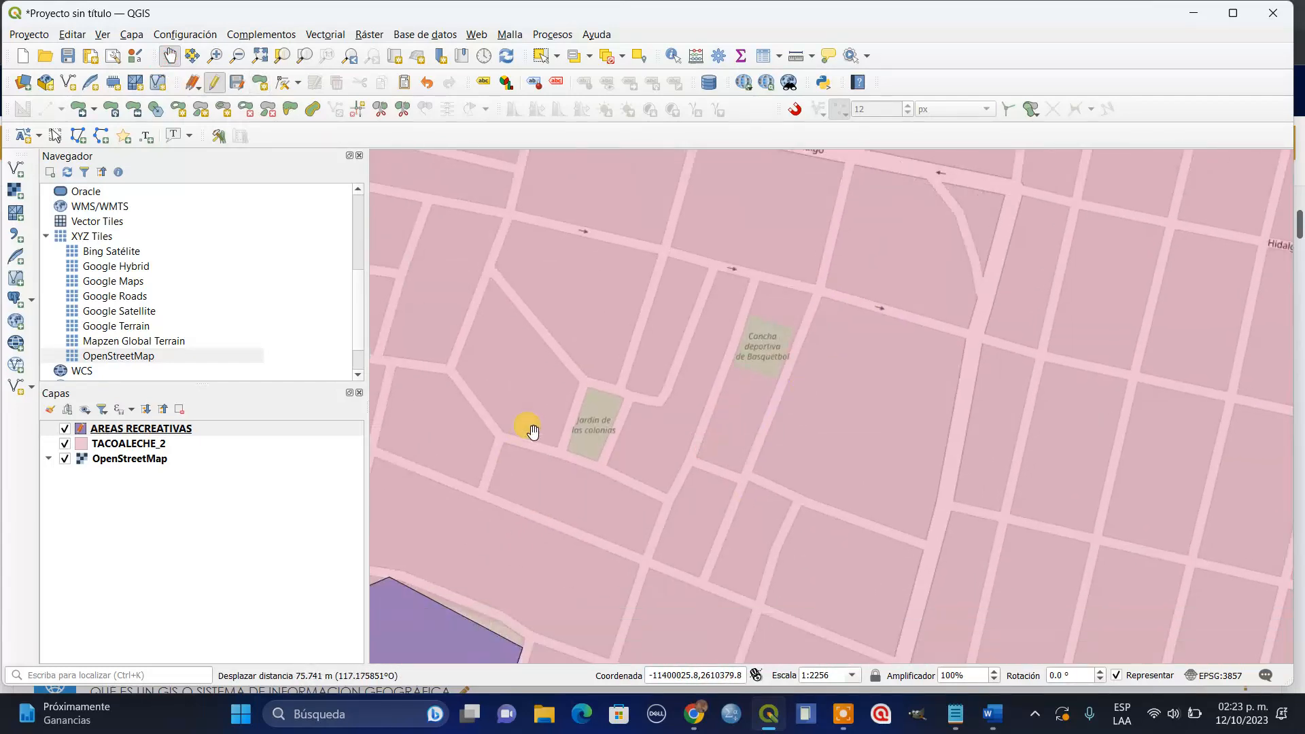
pyautogui.click(259, 82)
pyautogui.click(750, 314)
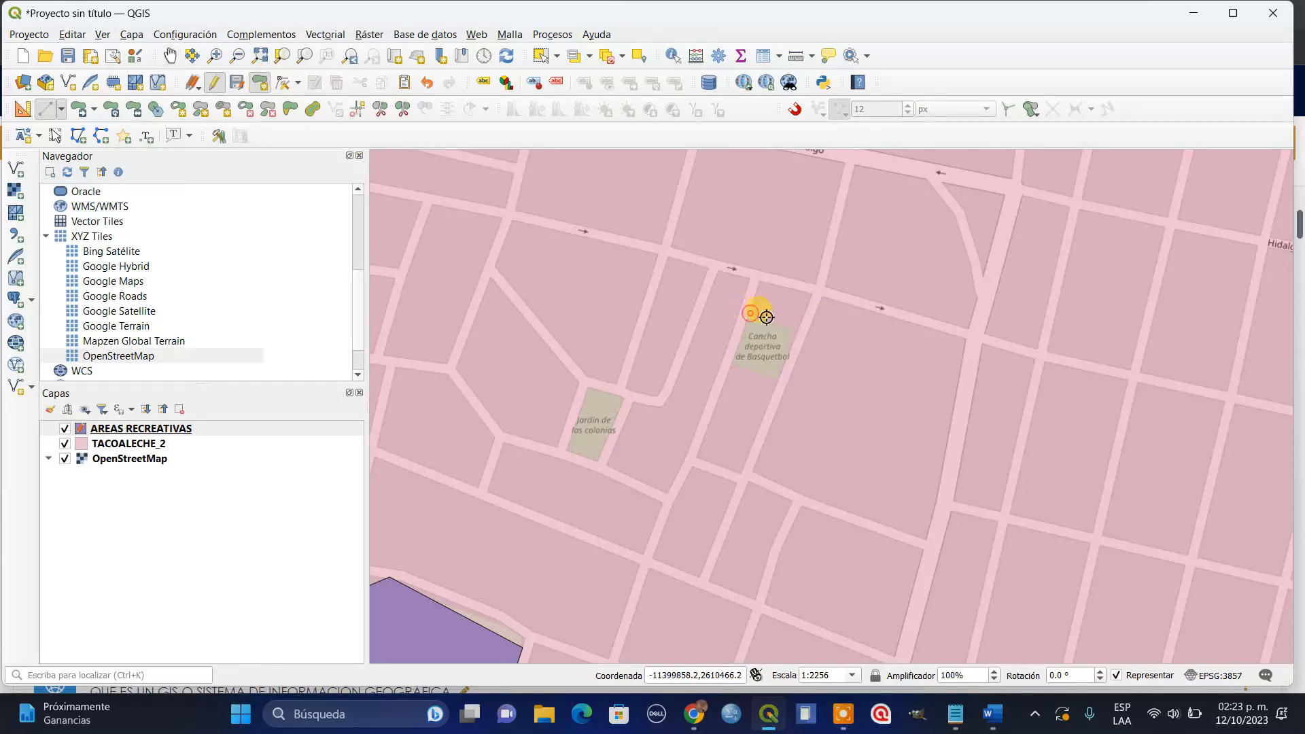
pyautogui.click(792, 327)
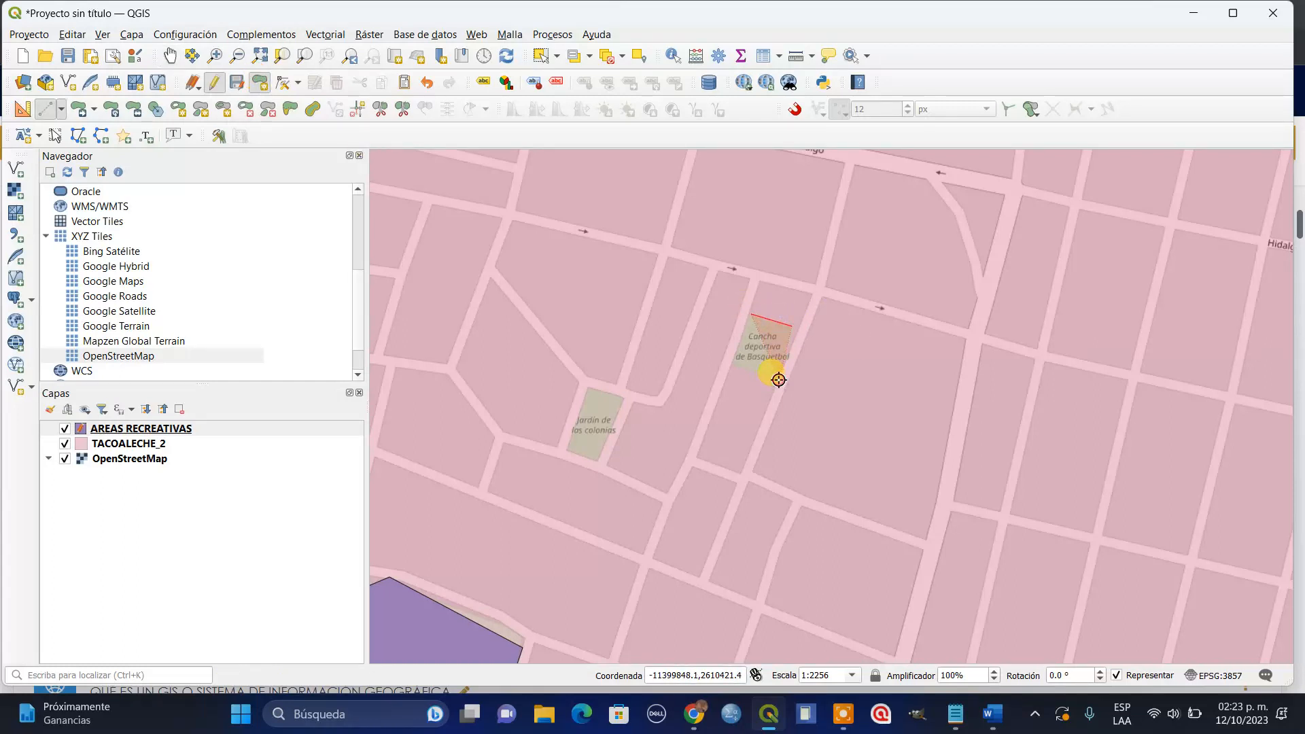
pyautogui.click(782, 379)
pyautogui.click(732, 363)
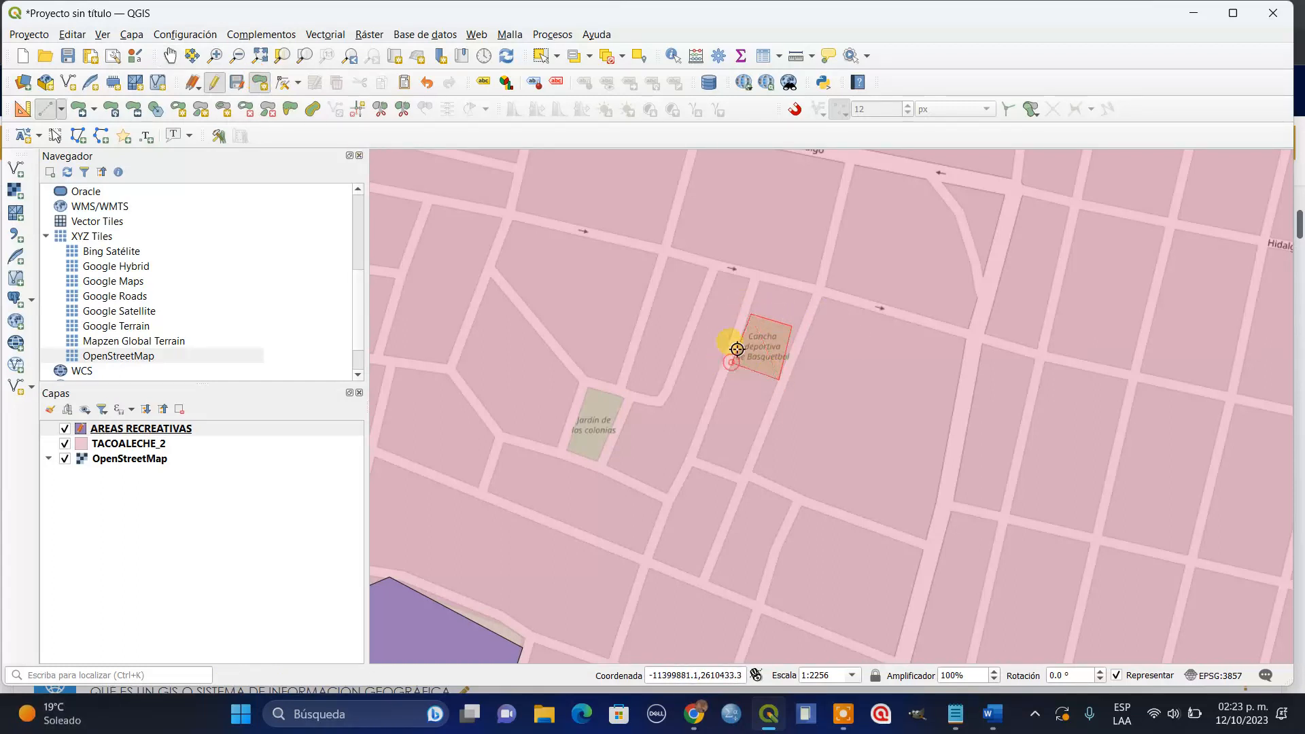
pyautogui.rightClick(751, 316)
pyautogui.click(410, 370)
pyautogui.write('4')
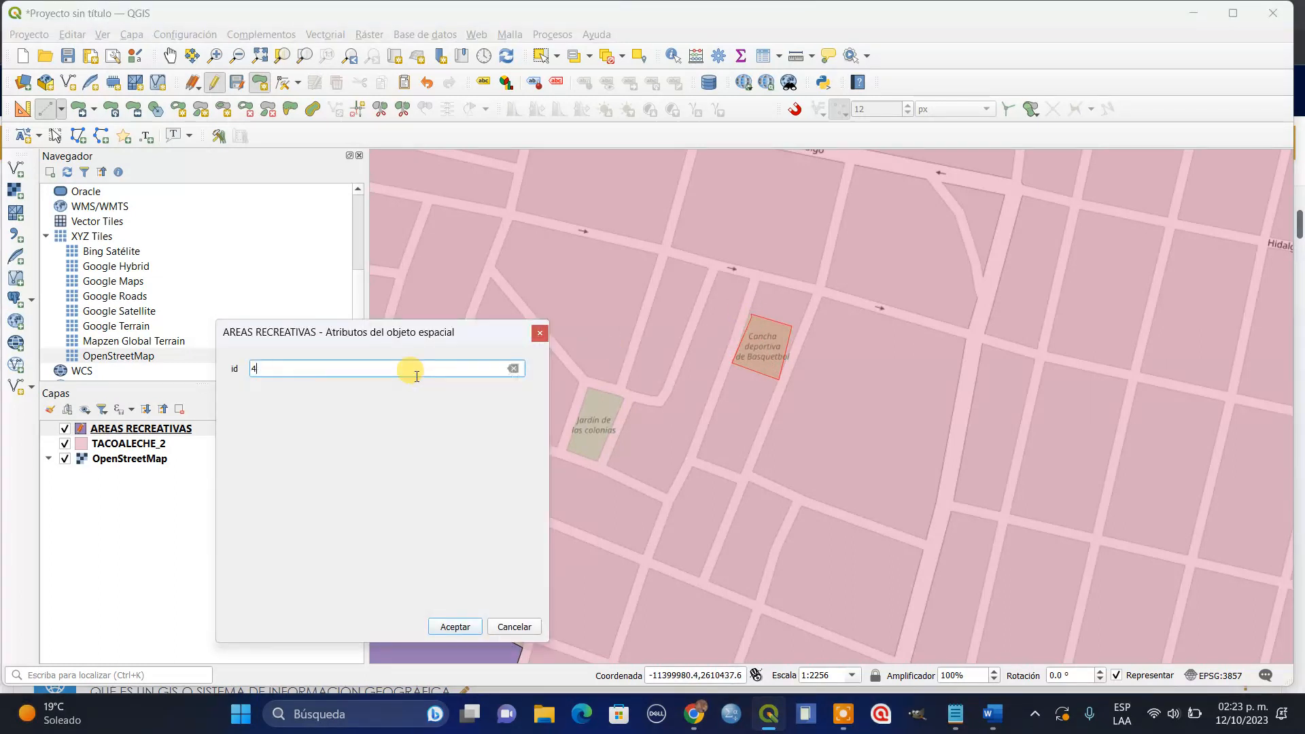
pyautogui.click(453, 626)
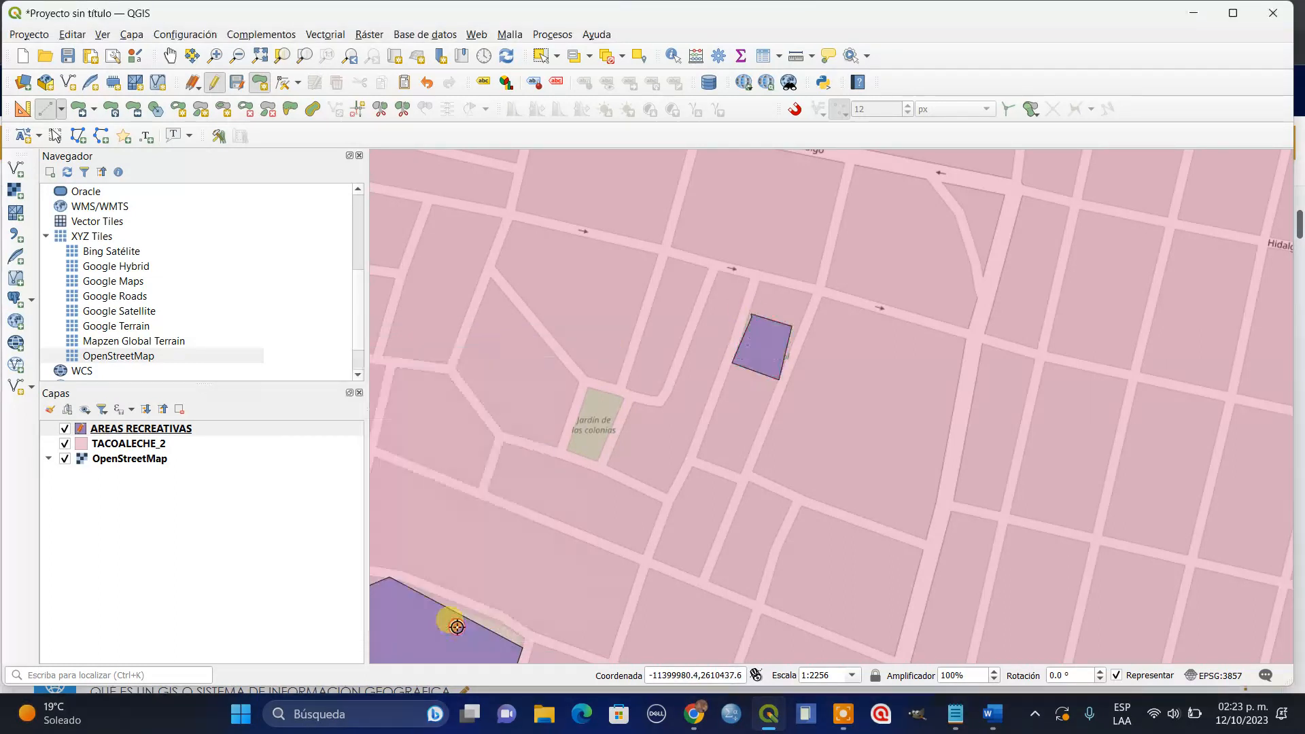
# Digitize the Jardín de las colonias, southwest of the basketball court, as a four-corner polygon with id 5.
pyautogui.click(588, 389)
pyautogui.click(620, 398)
pyautogui.click(597, 461)
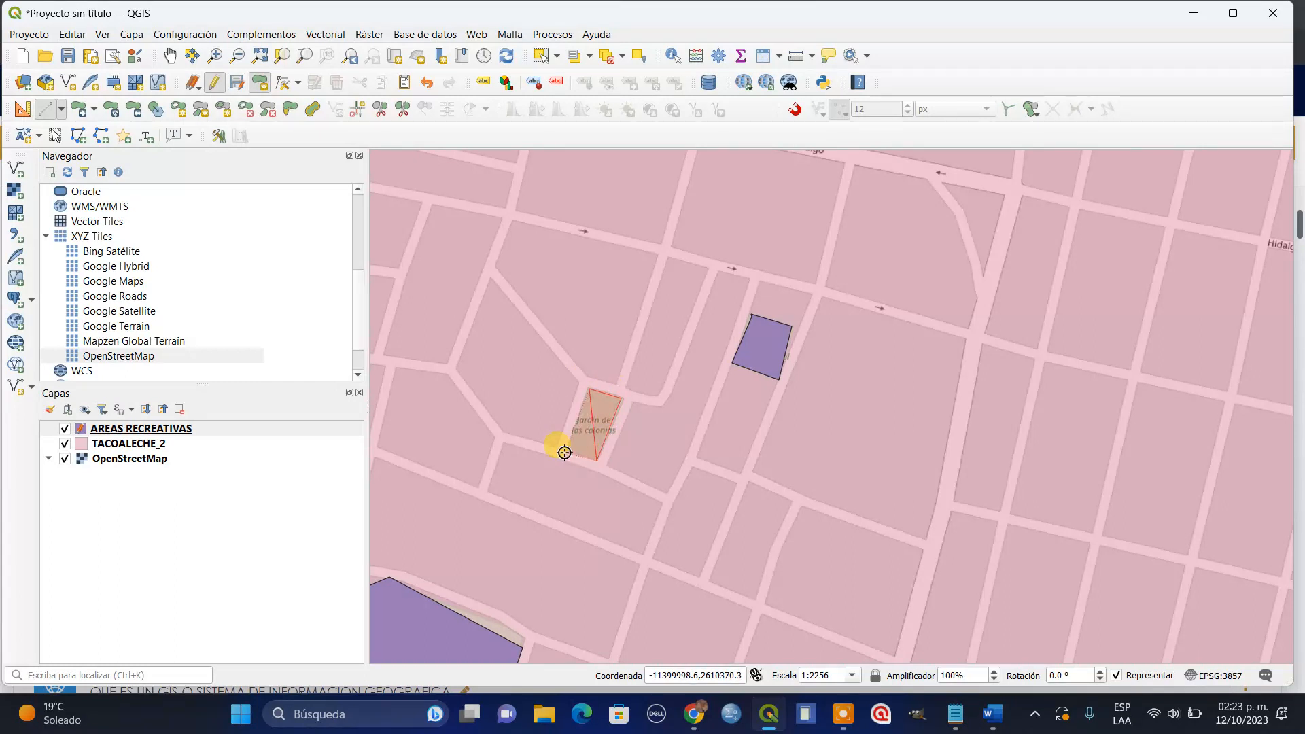
pyautogui.click(565, 452)
pyautogui.rightClick(589, 389)
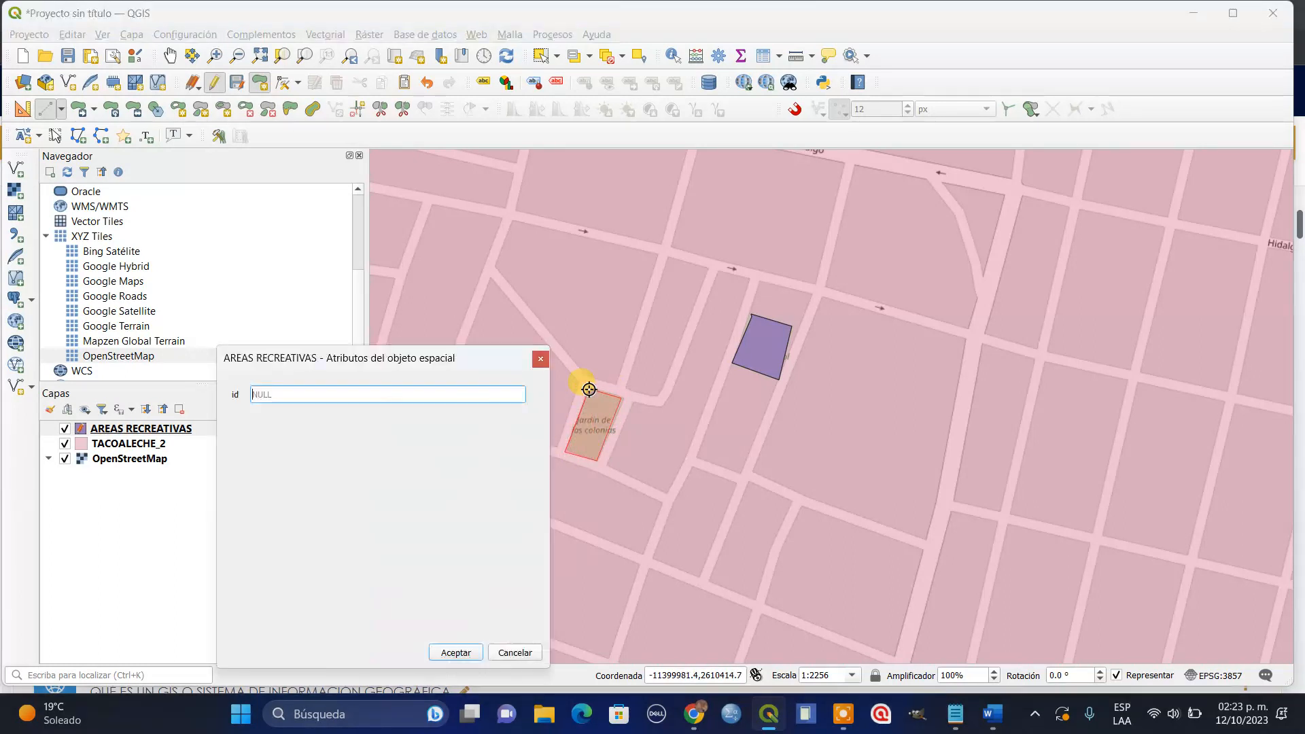
pyautogui.write('5')
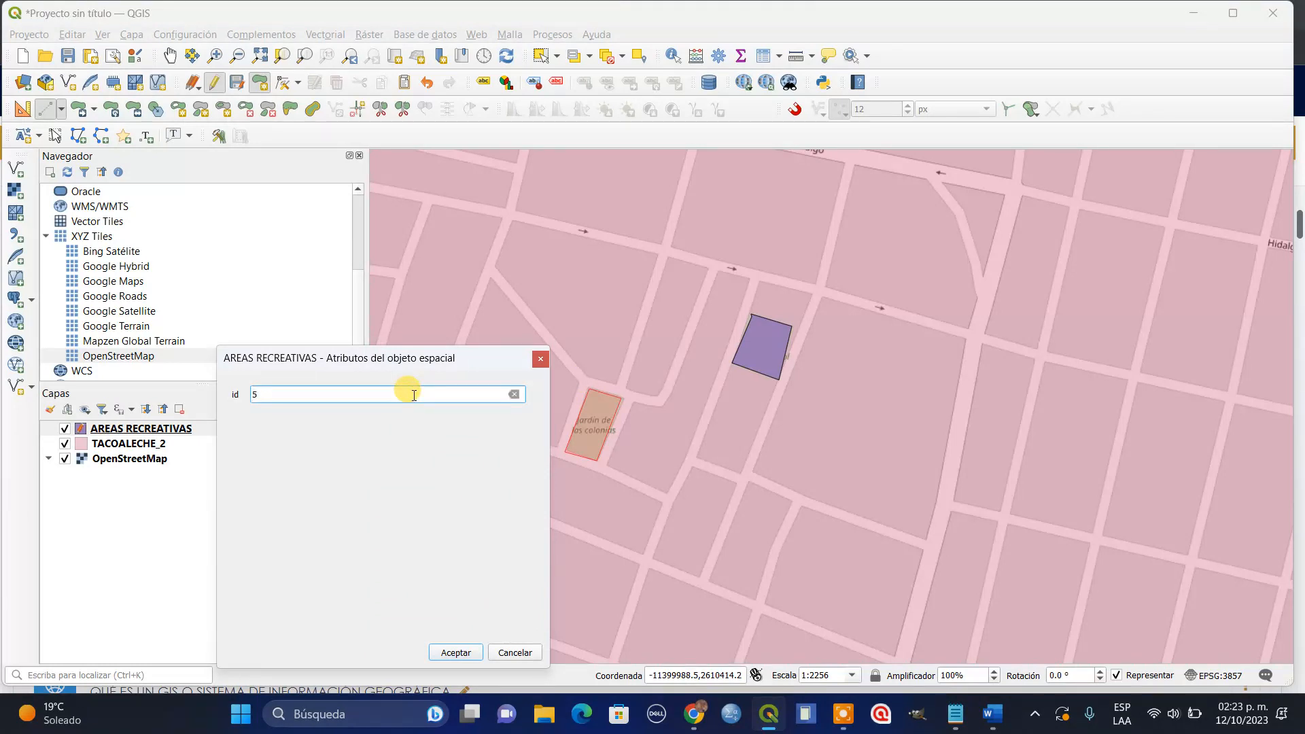
pyautogui.click(456, 653)
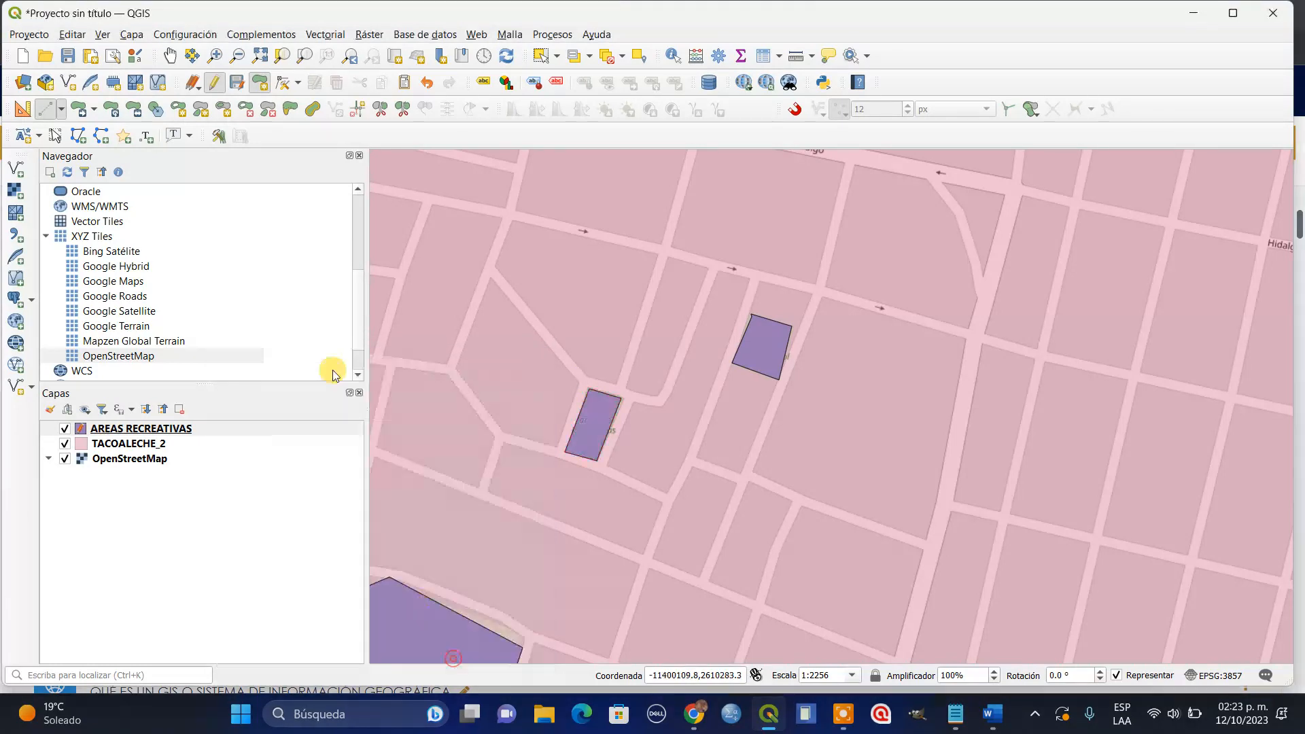
# Digitize the Jardín Ignacio Zaragoza beside the Casa del reloj as a rectangular polygon with id 6.
pyautogui.click(168, 56)
pyautogui.moveTo(575, 254); pyautogui.dragTo(956, 484)
pyautogui.moveTo(593, 346); pyautogui.dragTo(846, 387)
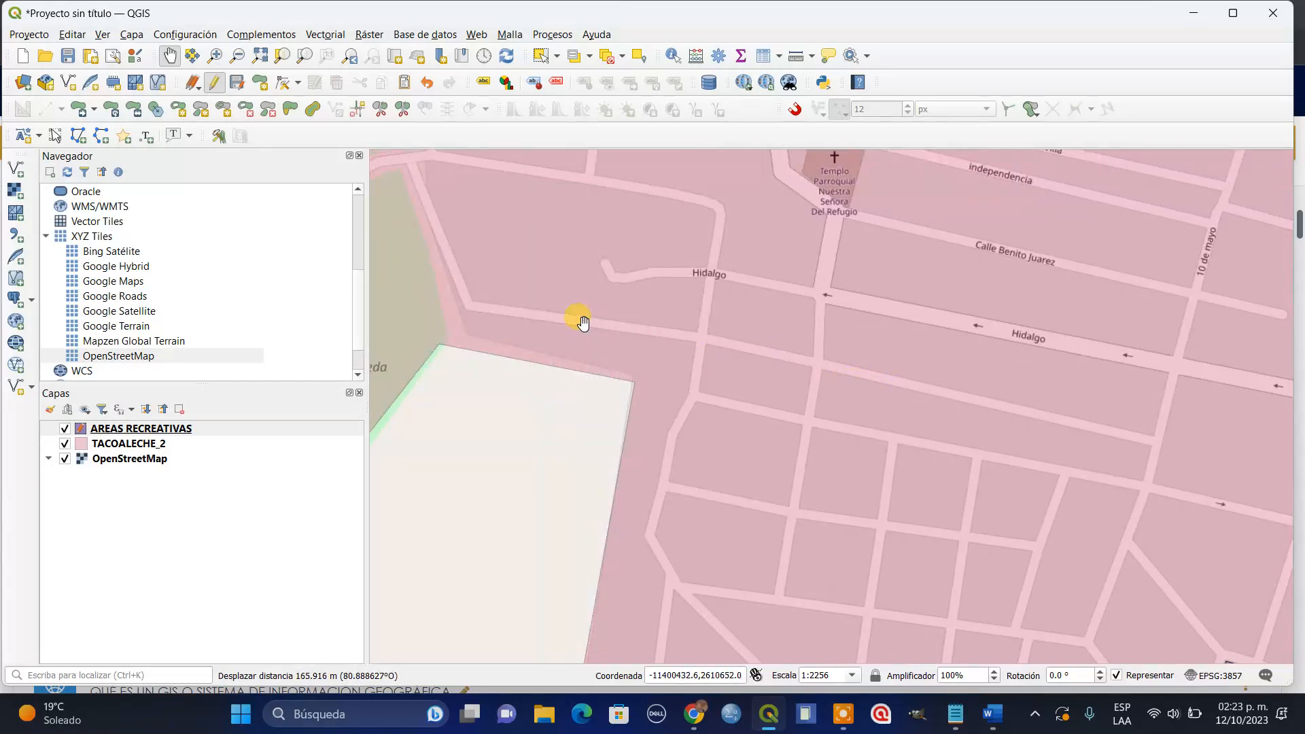
pyautogui.moveTo(583, 322); pyautogui.dragTo(829, 370)
pyautogui.scroll(-2, 731, 350)
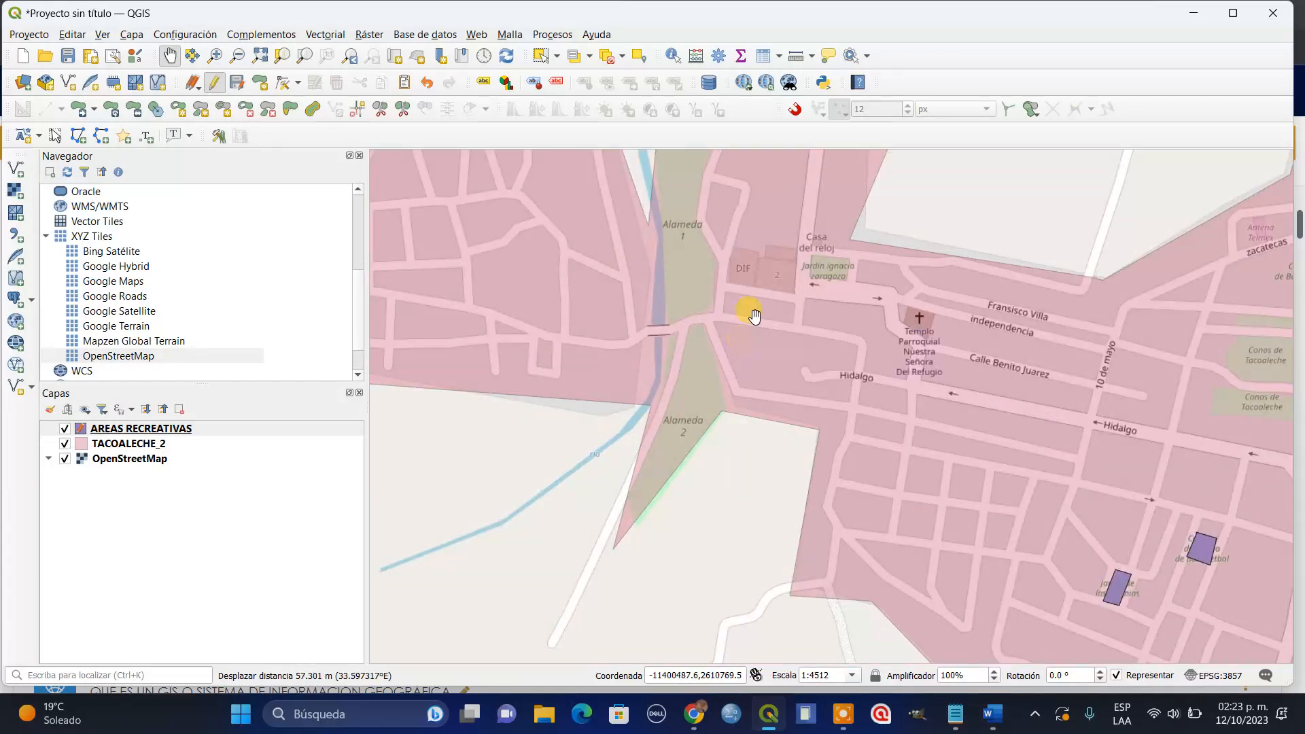
pyautogui.moveTo(749, 309); pyautogui.dragTo(658, 385)
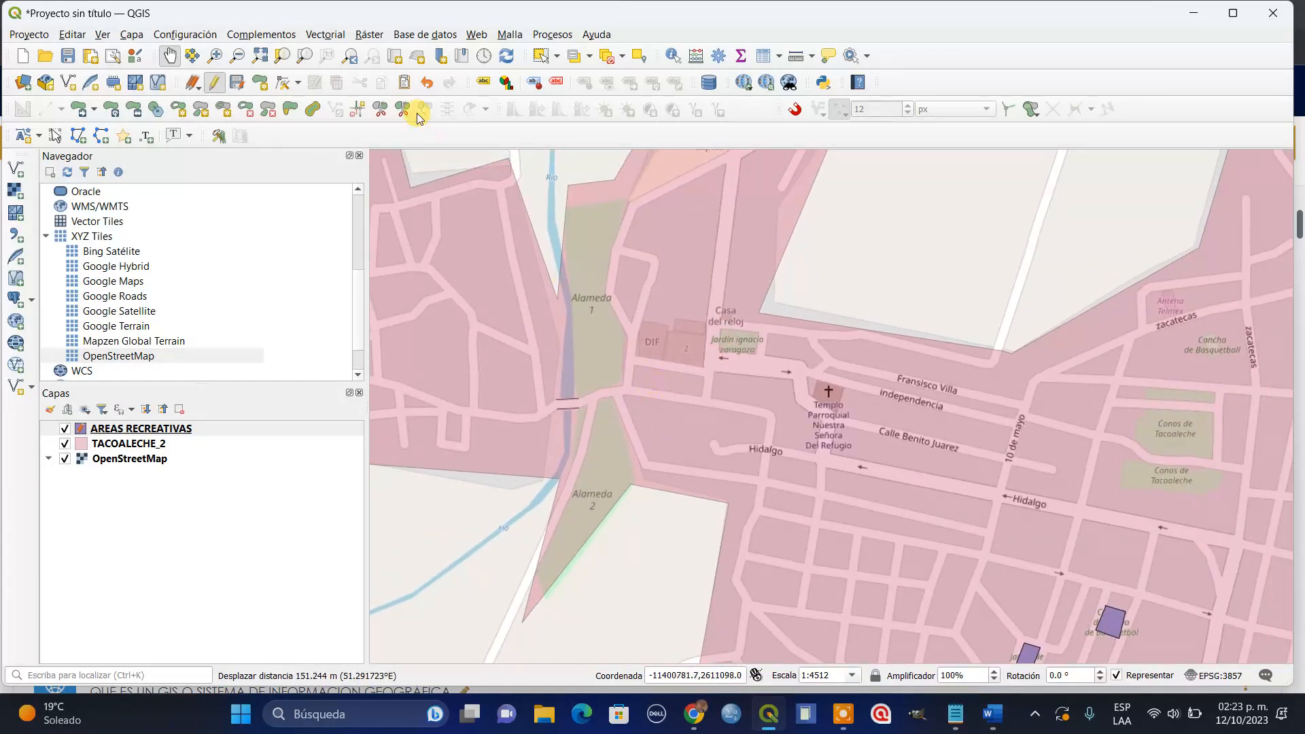
pyautogui.click(259, 83)
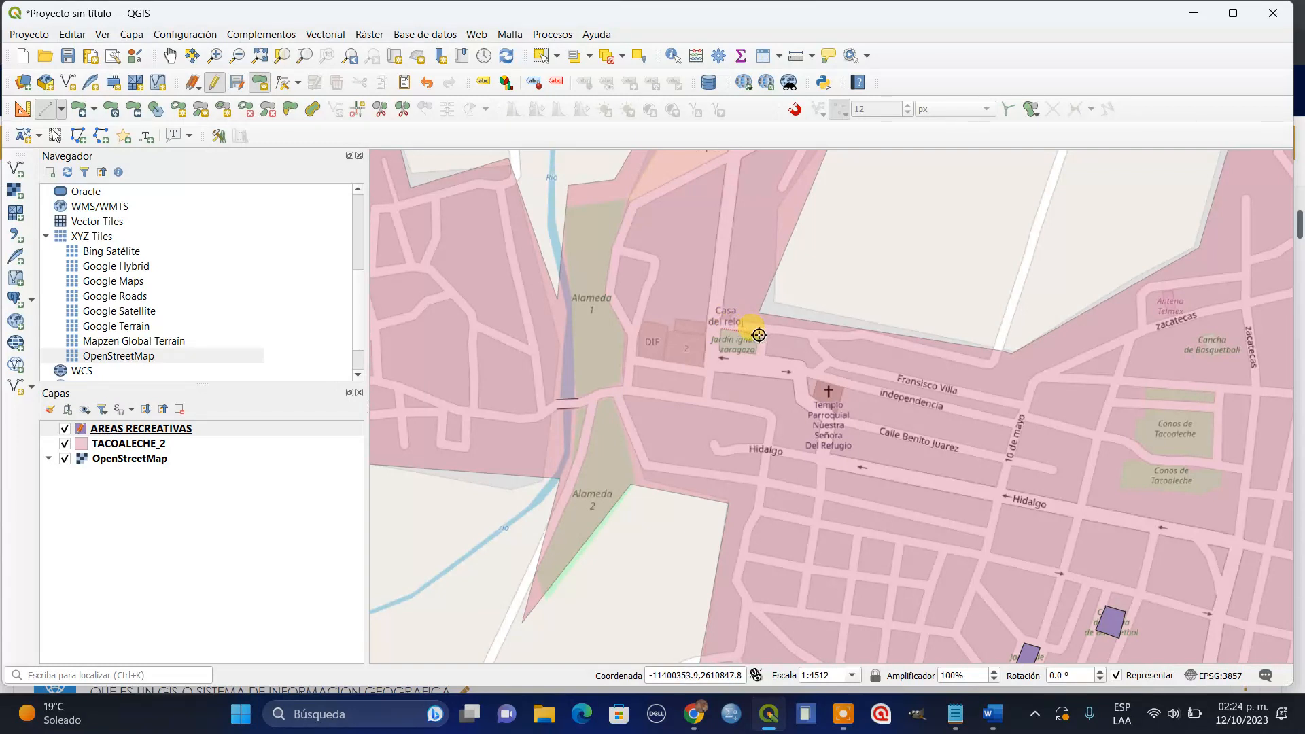
pyautogui.rightClick(722, 330)
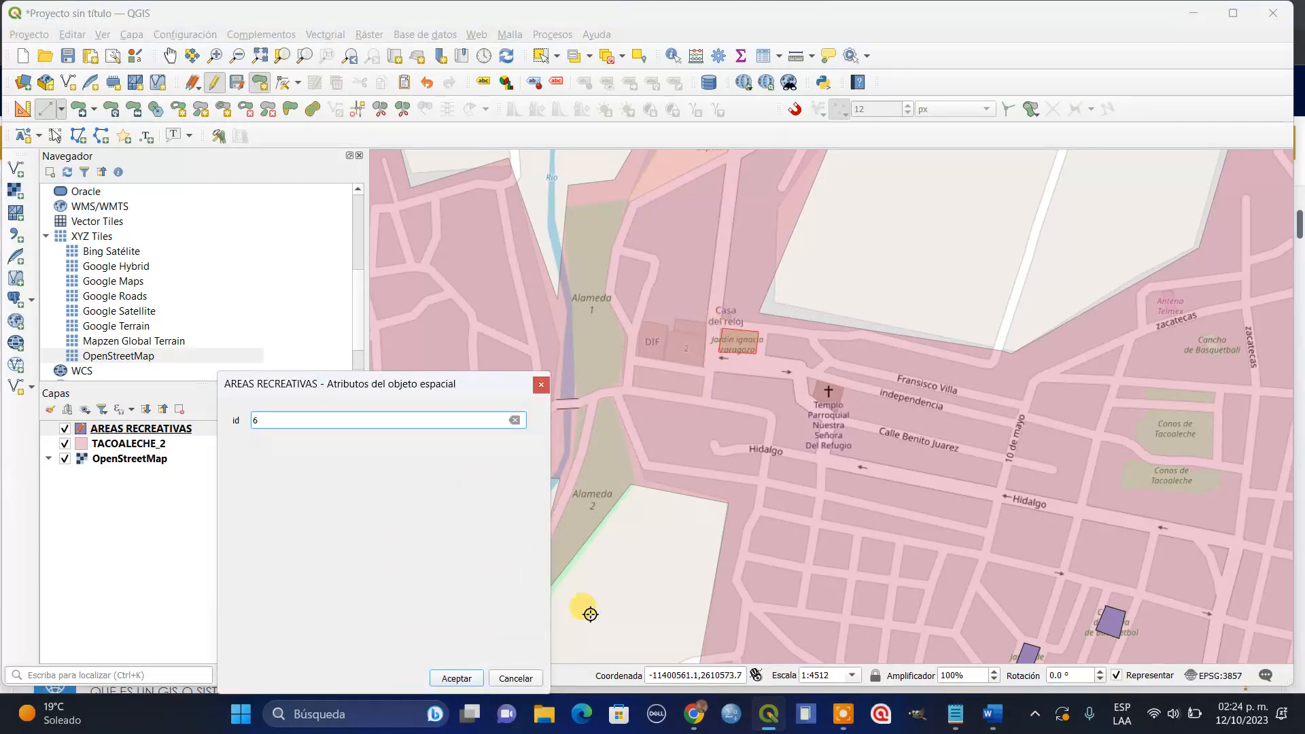
pyautogui.click(455, 677)
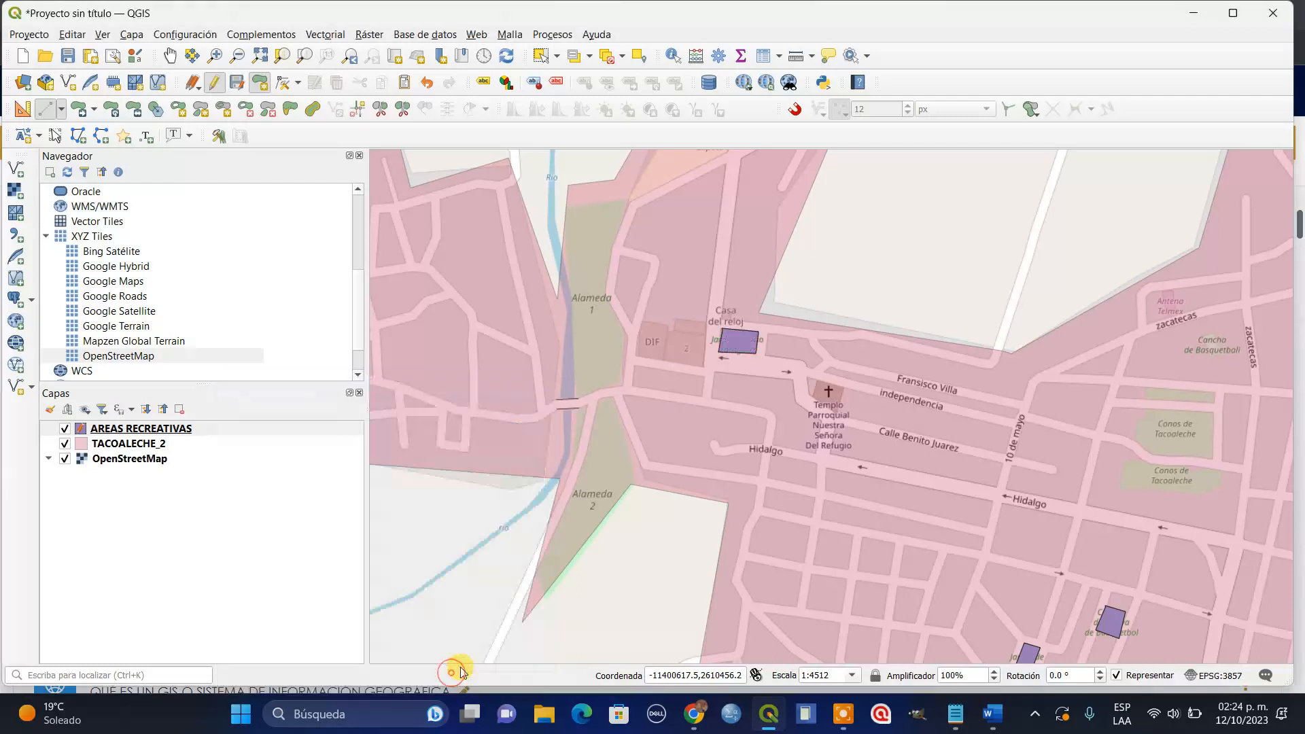
# Digitize Alameda 2, the tapering green area beside the river, as a polygon following its outline with id 7.
pyautogui.click(613, 394)
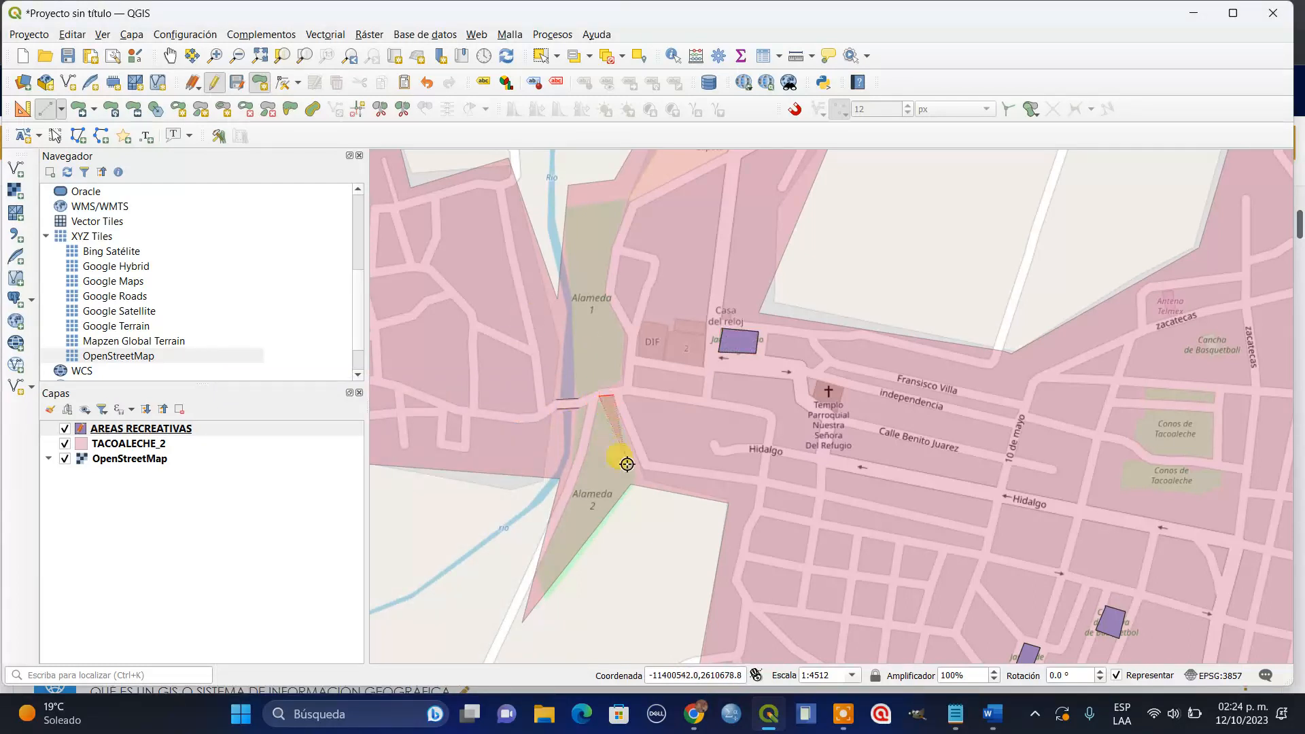
pyautogui.click(637, 483)
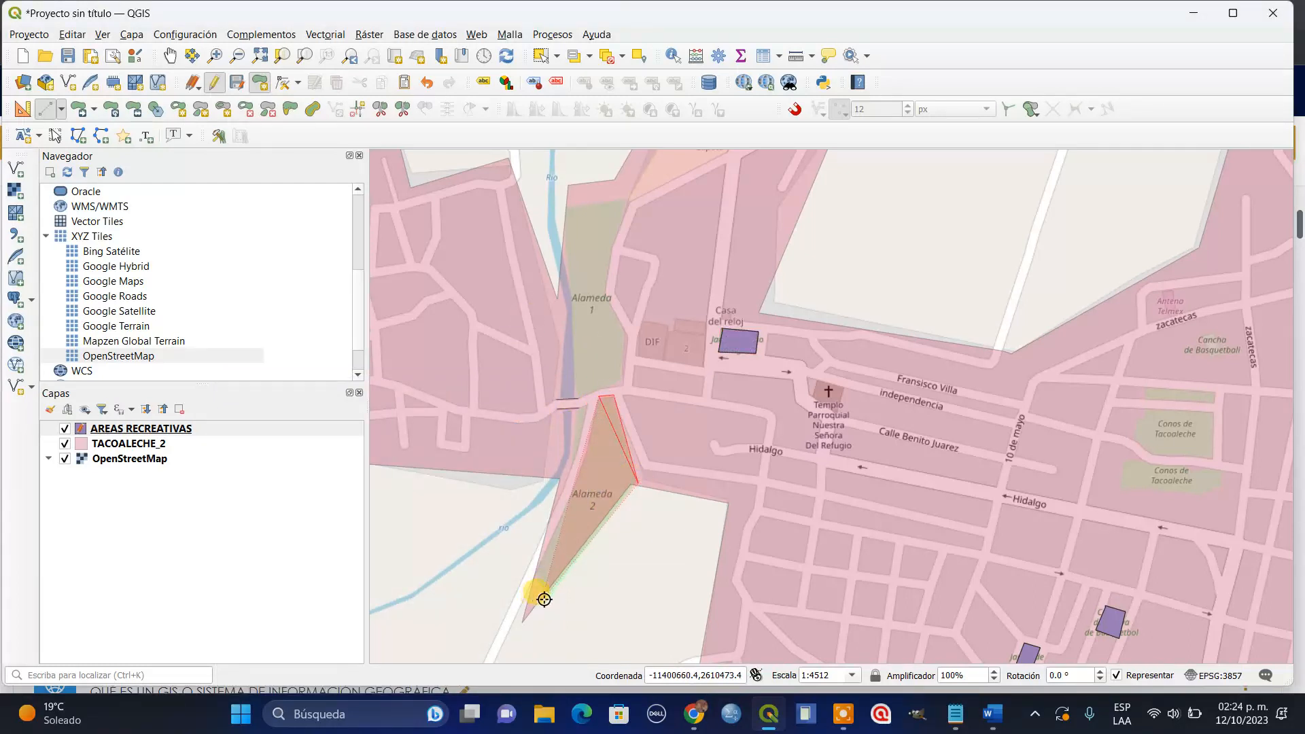
pyautogui.click(547, 596)
pyautogui.click(534, 571)
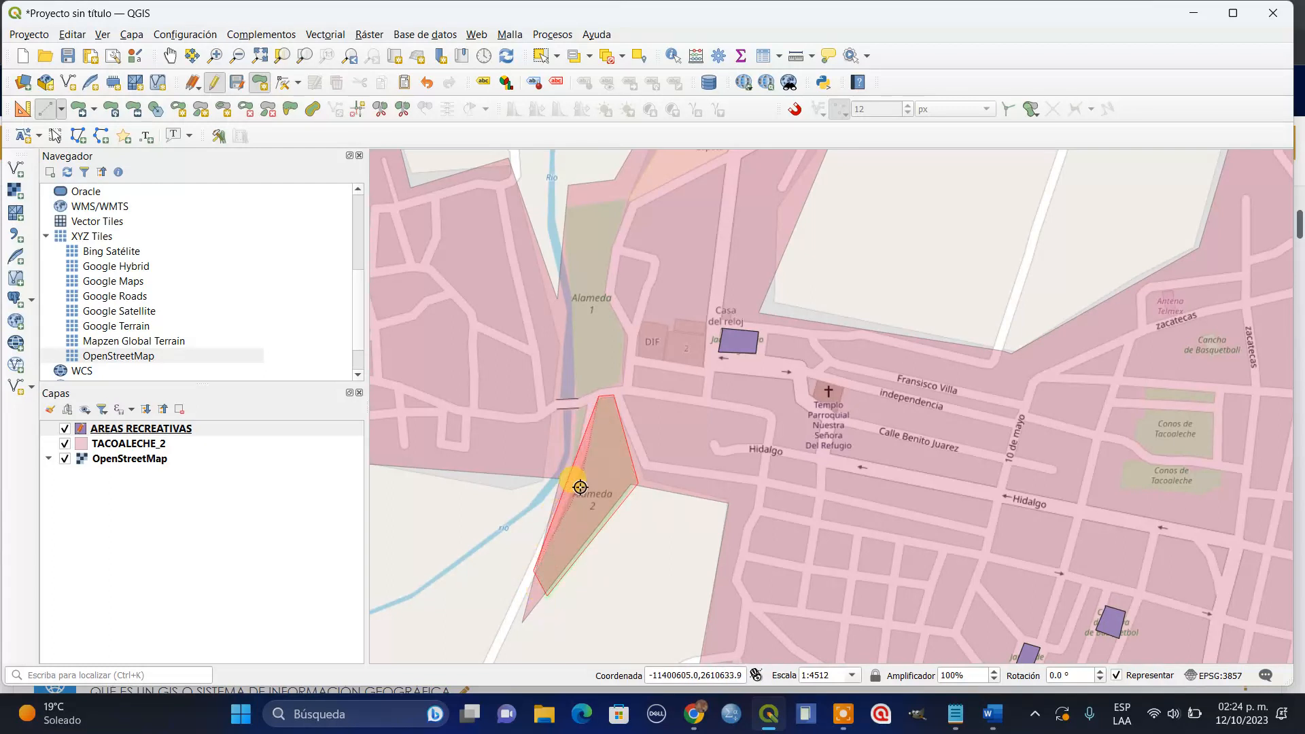
pyautogui.click(585, 456)
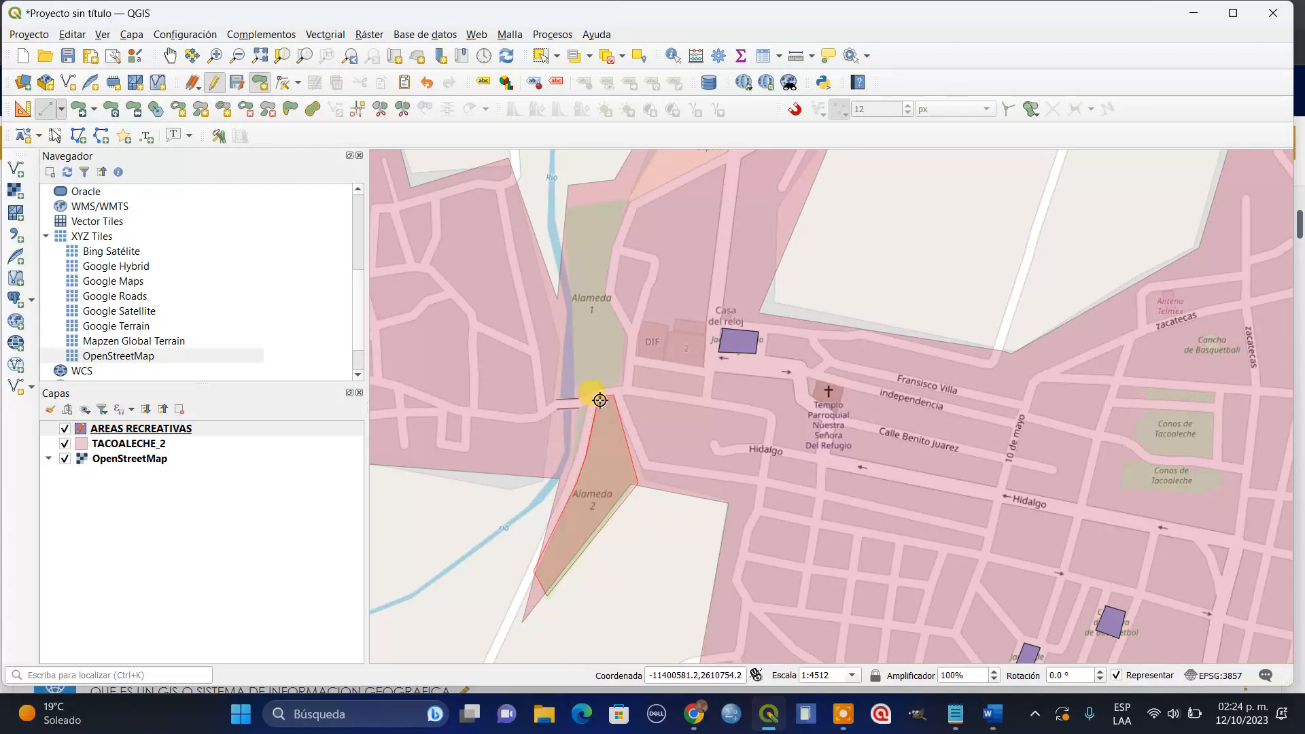
pyautogui.rightClick(599, 399)
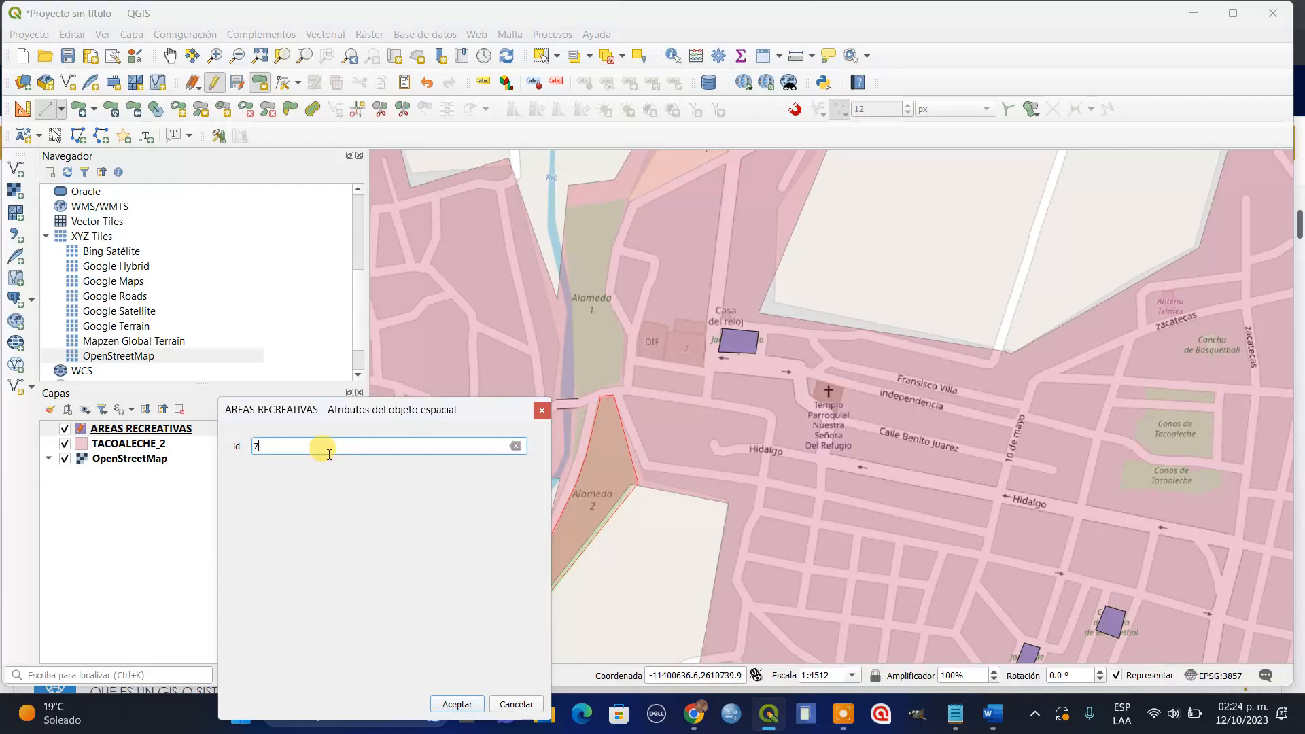
pyautogui.click(457, 704)
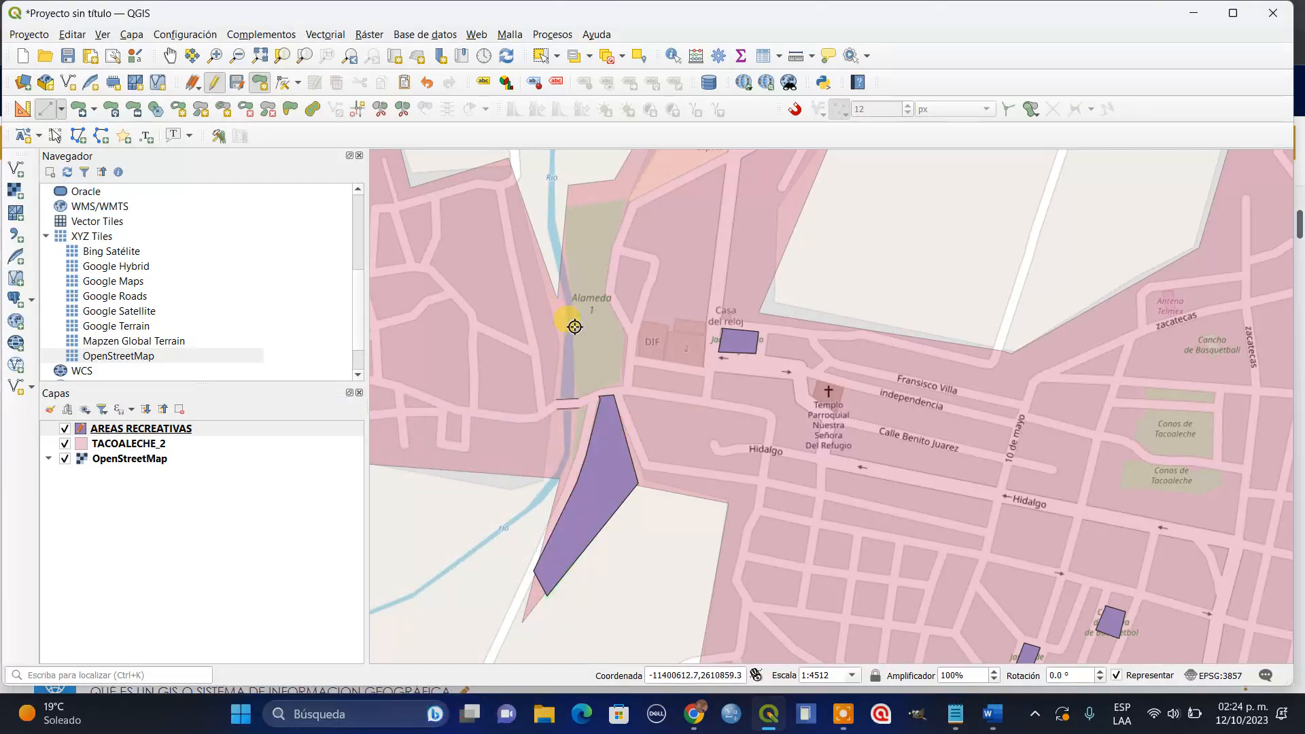
# Digitize Alameda 1, directly north of Alameda 2, as a polygon following its outline with id 8.
pyautogui.click(568, 205)
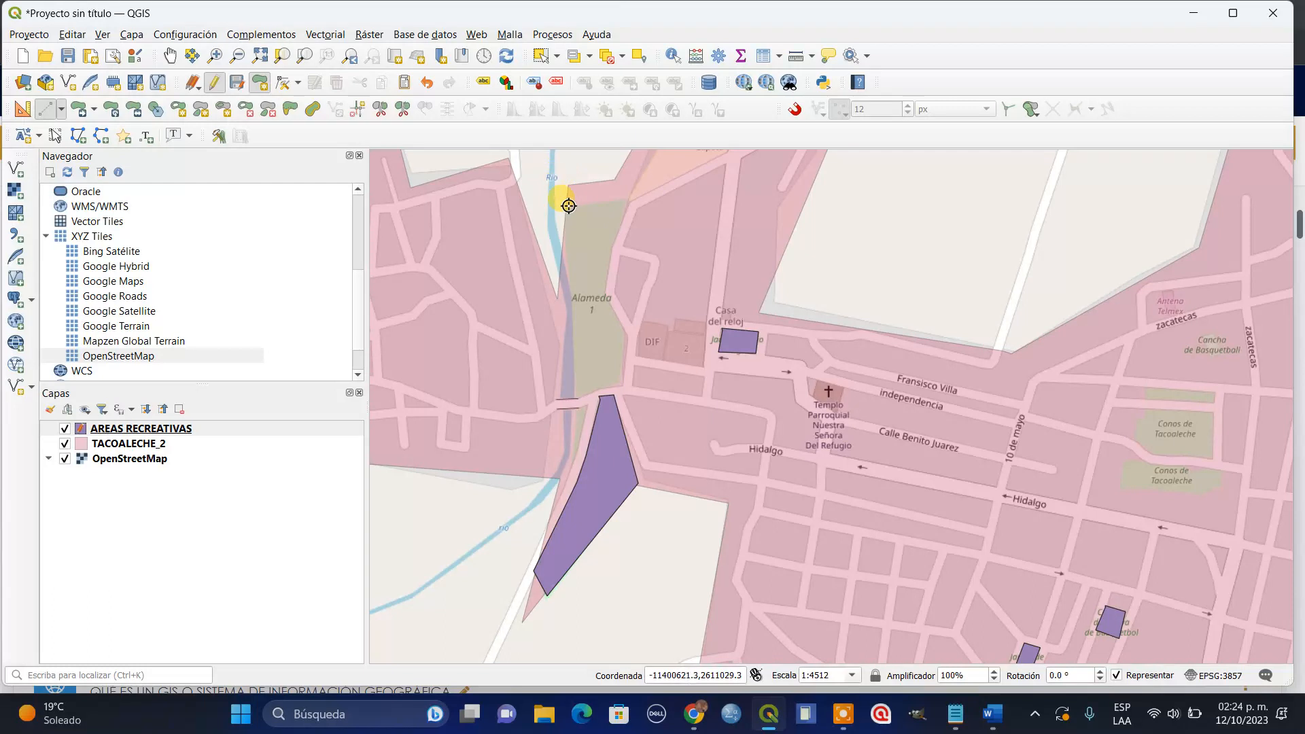
pyautogui.click(627, 196)
pyautogui.click(603, 295)
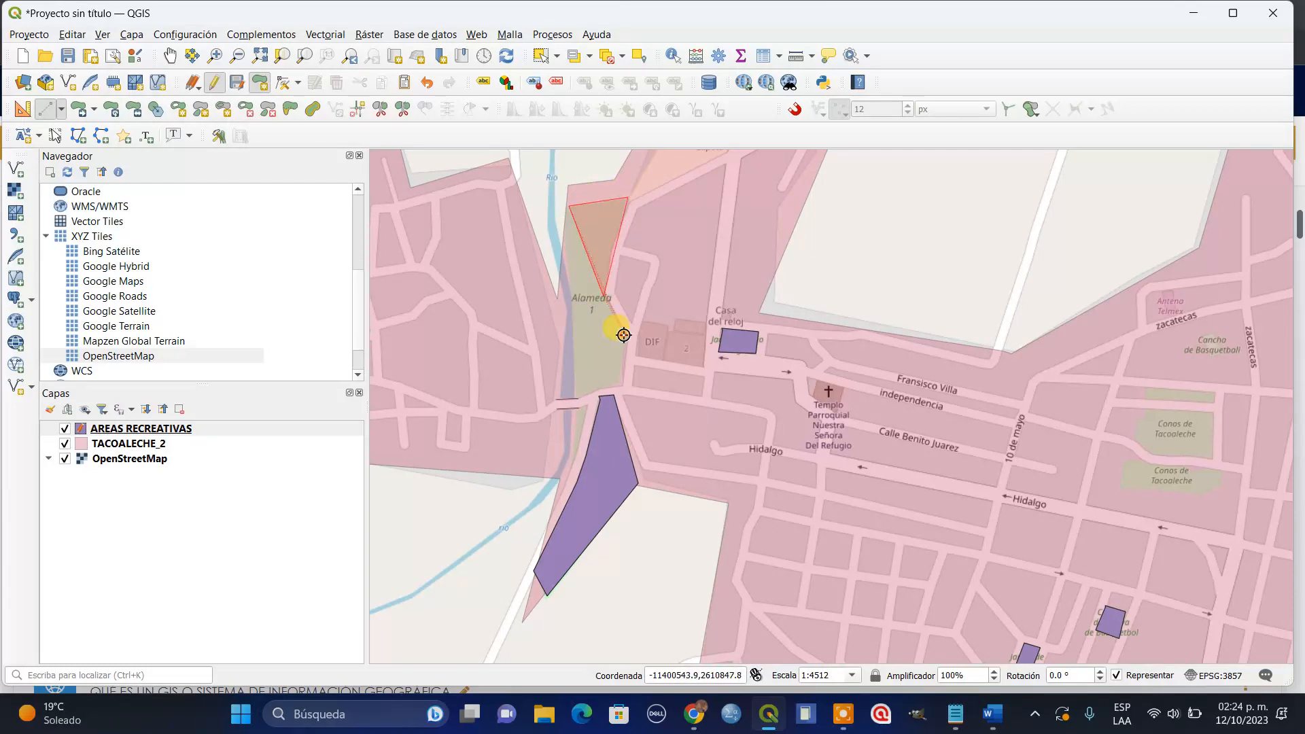
pyautogui.click(625, 392)
pyautogui.click(580, 396)
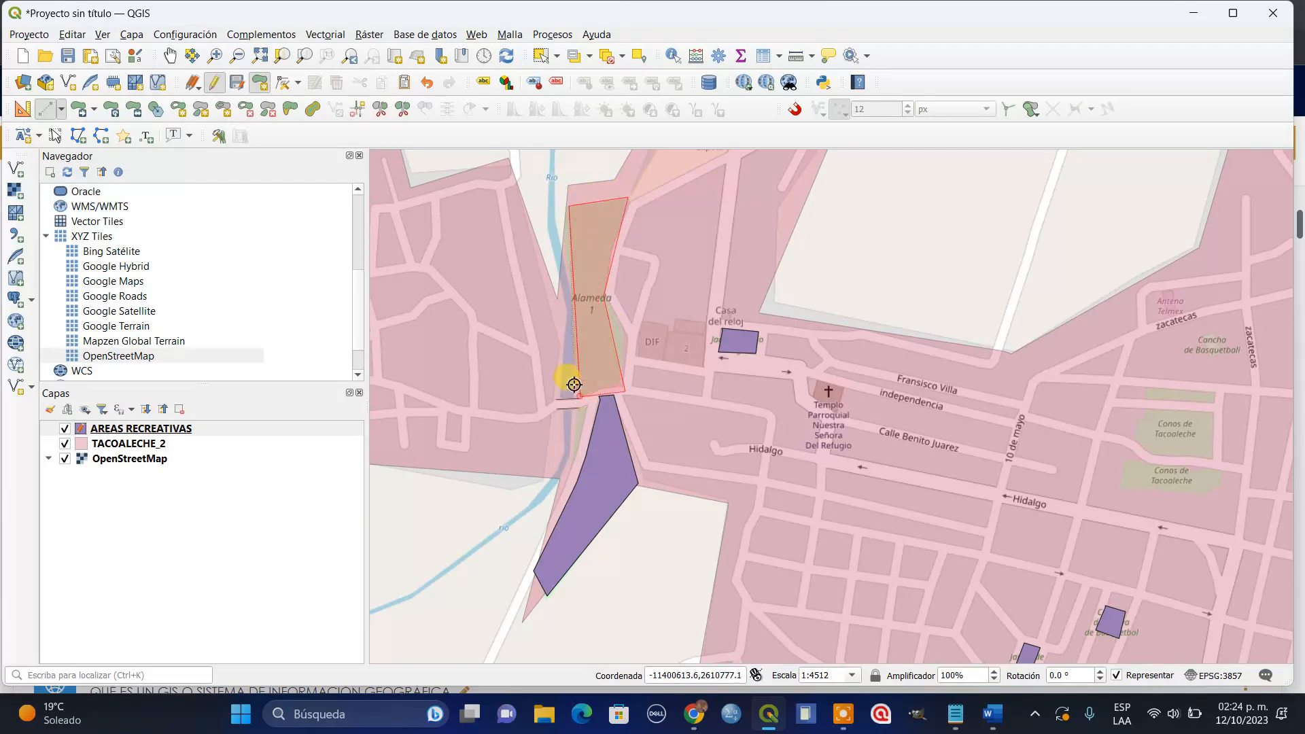
pyautogui.click(573, 385)
pyautogui.click(561, 254)
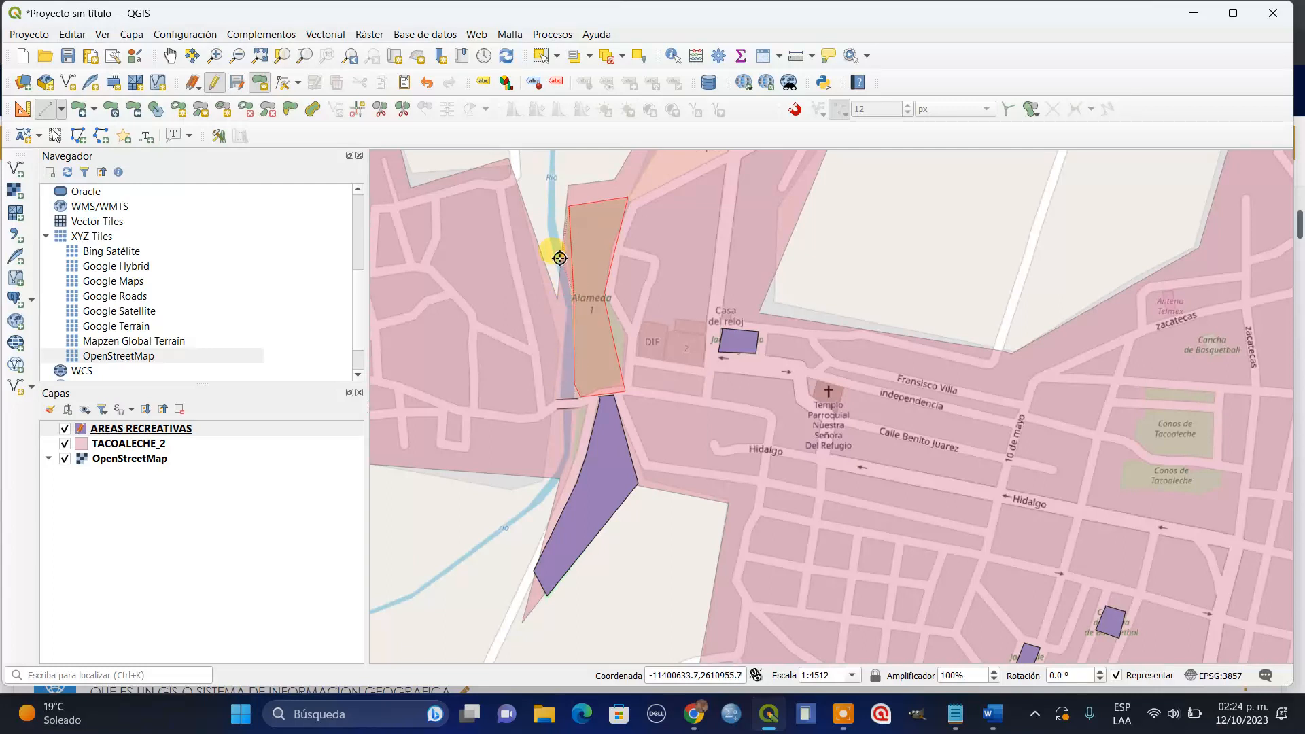
pyautogui.rightClick(567, 204)
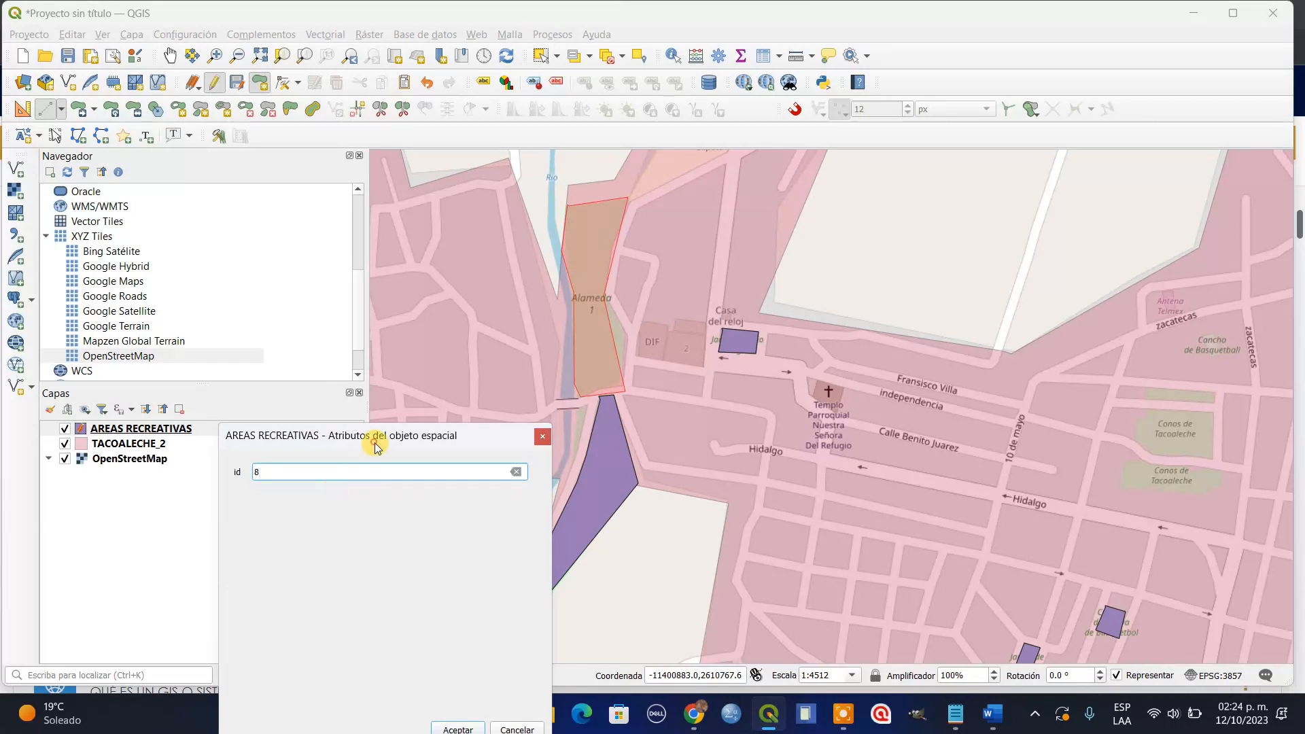
pyautogui.moveTo(374, 440); pyautogui.dragTo(306, 306)
pyautogui.click(381, 596)
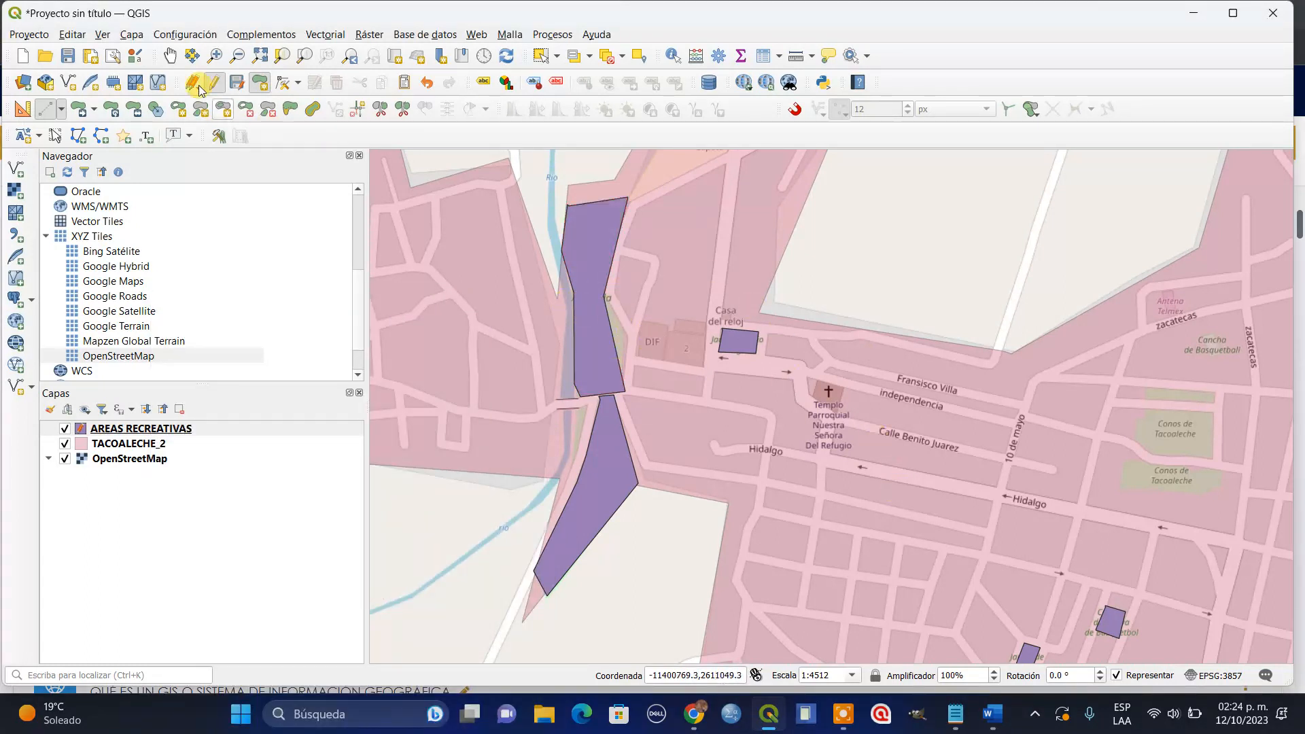
# Look over the northern and eastern parts of Tacoaleche for other recreational areas, and view the whole town.
pyautogui.click(174, 58)
pyautogui.moveTo(1101, 471); pyautogui.dragTo(647, 390)
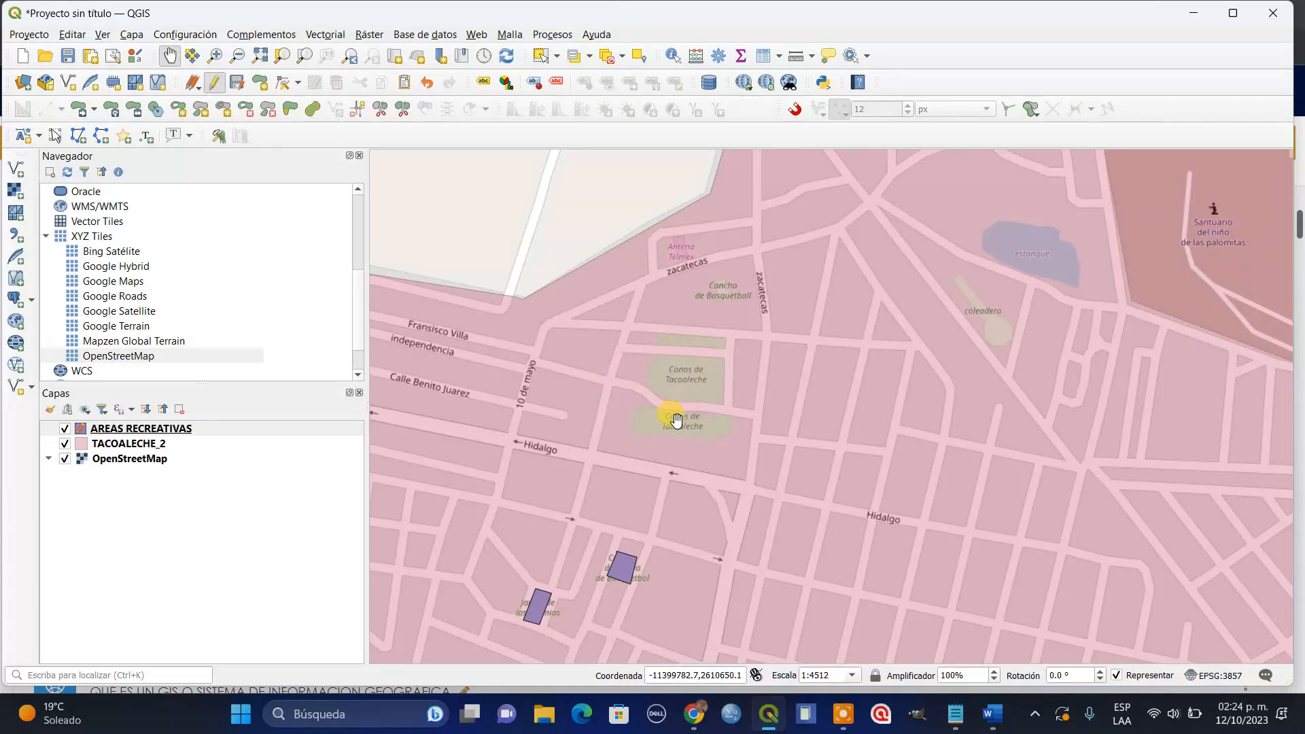
pyautogui.moveTo(677, 369); pyautogui.dragTo(571, 475)
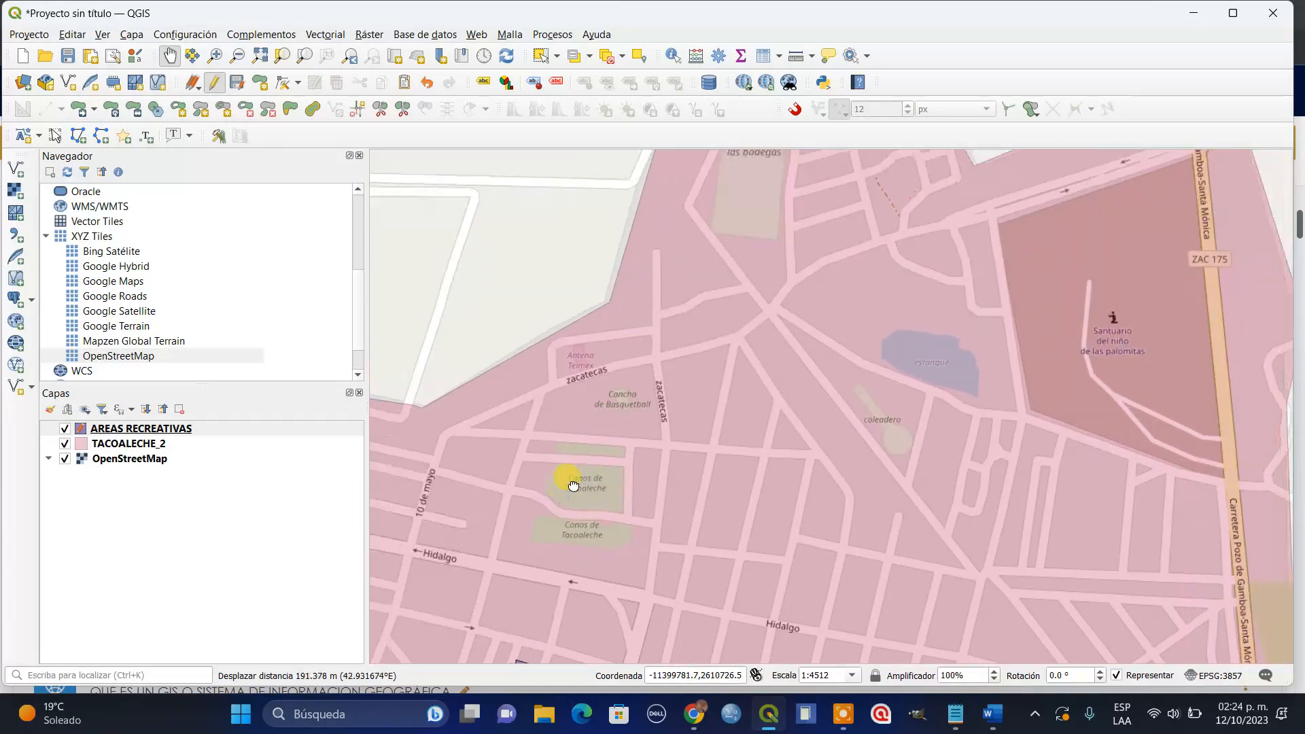
pyautogui.moveTo(679, 351); pyautogui.dragTo(663, 449)
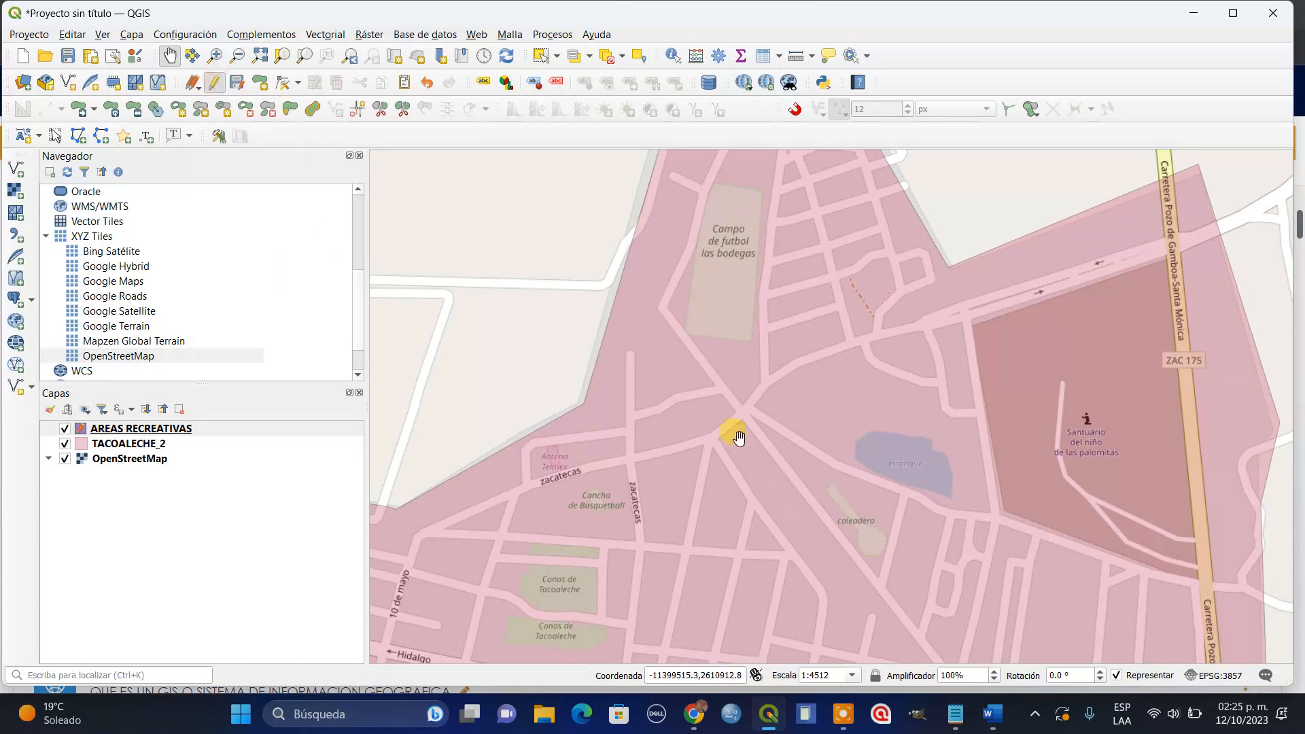
pyautogui.scroll(-1, 728, 416)
pyautogui.moveTo(786, 574); pyautogui.dragTo(810, 362)
pyautogui.scroll(-1, 811, 362)
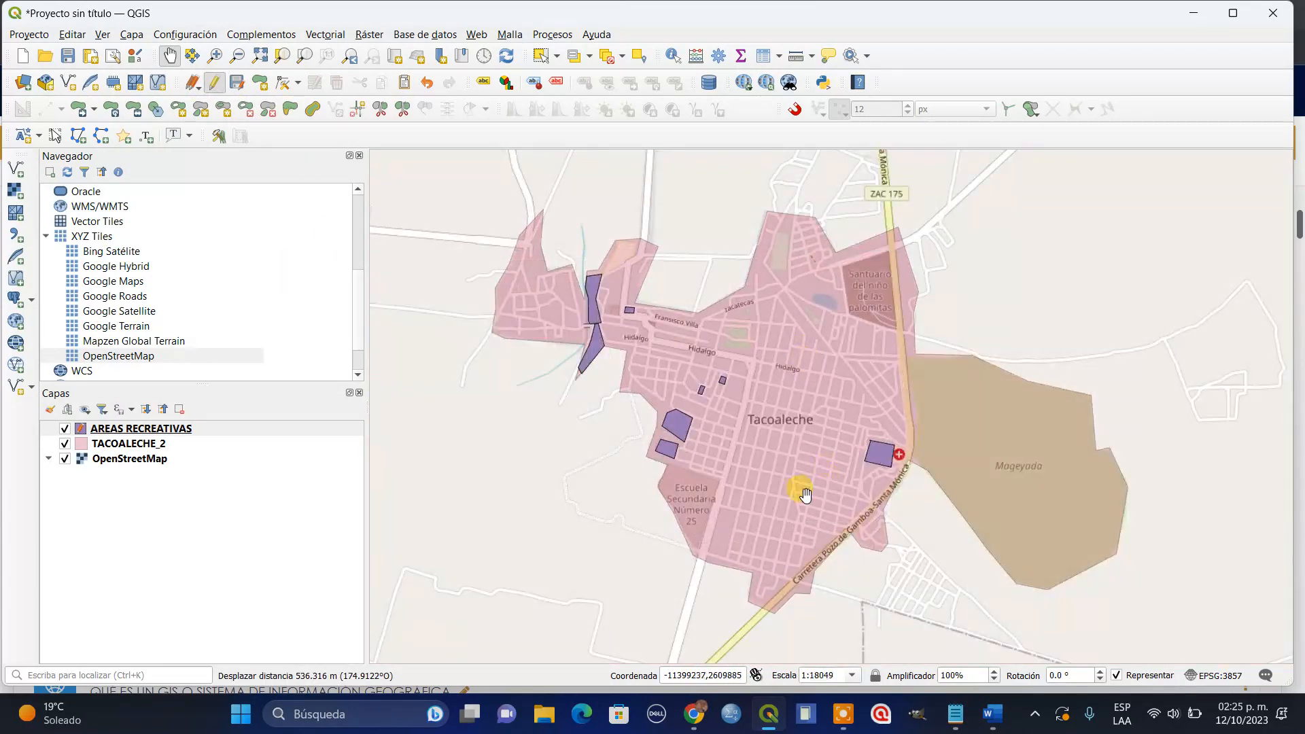
# Style the AREAS RECREATIVAS layer with the green diagonal "hashed cgreen /" fill symbol at 40.6 % opacity.
pyautogui.rightClick(208, 435)
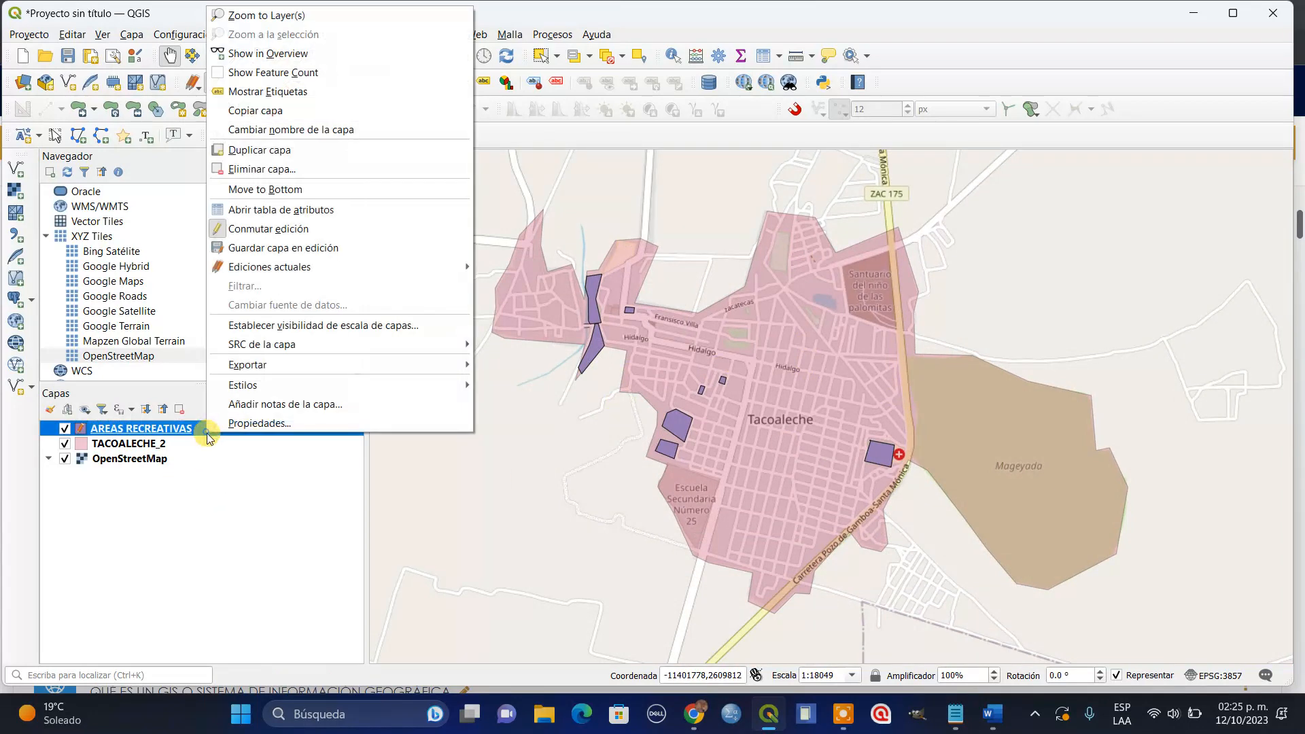
pyautogui.click(266, 422)
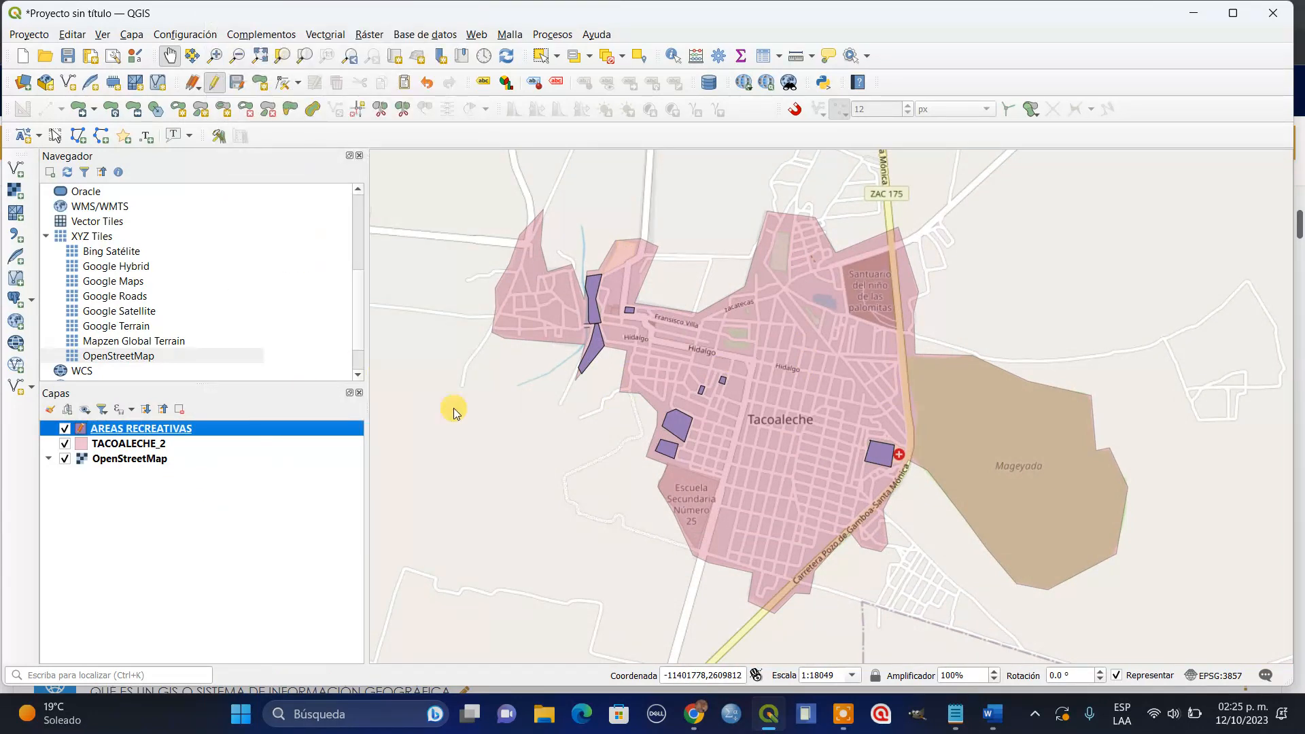
pyautogui.click(726, 233)
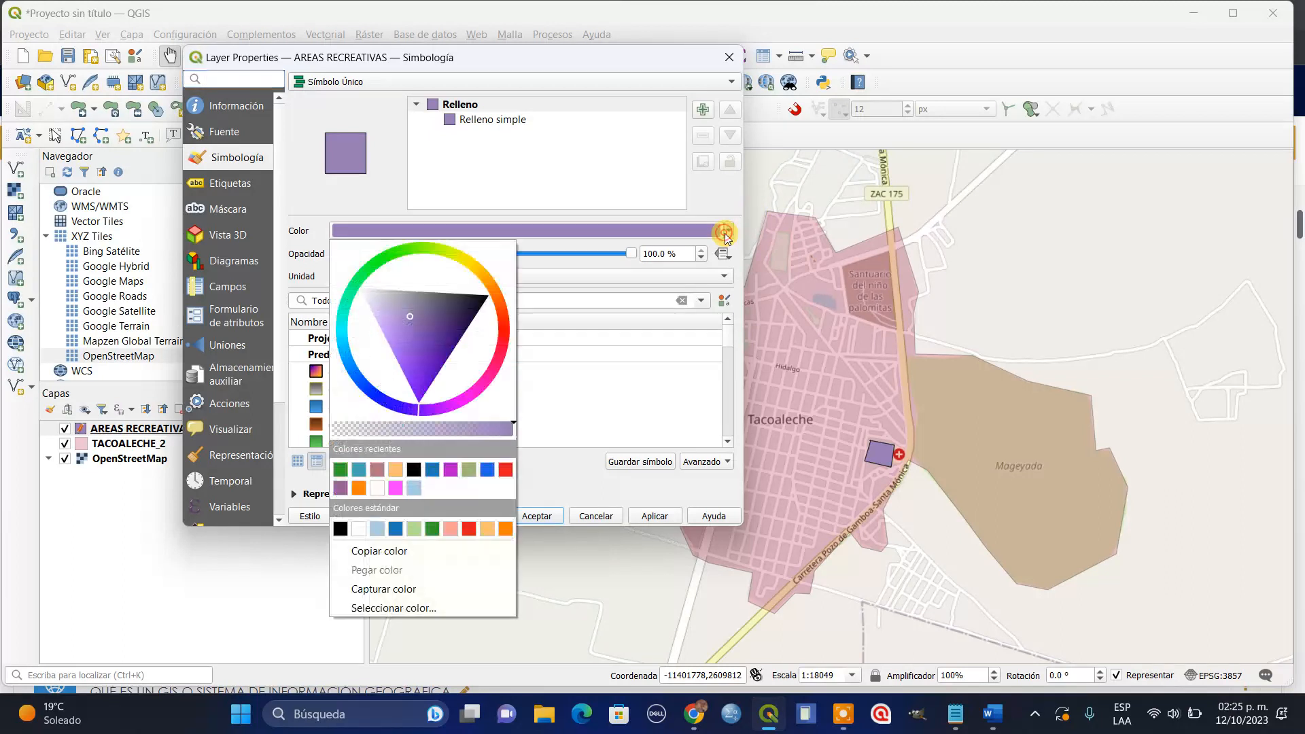
pyautogui.click(740, 253)
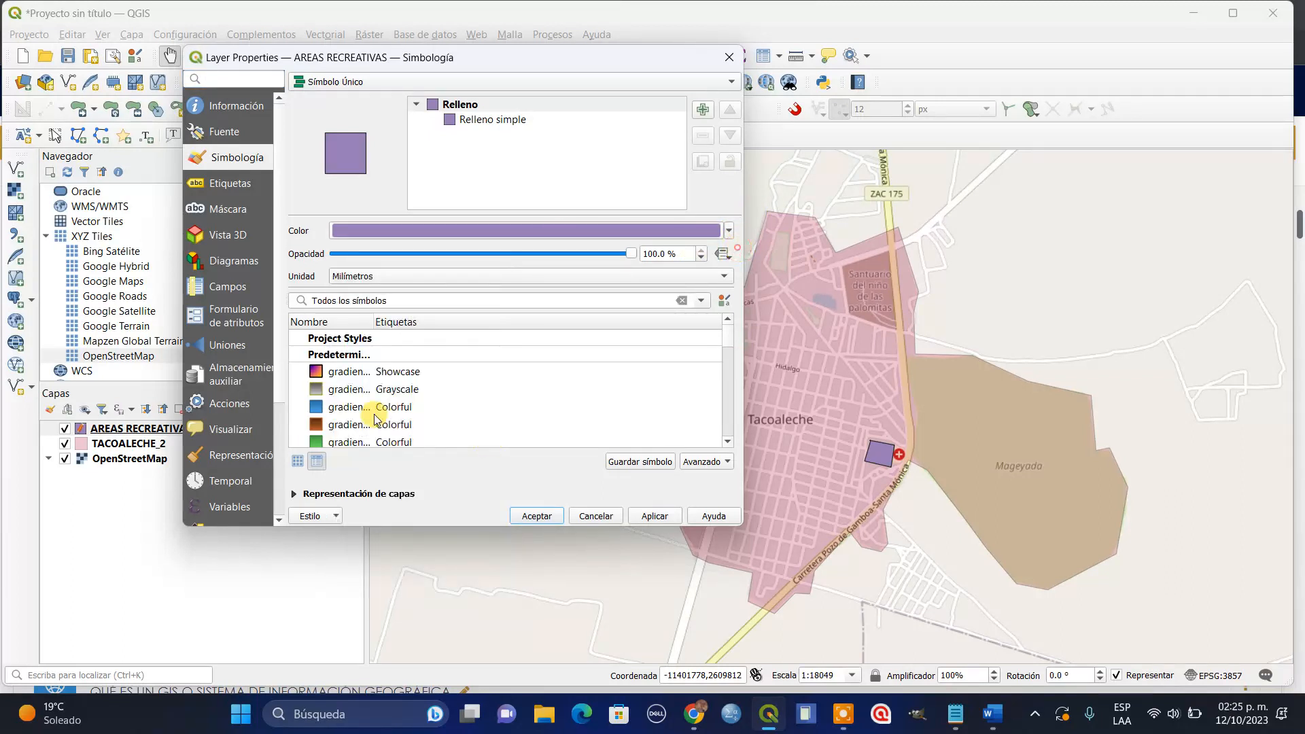
pyautogui.scroll(-5, 384, 403)
pyautogui.scroll(-3, 384, 402)
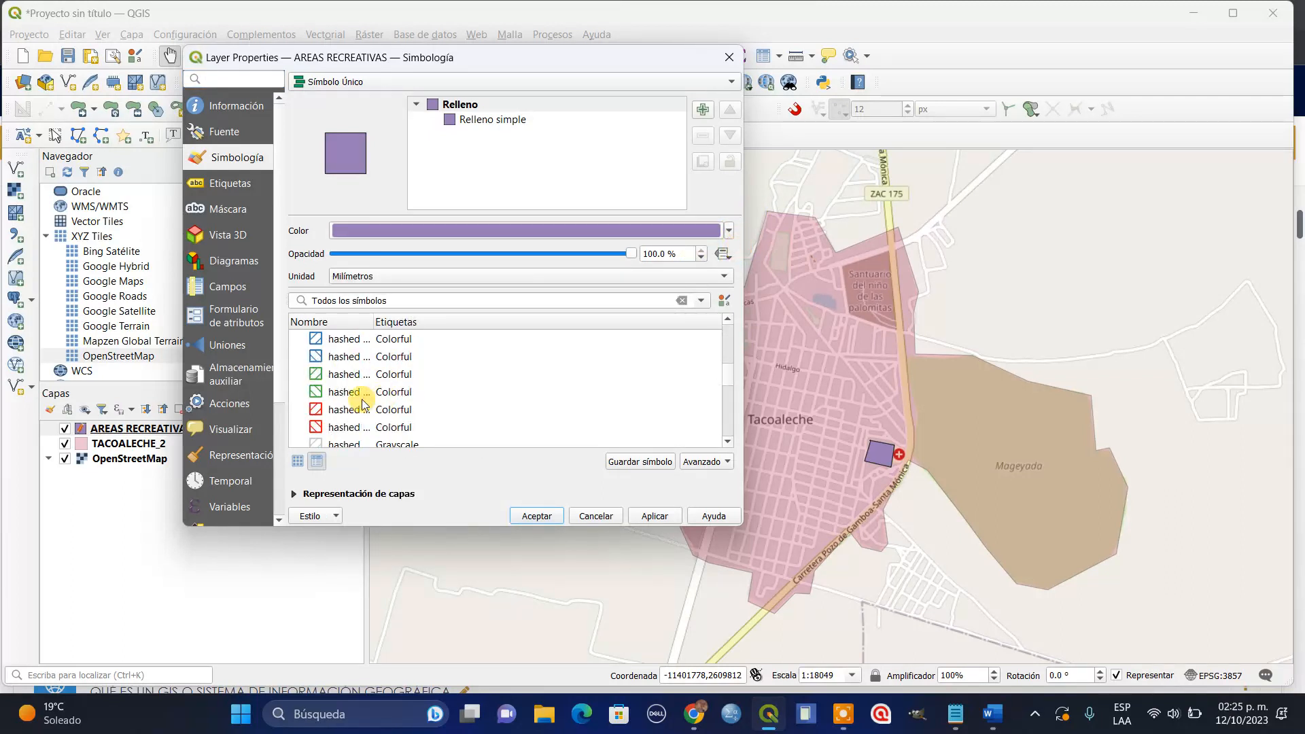
pyautogui.click(321, 374)
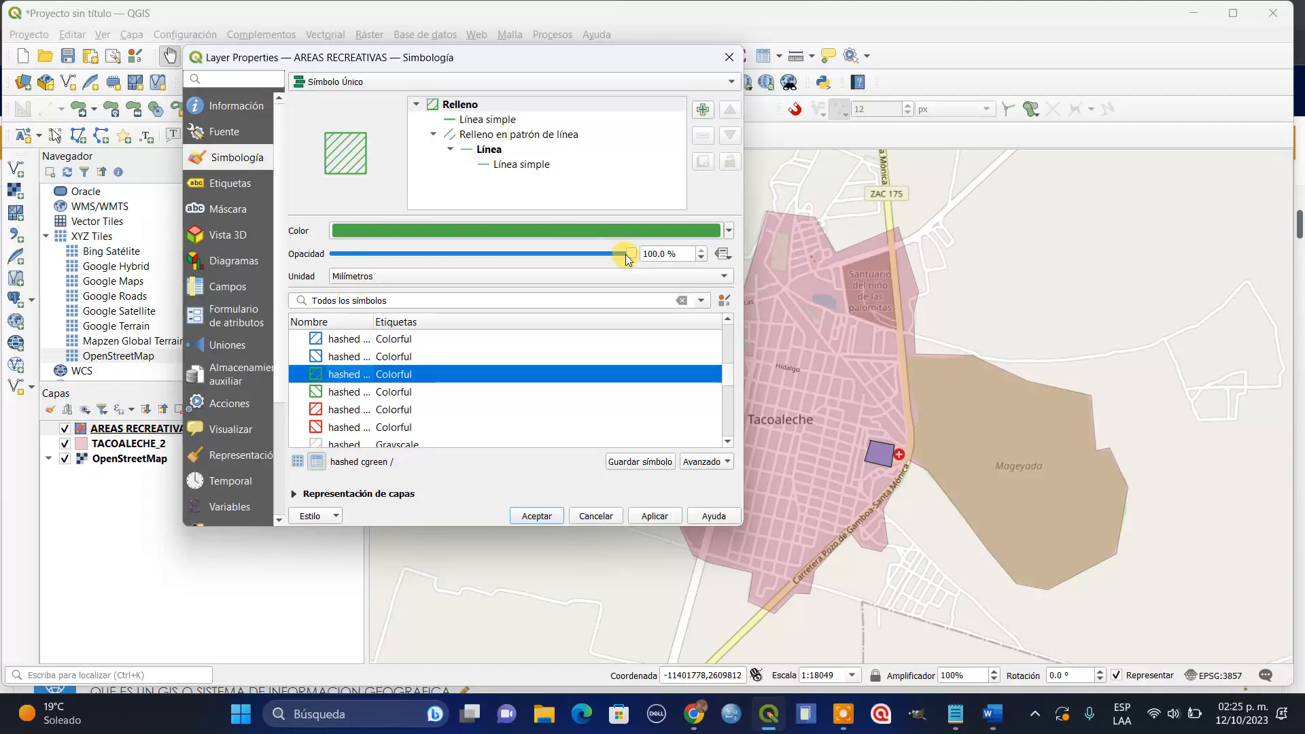
pyautogui.moveTo(628, 254); pyautogui.dragTo(457, 259)
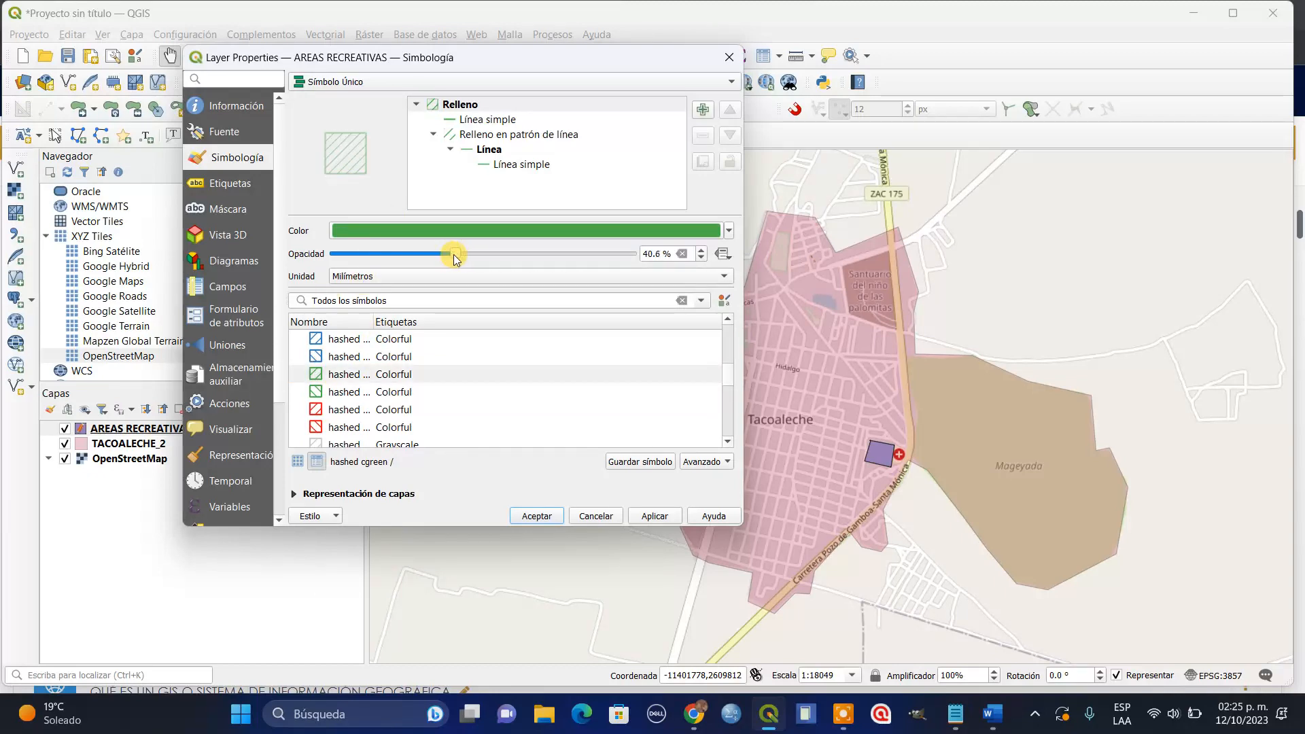
pyautogui.click(654, 516)
pyautogui.click(539, 516)
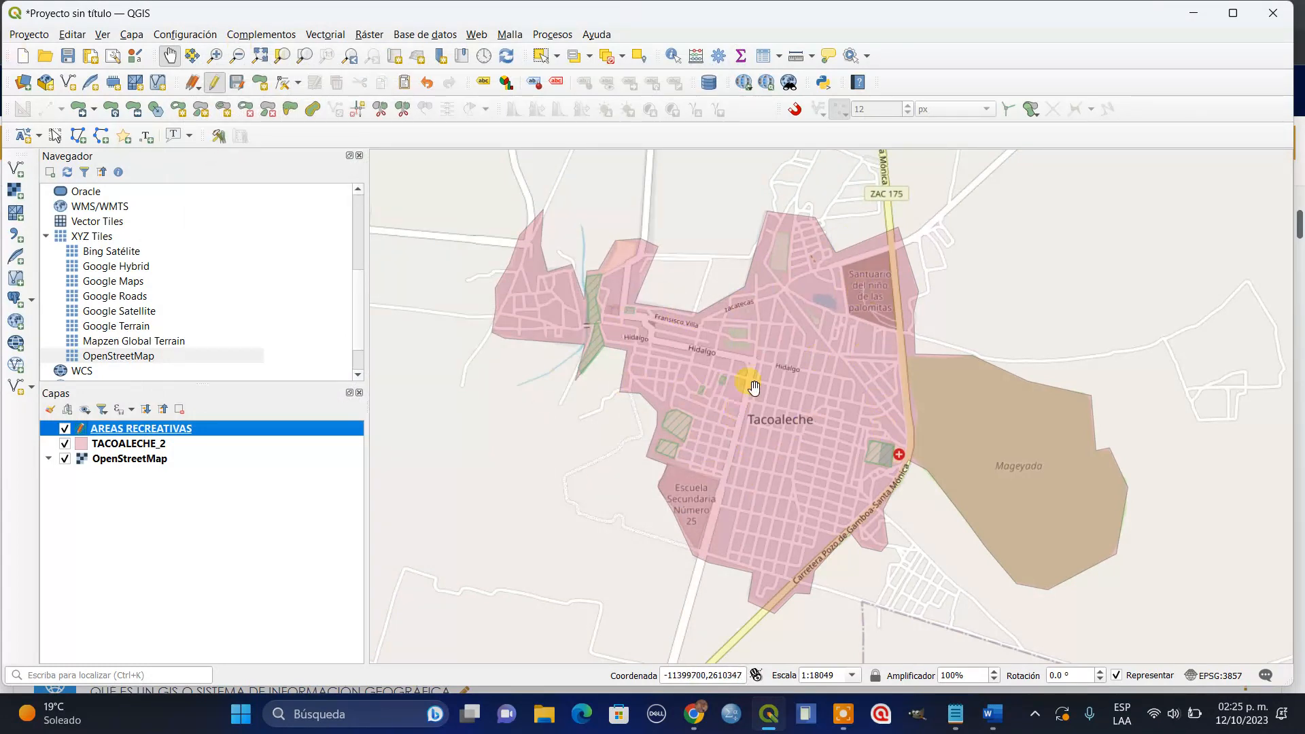
# Create a new shapefile layer with polygon geometry, saved as TEMPLOS in the TERRITORIO folder.
pyautogui.scroll(1, 750, 383)
pyautogui.scroll(-1, 797, 336)
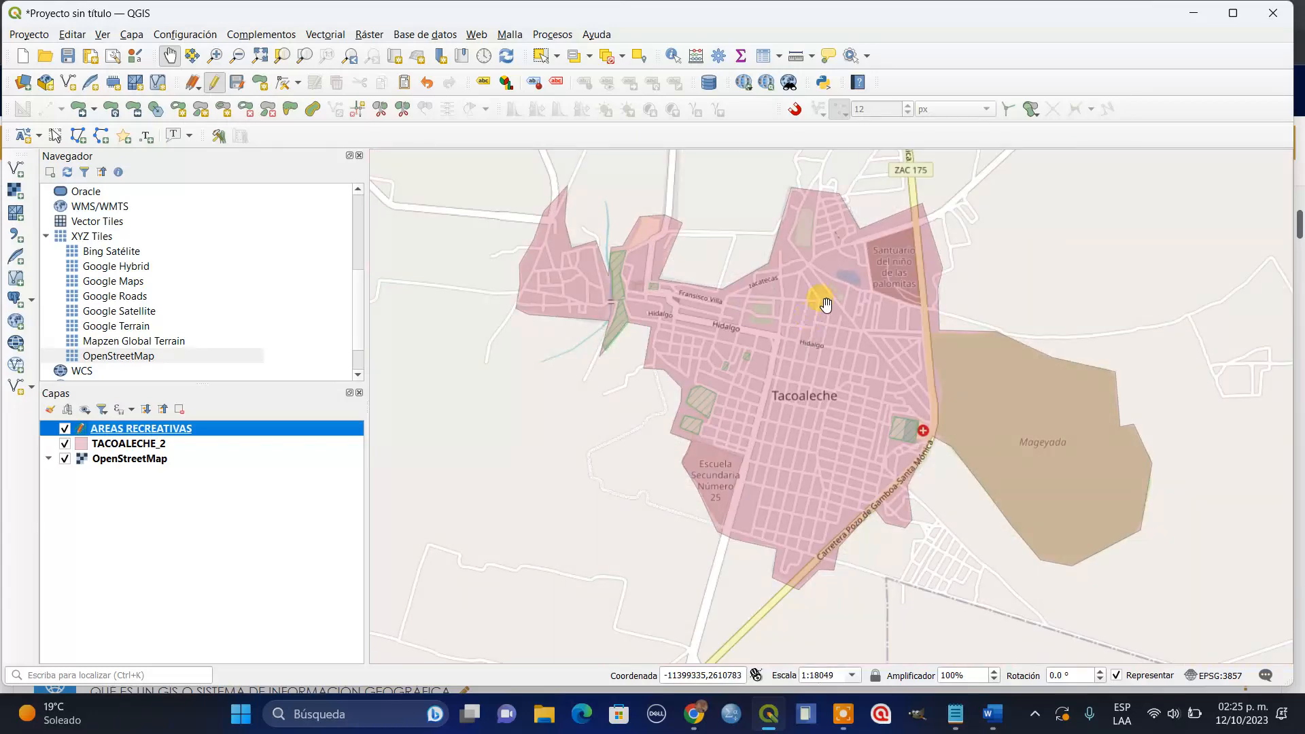
pyautogui.scroll(1, 792, 300)
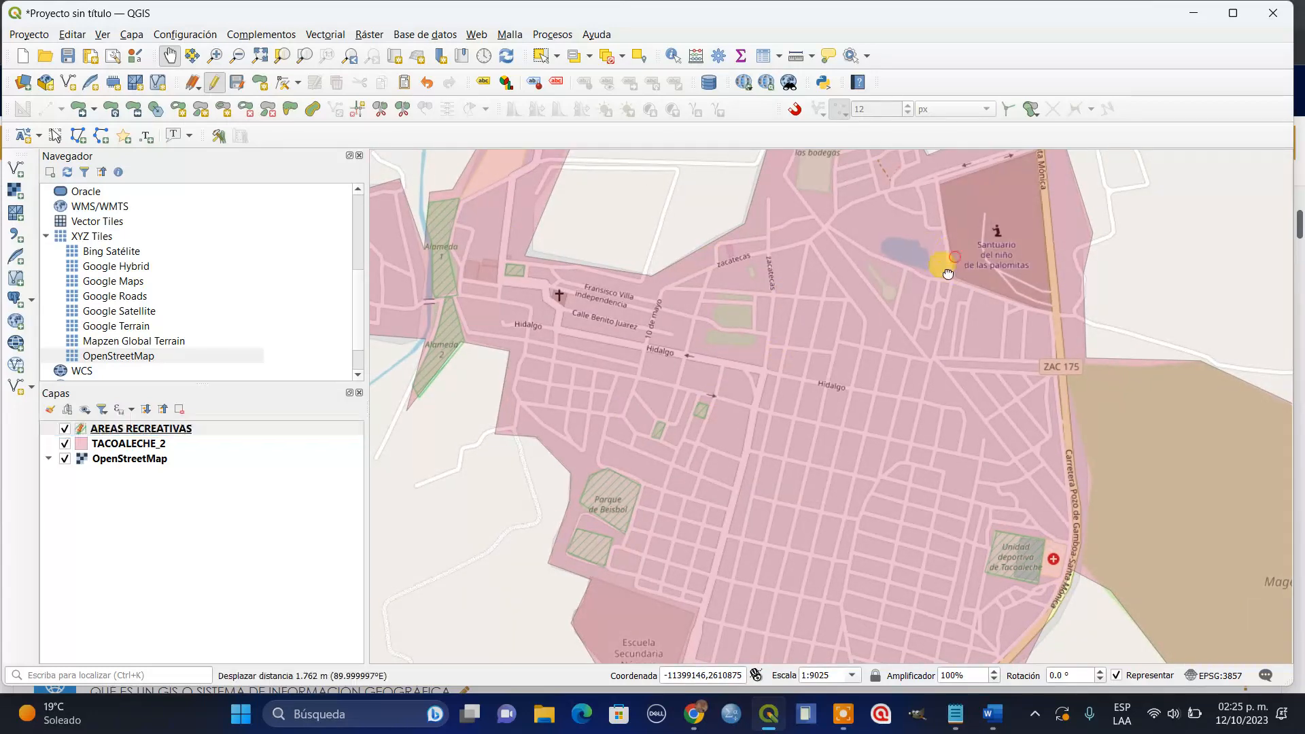
pyautogui.moveTo(938, 250); pyautogui.dragTo(884, 350)
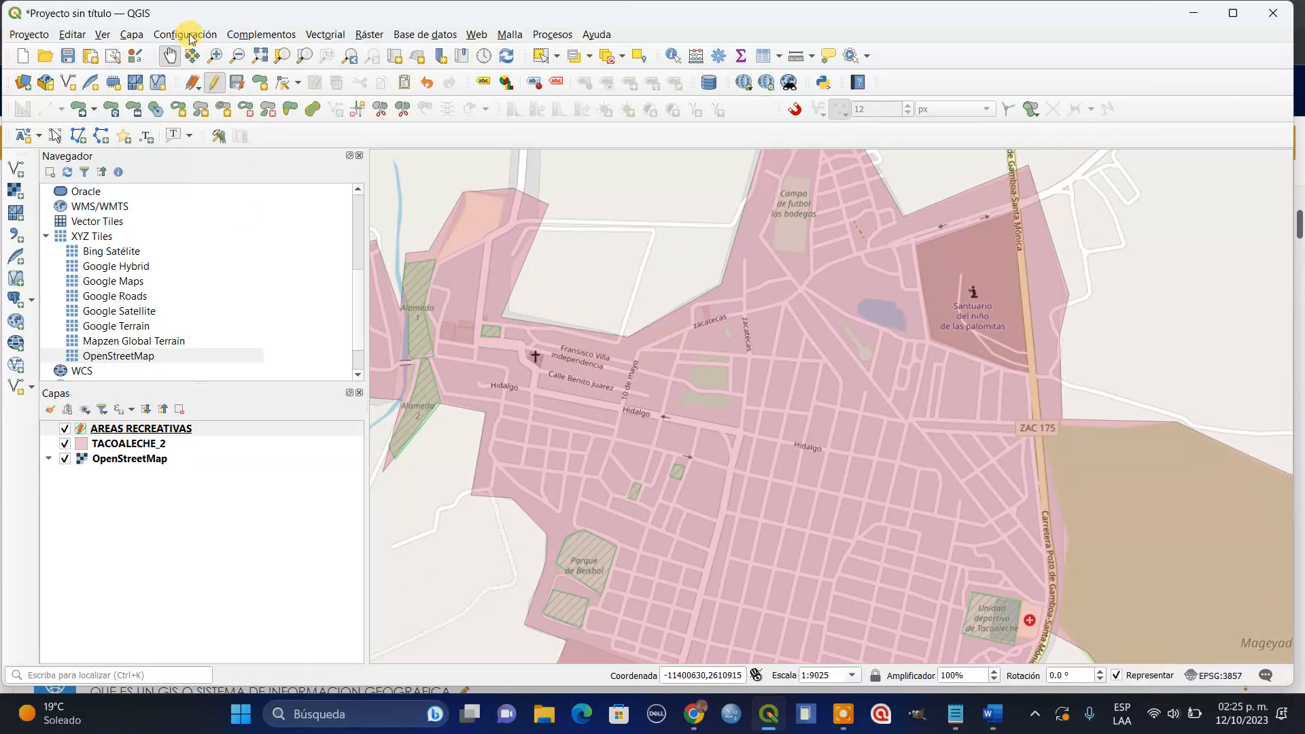
pyautogui.click(131, 34)
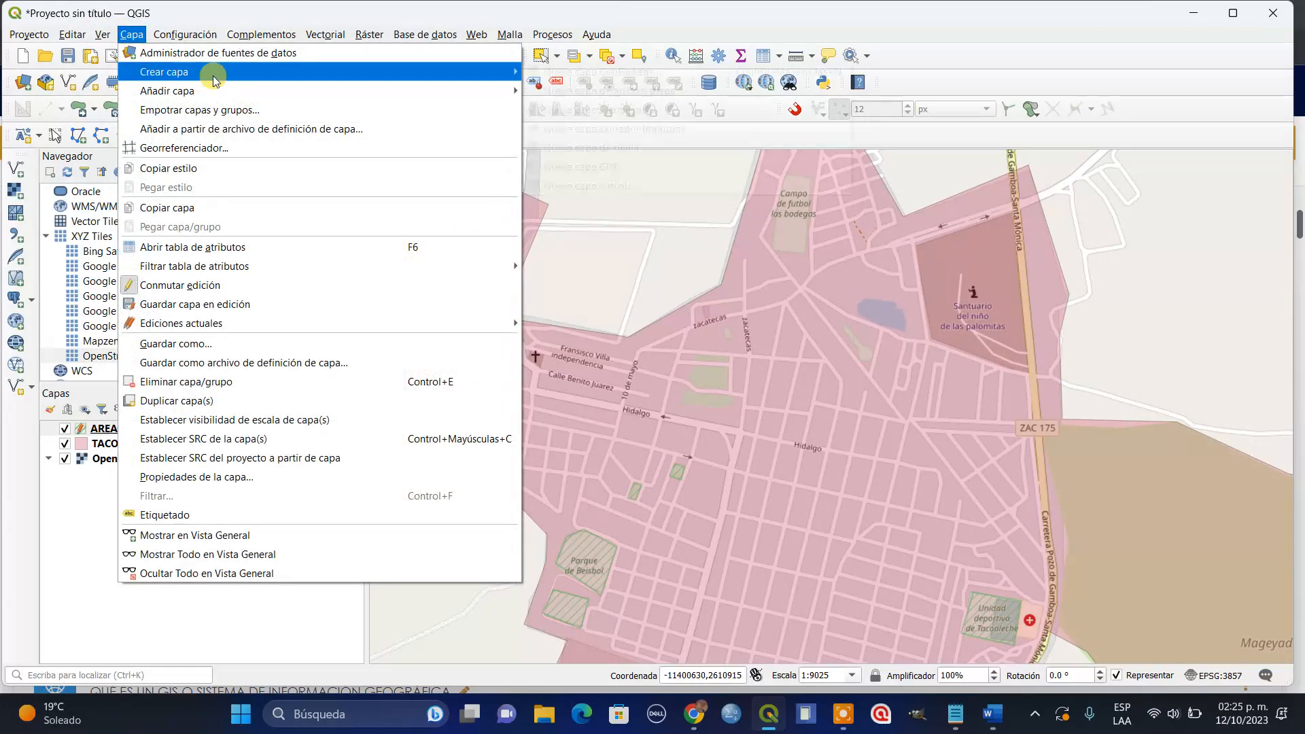
pyautogui.moveTo(257, 75)
pyautogui.click(598, 90)
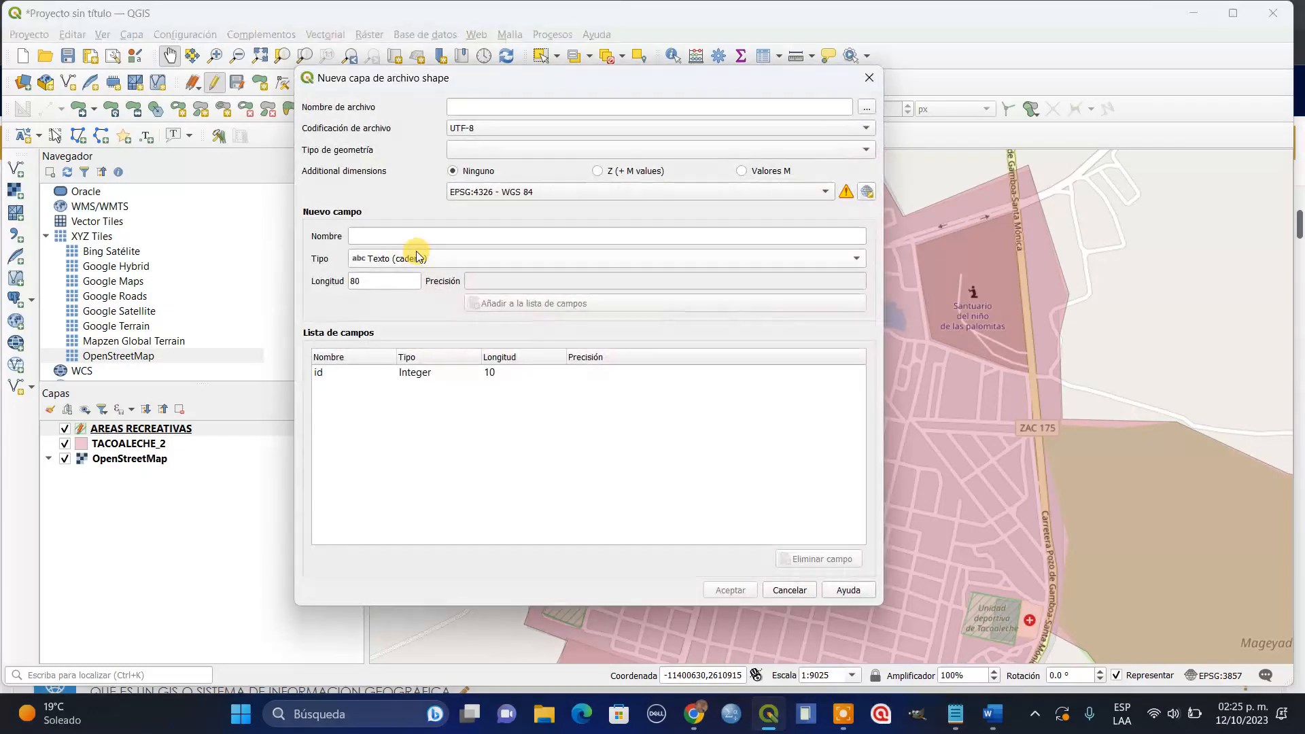
pyautogui.click(869, 107)
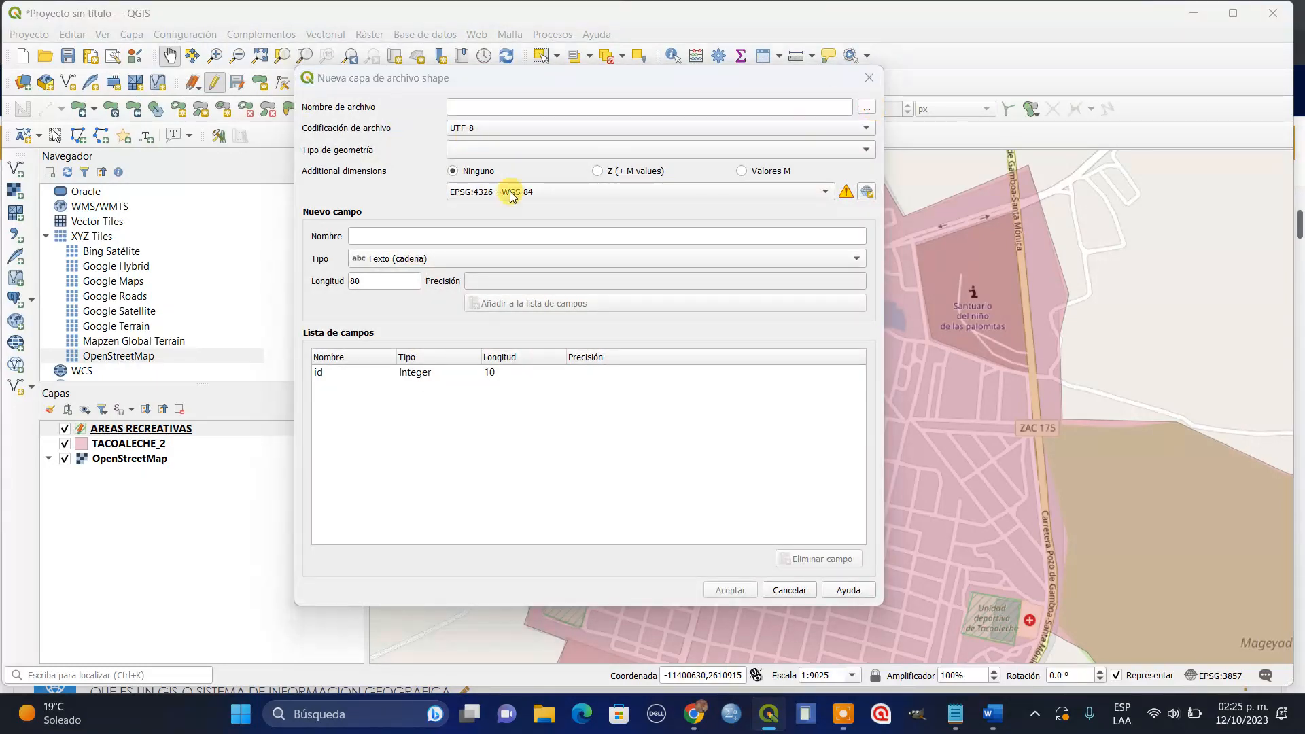
pyautogui.write('TEMPLOS')
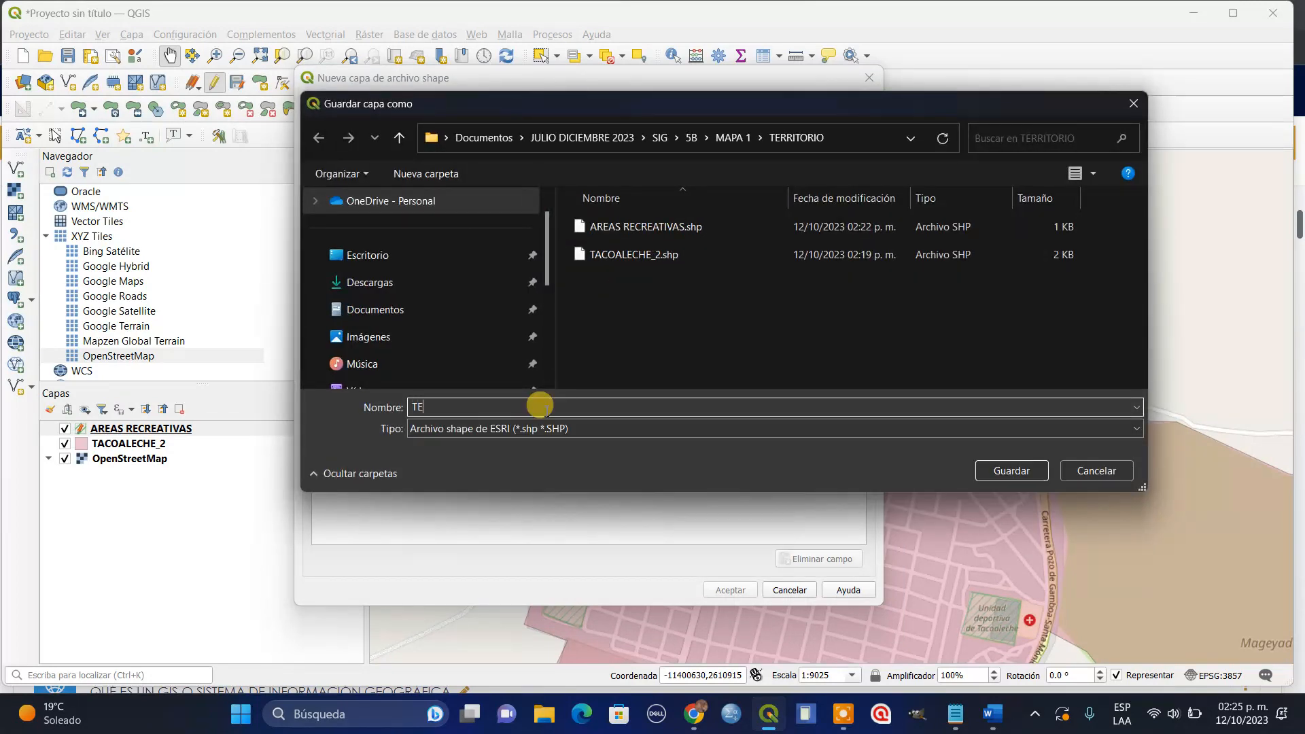
pyautogui.click(1034, 471)
pyautogui.click(508, 151)
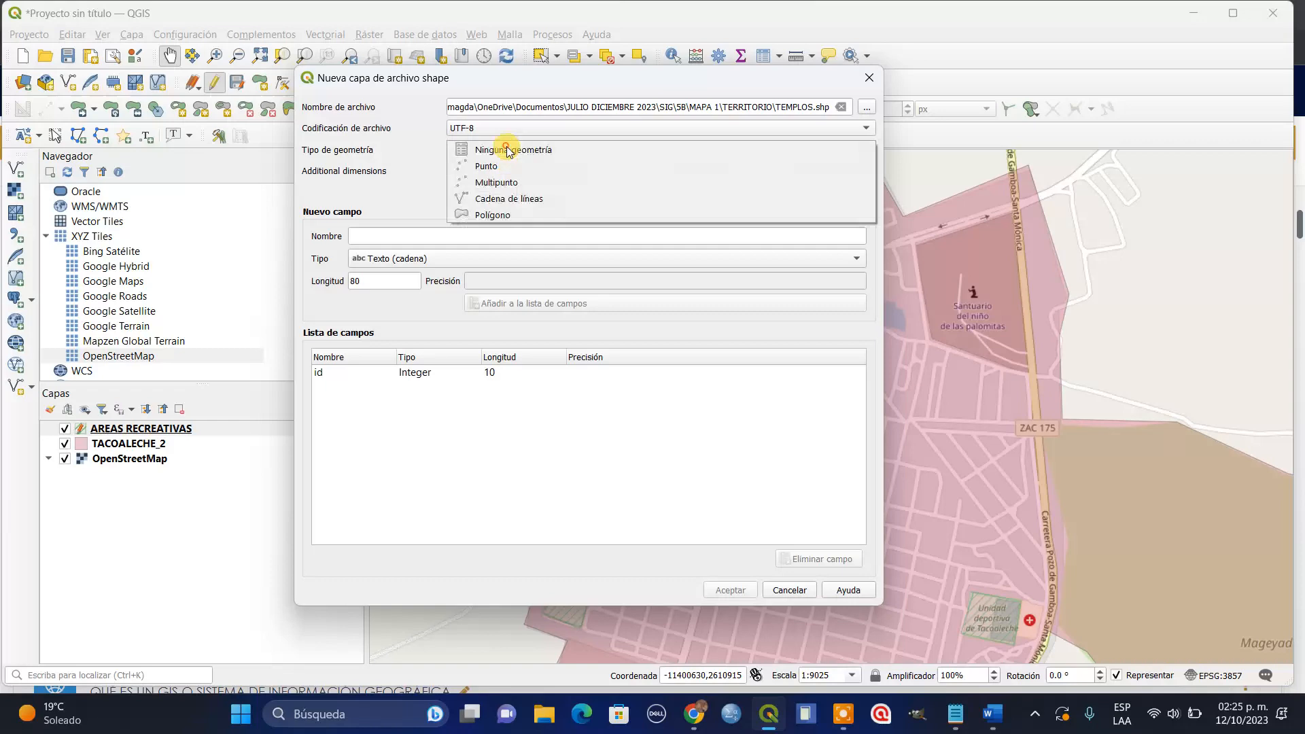
pyautogui.click(504, 214)
pyautogui.click(731, 589)
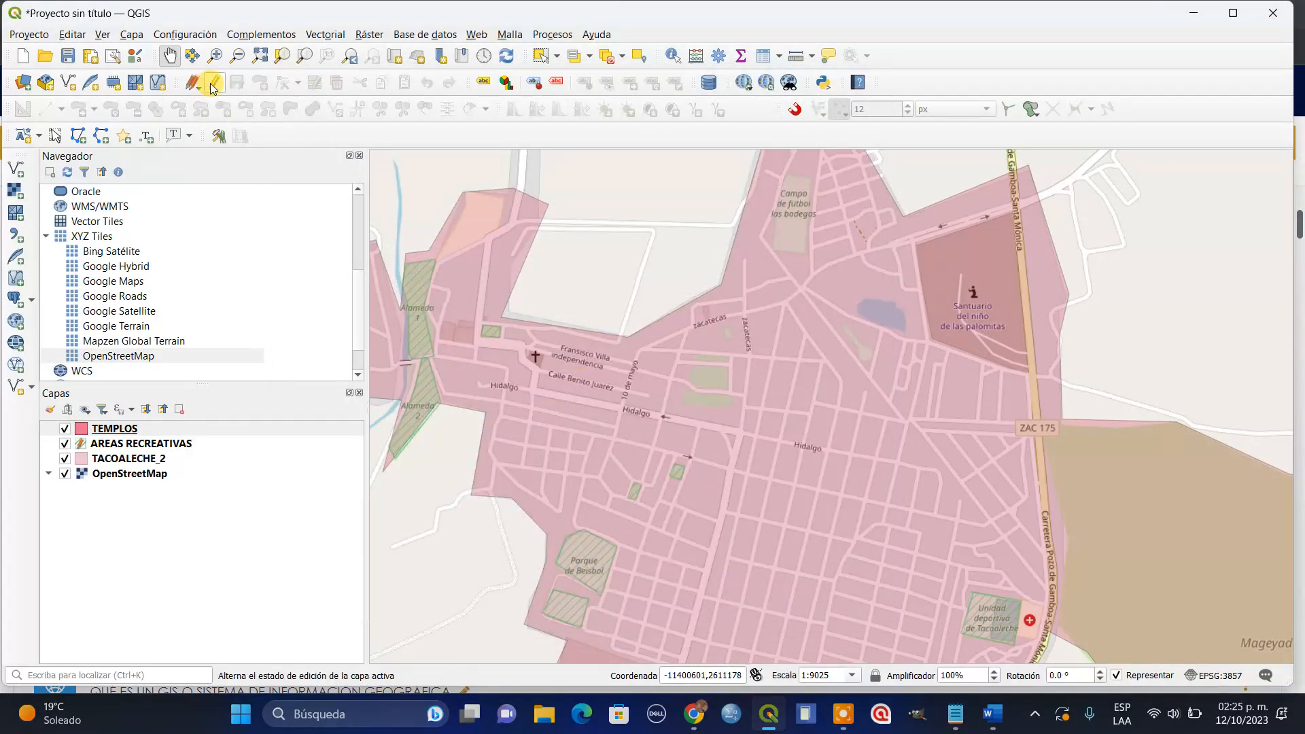
# Stop editing the AREAS RECREATIVAS layer and save its changes.
pyautogui.click(84, 448)
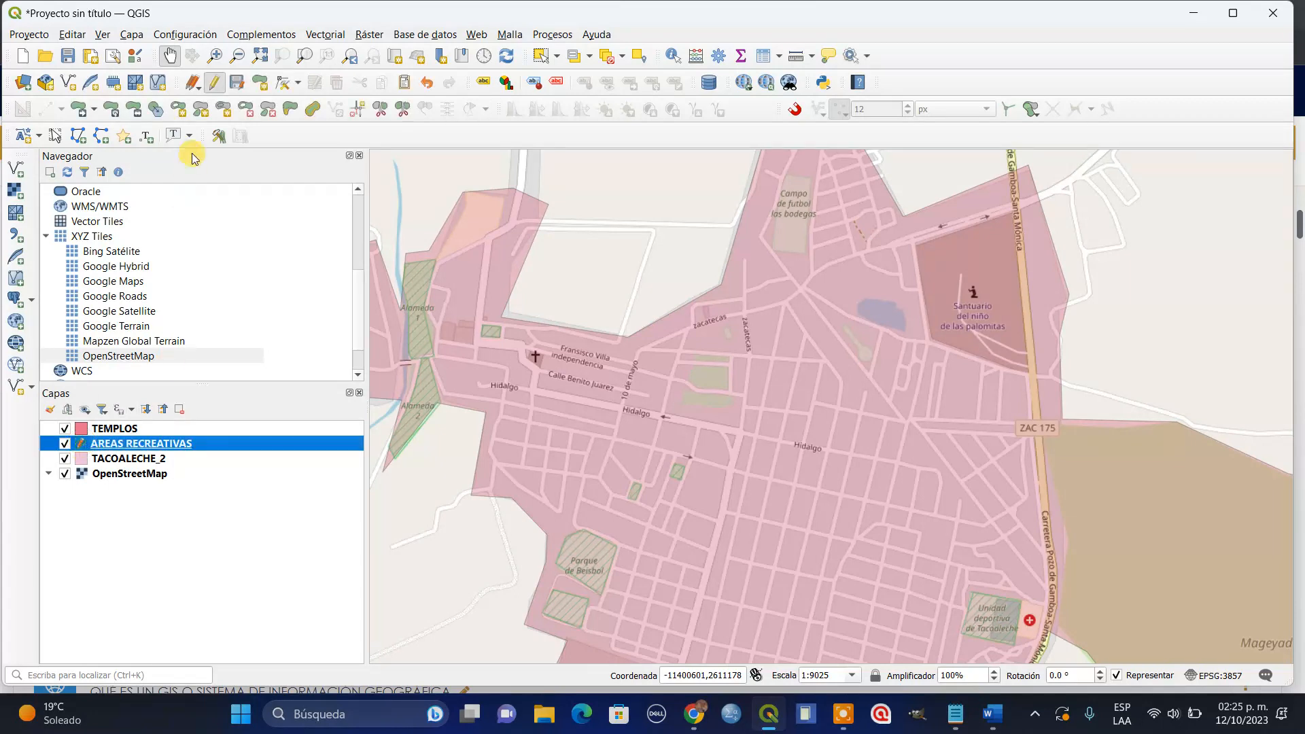
pyautogui.click(214, 82)
pyautogui.click(667, 366)
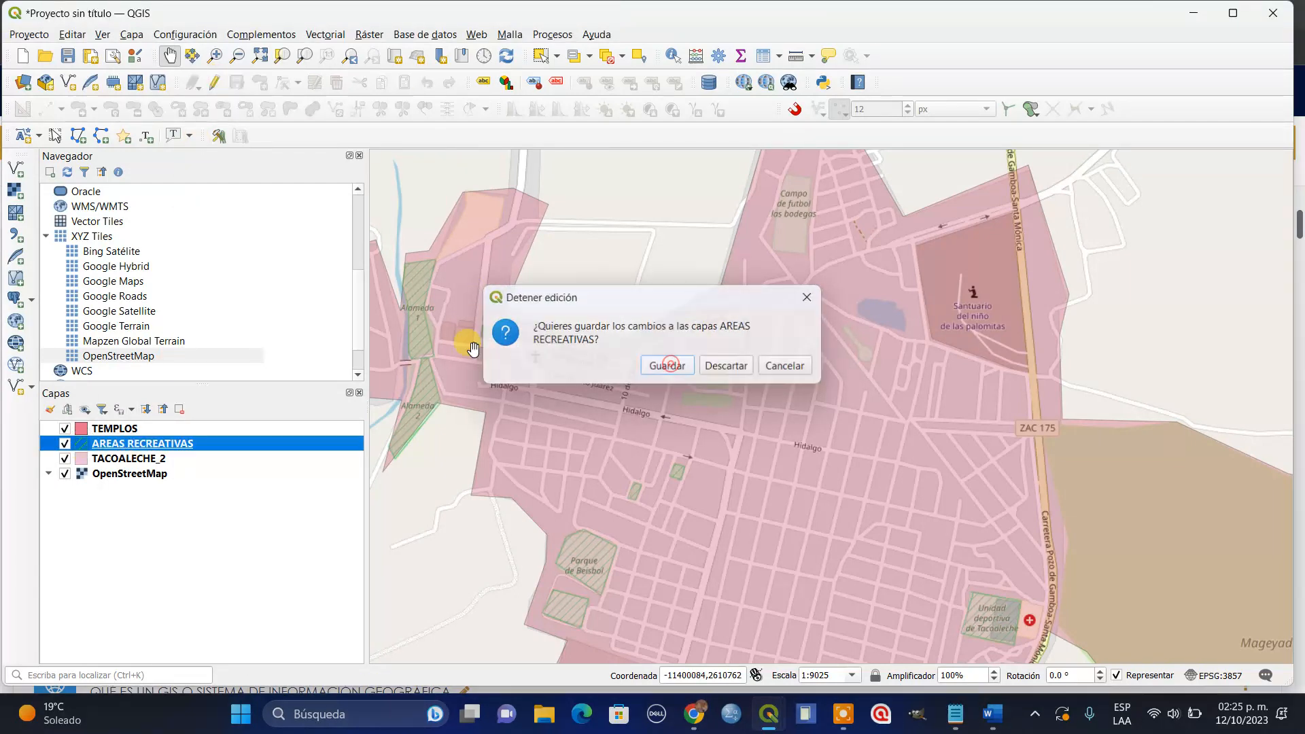
# Outline the Santuario del niño de las palomitas grounds as a polygon in the TEMPLOS layer, following its inner road, with id 1.
pyautogui.click(149, 429)
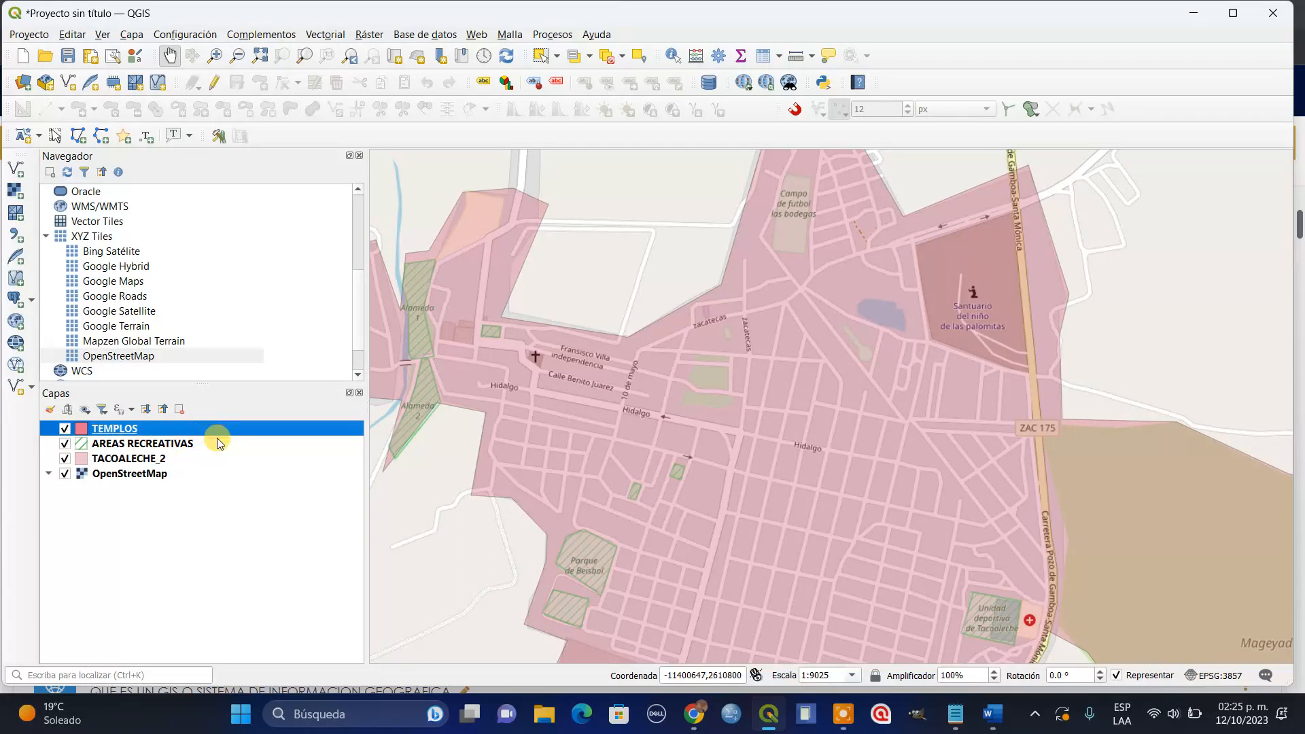
pyautogui.click(214, 82)
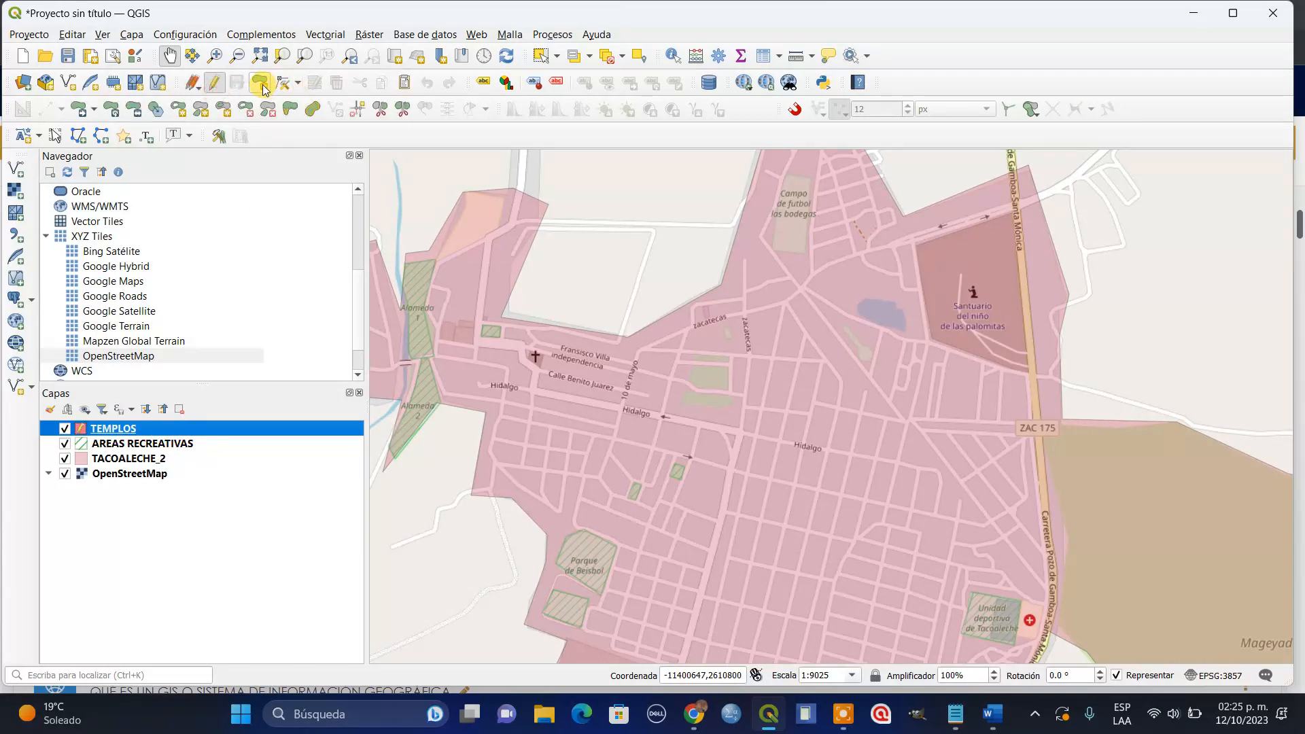
pyautogui.click(259, 84)
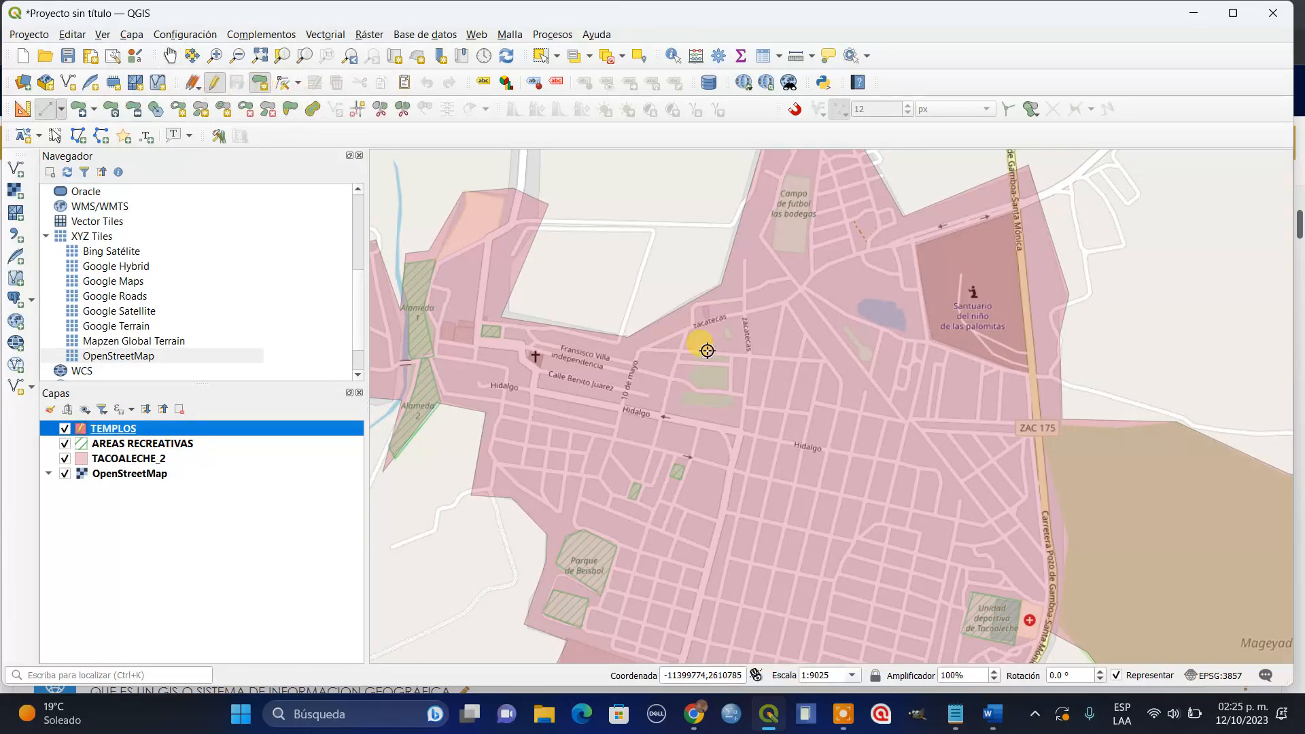
pyautogui.click(921, 241)
pyautogui.click(1013, 210)
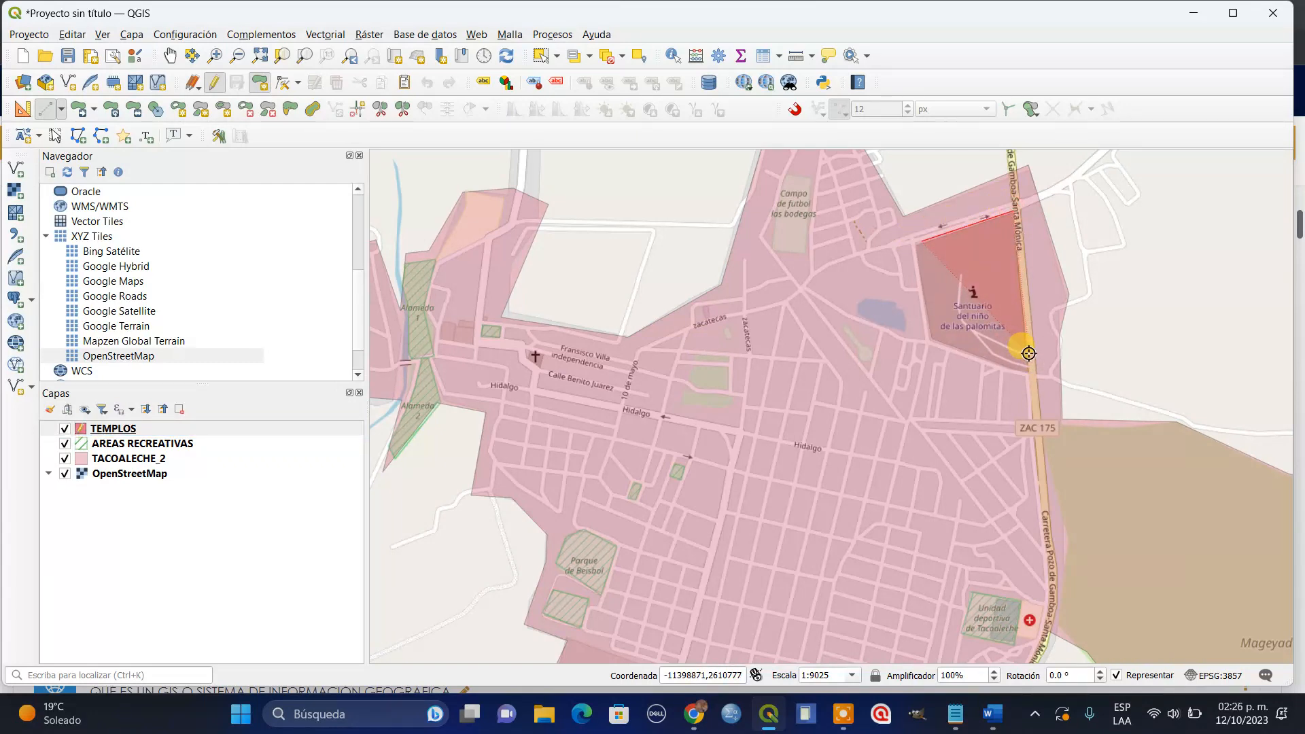
pyautogui.click(1011, 348)
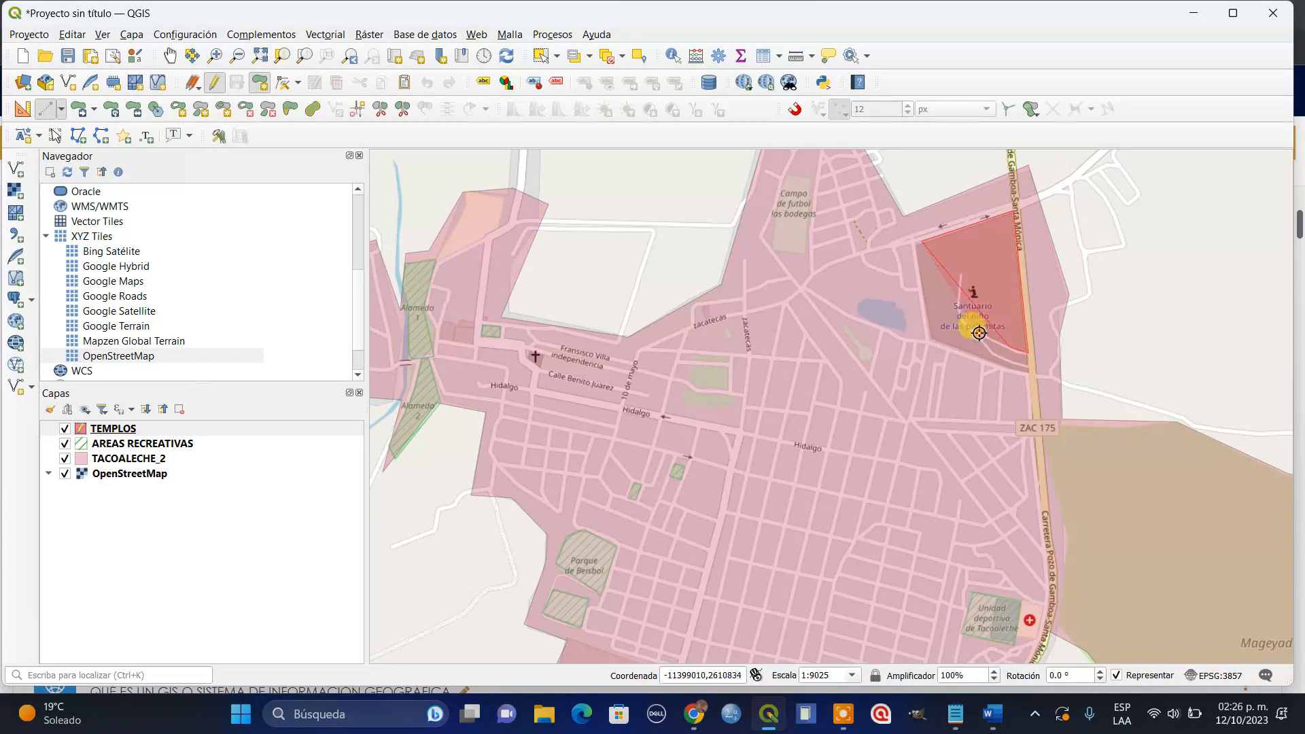
pyautogui.click(962, 274)
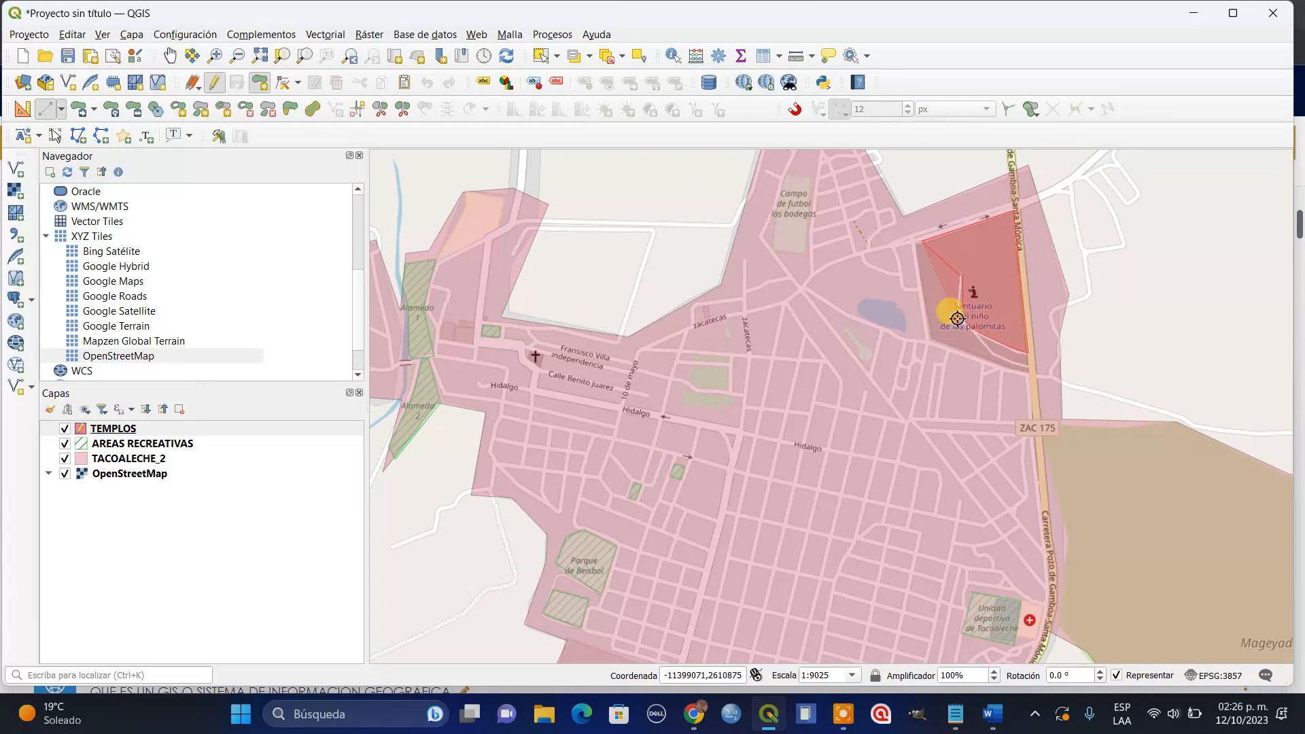
pyautogui.click(986, 352)
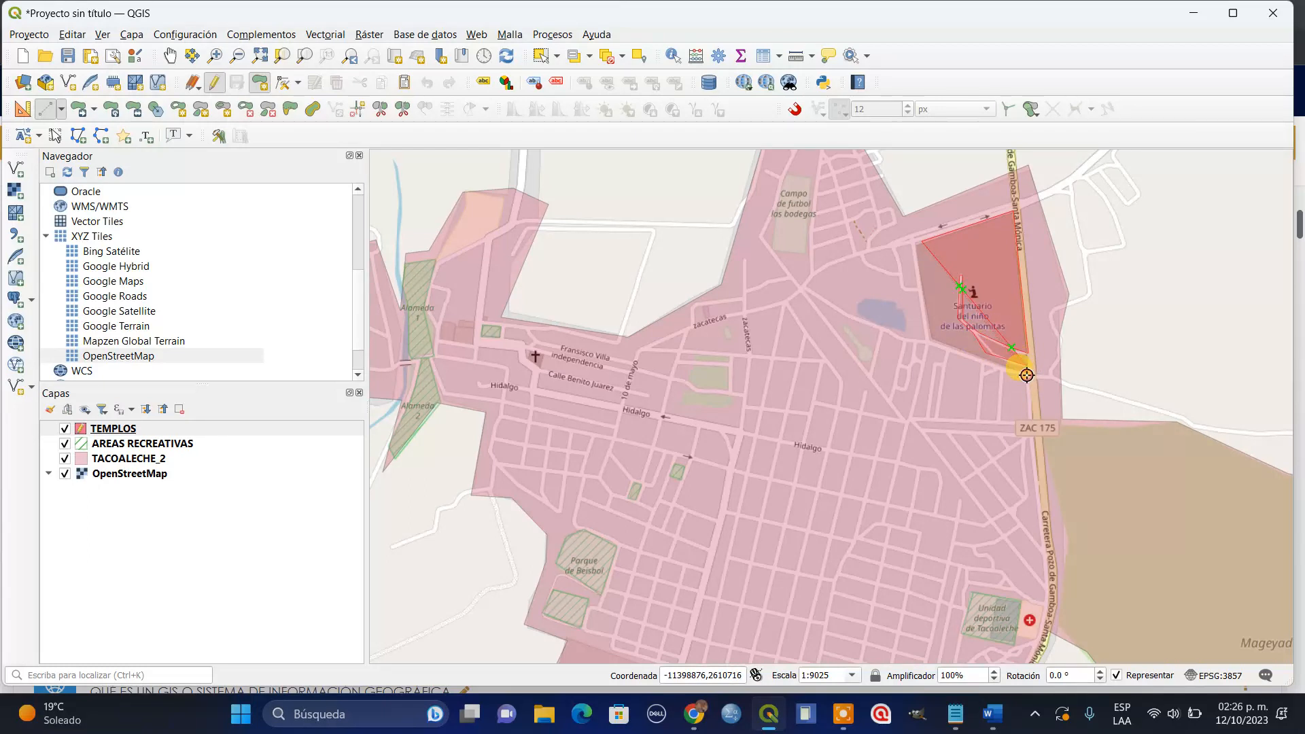
pyautogui.click(1026, 376)
pyautogui.click(929, 338)
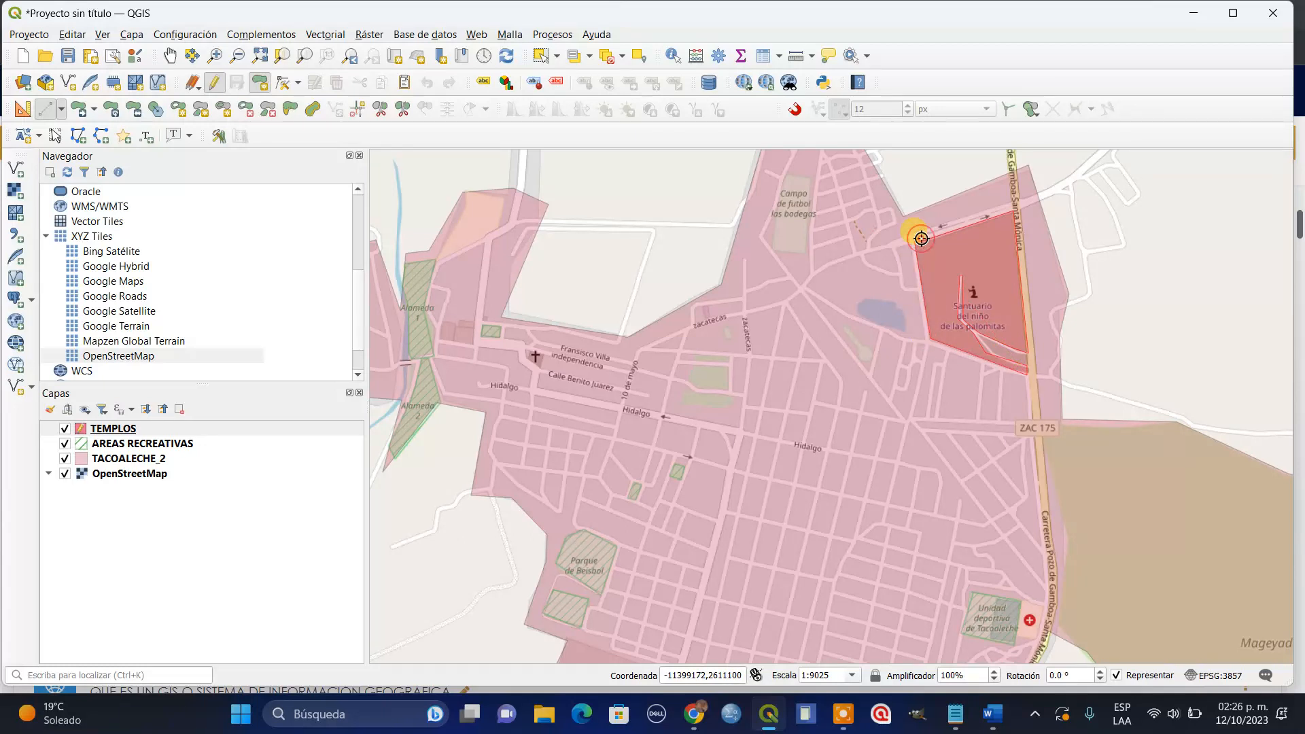
pyautogui.rightClick(920, 239)
pyautogui.click(435, 376)
pyautogui.write('1')
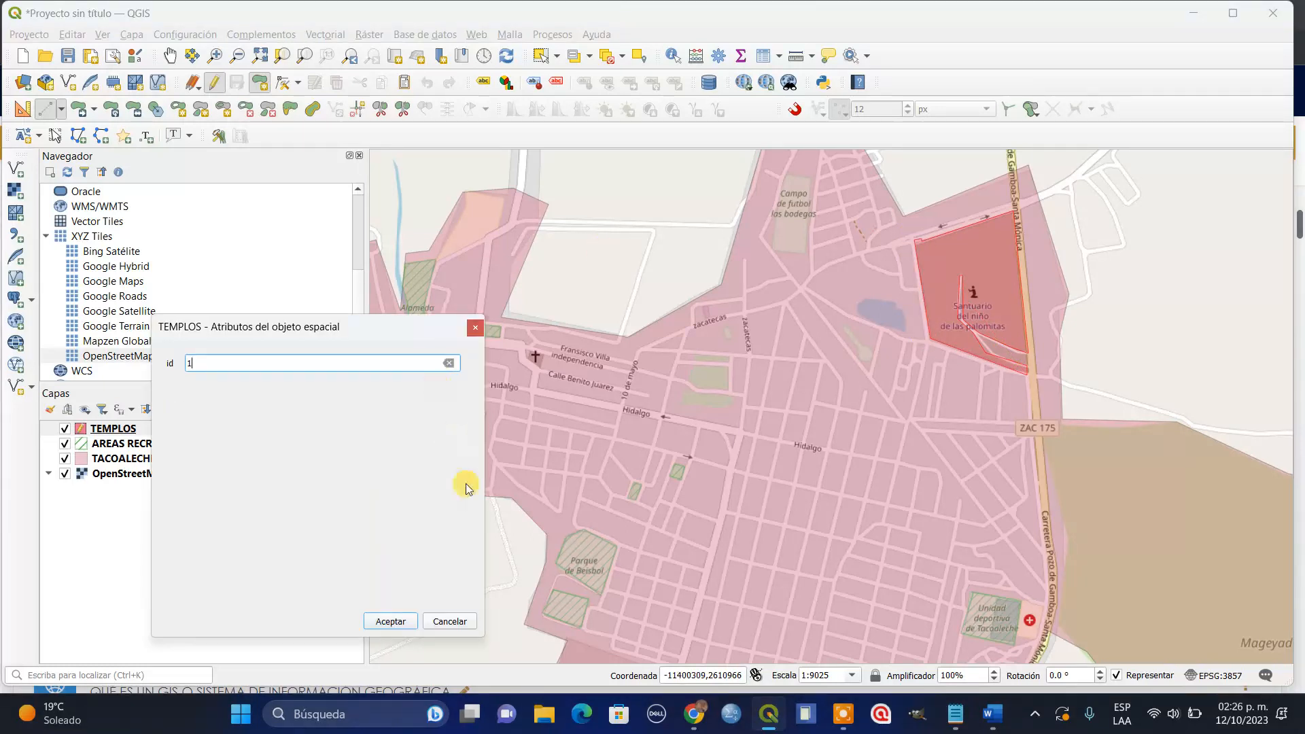
pyautogui.click(408, 623)
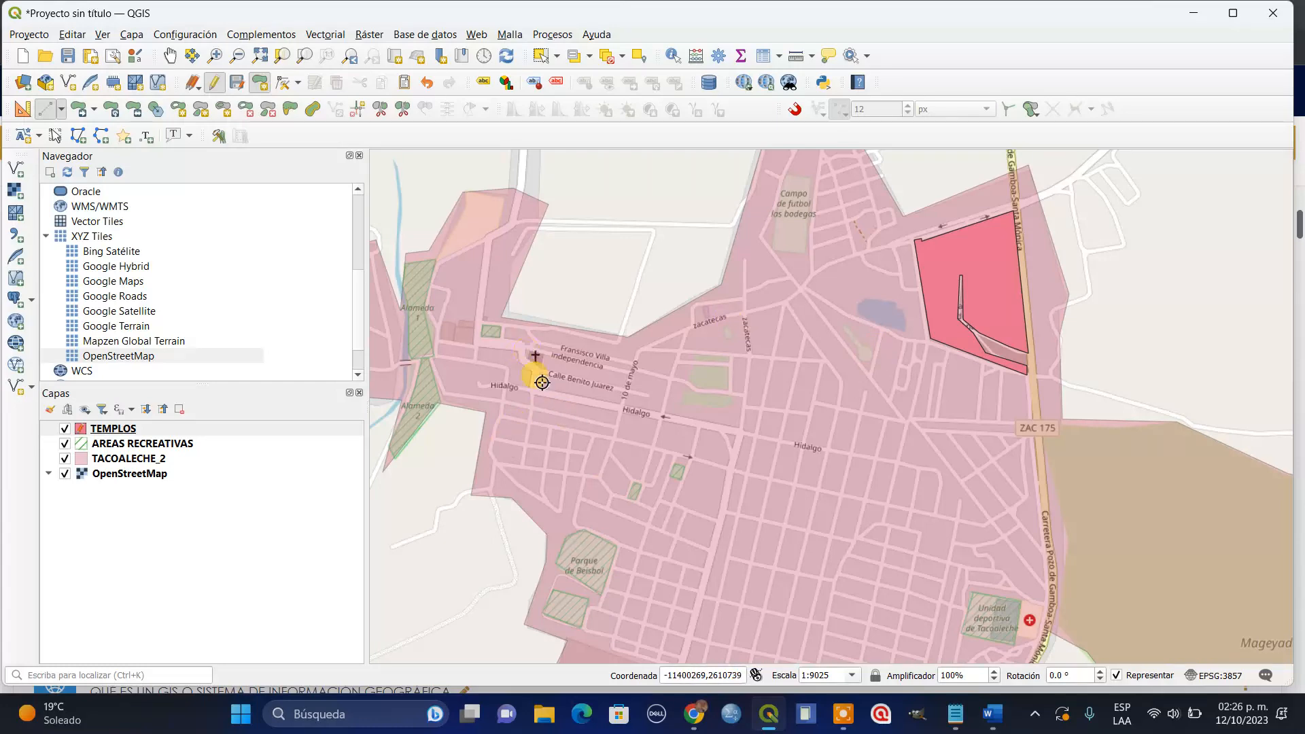
# Outline the Templo Parroquial Nuestra Señora Del Refugio block as a polygon in the TEMPLOS layer, with id 1.
pyautogui.scroll(1, 542, 383)
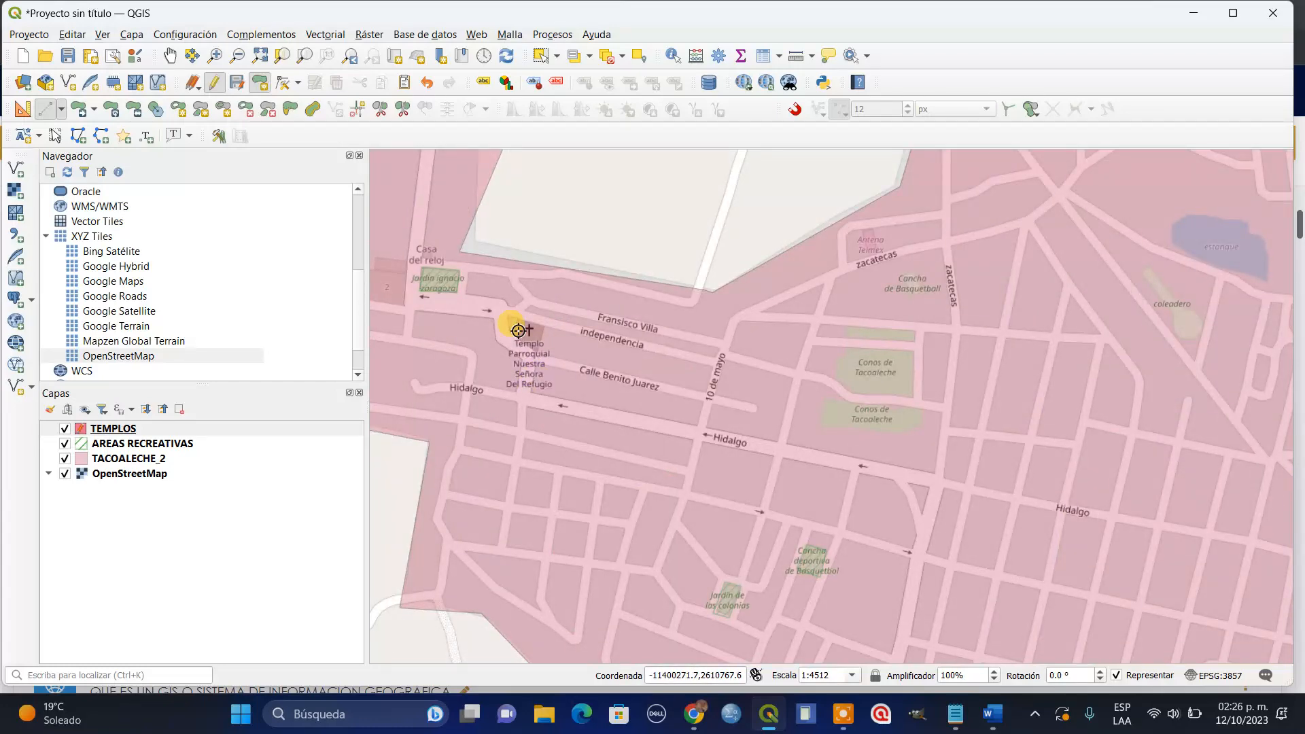
pyautogui.scroll(1, 519, 331)
pyautogui.click(518, 301)
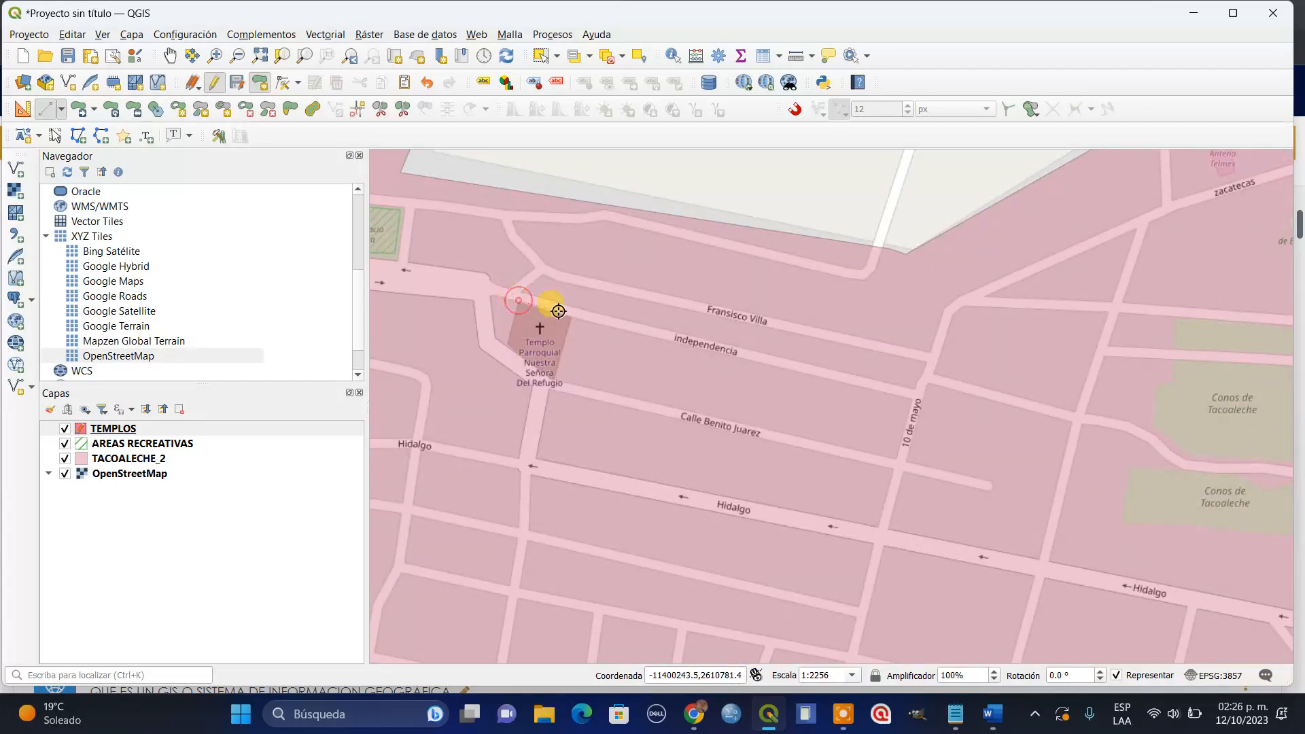
pyautogui.click(570, 316)
pyautogui.click(553, 381)
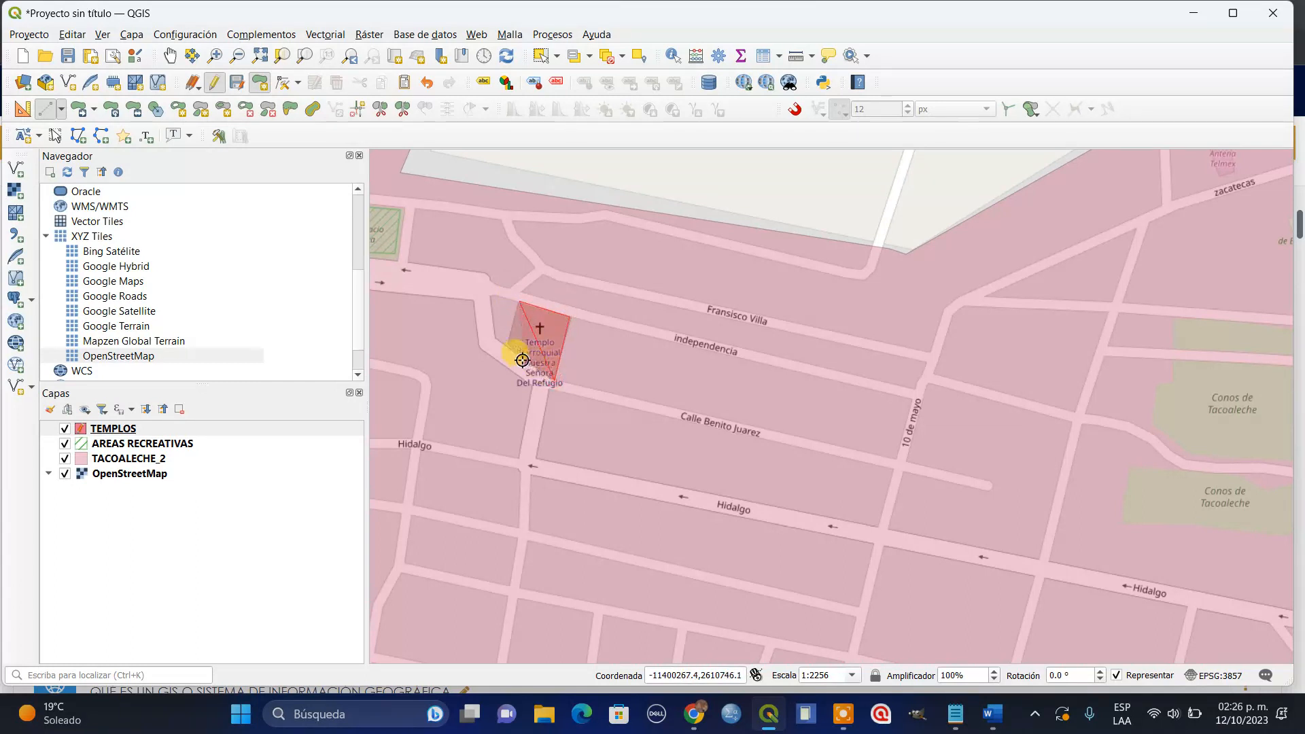
pyautogui.click(503, 344)
pyautogui.rightClick(519, 302)
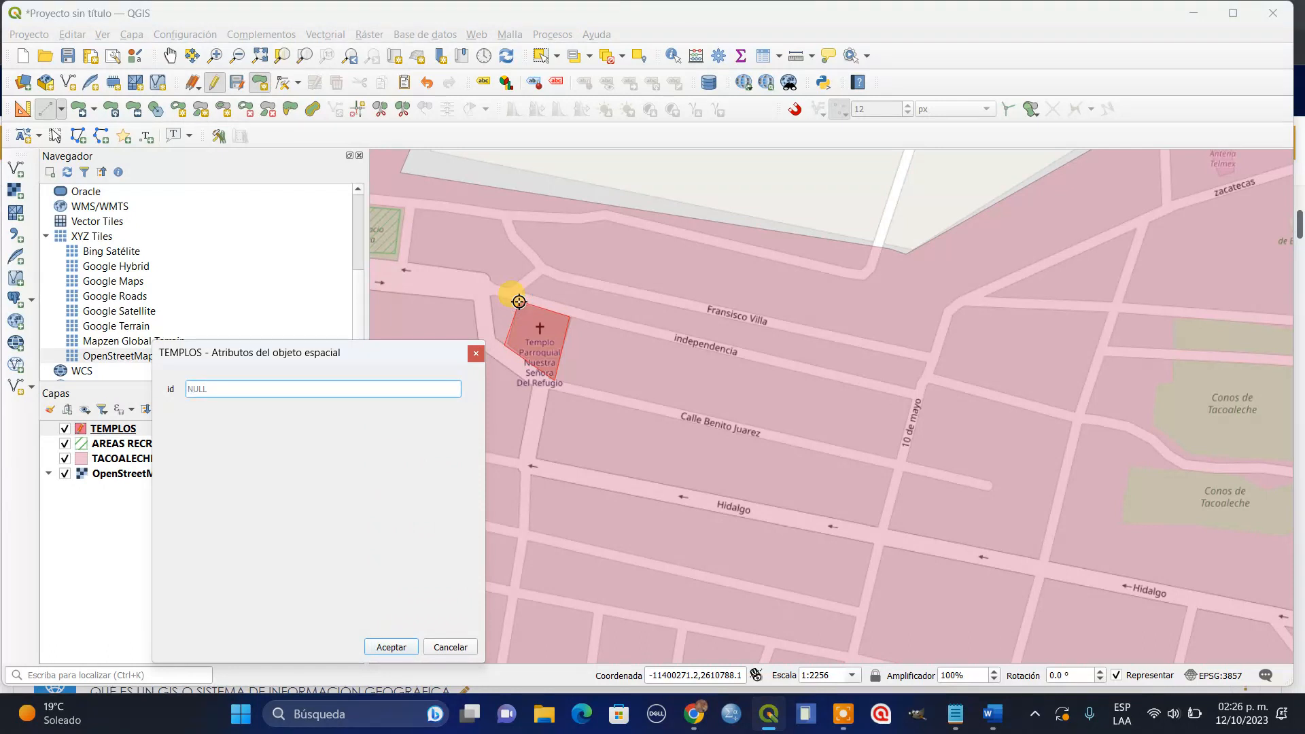
pyautogui.write('1')
pyautogui.click(389, 646)
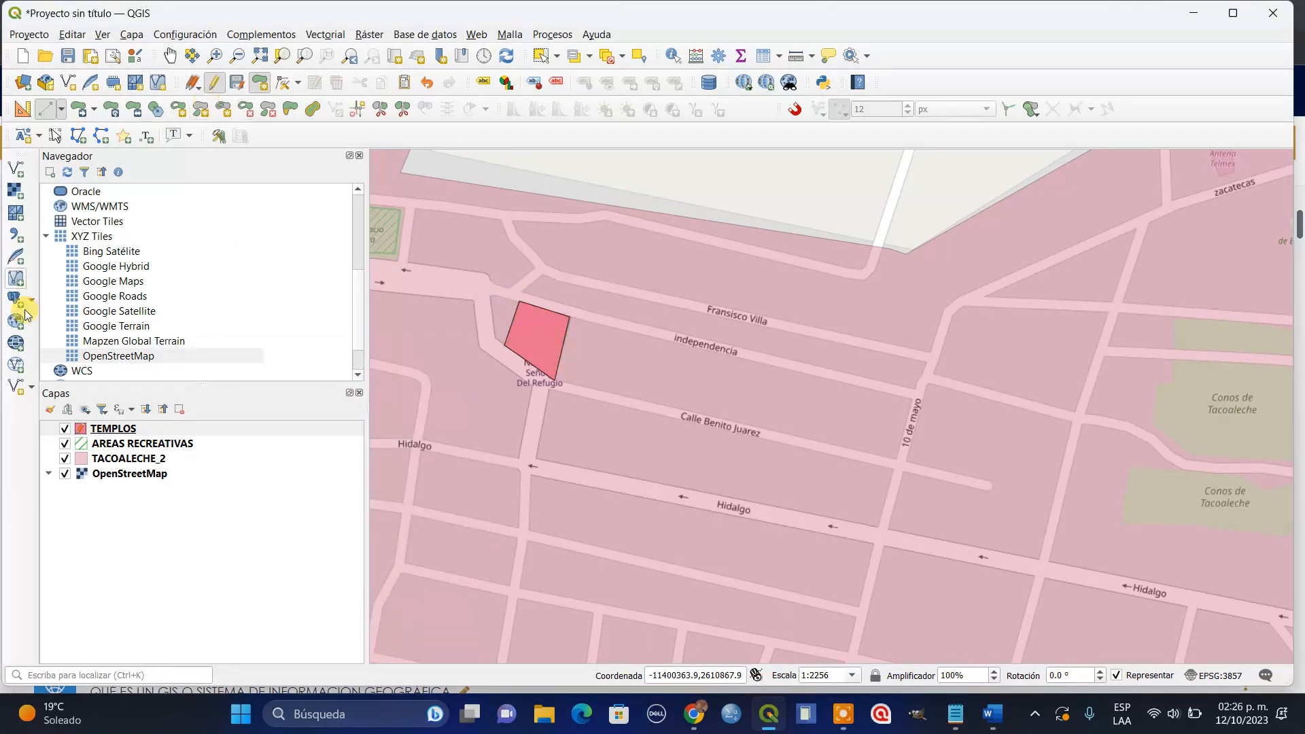
# Stop editing the TEMPLOS layer and save its changes.
pyautogui.click(191, 87)
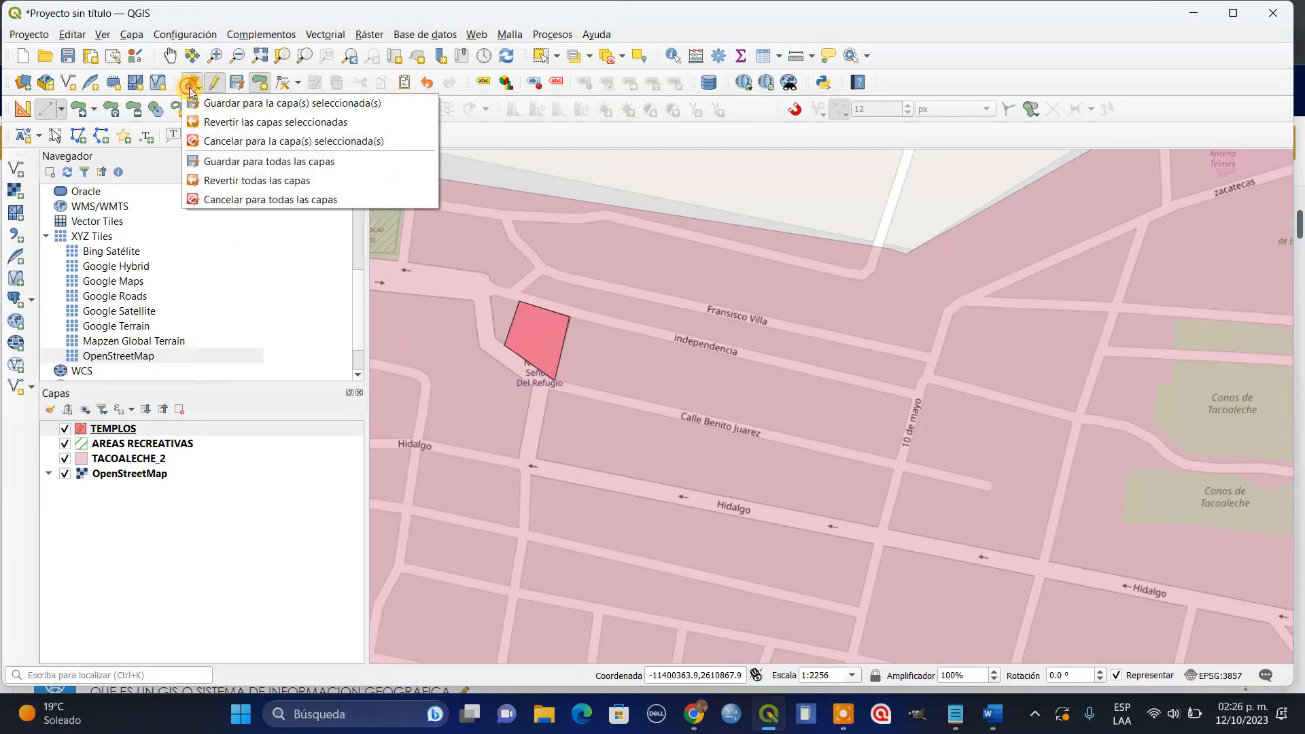
pyautogui.click(215, 82)
pyautogui.click(629, 363)
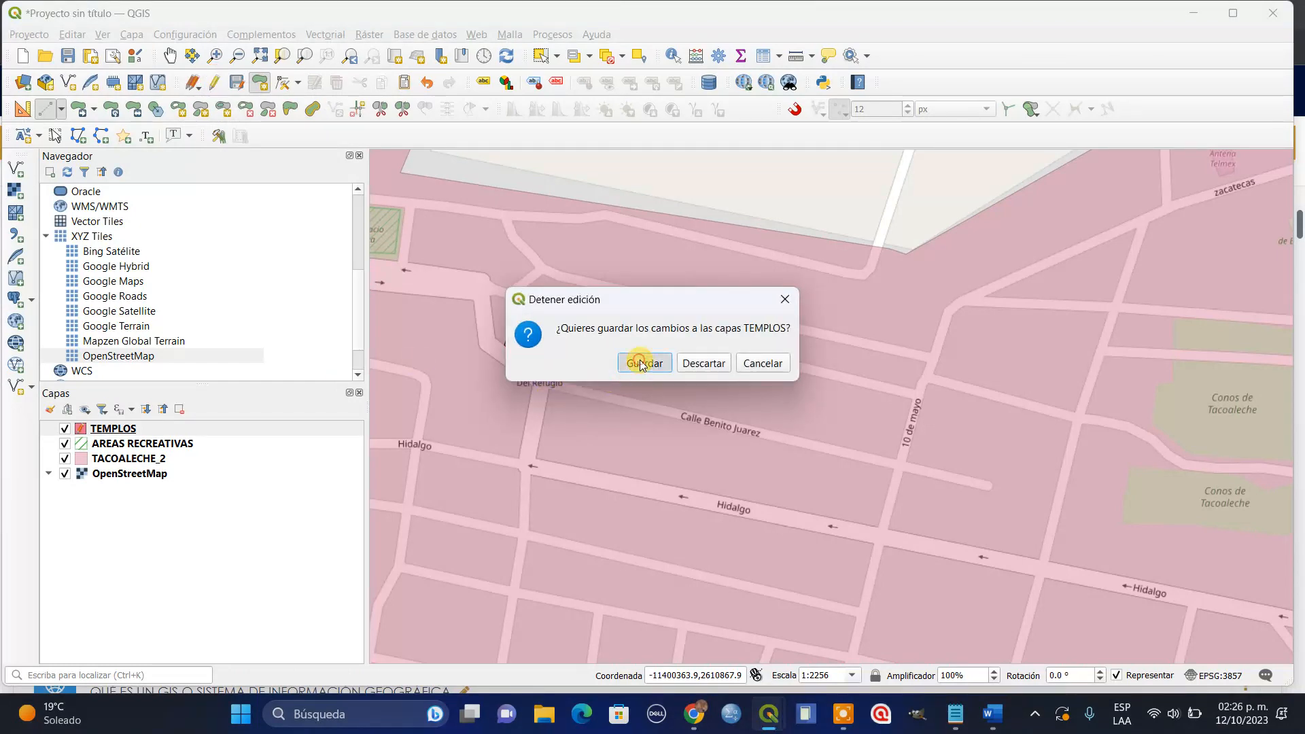
# Style the TEMPLOS layer with a light orange fill at 34.6 % opacity.
pyautogui.rightClick(154, 434)
pyautogui.click(181, 422)
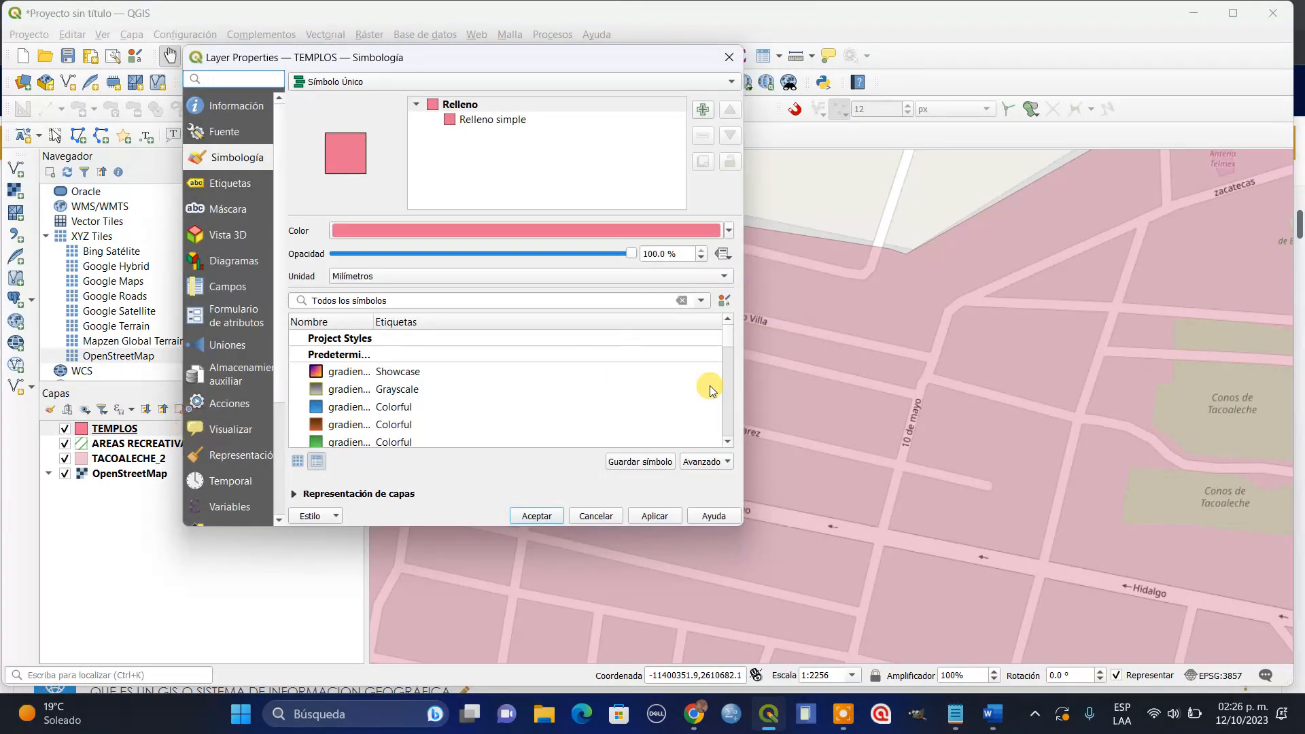
pyautogui.moveTo(728, 335)
pyautogui.mouseDown()
pyautogui.moveTo(725, 435)
pyautogui.moveTo(734, 325)
pyautogui.mouseUp()
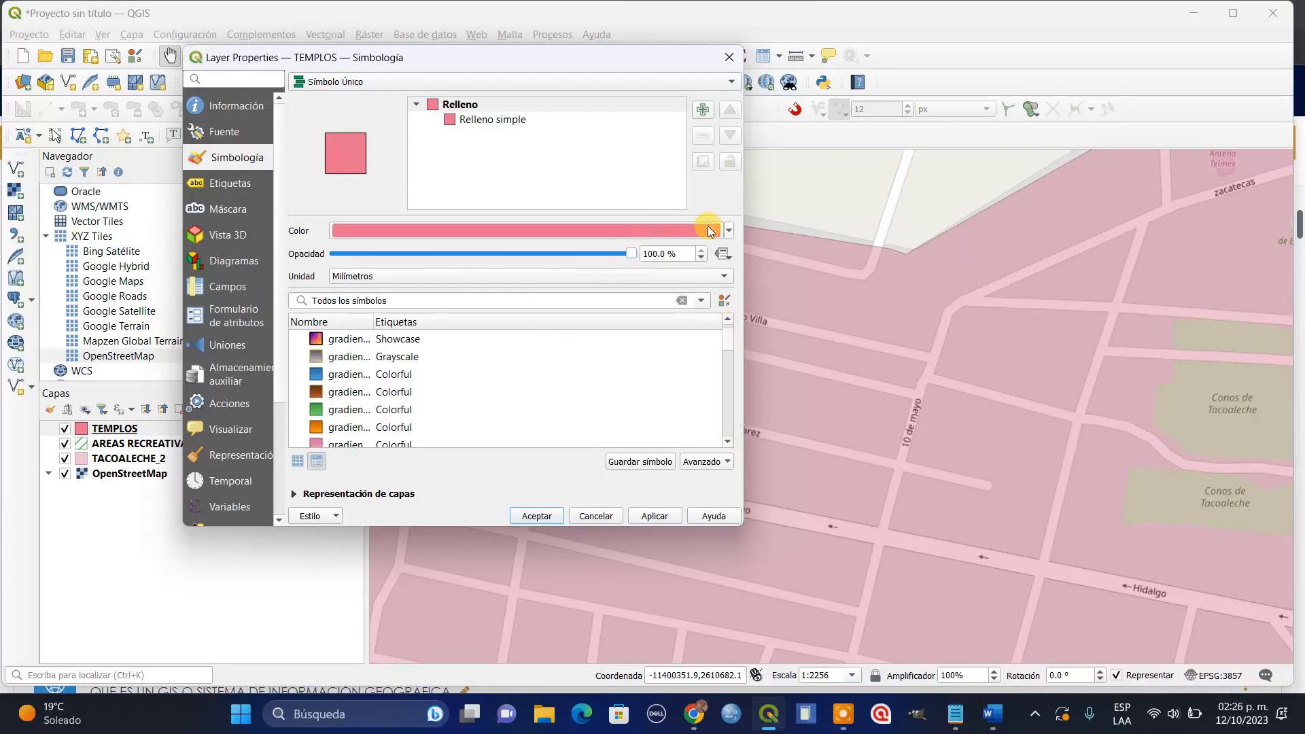
pyautogui.click(728, 231)
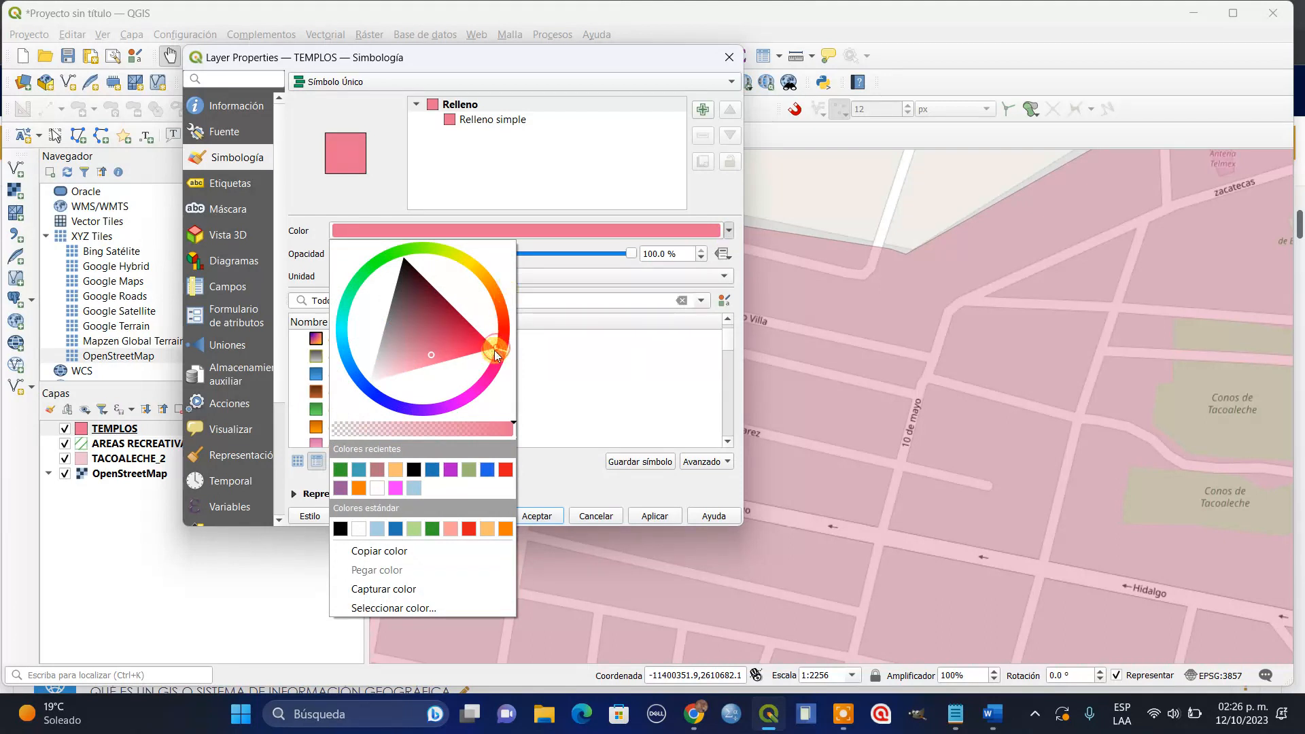
pyautogui.click(396, 470)
pyautogui.moveTo(624, 259); pyautogui.dragTo(439, 257)
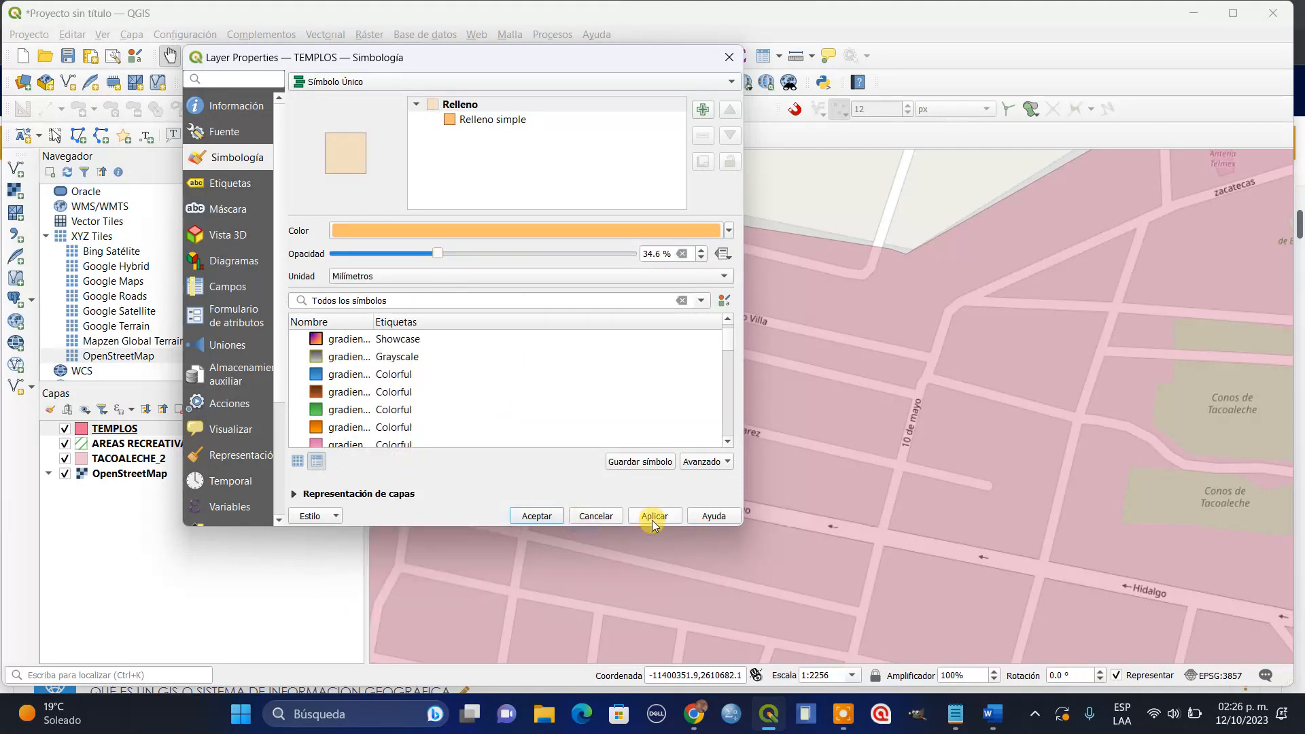
pyautogui.click(537, 516)
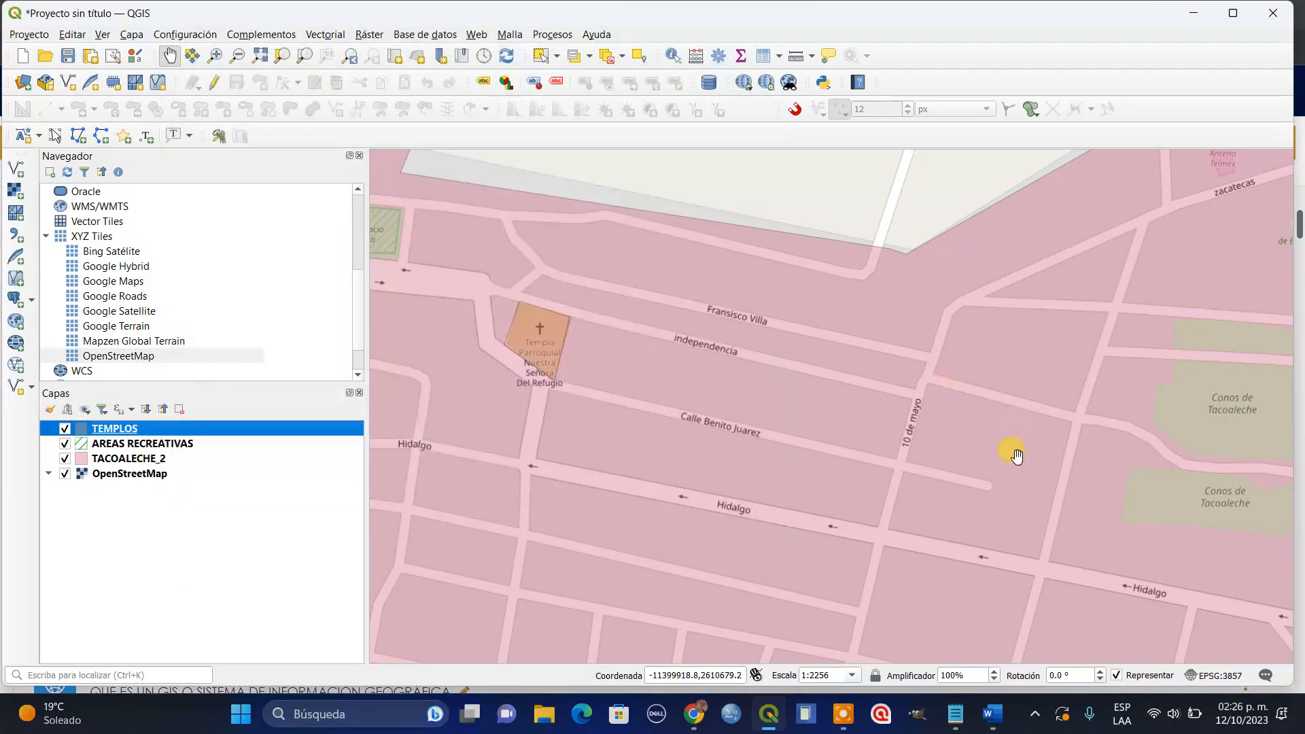
# Look over the town and its eastern side, as far as the Mageyada area, for further features to map.
pyautogui.scroll(-2, 958, 417)
pyautogui.moveTo(1017, 455); pyautogui.dragTo(961, 413)
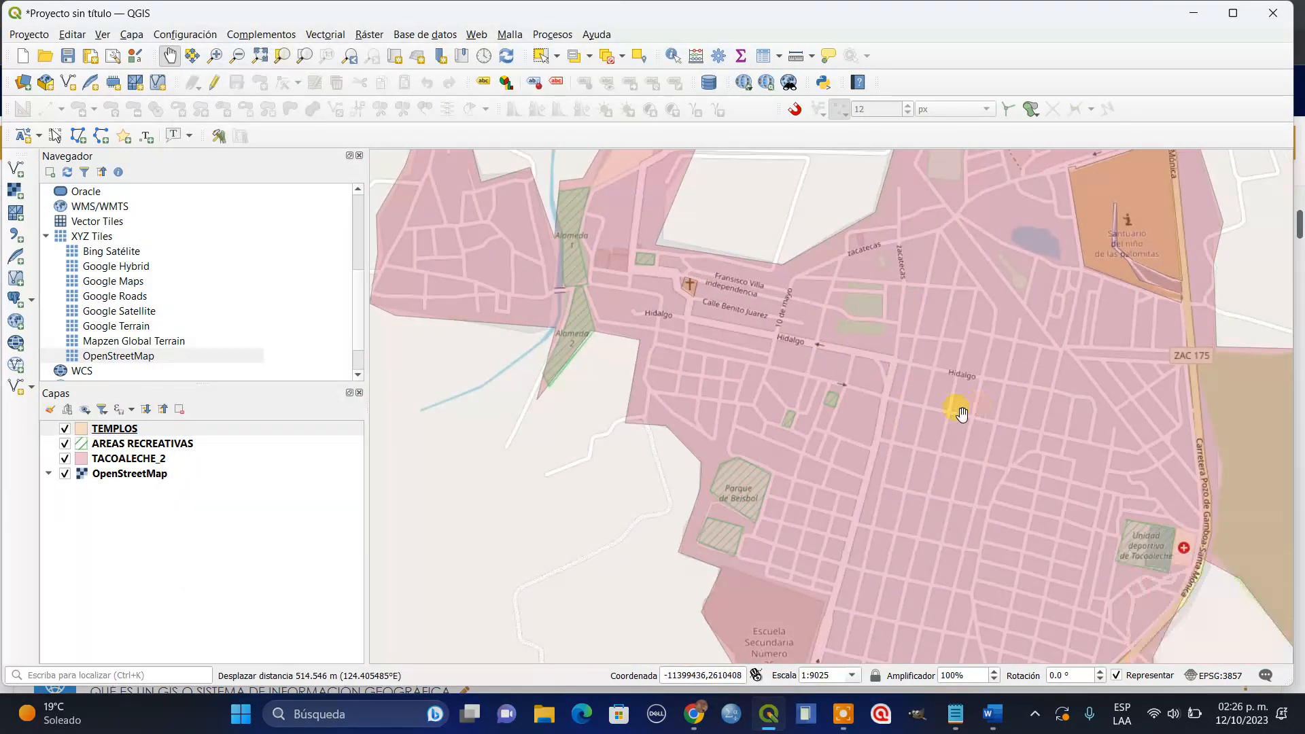
pyautogui.moveTo(962, 351); pyautogui.dragTo(930, 363)
pyautogui.scroll(-1, 930, 363)
pyautogui.scroll(1, 944, 423)
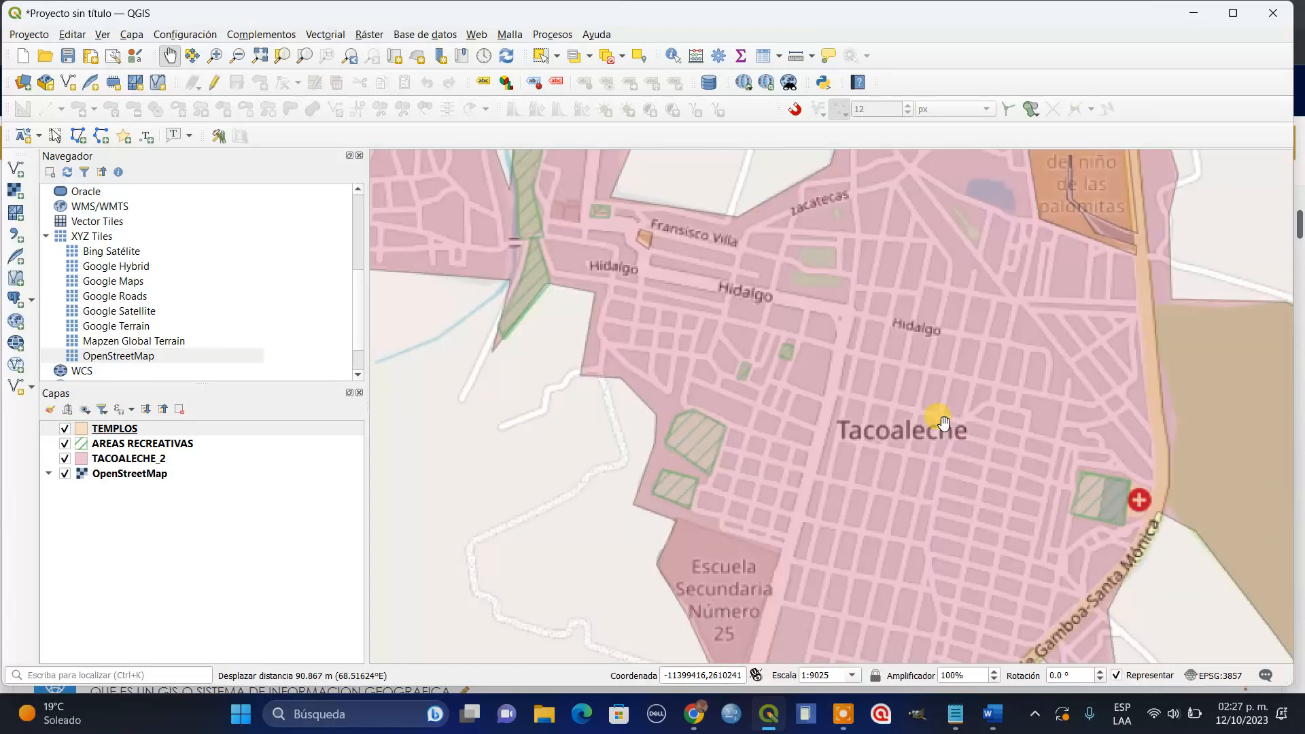
pyautogui.moveTo(1196, 438); pyautogui.dragTo(792, 369)
pyautogui.moveTo(923, 423); pyautogui.dragTo(836, 386)
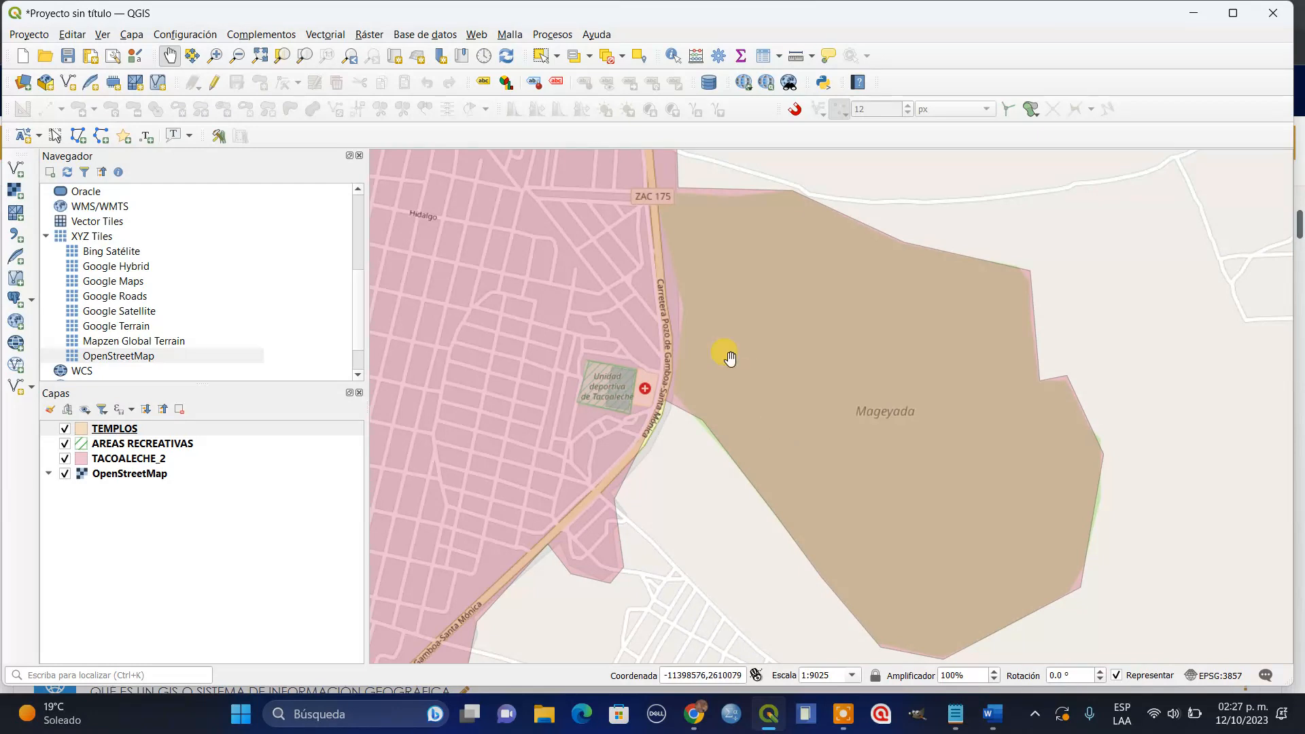
# Create a new shapefile layer with polygon geometry, saved as MAGUEYAL in the TERRITORIO folder.
pyautogui.click(126, 35)
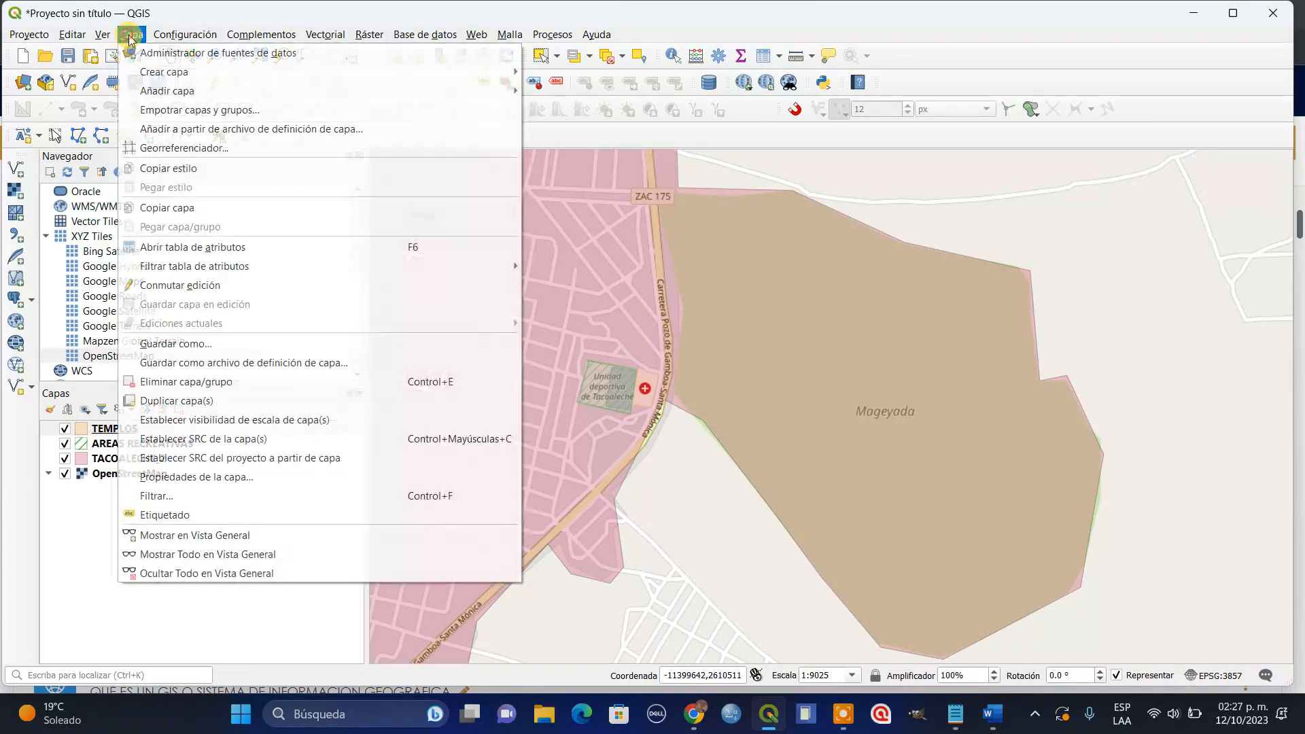
pyautogui.moveTo(190, 73)
pyautogui.click(644, 96)
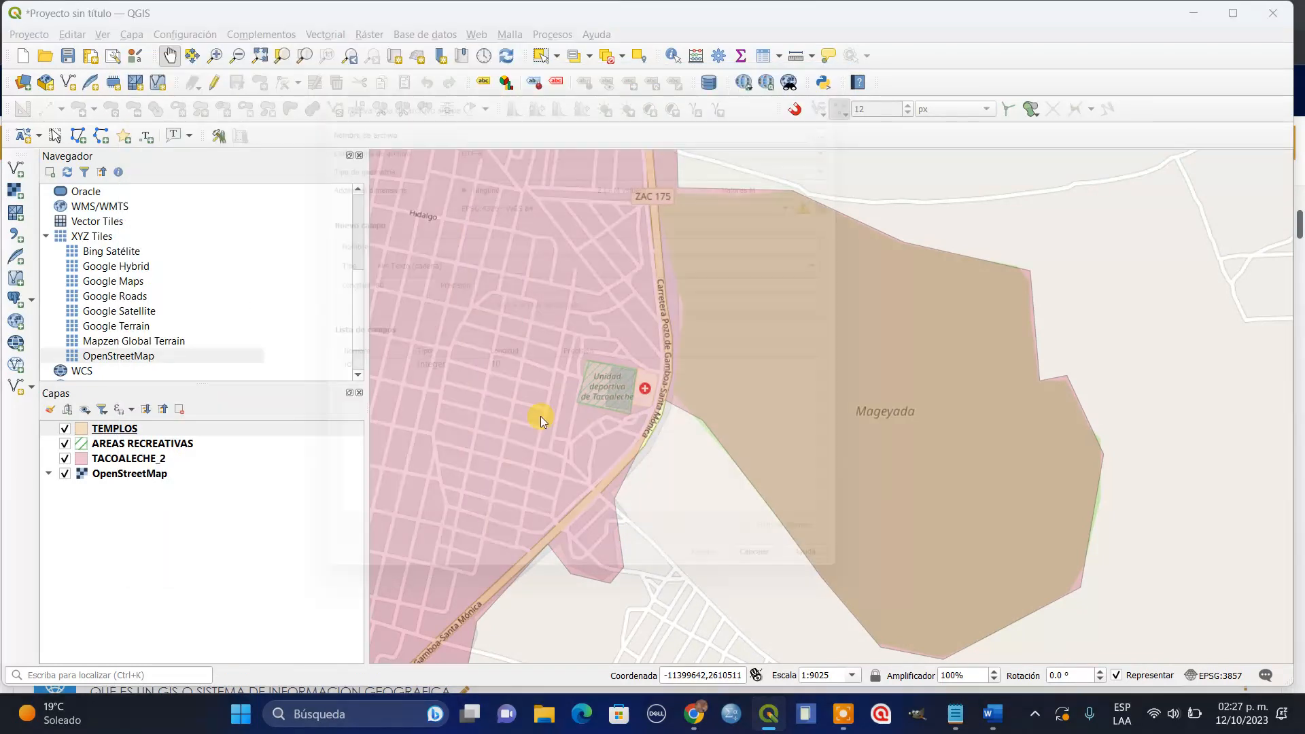
pyautogui.click(867, 109)
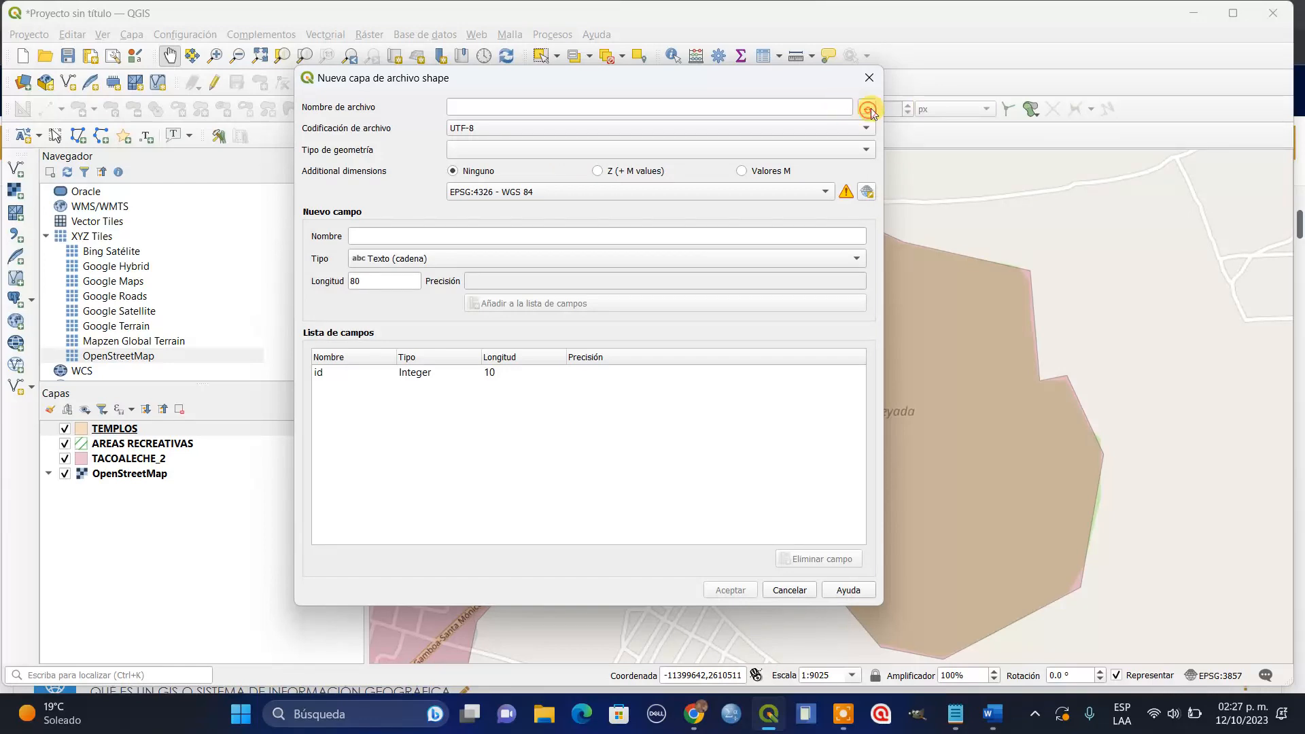
pyautogui.write('MAGUEYAL')
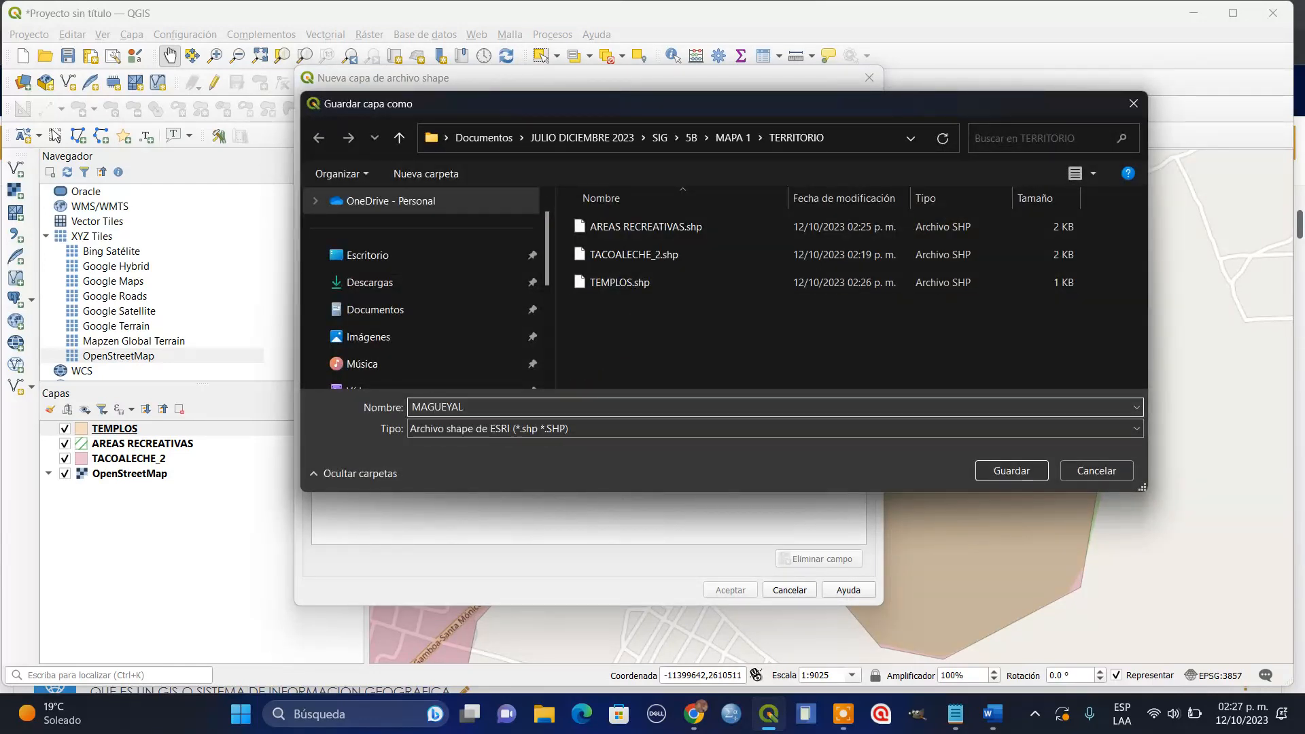
pyautogui.click(1006, 470)
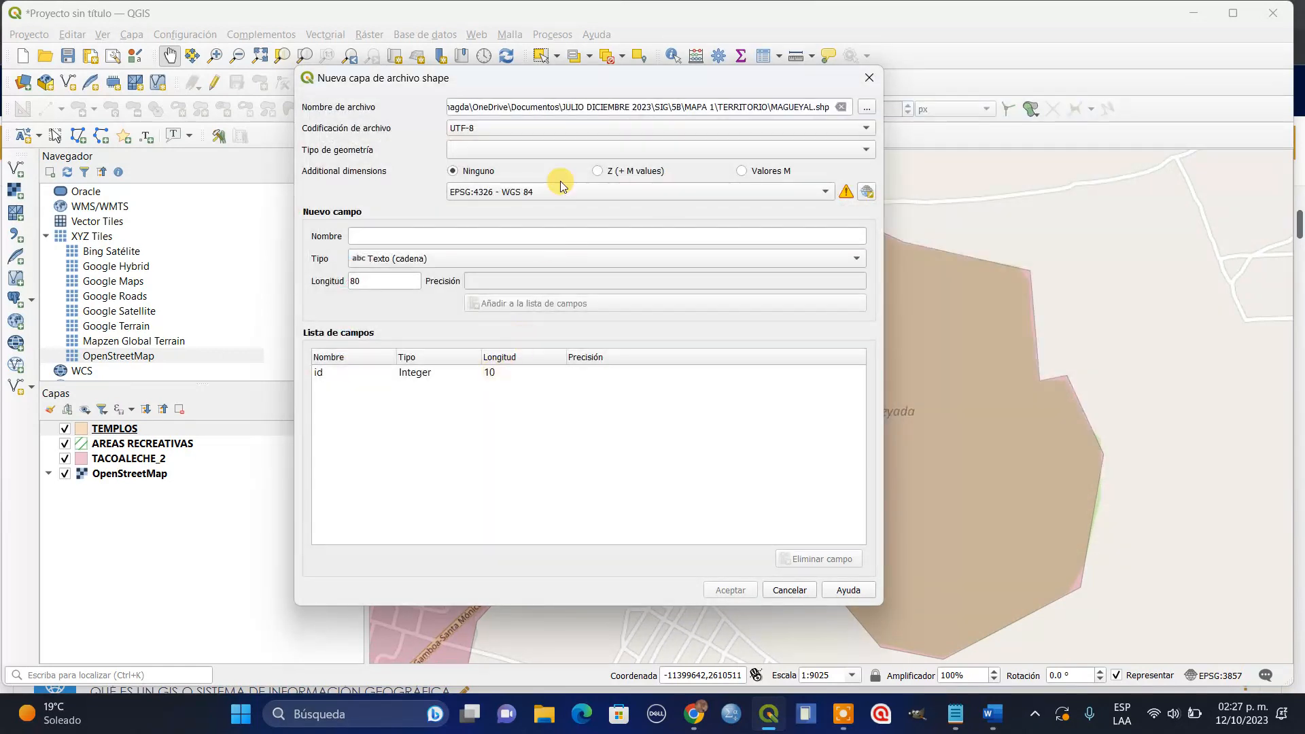
pyautogui.click(564, 155)
pyautogui.click(524, 220)
pyautogui.click(720, 589)
# Outline the Mageyada area east of the ZAC 175 road as a polygon in the MAGUEYAL layer.
pyautogui.click(180, 429)
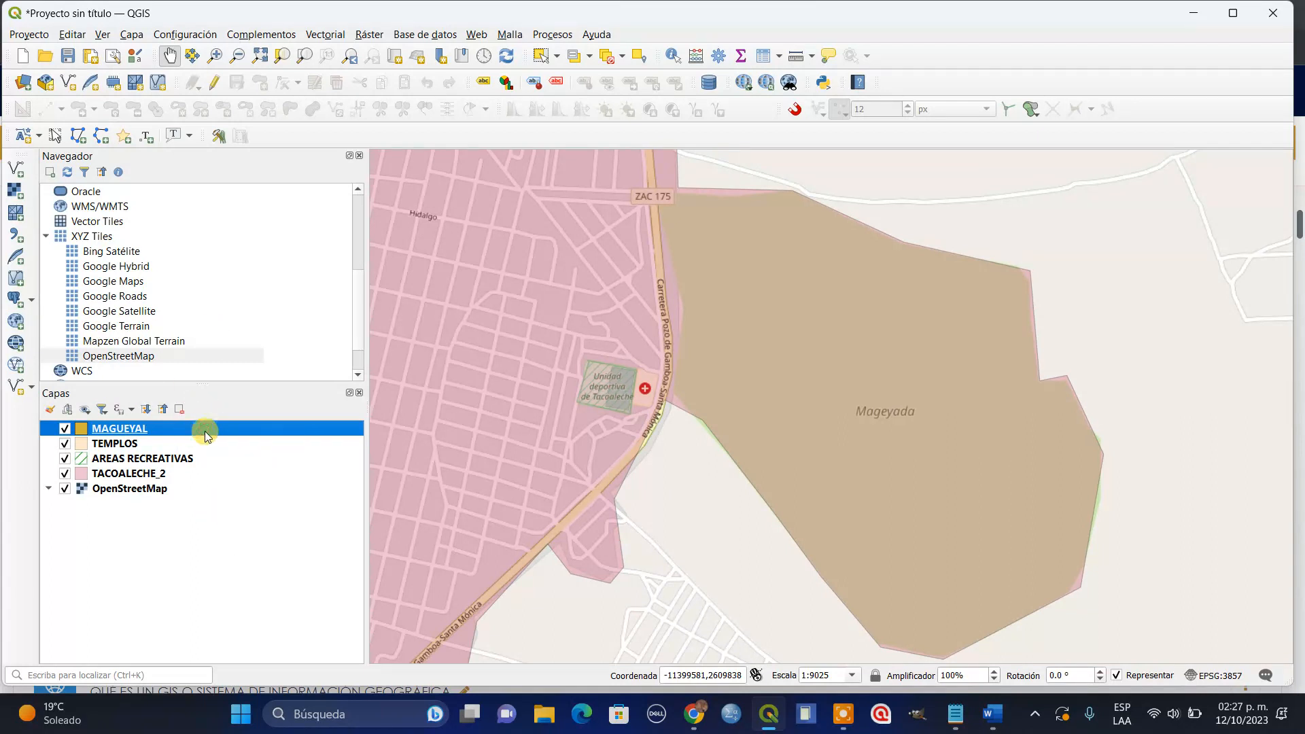
pyautogui.click(213, 83)
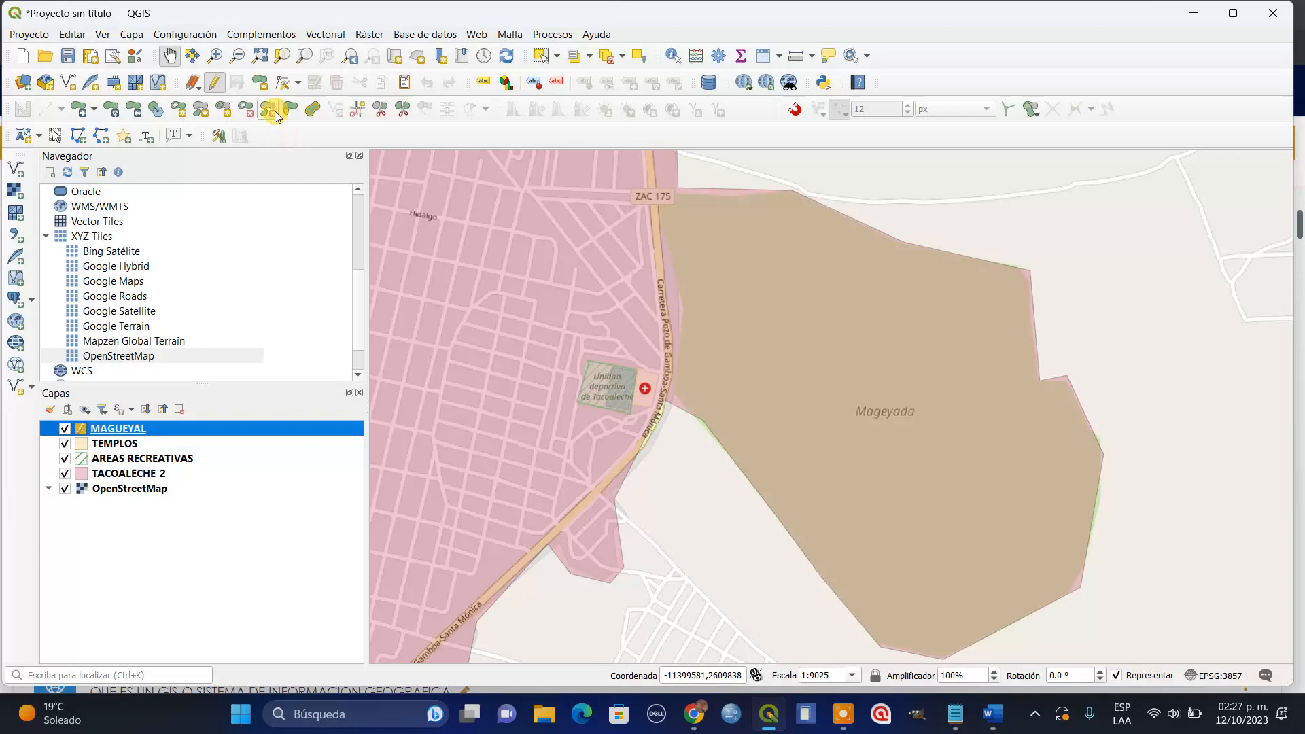
pyautogui.click(260, 82)
pyautogui.click(671, 194)
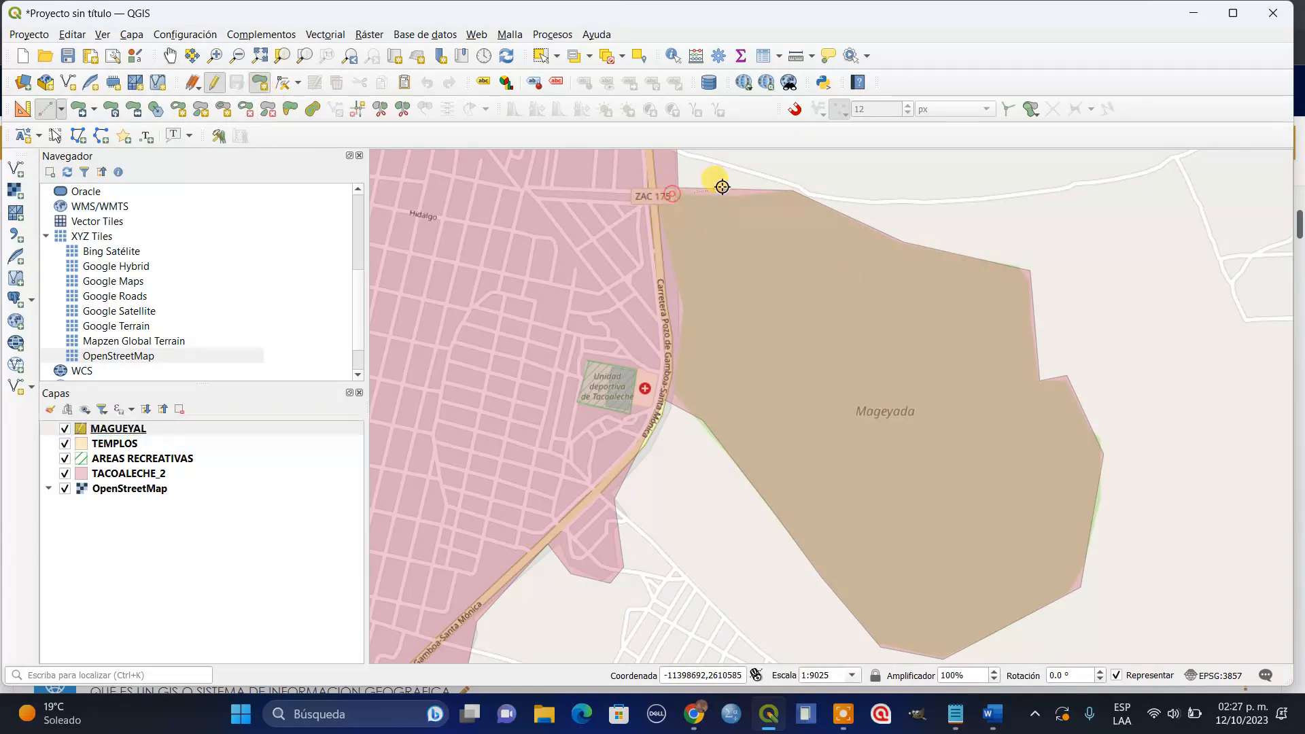
pyautogui.click(793, 190)
pyautogui.click(900, 239)
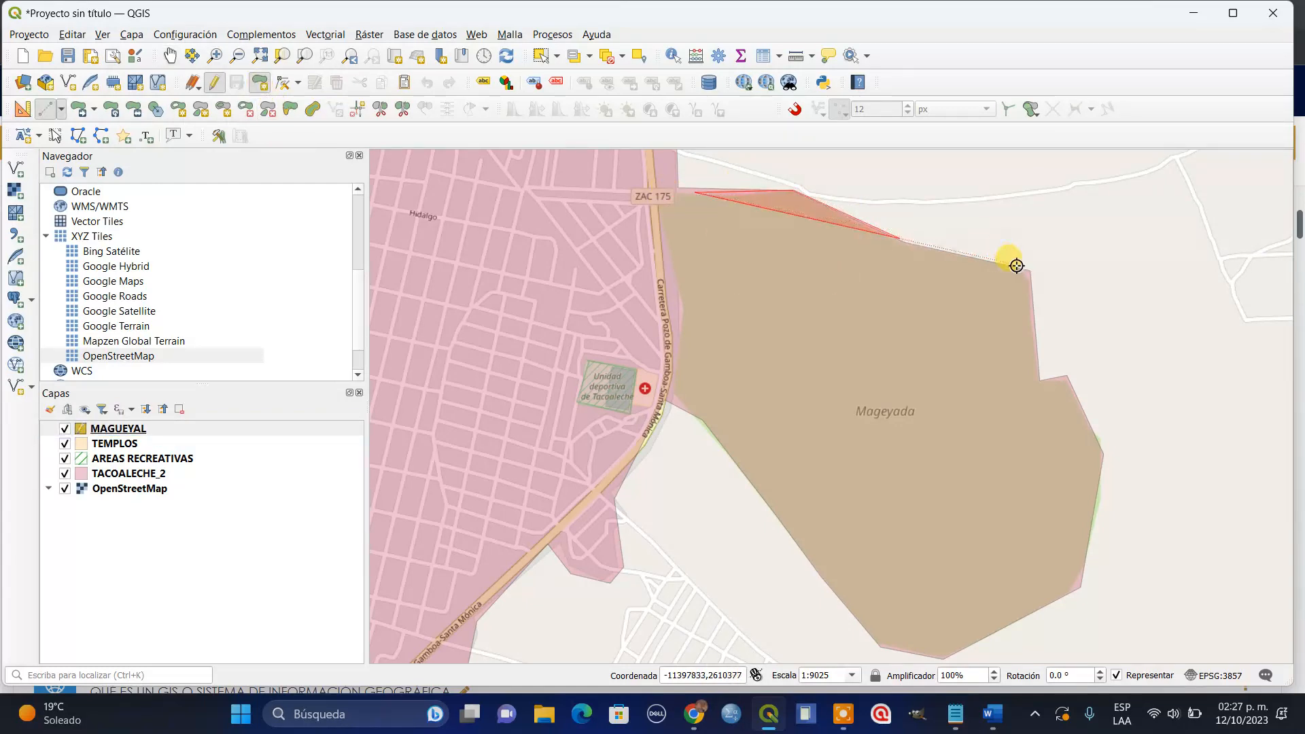
pyautogui.click(1022, 266)
pyautogui.click(1029, 278)
pyautogui.click(1038, 381)
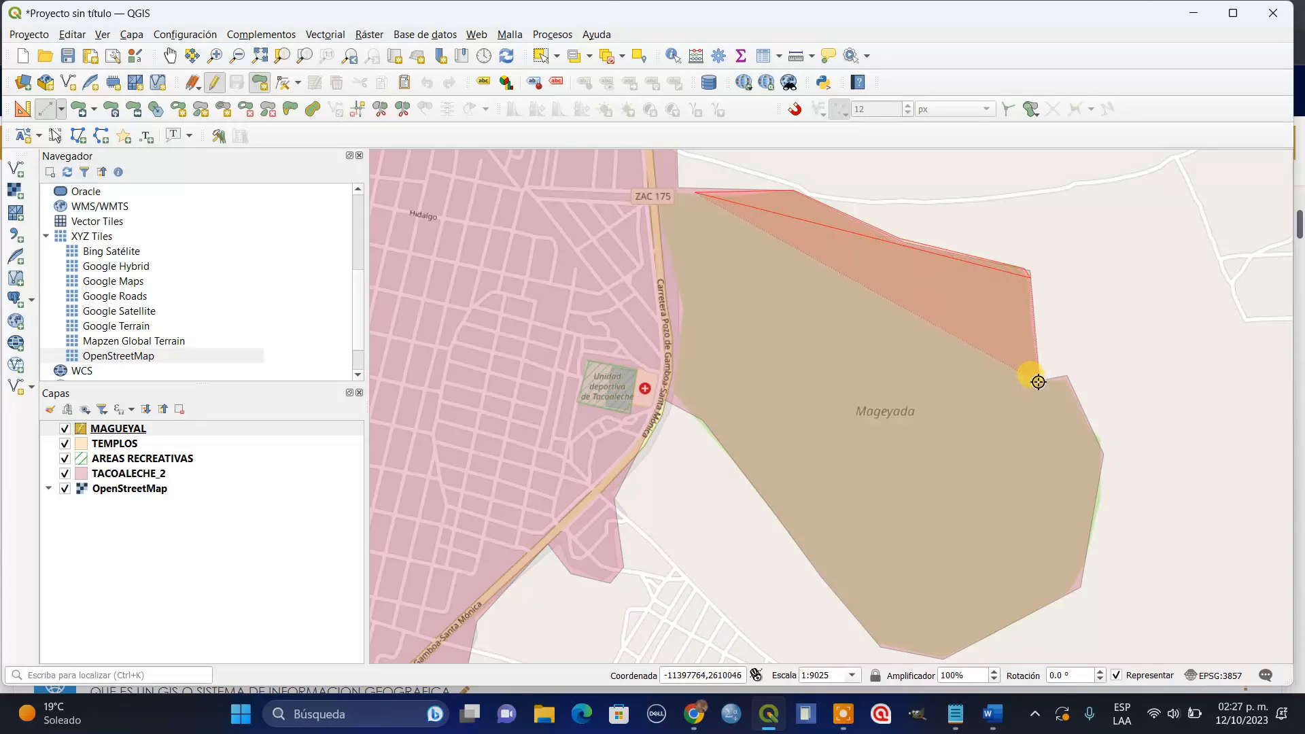
pyautogui.click(1069, 374)
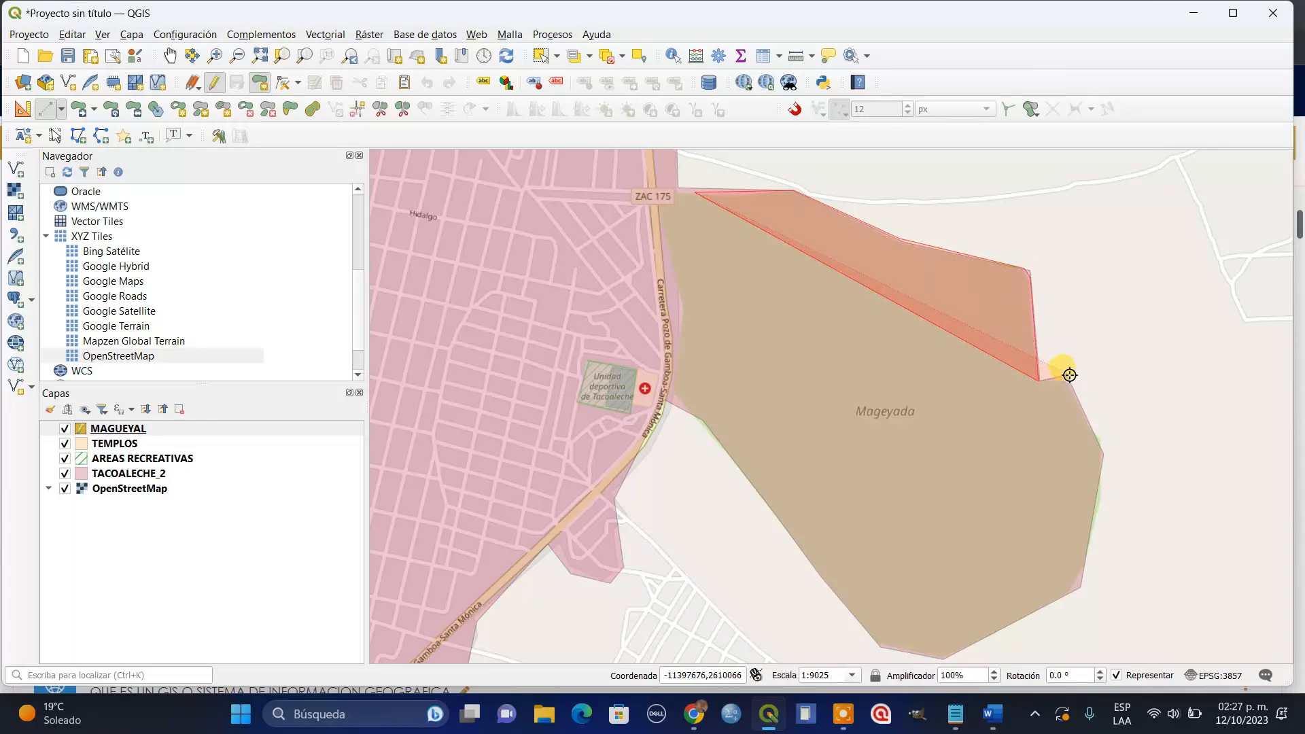
pyautogui.click(1101, 448)
pyautogui.click(1081, 588)
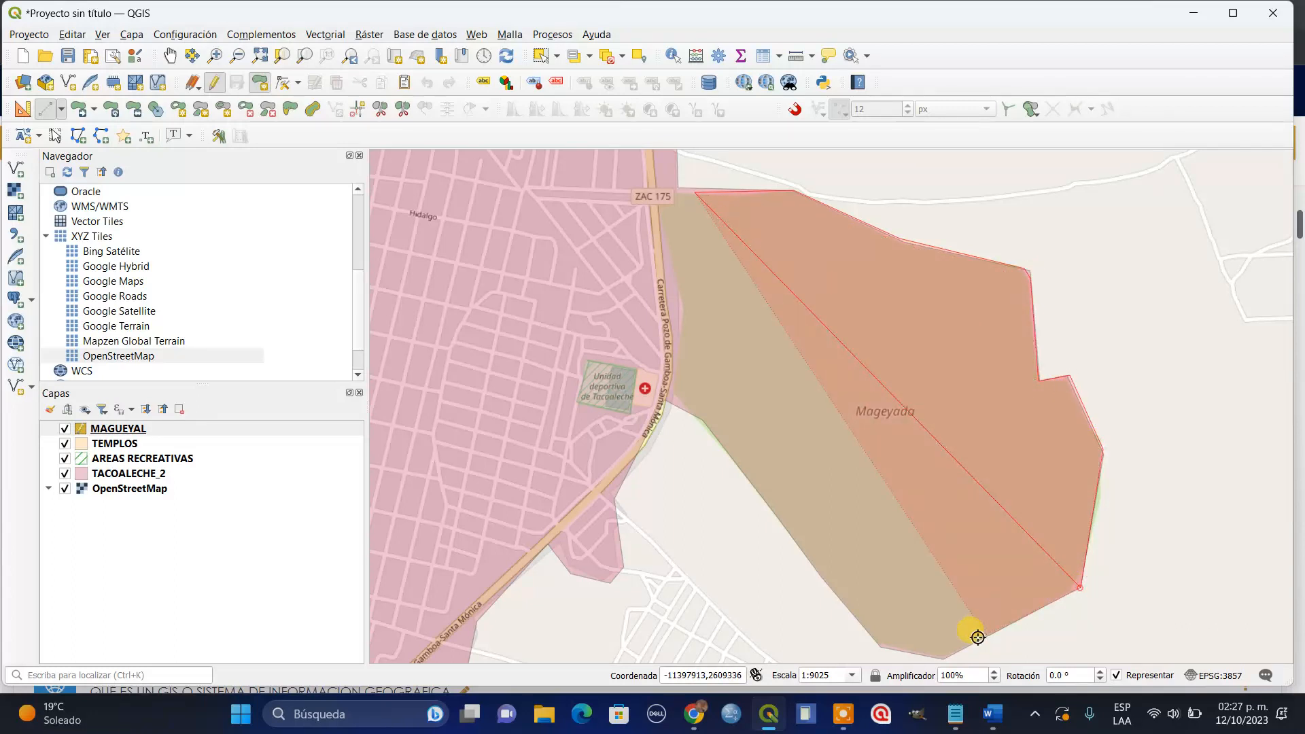
pyautogui.click(941, 657)
pyautogui.click(879, 647)
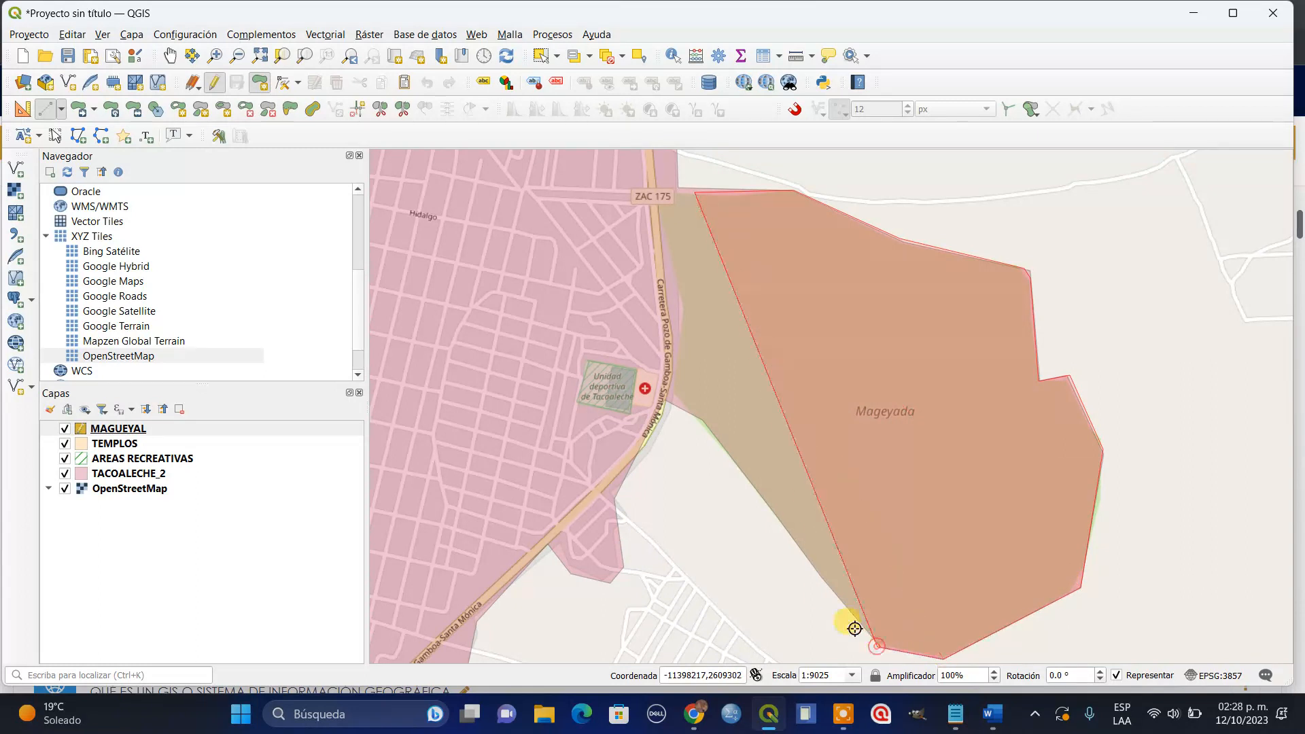
pyautogui.click(670, 405)
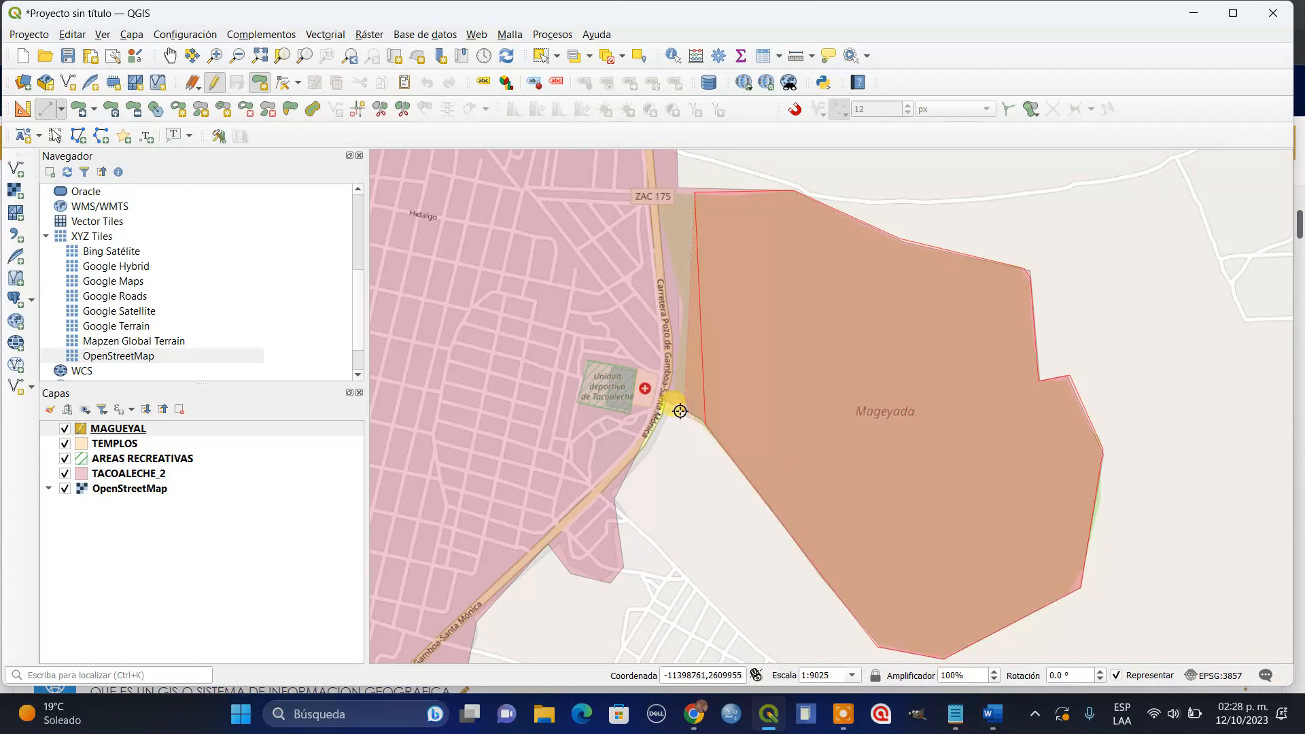
# Finish the Mageyada polygon along the road in the MAGUEYAL layer, accept its attributes and save the layer edits.
pyautogui.click(680, 303)
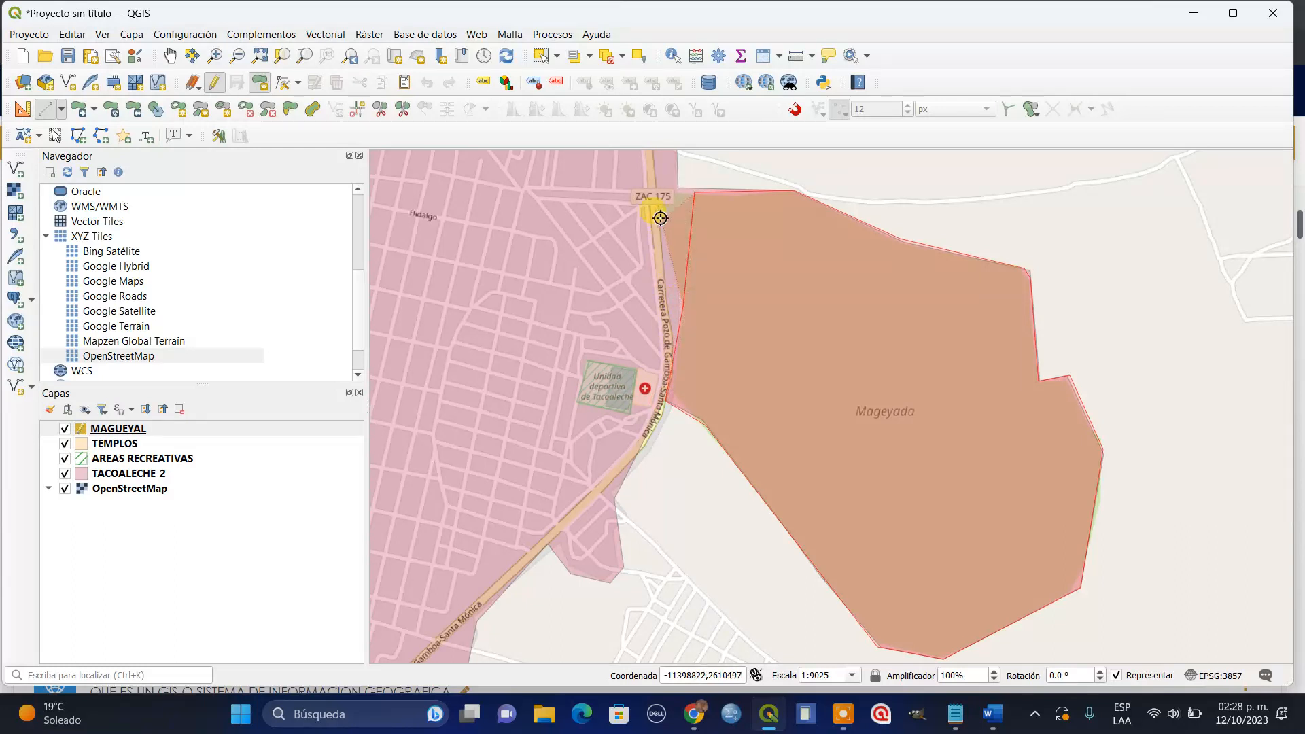
pyautogui.rightClick(691, 181)
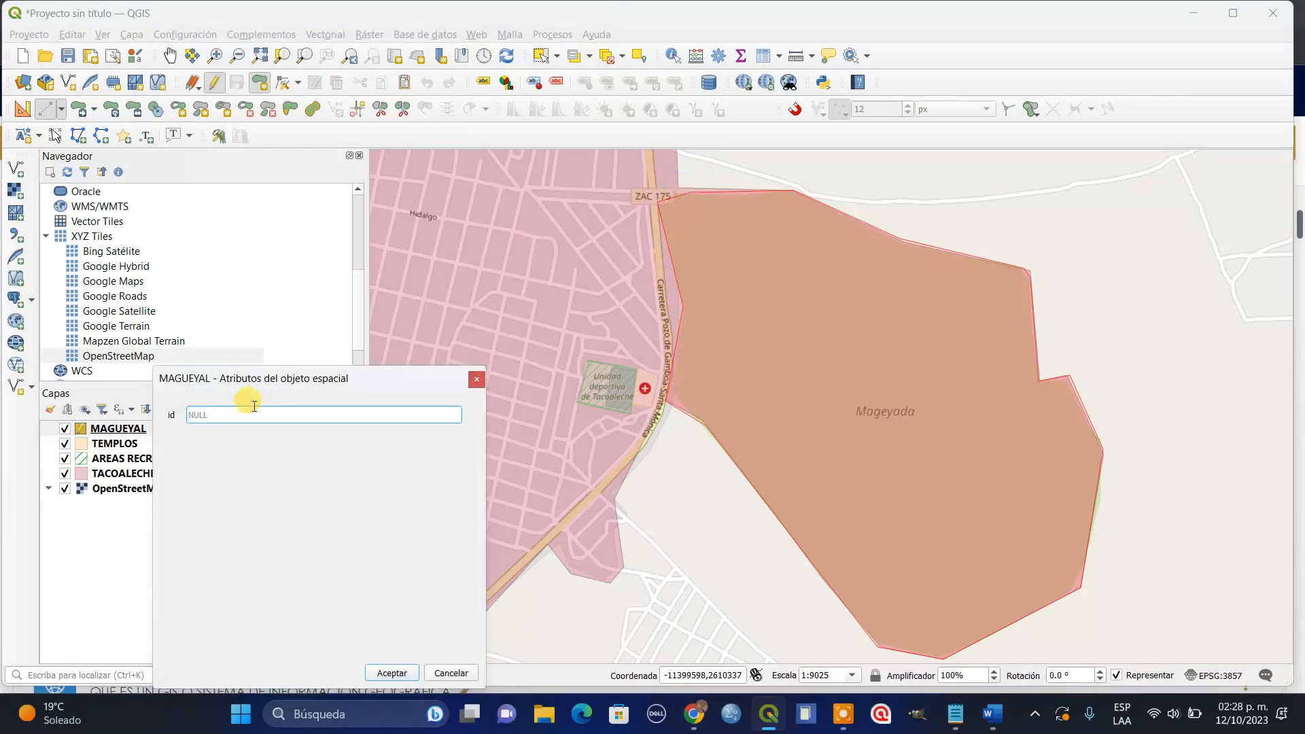
pyautogui.click(392, 673)
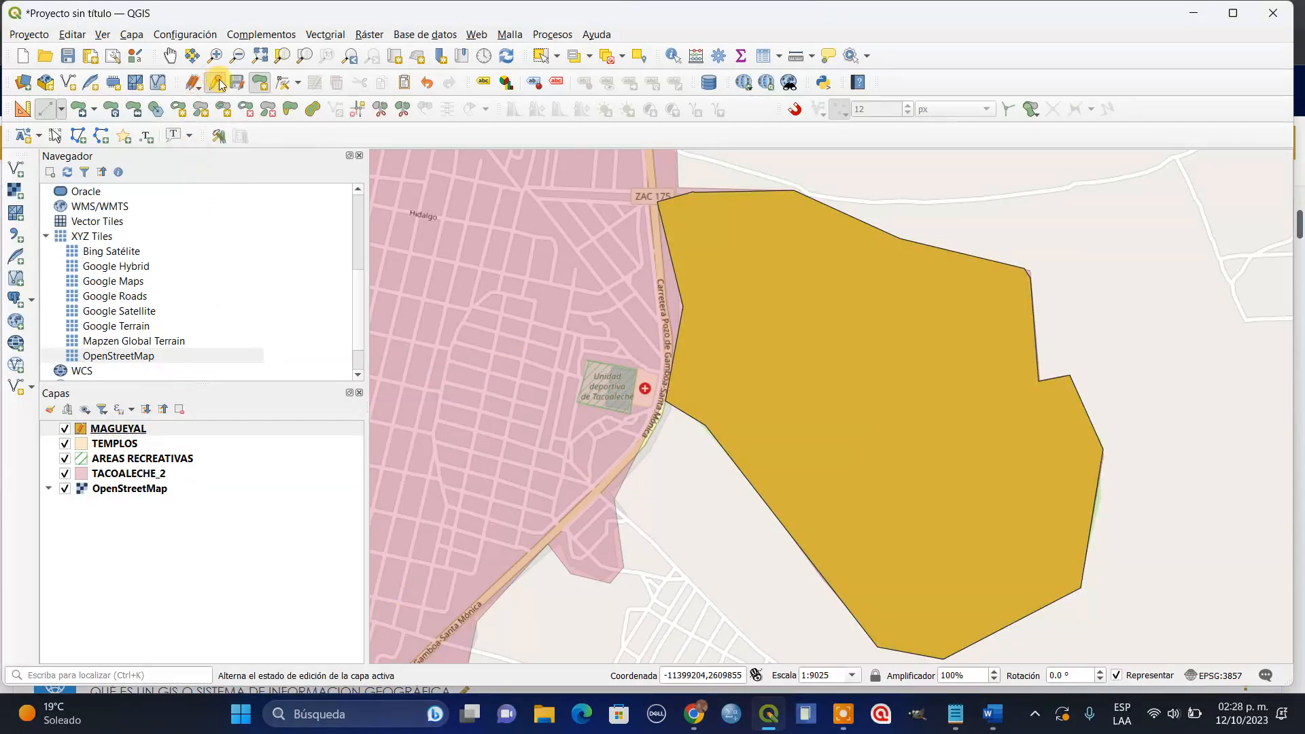
pyautogui.click(193, 82)
pyautogui.click(610, 361)
# Set the MAGUEYAL layer's fill symbol to dark green with 47.2 % opacity and apply it.
pyautogui.rightClick(221, 432)
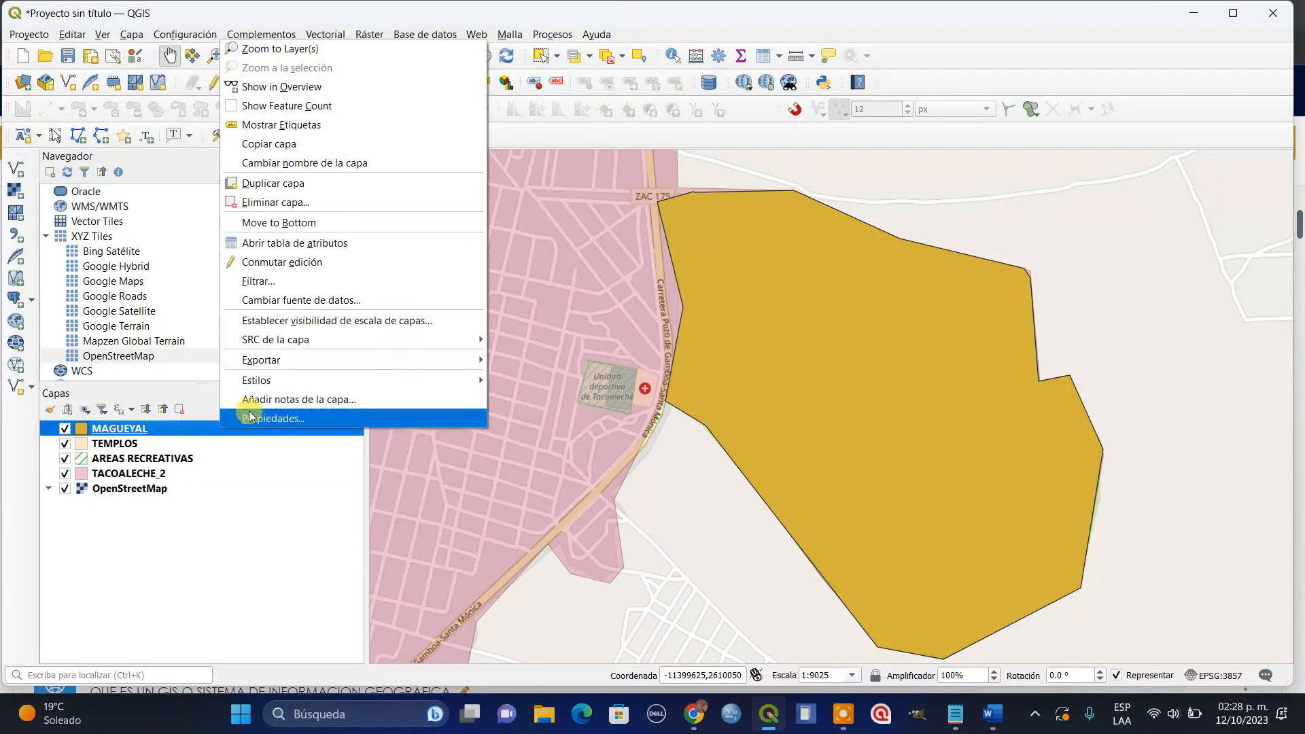
pyautogui.press('Escape')
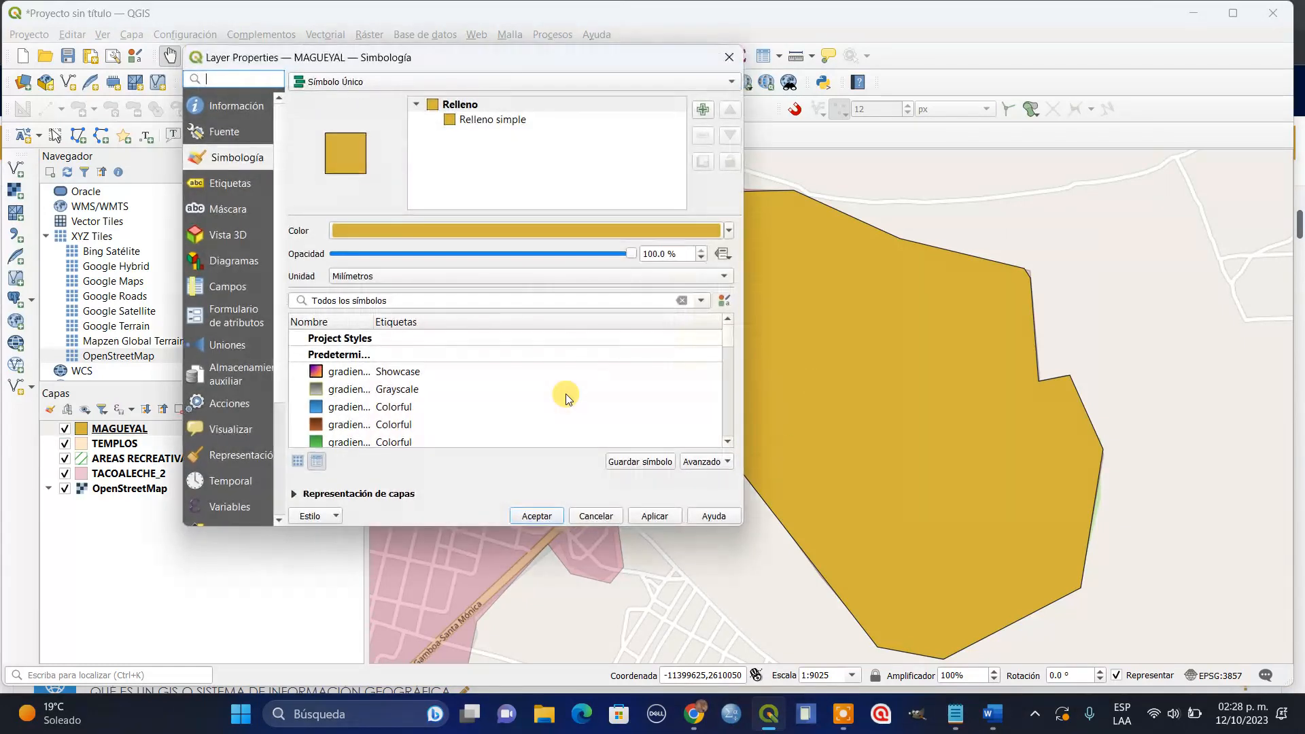
pyautogui.click(730, 231)
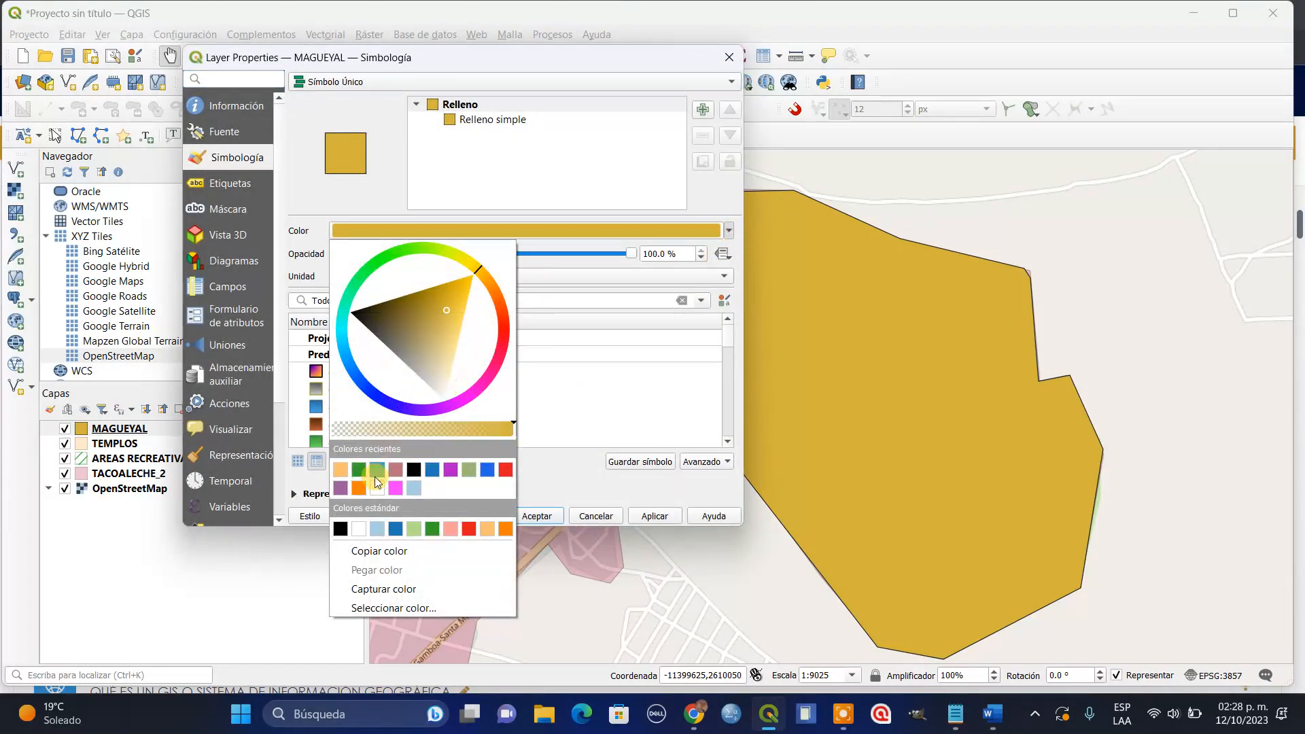
pyautogui.click(433, 529)
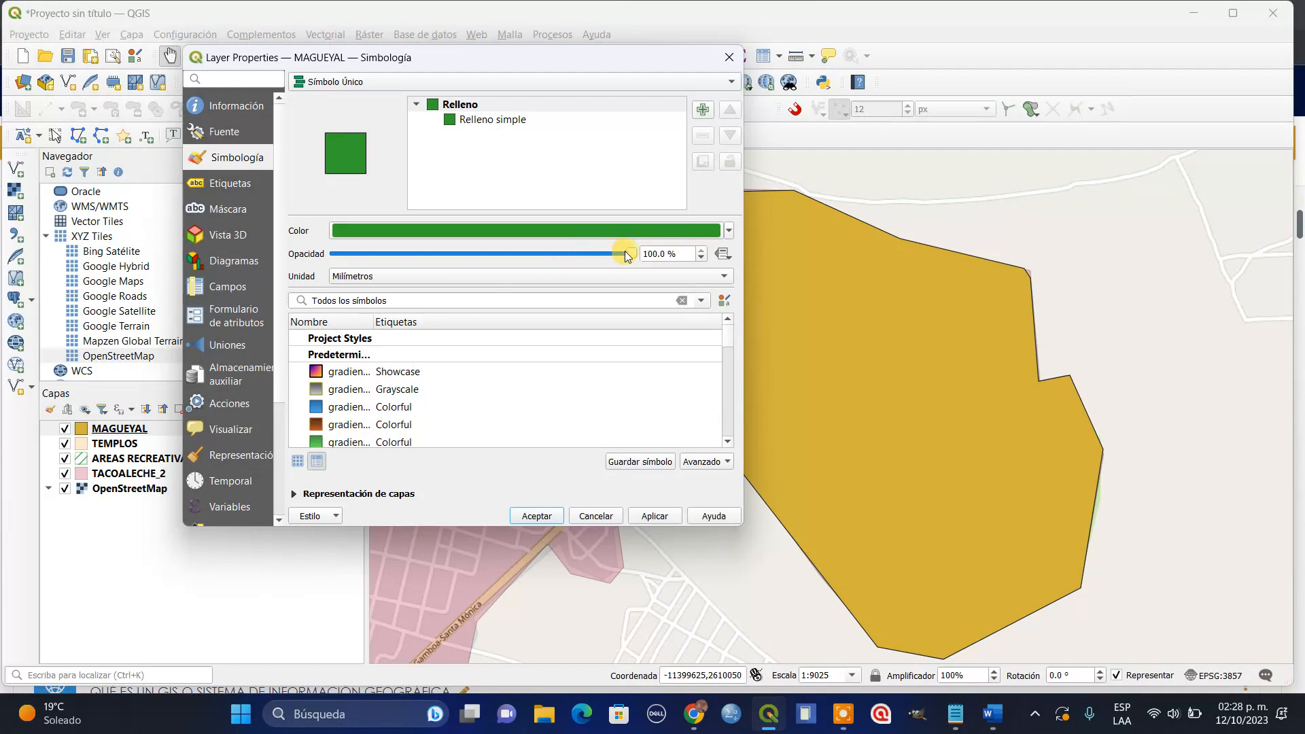
pyautogui.moveTo(613, 253); pyautogui.dragTo(475, 256)
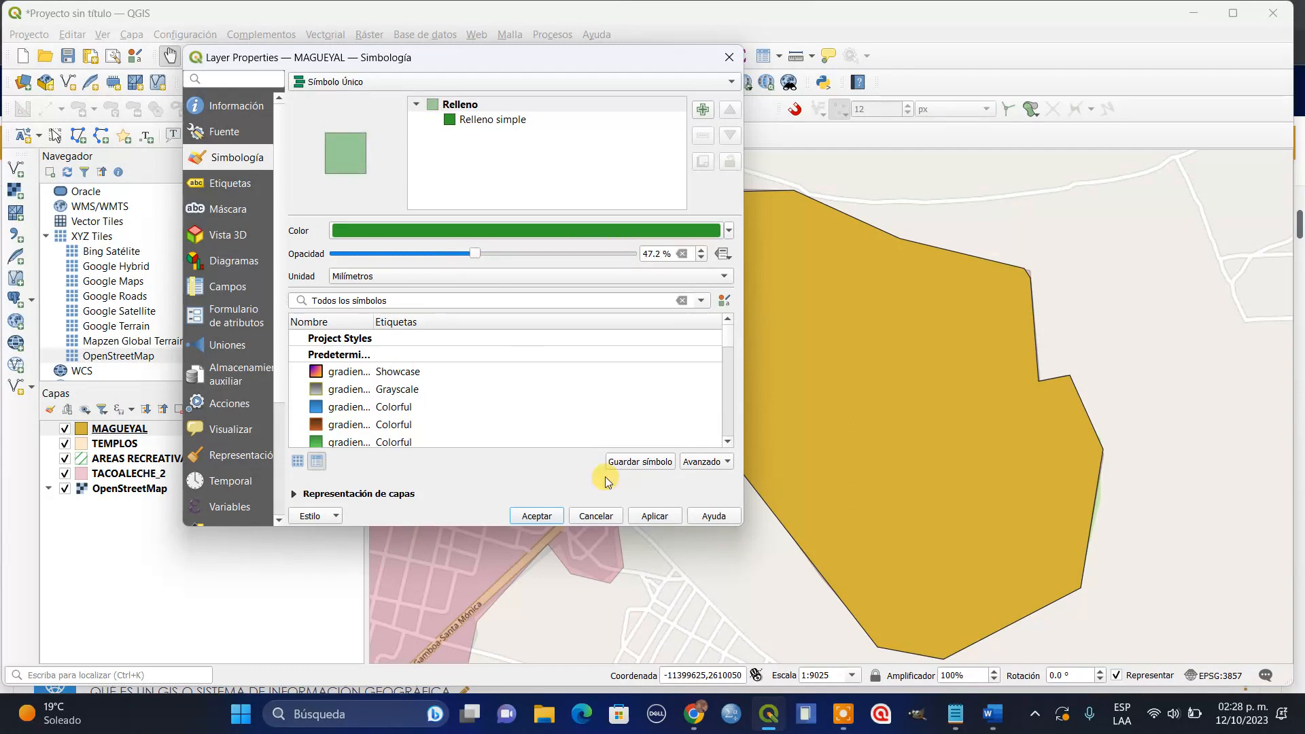
pyautogui.click(654, 517)
pyautogui.click(534, 516)
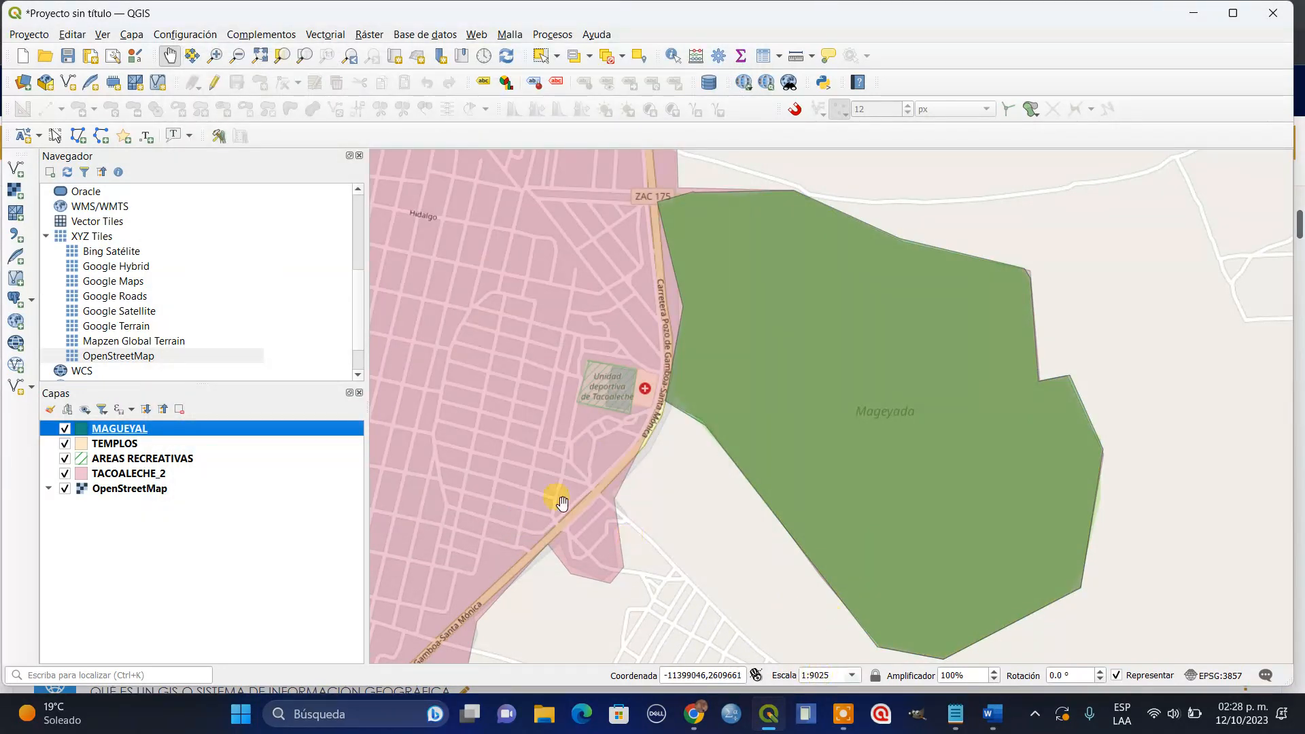
# Examine the semi-transparent MAGUEYAL polygon together with the other layers across the whole Tacoaleche area.
pyautogui.moveTo(579, 423); pyautogui.dragTo(831, 405)
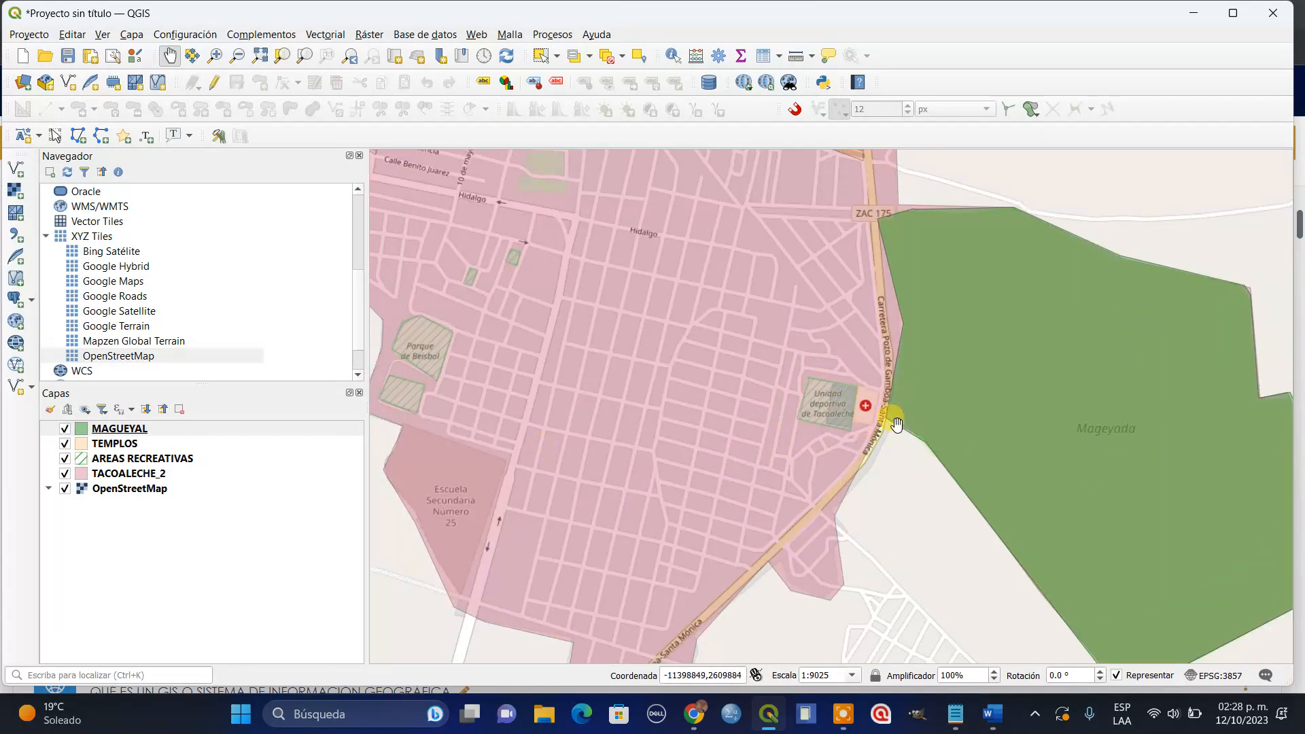
pyautogui.moveTo(905, 454); pyautogui.dragTo(852, 296)
pyautogui.moveTo(967, 326); pyautogui.dragTo(936, 469)
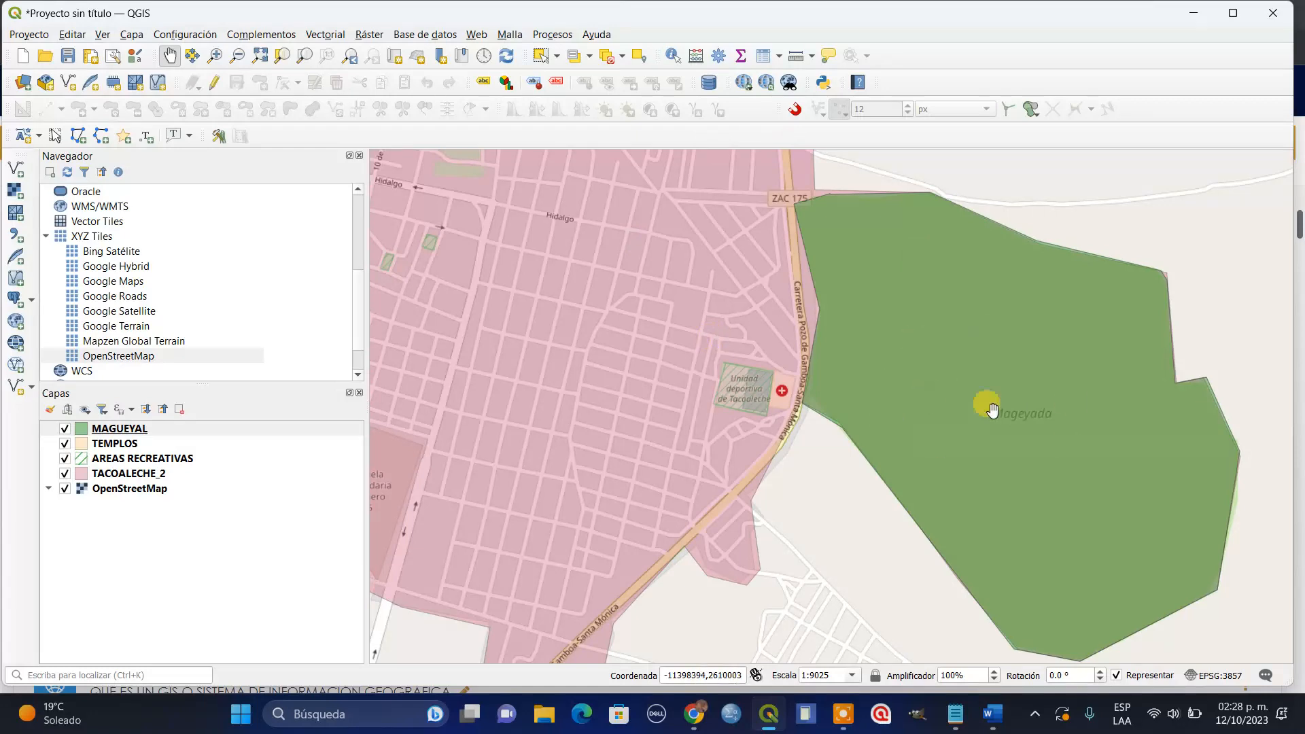
pyautogui.scroll(-1, 608, 394)
pyautogui.moveTo(573, 393); pyautogui.dragTo(761, 418)
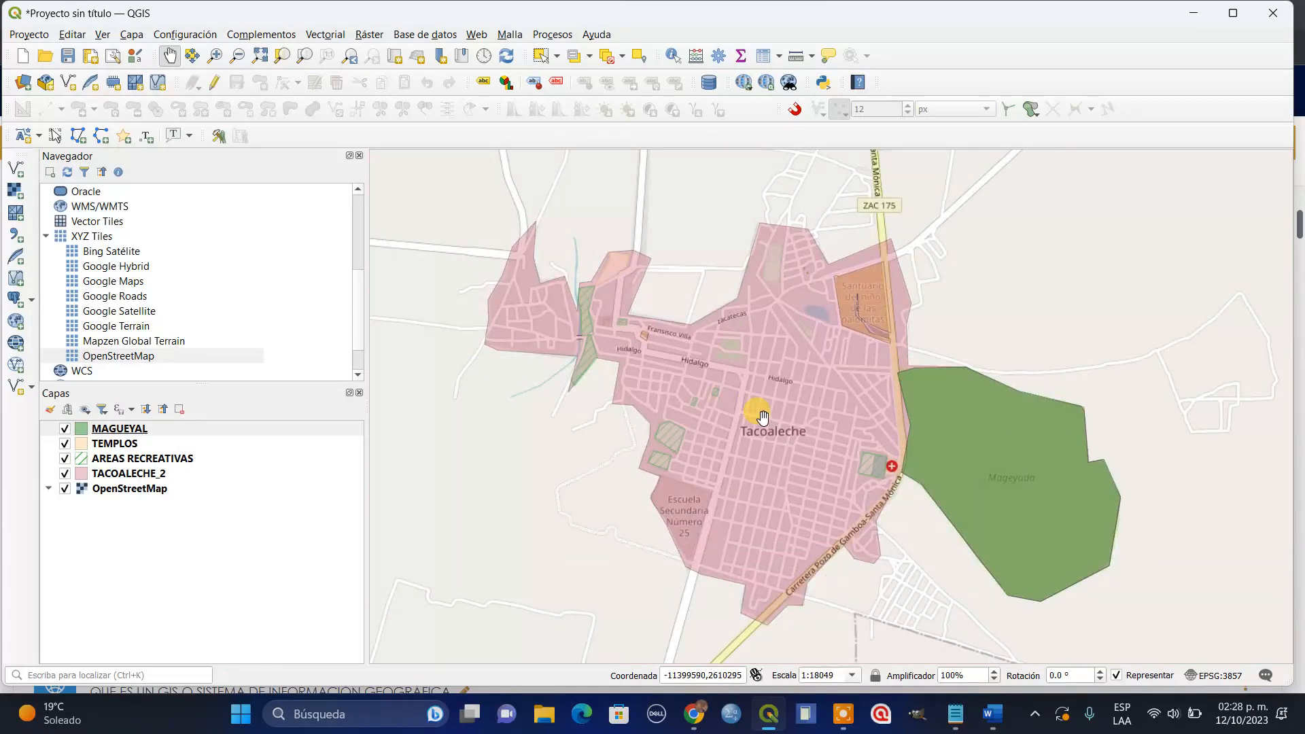
pyautogui.click(129, 489)
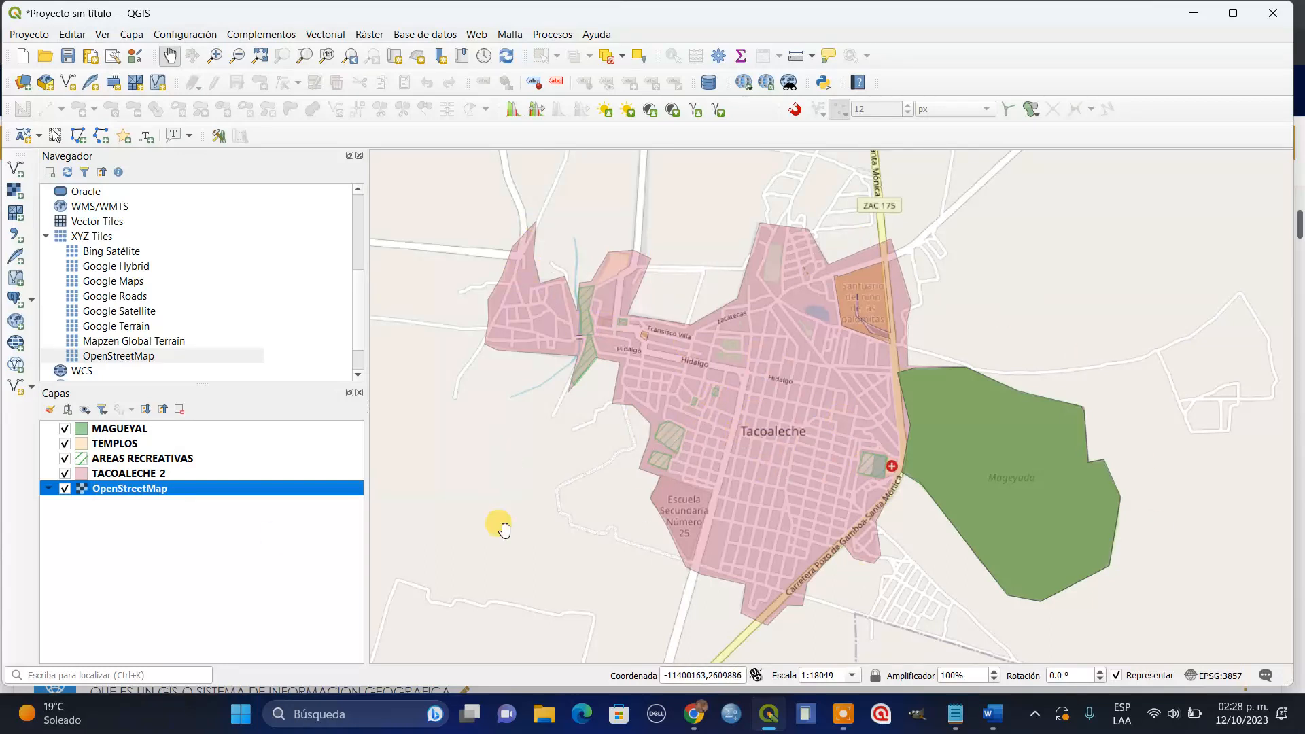
pyautogui.moveTo(200, 473)
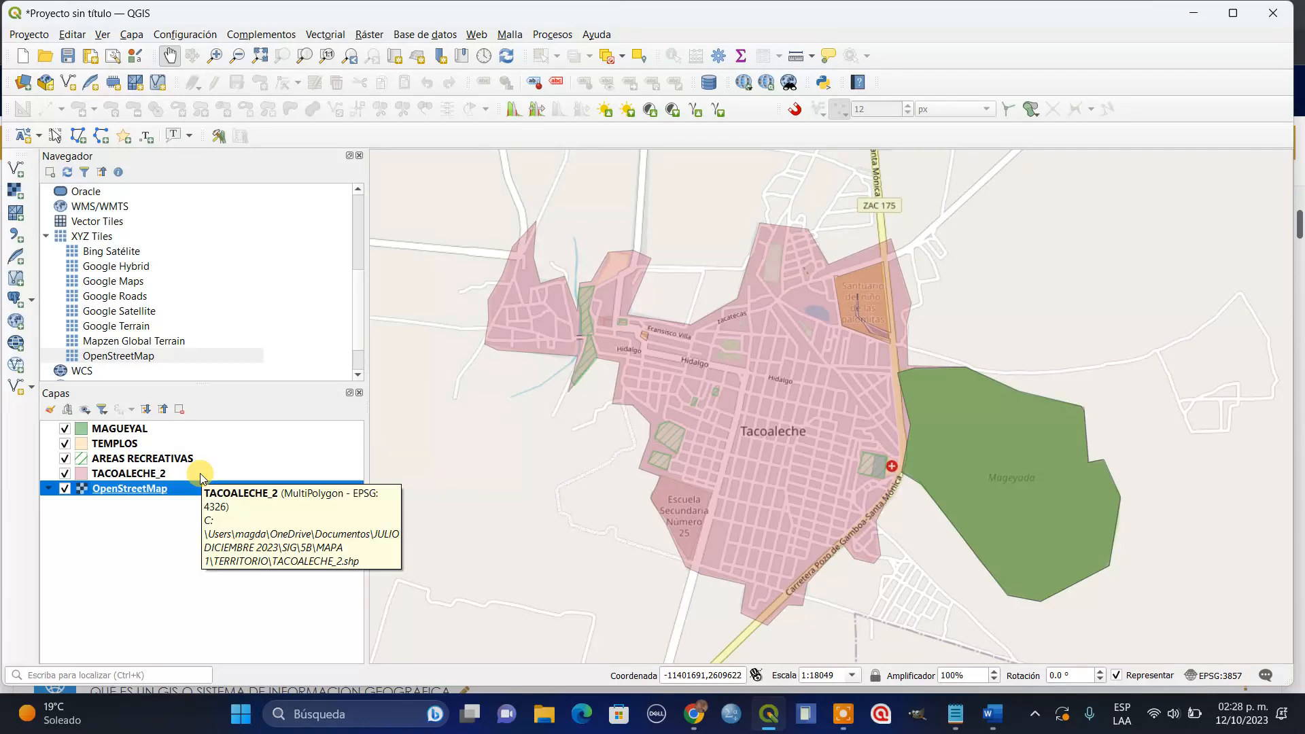
# Open the attribute table of the AREAS RECREATIVAS layer and enable editing.
pyautogui.click(202, 463)
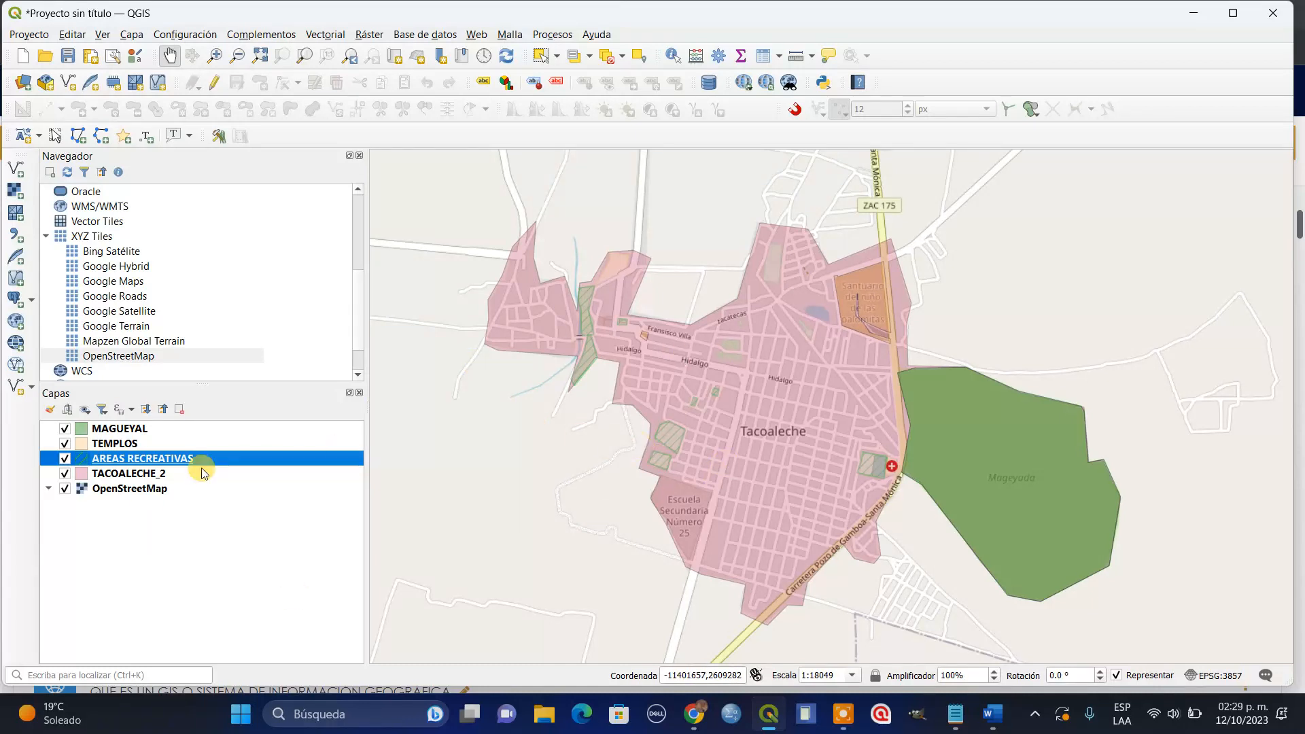
pyautogui.rightClick(183, 459)
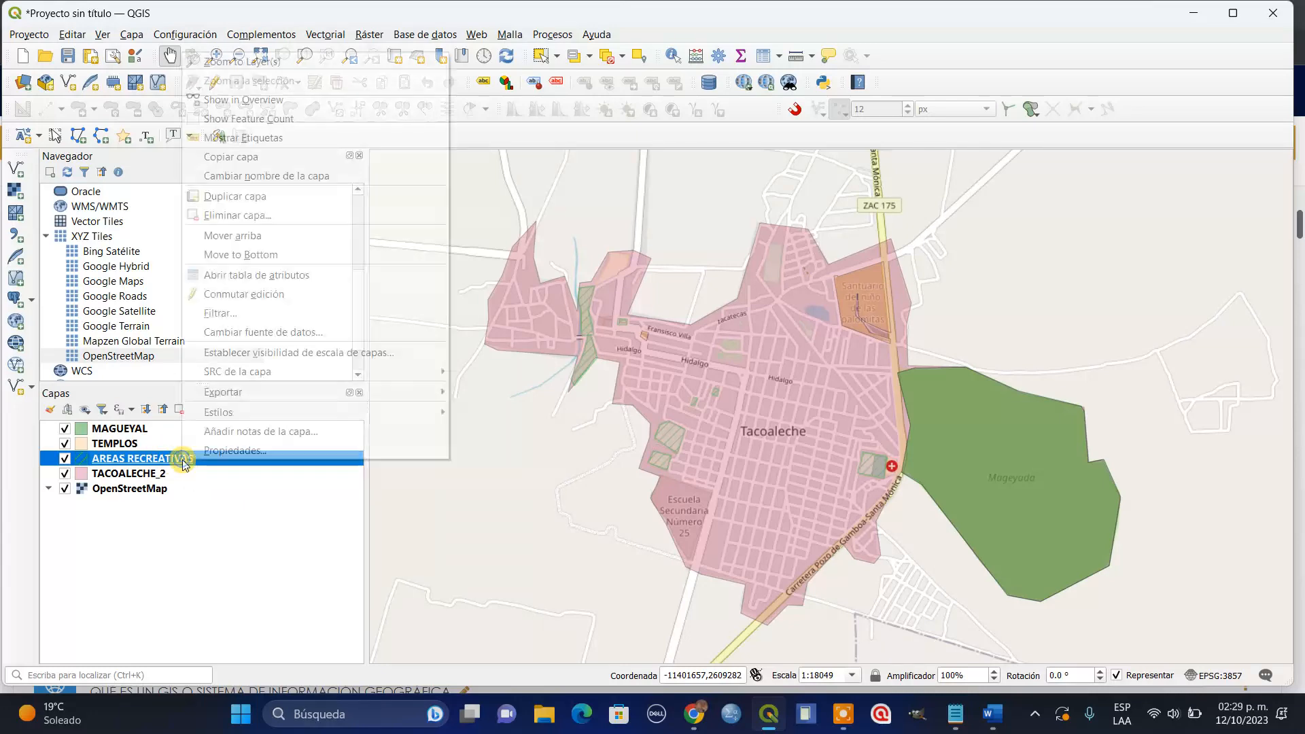
pyautogui.click(249, 277)
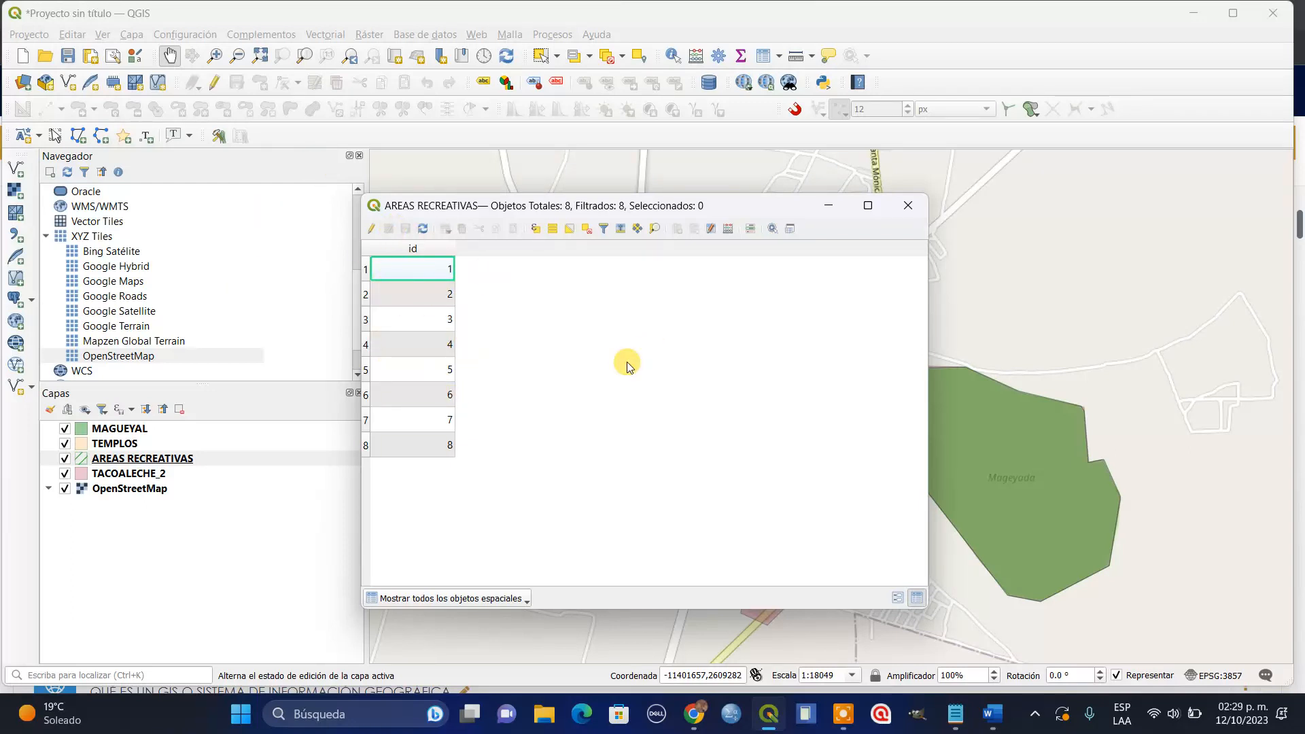
pyautogui.click(372, 230)
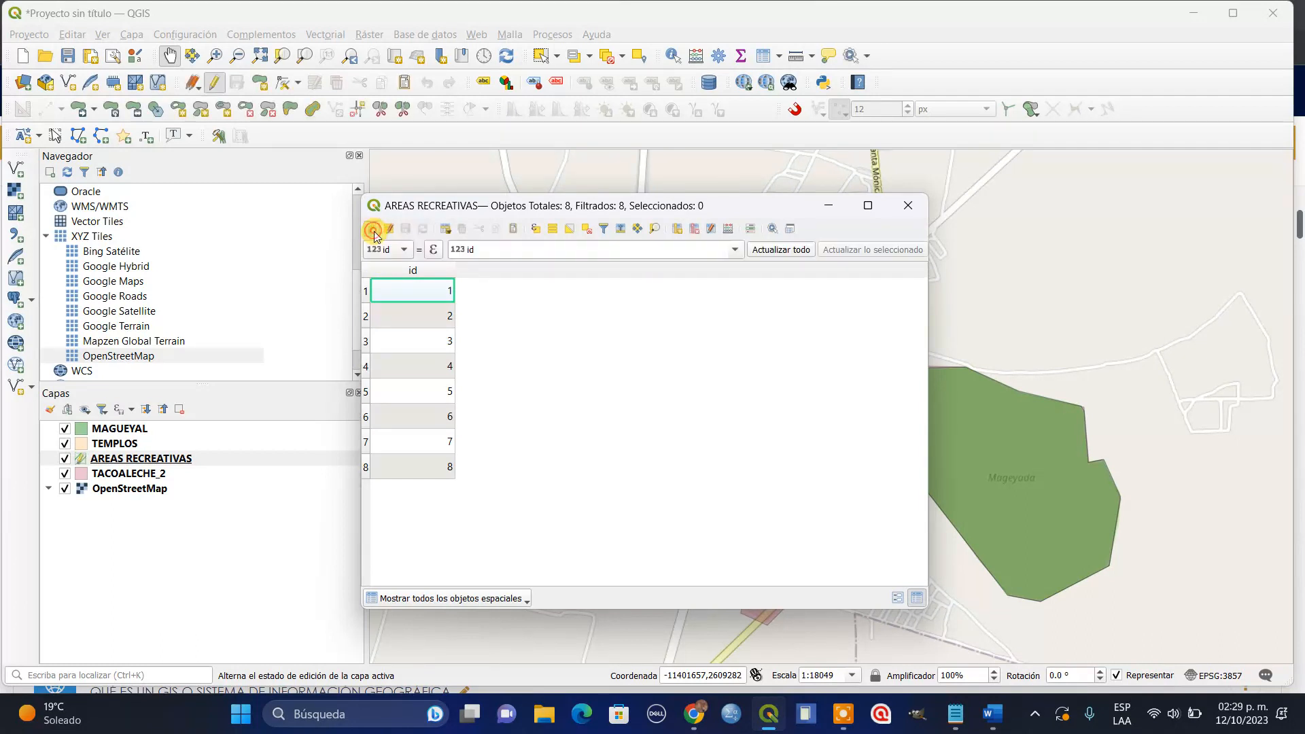
pyautogui.moveTo(607, 209)
pyautogui.mouseDown()
pyautogui.moveTo(644, 208)
pyautogui.moveTo(606, 208)
pyautogui.moveTo(617, 207)
pyautogui.mouseUp()
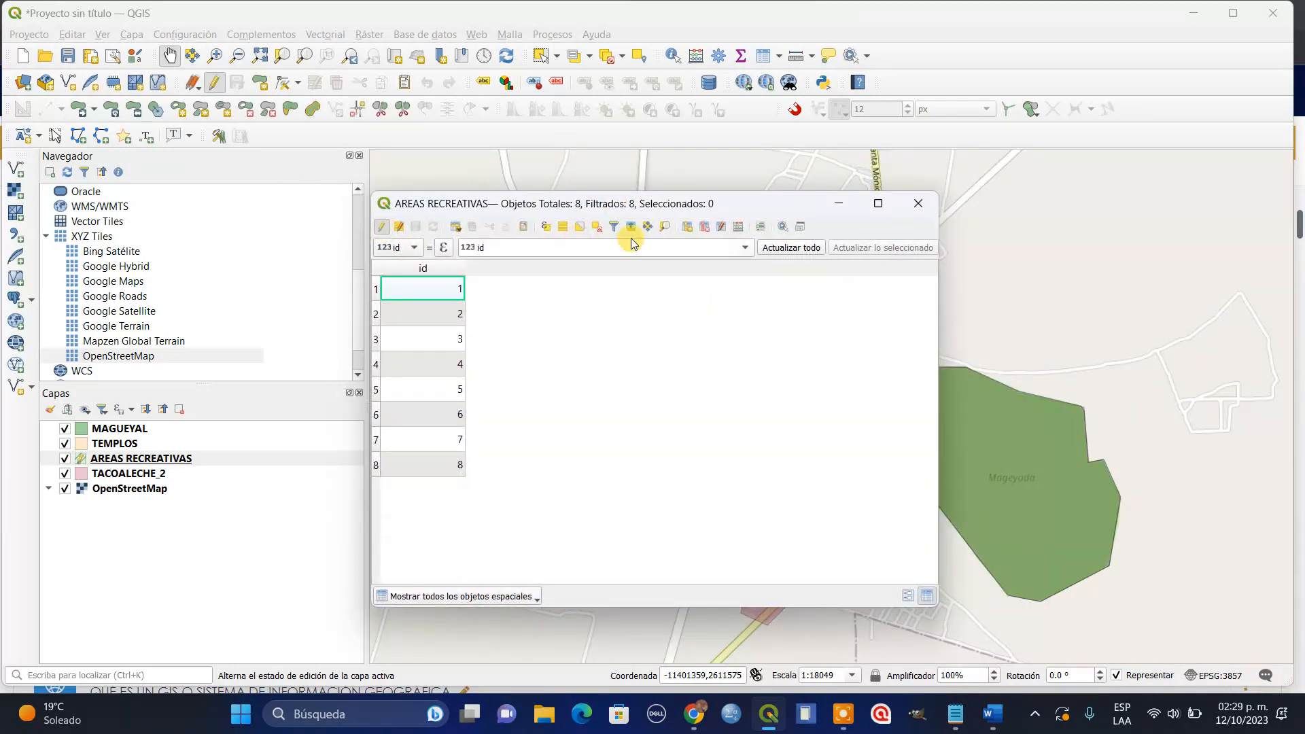
# Start adding a new field named NOMBRE to the AREAS RECREATIVAS attribute table.
pyautogui.click(688, 229)
pyautogui.write('NOMBRE')
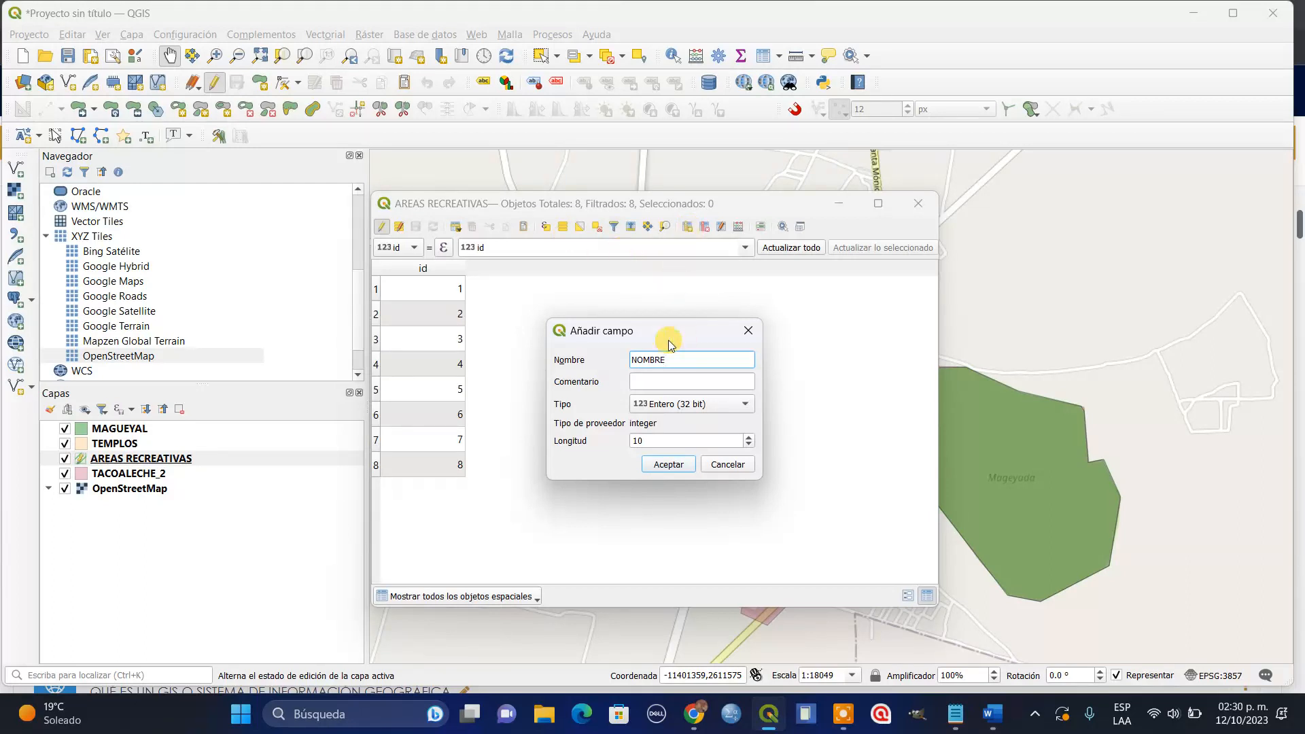
pyautogui.moveTo(654, 334); pyautogui.dragTo(671, 310)
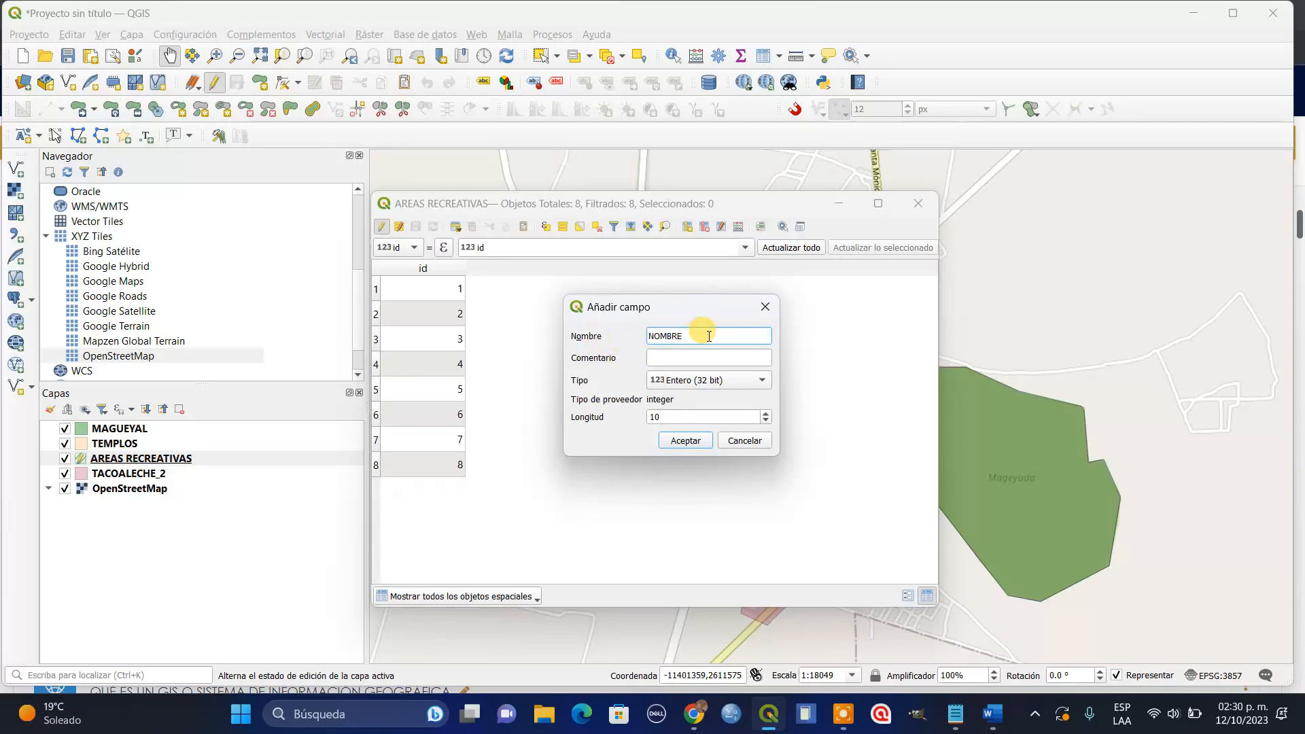
pyautogui.click(674, 358)
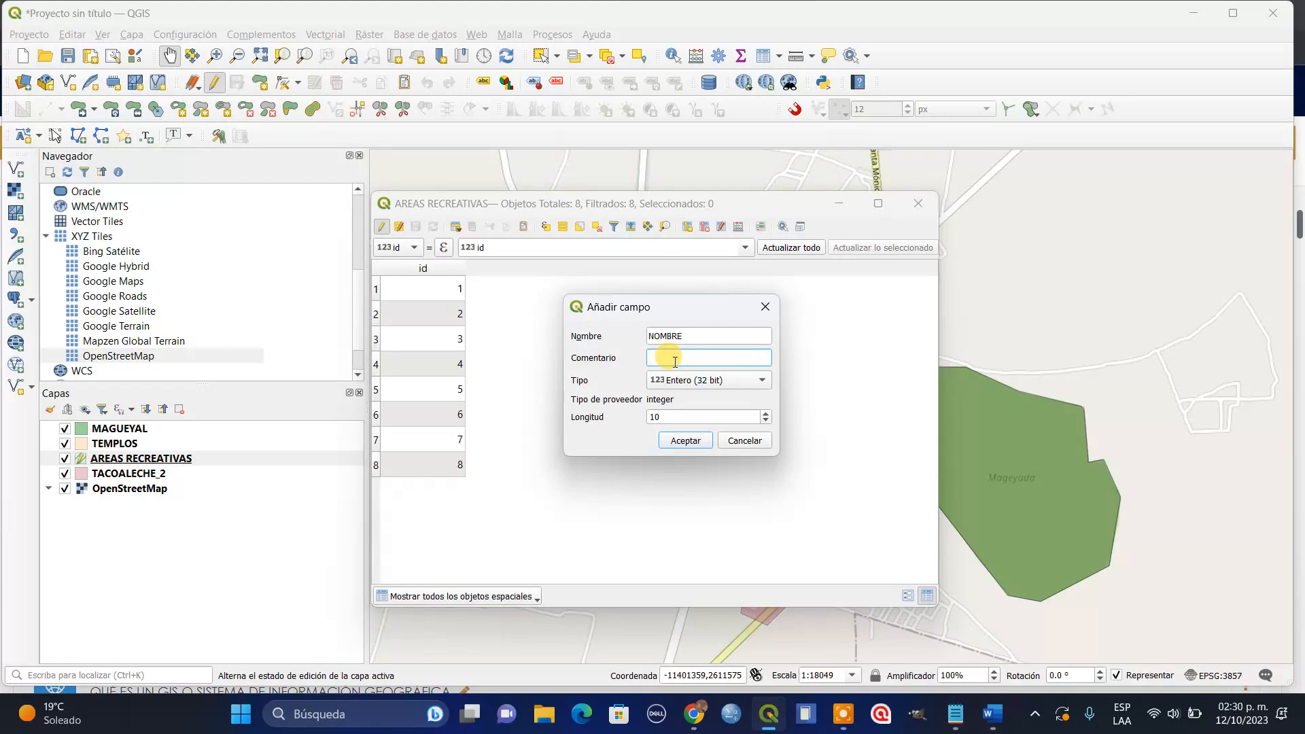
# Change the new field's name to NOM_CANCHA.
pyautogui.click(698, 333)
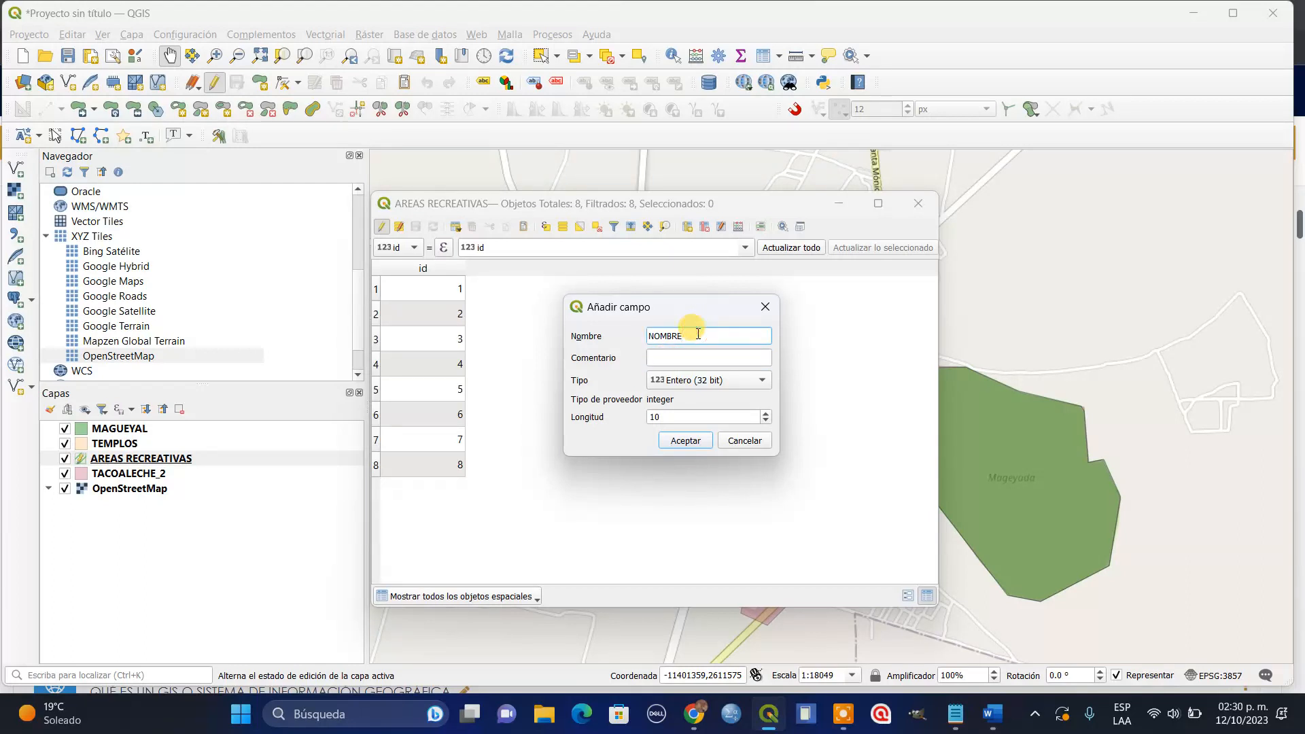
pyautogui.press('BackSpace')
pyautogui.press('BackSpace')
pyautogui.press('BackSpace')
pyautogui.press('BackSpace')
pyautogui.write('M')
pyautogui.press('BackSpace')
pyautogui.write('M')
pyautogui.click(670, 354)
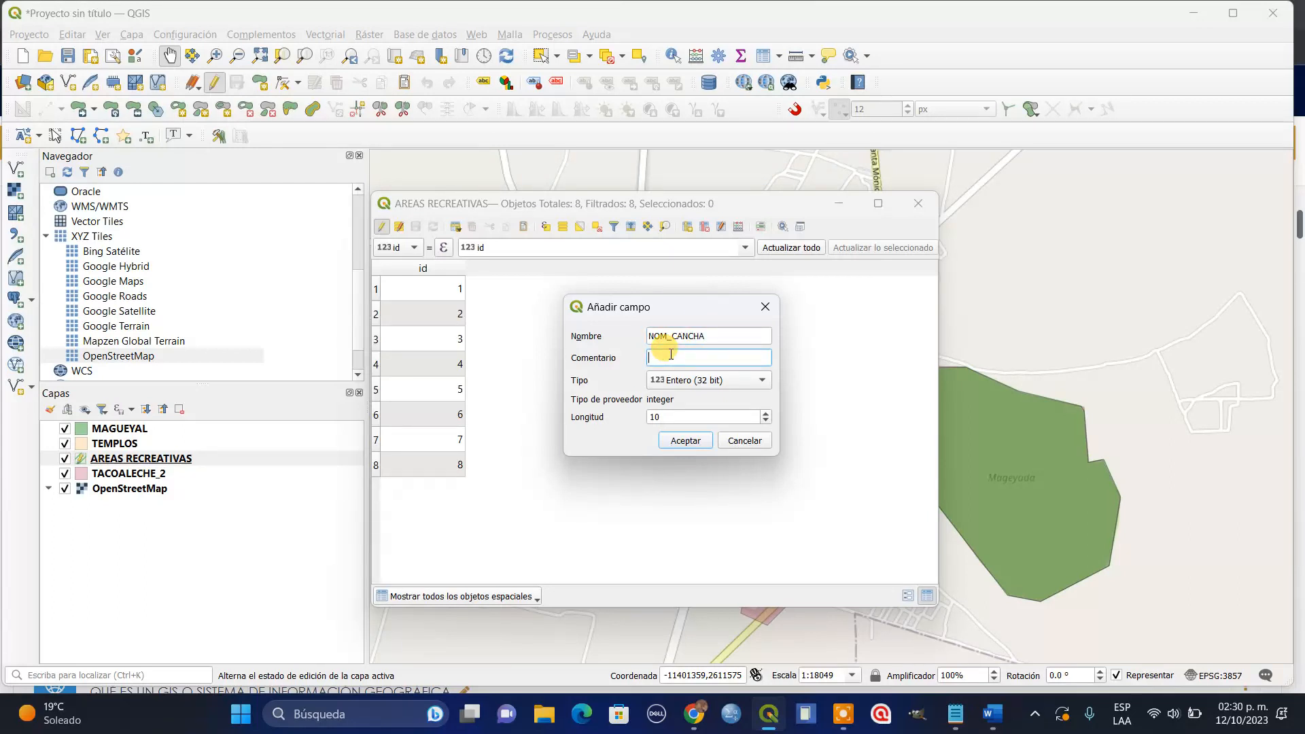
pyautogui.click(722, 339)
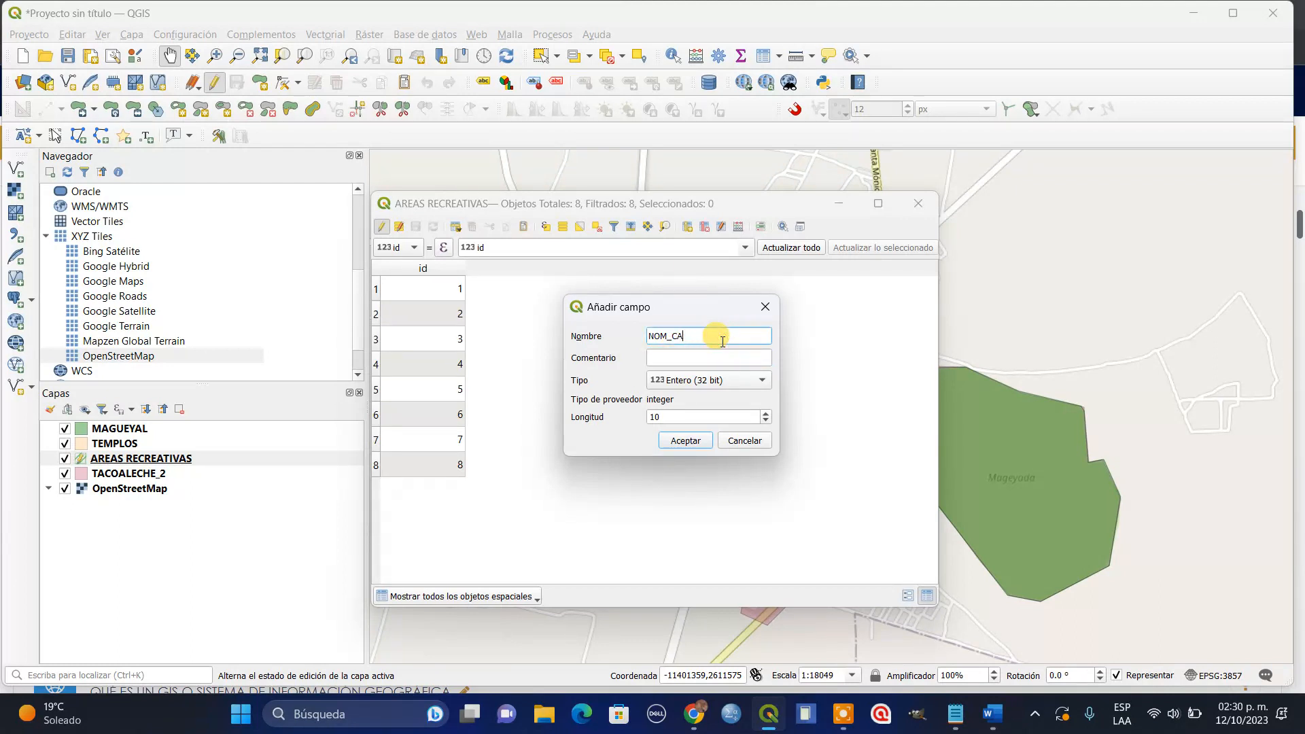
# Enter the field comment "Hace referencia al nombre de cada una de las áreas recreativas".
pyautogui.click(662, 359)
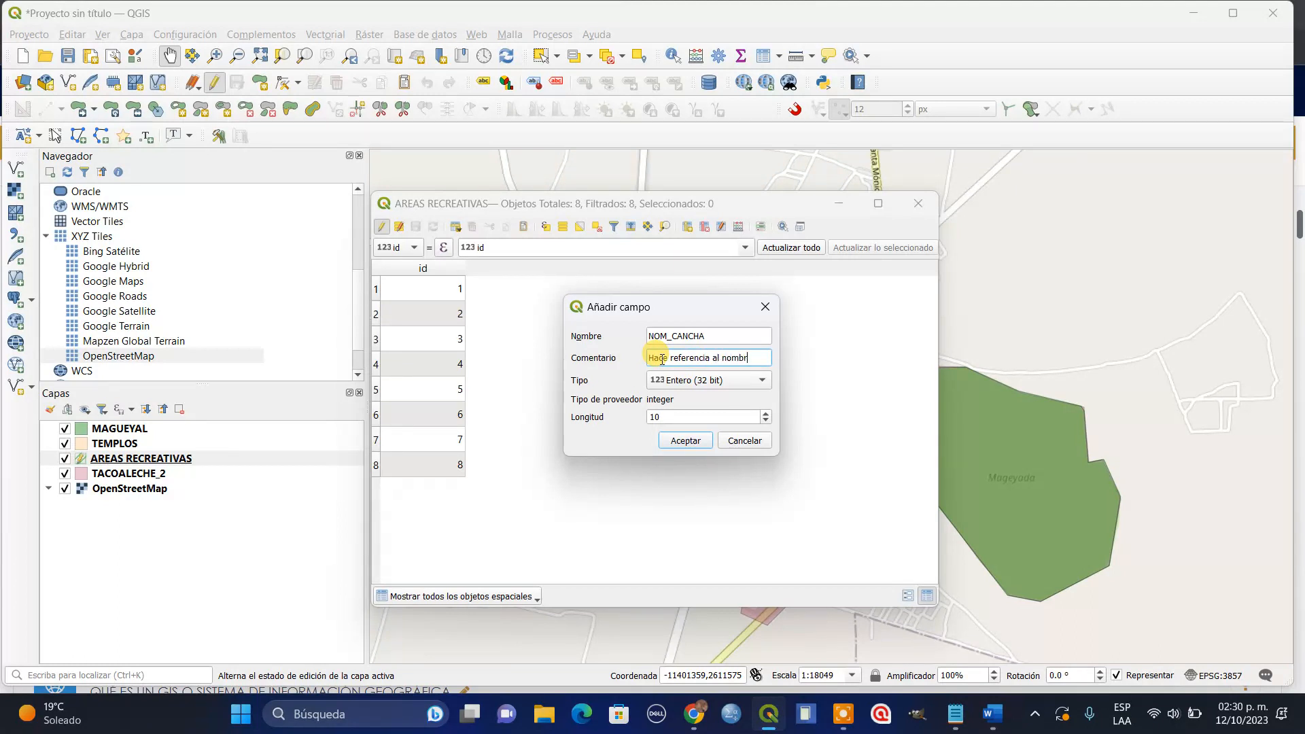
pyautogui.write('cada una de')
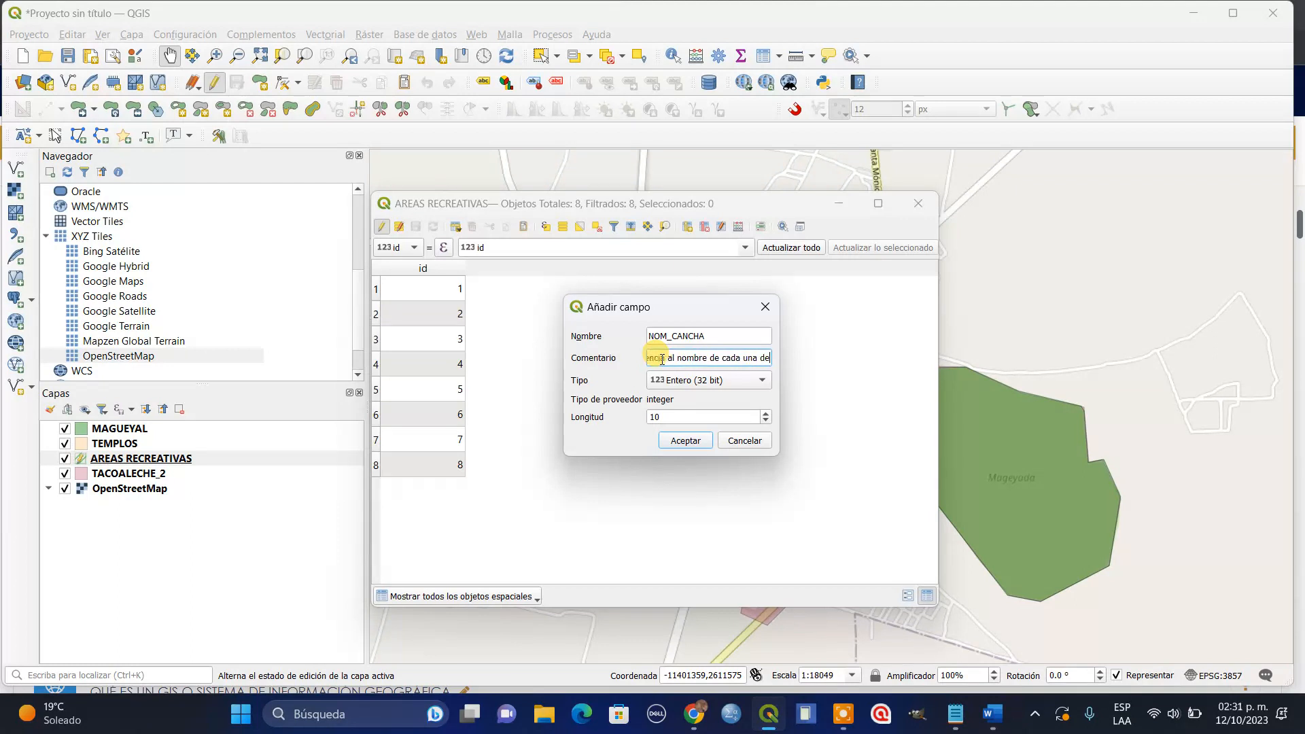
pyautogui.write(' las zonas c')
pyautogui.press('BackSpace')
pyautogui.press('BackSpace')
pyautogui.press('BackSpace')
pyautogui.press('BackSpace')
pyautogui.write('´reas recreativas')
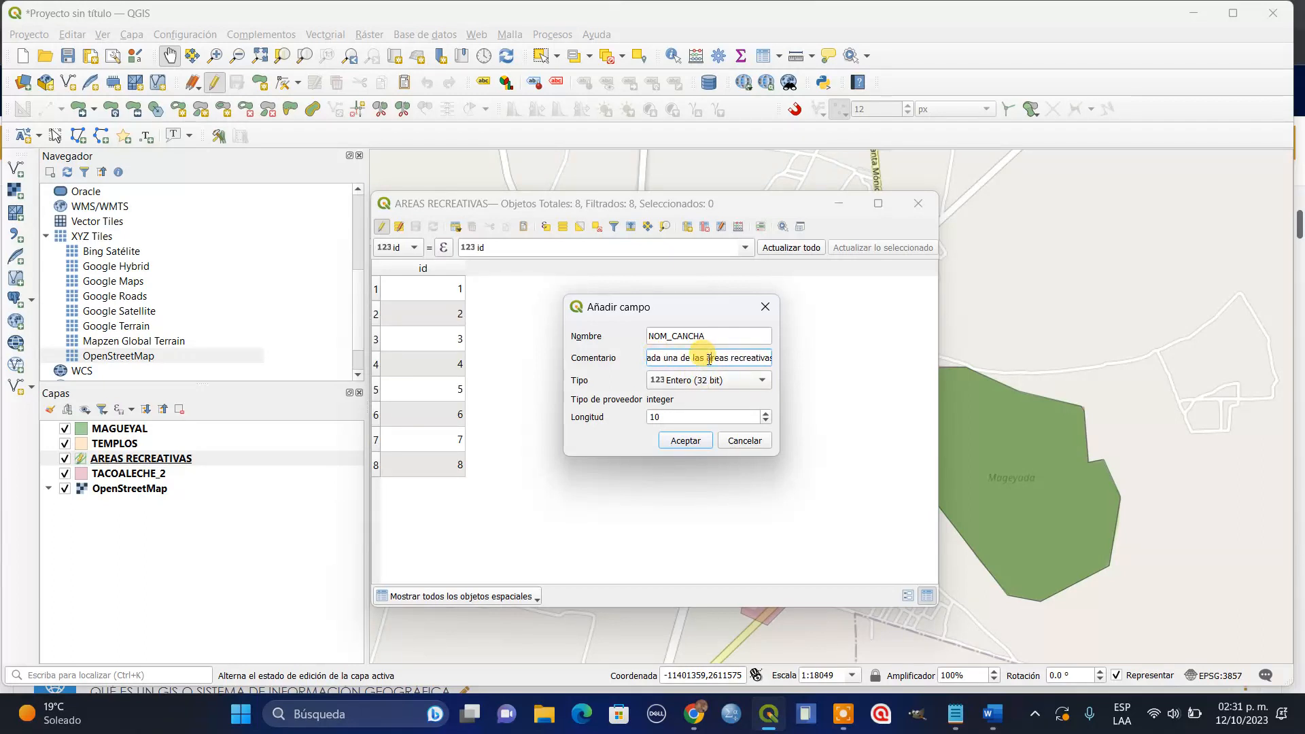
# Review the available field types and reread the comment text of the new field.
pyautogui.click(700, 384)
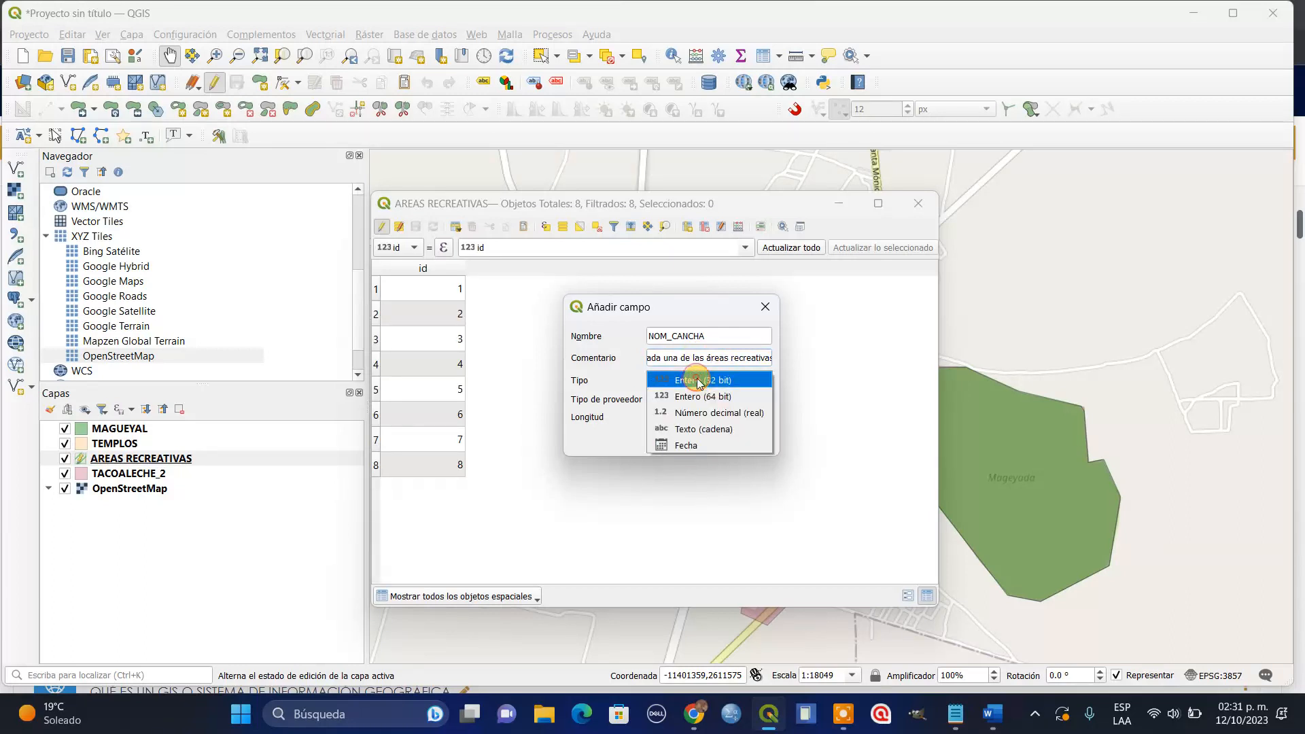
pyautogui.click(716, 377)
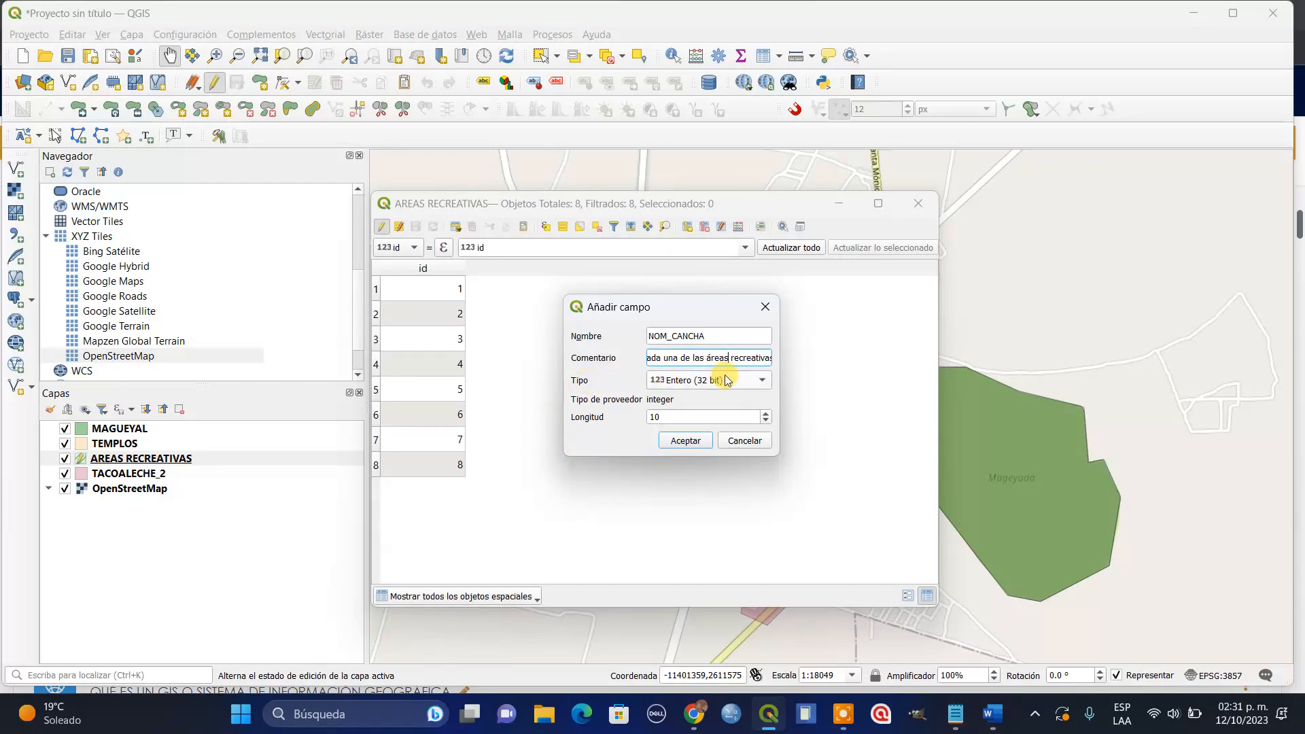
pyautogui.click(706, 338)
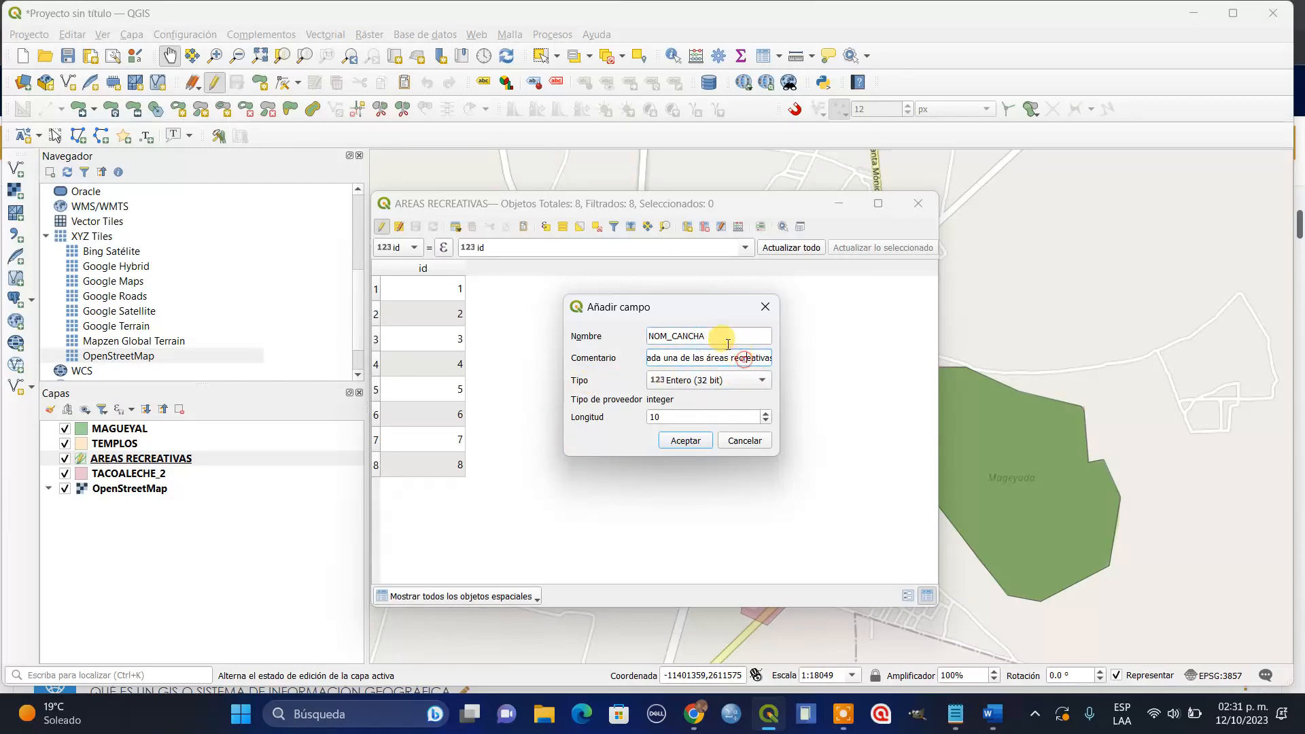
pyautogui.click(732, 358)
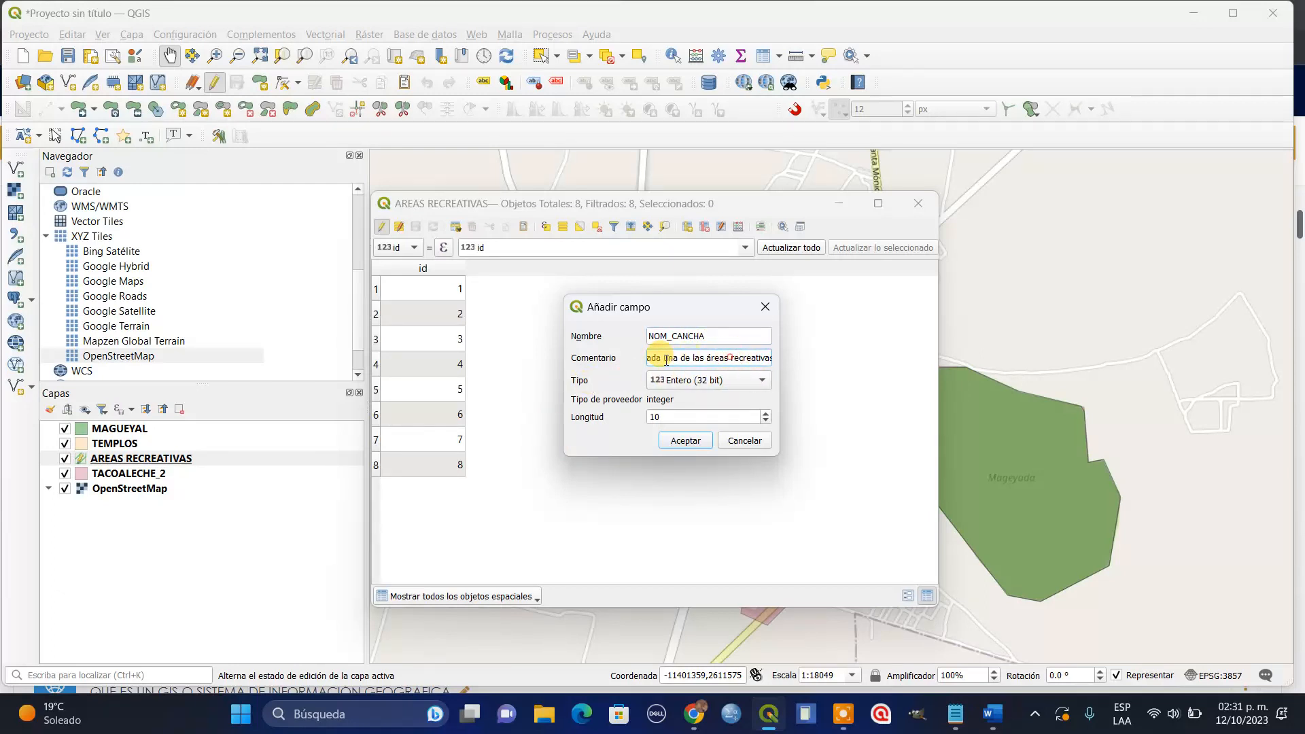
pyautogui.moveTo(678, 358); pyautogui.dragTo(800, 357)
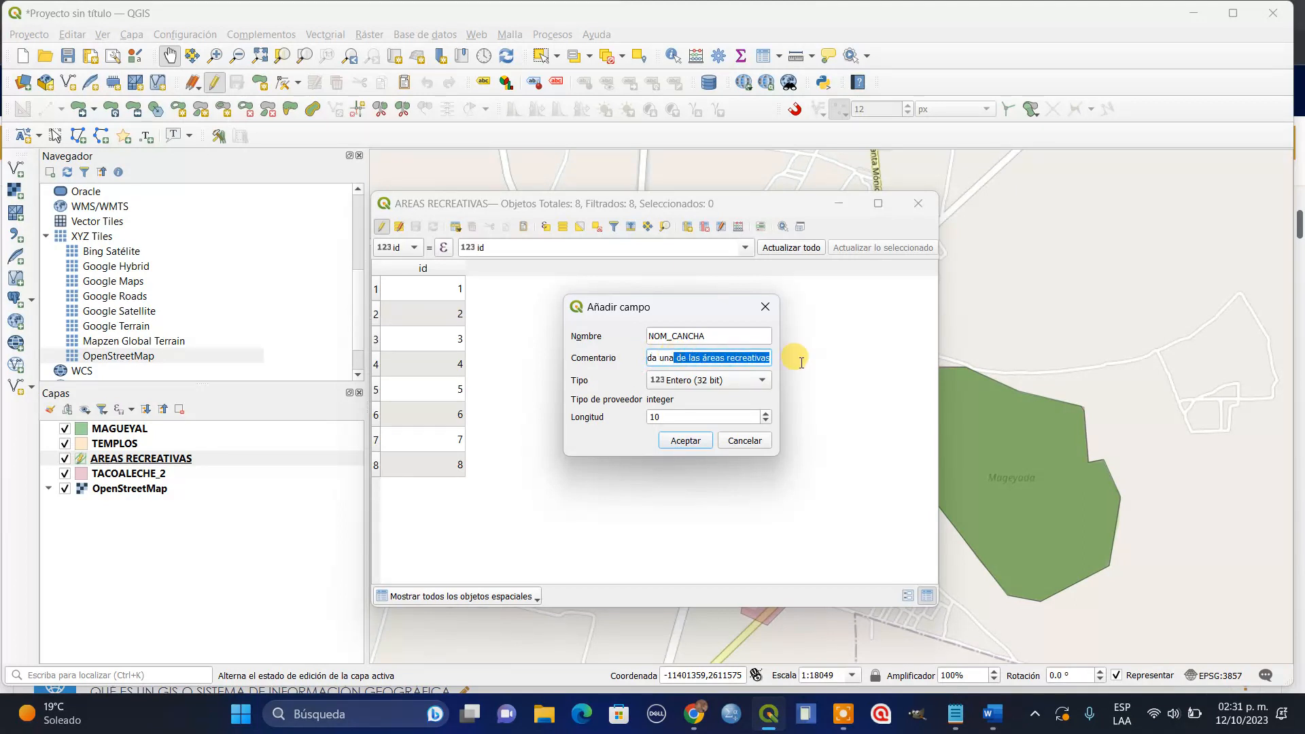
pyautogui.click(683, 355)
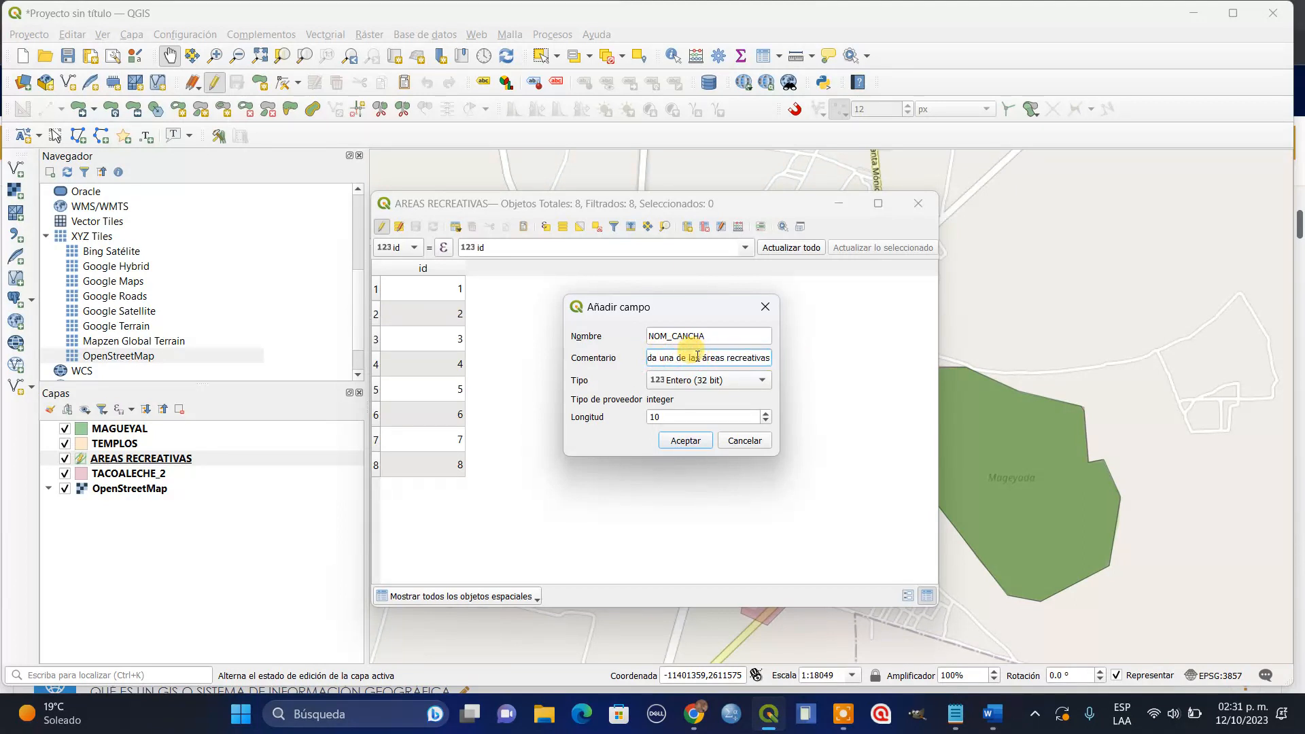
pyautogui.moveTo(690, 357); pyautogui.dragTo(795, 352)
pyautogui.click(677, 356)
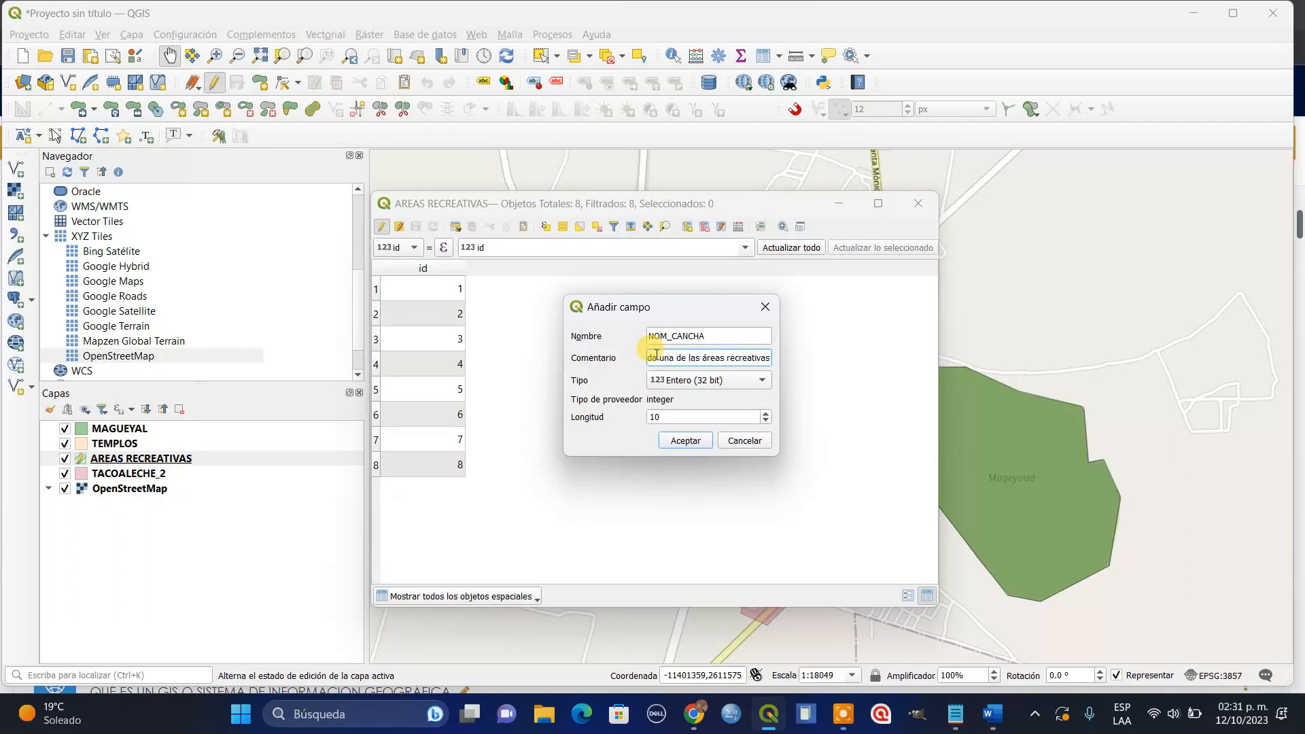
# Set the NOM_CANCHA field's type to Texto (cadena) with a length of 30 and create the field.
pyautogui.click(691, 378)
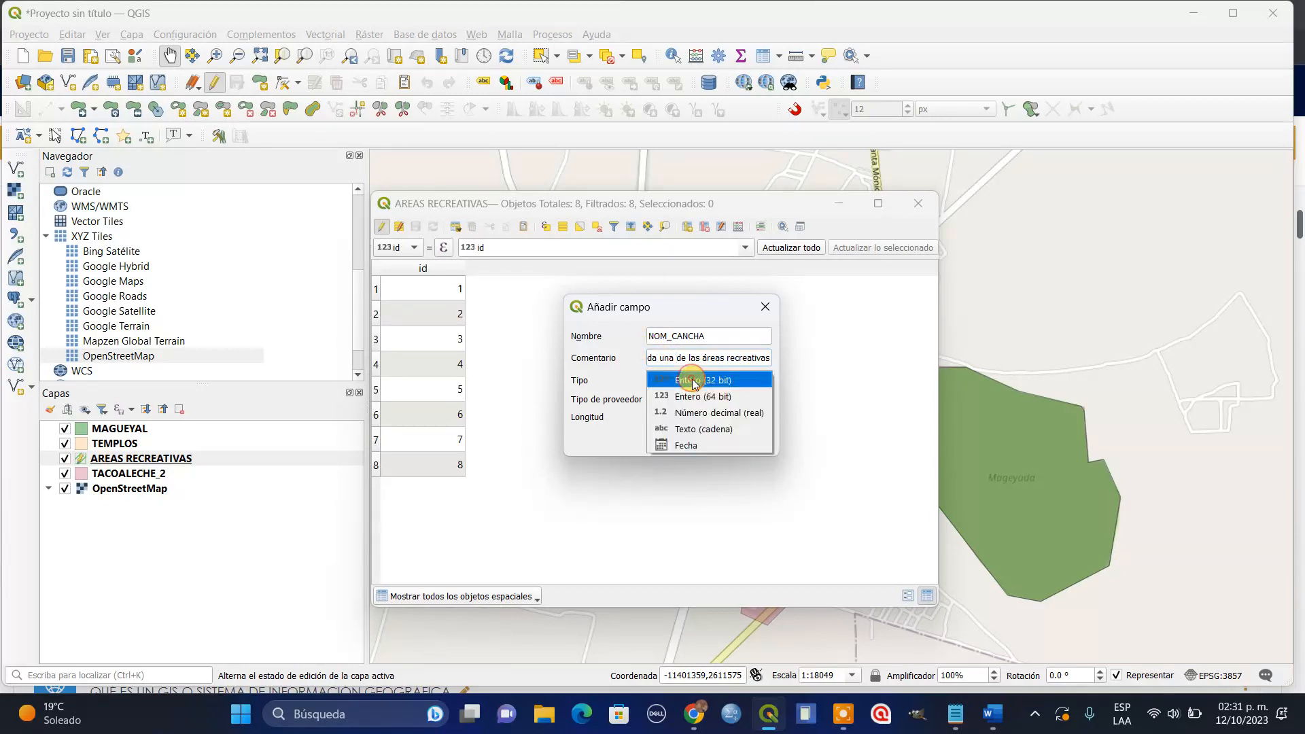
pyautogui.click(696, 429)
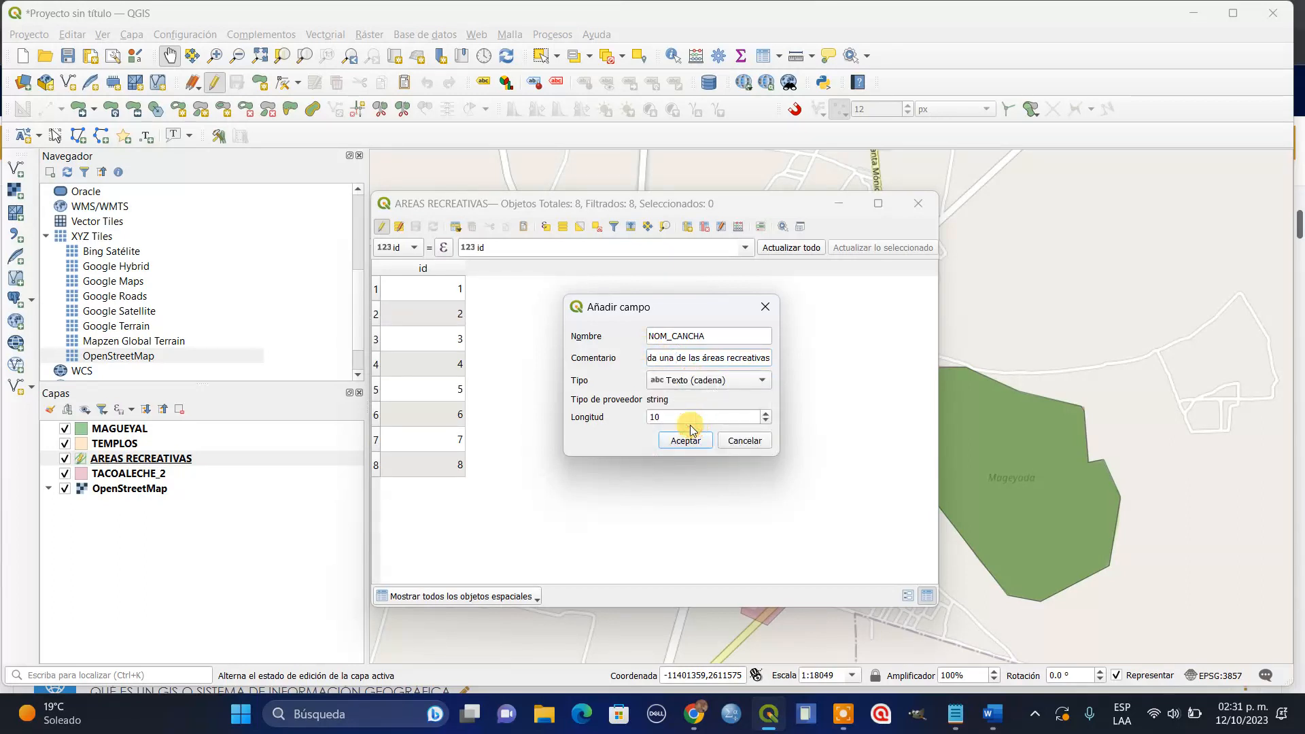
pyautogui.moveTo(669, 415); pyautogui.dragTo(635, 420)
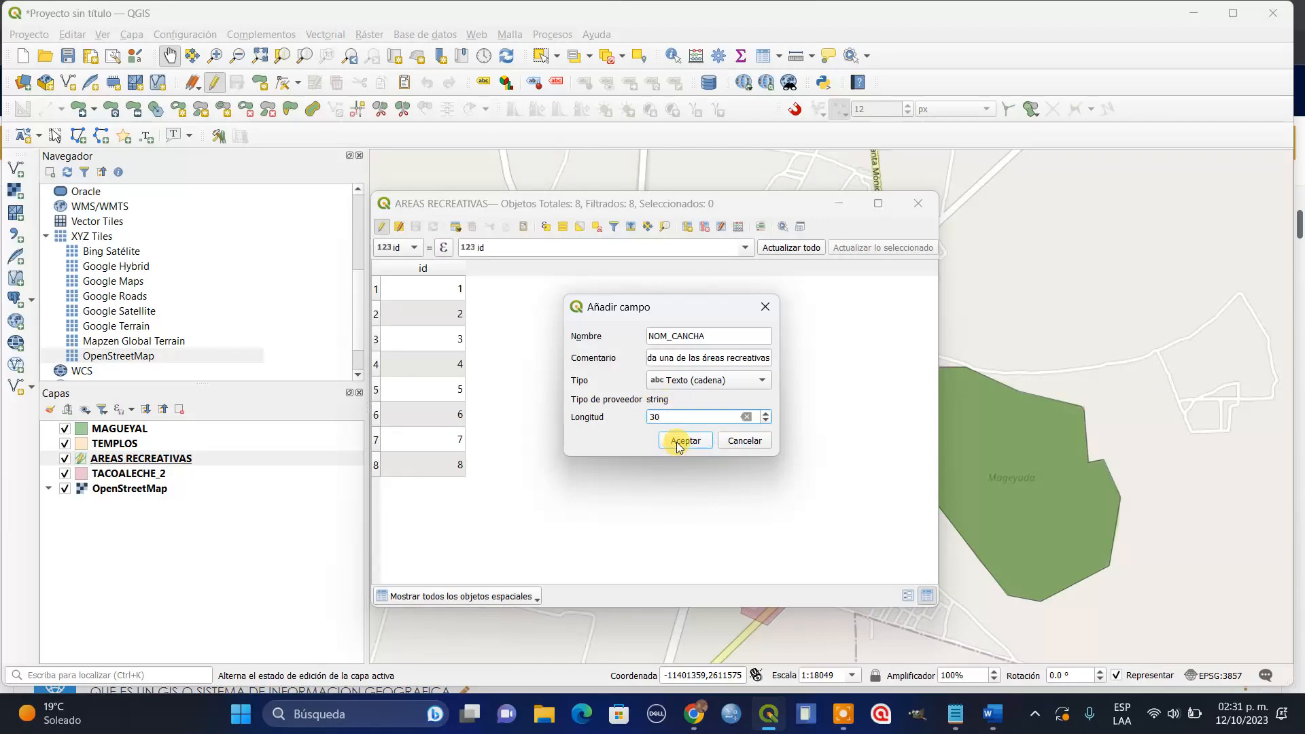
pyautogui.click(683, 442)
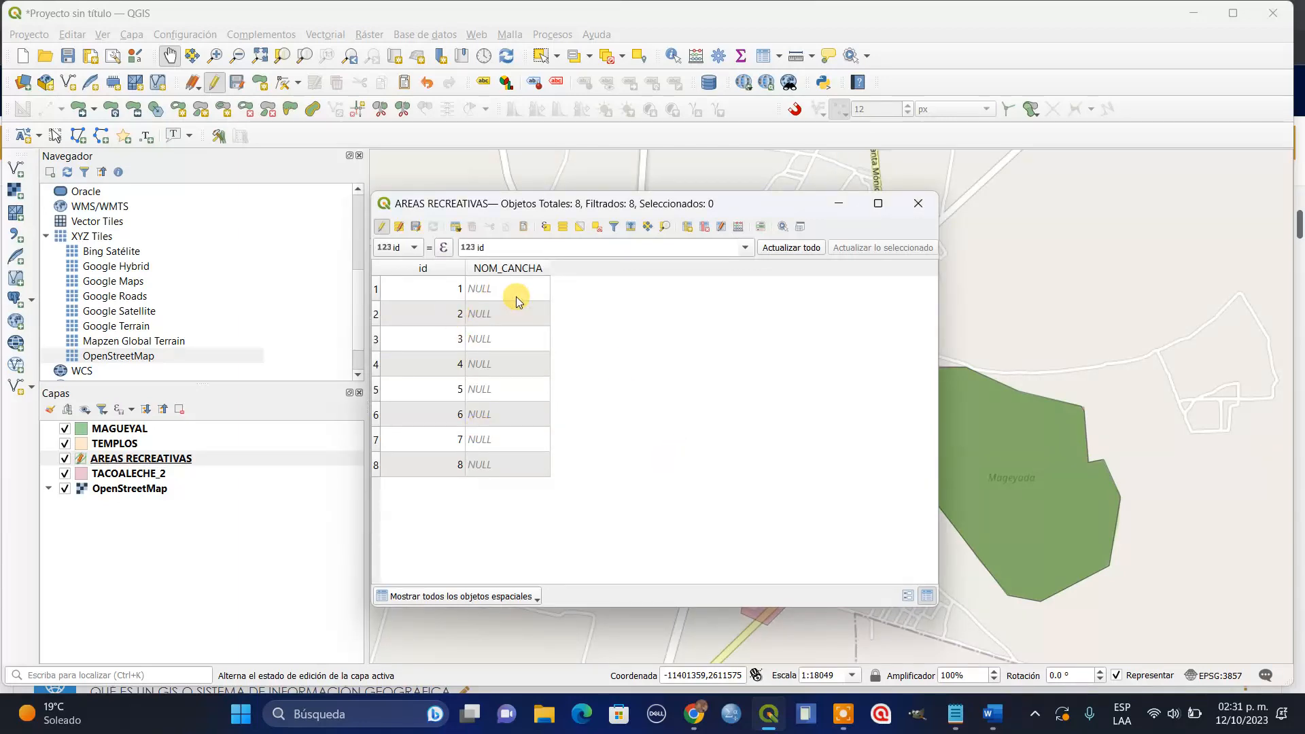
# Select record 1, then narrow and reposition the attribute table window so the Tacoaleche polygons can be seen beside it.
pyautogui.moveTo(576, 208); pyautogui.dragTo(670, 446)
pyautogui.click(734, 340)
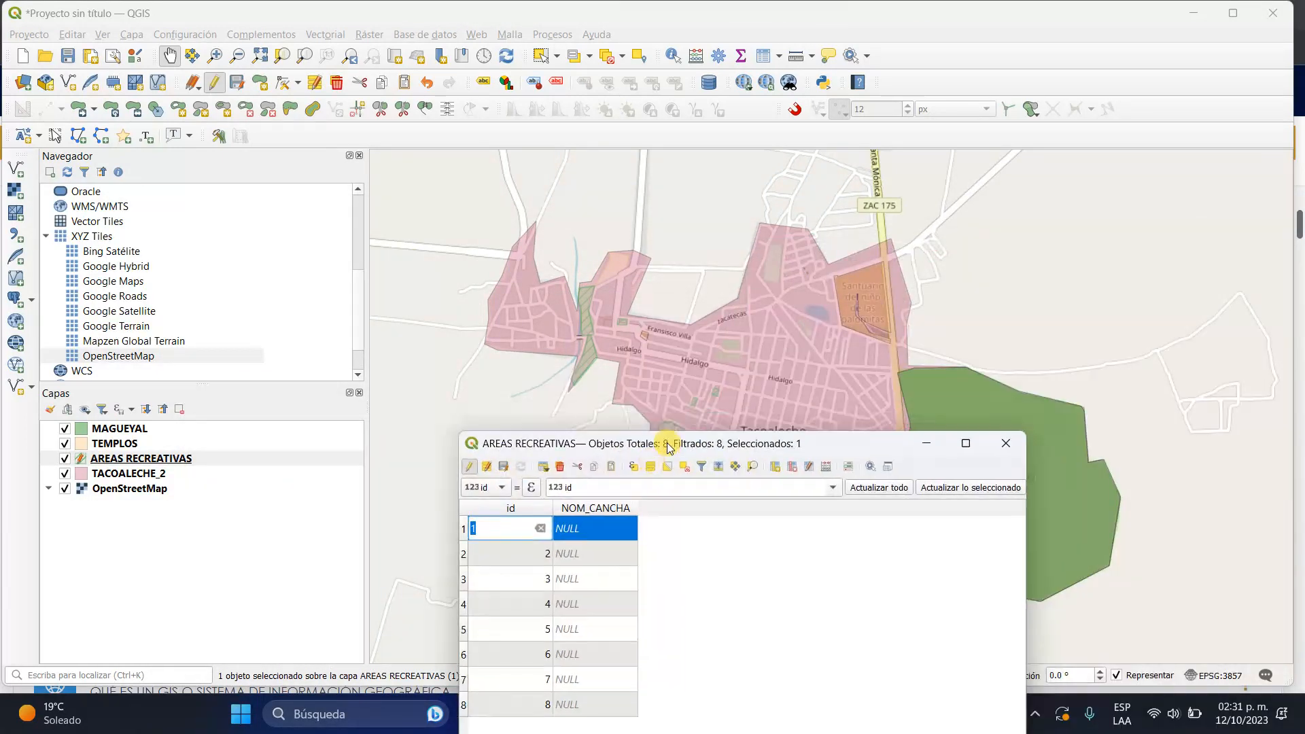
pyautogui.click(465, 538)
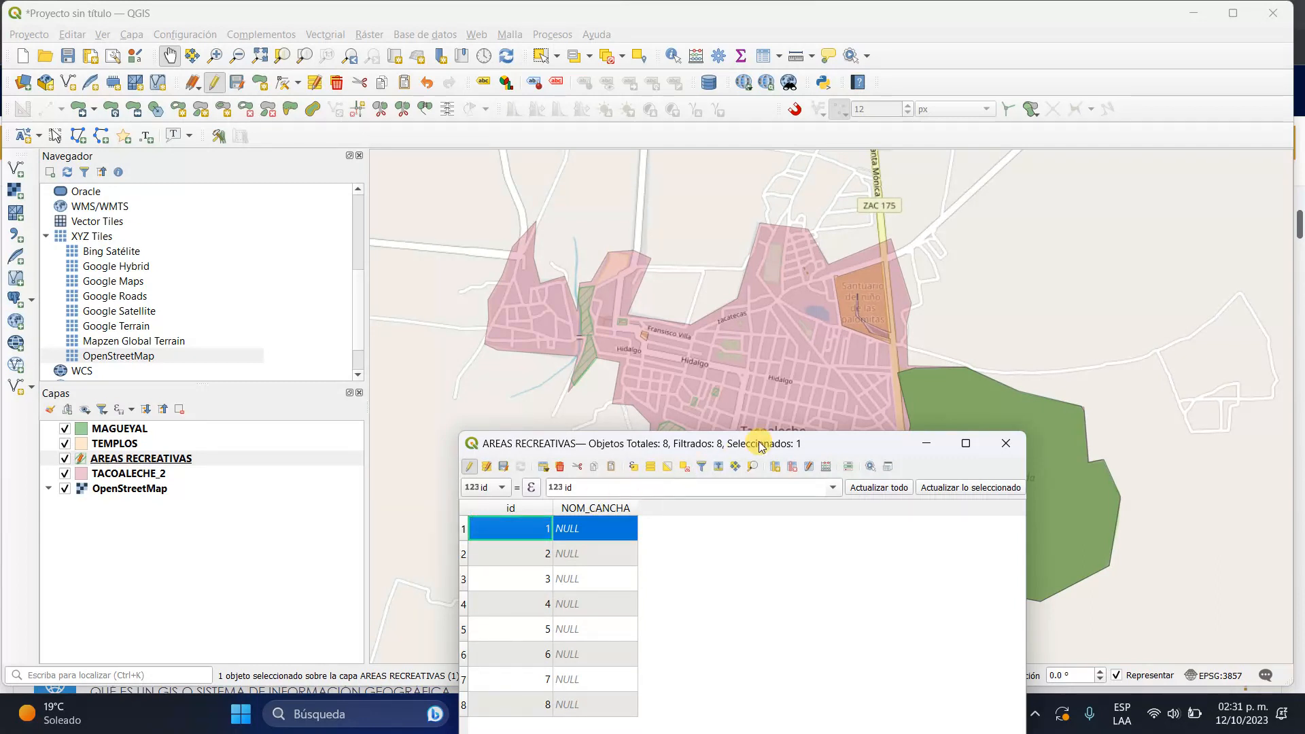
pyautogui.moveTo(764, 444); pyautogui.dragTo(639, 513)
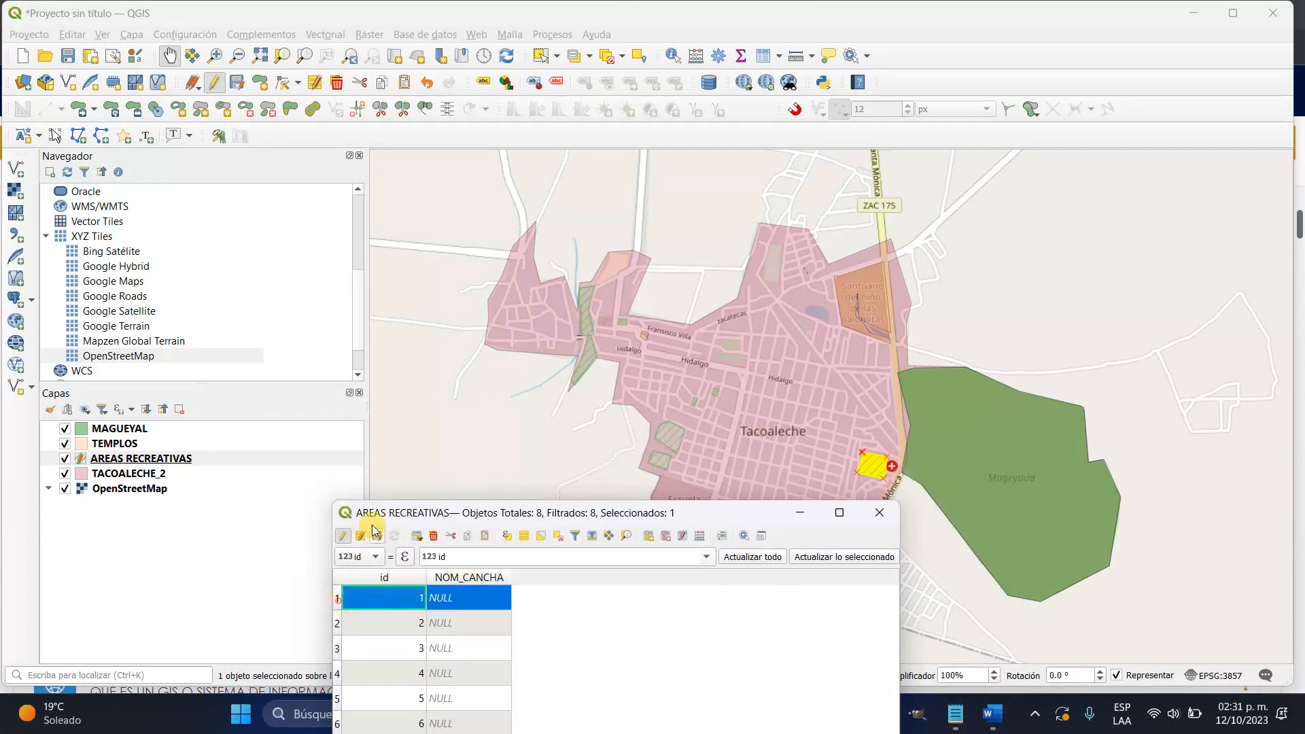
pyautogui.moveTo(377, 512); pyautogui.dragTo(362, 438)
pyautogui.moveTo(883, 576); pyautogui.dragTo(639, 568)
pyautogui.moveTo(494, 437); pyautogui.dragTo(490, 294)
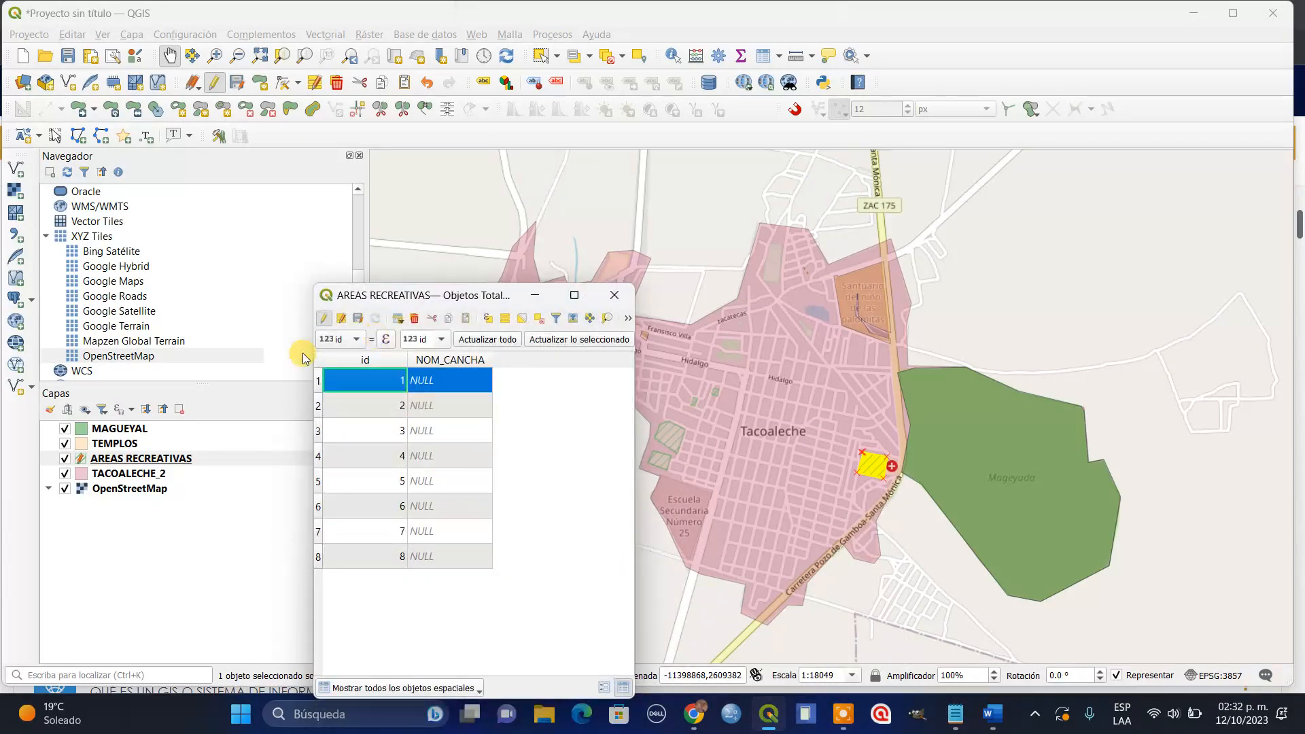
# Highlight records 2 to 7 one at a time to examine which recreational area on the map each one represents.
pyautogui.click(318, 403)
pyautogui.click(318, 432)
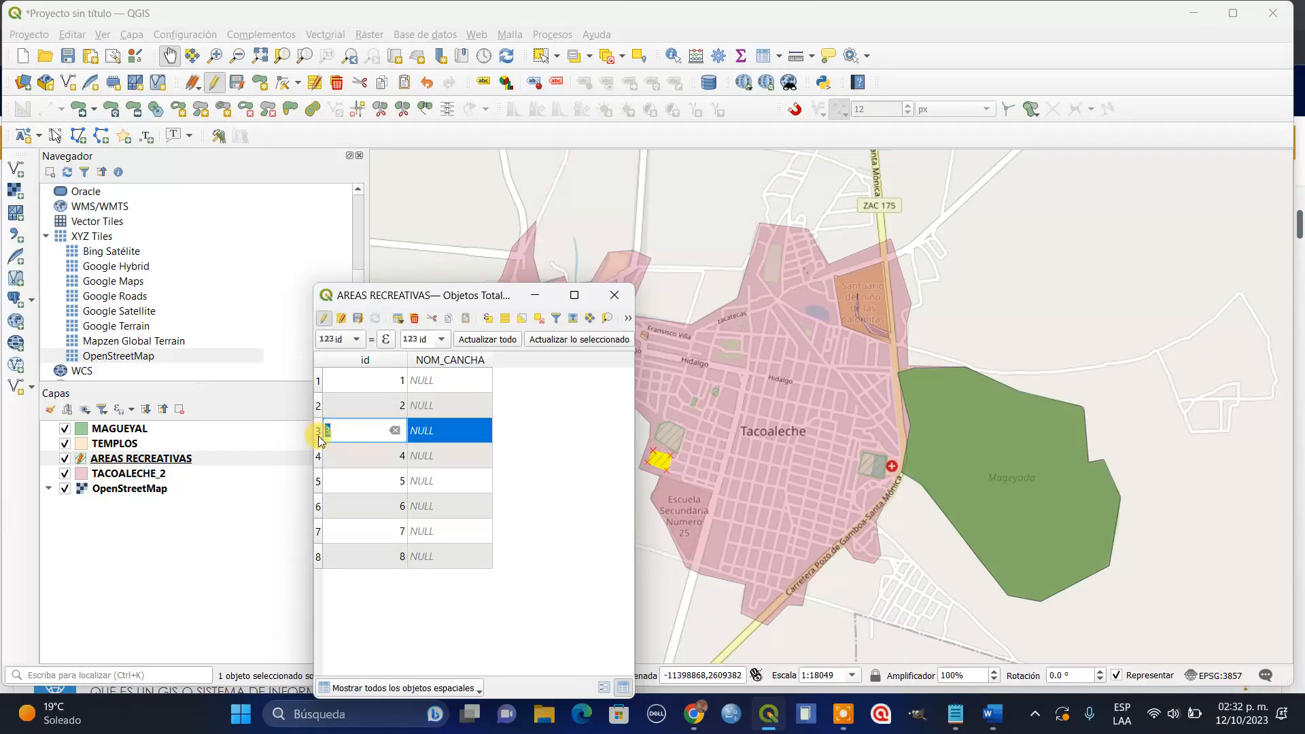
pyautogui.click(318, 455)
pyautogui.click(318, 480)
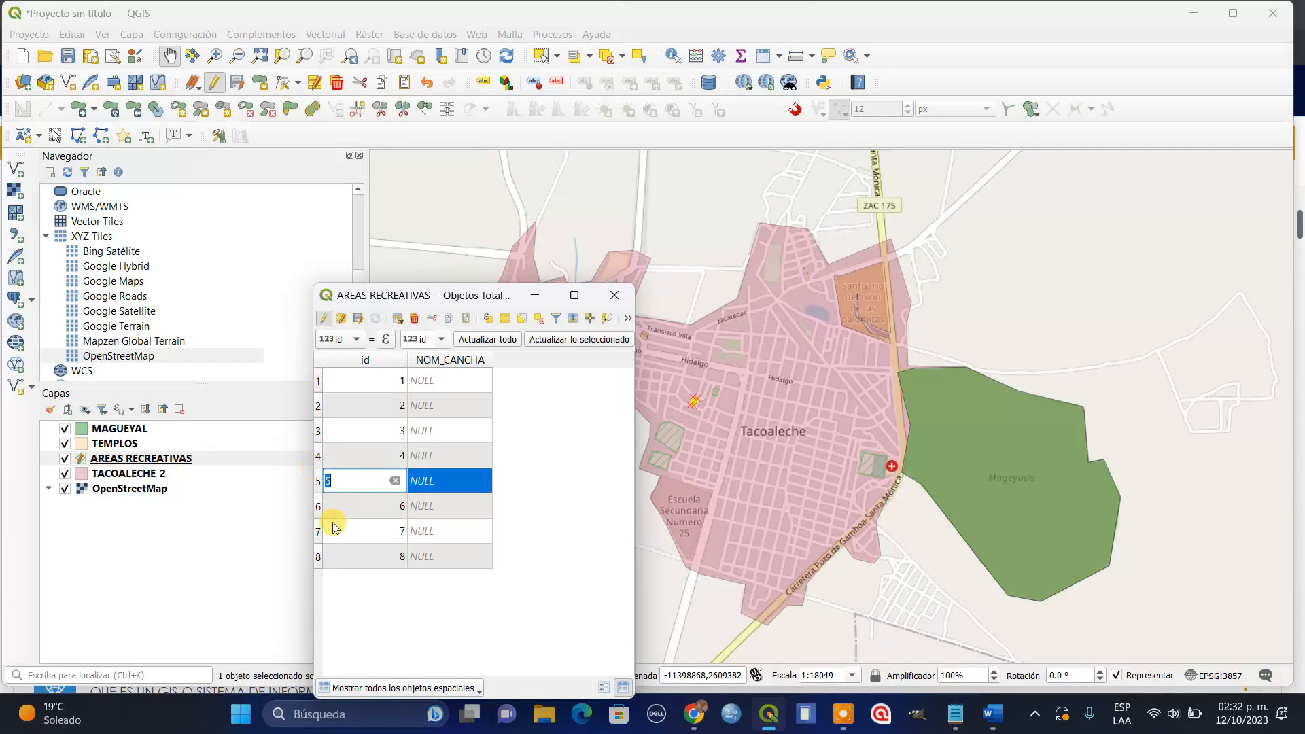
pyautogui.click(318, 506)
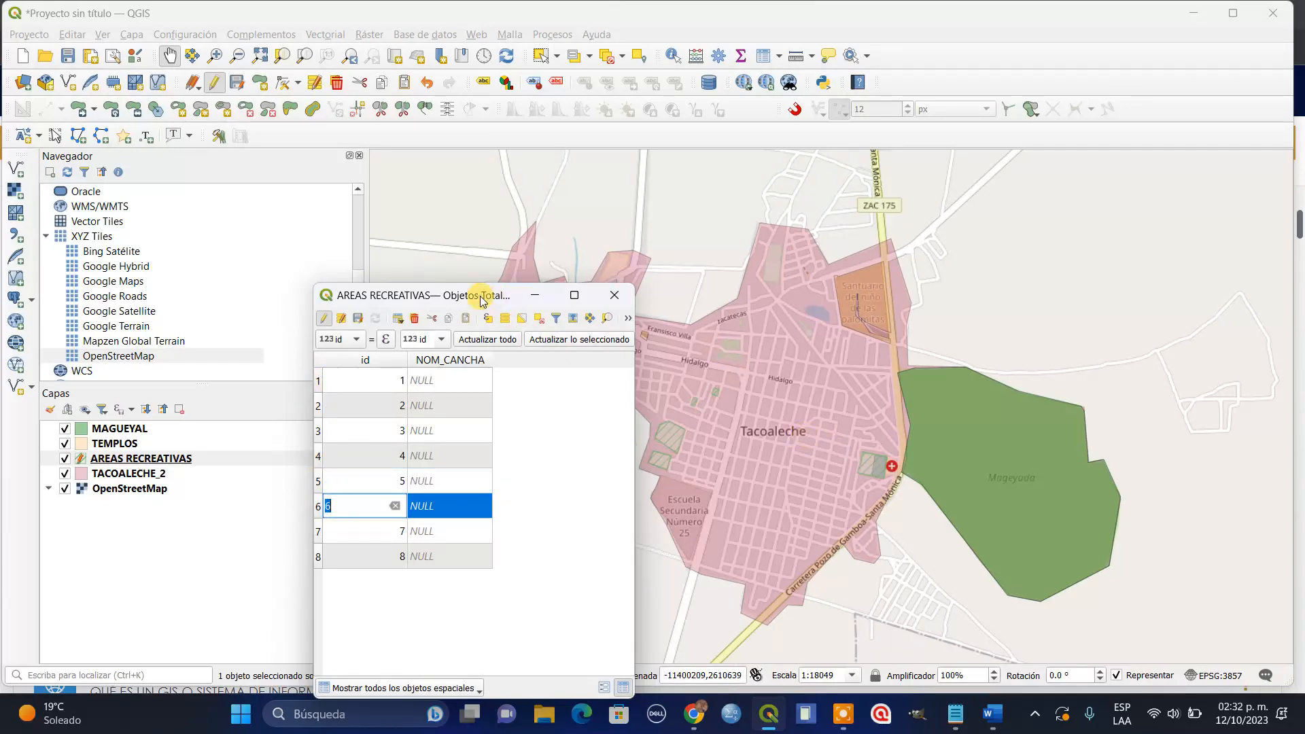
pyautogui.moveTo(480, 296); pyautogui.dragTo(505, 325)
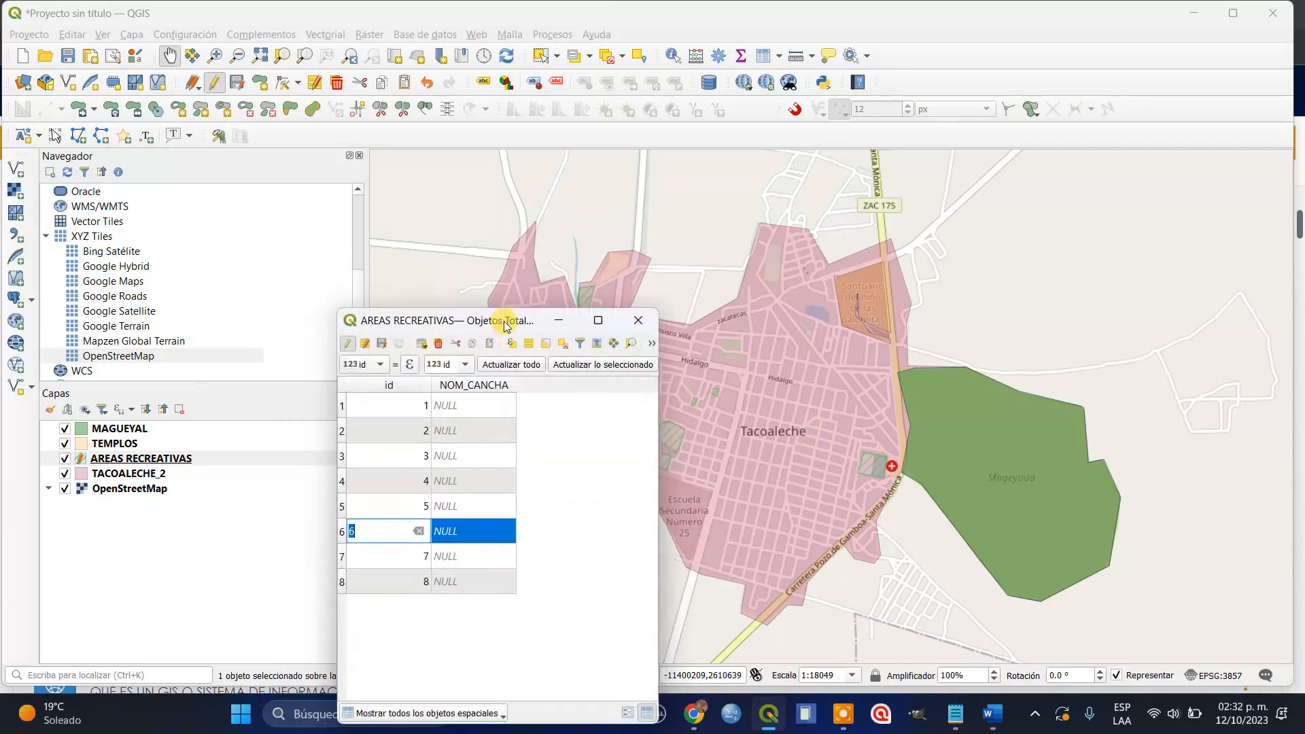
pyautogui.click(341, 561)
# Select record 1 and enter CANCHA DEPORTIVA TACOALECHE as its NOM_CANCHA value.
pyautogui.click(342, 406)
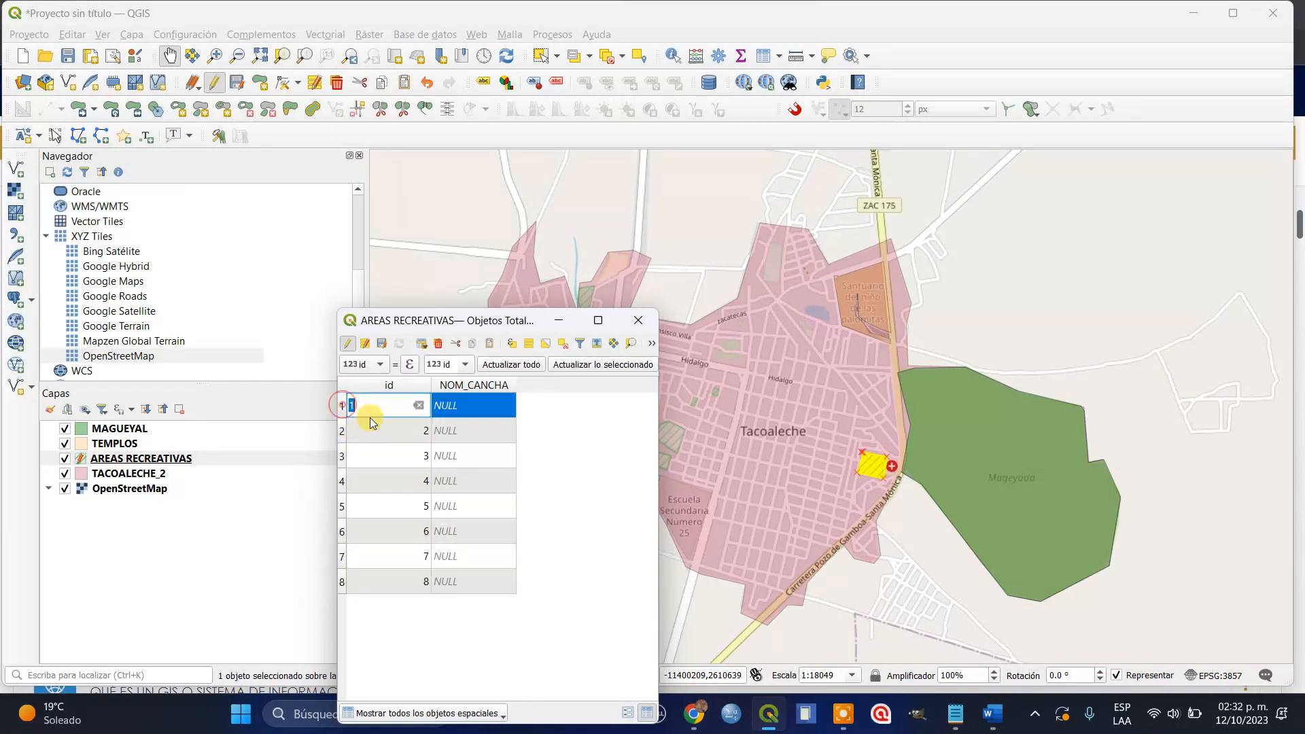
pyautogui.moveTo(502, 320); pyautogui.dragTo(450, 301)
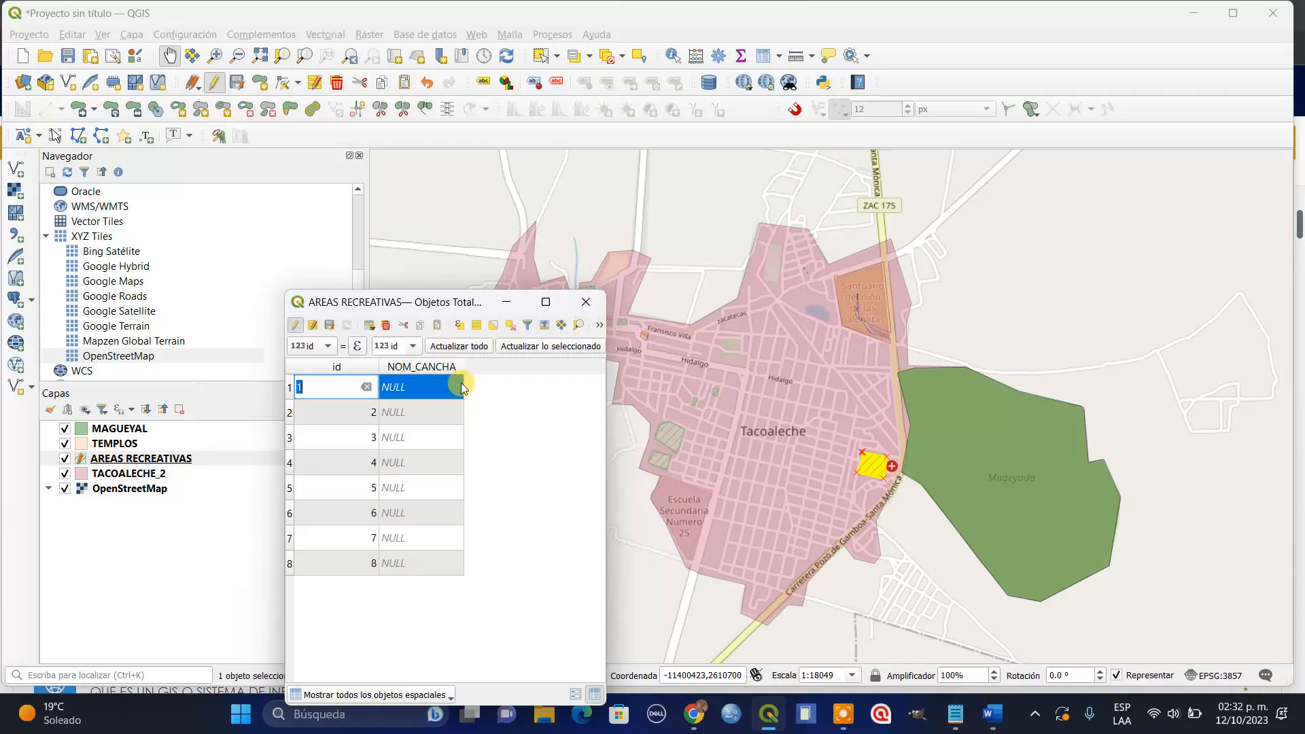
pyautogui.click(430, 385)
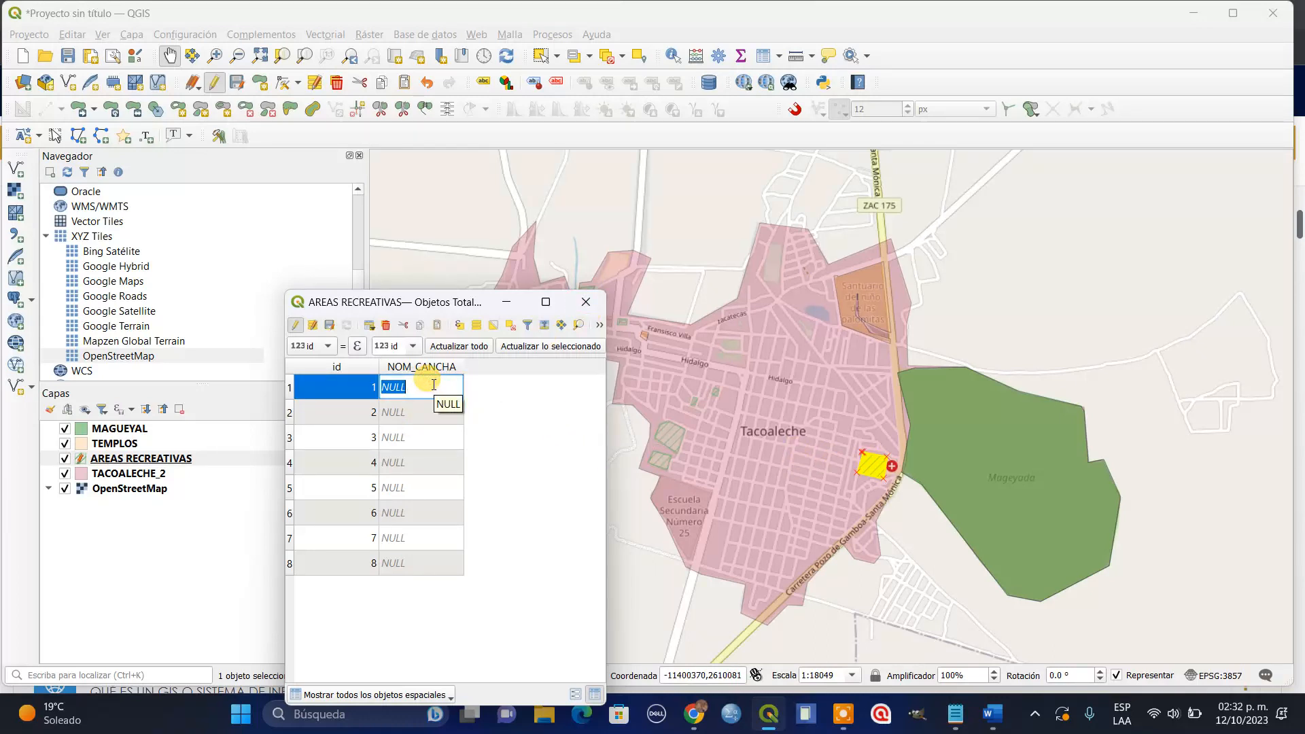
pyautogui.write('C')
pyautogui.write('ANCHA DEPORT')
pyautogui.write('IVA TACOALE')
pyautogui.write('CHE')
# Locate record 2's polygon on the map, close the attribute table, and read the place names on the base map there.
pyautogui.doubleClick(416, 411)
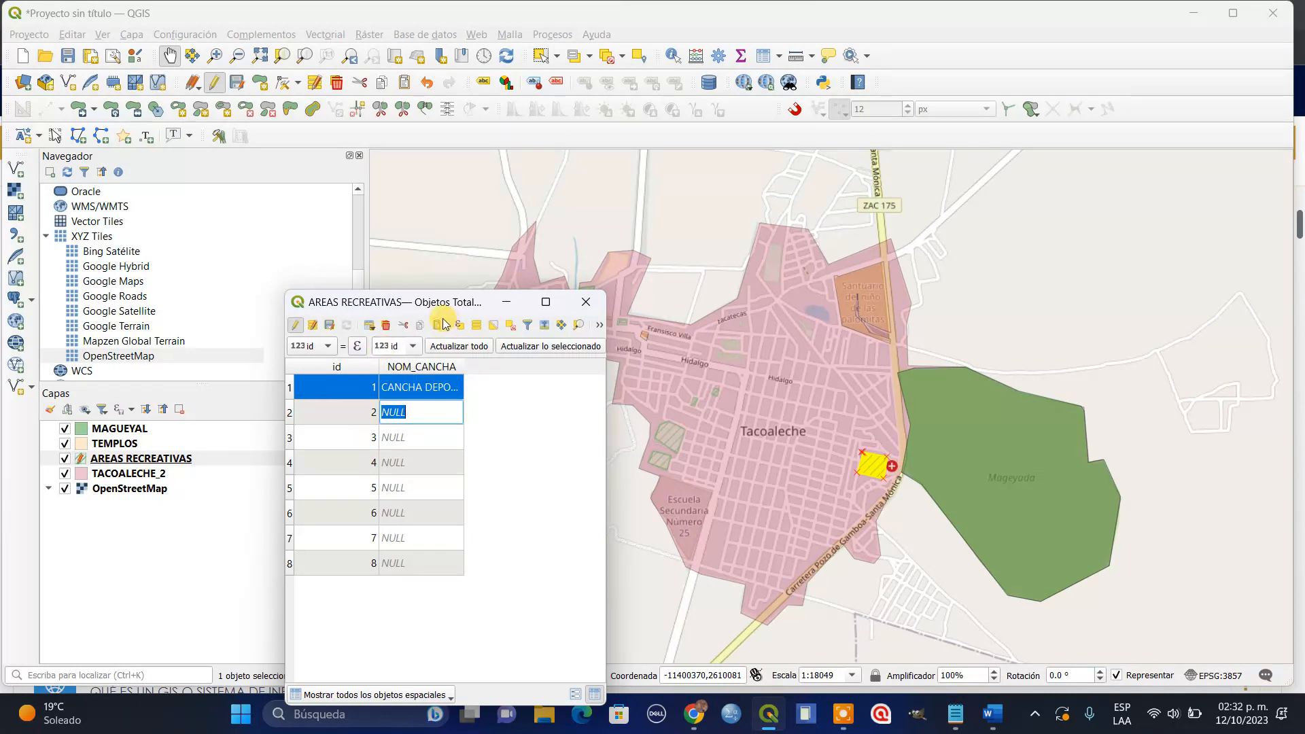
pyautogui.click(288, 412)
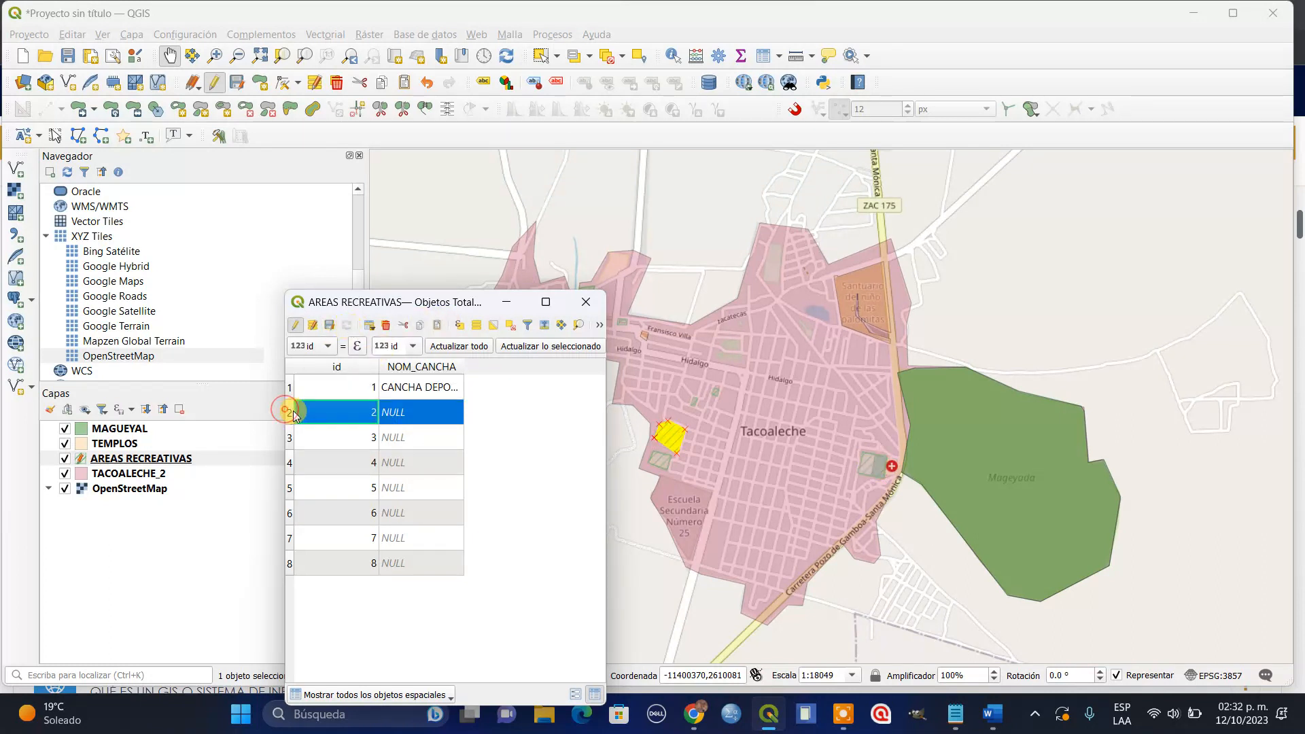
pyautogui.click(579, 307)
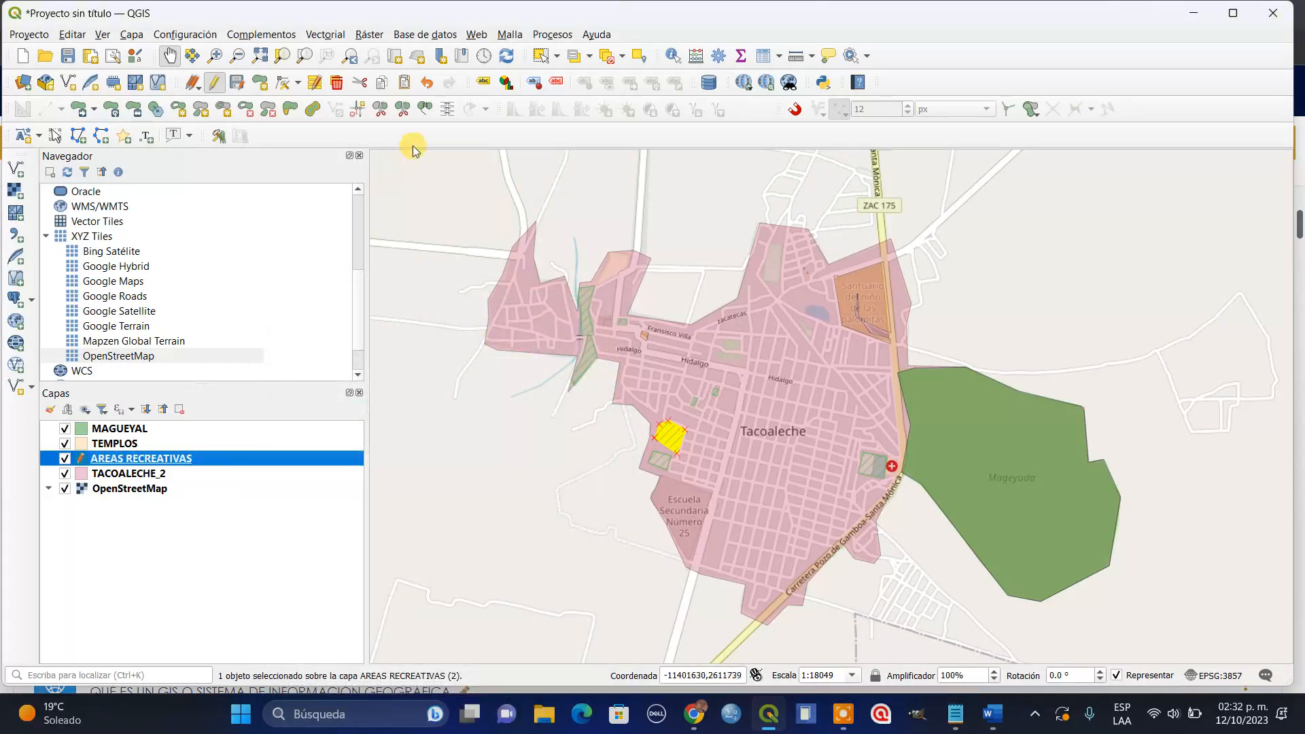
pyautogui.click(507, 57)
pyautogui.scroll(2, 683, 437)
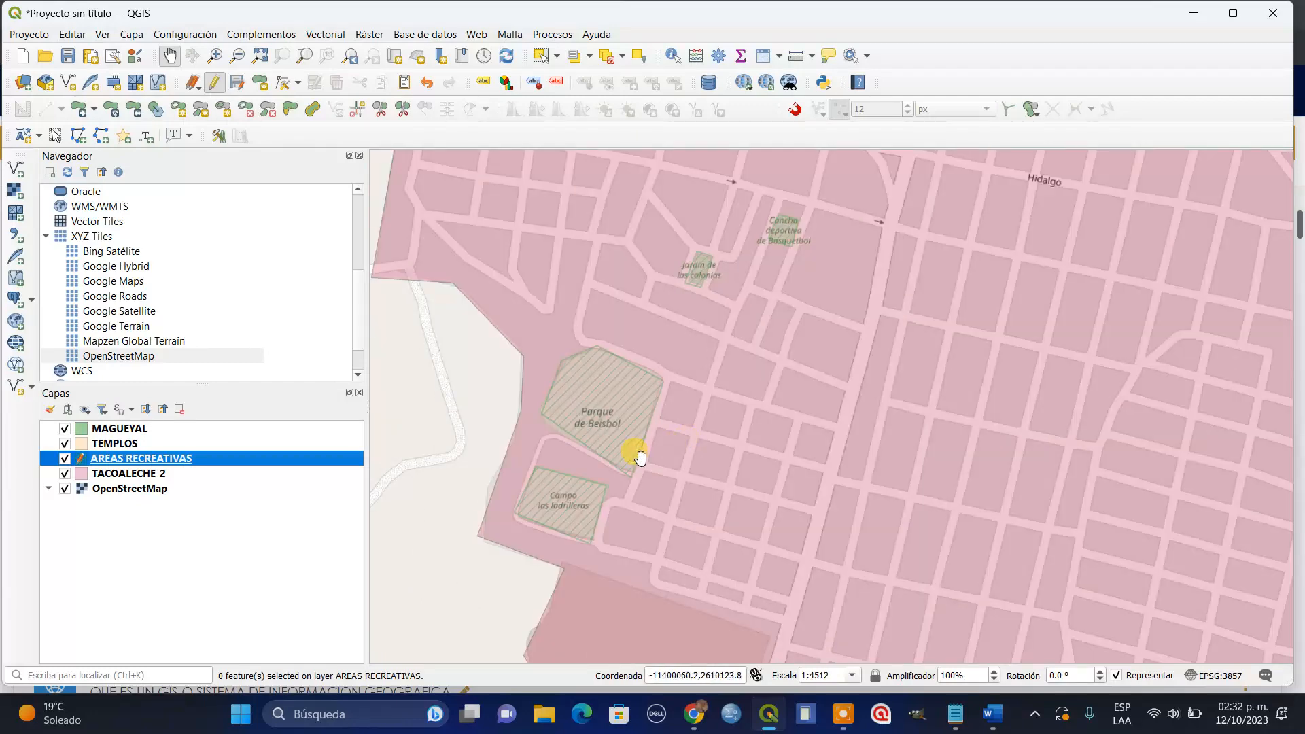
pyautogui.scroll(1, 664, 437)
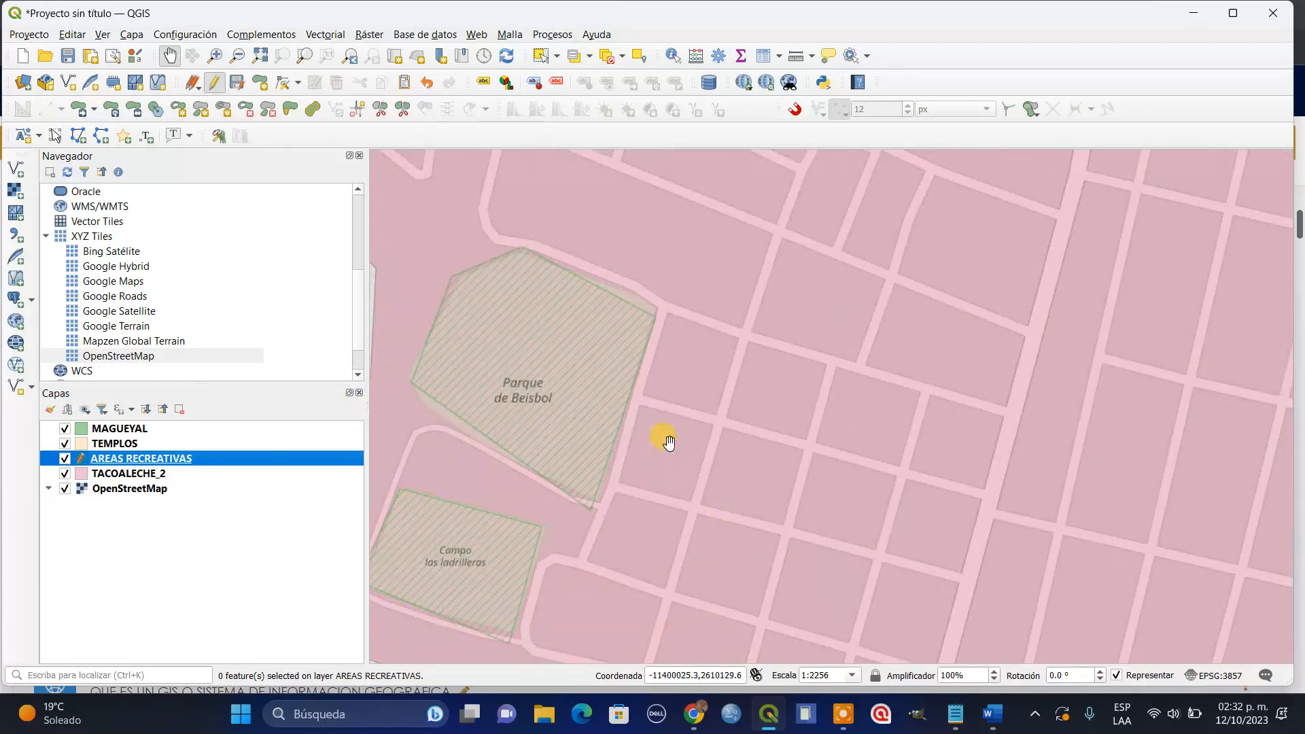
pyautogui.moveTo(664, 437); pyautogui.dragTo(792, 407)
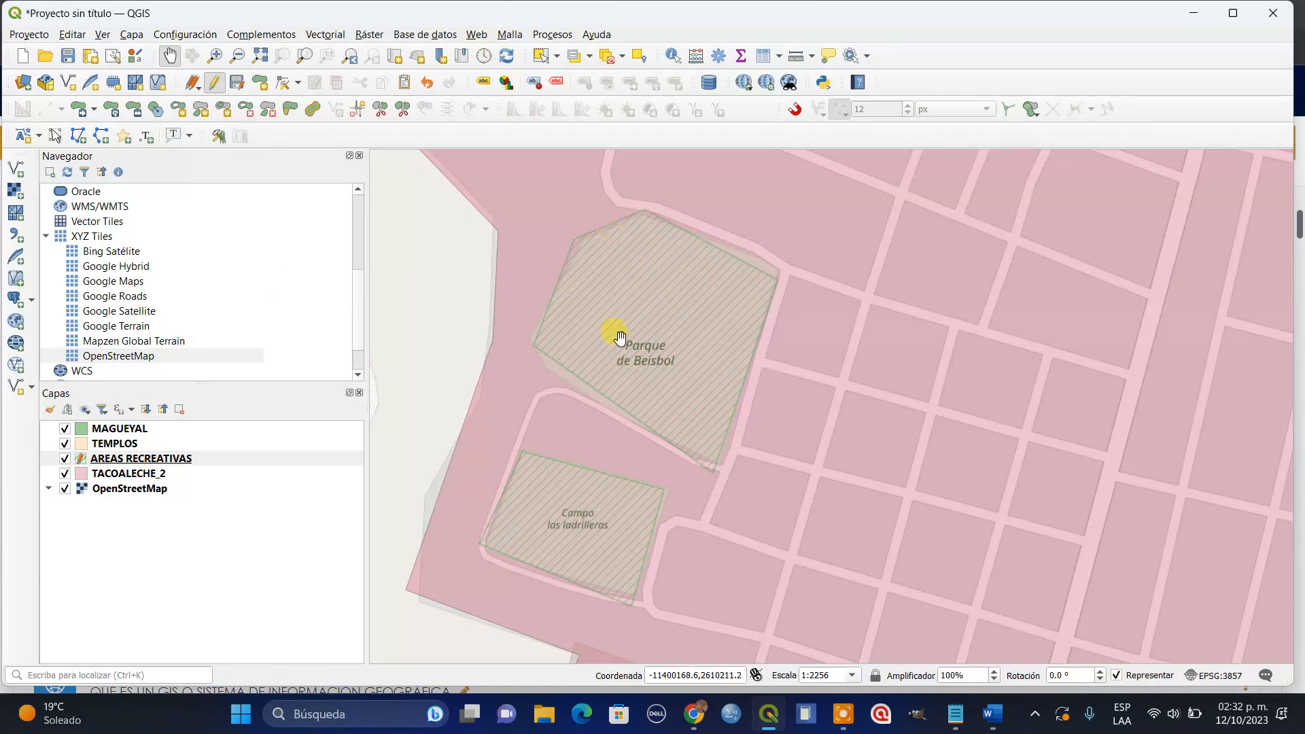
# Reopen the AREAS RECREATIVAS attribute table beside the polygons and enter PARQUE DE BEISBOL as record 2's NOM_CANCHA value.
pyautogui.click(223, 457)
pyautogui.rightClick(222, 457)
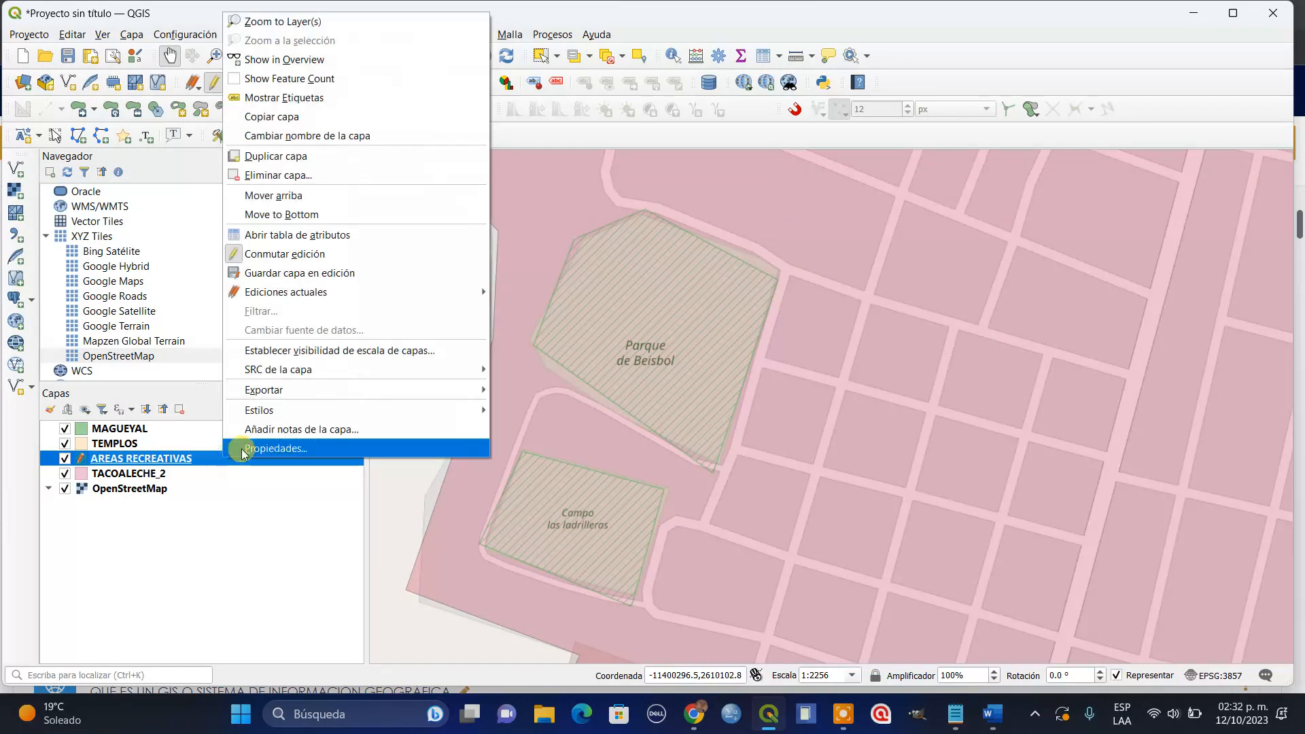
pyautogui.click(258, 235)
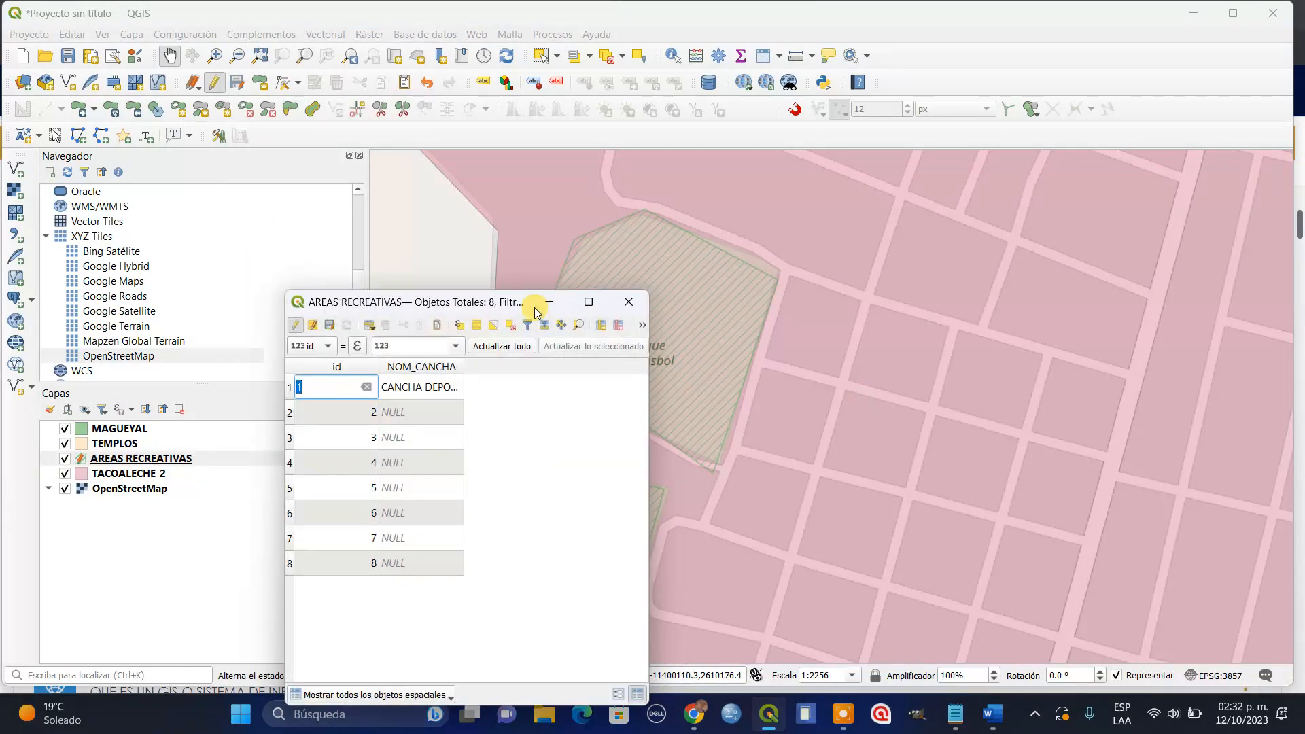
pyautogui.moveTo(500, 304); pyautogui.dragTo(920, 229)
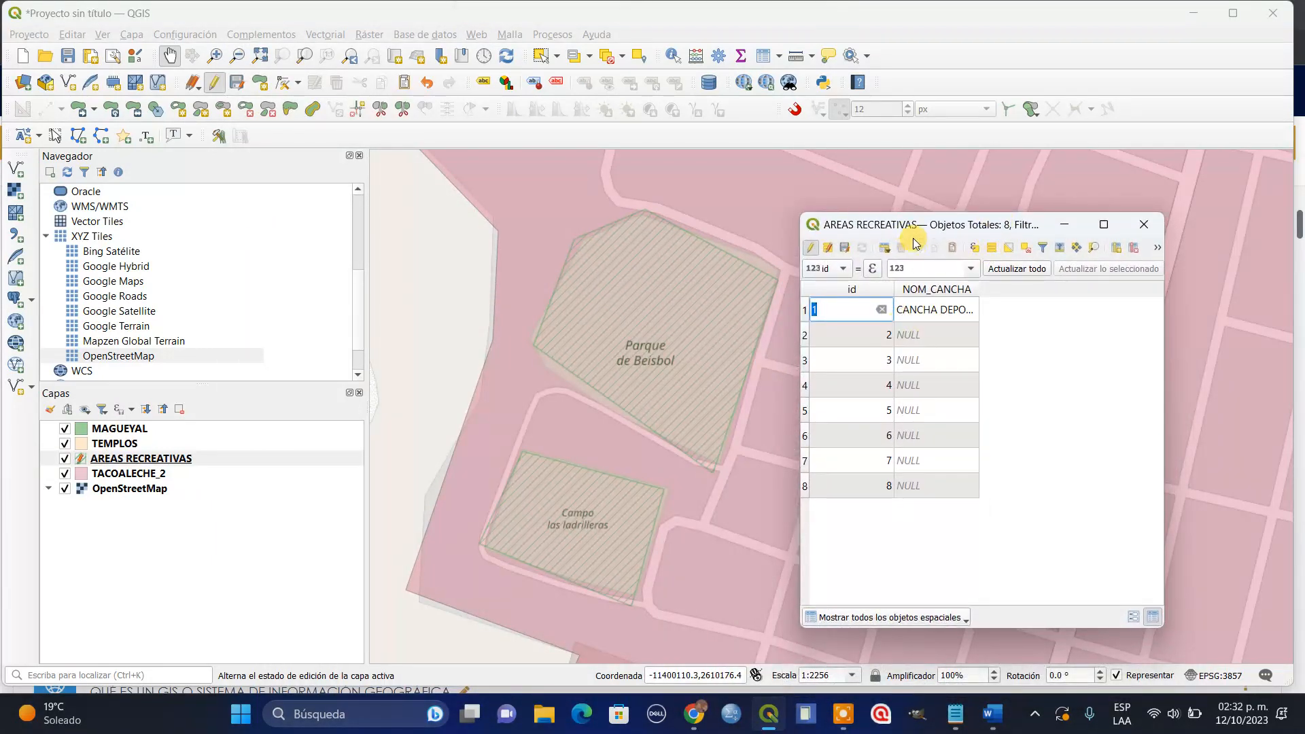
pyautogui.click(806, 328)
pyautogui.doubleClick(914, 325)
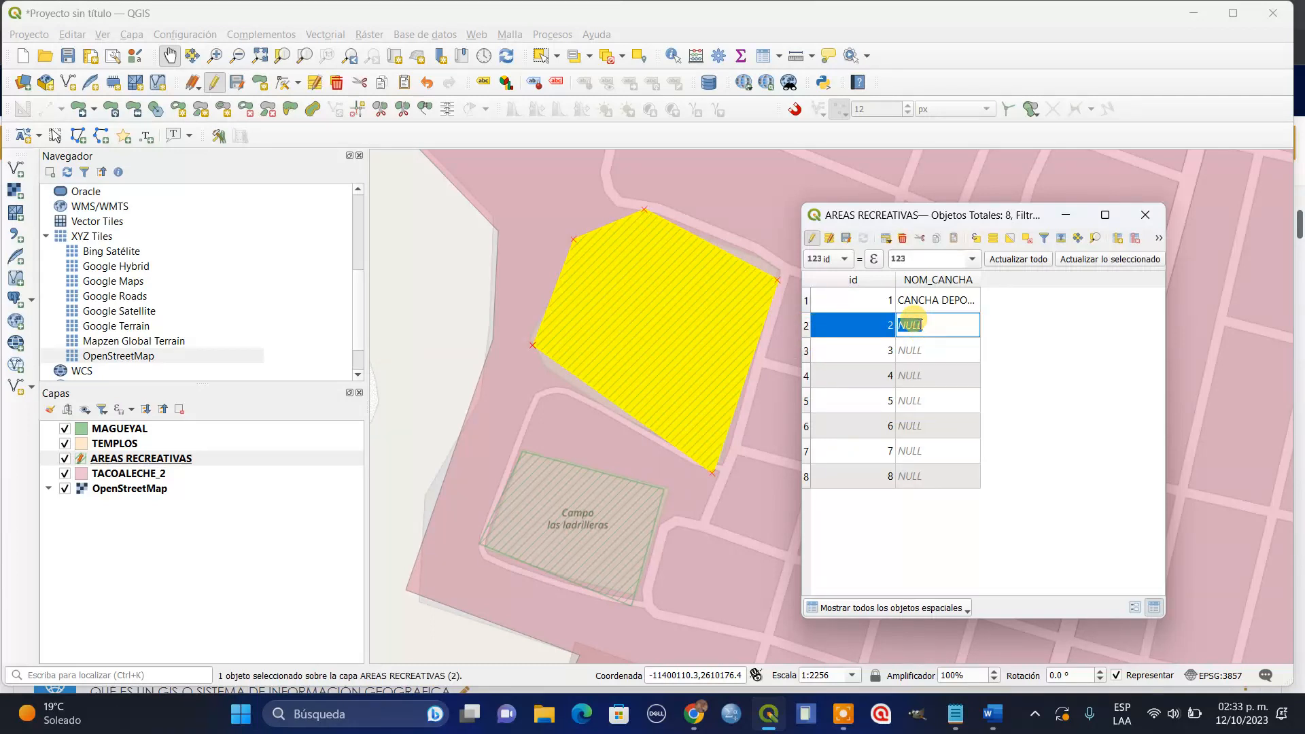
pyautogui.write('PAR')
pyautogui.write('QUE DE BEISBOL')
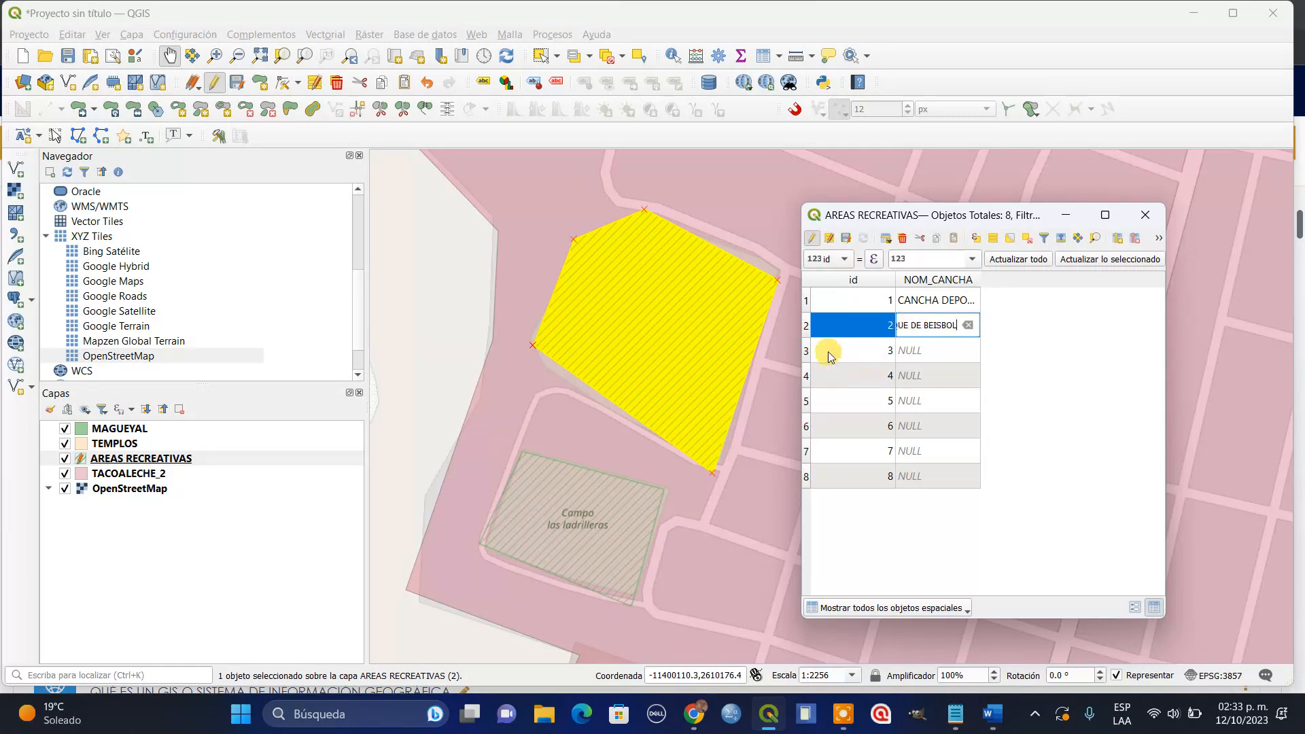
# Check which polygon belongs to record 3 and enter CAMPO LADRILLERAS as its NOM_CANCHA value.
pyautogui.click(815, 350)
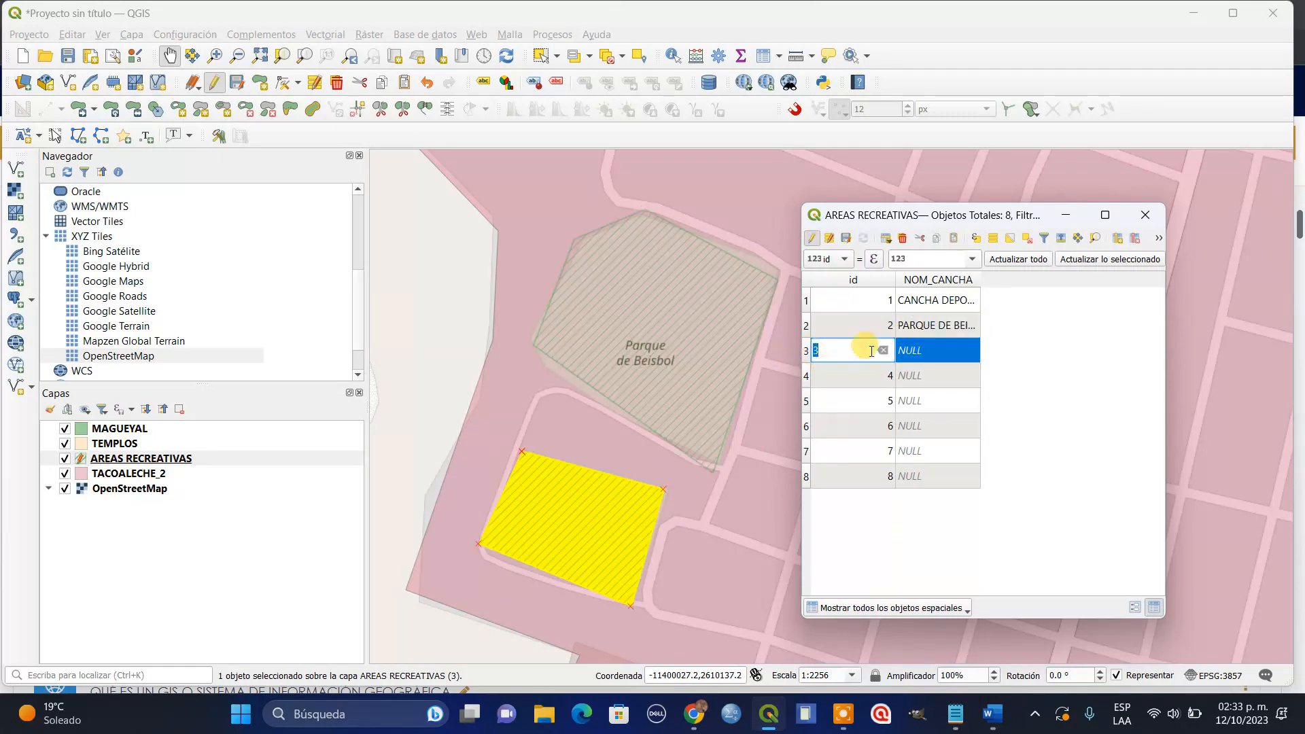
pyautogui.click(816, 326)
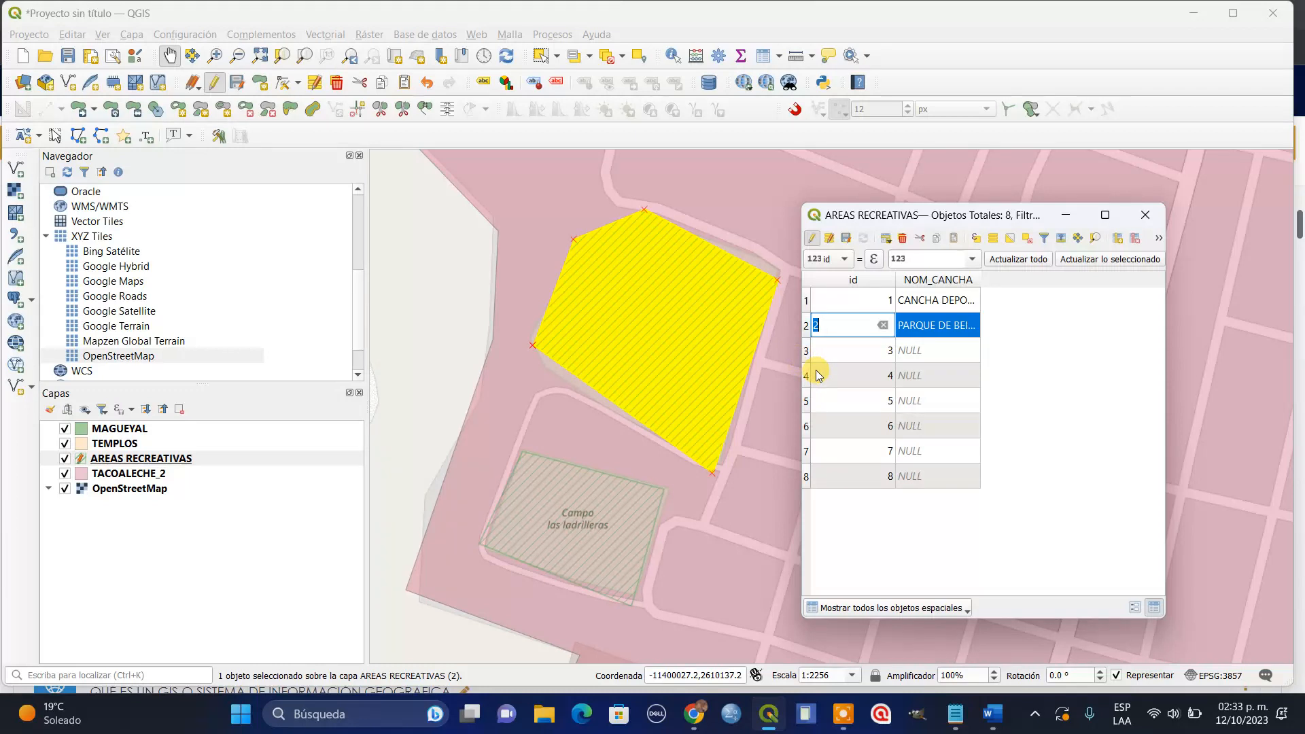
pyautogui.click(816, 350)
pyautogui.click(909, 350)
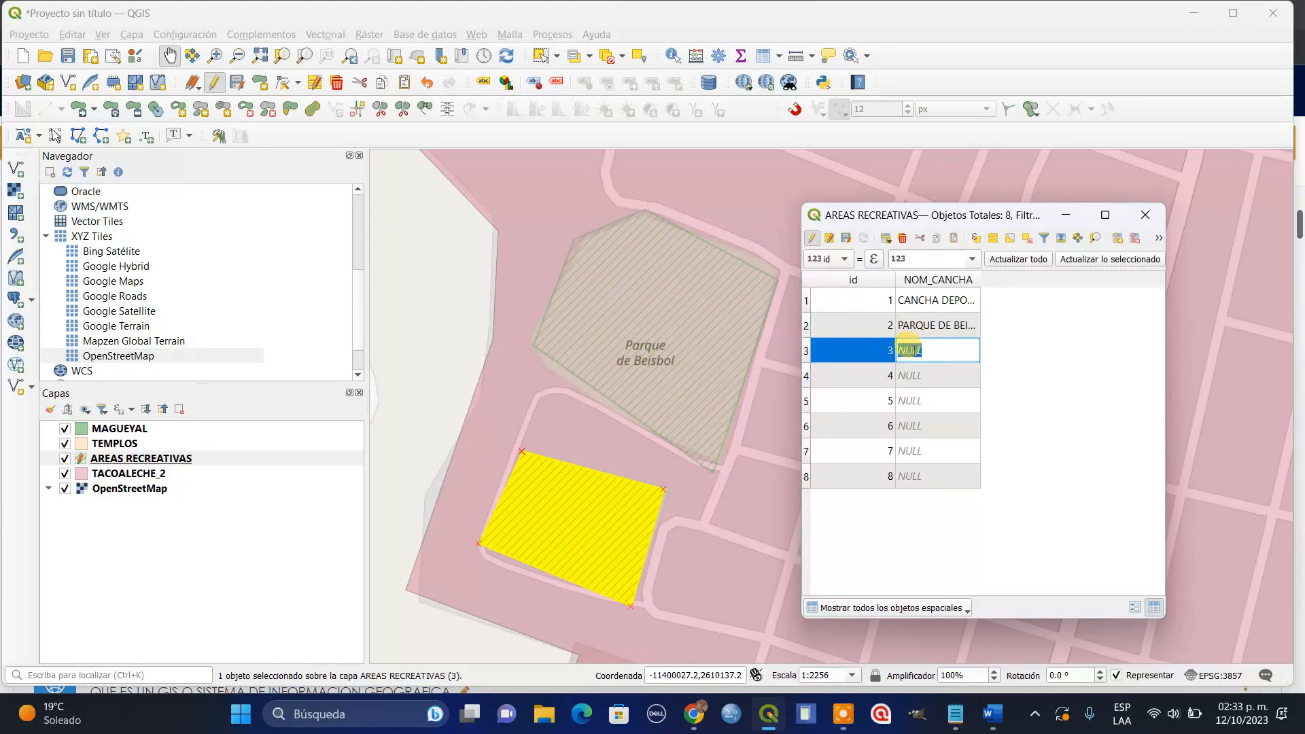
pyautogui.write('CAMP')
pyautogui.write('O LADRILLERAS')
pyautogui.click(1045, 342)
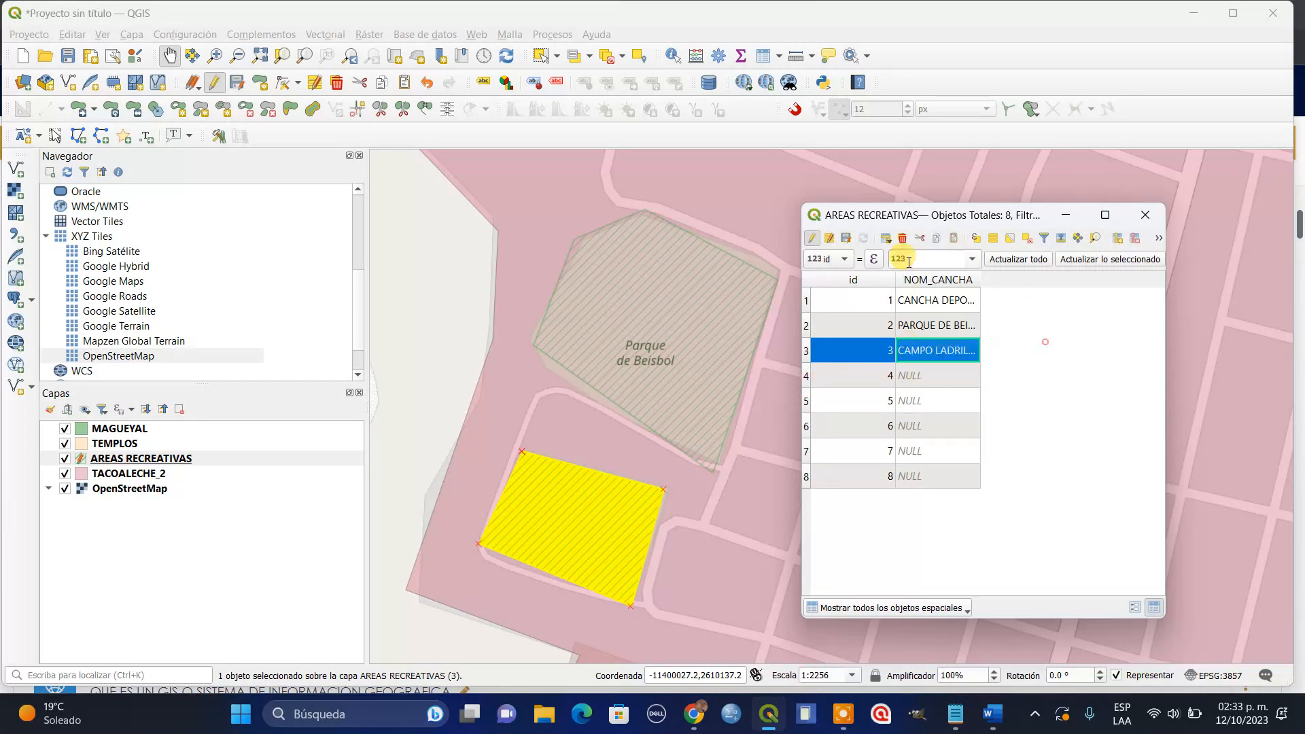
# End the AREAS RECREATIVAS editing session with its changes saved, and close the reloaded attribute table.
pyautogui.click(811, 237)
pyautogui.click(667, 366)
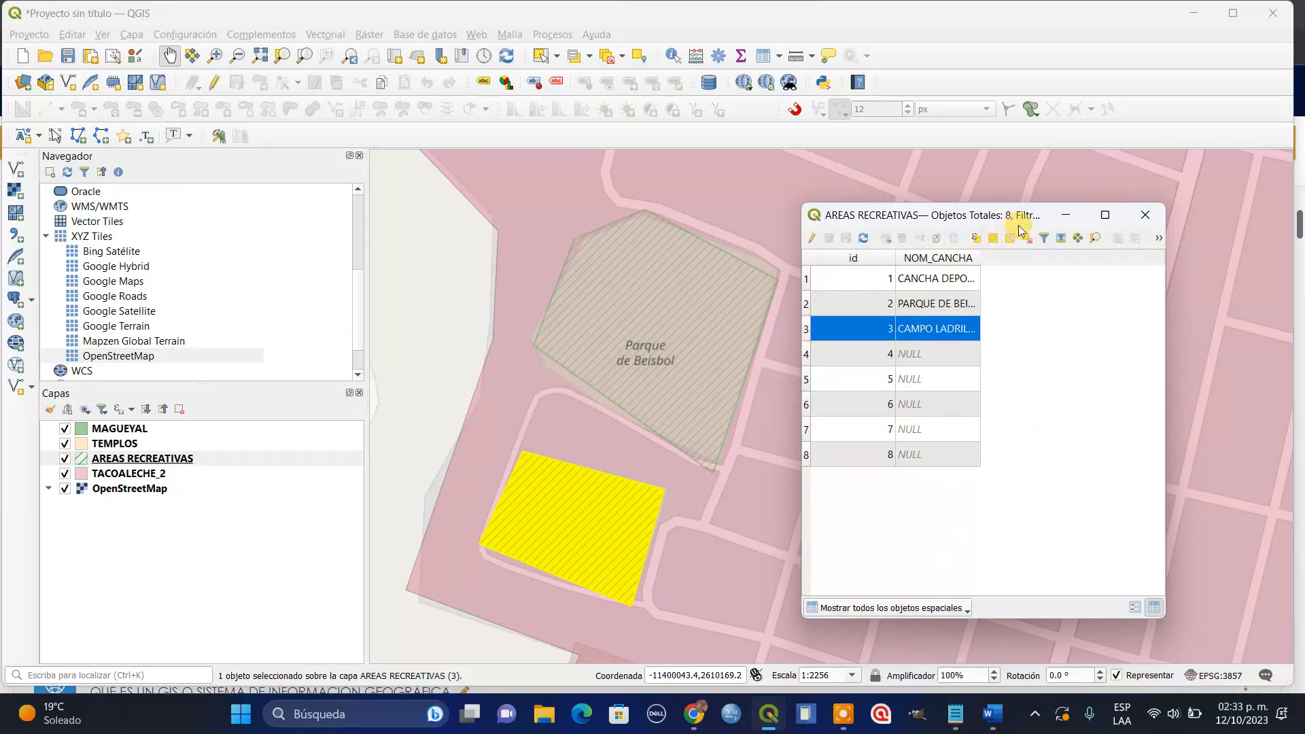
pyautogui.click(864, 238)
pyautogui.click(1141, 216)
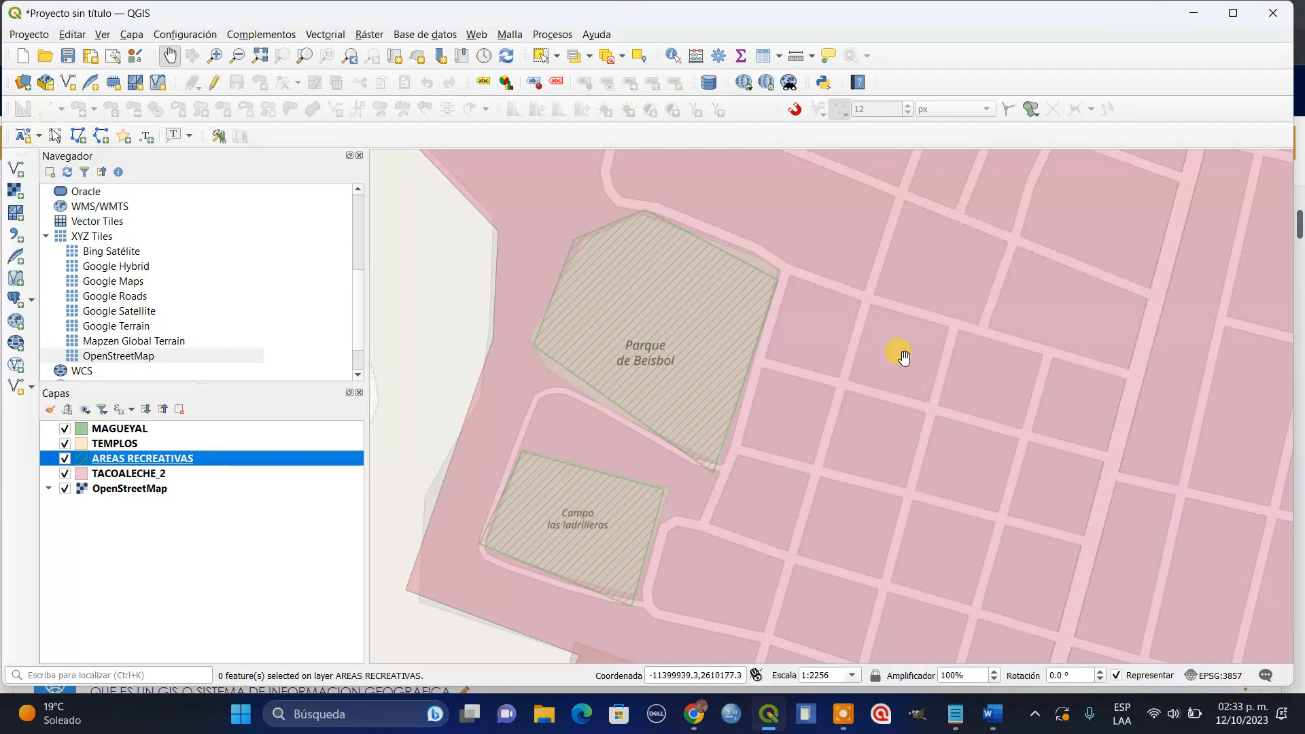
pyautogui.scroll(-1, 901, 354)
pyautogui.moveTo(1078, 377); pyautogui.dragTo(837, 404)
pyautogui.scroll(-1, 841, 374)
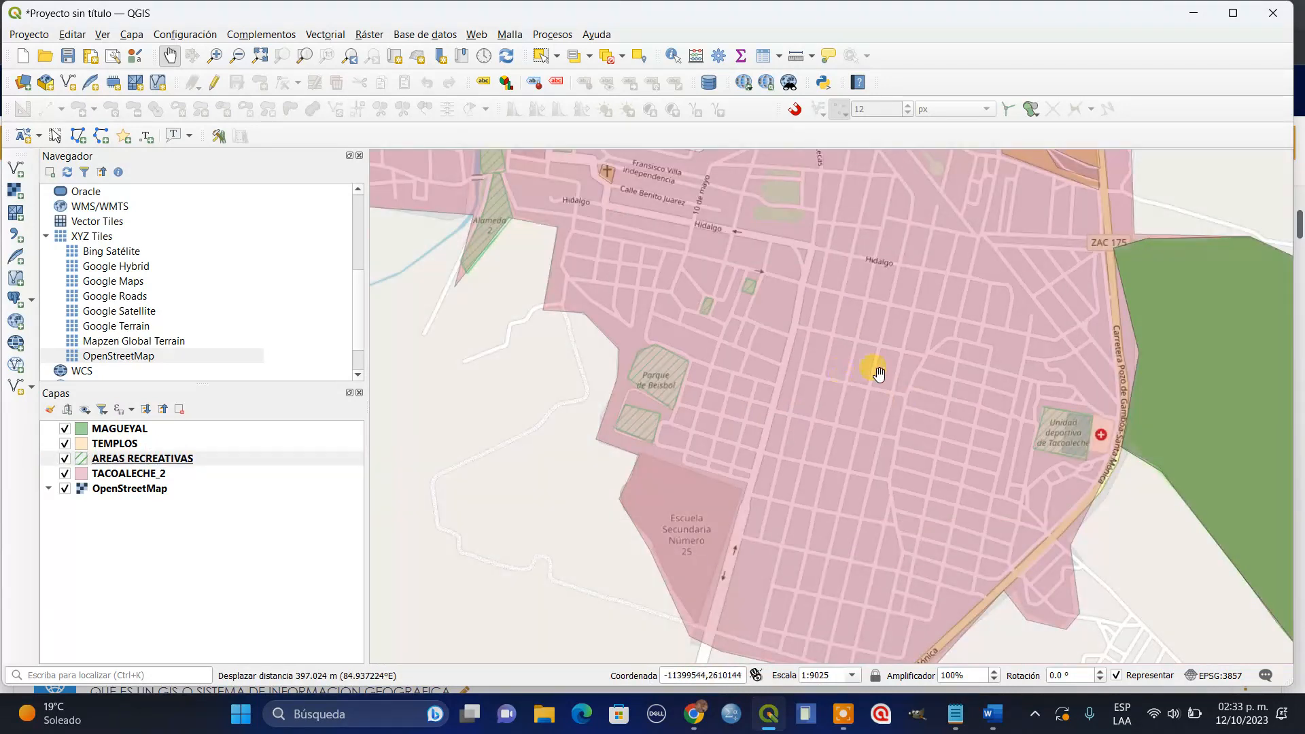
pyautogui.scroll(1, 880, 359)
pyautogui.scroll(-1, 888, 361)
pyautogui.scroll(-1, 884, 357)
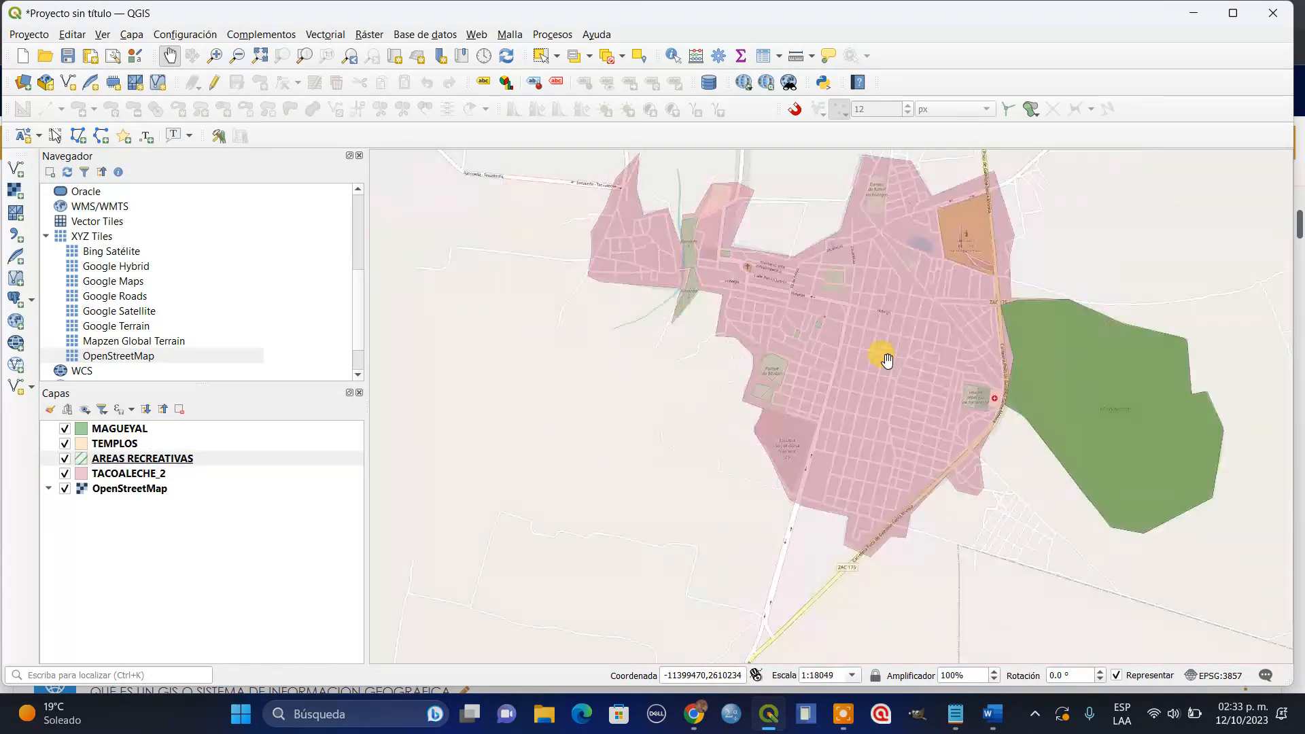
pyautogui.scroll(1, 878, 365)
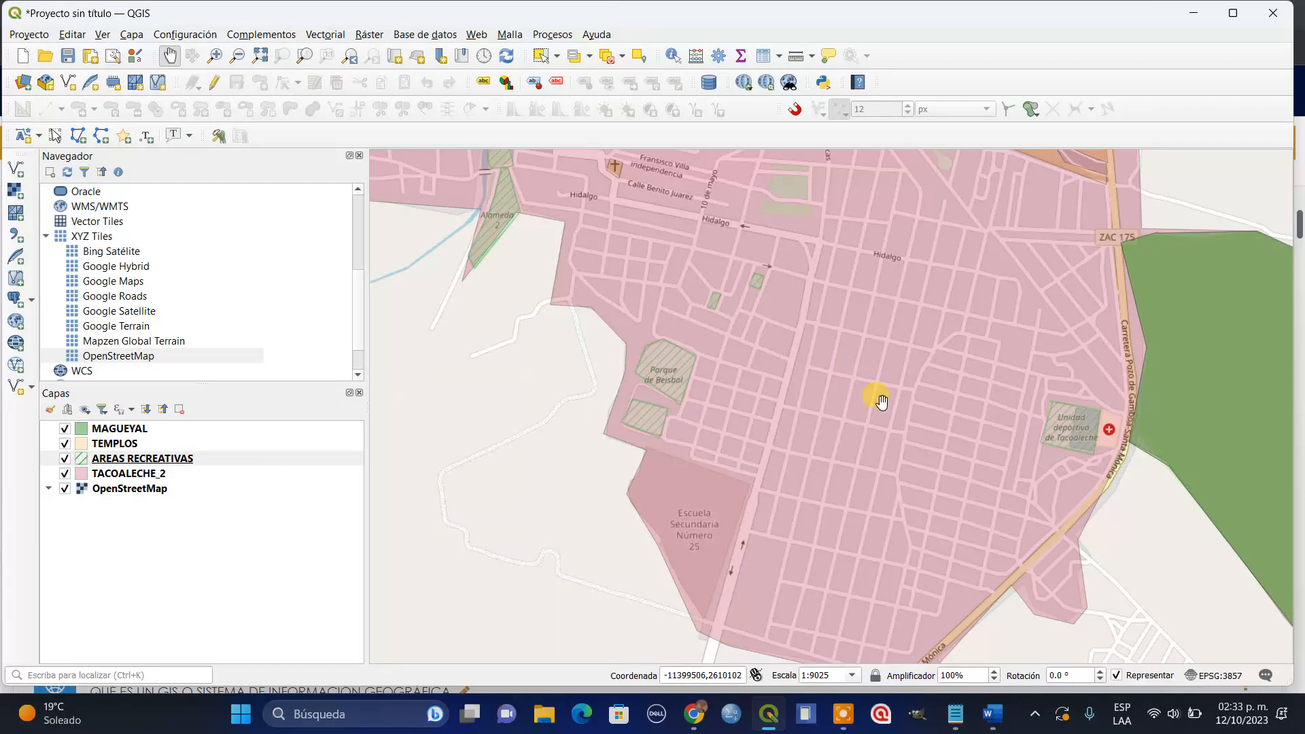
# Hide the OpenStreetMap base map so only the polygon layers of Tacoaleche are shown.
pyautogui.click(64, 488)
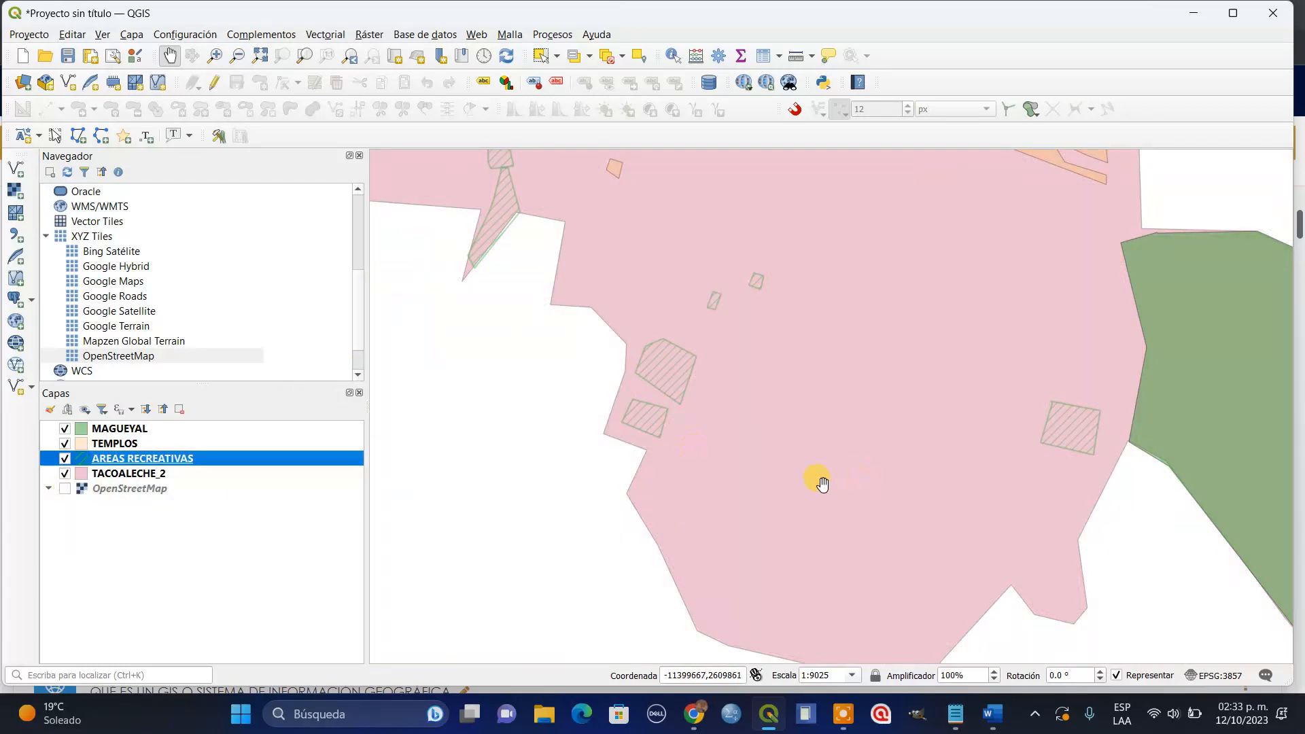
pyautogui.scroll(-1, 819, 475)
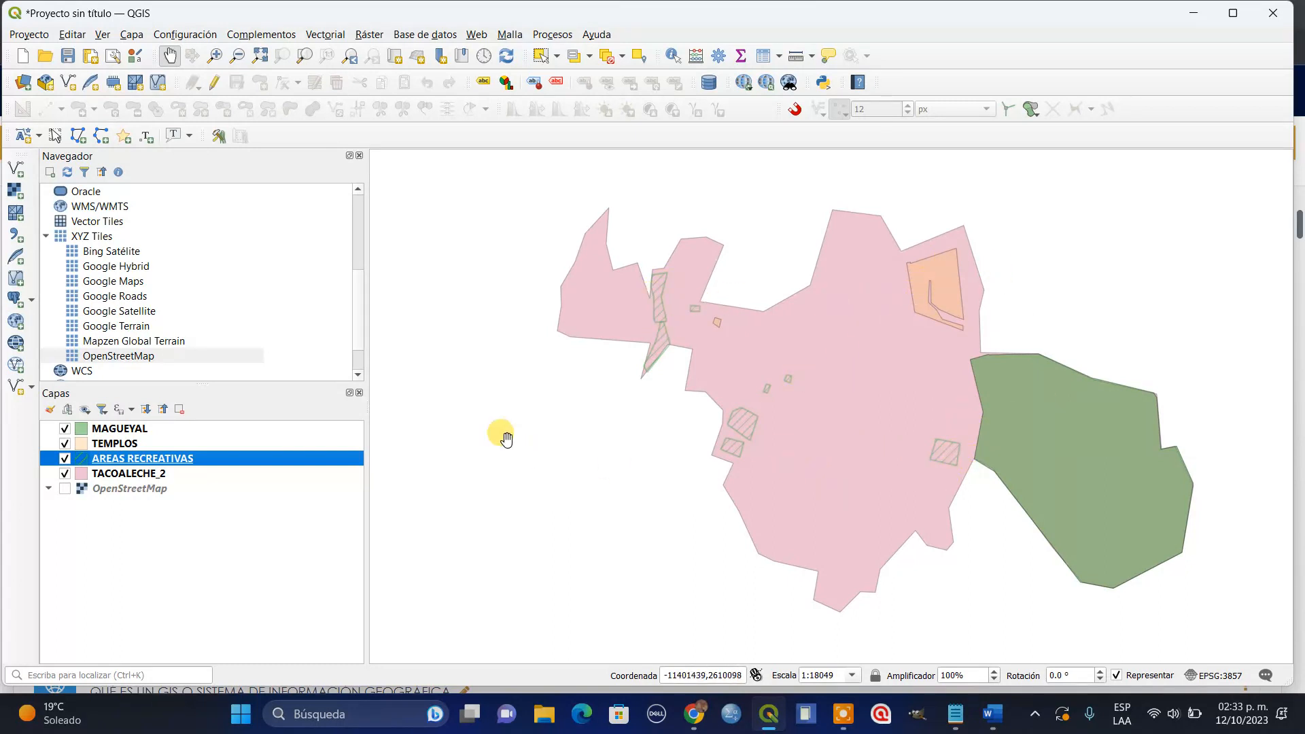
# Try Single Labels on AREAS RECREATIVAS, look for NOM_CANCHA among the label value fields, and cancel the layer properties.
pyautogui.rightClick(211, 464)
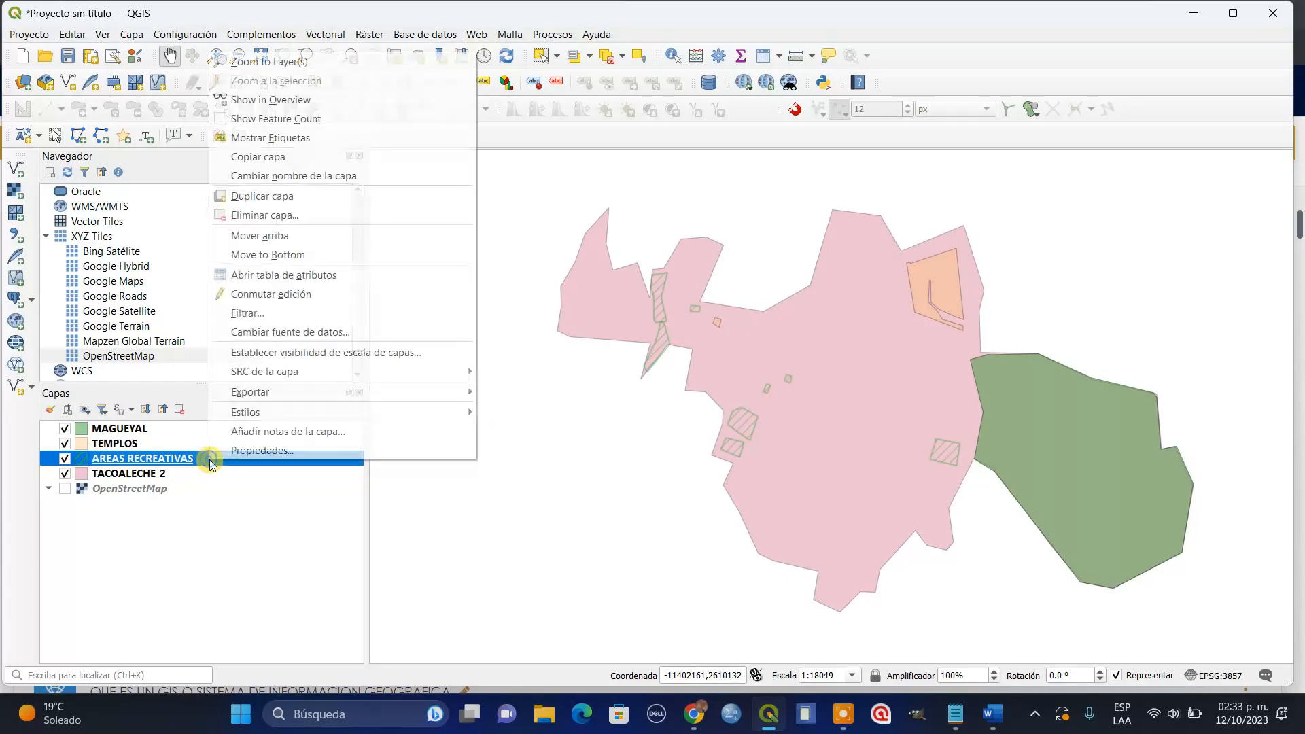
pyautogui.click(250, 452)
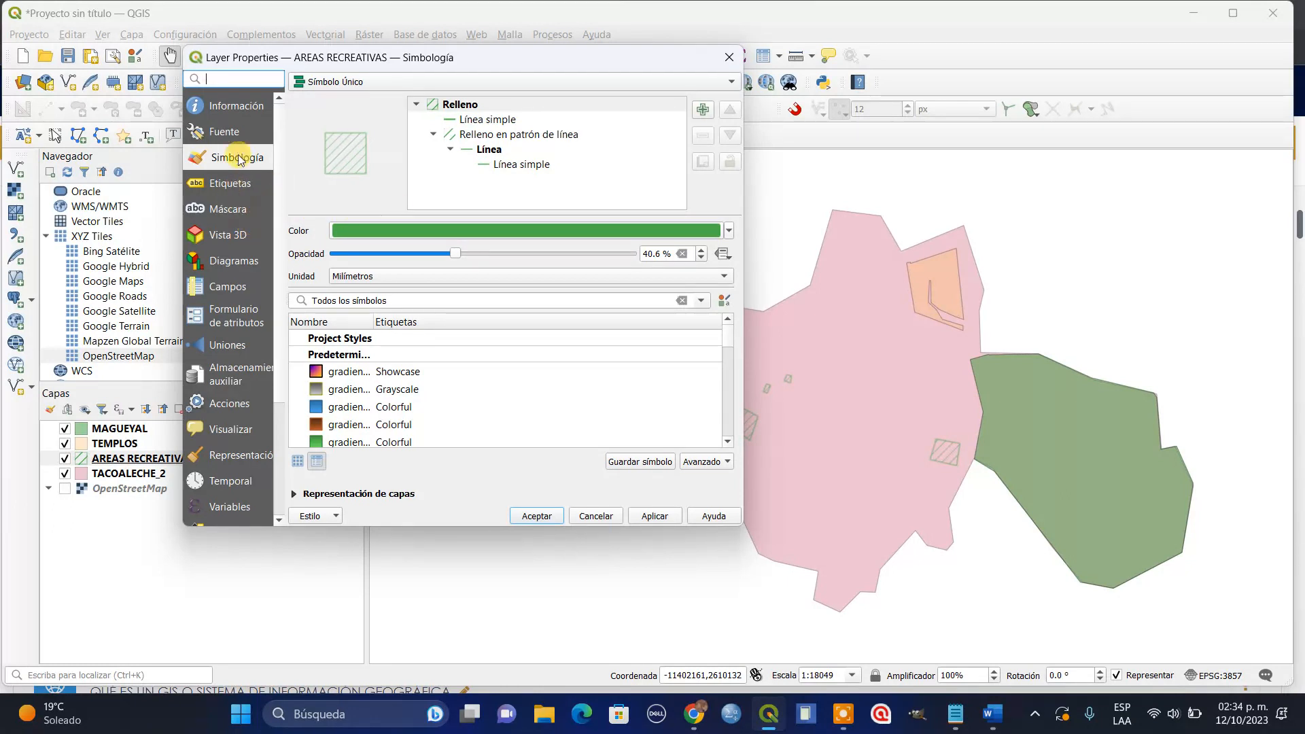
pyautogui.click(225, 188)
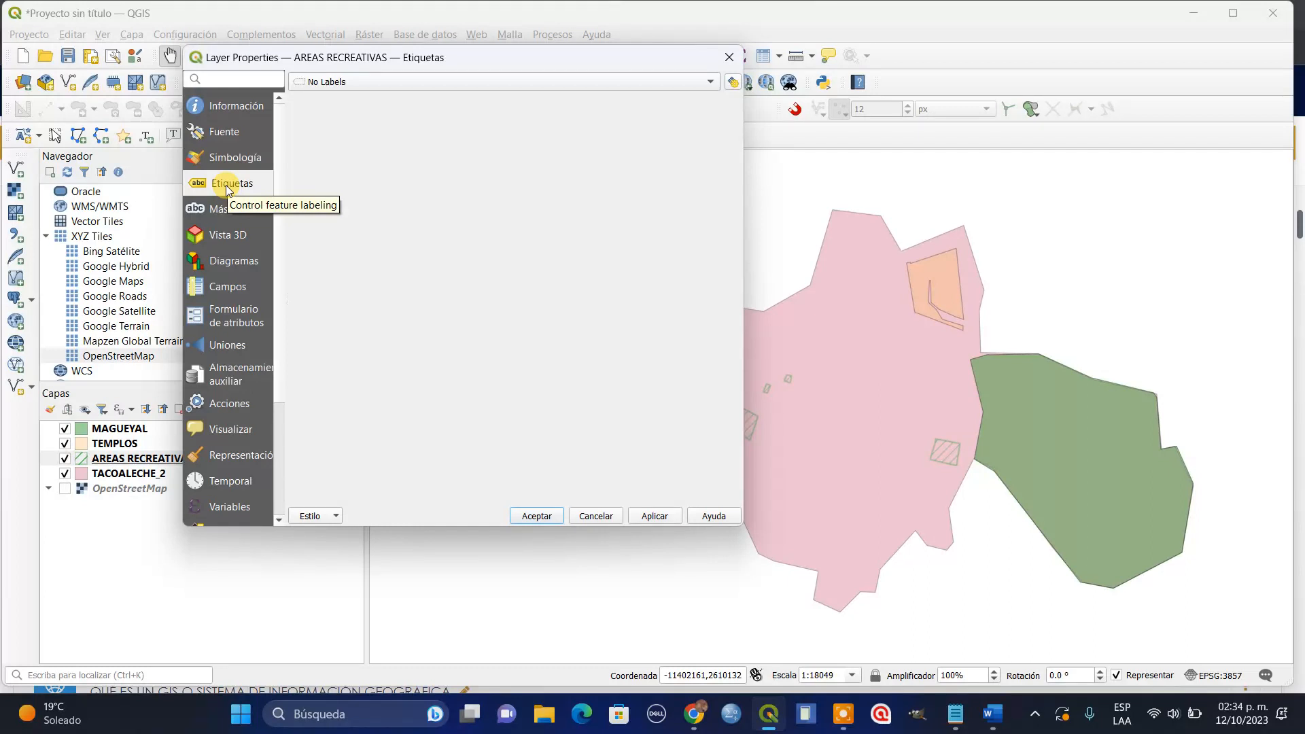
pyautogui.click(712, 85)
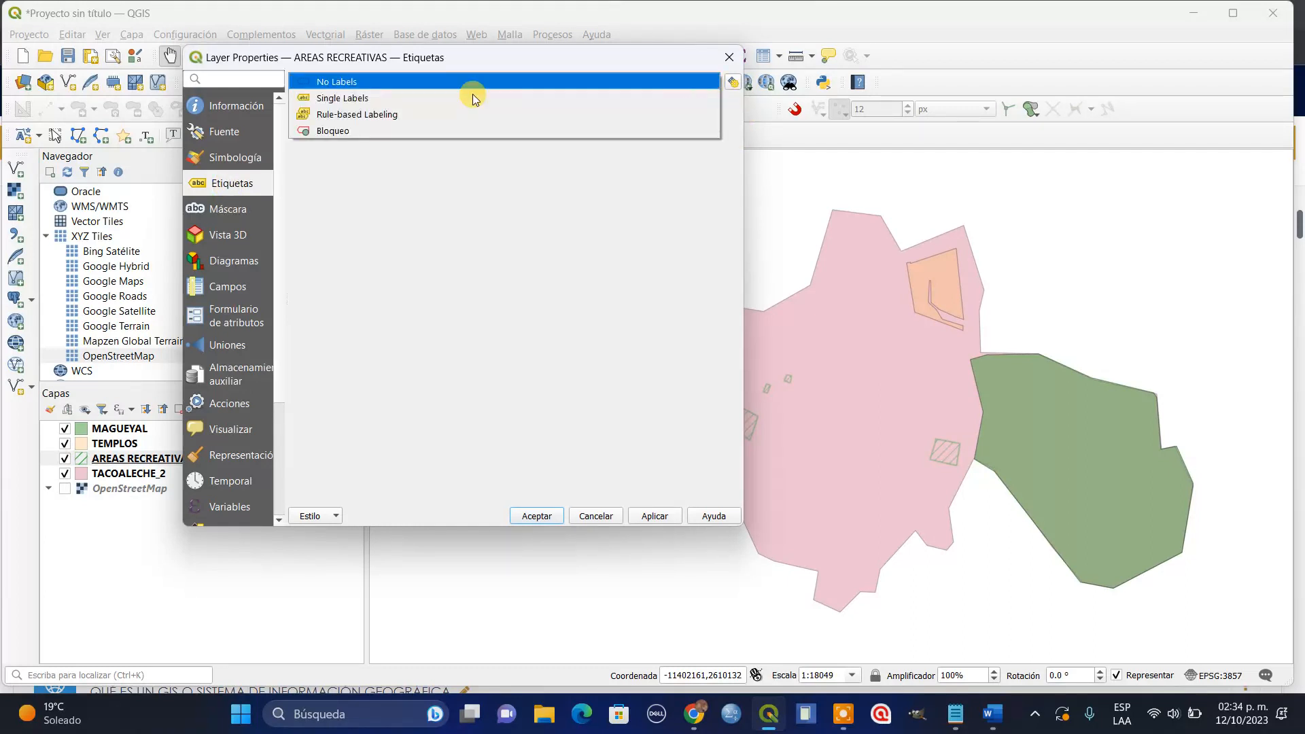
pyautogui.click(686, 83)
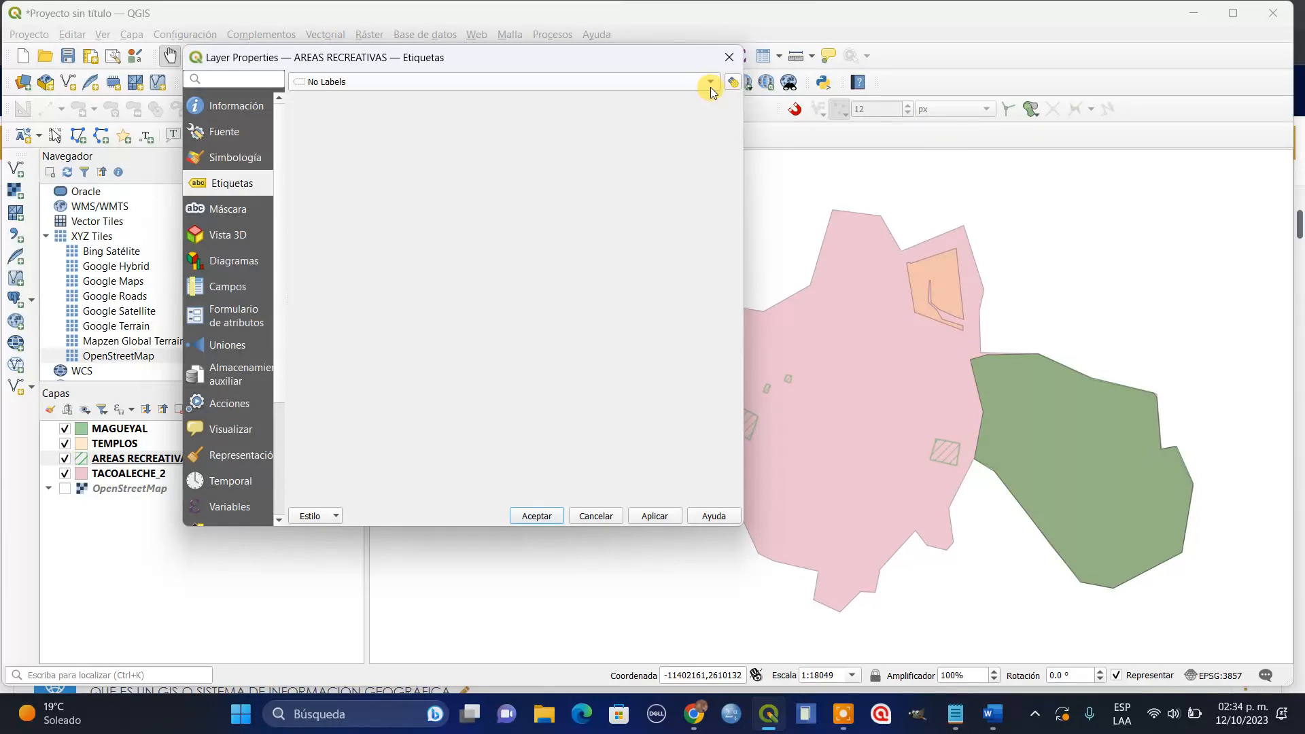
pyautogui.click(711, 84)
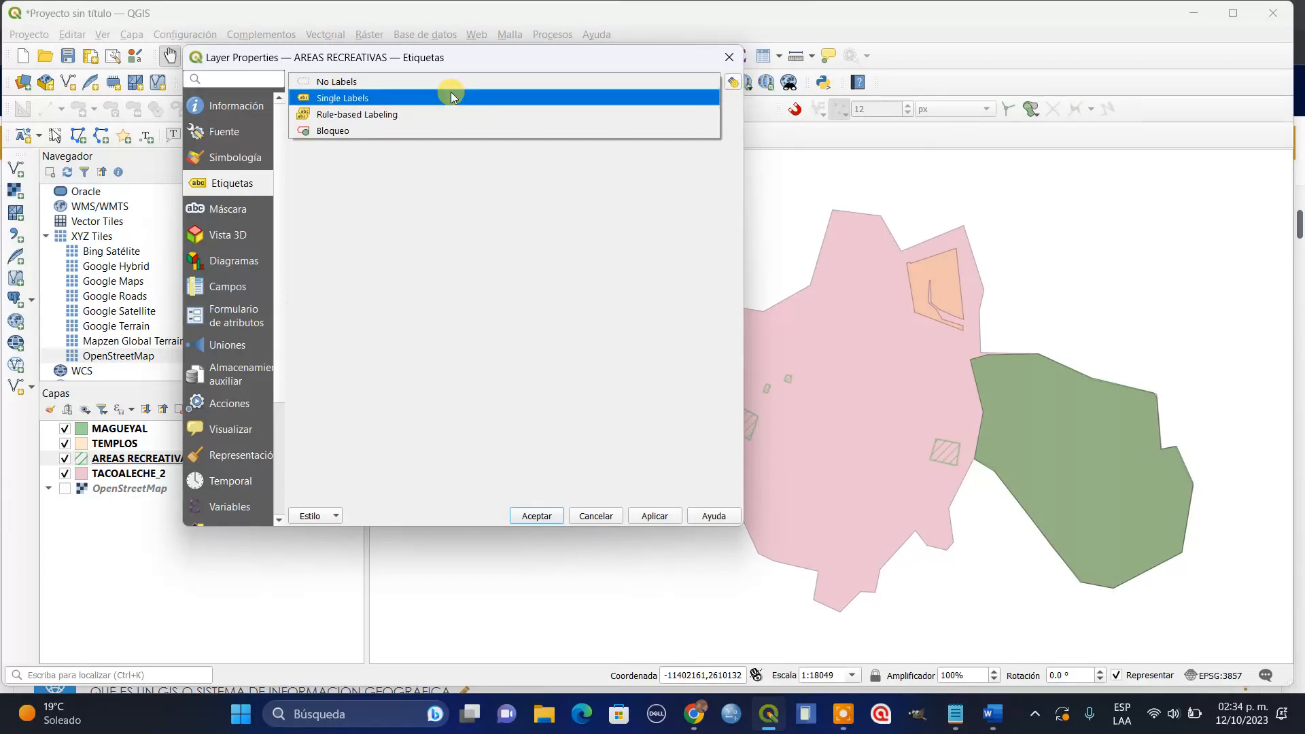
pyautogui.click(336, 103)
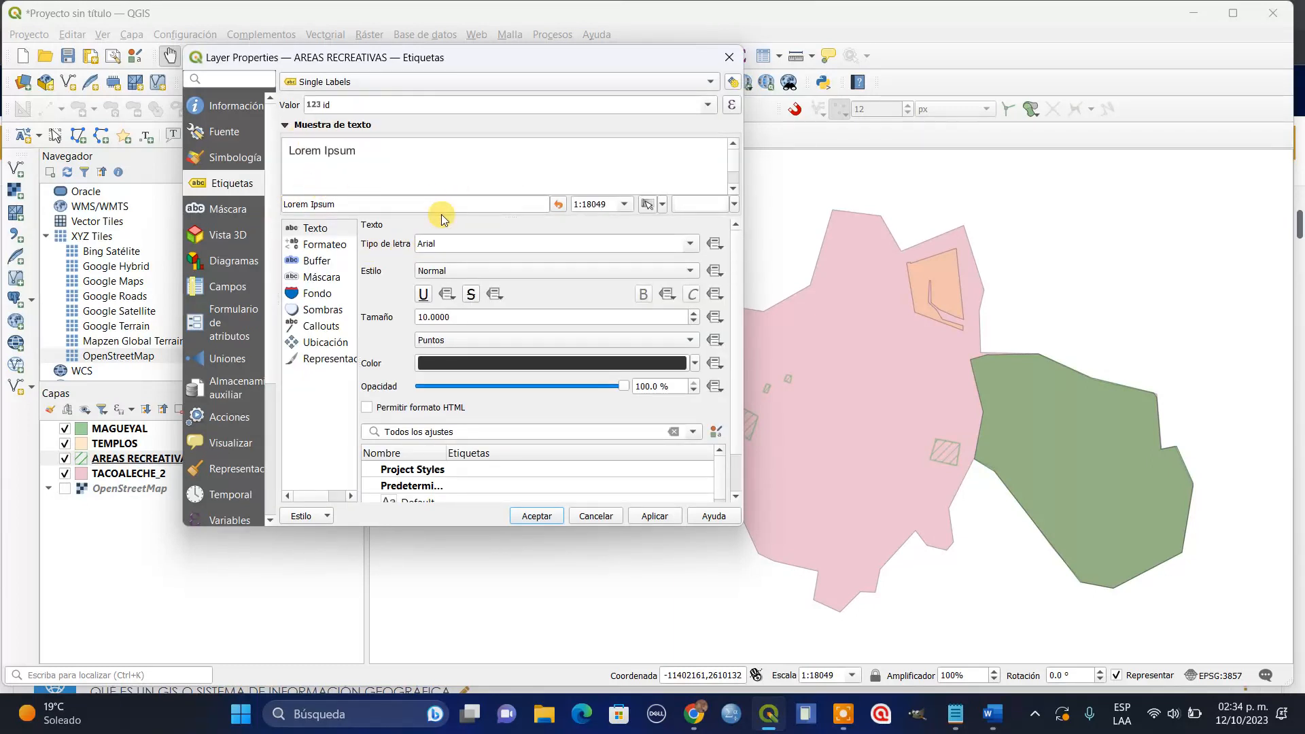
pyautogui.click(707, 108)
pyautogui.click(707, 108)
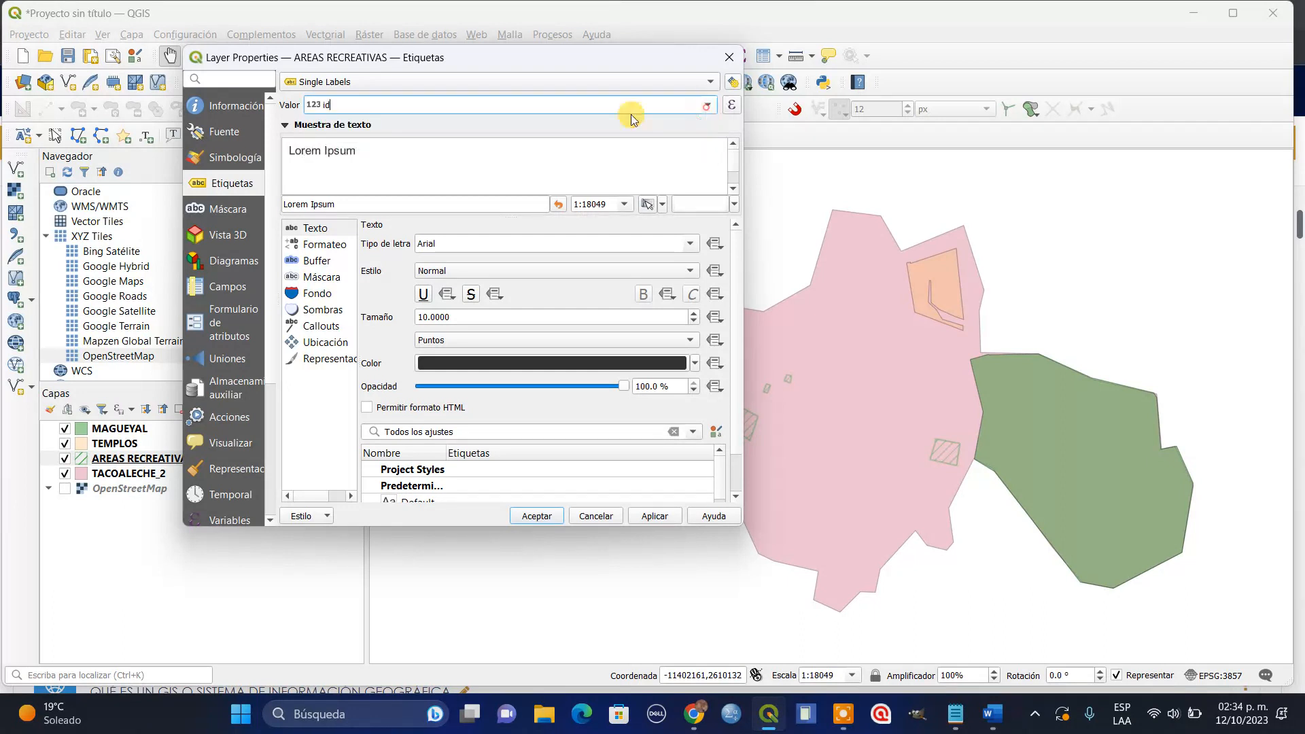
pyautogui.click(708, 105)
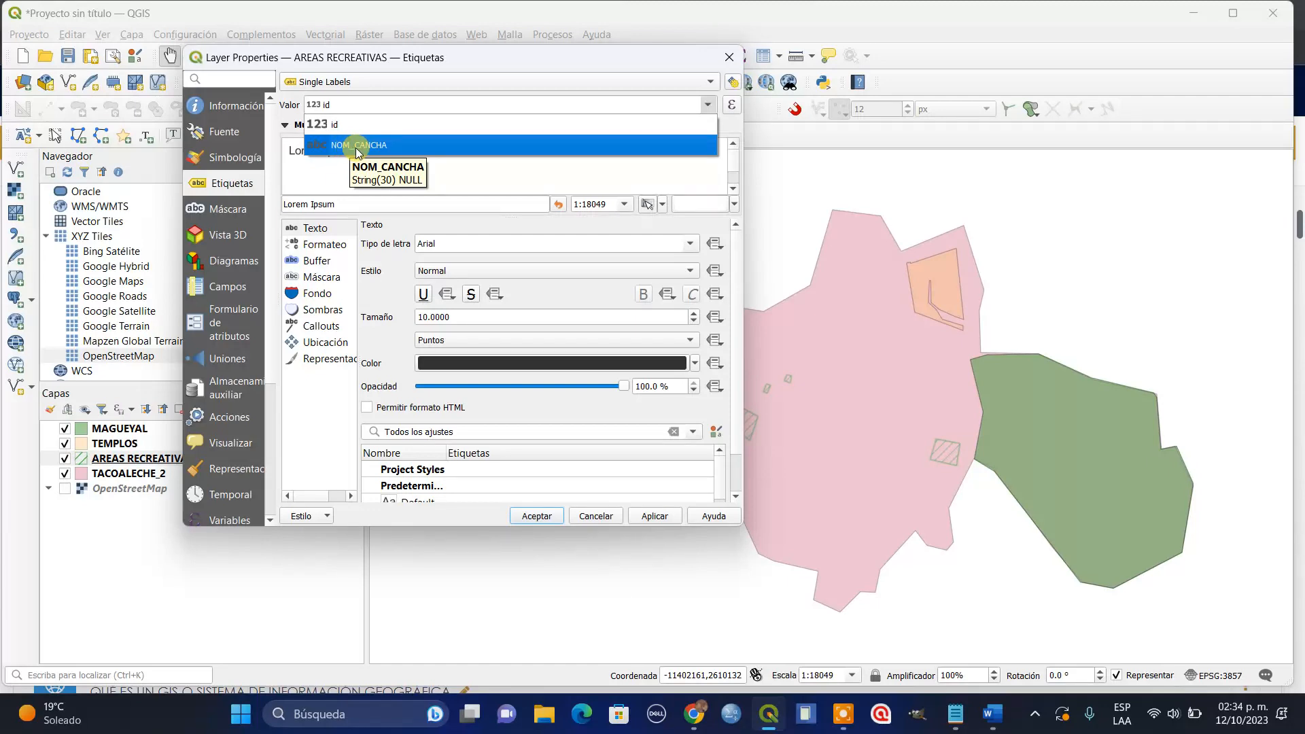
pyautogui.click(596, 516)
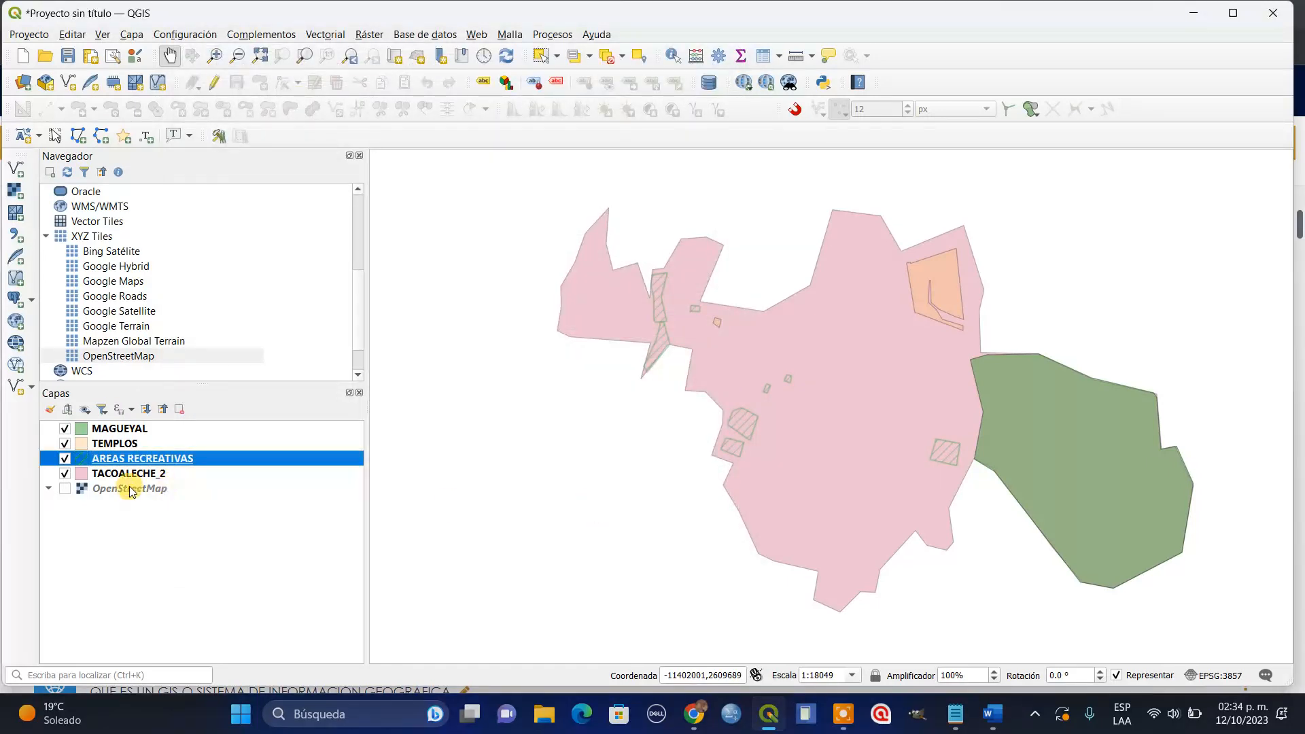
# Turn on labels for the MAGUEYAL layer and check them on its polygon.
pyautogui.click(117, 428)
pyautogui.rightClick(189, 435)
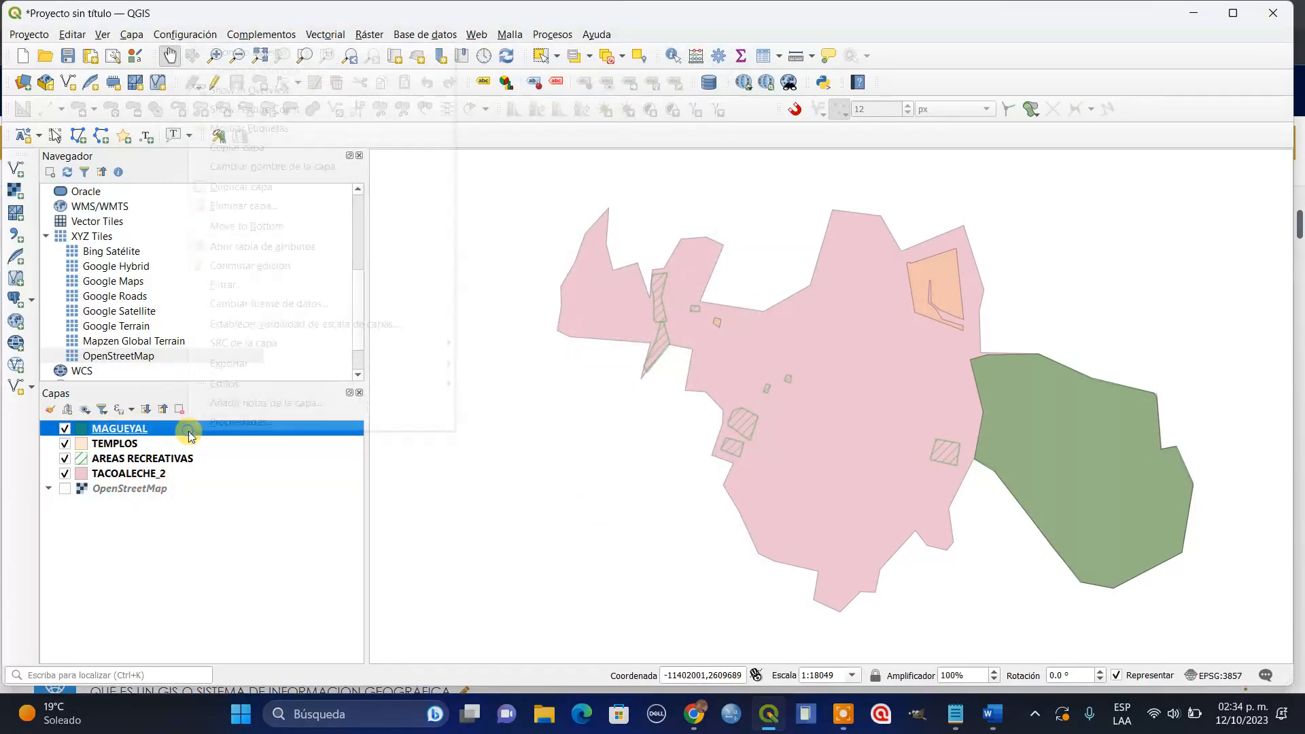
pyautogui.click(231, 420)
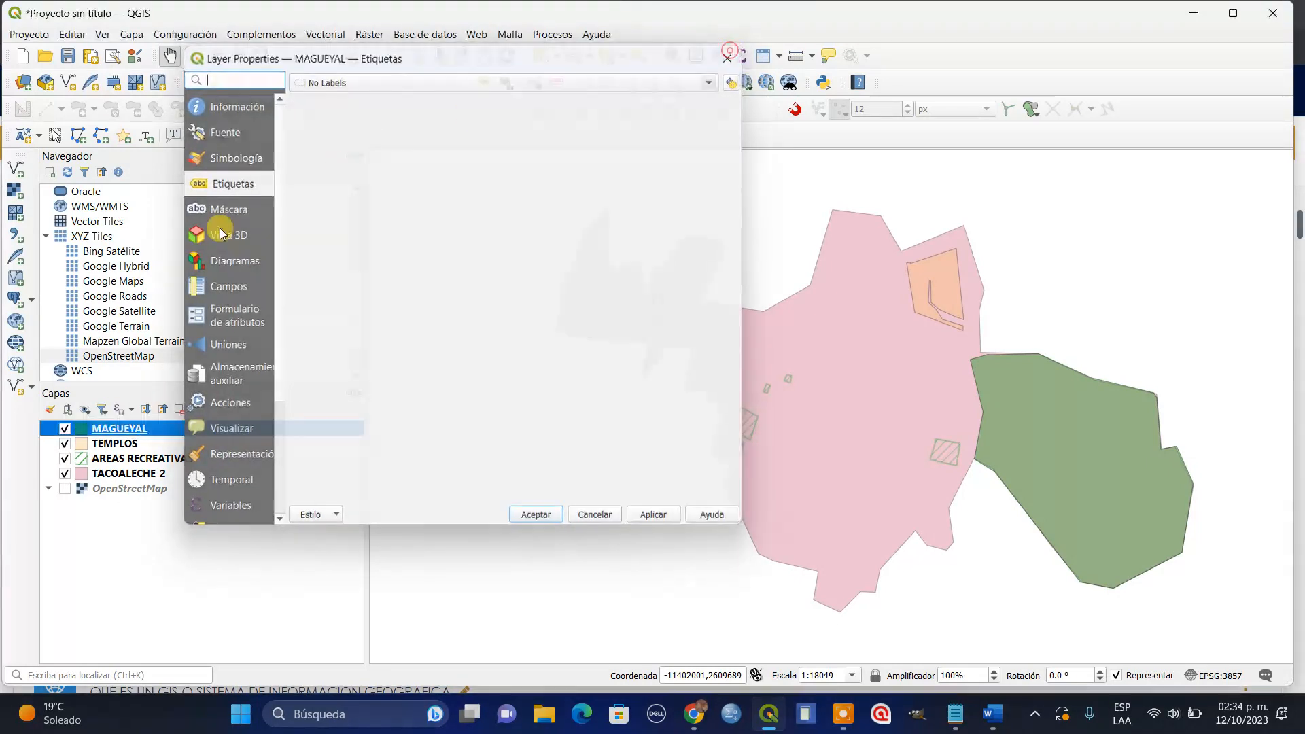
pyautogui.press('Escape')
pyautogui.rightClick(190, 430)
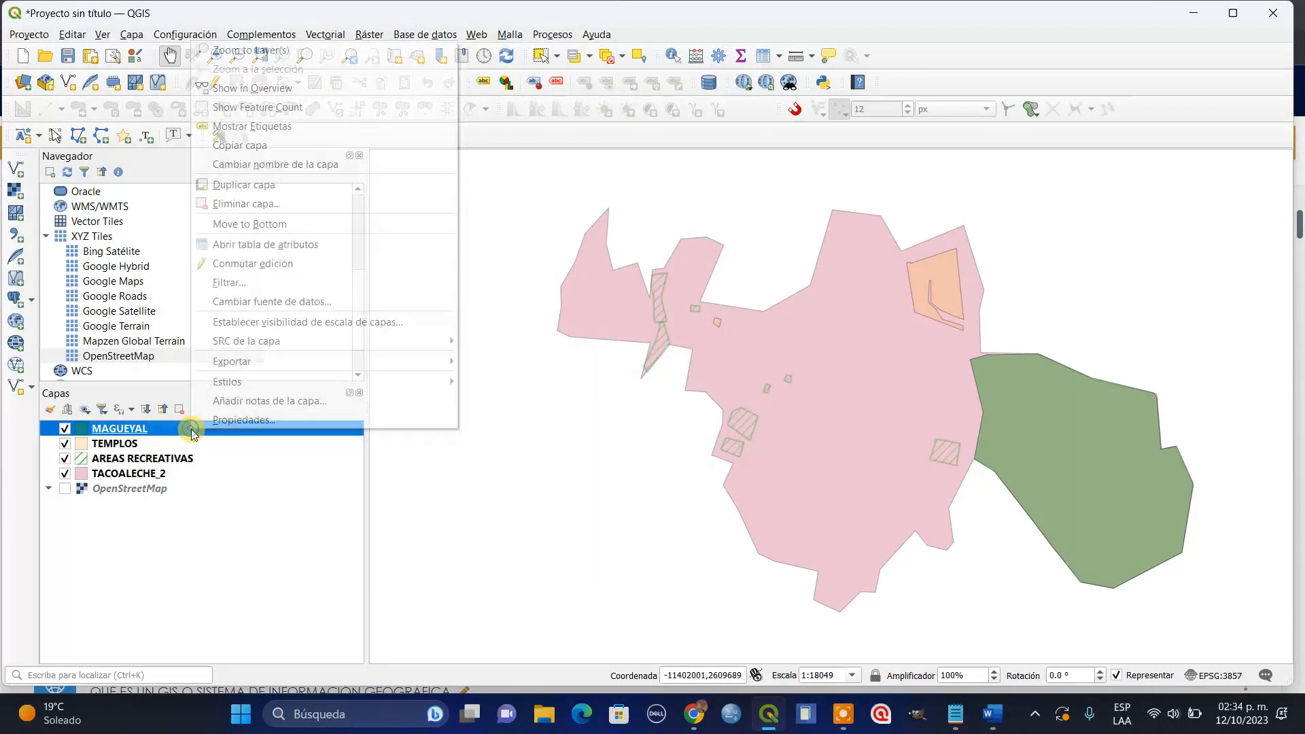
pyautogui.click(243, 127)
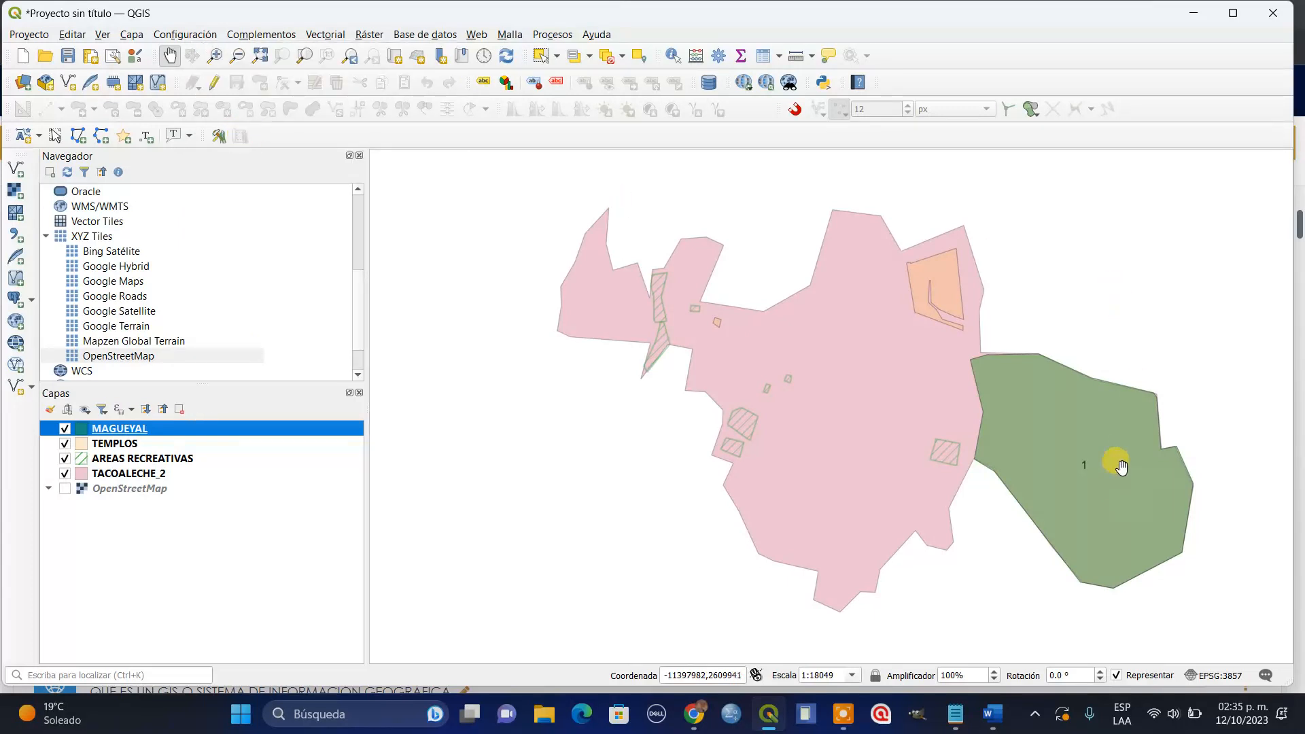
pyautogui.scroll(1, 1098, 479)
pyautogui.scroll(1, 1083, 442)
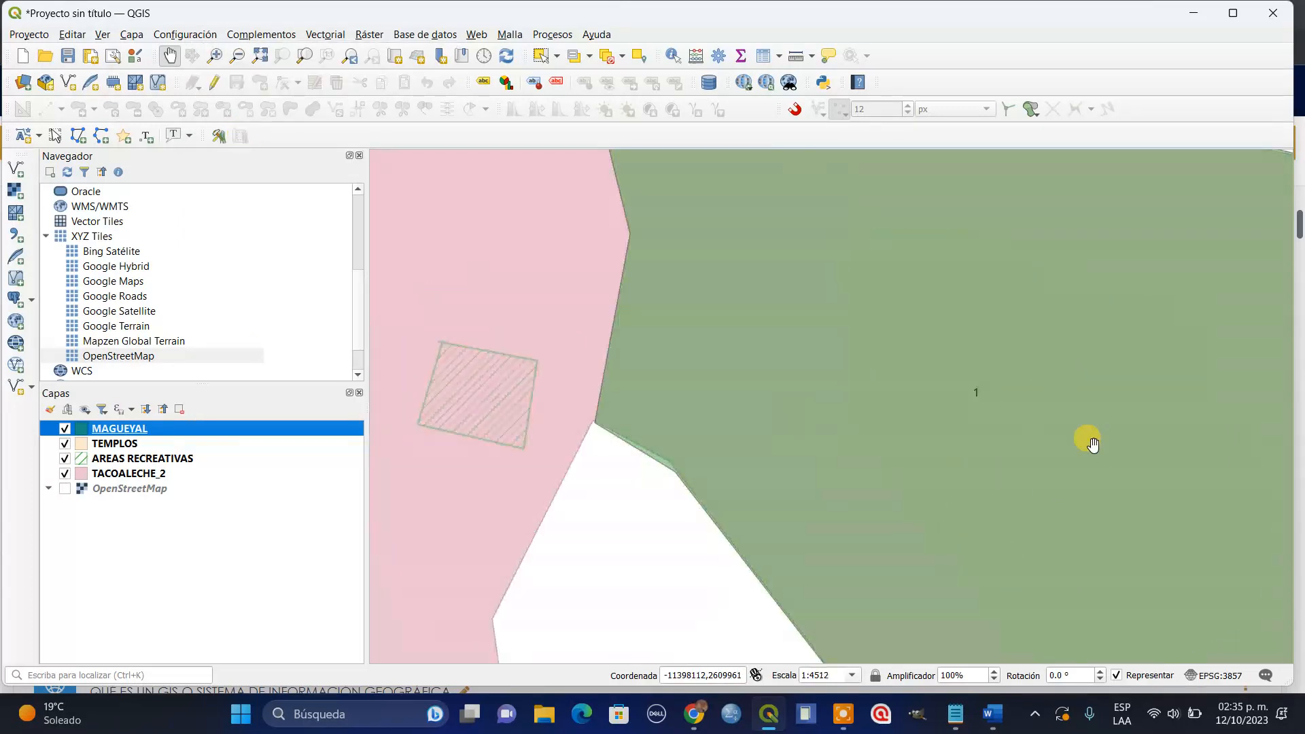
pyautogui.scroll(-2, 961, 394)
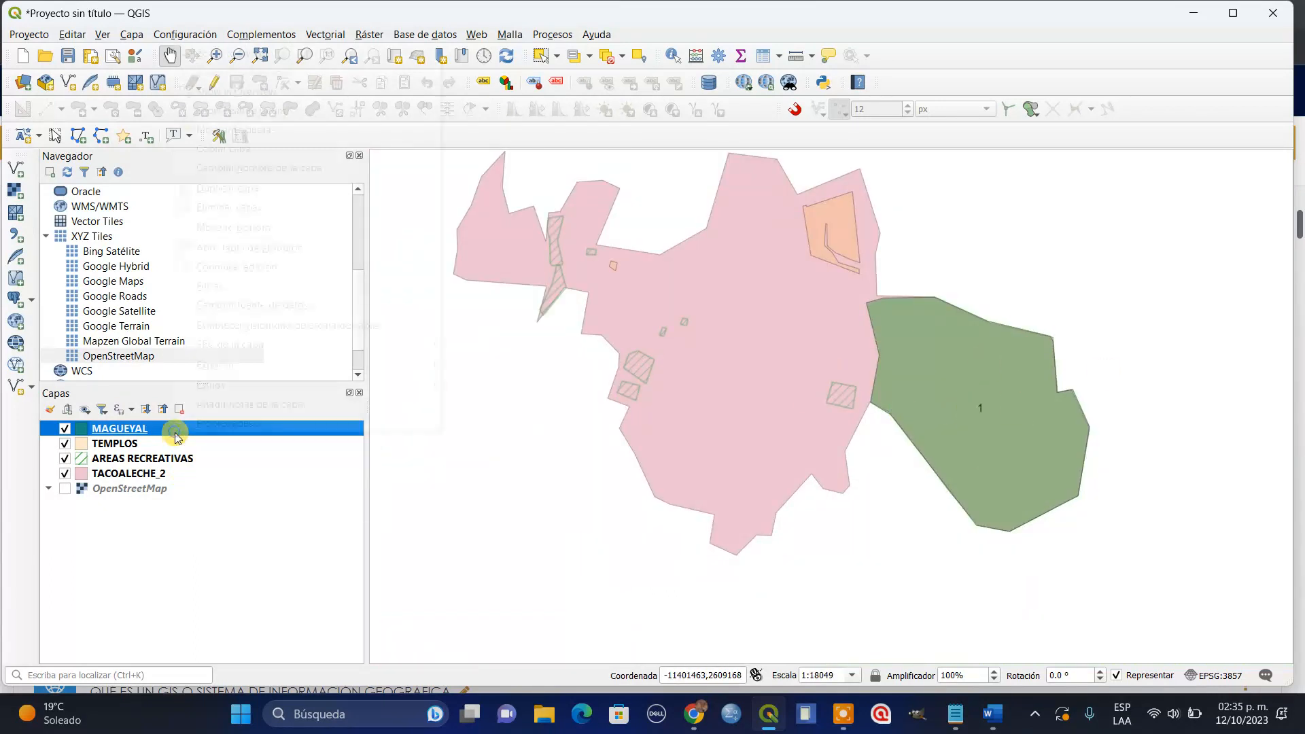
# Examine which fields the MAGUEYAL label settings offer as the label value, and close the layer properties unchanged.
pyautogui.rightClick(184, 428)
pyautogui.click(208, 421)
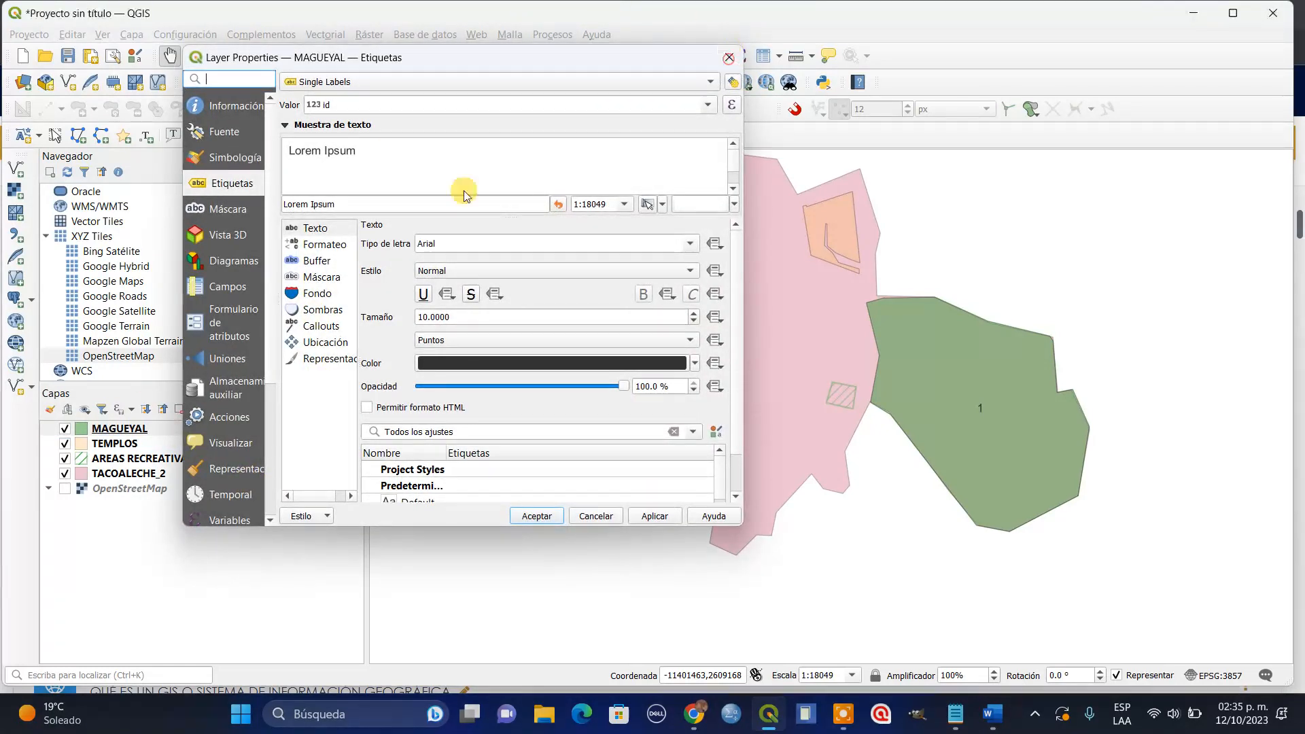
pyautogui.click(716, 65)
pyautogui.rightClick(175, 432)
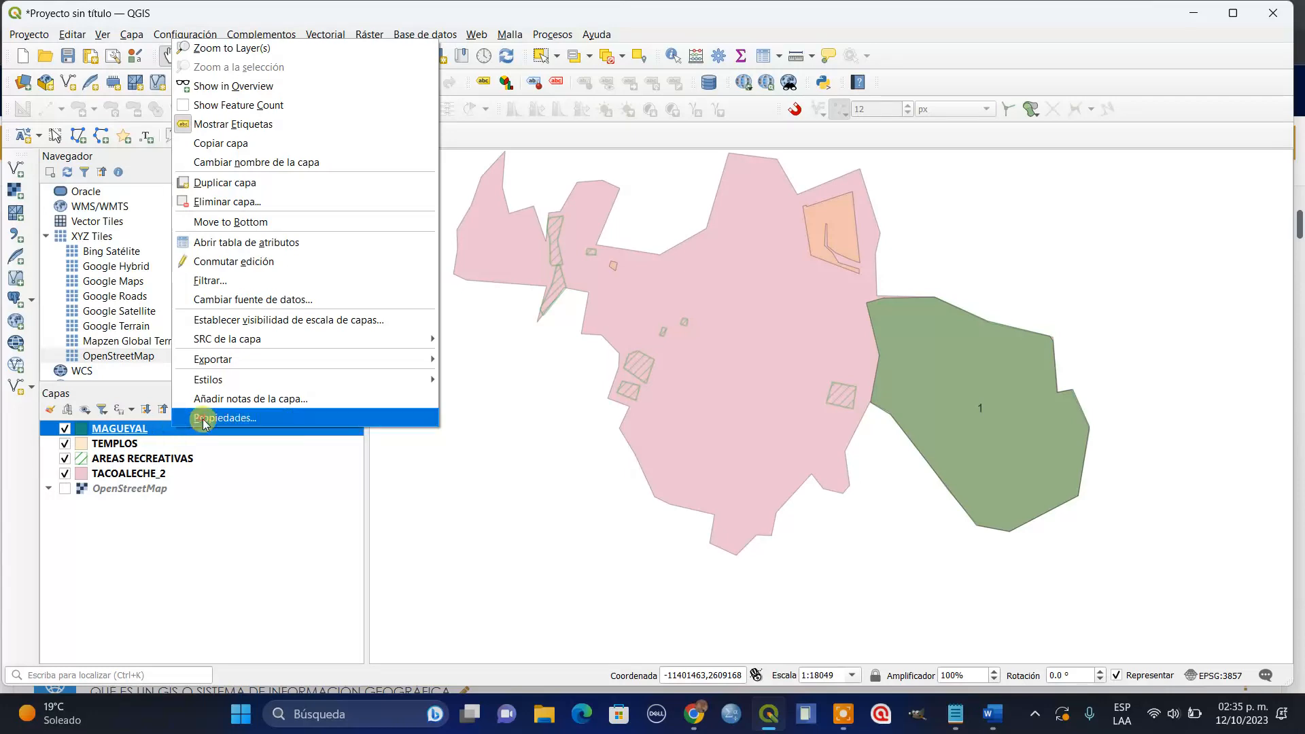
pyautogui.click(204, 417)
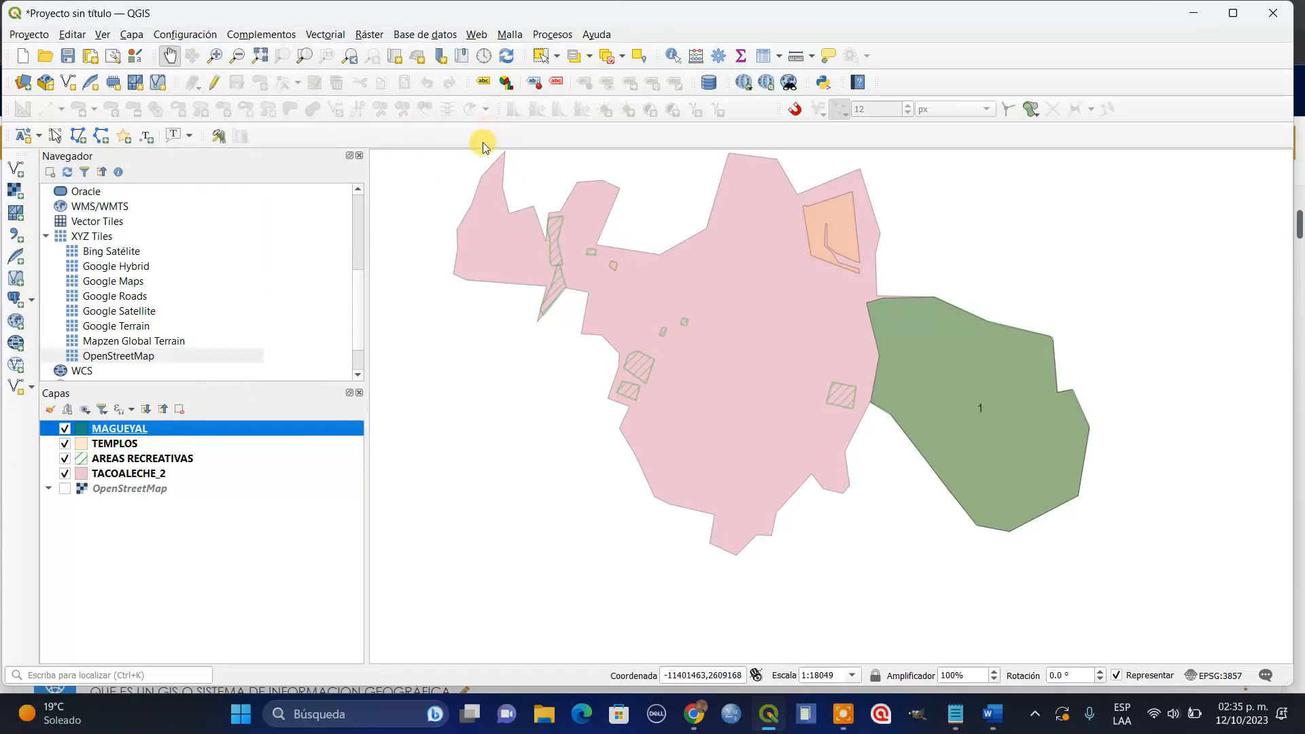
pyautogui.click(707, 104)
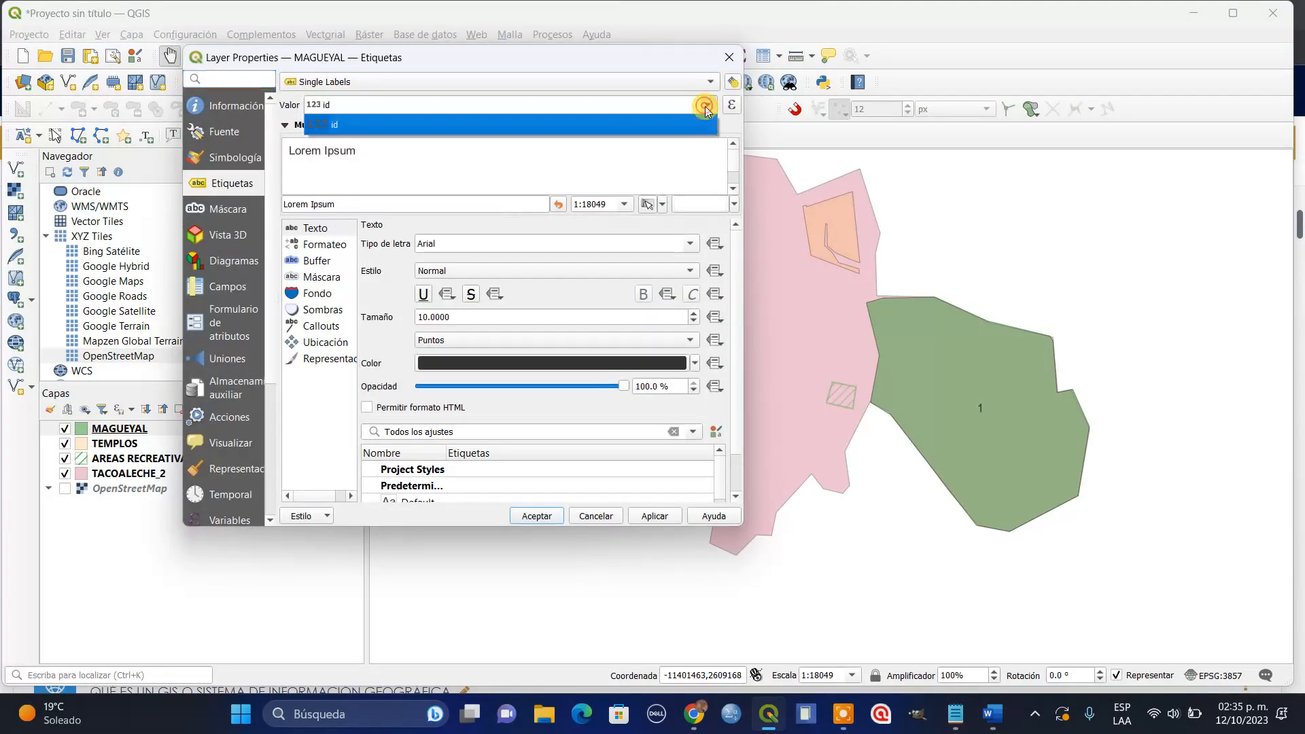
pyautogui.click(700, 104)
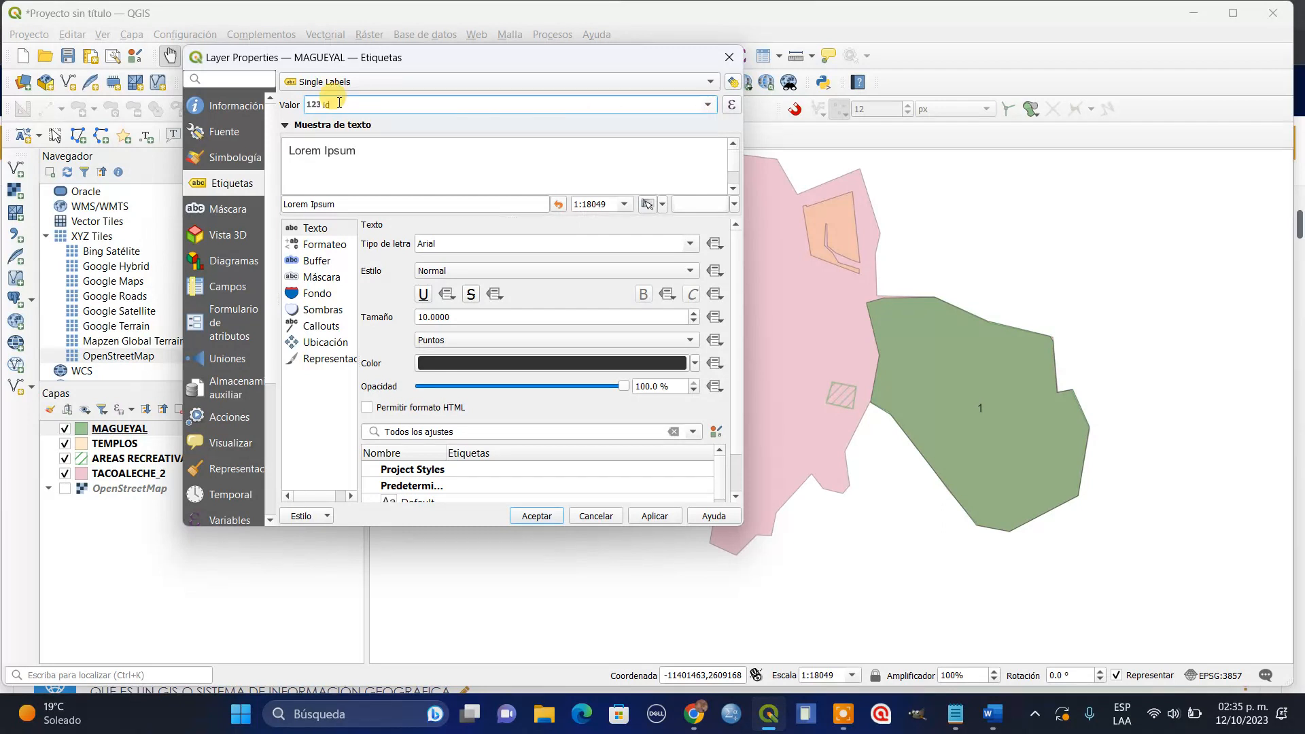
pyautogui.click(708, 104)
pyautogui.click(700, 114)
pyautogui.click(708, 104)
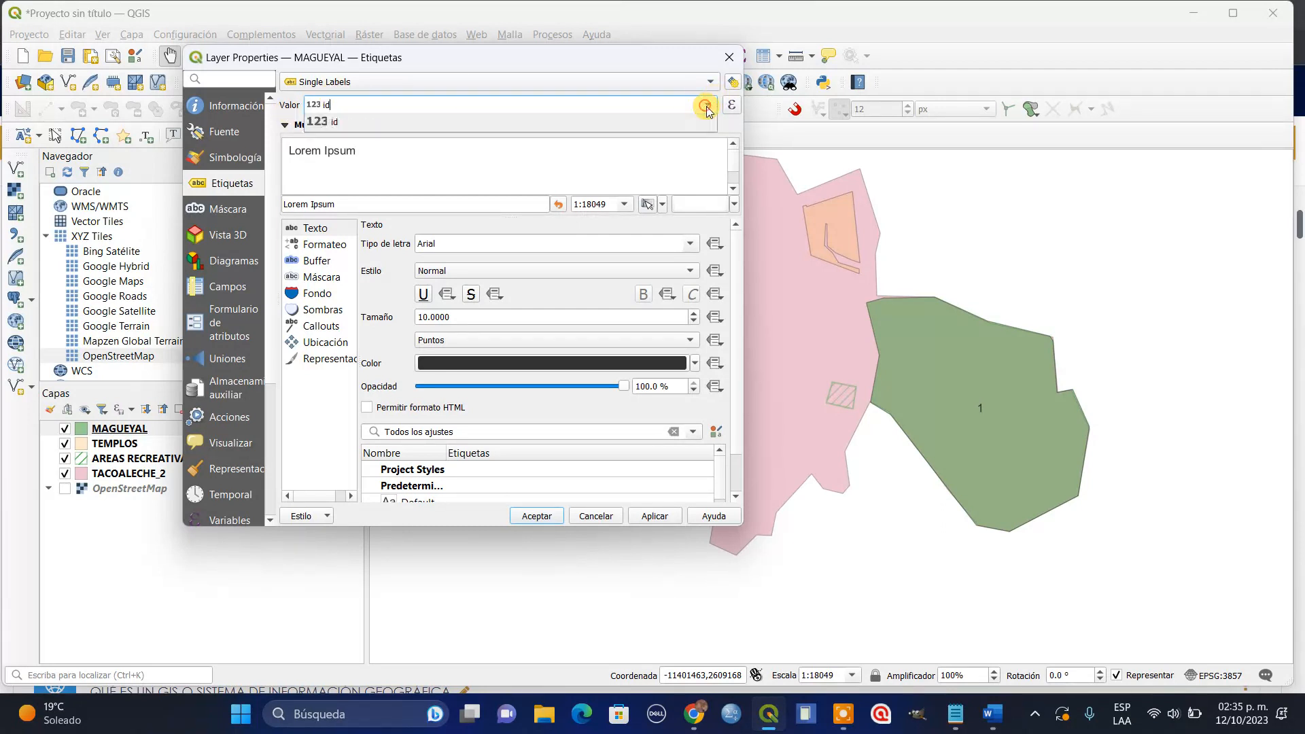
pyautogui.click(704, 106)
pyautogui.click(707, 108)
pyautogui.click(707, 108)
pyautogui.click(704, 106)
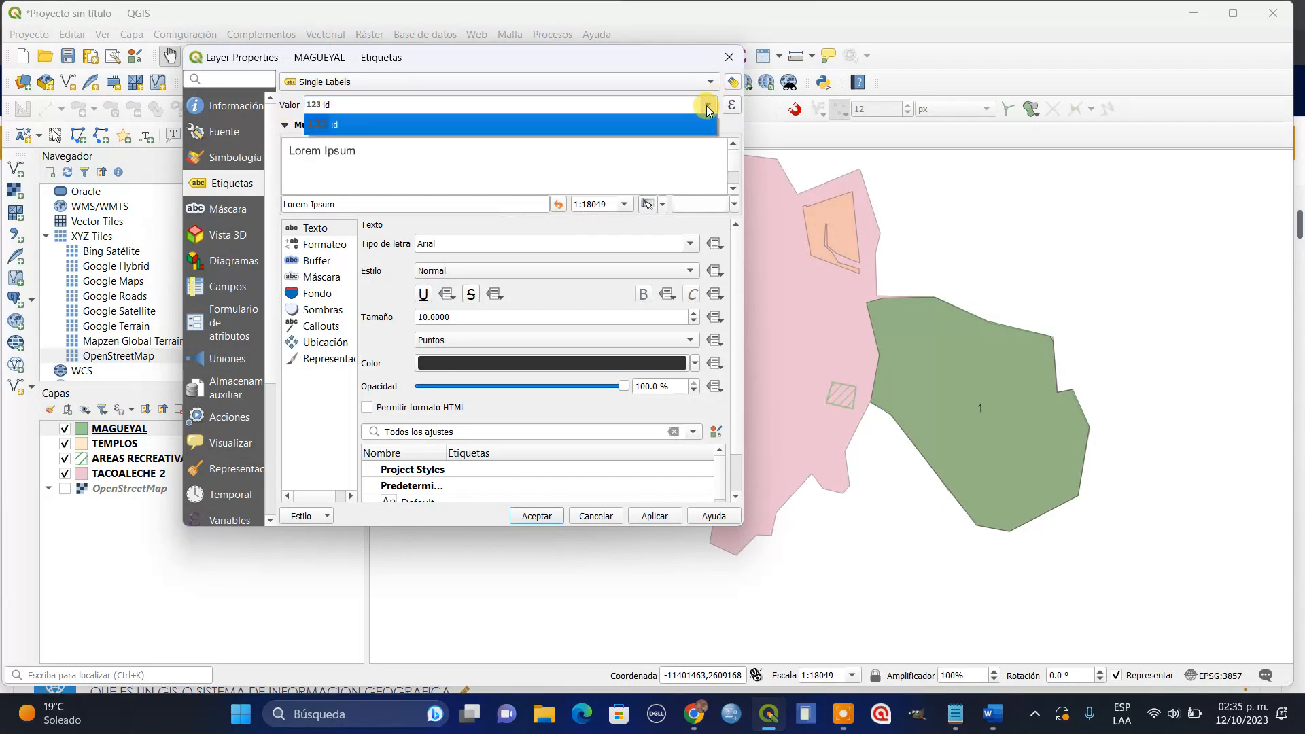
pyautogui.click(704, 104)
pyautogui.click(729, 58)
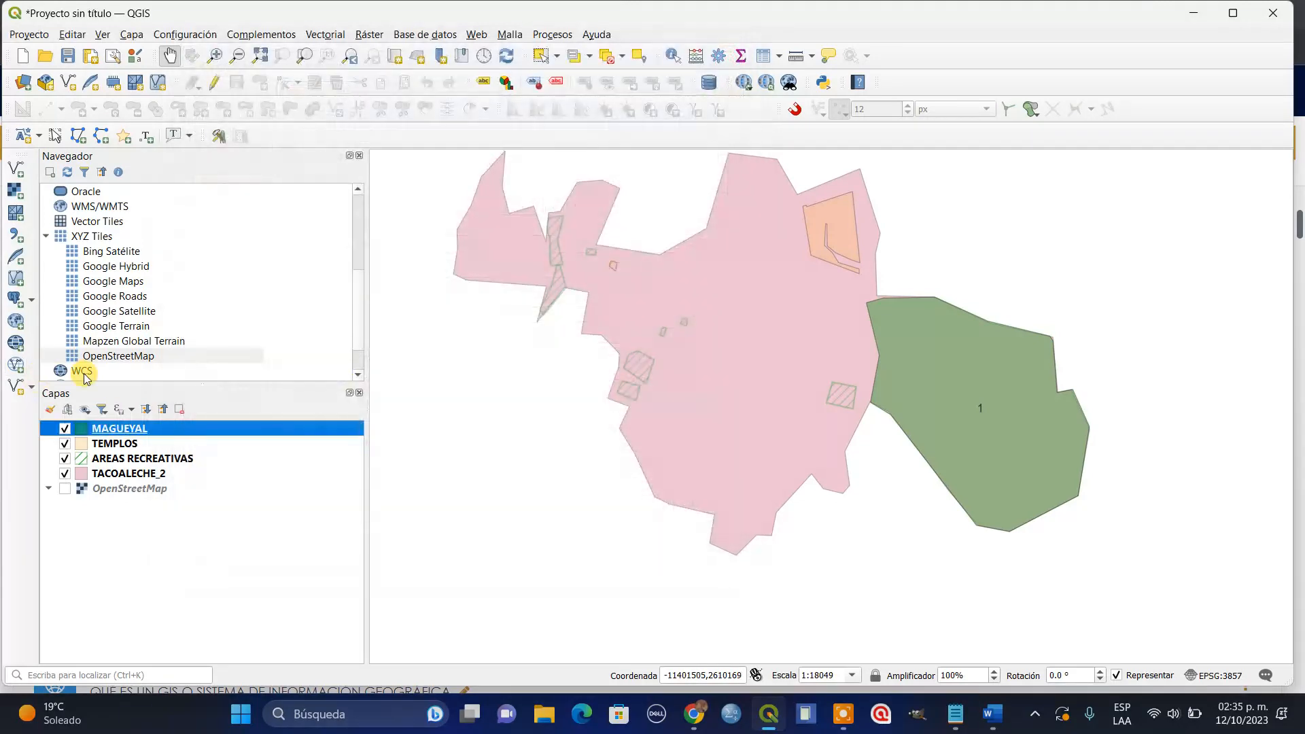
# Start editing the MAGUEYAL attribute table and begin adding a new field named NOM_PREDIO.
pyautogui.rightClick(173, 432)
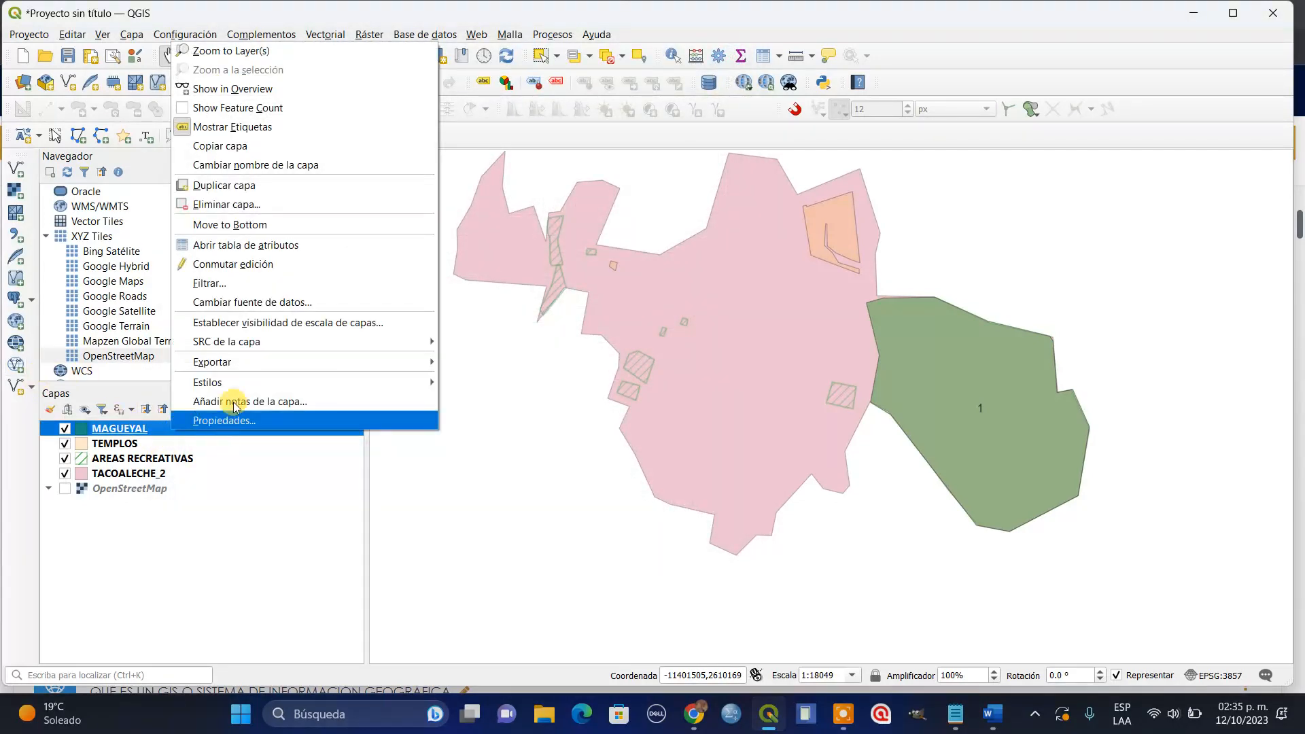
pyautogui.click(230, 246)
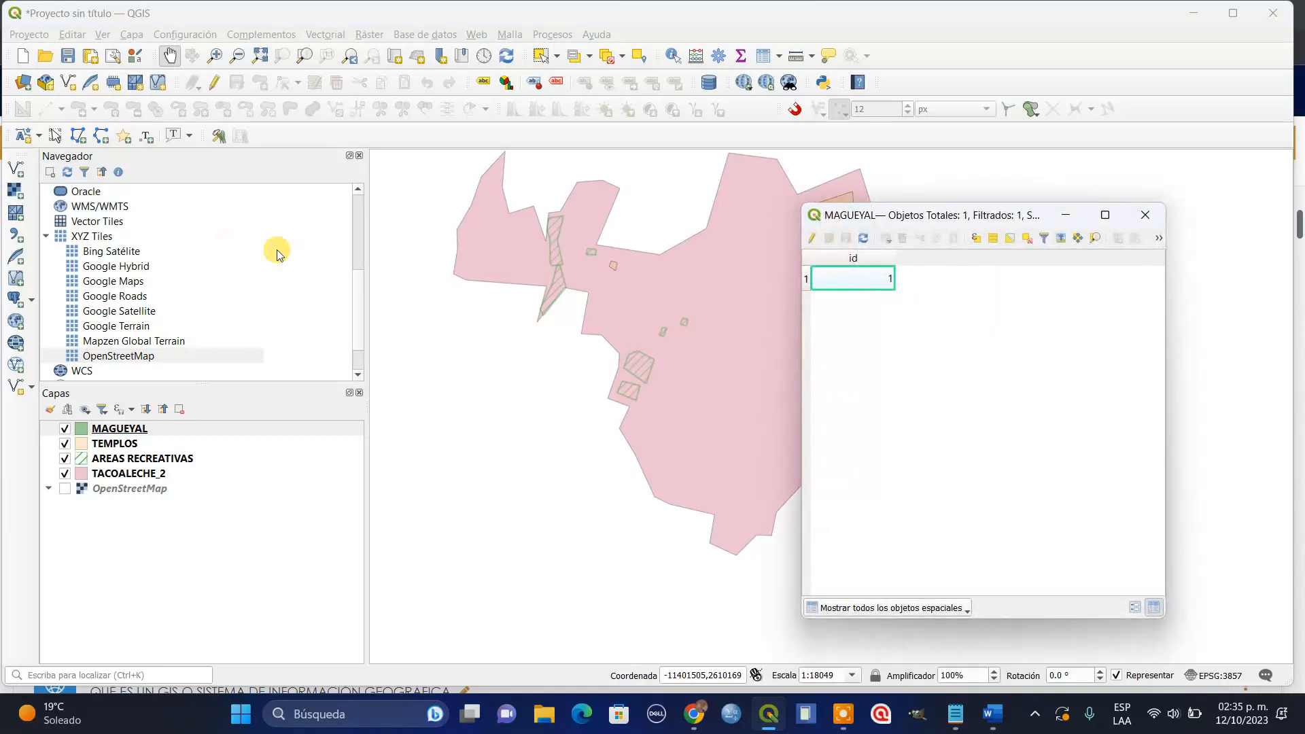
pyautogui.click(816, 241)
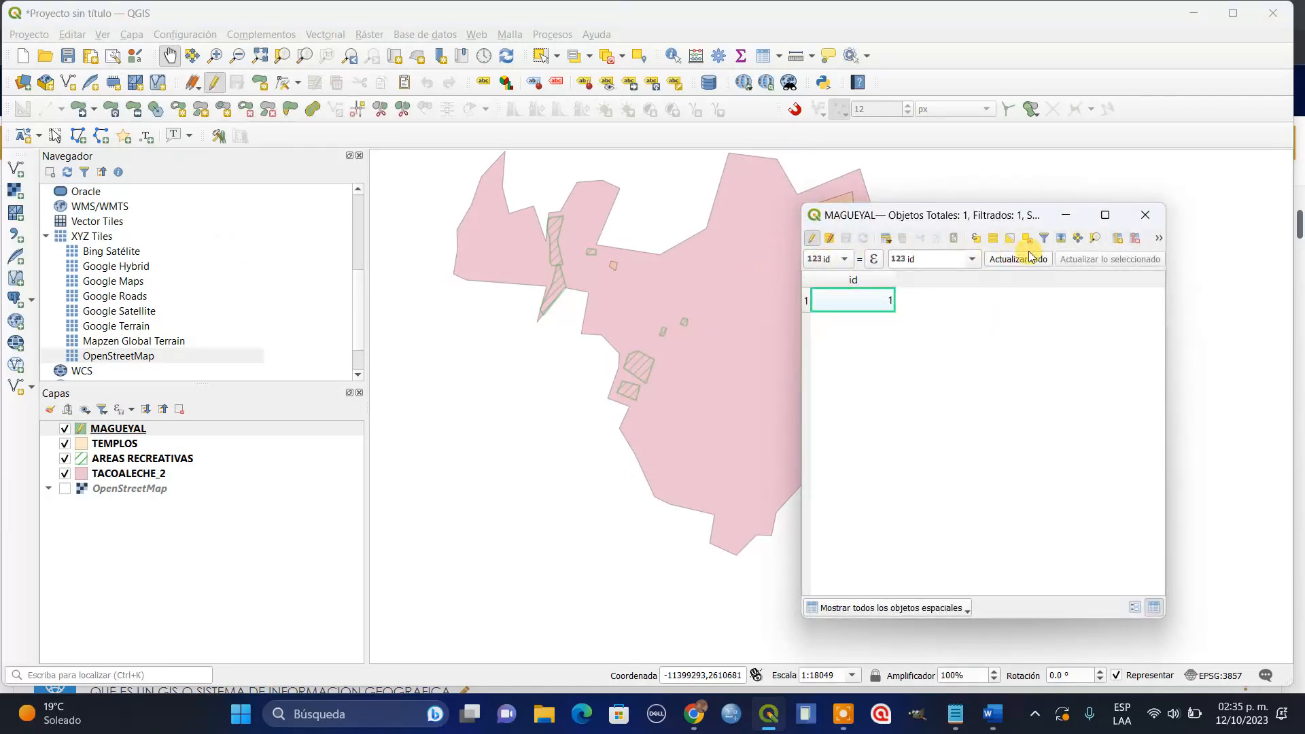
pyautogui.click(1116, 239)
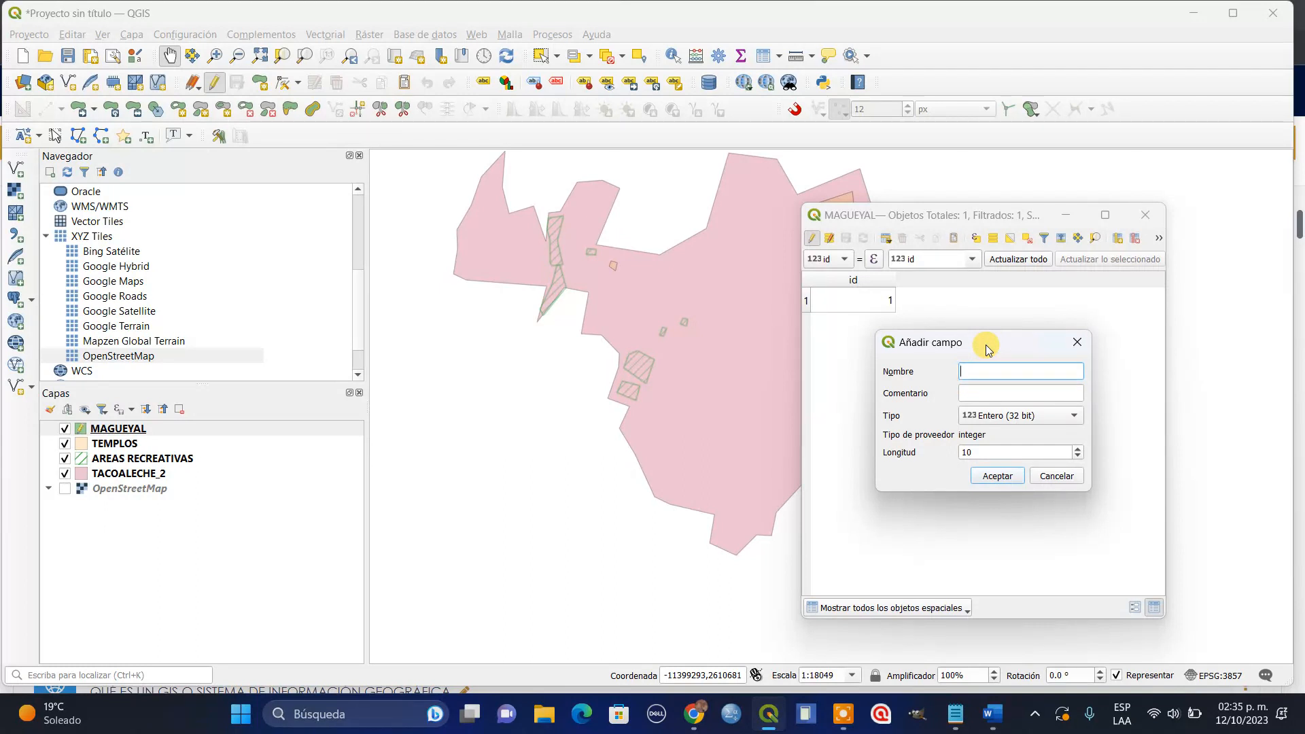
pyautogui.write('NOM_PREDIO')
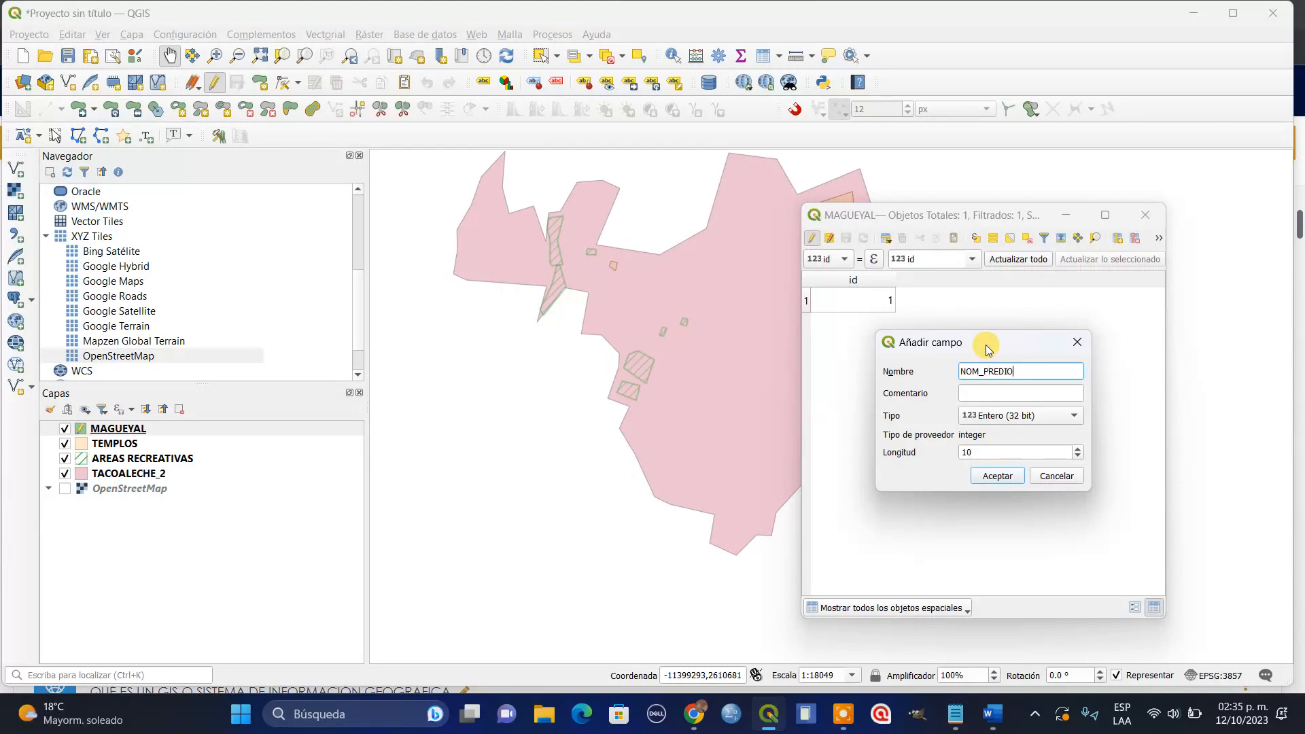
# Finish adding the NOM_PREDIO field with comment "Corresponde al nombre de la zona geográfica", type Texto (cadena) and length 15.
pyautogui.click(974, 392)
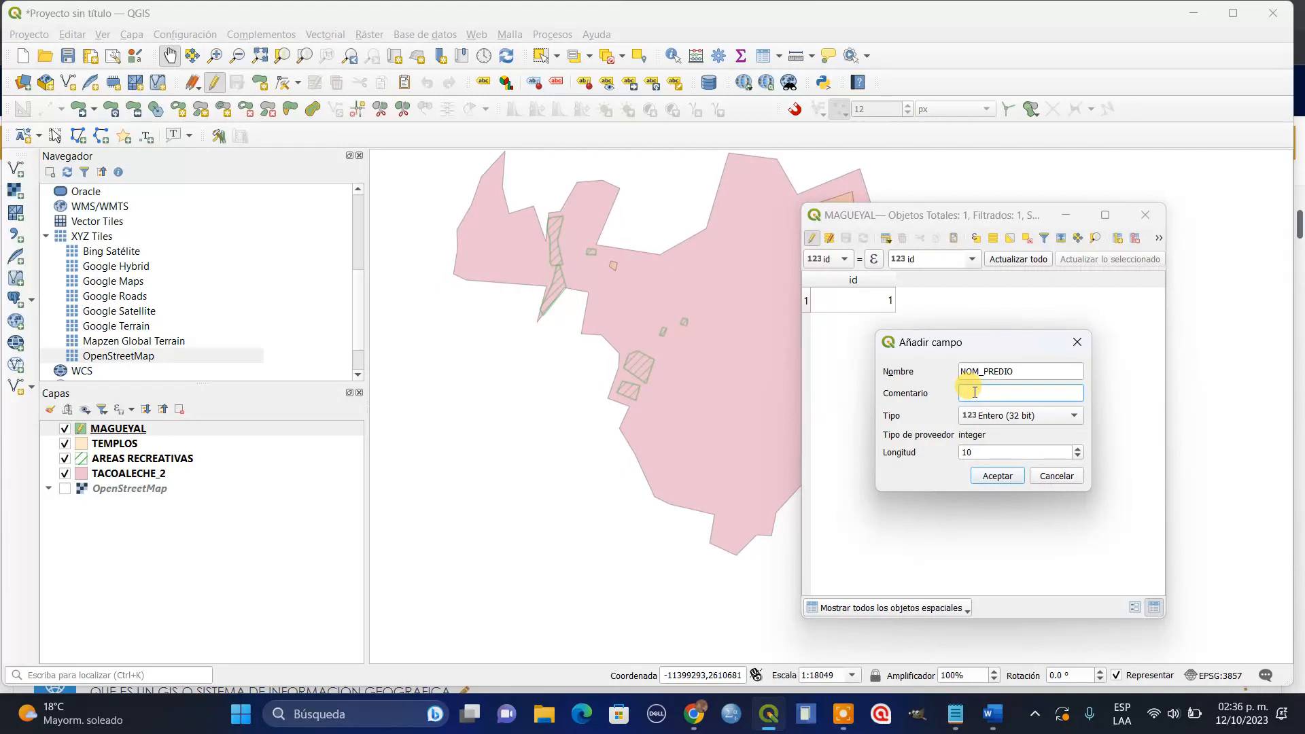
pyautogui.write('Corresponde al nombre del')
pyautogui.press('BackSpace')
pyautogui.write('la zona geográfica')
pyautogui.click(1036, 417)
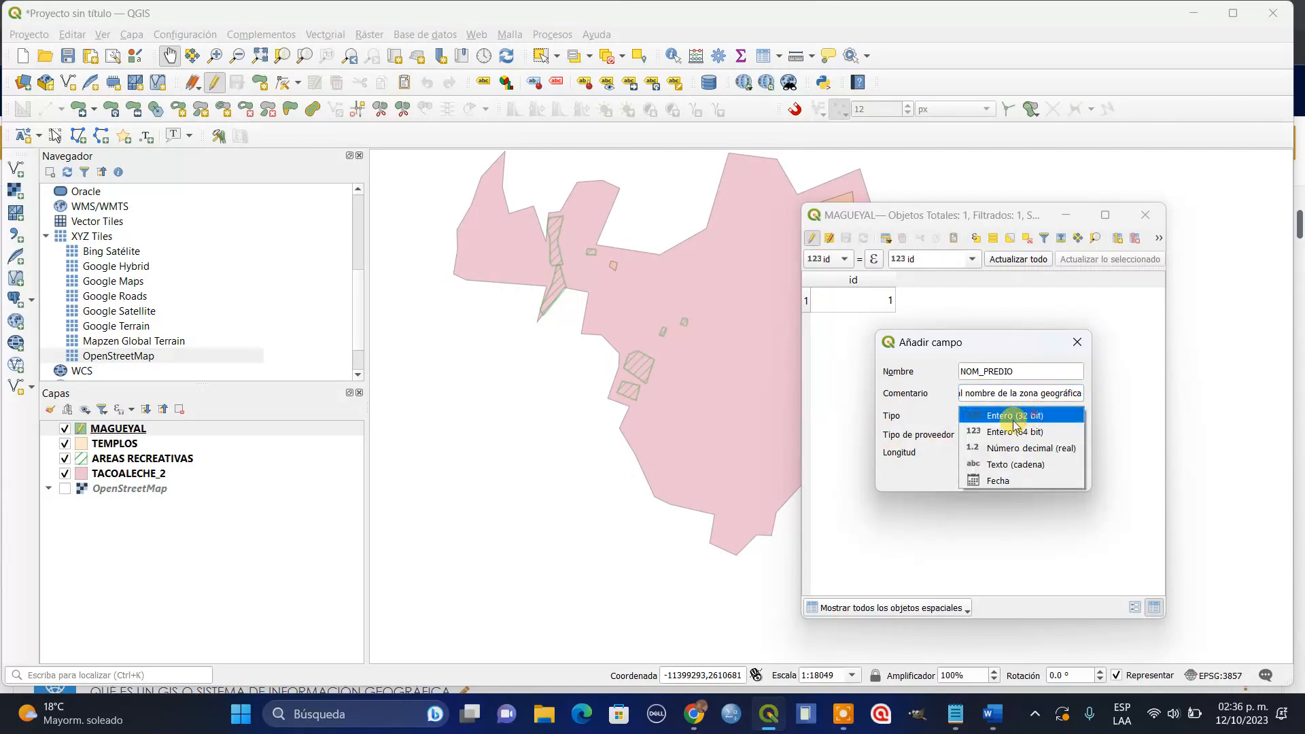
pyautogui.click(999, 458)
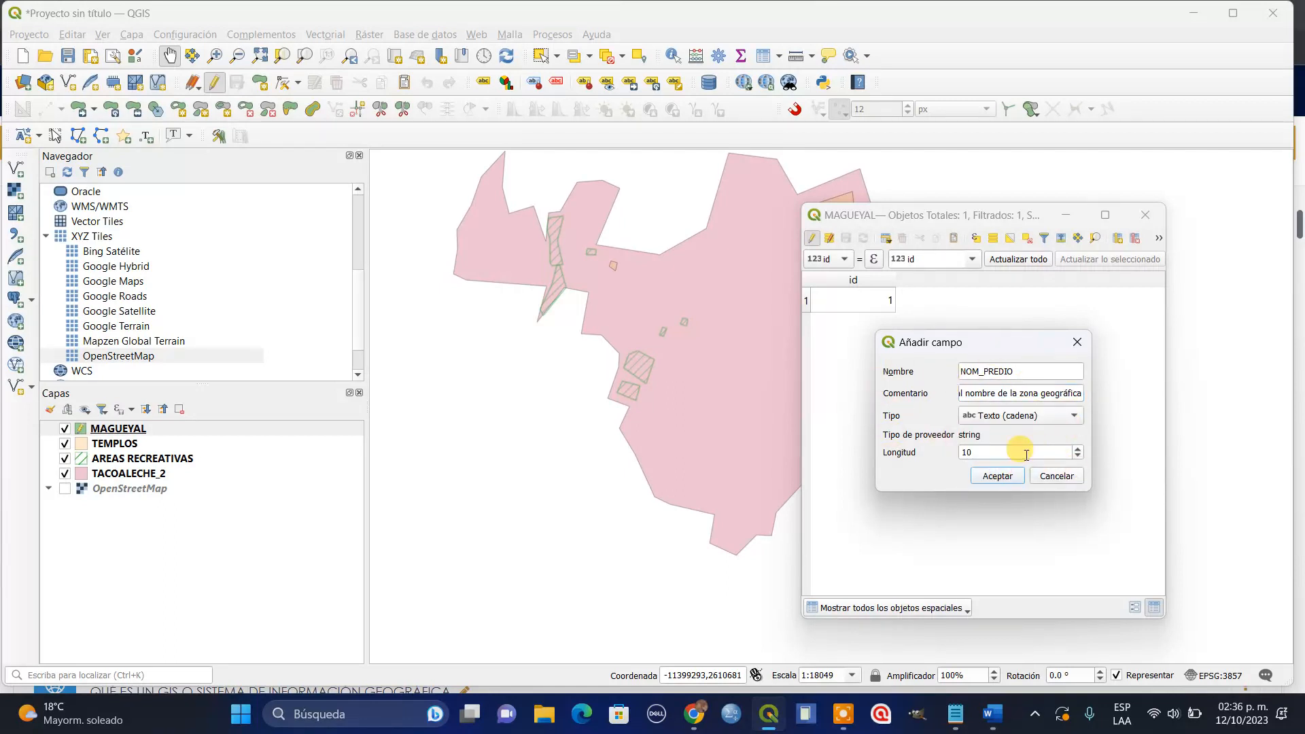
pyautogui.moveTo(1025, 448); pyautogui.dragTo(933, 450)
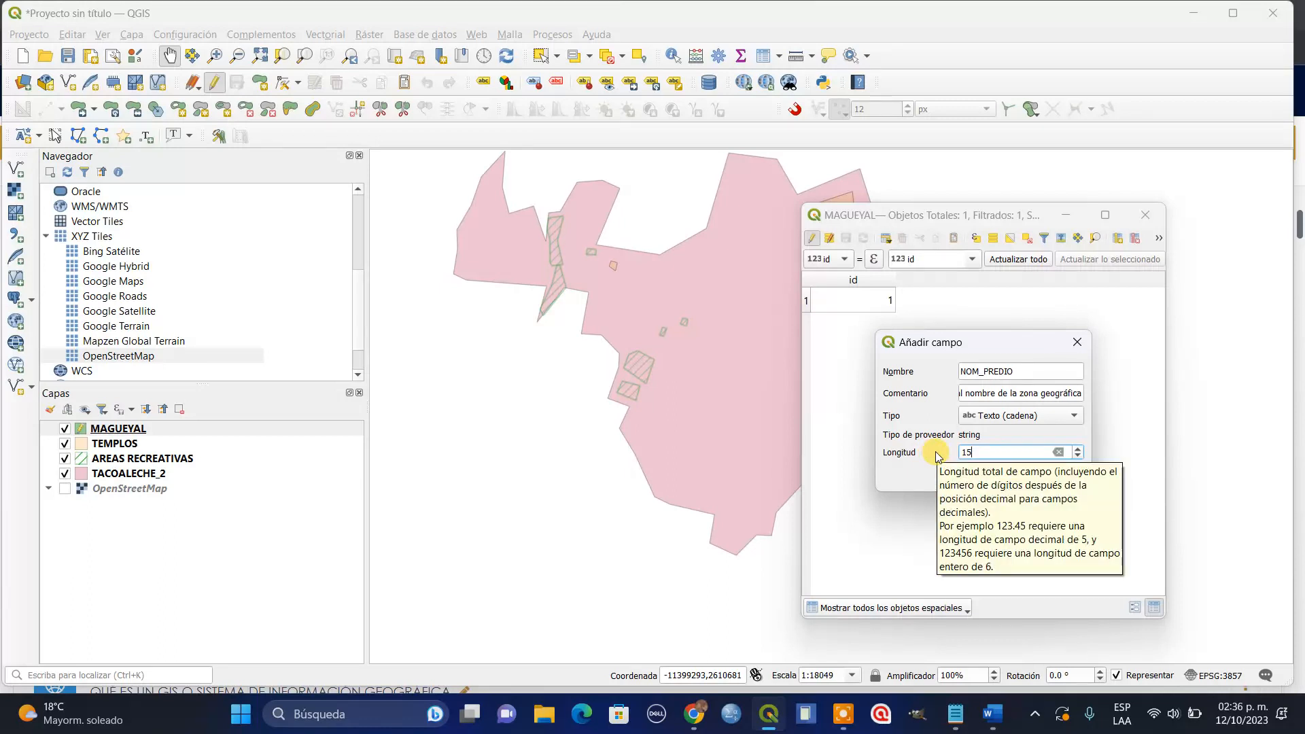
pyautogui.write('15')
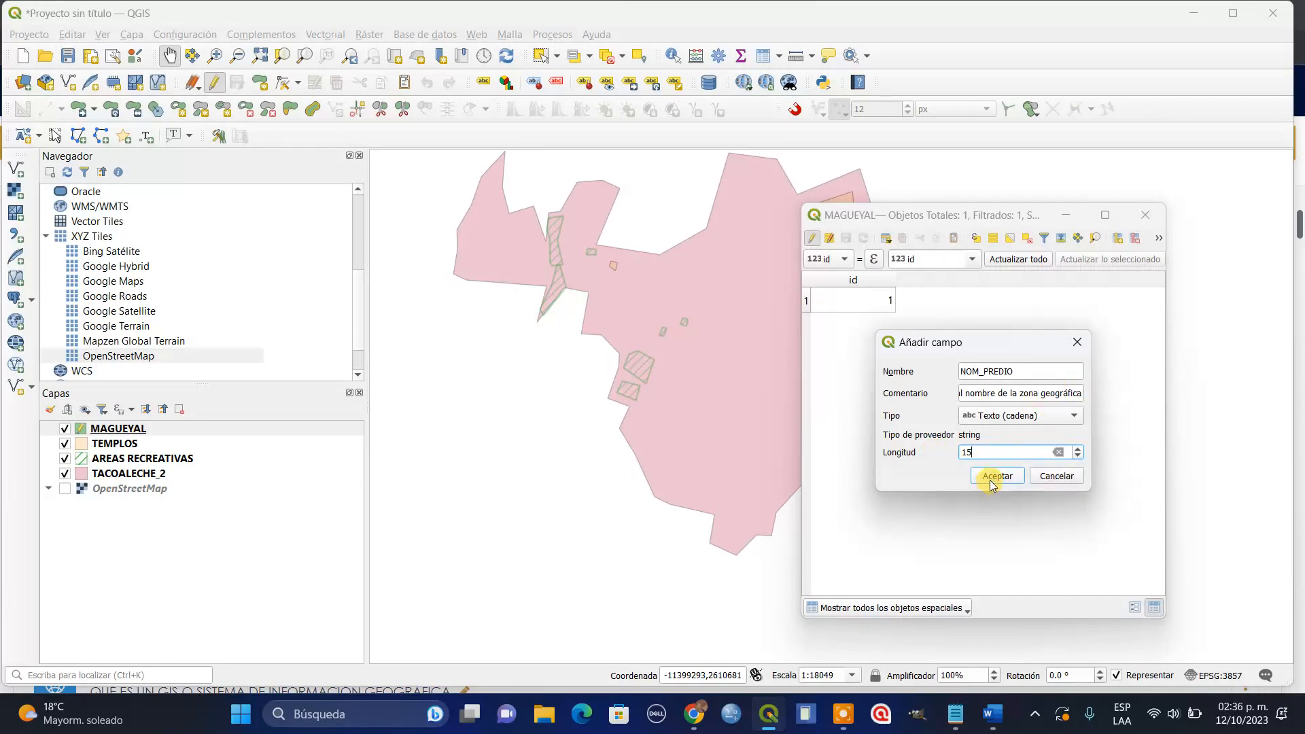
pyautogui.click(989, 474)
# Enter Magueyal as the polygon's NOM_PREDIO value, save the MAGUEYAL layer edits and close the attribute table.
pyautogui.doubleClick(914, 301)
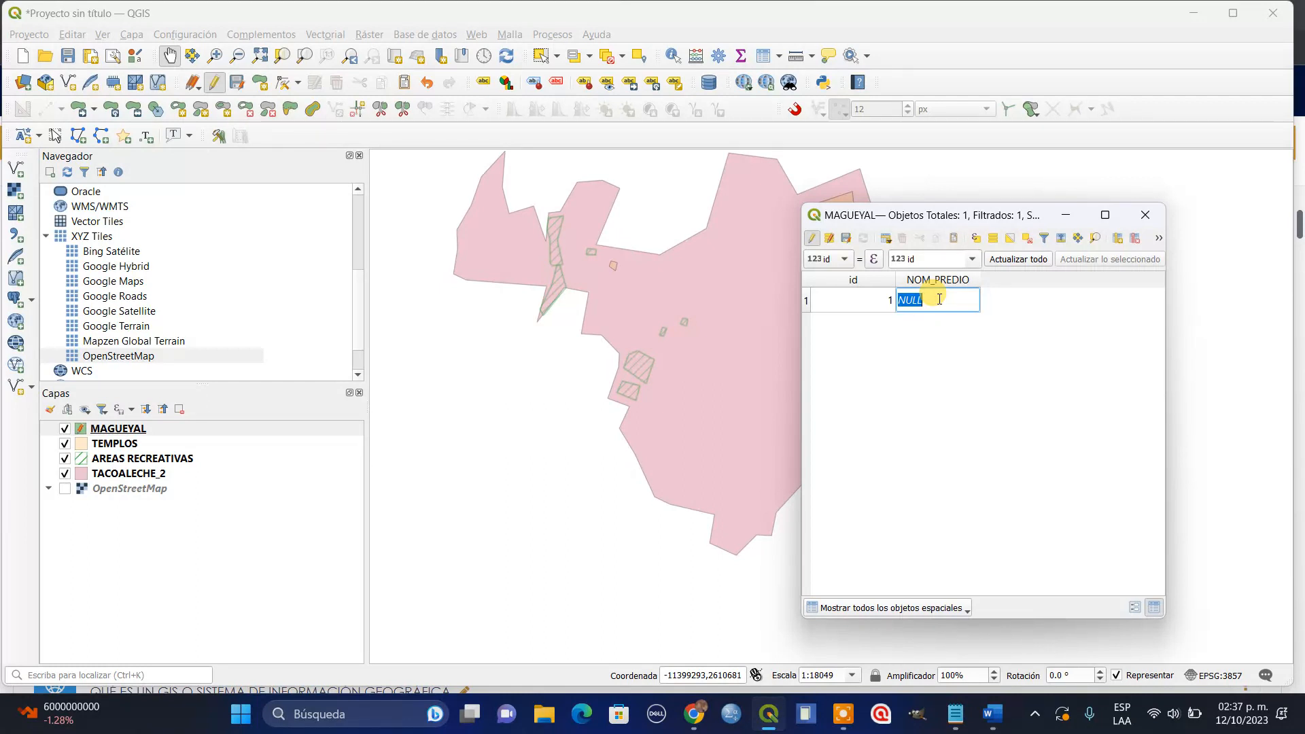
pyautogui.write('Magueyal')
pyautogui.click(813, 238)
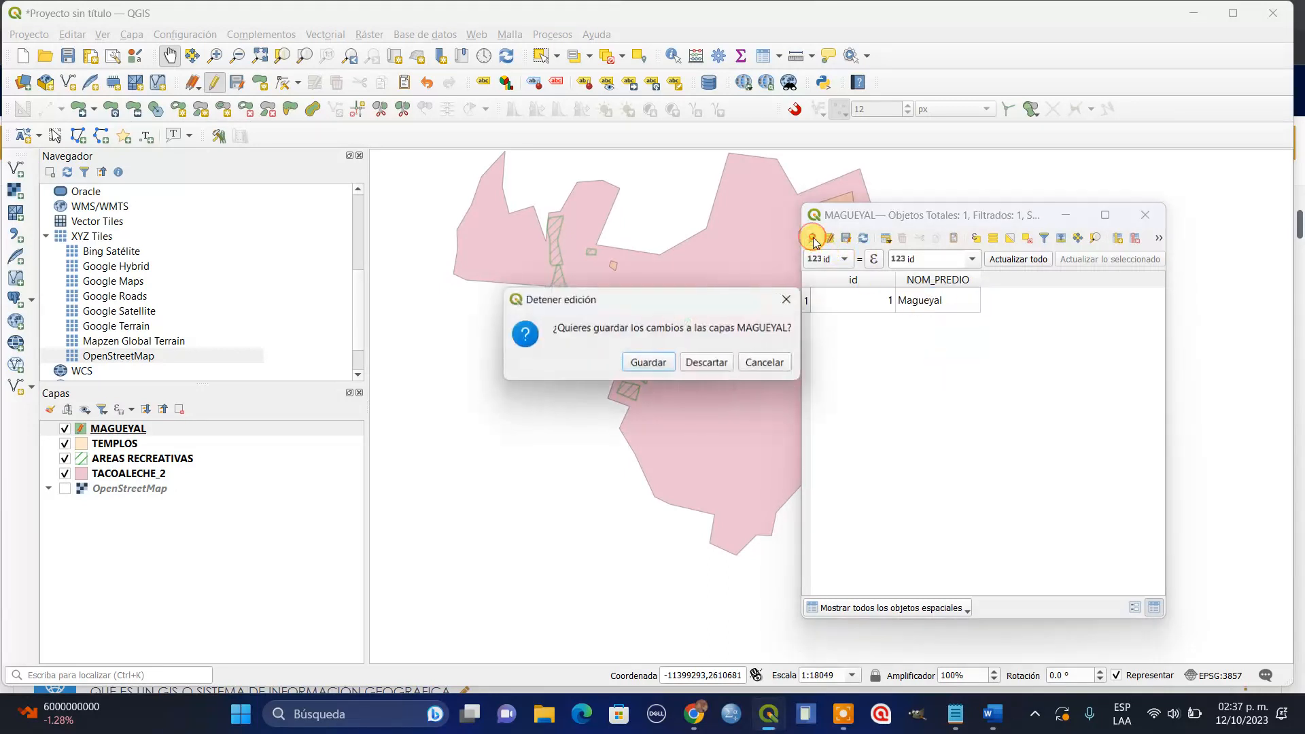
pyautogui.click(648, 363)
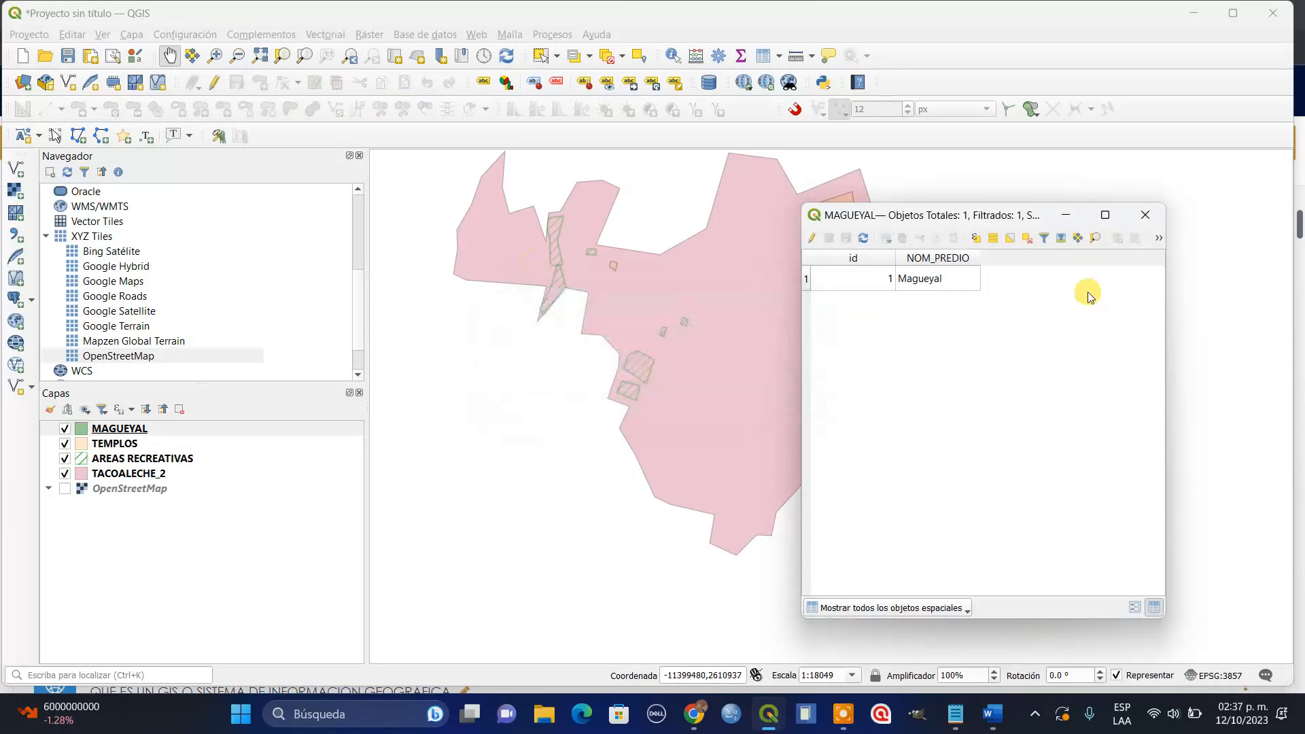
pyautogui.click(1146, 215)
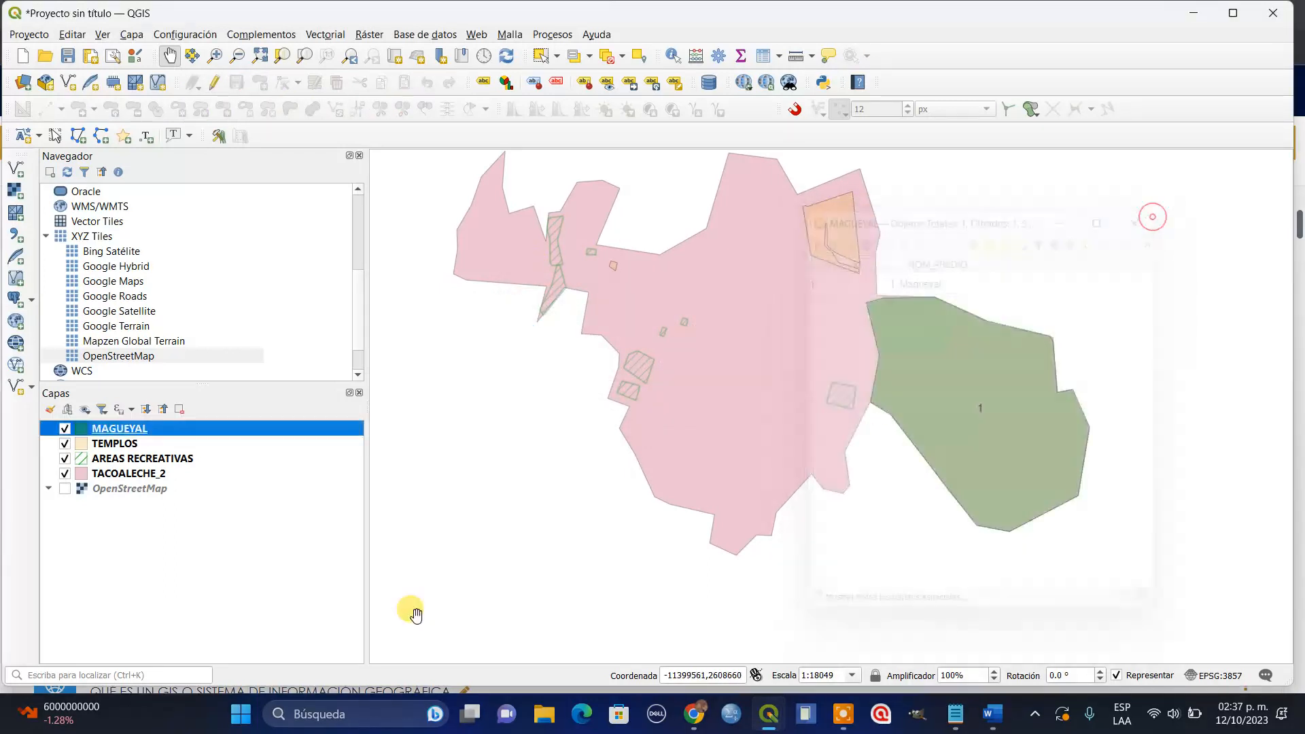
# Turn off the current MAGUEYAL labels and set the layer's labeling mode to Single Labels in its properties.
pyautogui.rightClick(197, 427)
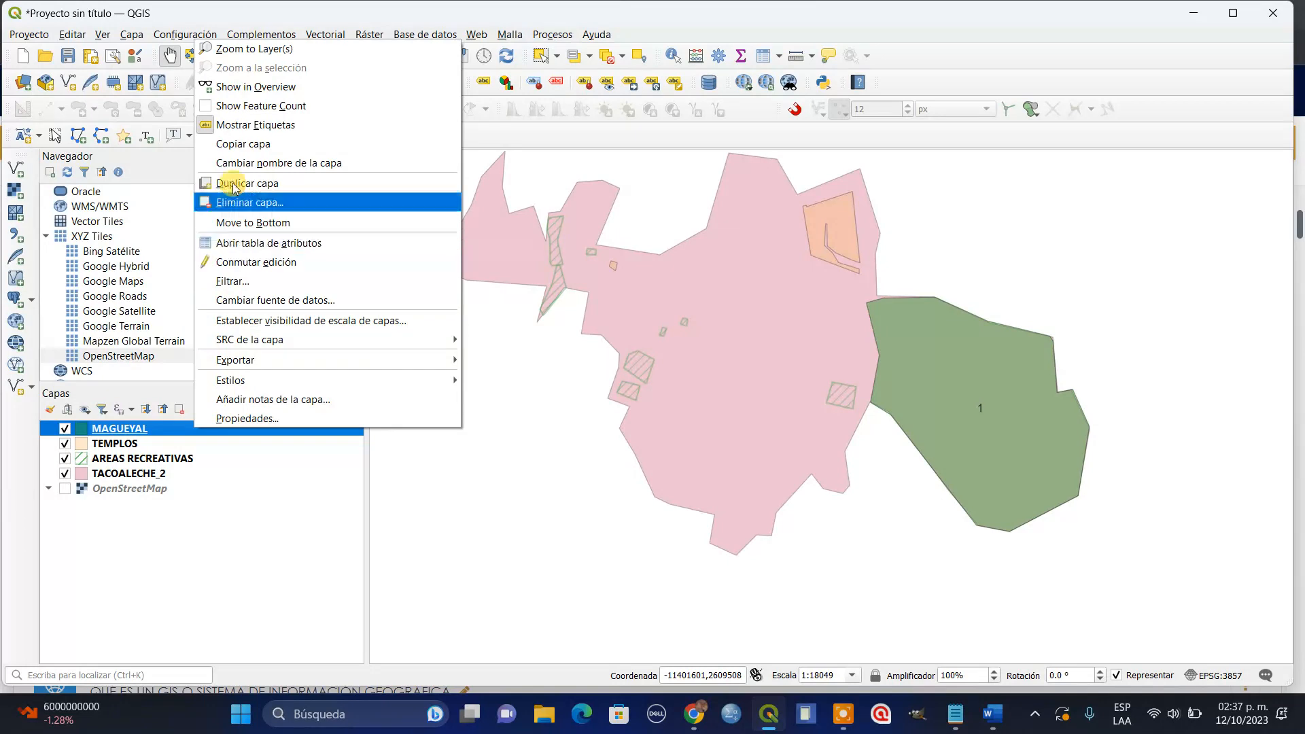
pyautogui.click(234, 127)
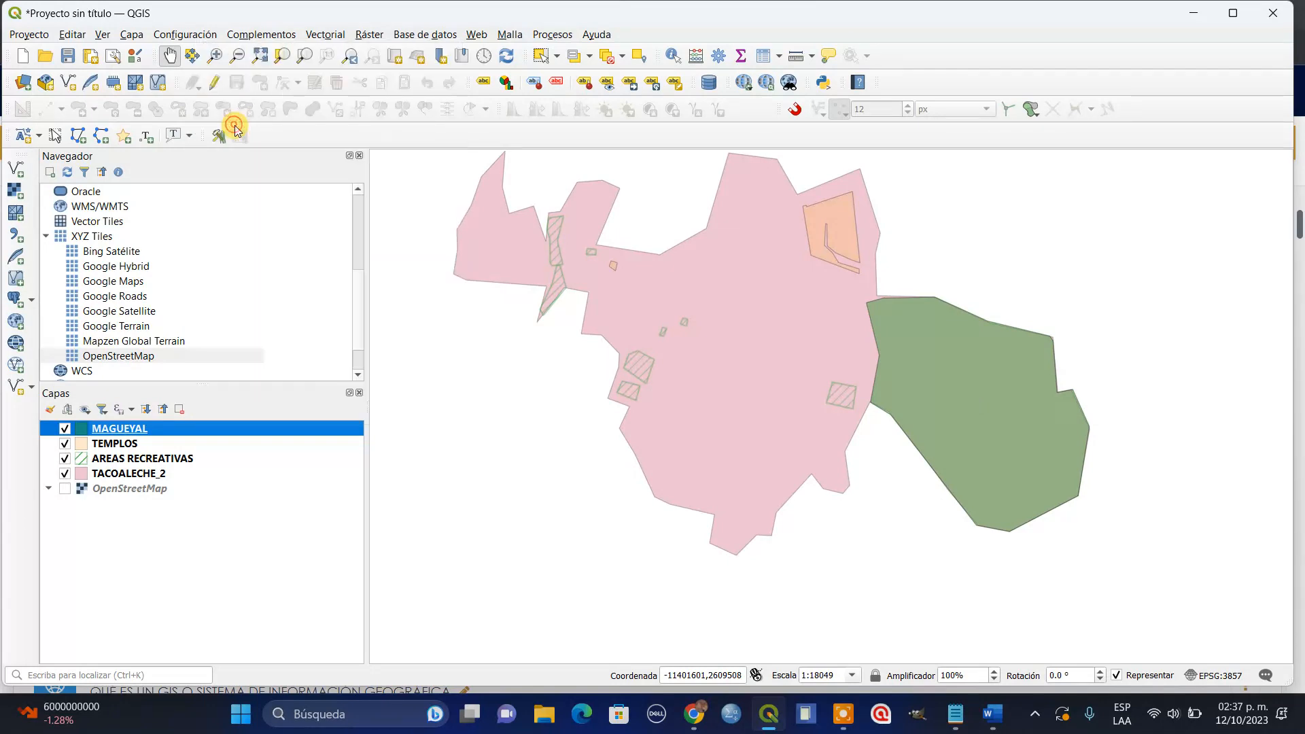
pyautogui.rightClick(218, 427)
pyautogui.click(246, 419)
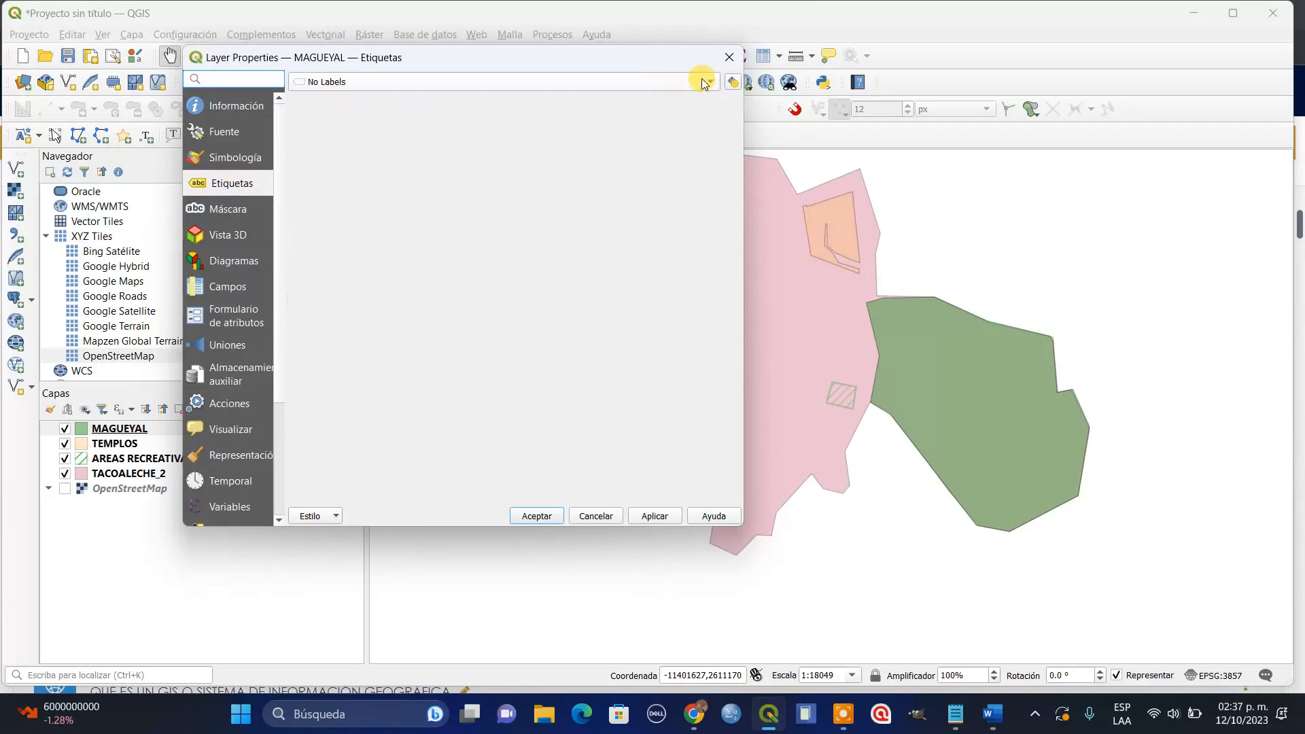
pyautogui.click(239, 155)
pyautogui.moveTo(381, 60); pyautogui.dragTo(416, 62)
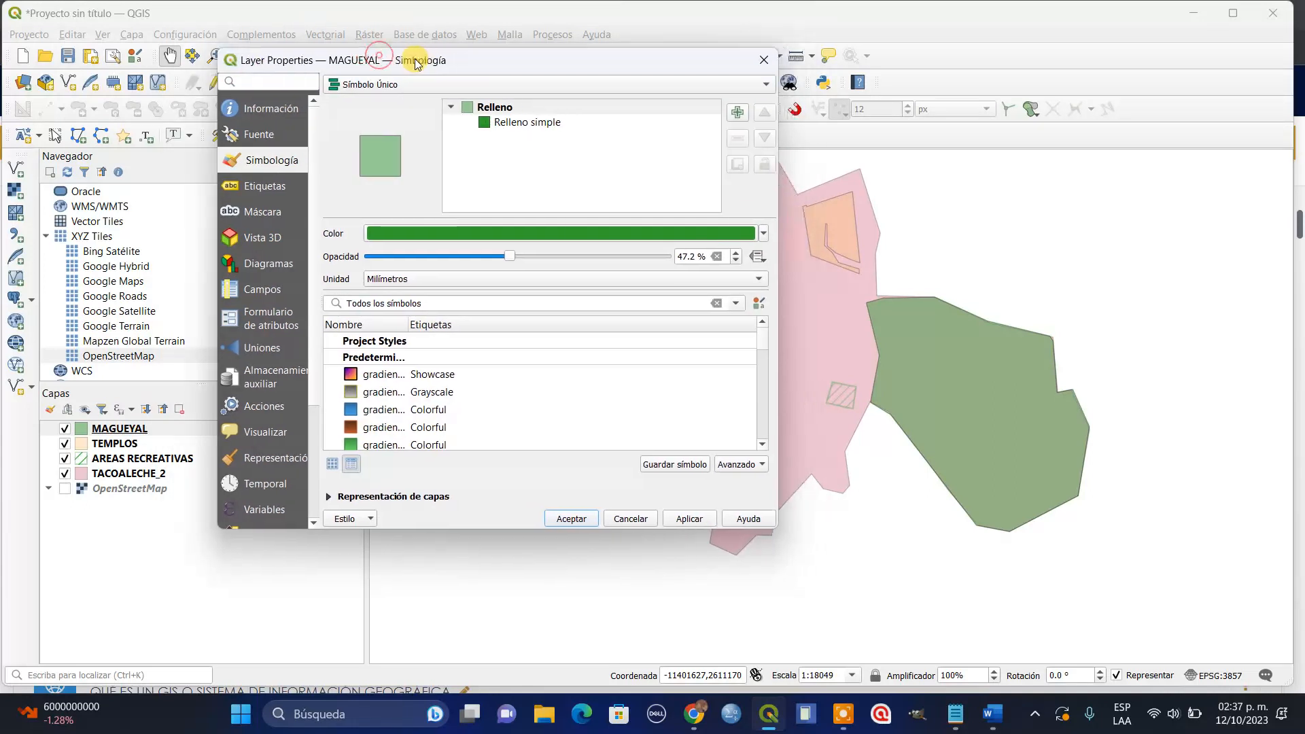
pyautogui.click(262, 194)
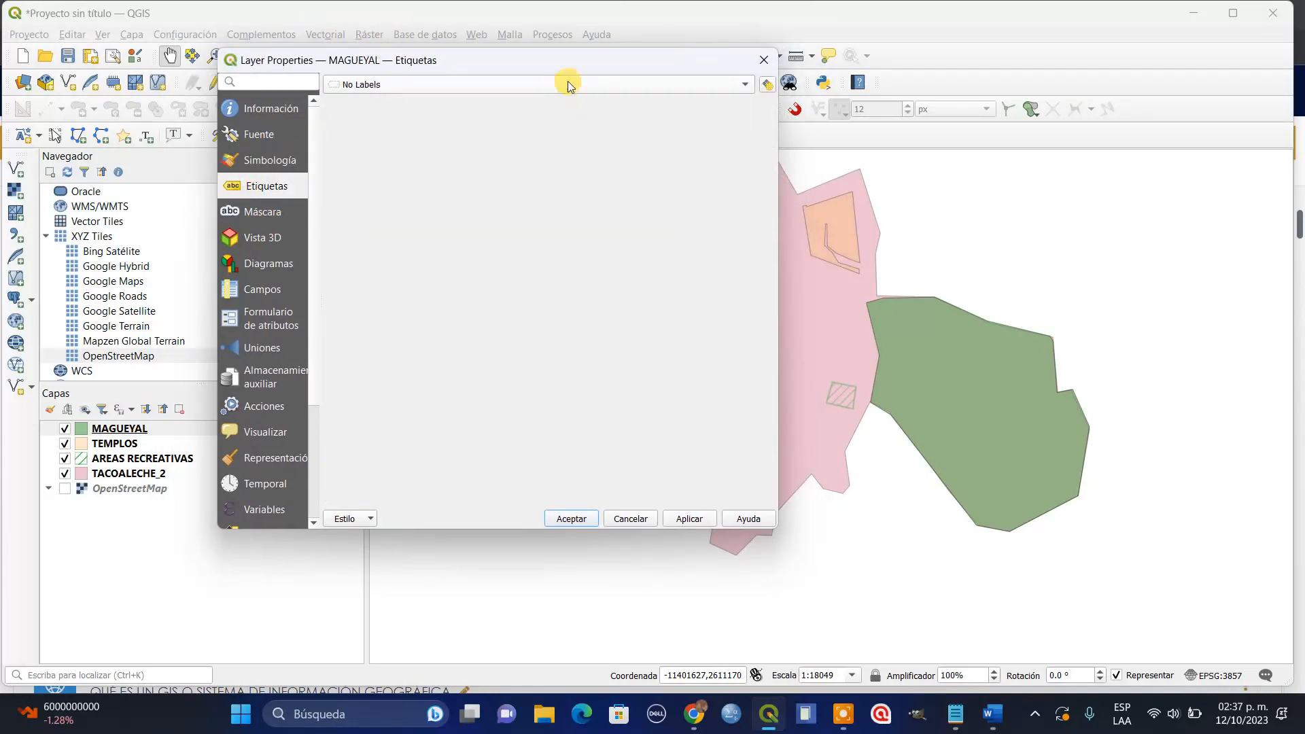
pyautogui.click(747, 87)
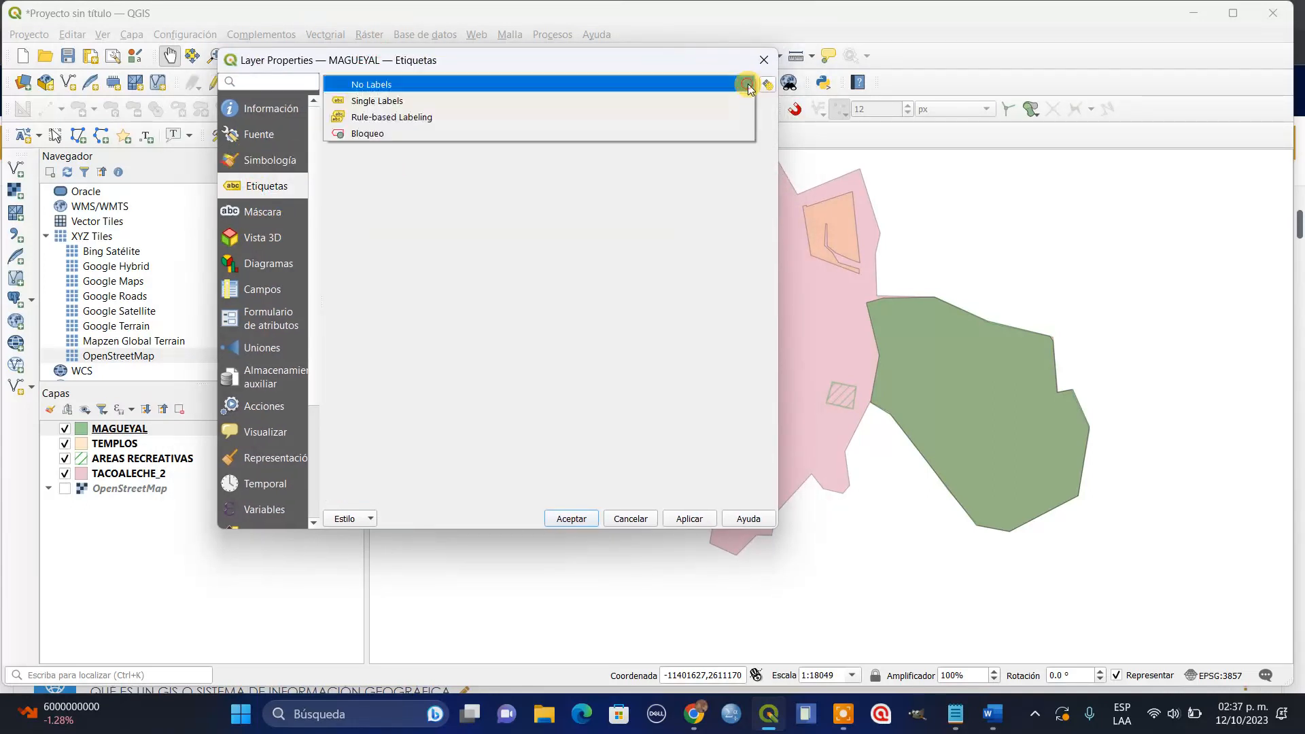
pyautogui.click(400, 101)
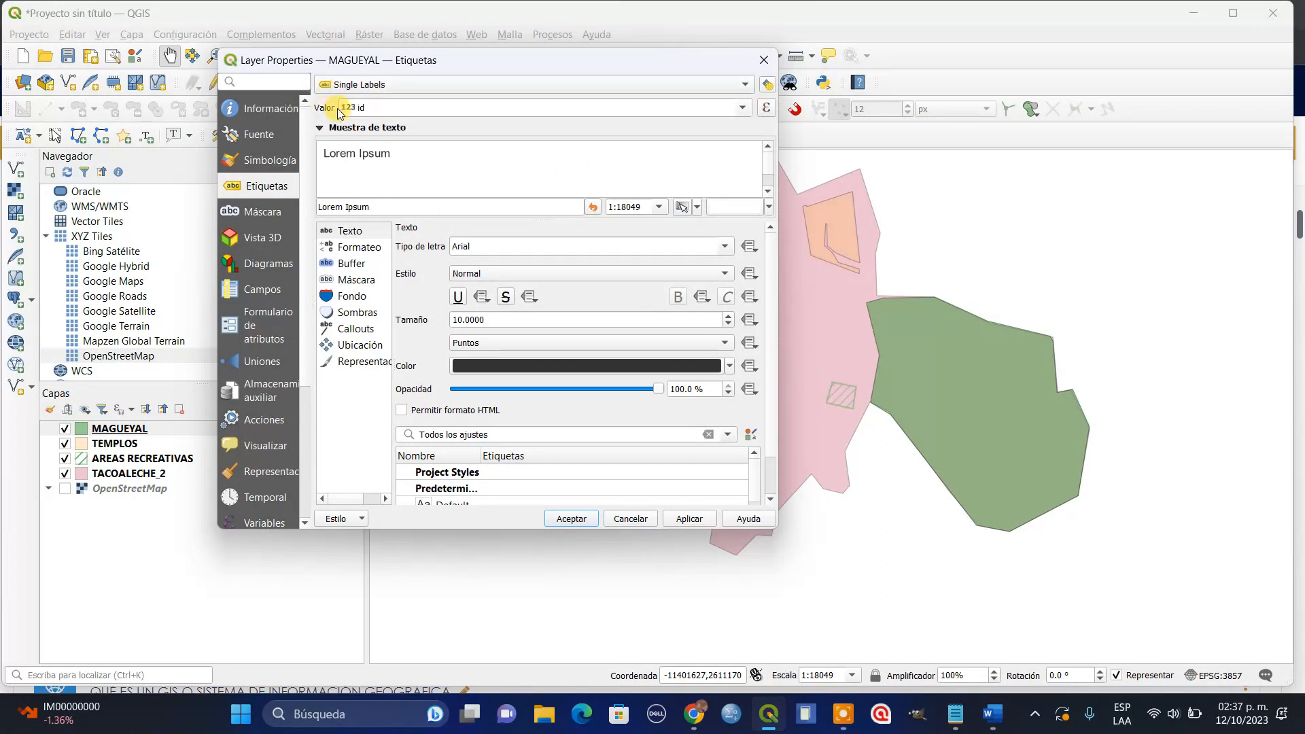
# Use NOM_PREDIO as the MAGUEYAL label value, apply it and close the layer properties.
pyautogui.click(742, 107)
pyautogui.click(375, 148)
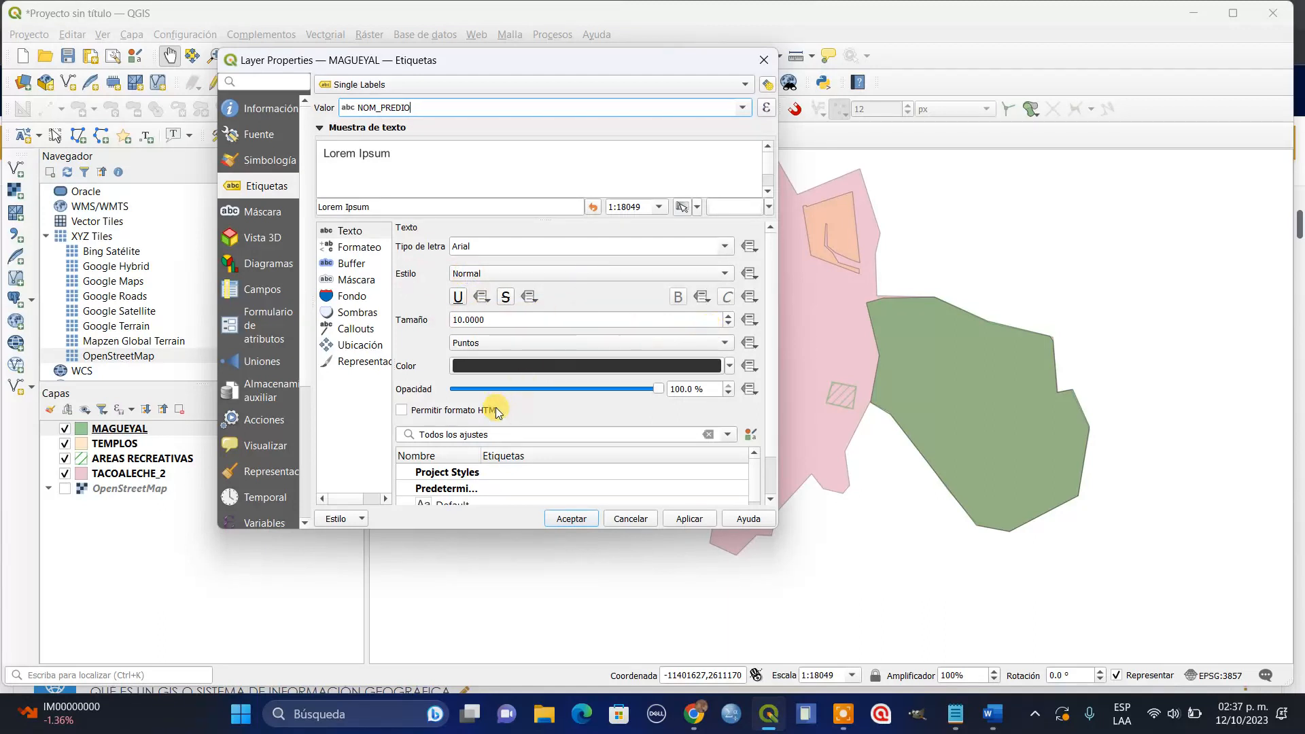
pyautogui.click(843, 712)
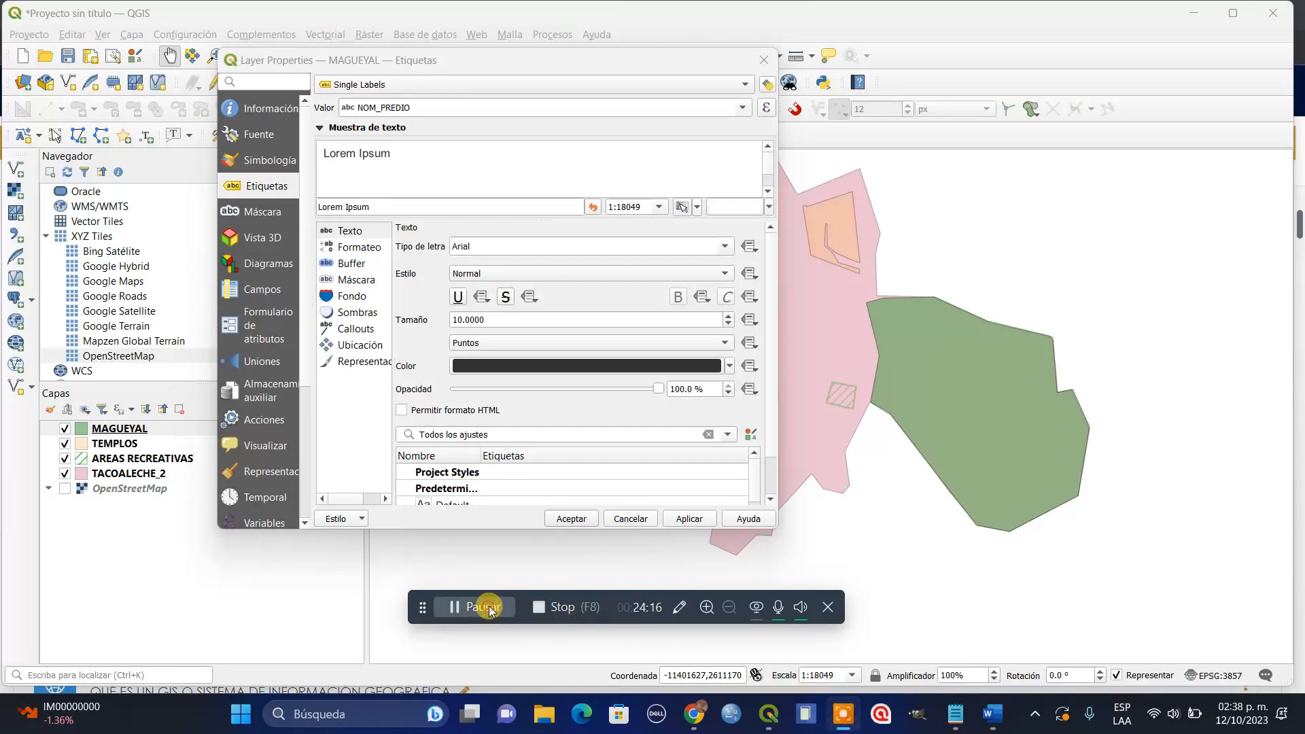
pyautogui.click(632, 596)
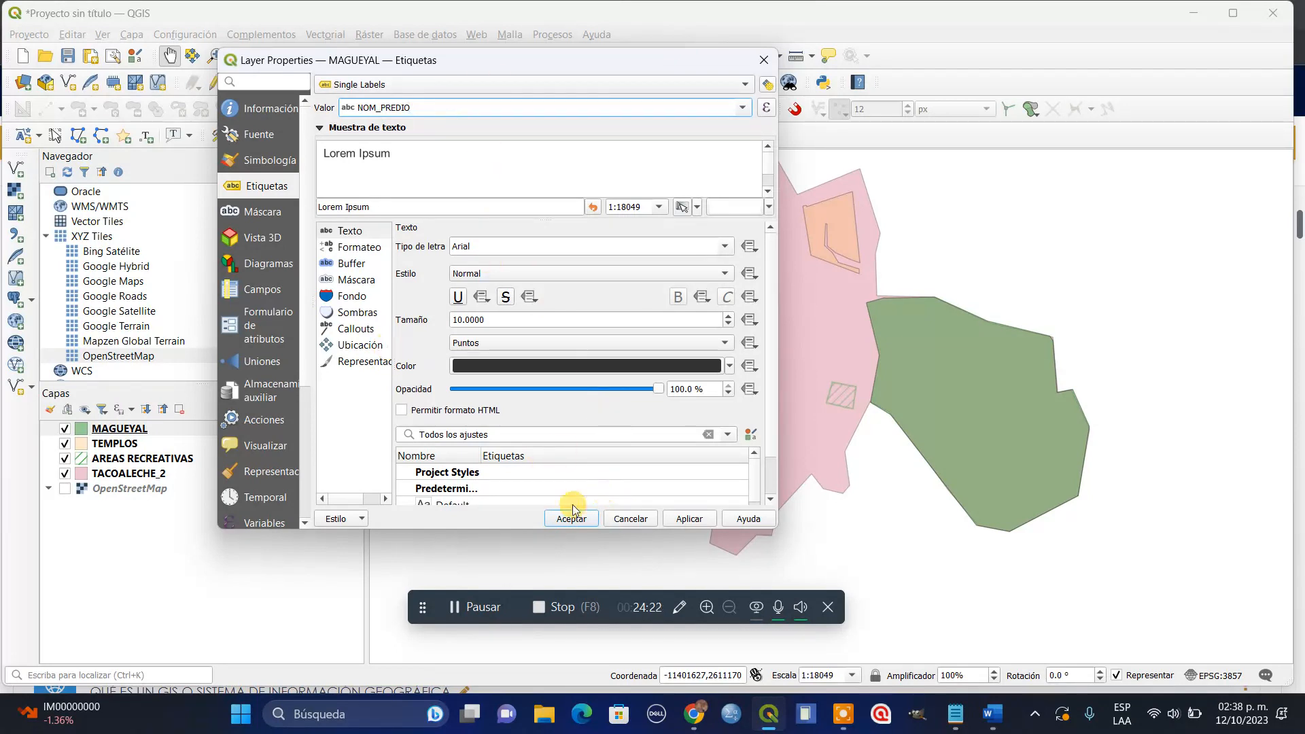
pyautogui.click(685, 520)
pyautogui.click(571, 518)
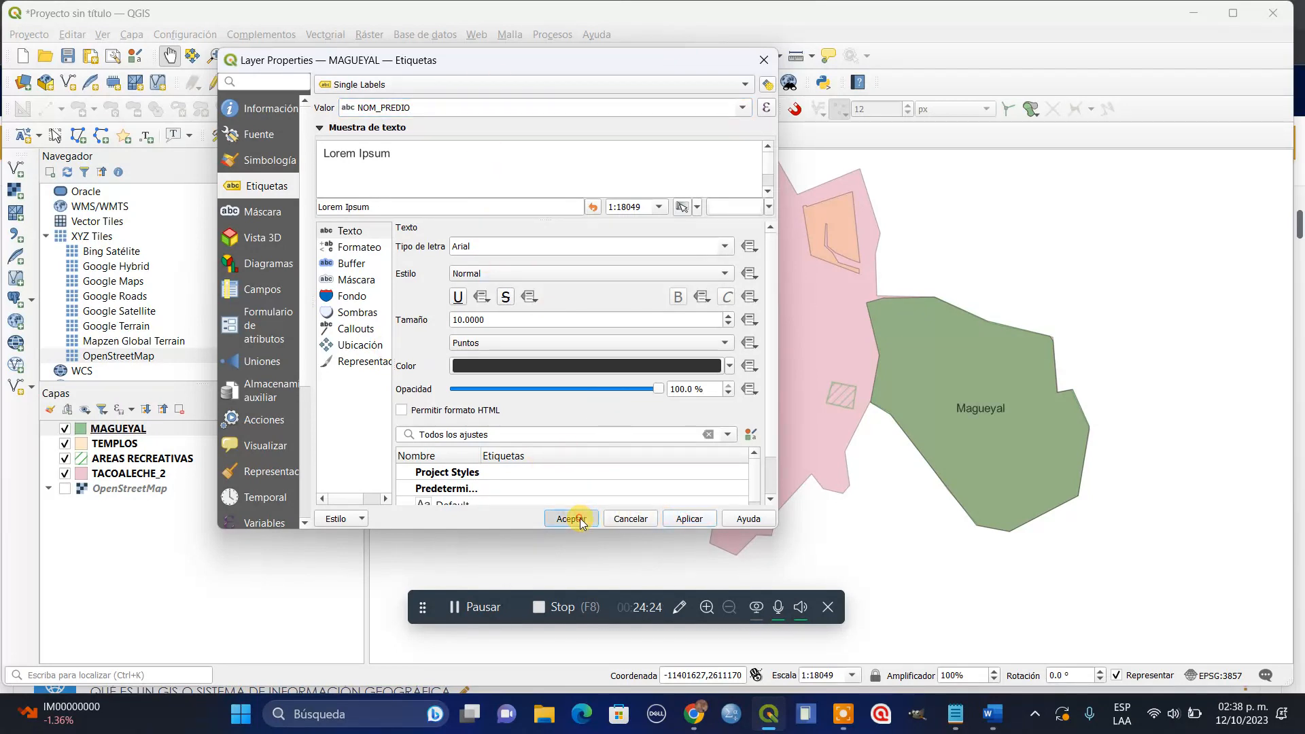
pyautogui.moveTo(890, 638); pyautogui.dragTo(970, 718)
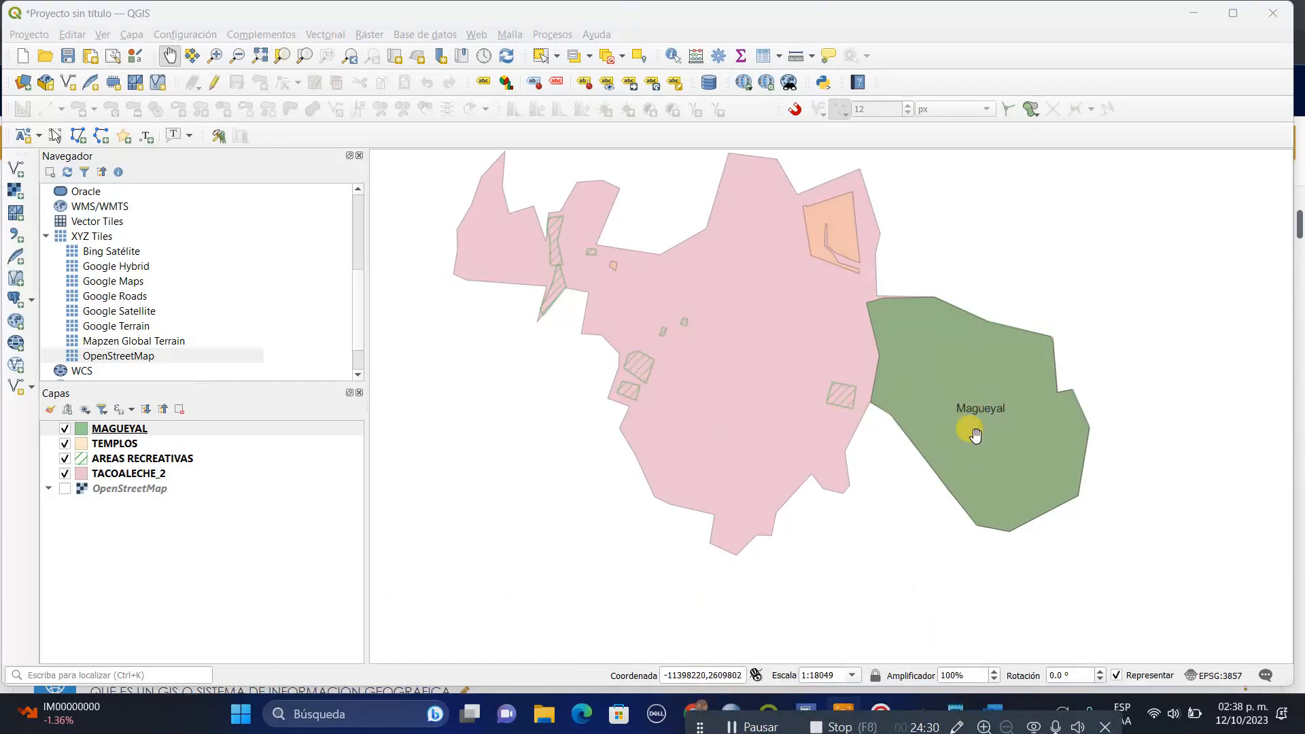
# Compare the labeled MAGUEYAL polygon with the OpenStreetMap base map by toggling both layers, leaving only the base map hidden.
pyautogui.click(67, 492)
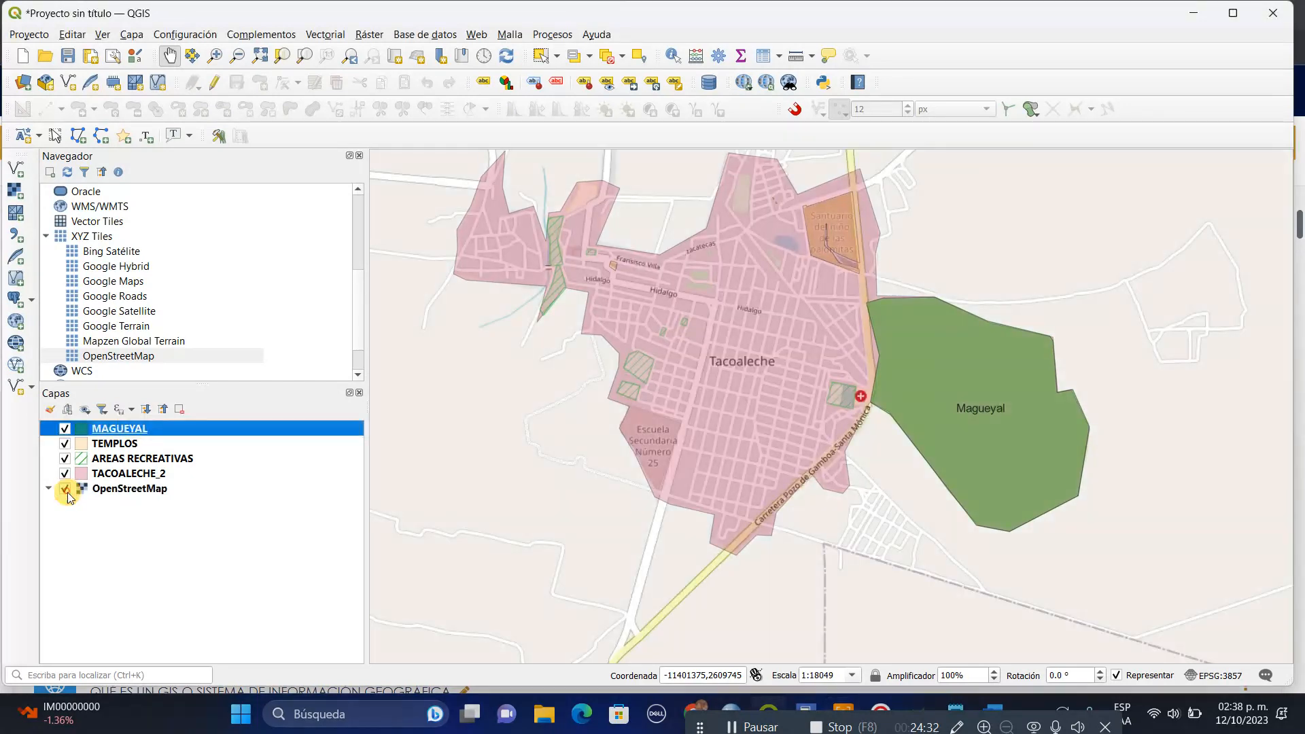
pyautogui.scroll(-1, 490, 444)
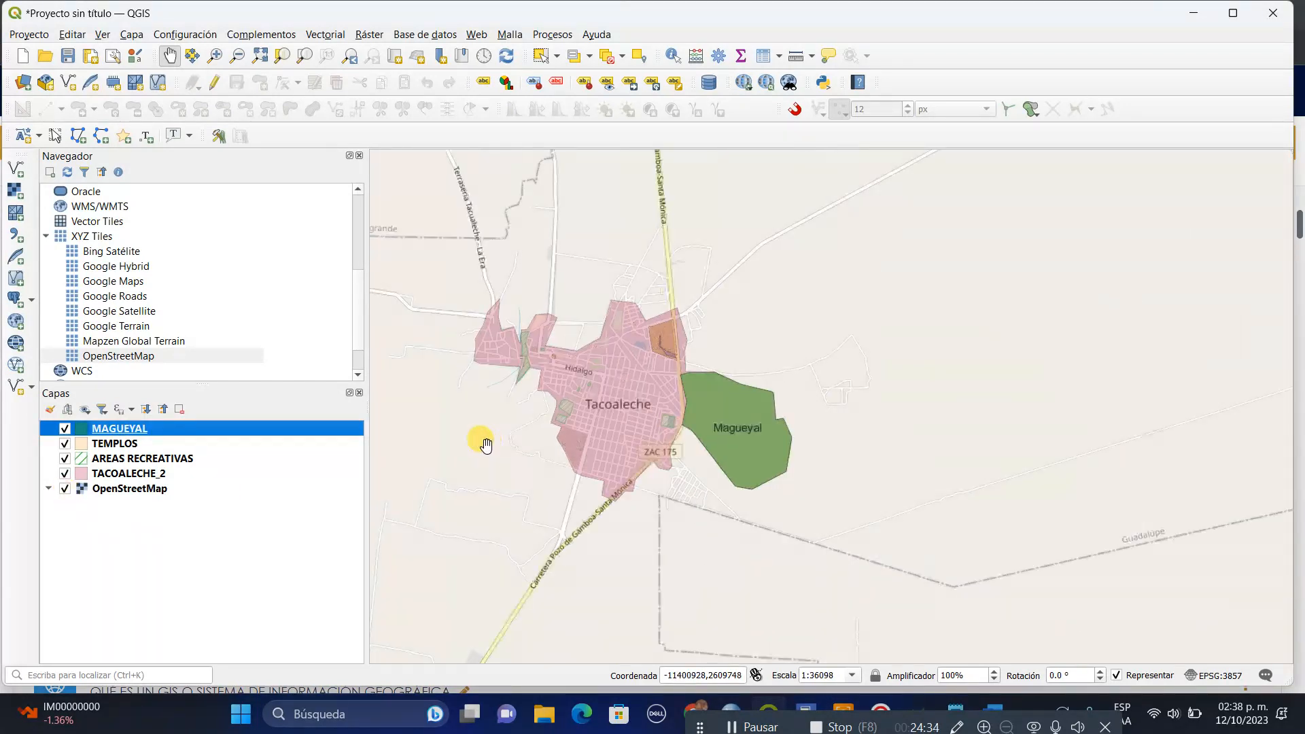
pyautogui.scroll(1, 482, 439)
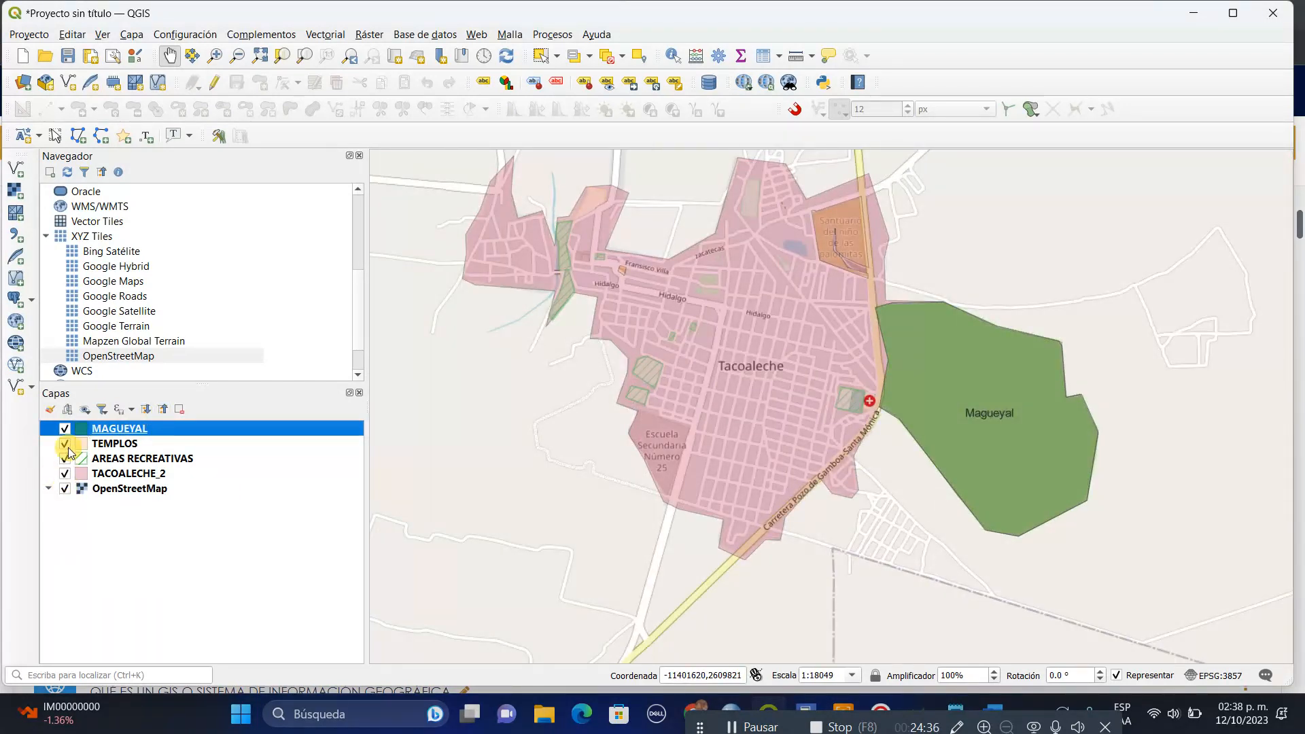
pyautogui.click(64, 429)
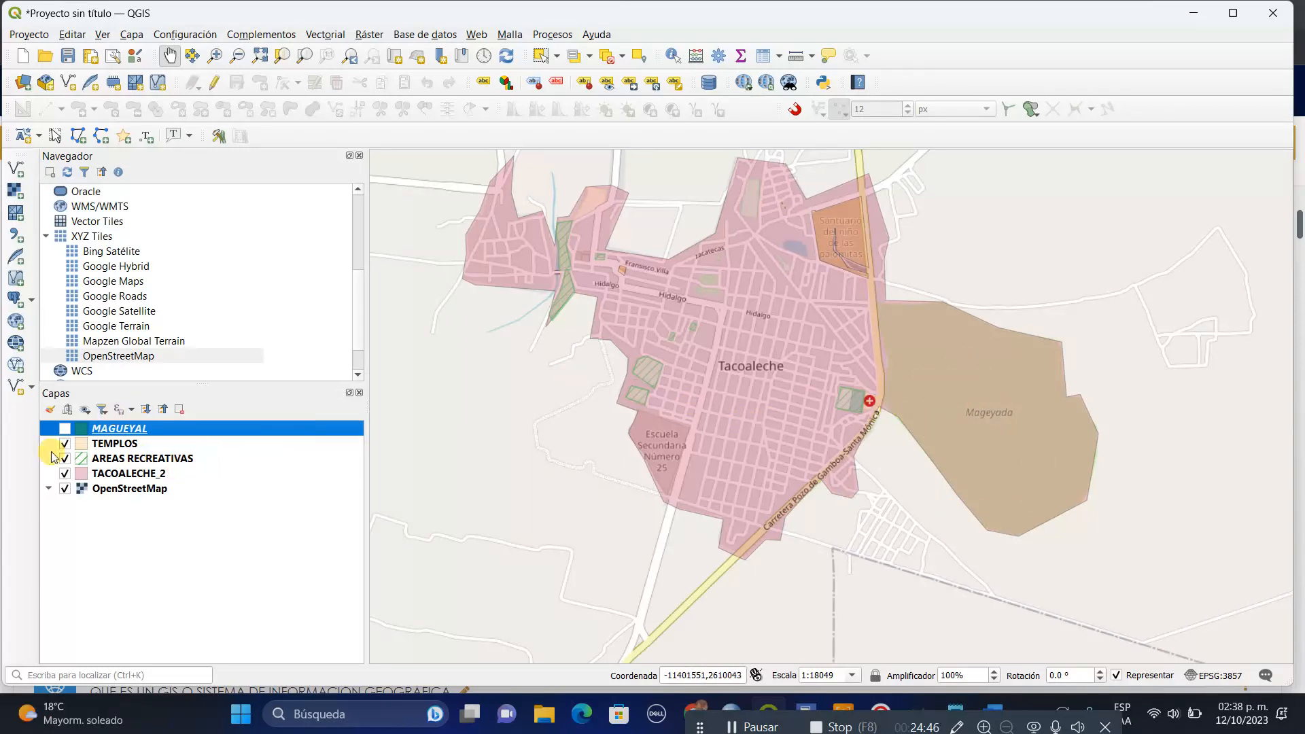
pyautogui.click(65, 489)
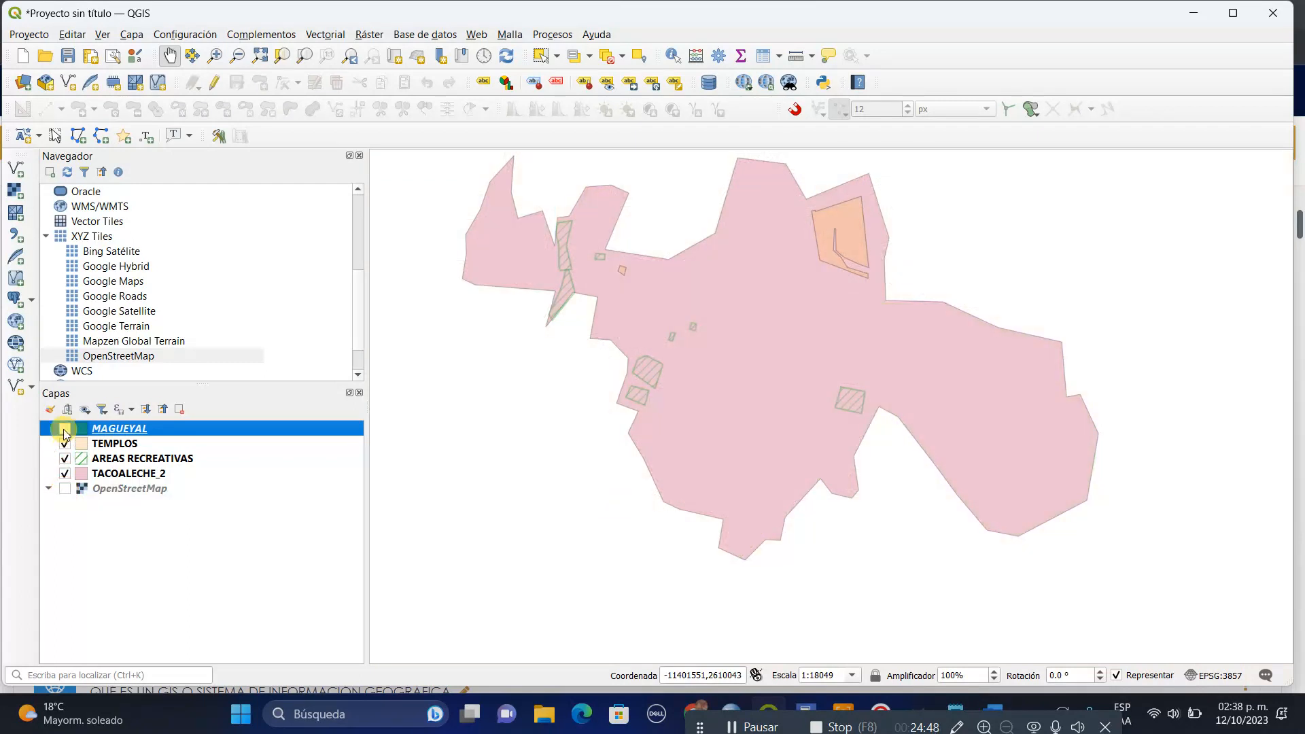
pyautogui.click(64, 429)
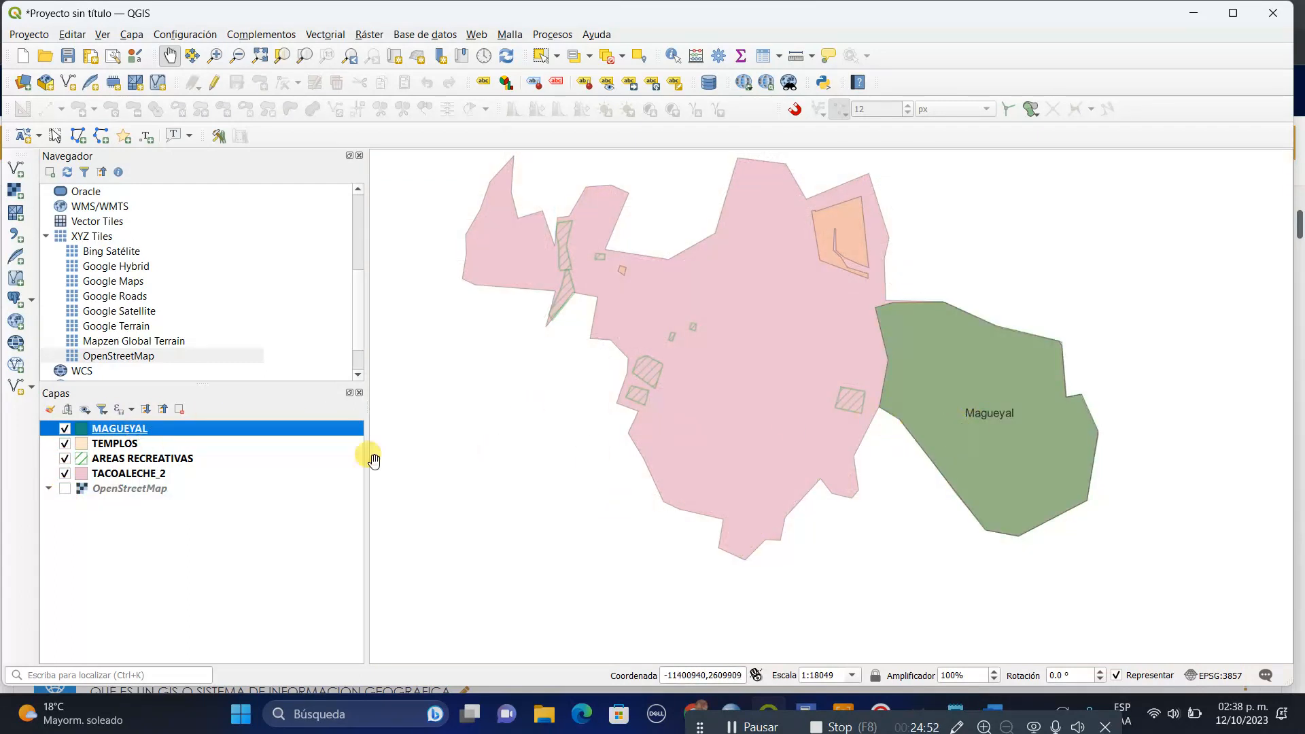
# Review the NOM_CANCHA values of the first three records in the AREAS RECREATIVAS attribute table and close it.
pyautogui.click(137, 459)
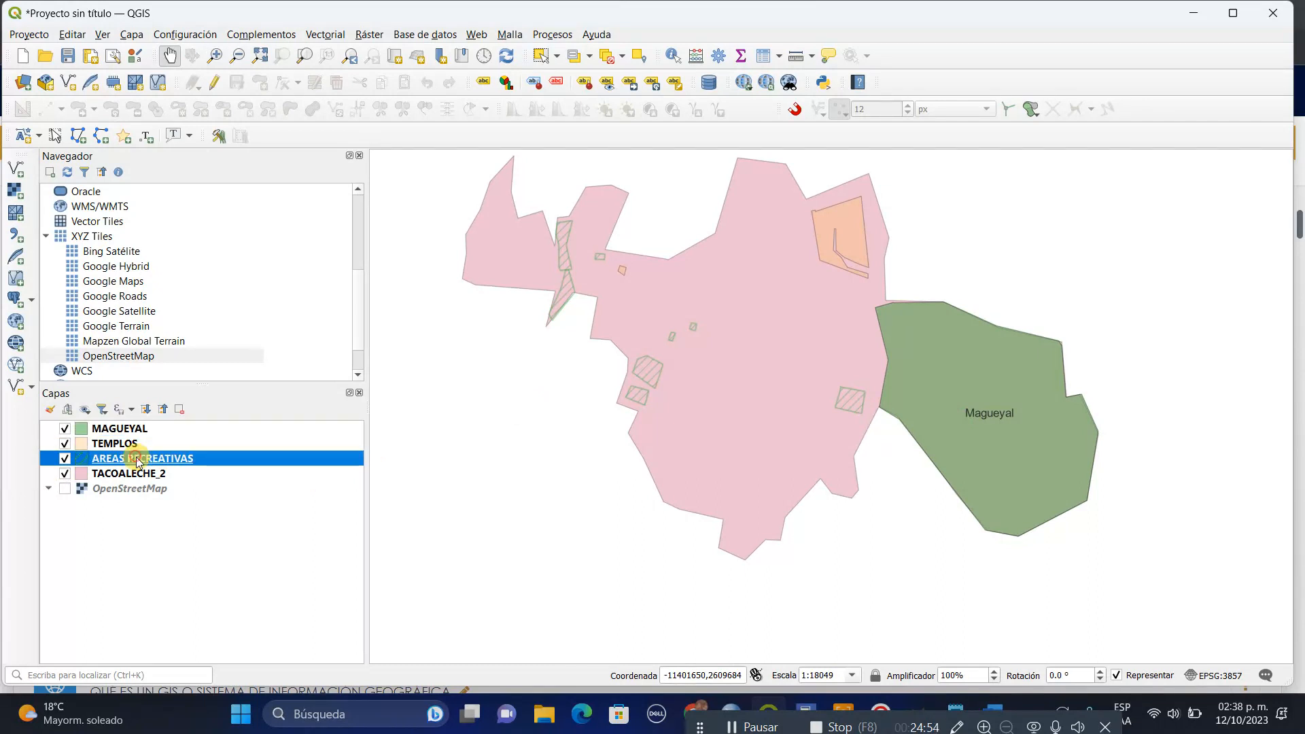
pyautogui.rightClick(138, 461)
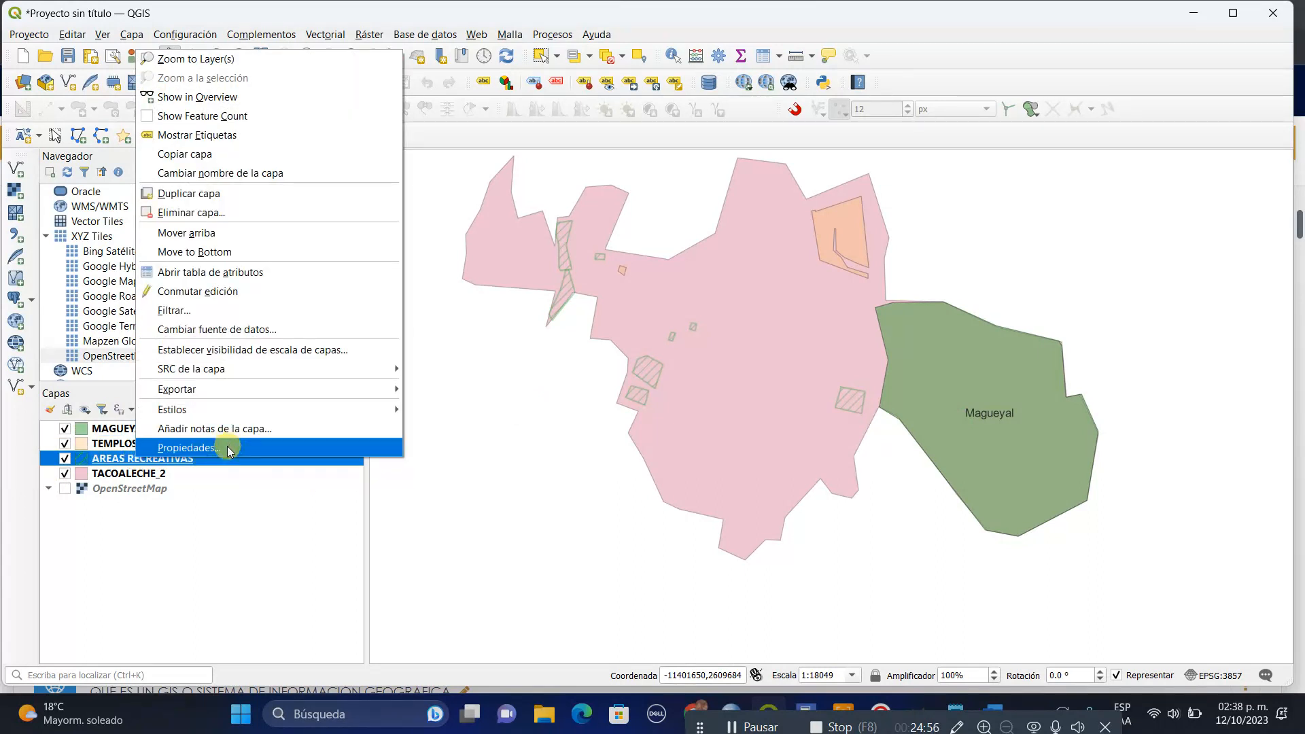
pyautogui.click(224, 272)
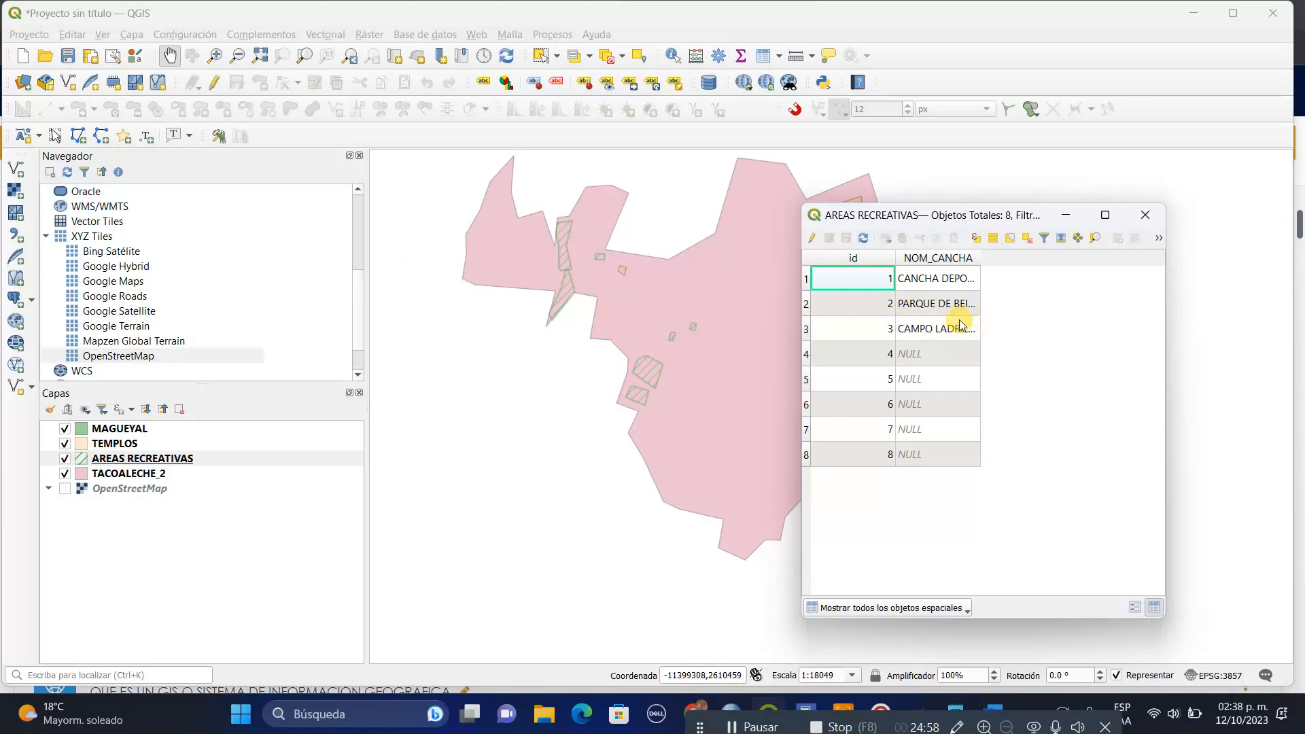
pyautogui.click(1145, 215)
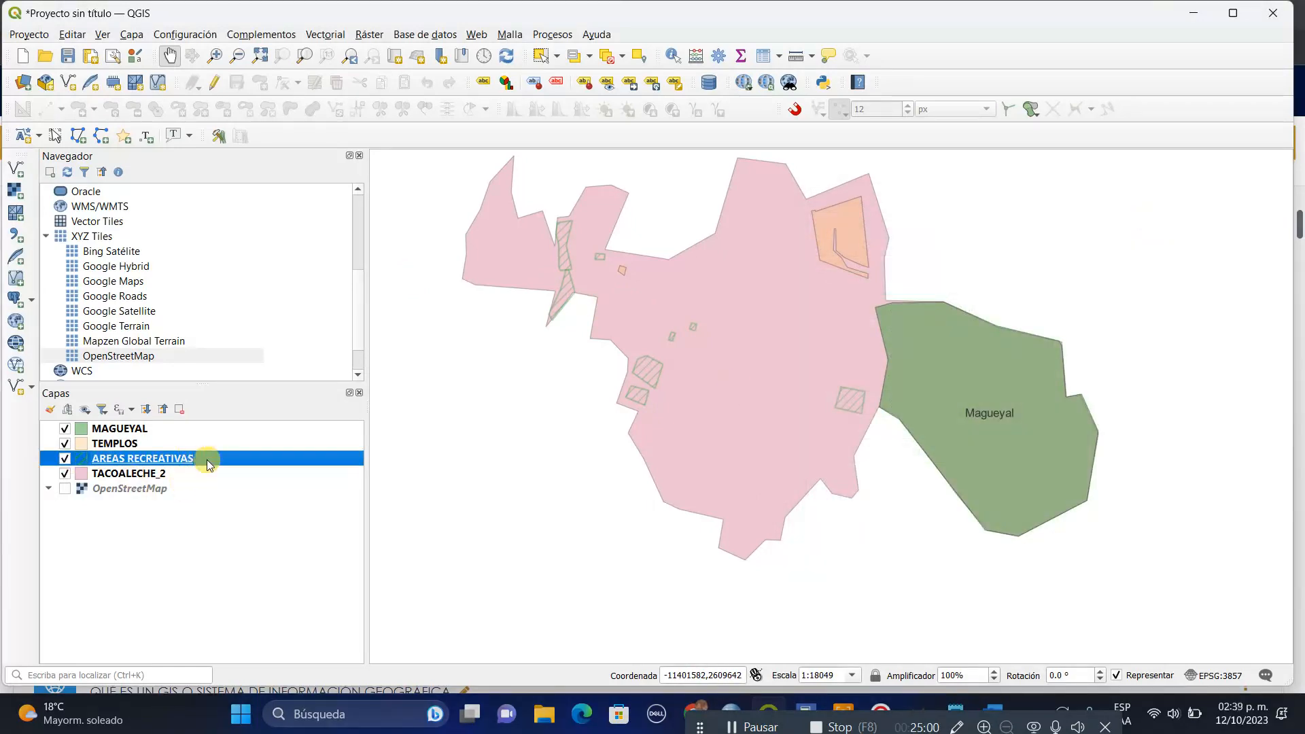
pyautogui.rightClick(256, 458)
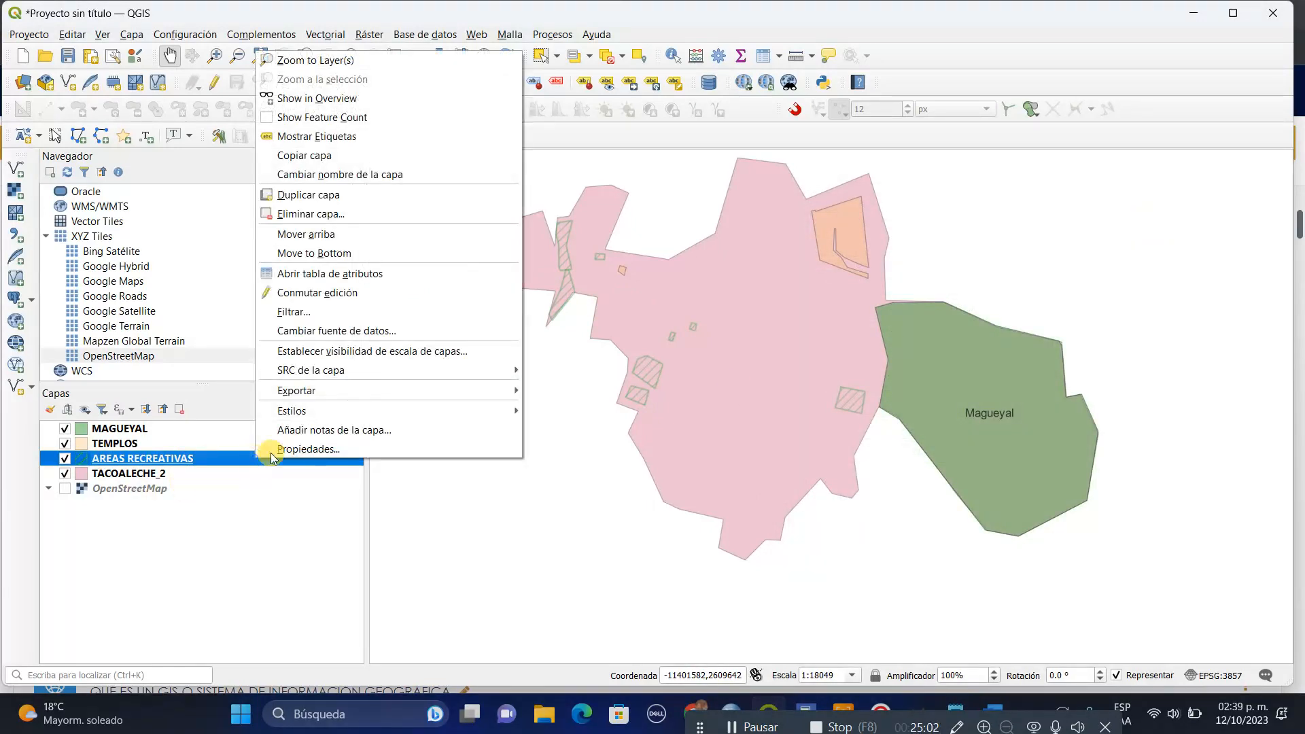
pyautogui.click(310, 276)
pyautogui.click(950, 279)
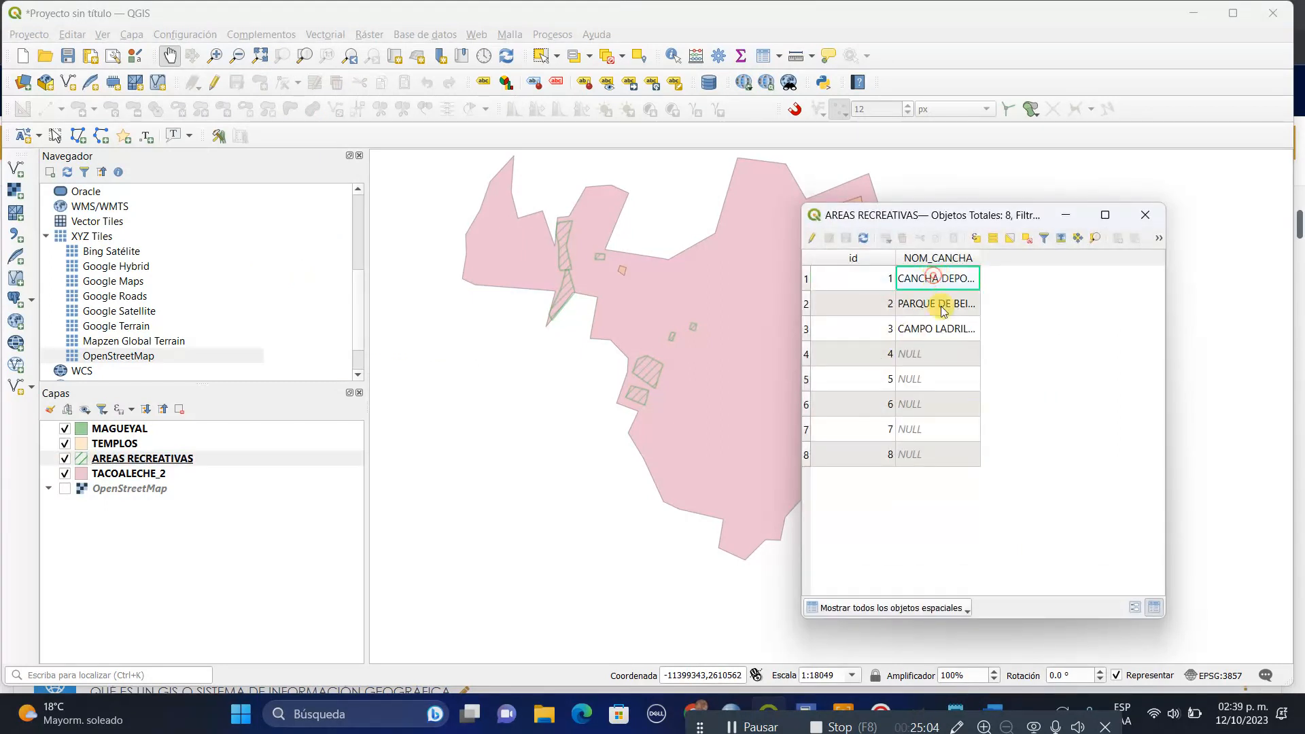
pyautogui.click(936, 307)
pyautogui.click(940, 333)
pyautogui.click(1145, 215)
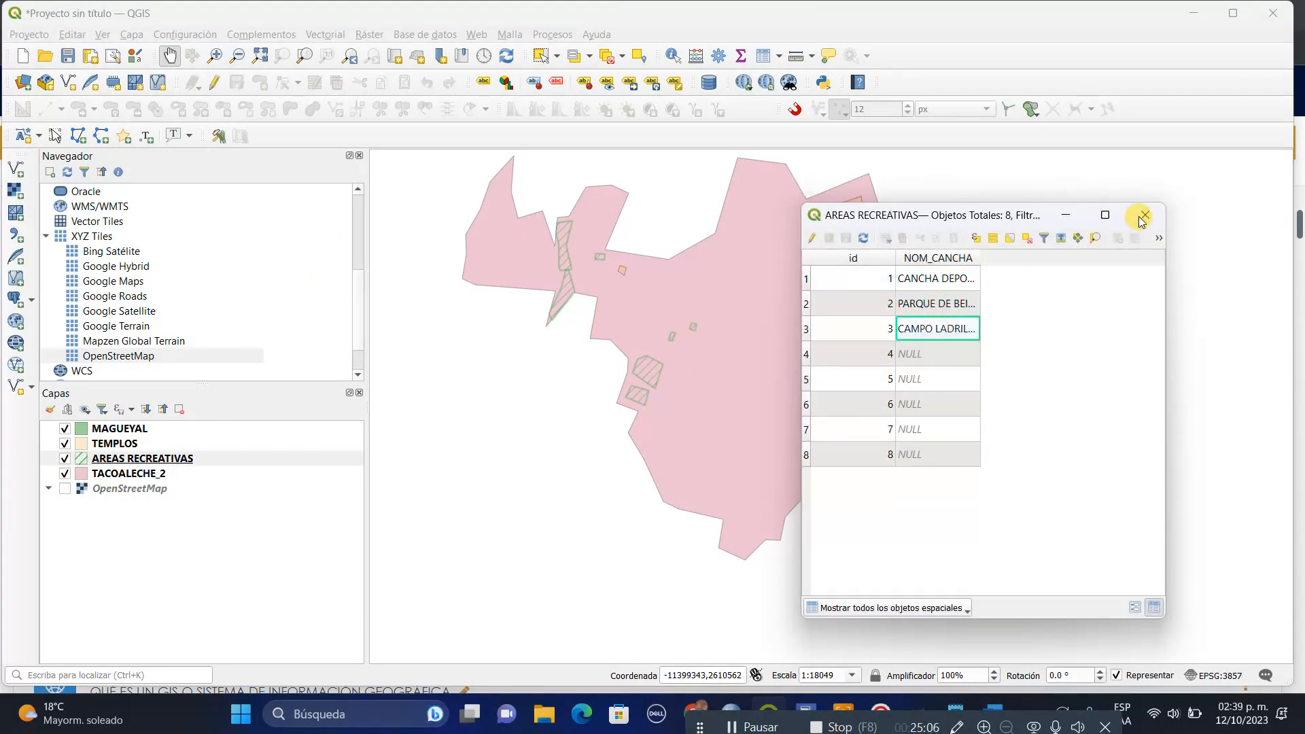
# Set AREAS RECREATIVAS to Single Labels in its layer properties, with NOM_CANCHA as the label value.
pyautogui.rightClick(226, 458)
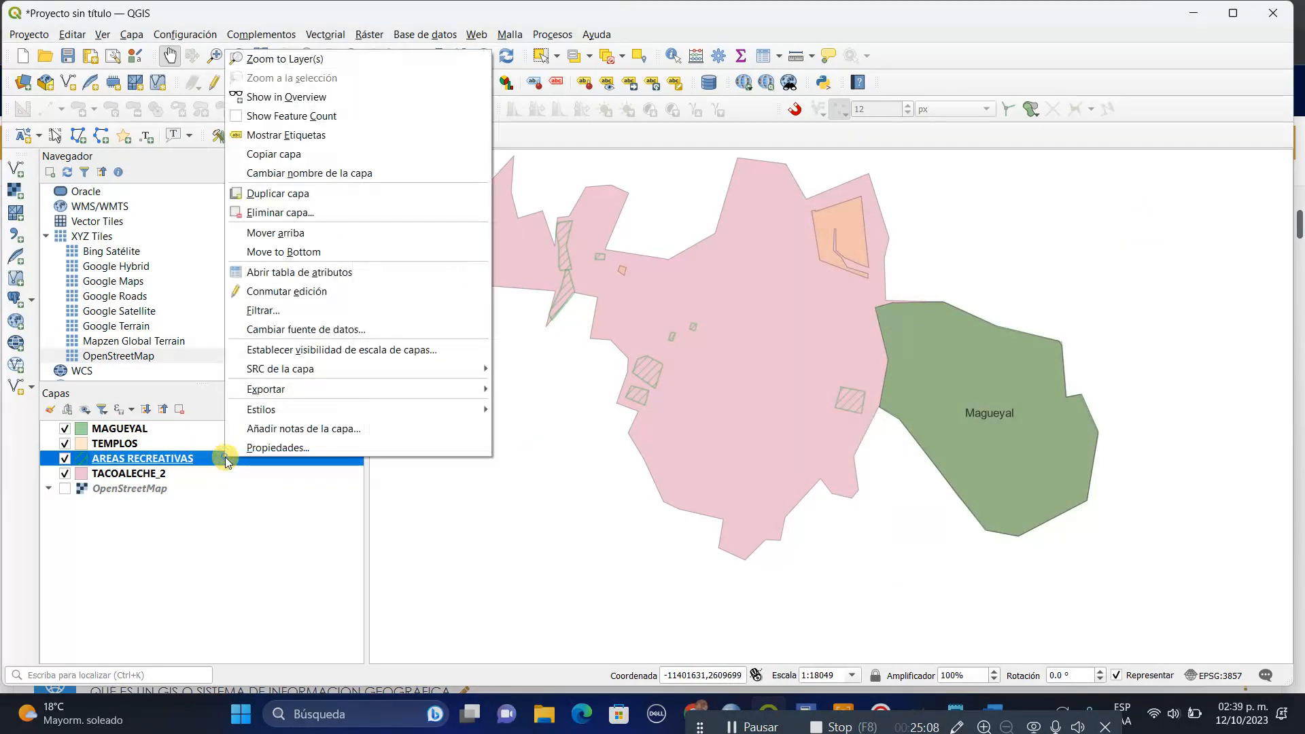
pyautogui.click(280, 450)
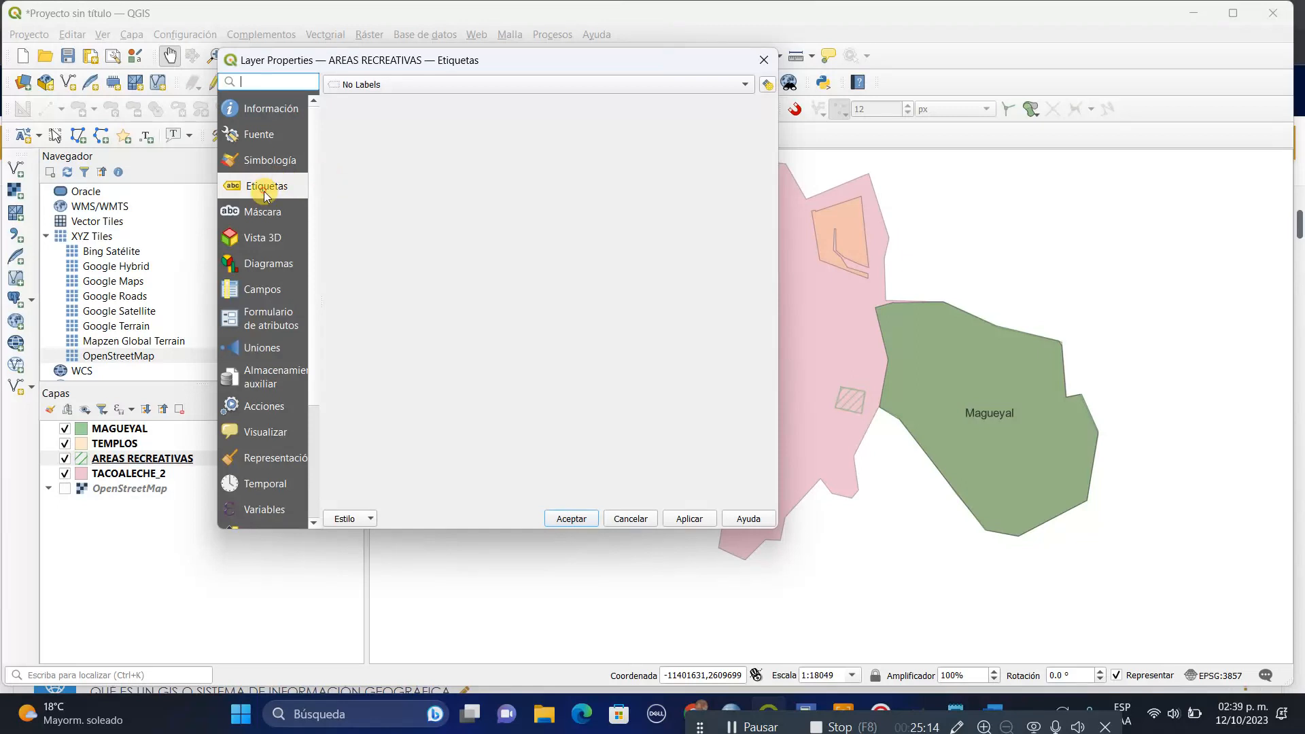
pyautogui.click(745, 84)
pyautogui.click(455, 104)
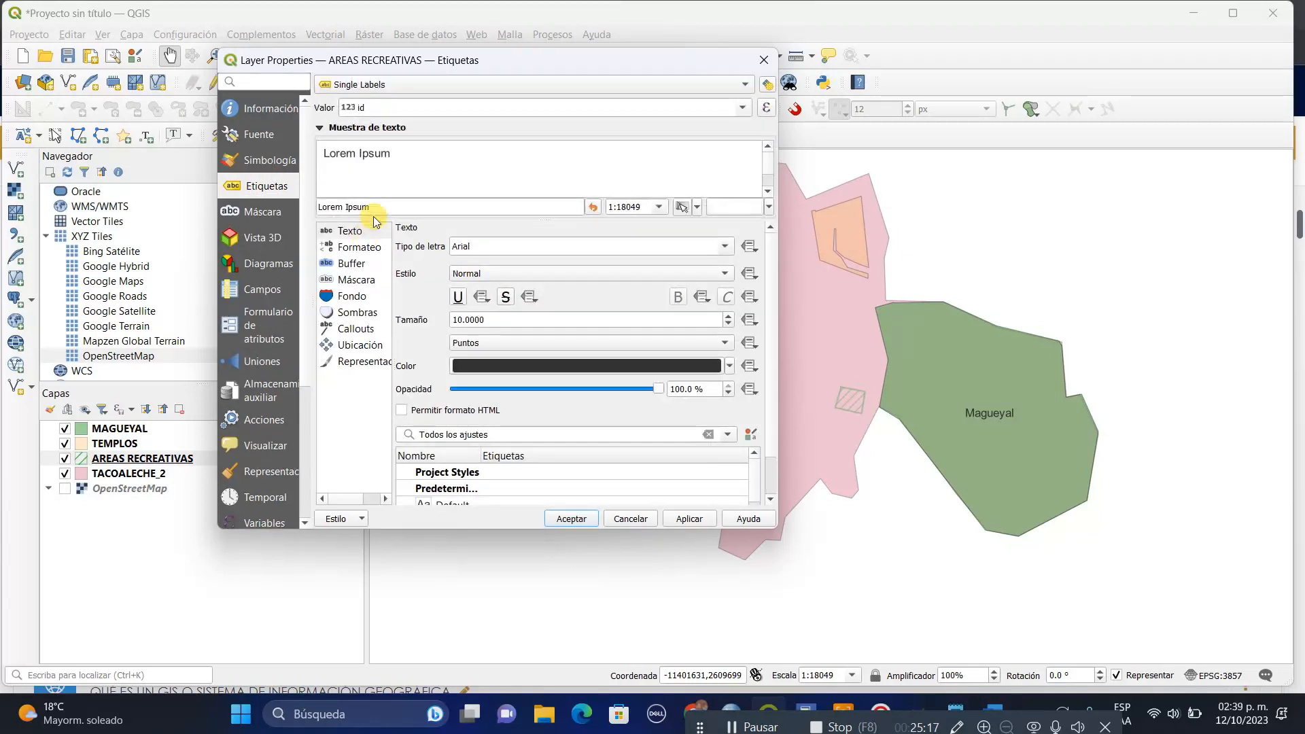
pyautogui.click(741, 113)
pyautogui.click(437, 143)
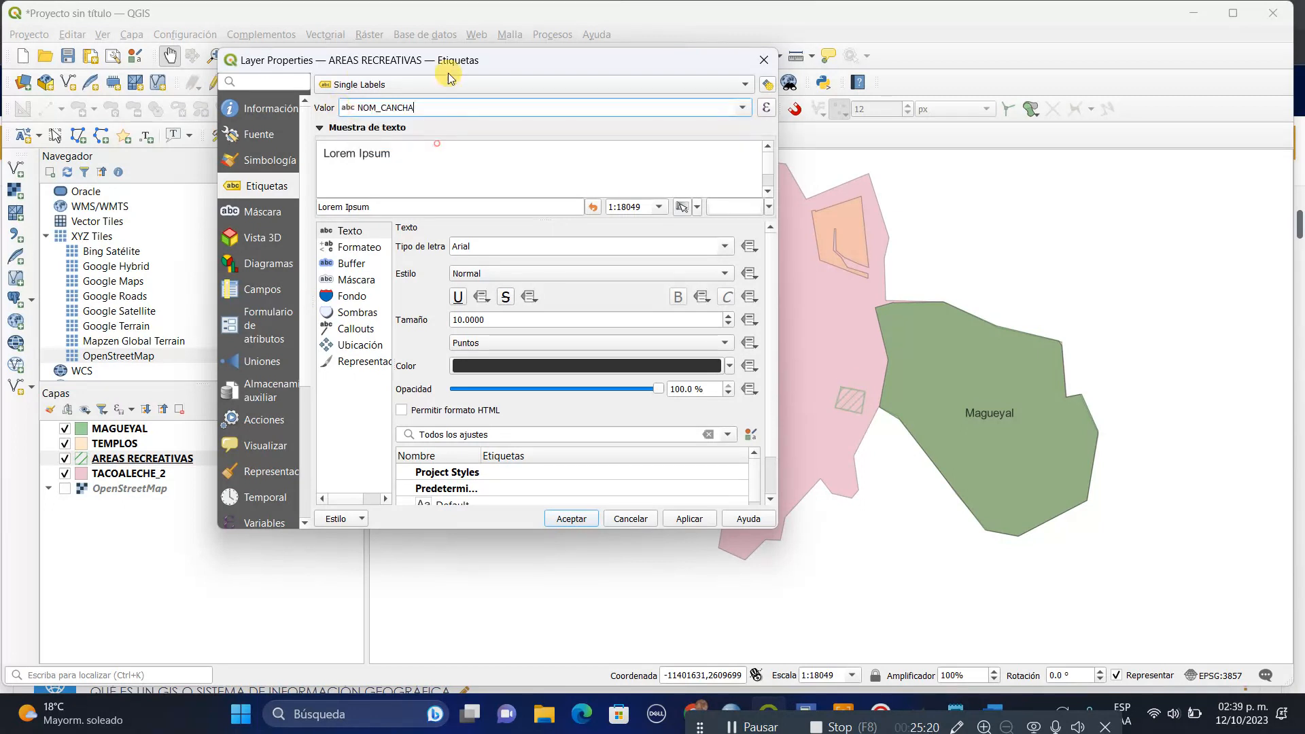
# Set the label font to Book Antiqua and the text color to blue, apply it and close the layer properties.
pyautogui.click(725, 248)
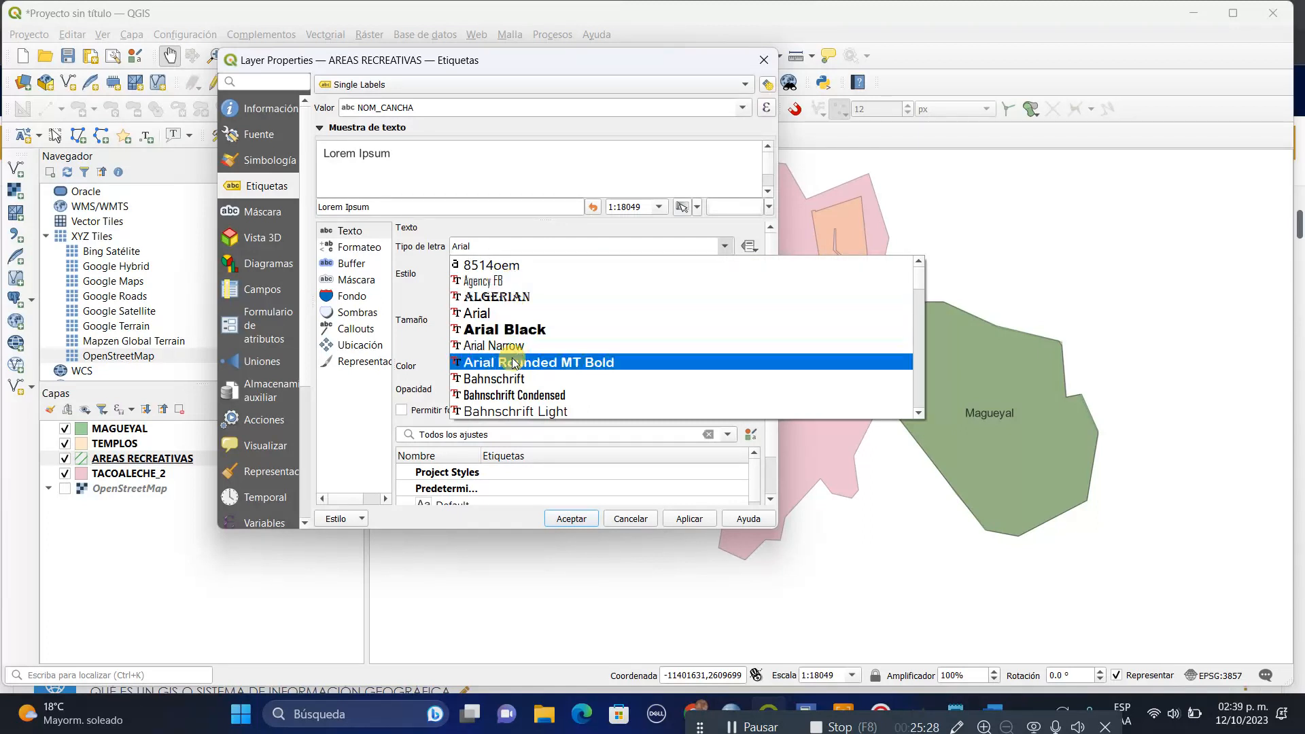
pyautogui.scroll(-5, 568, 336)
pyautogui.scroll(-2, 564, 343)
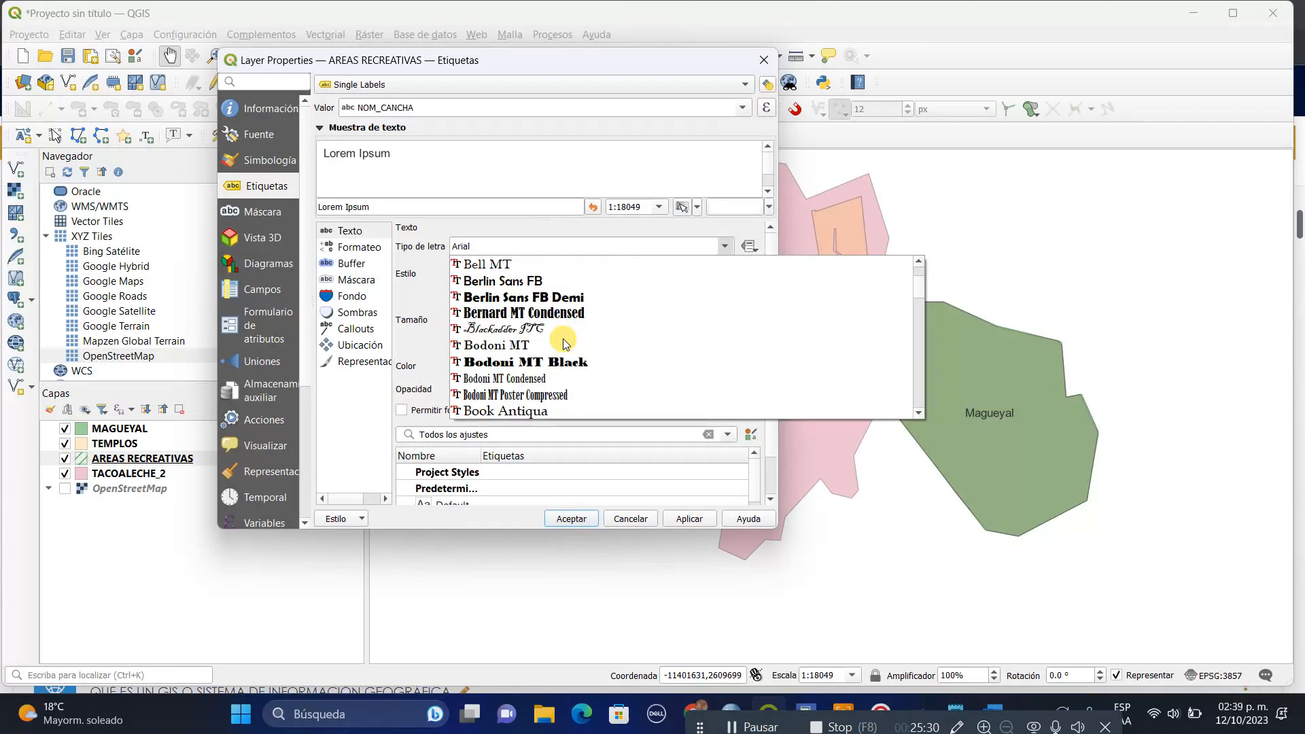
pyautogui.scroll(-2, 564, 343)
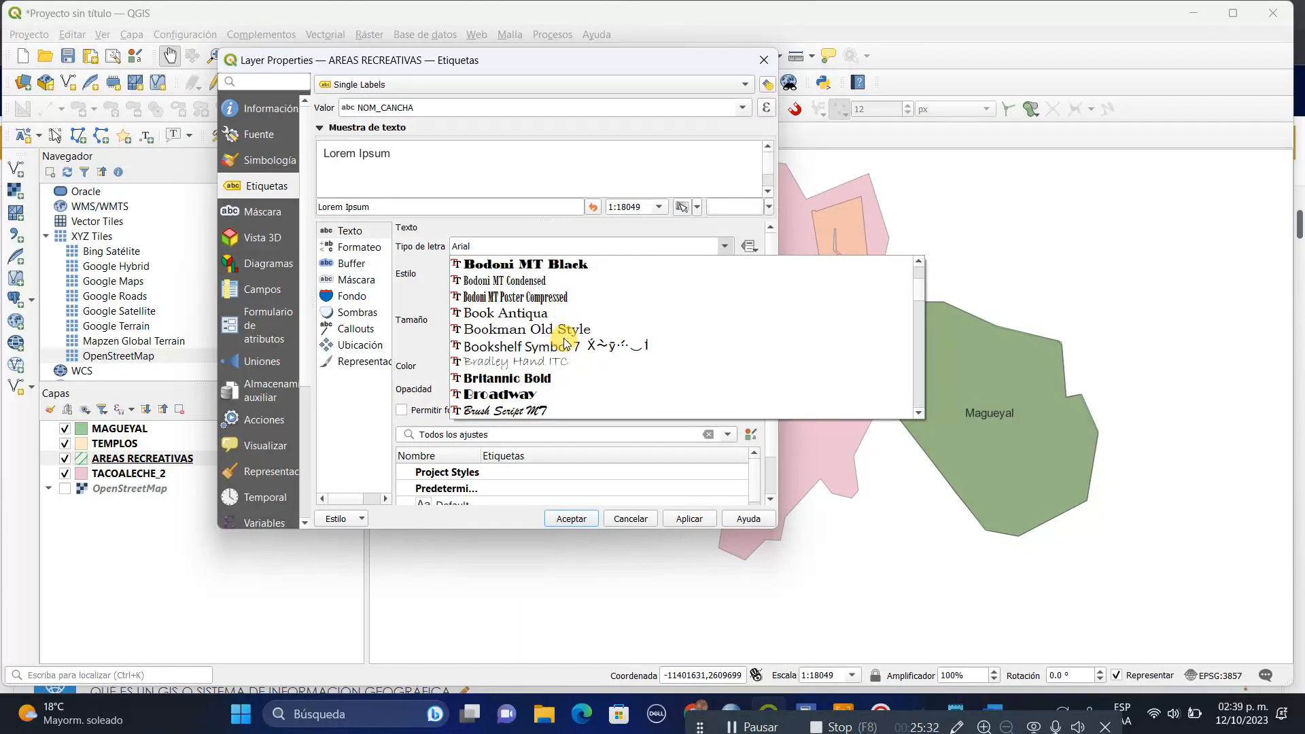
pyautogui.click(543, 313)
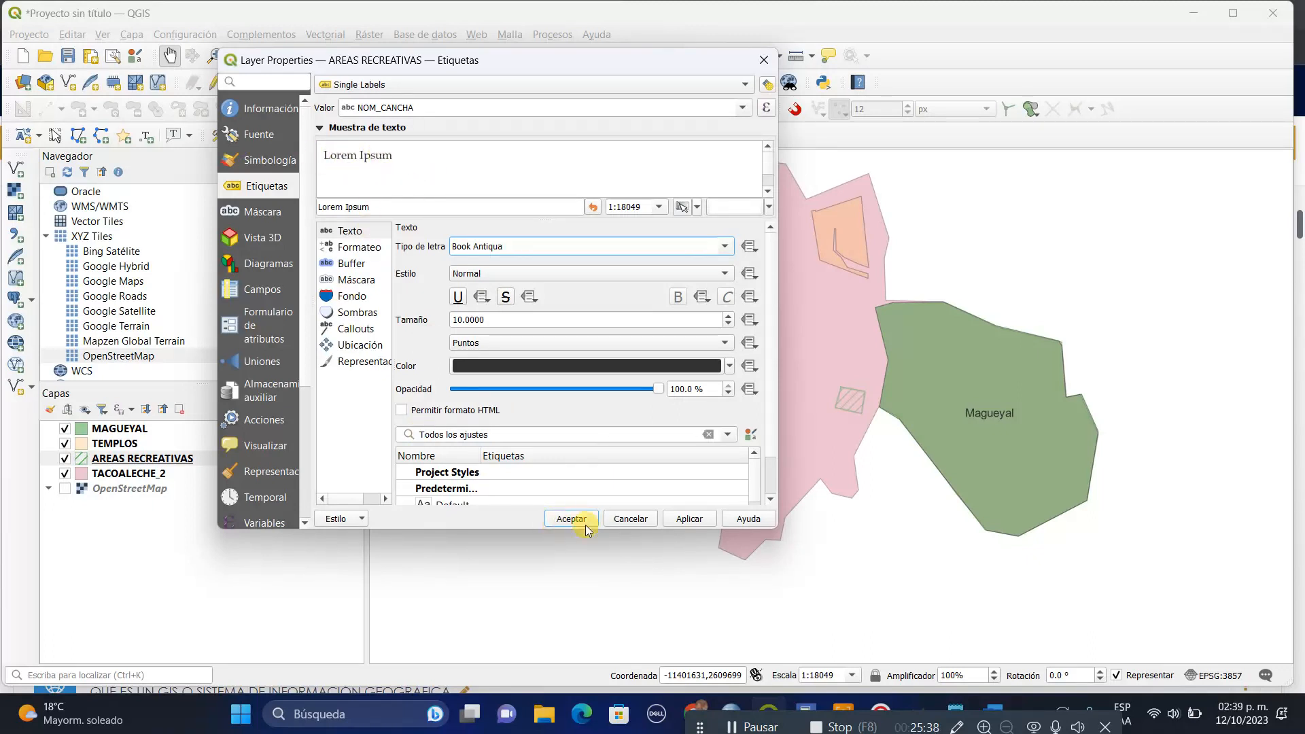
pyautogui.click(729, 366)
pyautogui.click(557, 231)
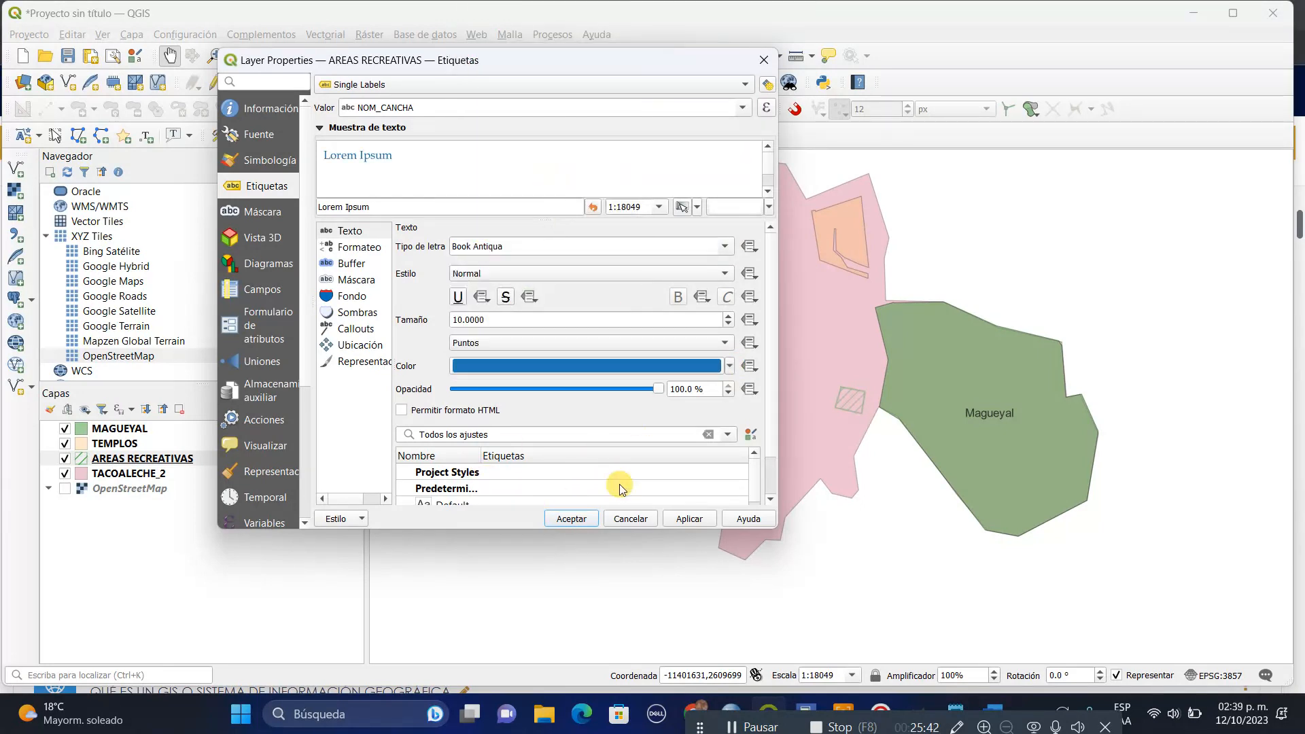
pyautogui.click(688, 518)
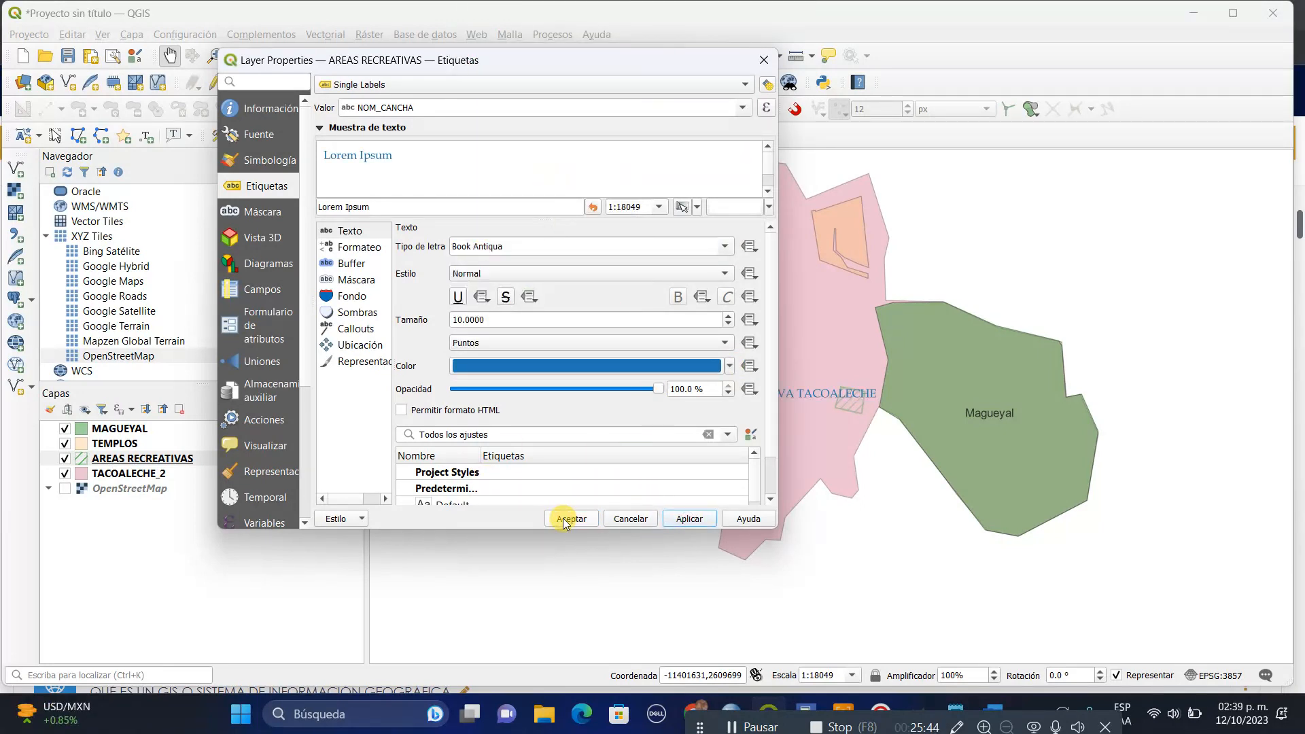
pyautogui.click(570, 518)
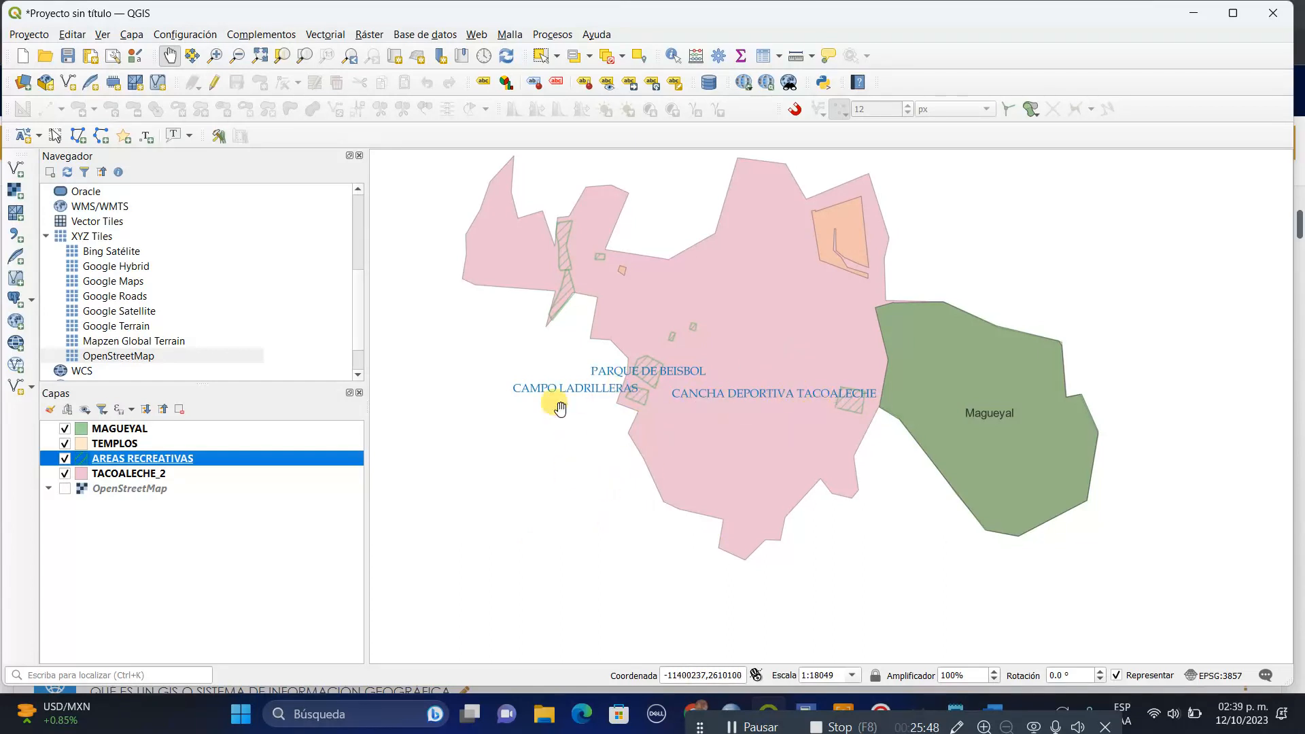
# Set the AREAS RECREATIVAS label size to 5 points, apply it and close the layer properties.
pyautogui.rightClick(238, 459)
pyautogui.click(283, 450)
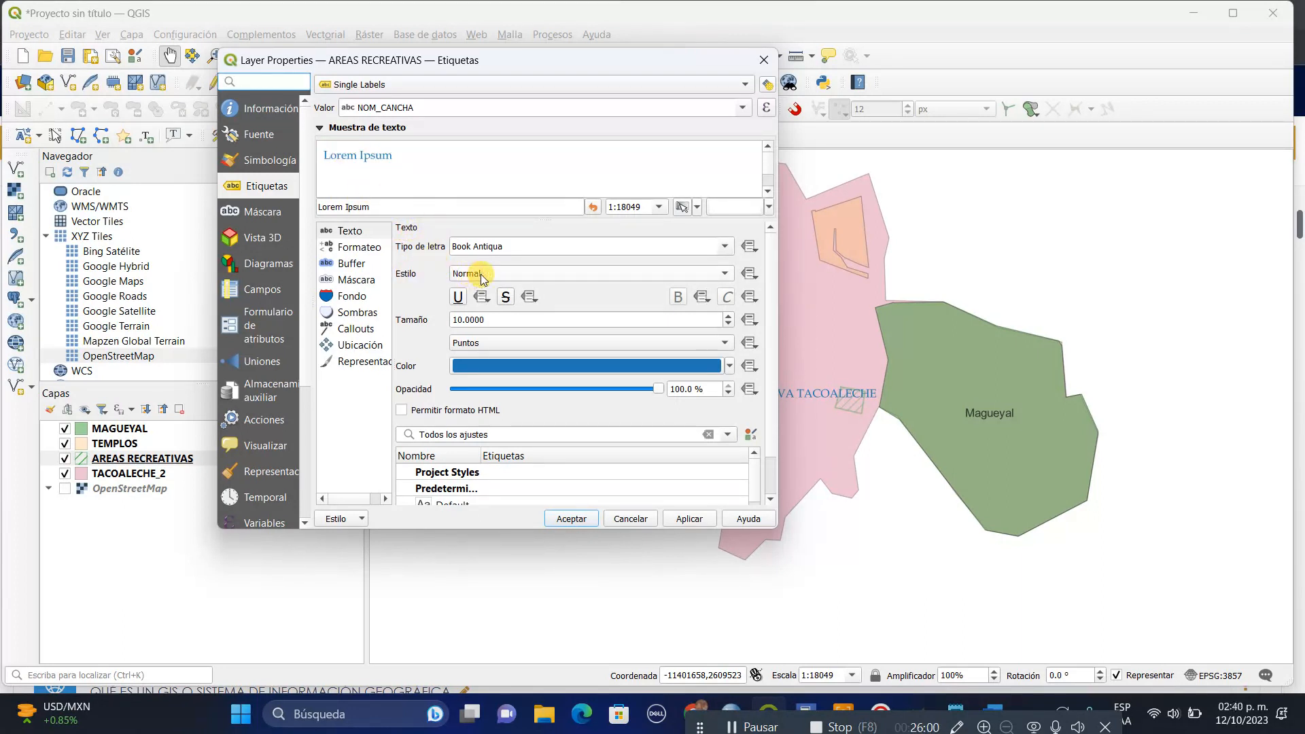
pyautogui.click(508, 273)
pyautogui.click(509, 272)
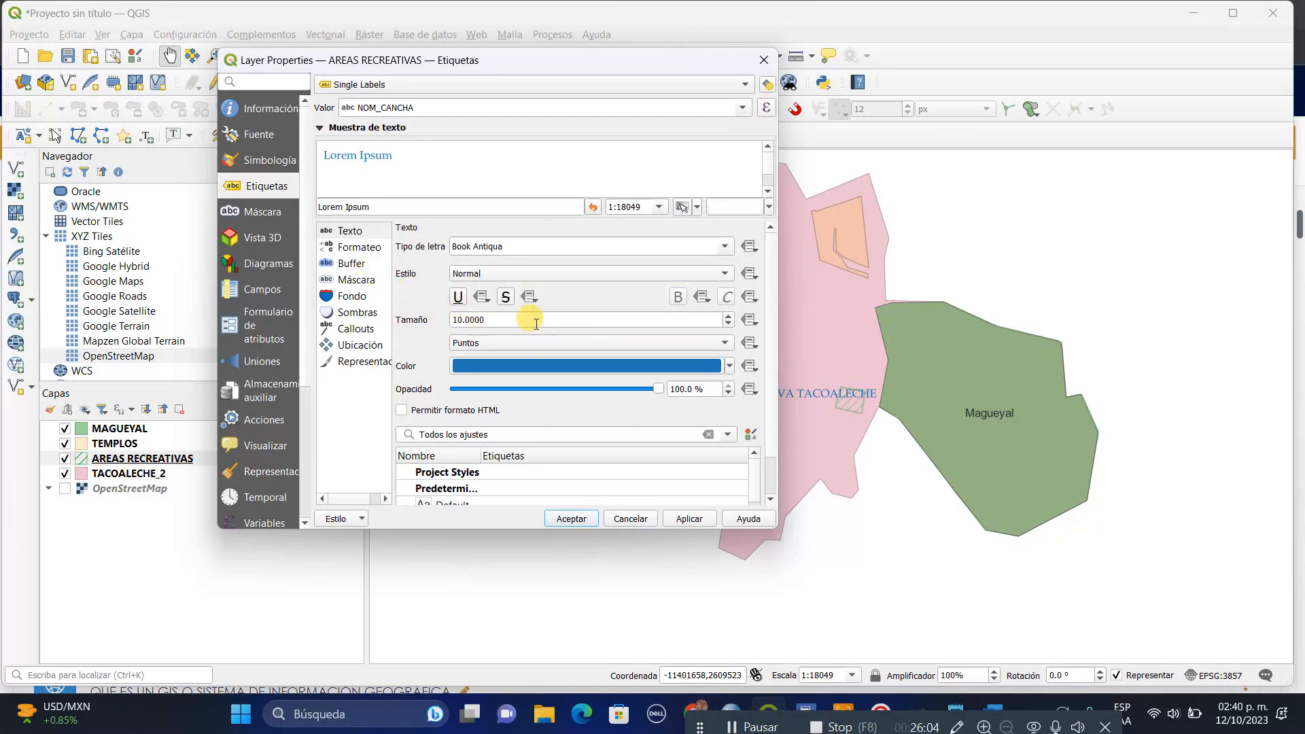
pyautogui.click(728, 324)
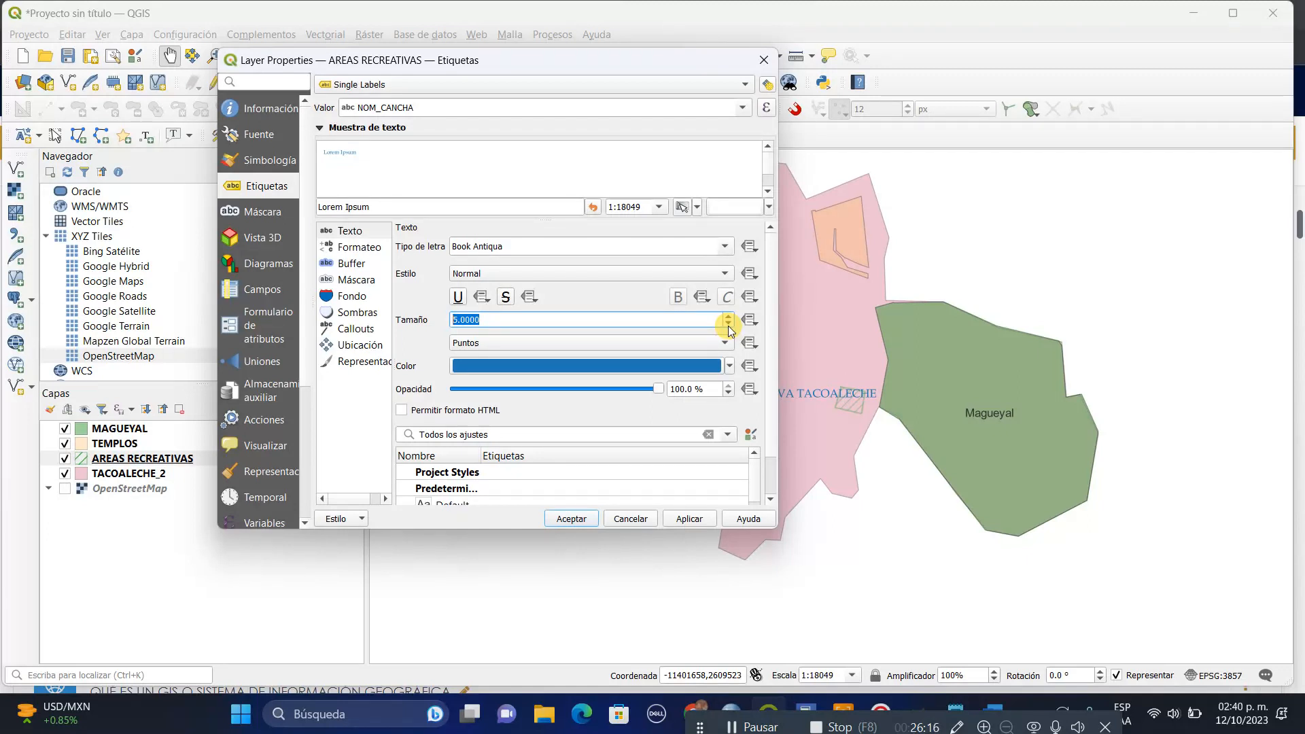
pyautogui.click(689, 518)
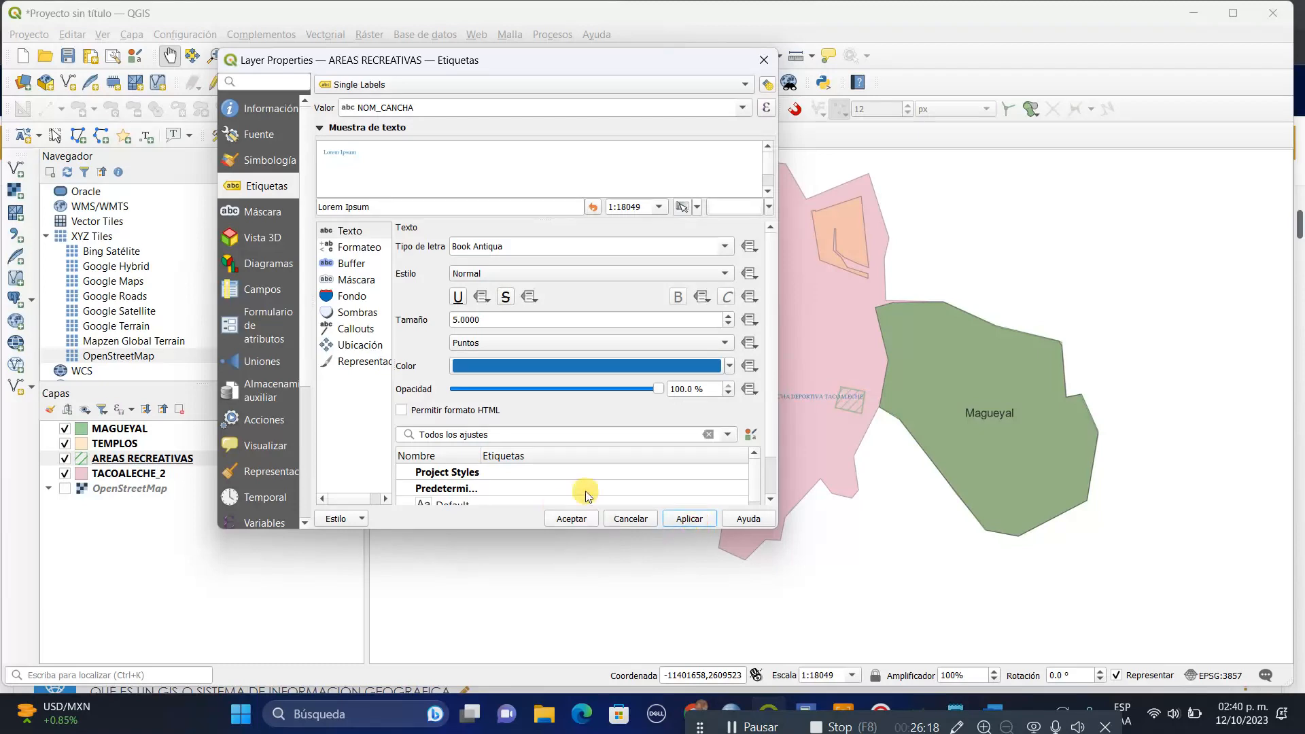
pyautogui.click(561, 518)
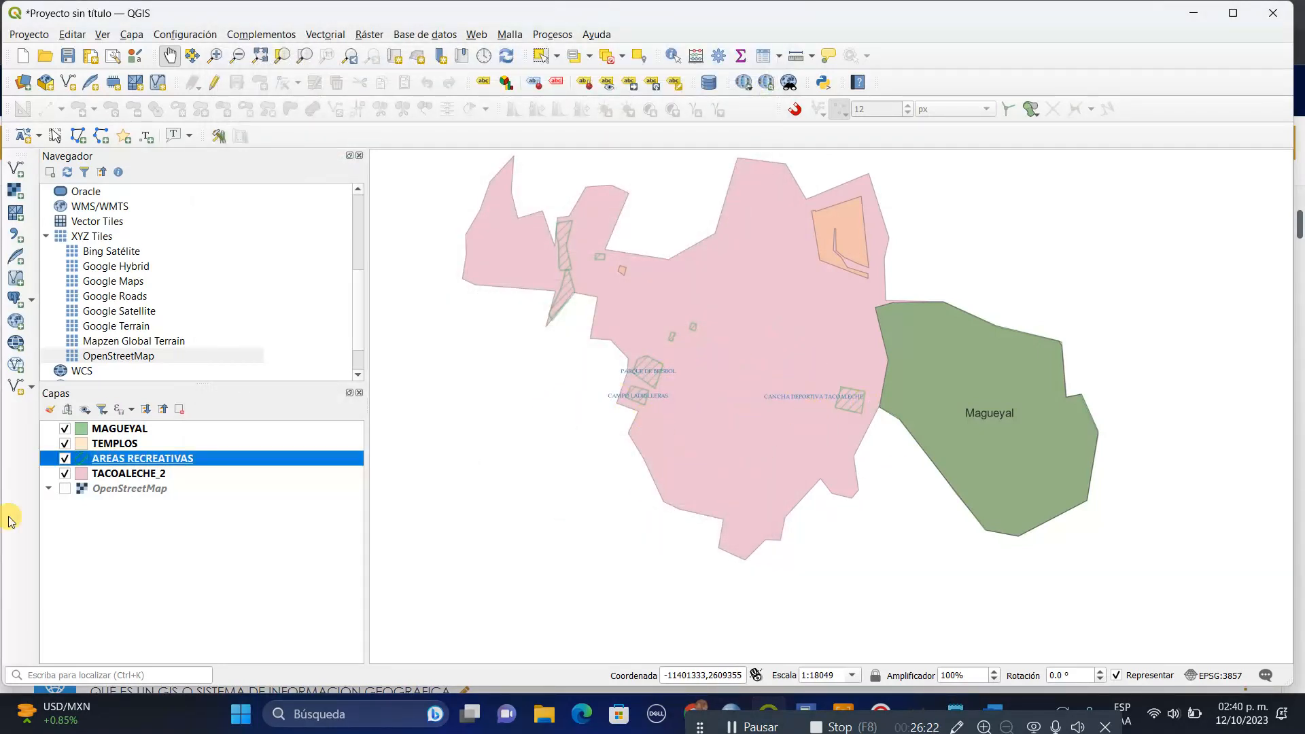
# Inspect the recreational area labels over the OpenStreetMap base map and up close at the Tacoaleche sports field.
pyautogui.click(66, 489)
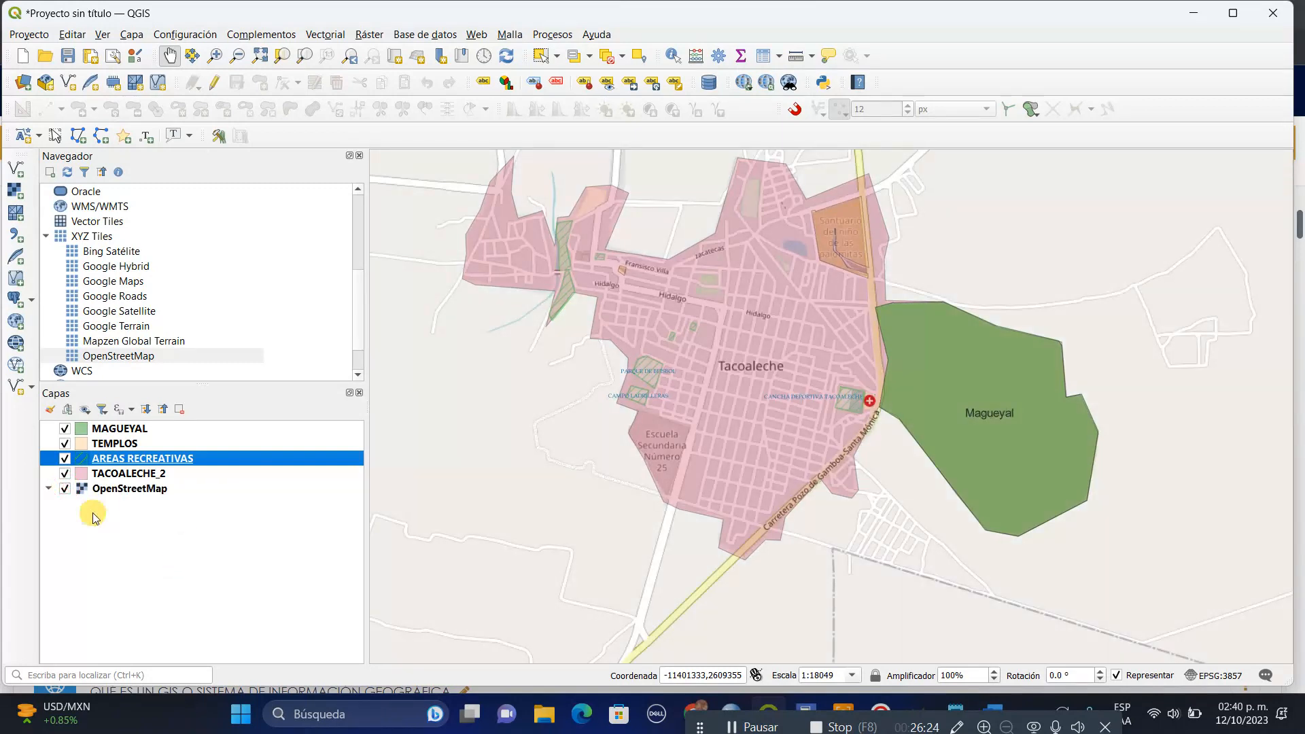
pyautogui.click(66, 489)
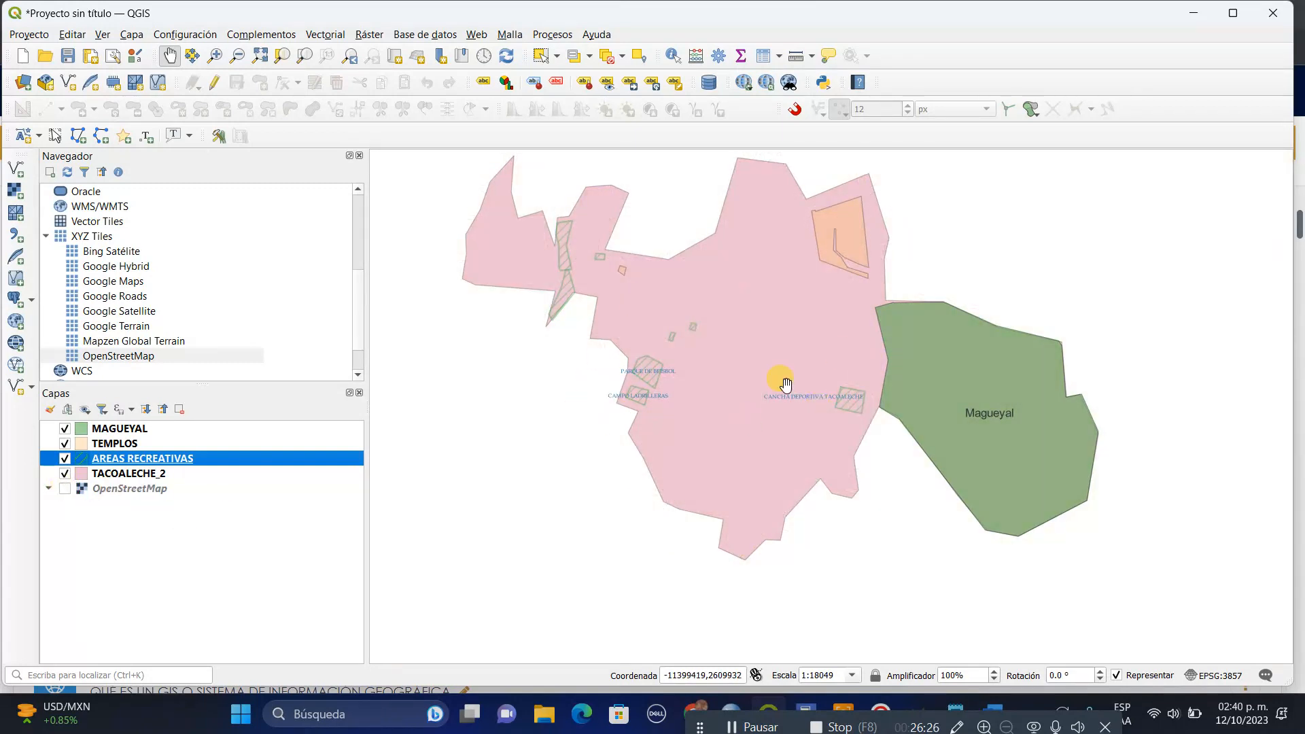
pyautogui.scroll(1, 787, 440)
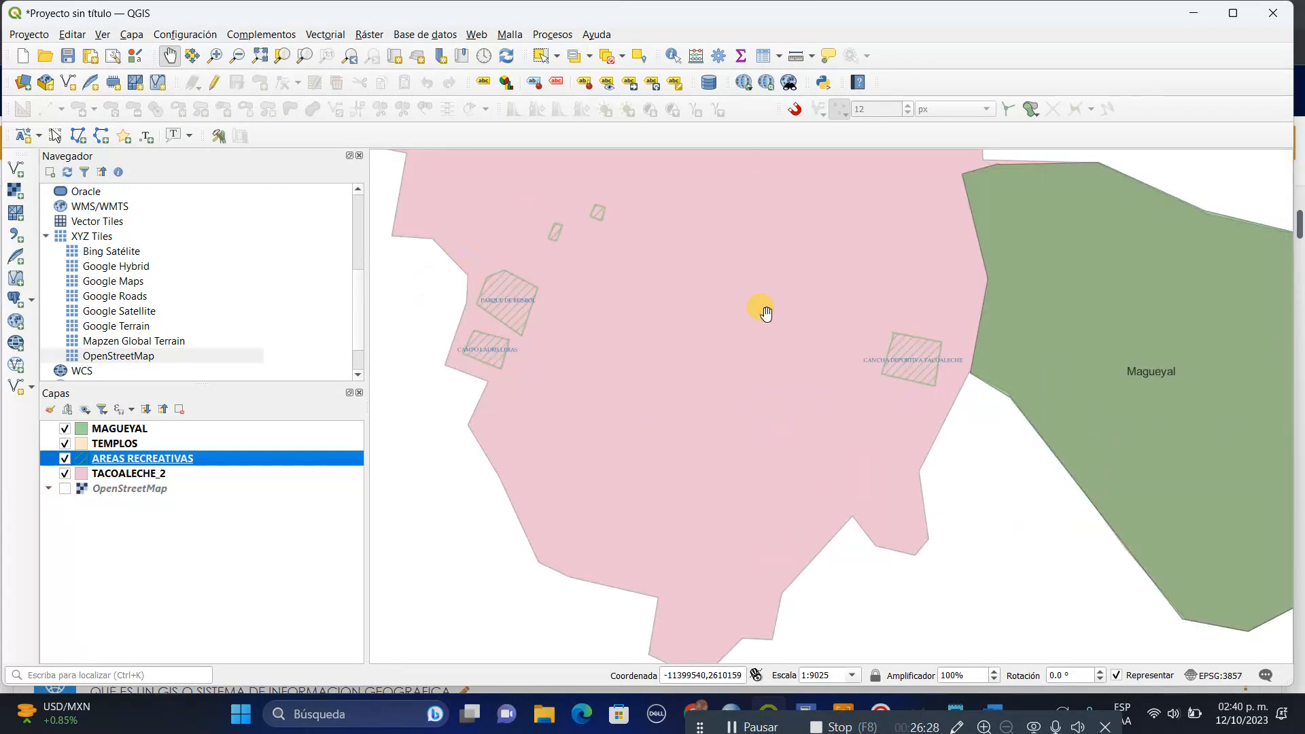
pyautogui.scroll(2, 928, 378)
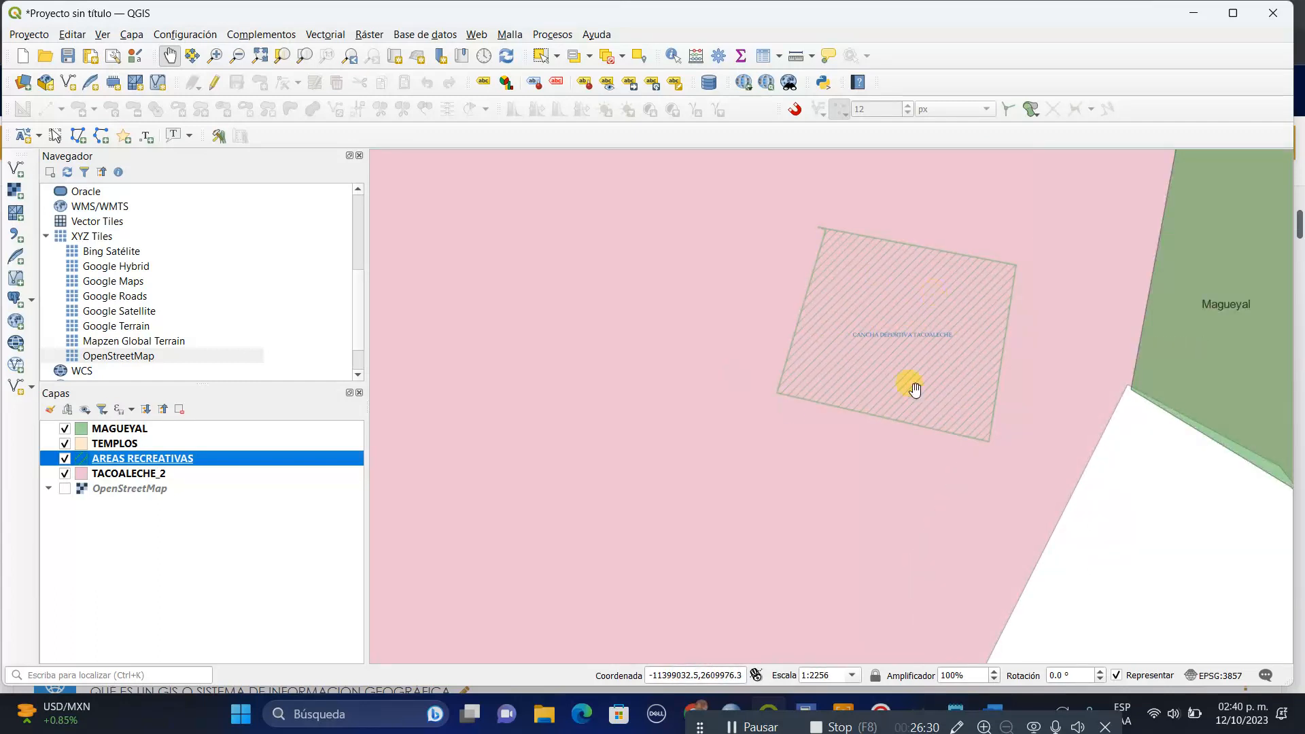
pyautogui.scroll(-3, 780, 401)
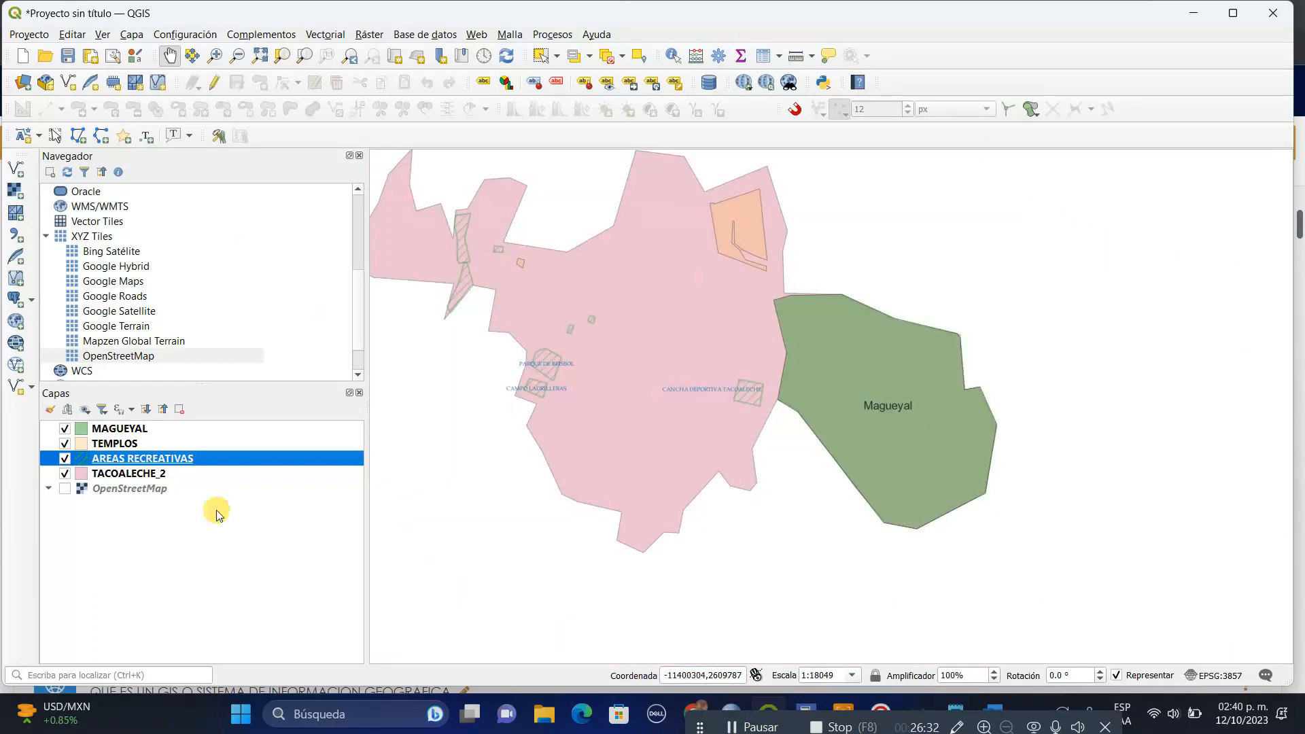
# Show the OpenStreetMap base map and open the AREAS RECREATIVAS attribute table in edit mode.
pyautogui.click(65, 489)
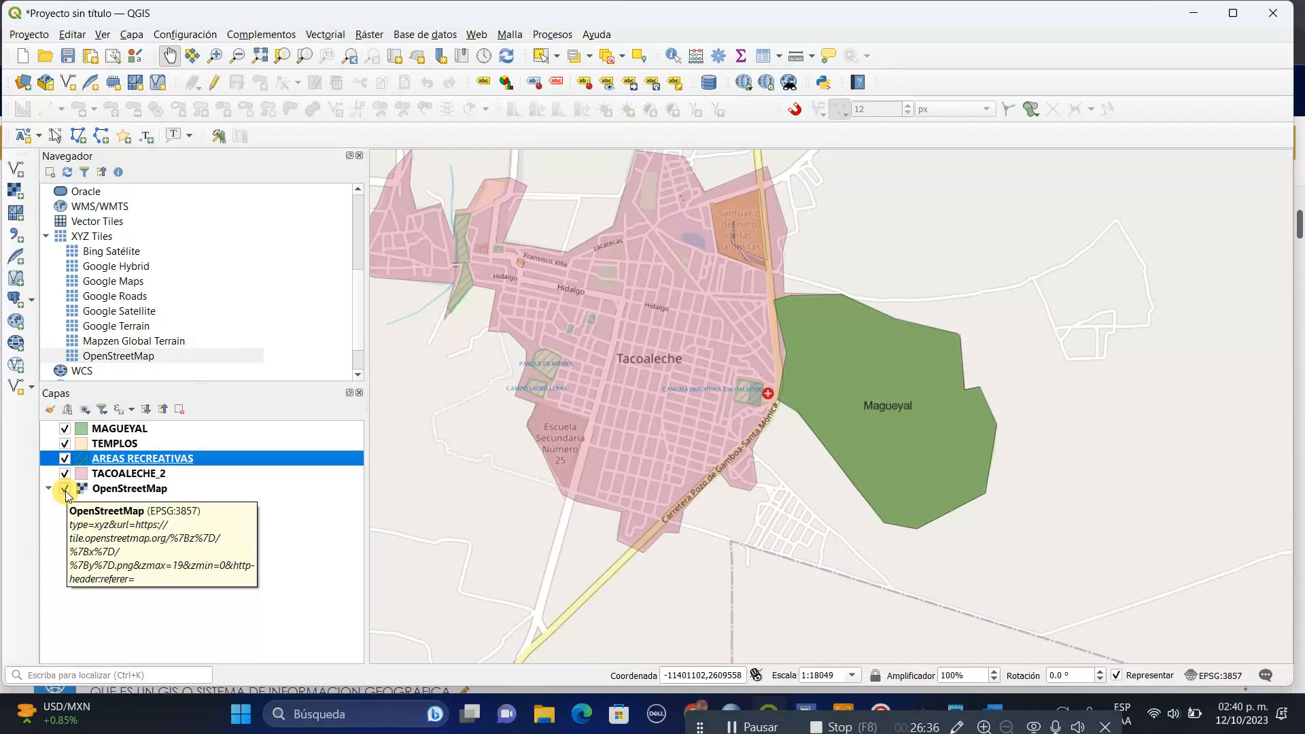
pyautogui.rightClick(238, 462)
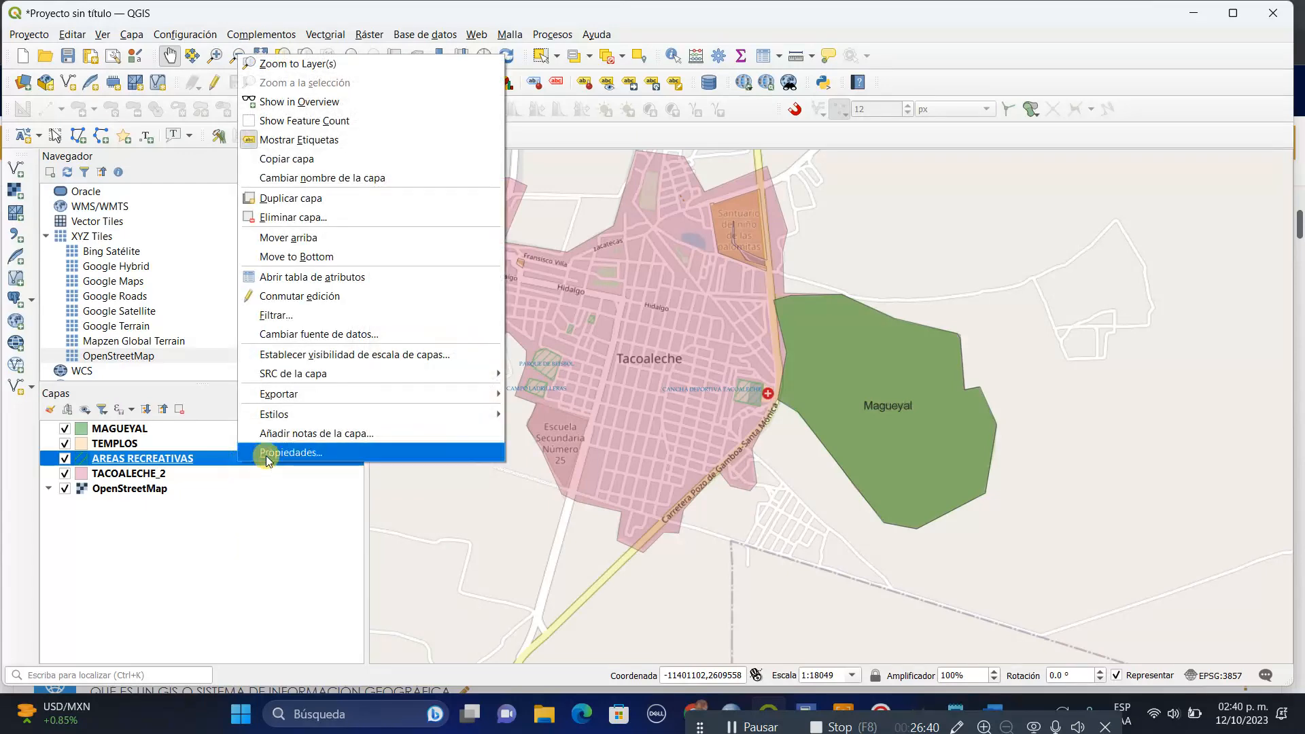
pyautogui.click(296, 277)
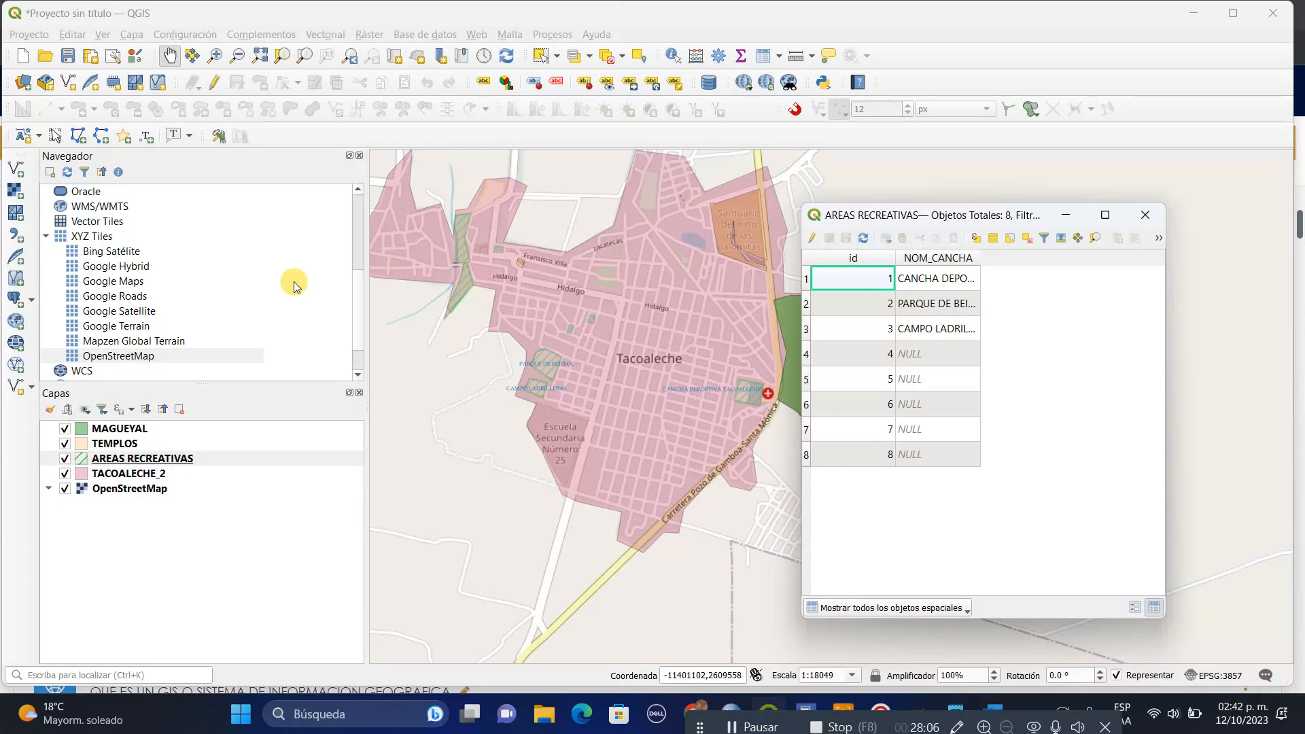
pyautogui.moveTo(883, 216); pyautogui.dragTo(688, 130)
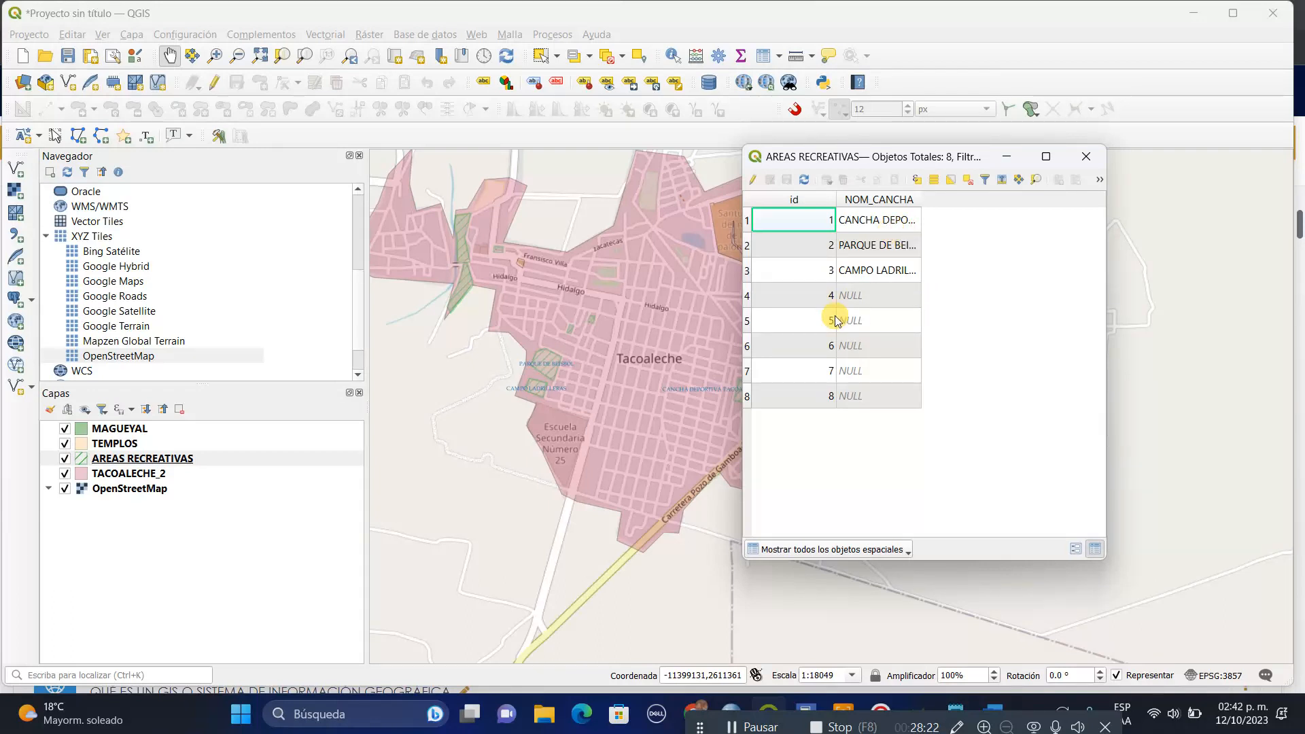
pyautogui.click(752, 182)
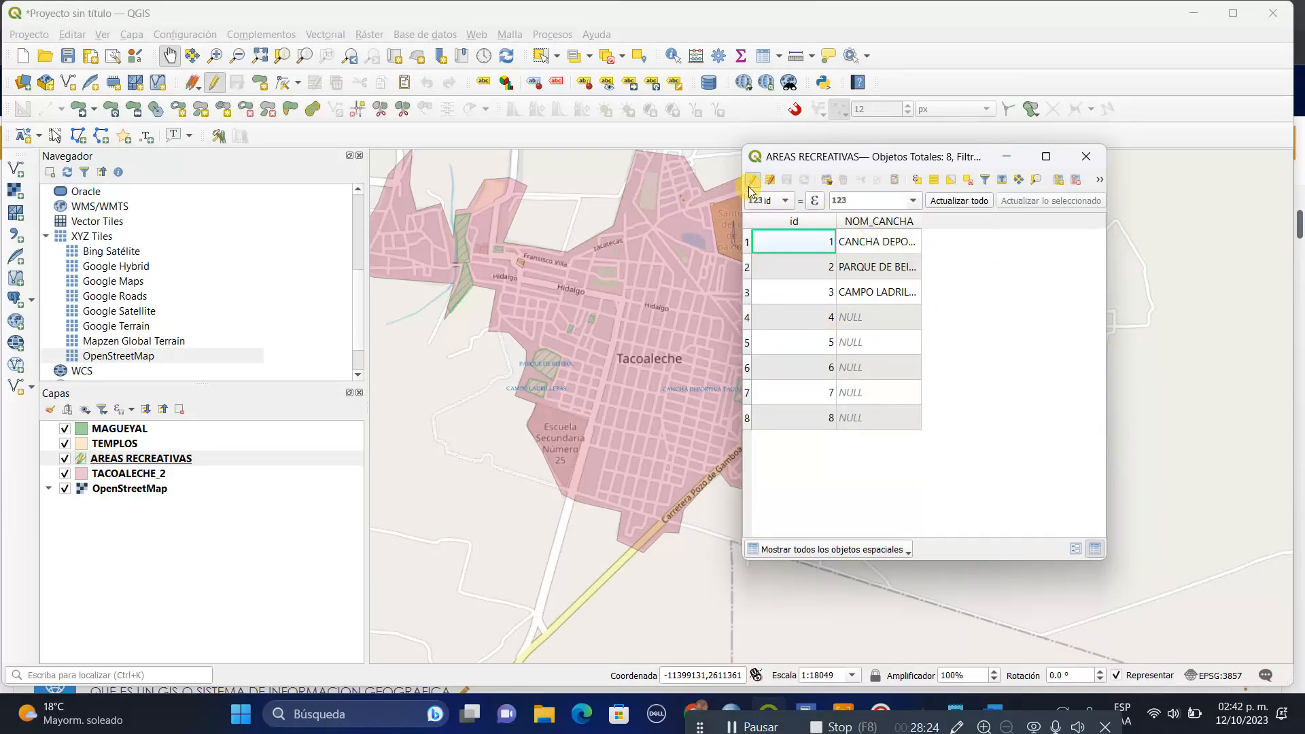
# Define a new field named USO with the comment "Es utilizada con fines recreativos" and type Texto (cadena).
pyautogui.click(1058, 179)
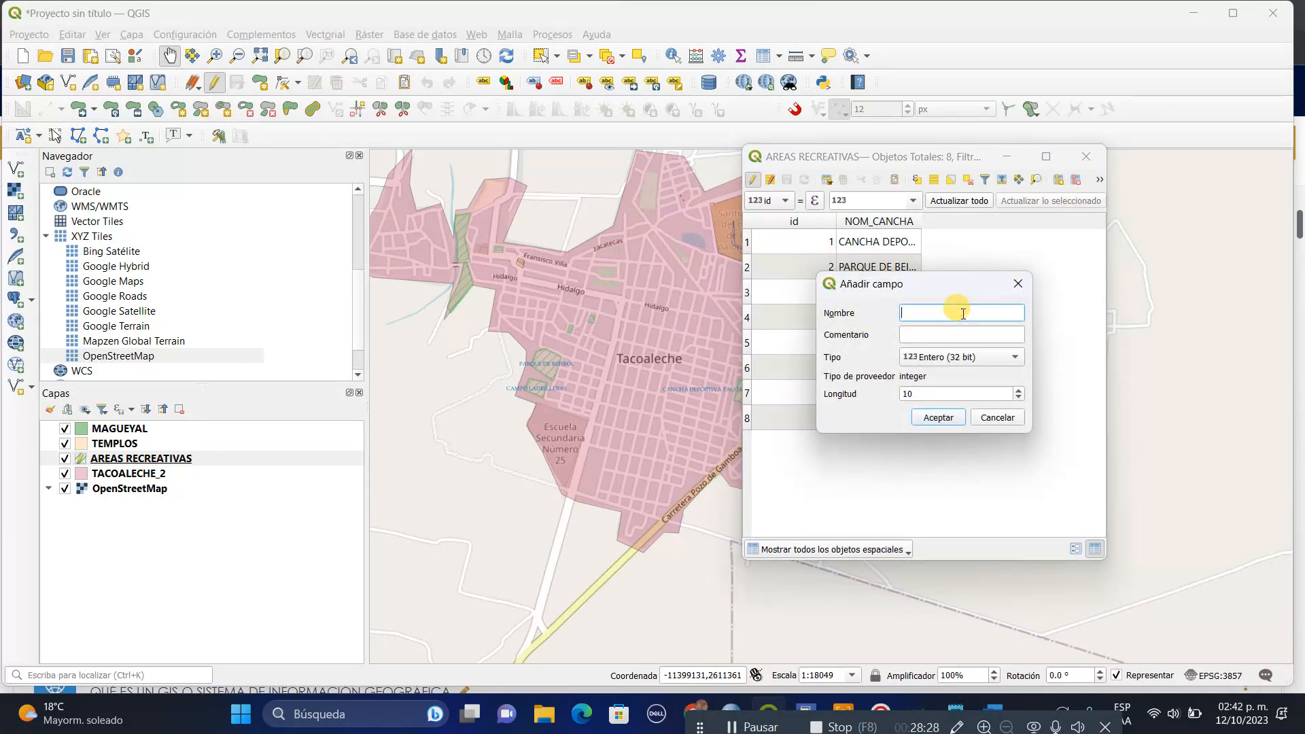
pyautogui.write('USO')
pyautogui.click(964, 333)
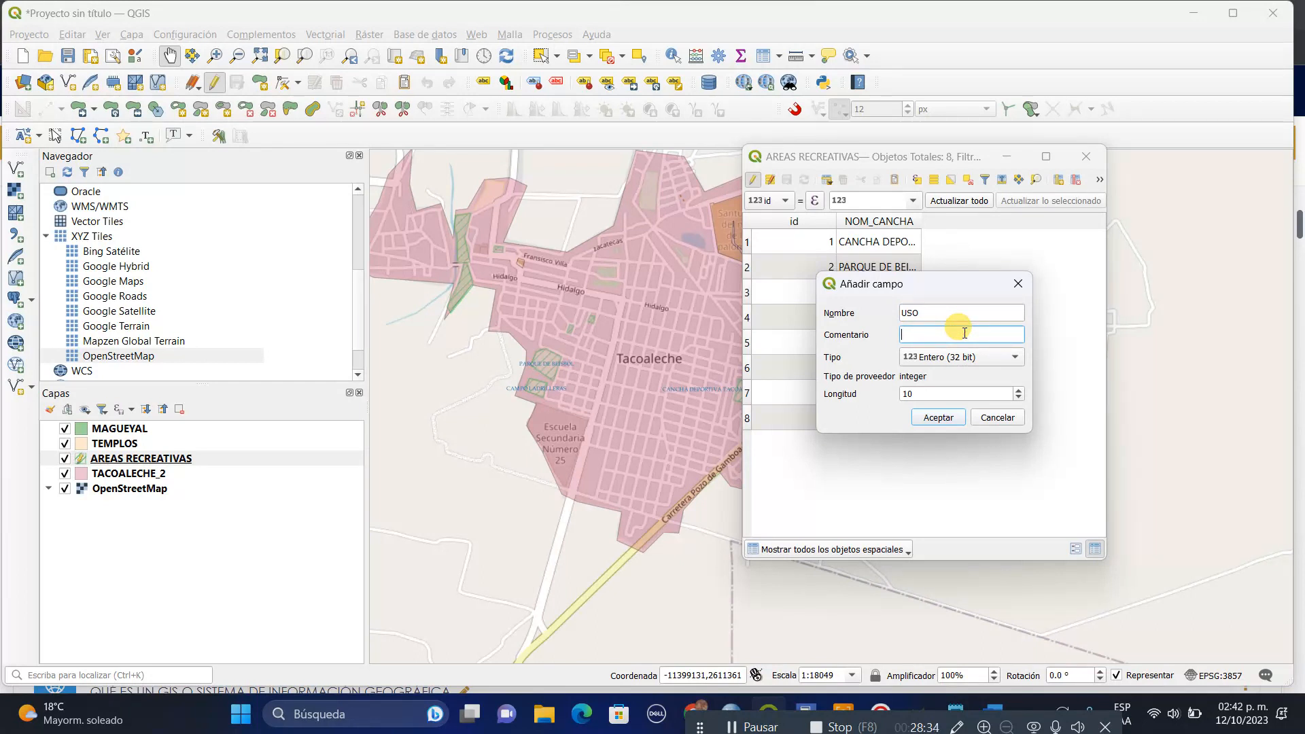
pyautogui.write('Es utilizada con fines recreativos')
pyautogui.click(999, 354)
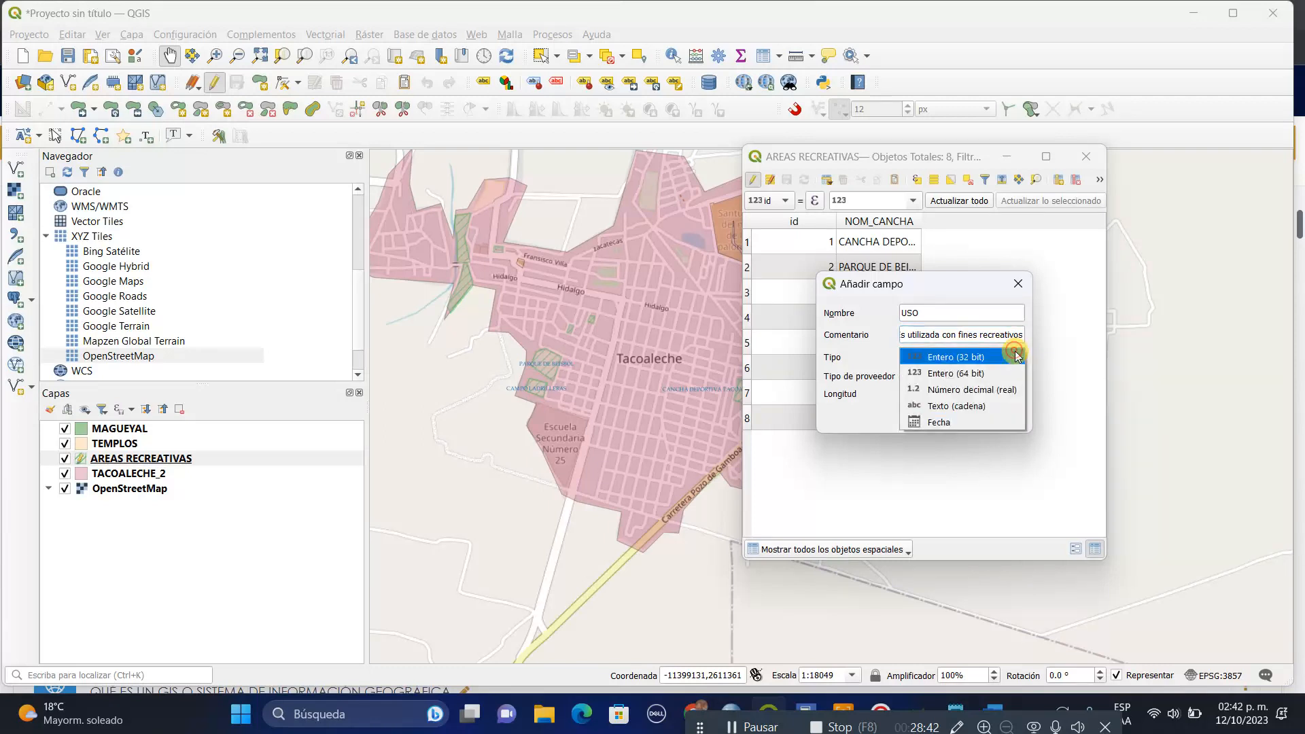
pyautogui.click(944, 405)
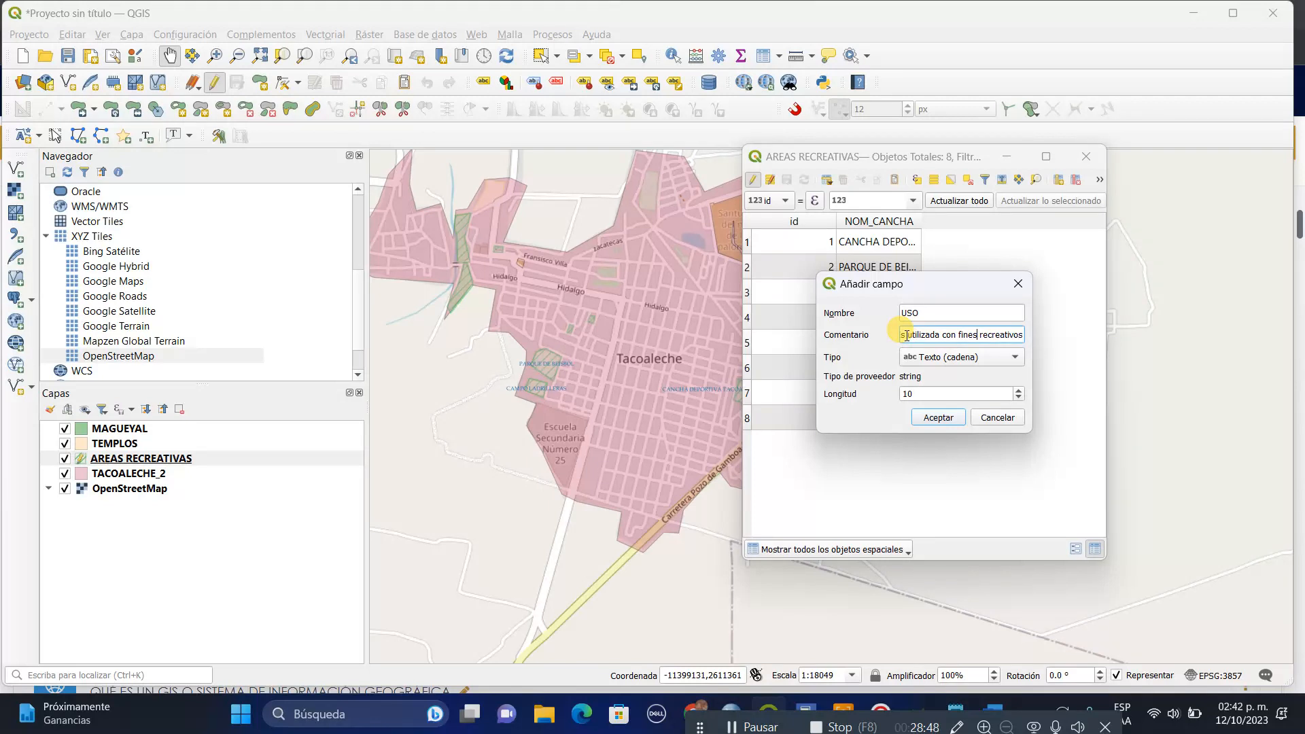
pyautogui.write('E')
pyautogui.click(987, 357)
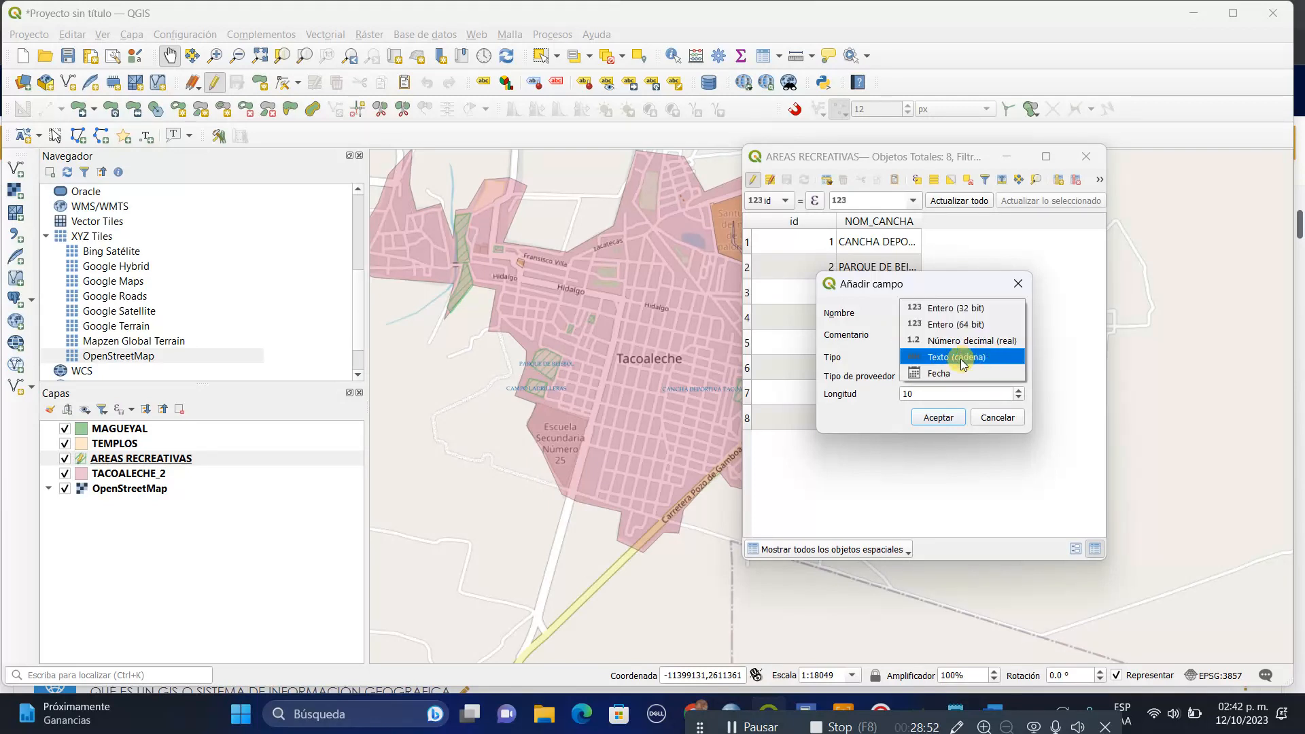
pyautogui.click(963, 359)
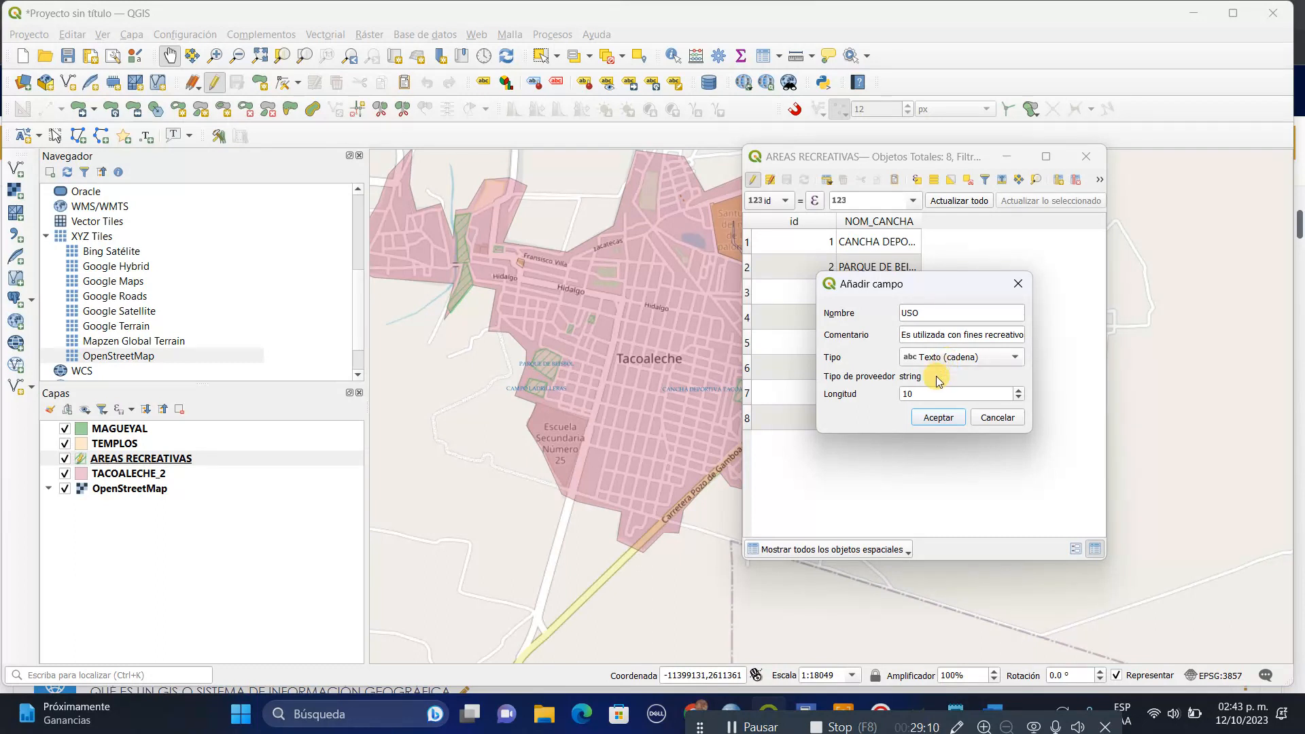
# Set the USO field's length to 4 and add the field to the AREAS RECREATIVAS attribute table.
pyautogui.click(1018, 398)
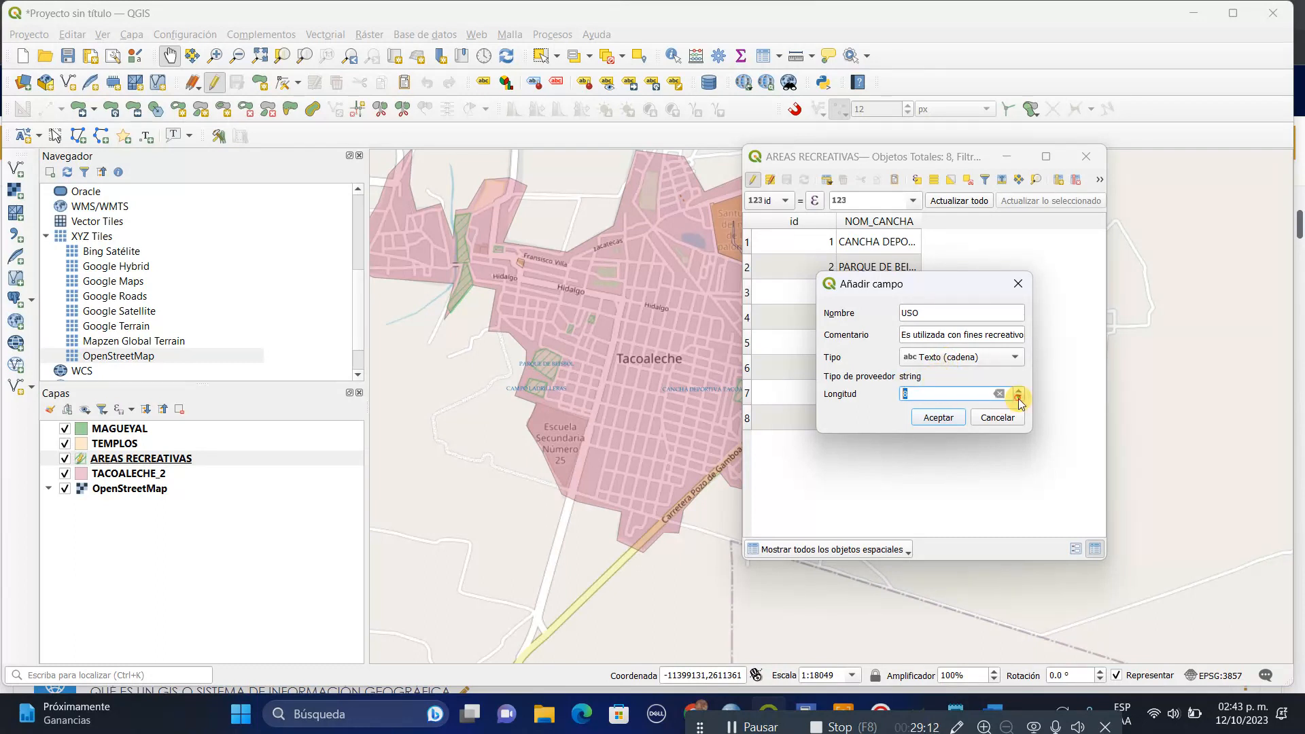
pyautogui.click(1018, 398)
pyautogui.click(1018, 398)
pyautogui.click(1018, 398)
pyautogui.click(1018, 399)
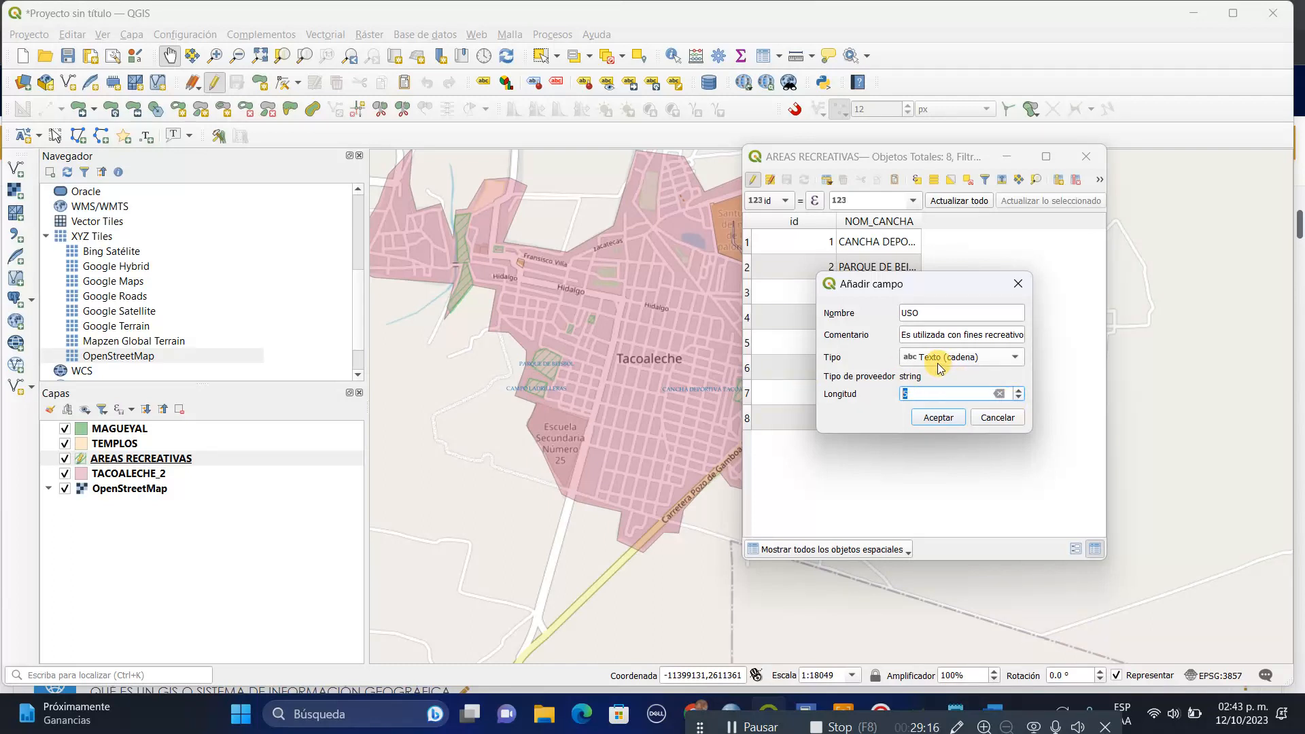
pyautogui.click(1018, 399)
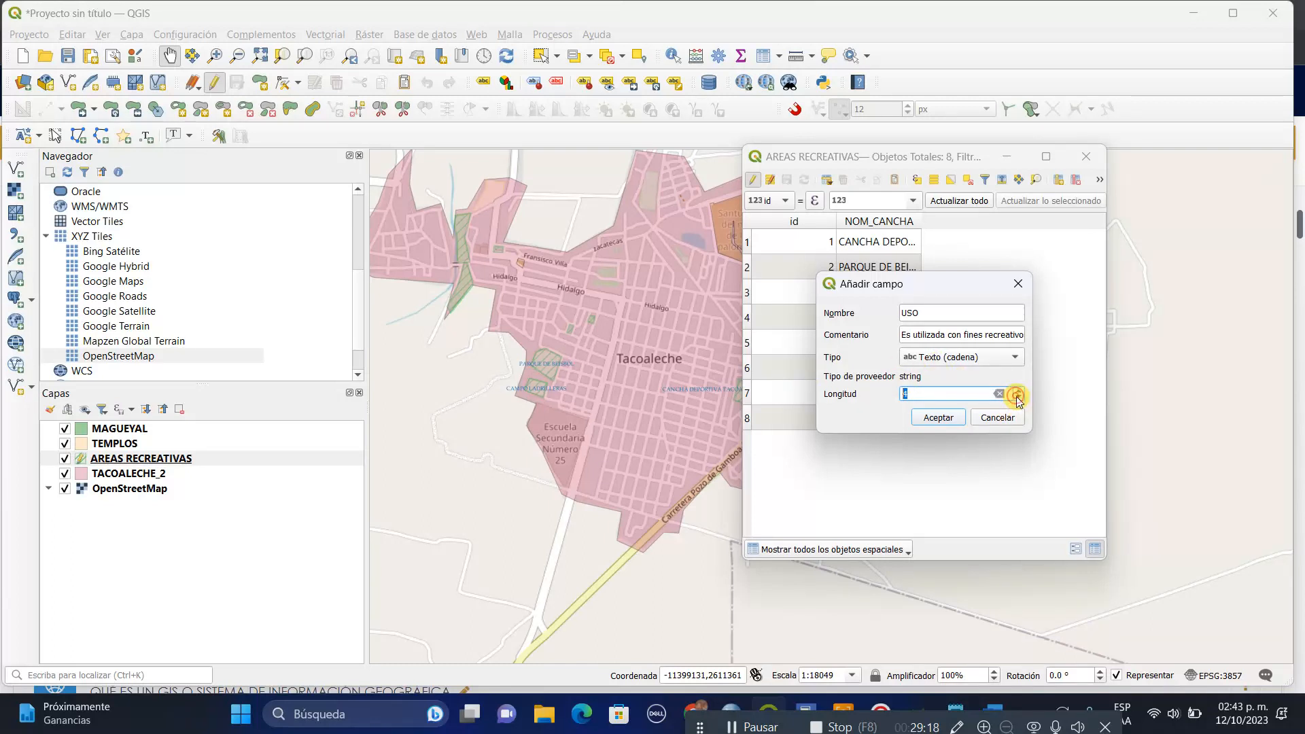
pyautogui.click(949, 418)
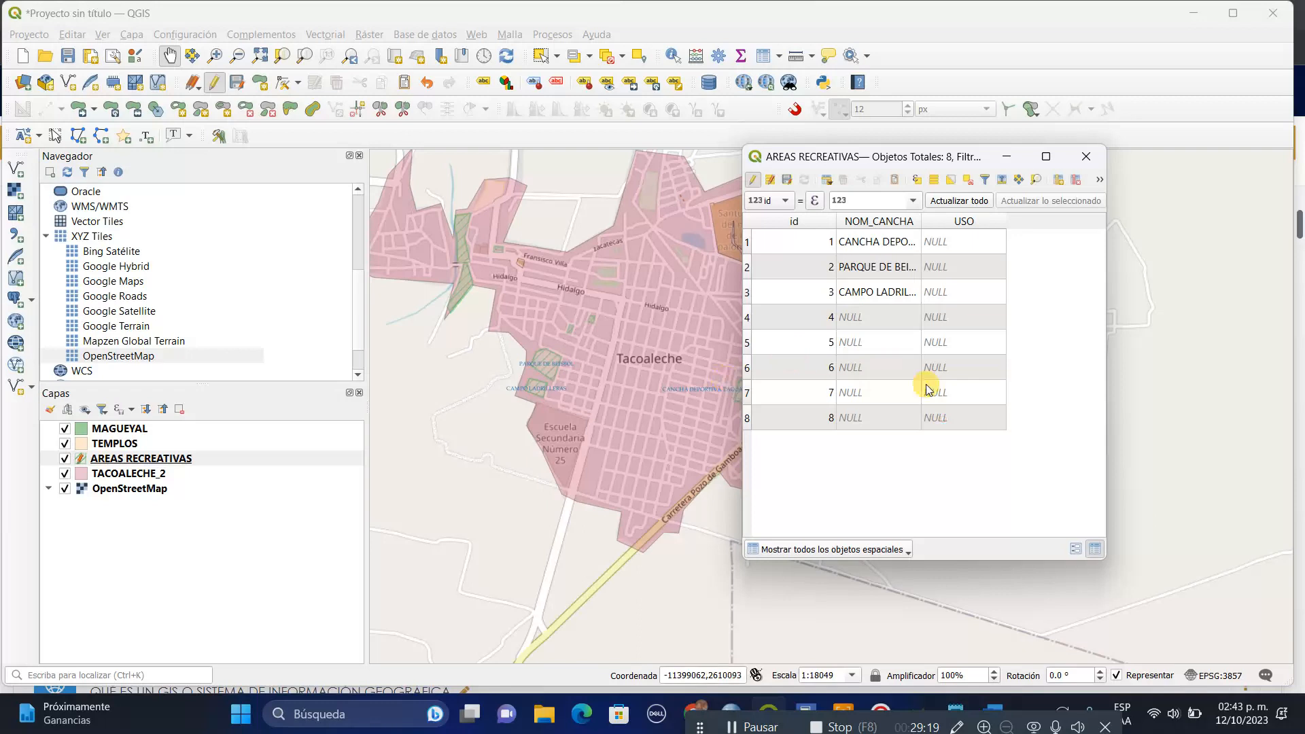
# Fit the NOM_CANCHA column to its contents and fill USO with SI for CANCHA DEPORTIVA TACOALECHE and NO for PARQUE DE BEISBOL and CAMPO LADRILLERAS.
pyautogui.doubleClick(955, 243)
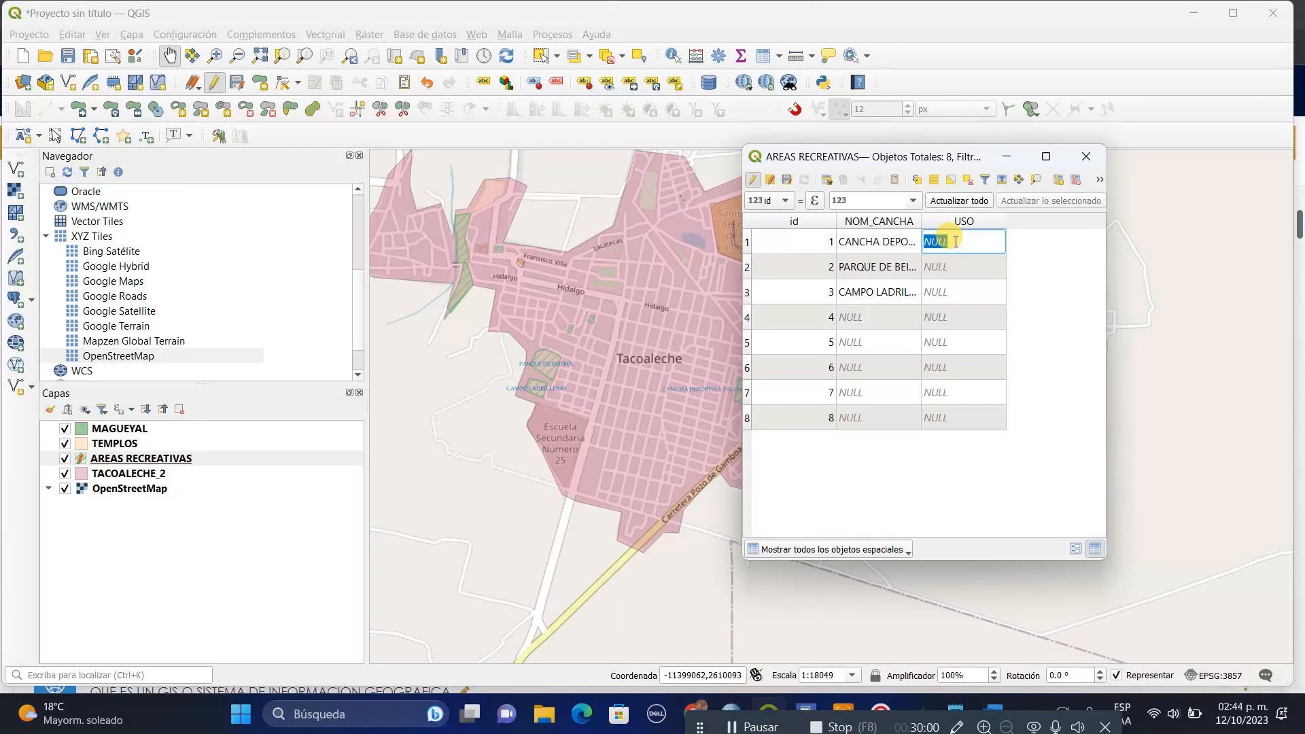
pyautogui.doubleClick(922, 220)
pyautogui.doubleClick(1027, 245)
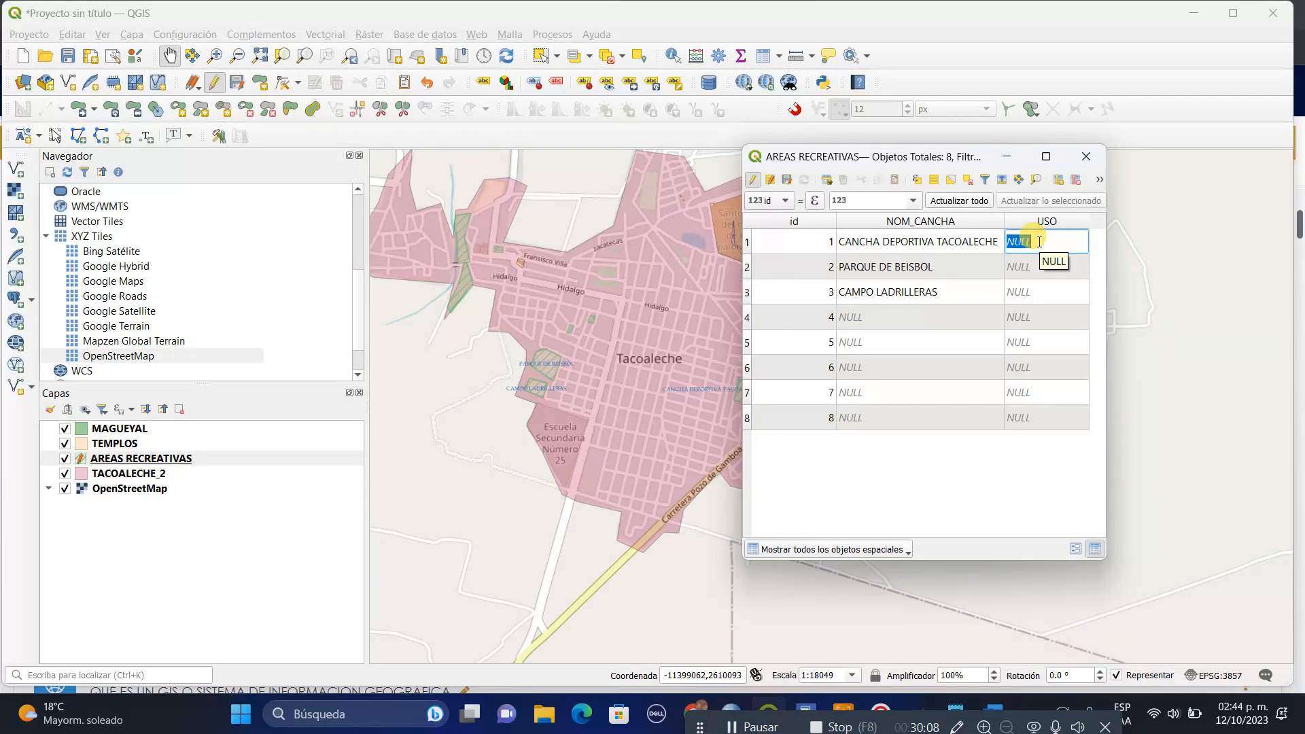
pyautogui.write('SI')
pyautogui.doubleClick(1033, 274)
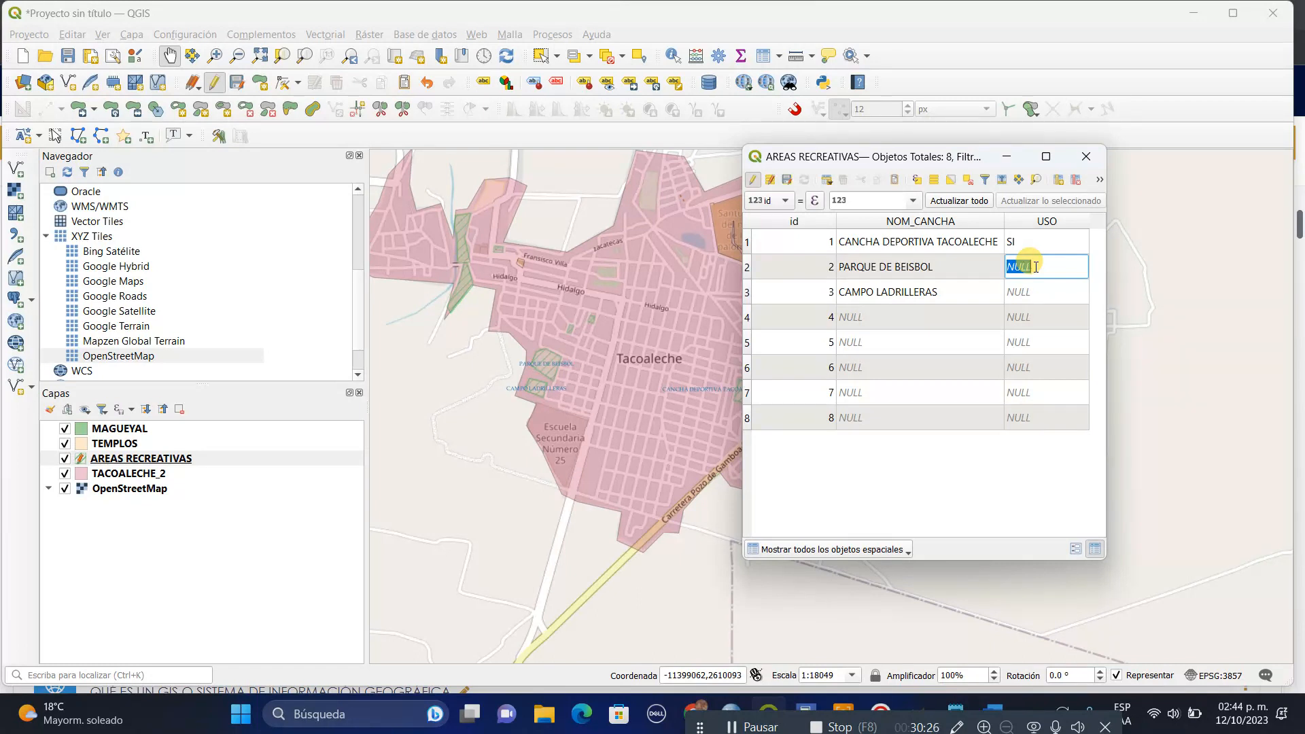
pyautogui.write('NO')
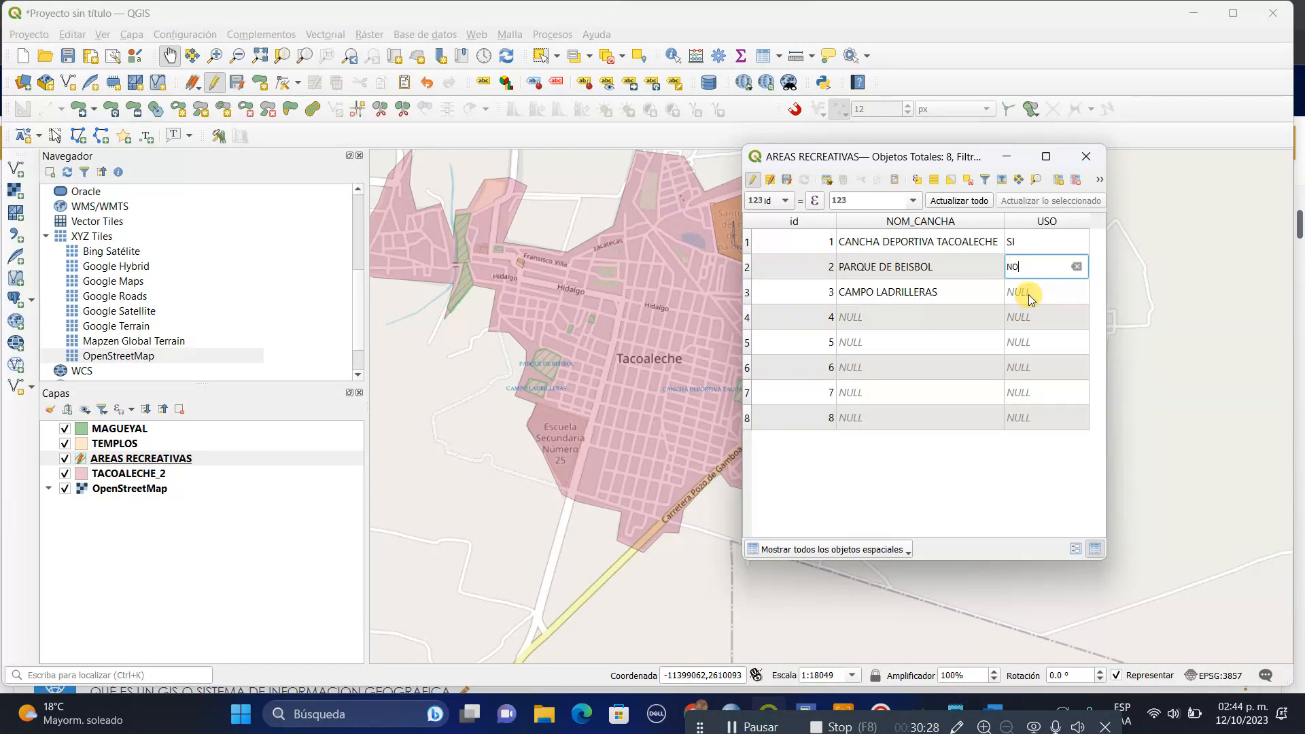
pyautogui.doubleClick(1029, 294)
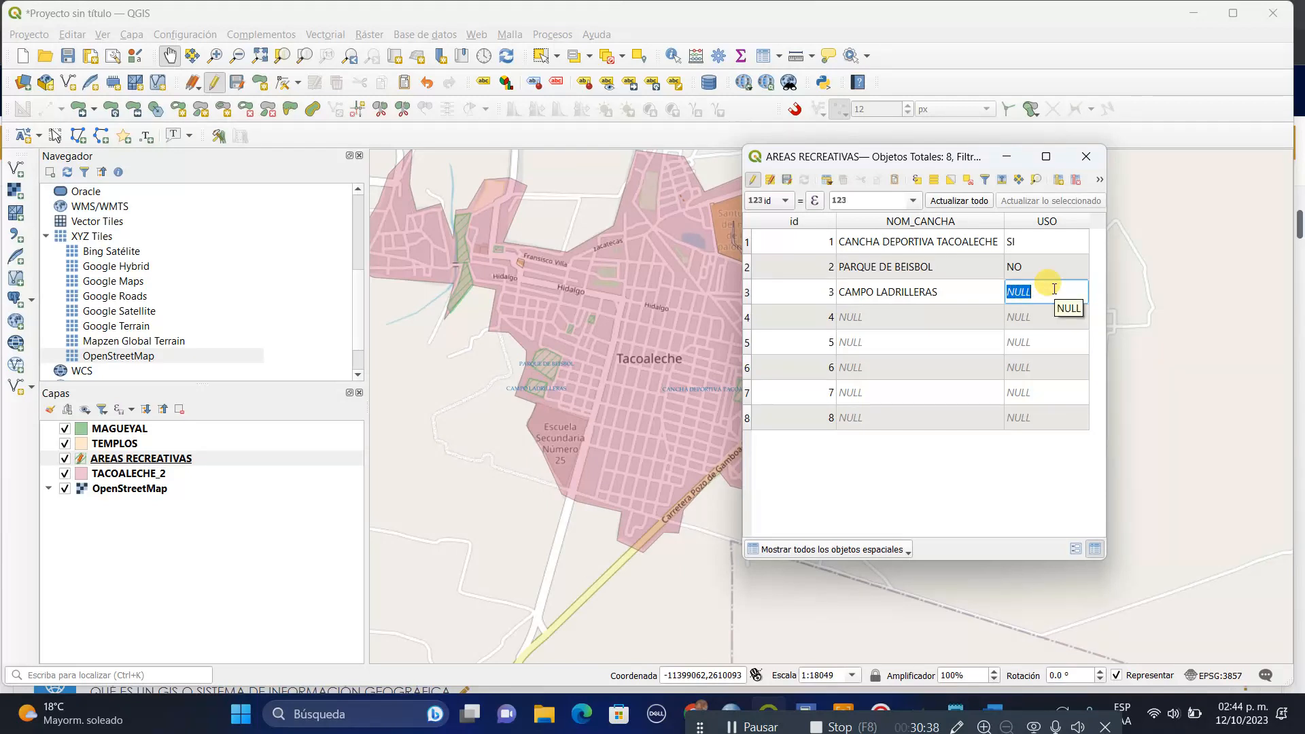
pyautogui.write('NO')
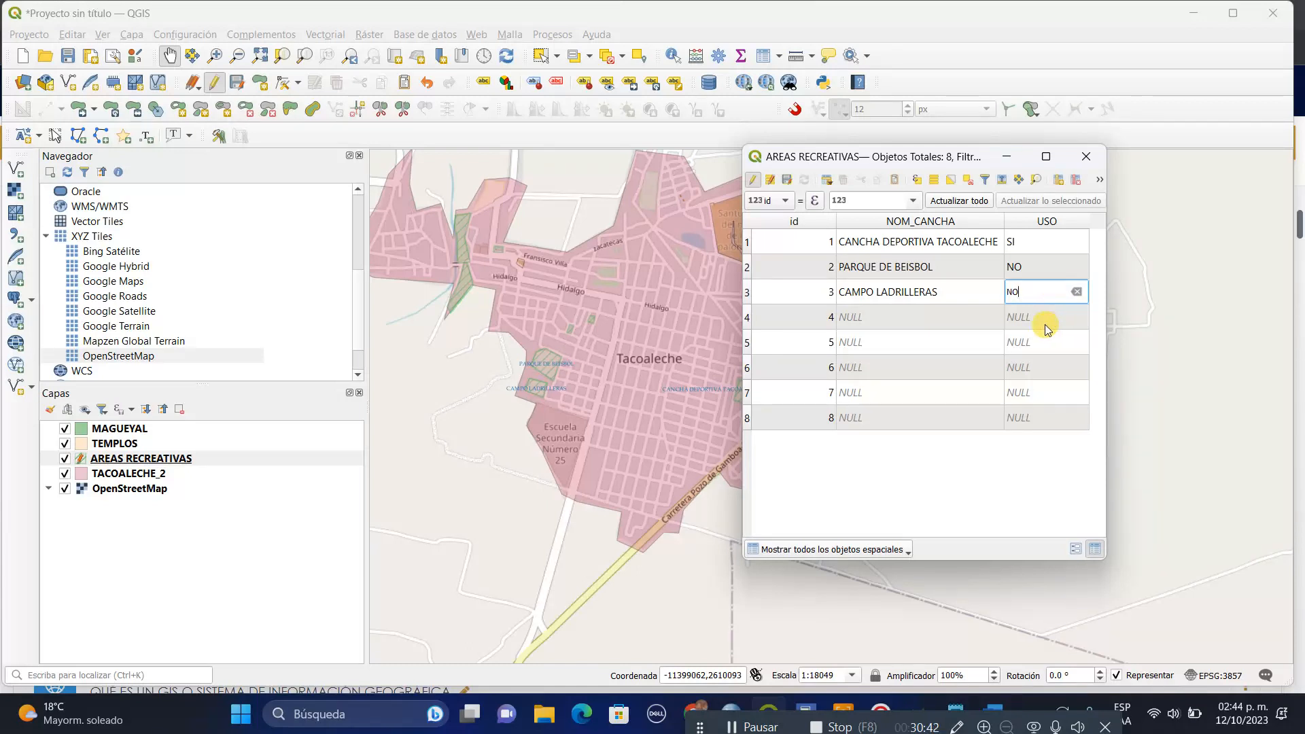
pyautogui.click(1049, 326)
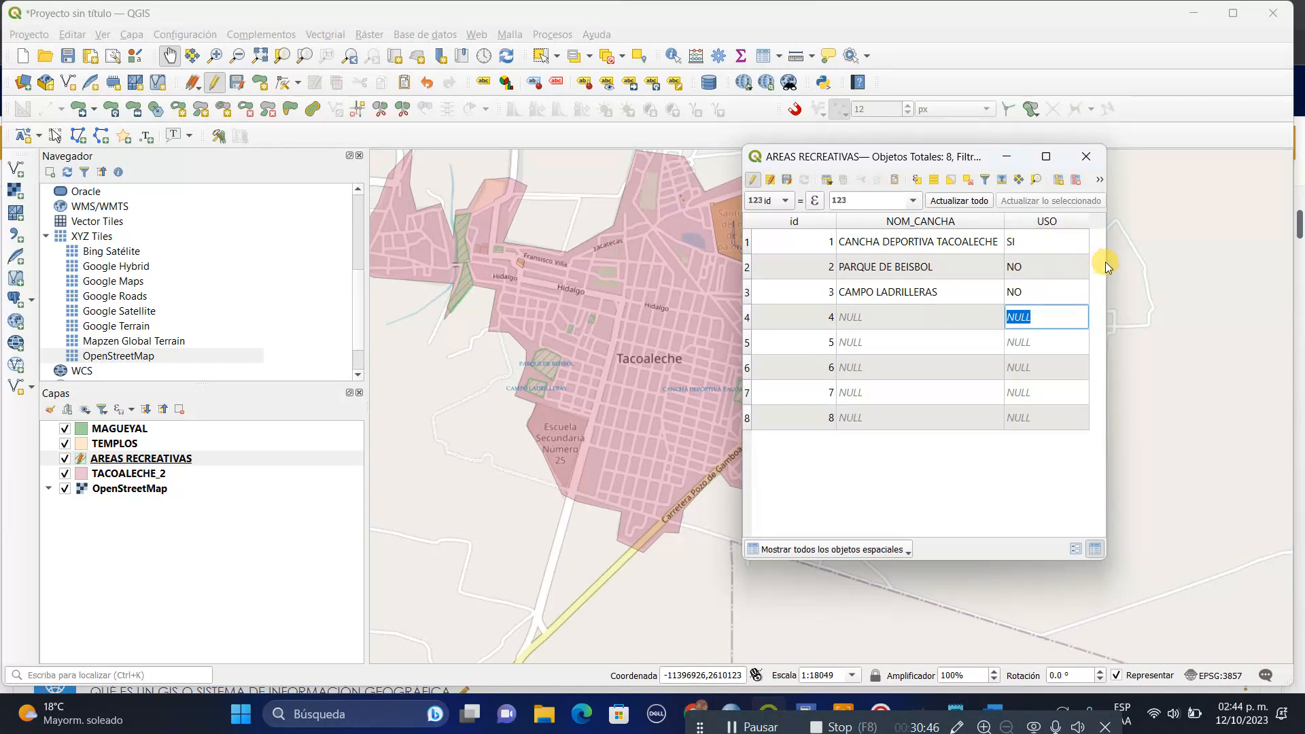
# Widen the attribute table window and sort the records by USO in descending order.
pyautogui.moveTo(1104, 260); pyautogui.dragTo(1234, 257)
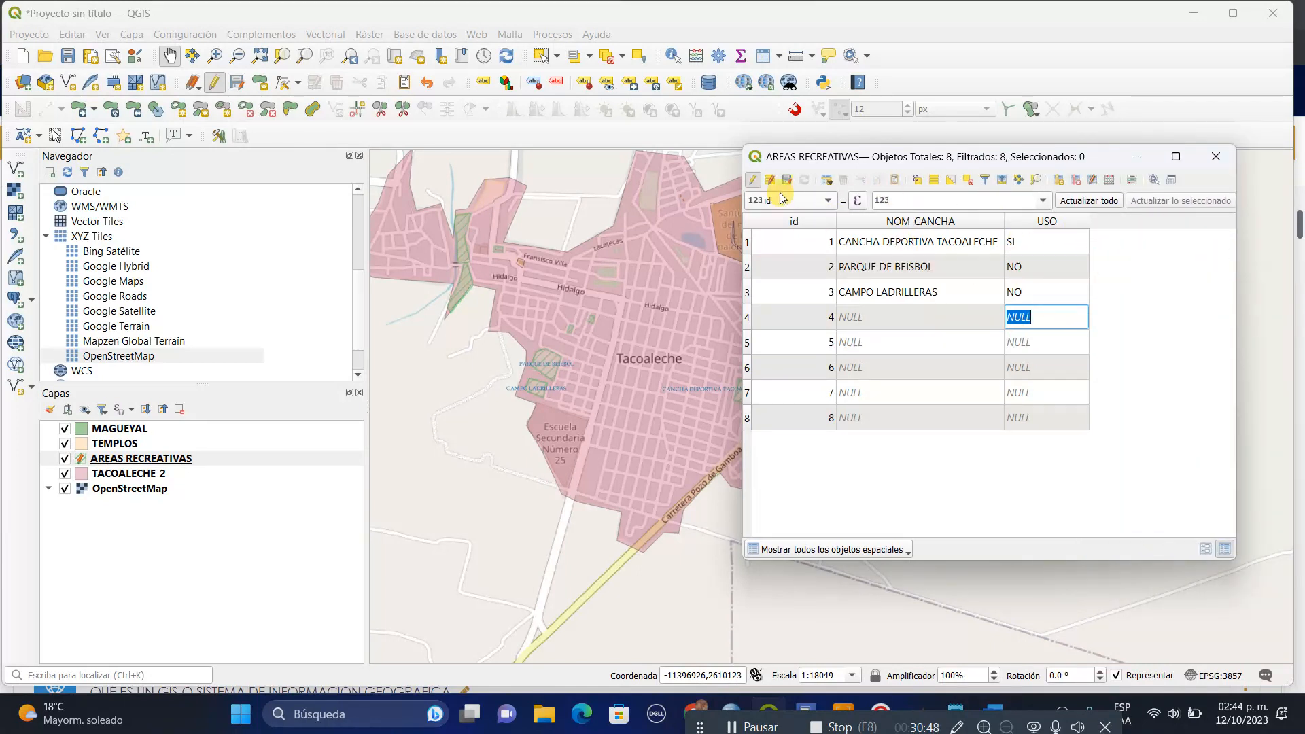
pyautogui.click(1064, 223)
pyautogui.click(1074, 224)
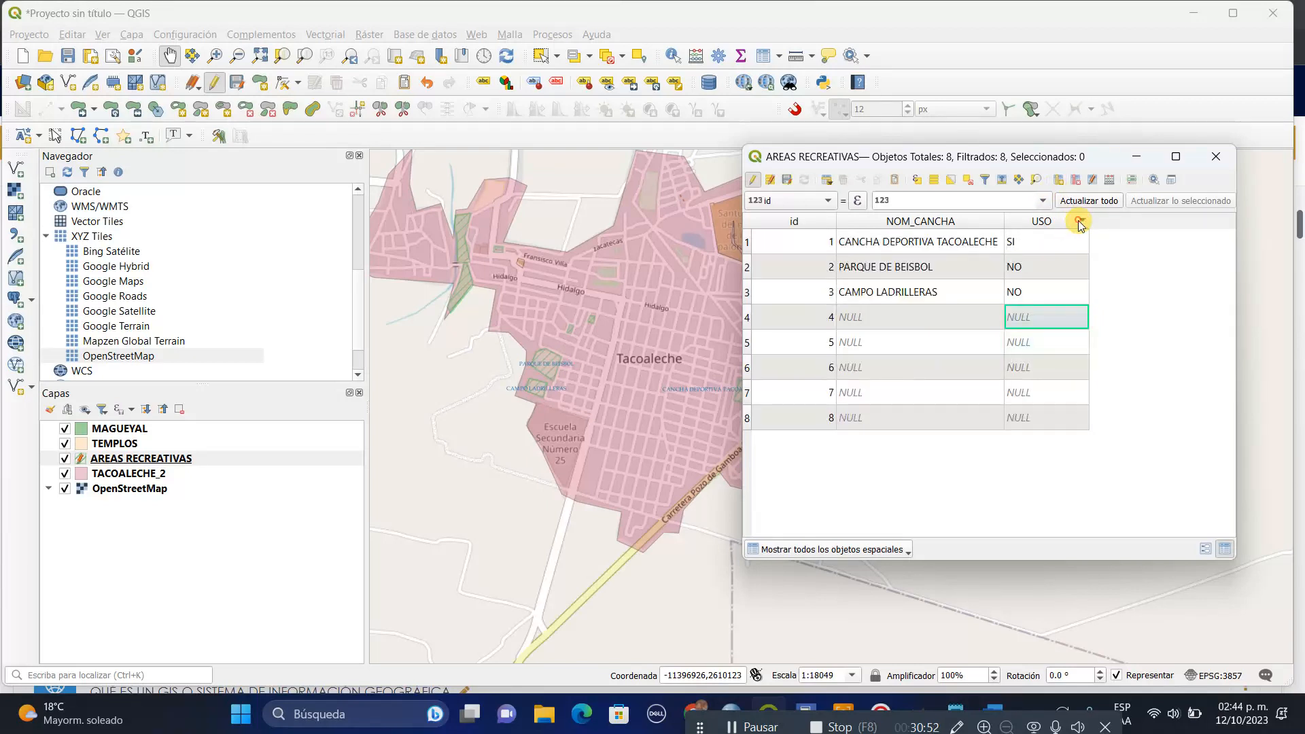
# Add an Entero (32 bit) field named AFLUENCIA with length 10 and the comment "Número de personas que visitan el espacio".
pyautogui.click(1058, 180)
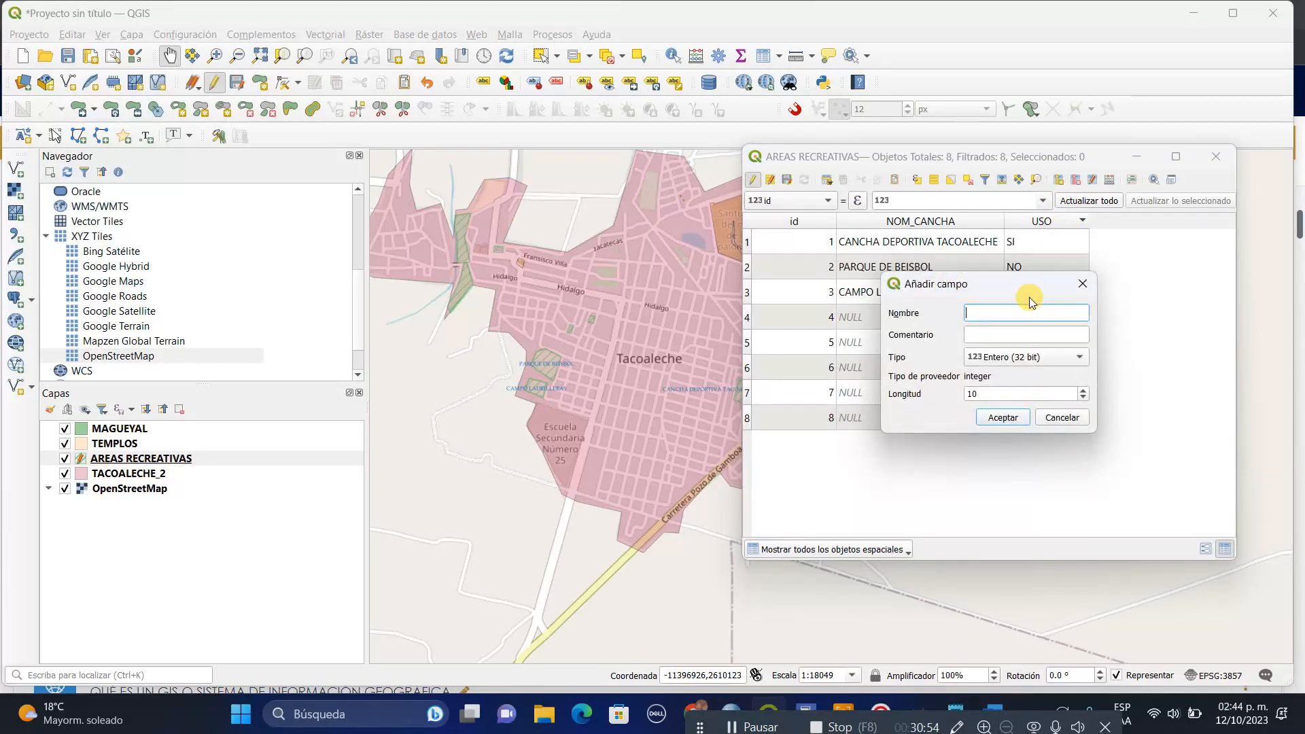
pyautogui.write('AFLUENCIA')
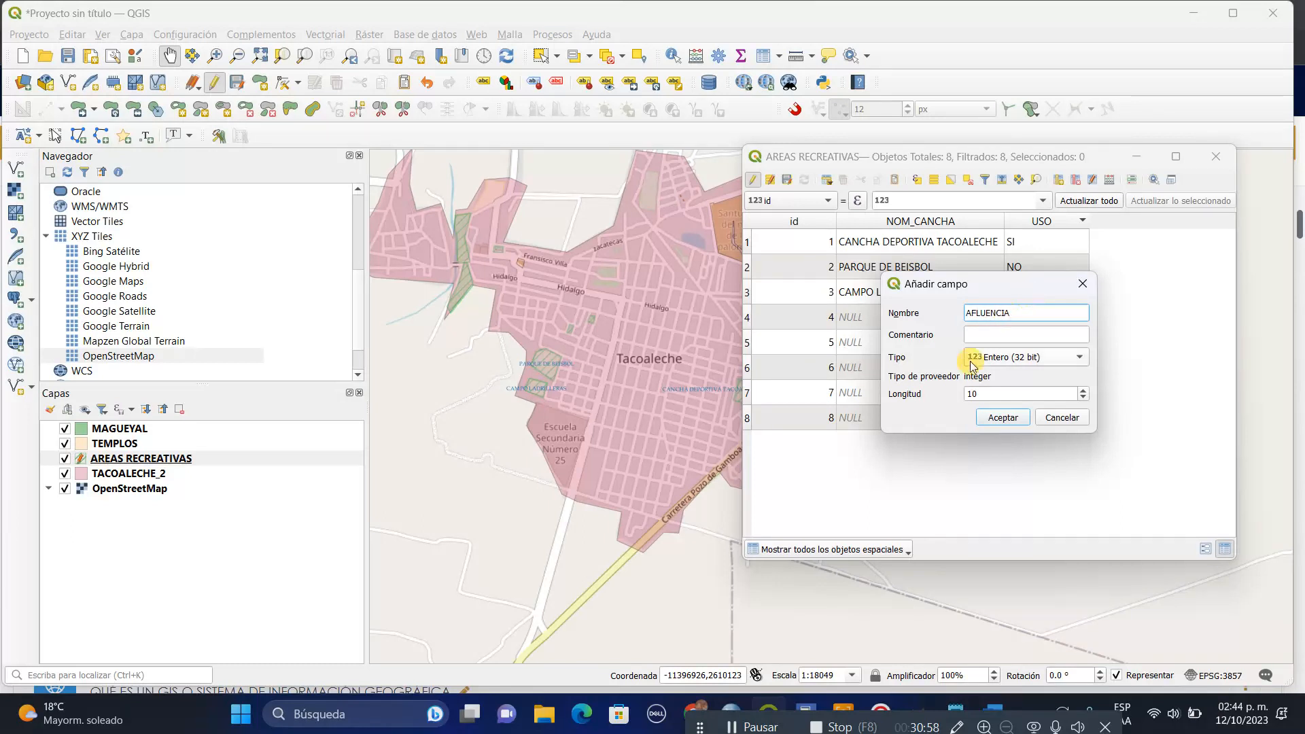
pyautogui.click(983, 333)
pyautogui.write('N')
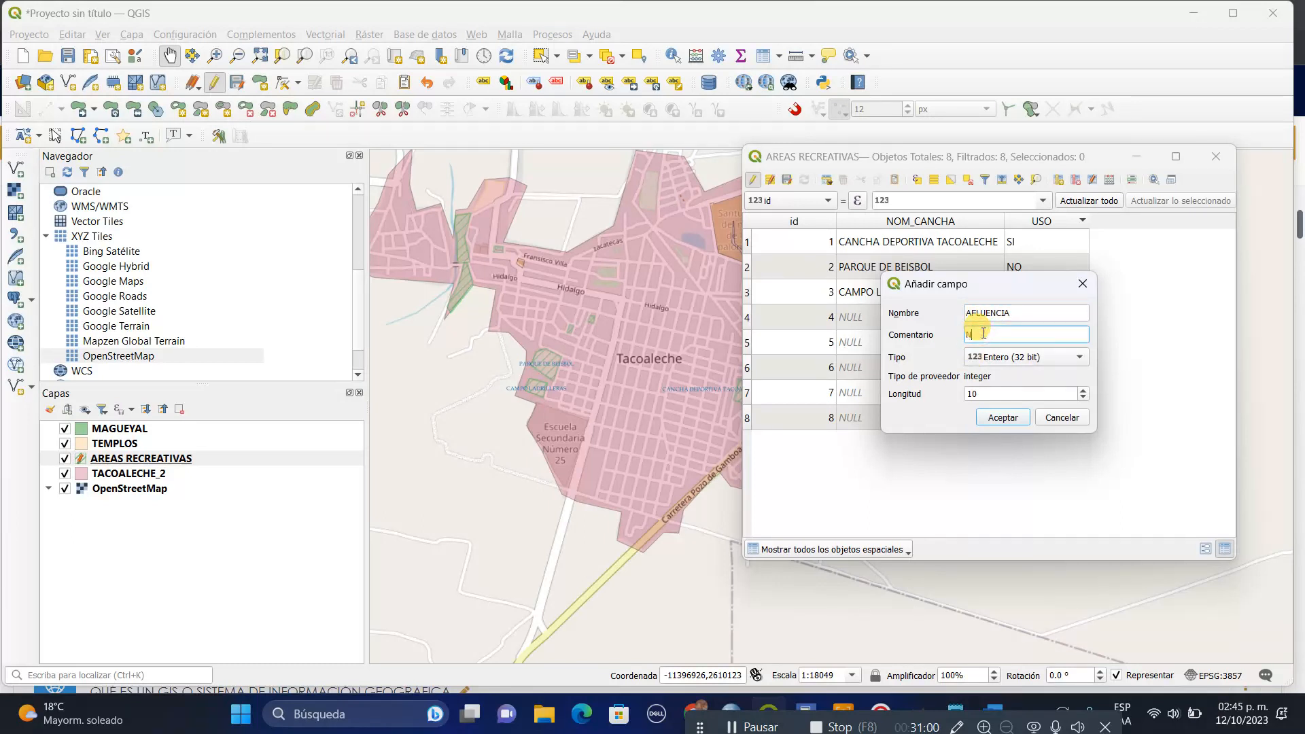
pyautogui.write('úmero depersonas que visitan el espacio')
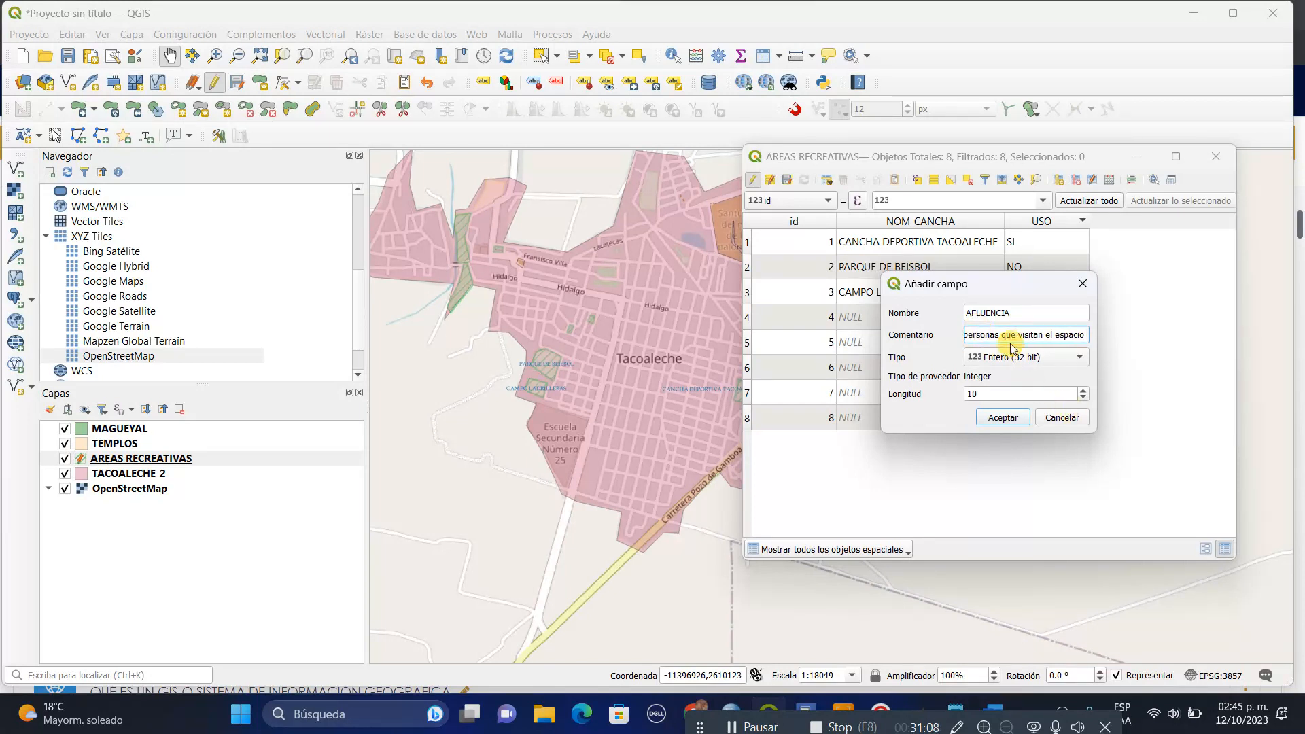
pyautogui.click(1059, 360)
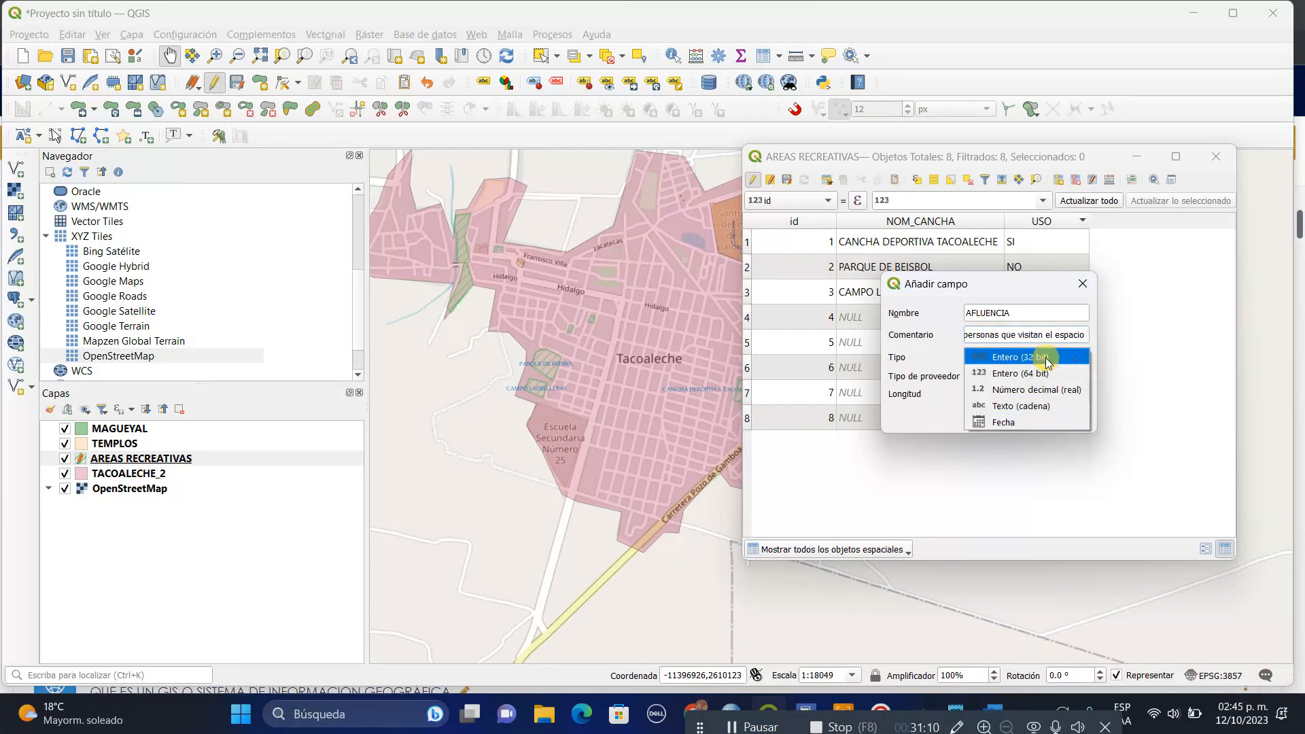
pyautogui.click(1054, 358)
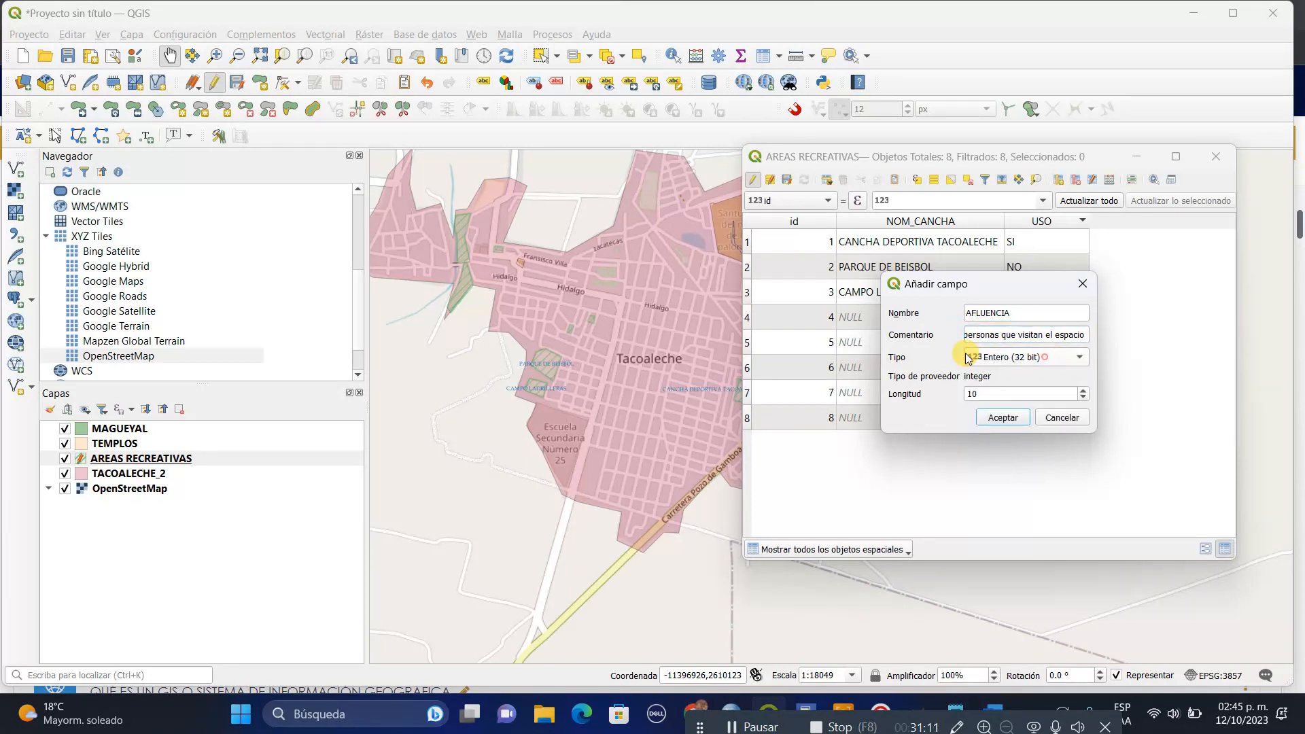
pyautogui.click(994, 423)
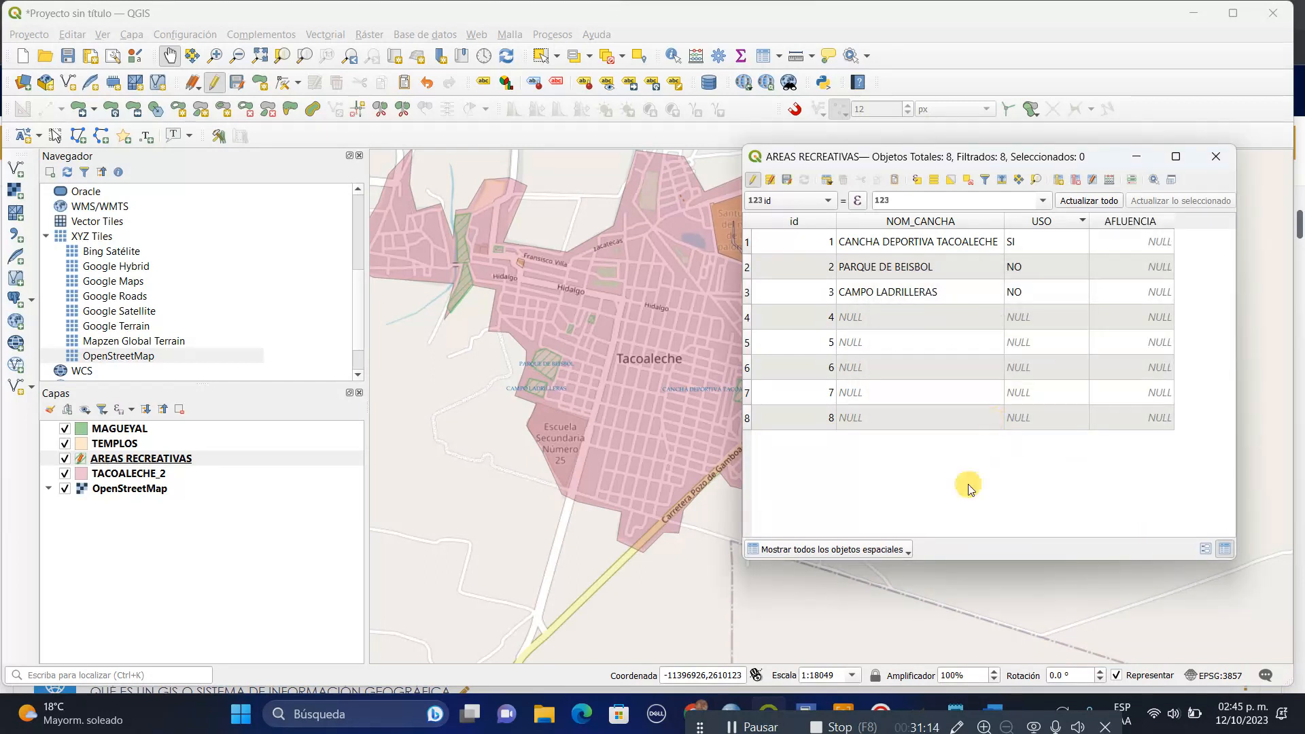
# Enter the AFLUENCIA values 40 for CANCHA DEPORTIVA TACOALECHE and 0 for both PARQUE DE BEISBOL and CAMPO LADRILLERAS.
pyautogui.doubleClick(1145, 247)
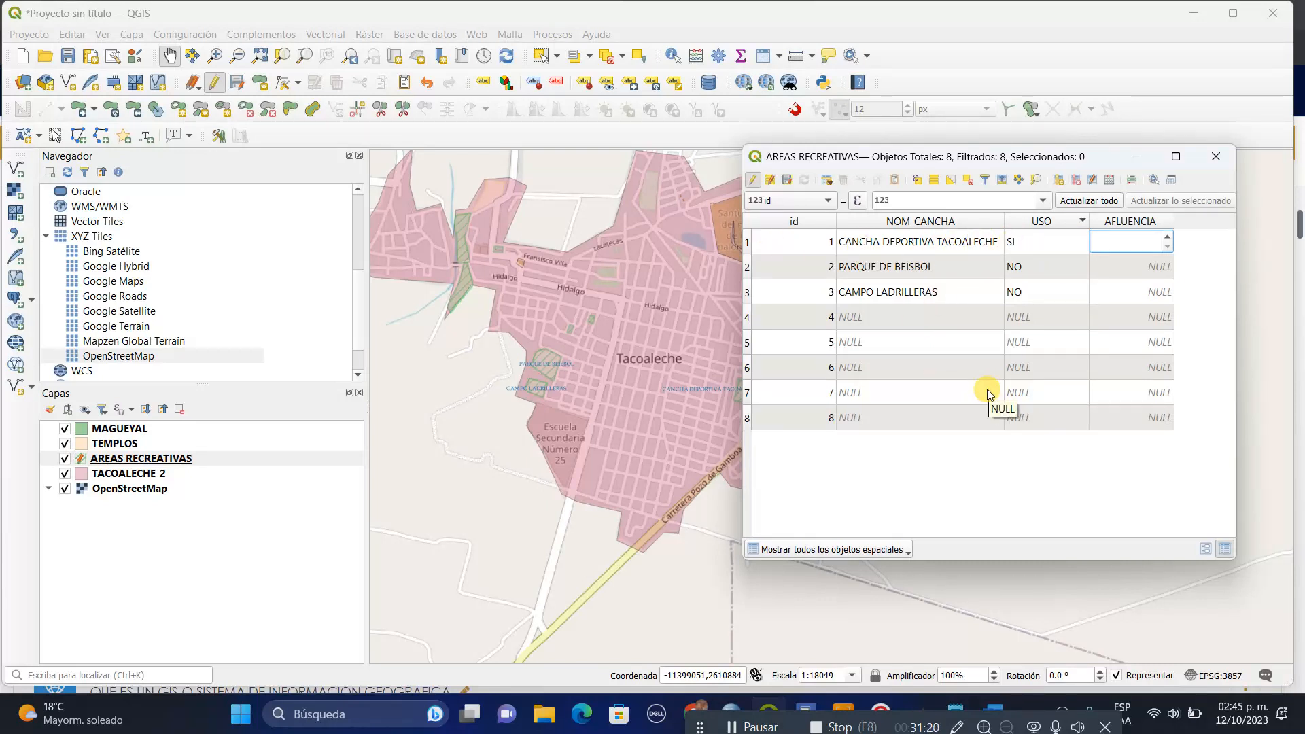
pyautogui.write('4')
pyautogui.press('BackSpace')
pyautogui.write('40')
pyautogui.click(1114, 270)
pyautogui.write('0')
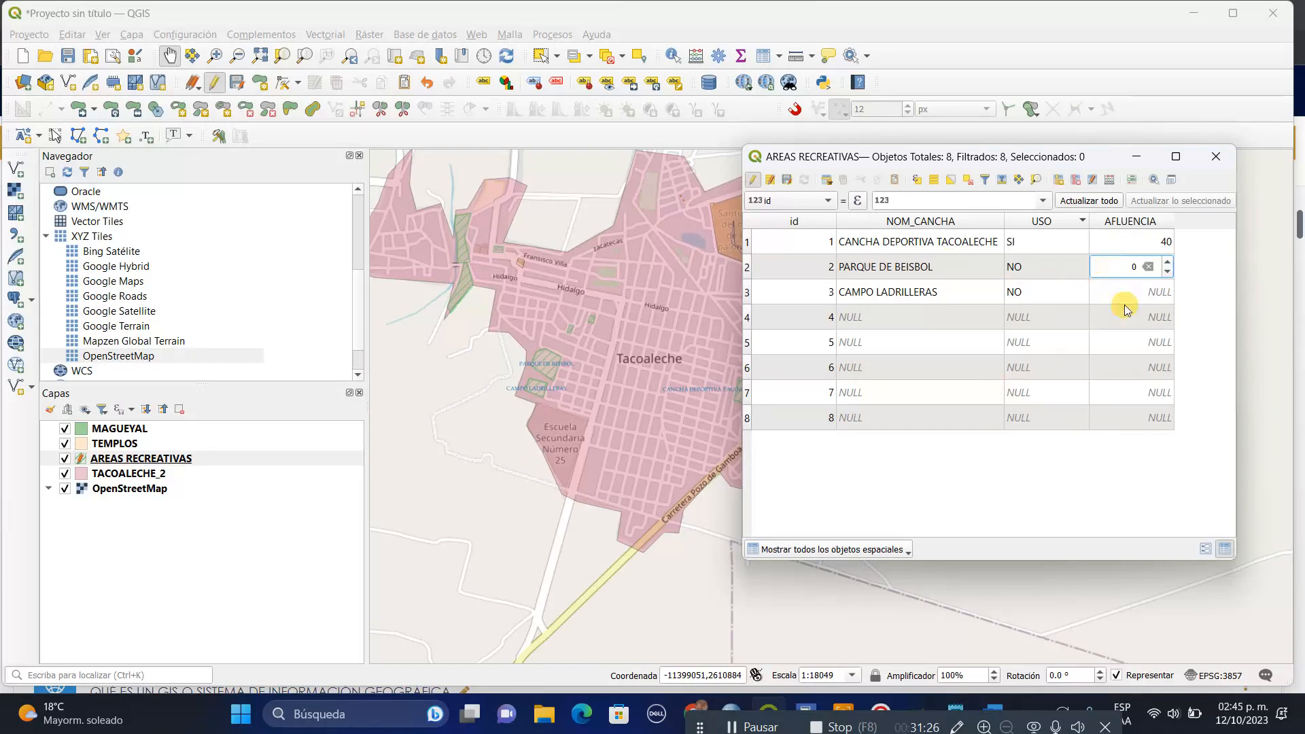
pyautogui.click(1126, 296)
pyautogui.write('0')
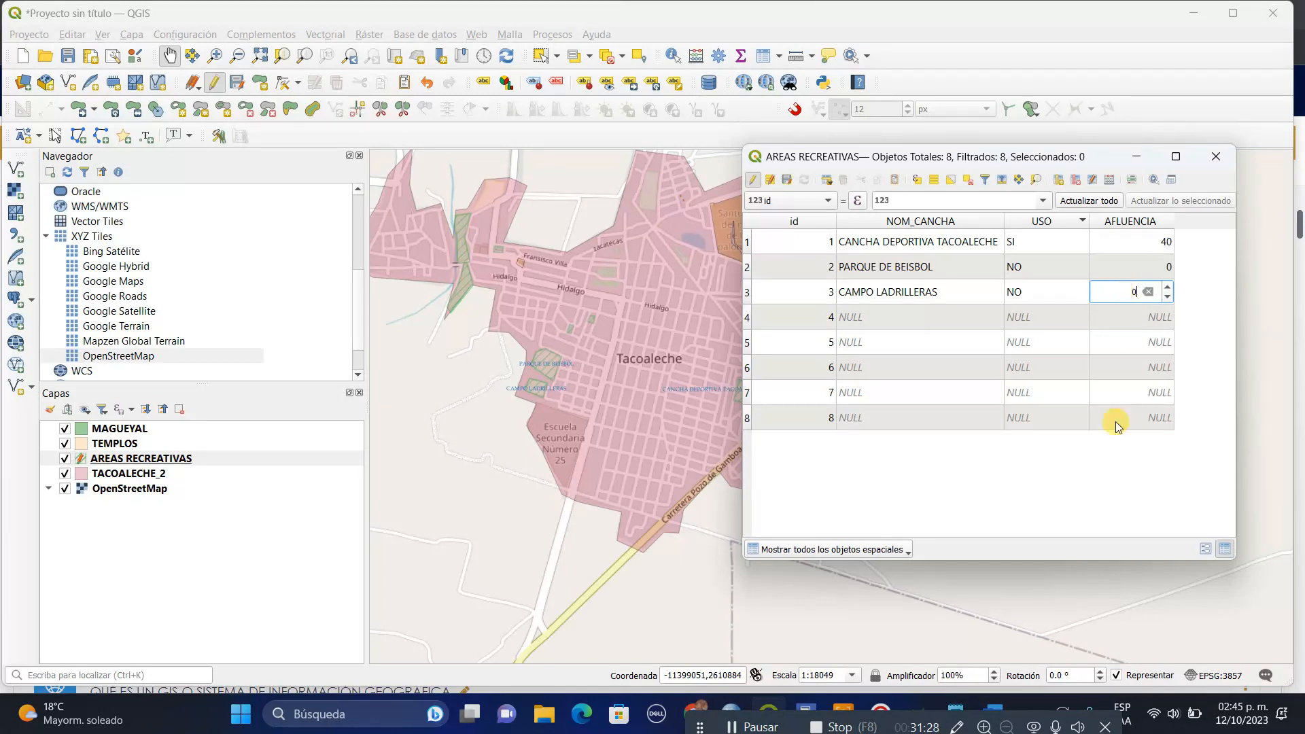
pyautogui.press('Return')
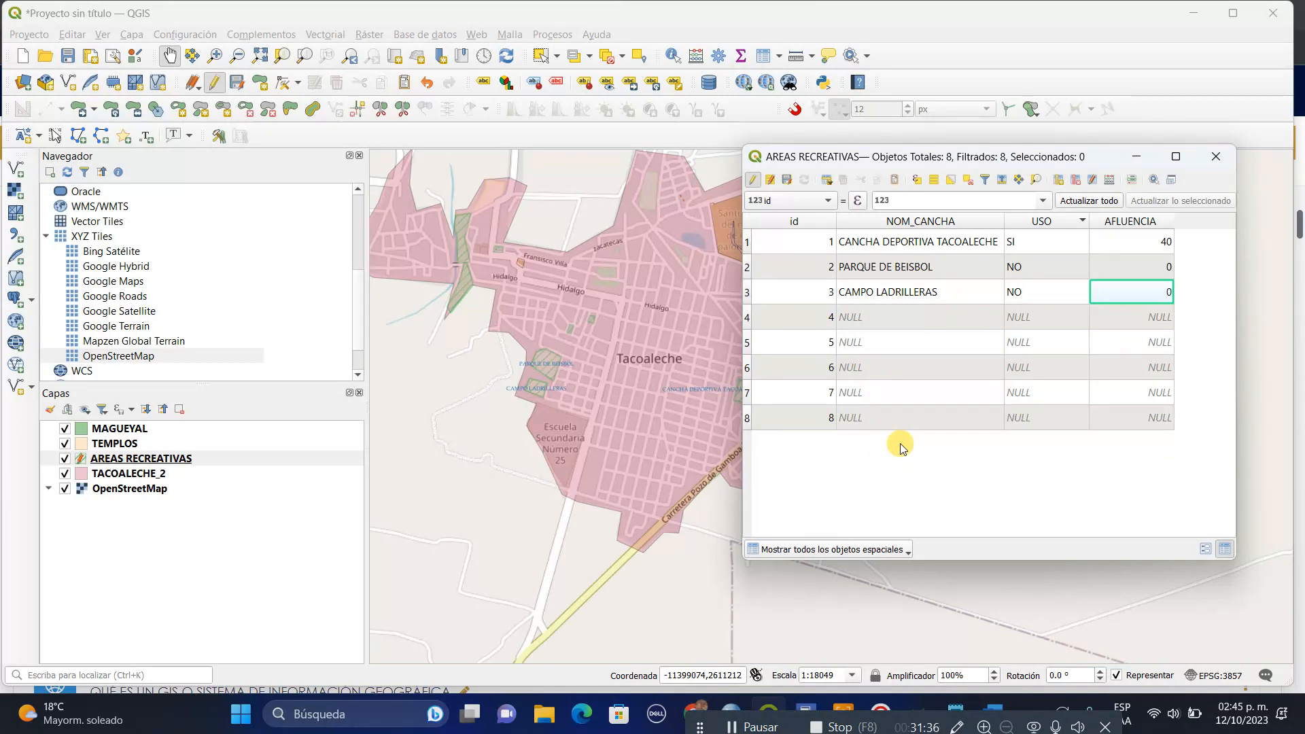
# Close the attribute table and try to end editing of AREAS RECREATIVAS with its changes saved.
pyautogui.click(1216, 157)
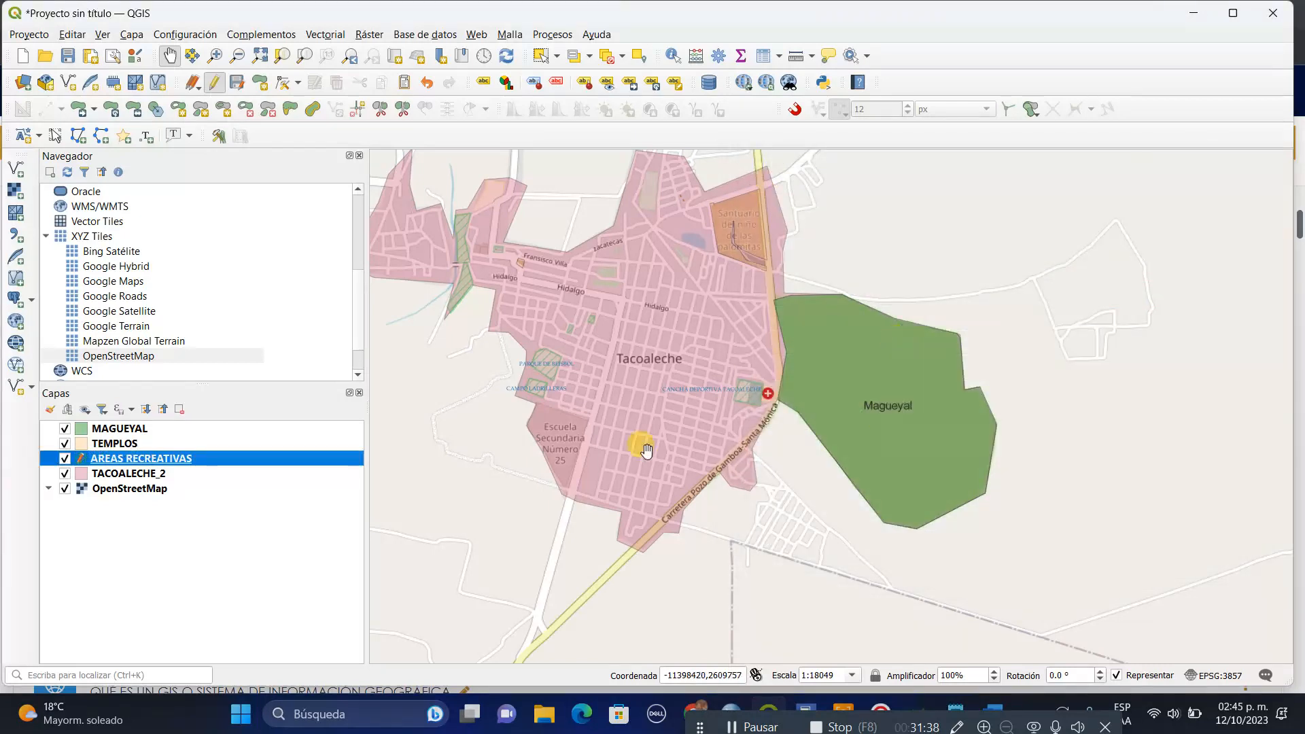
pyautogui.click(214, 82)
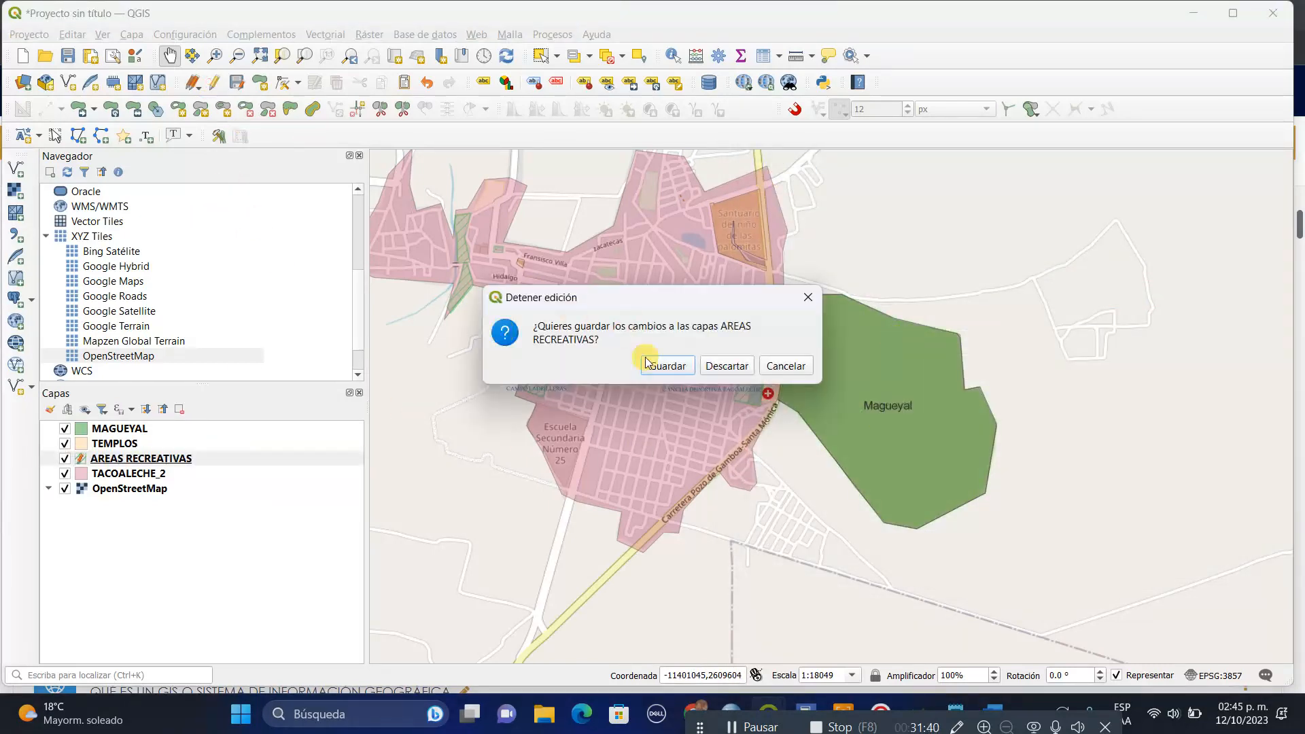
pyautogui.click(646, 362)
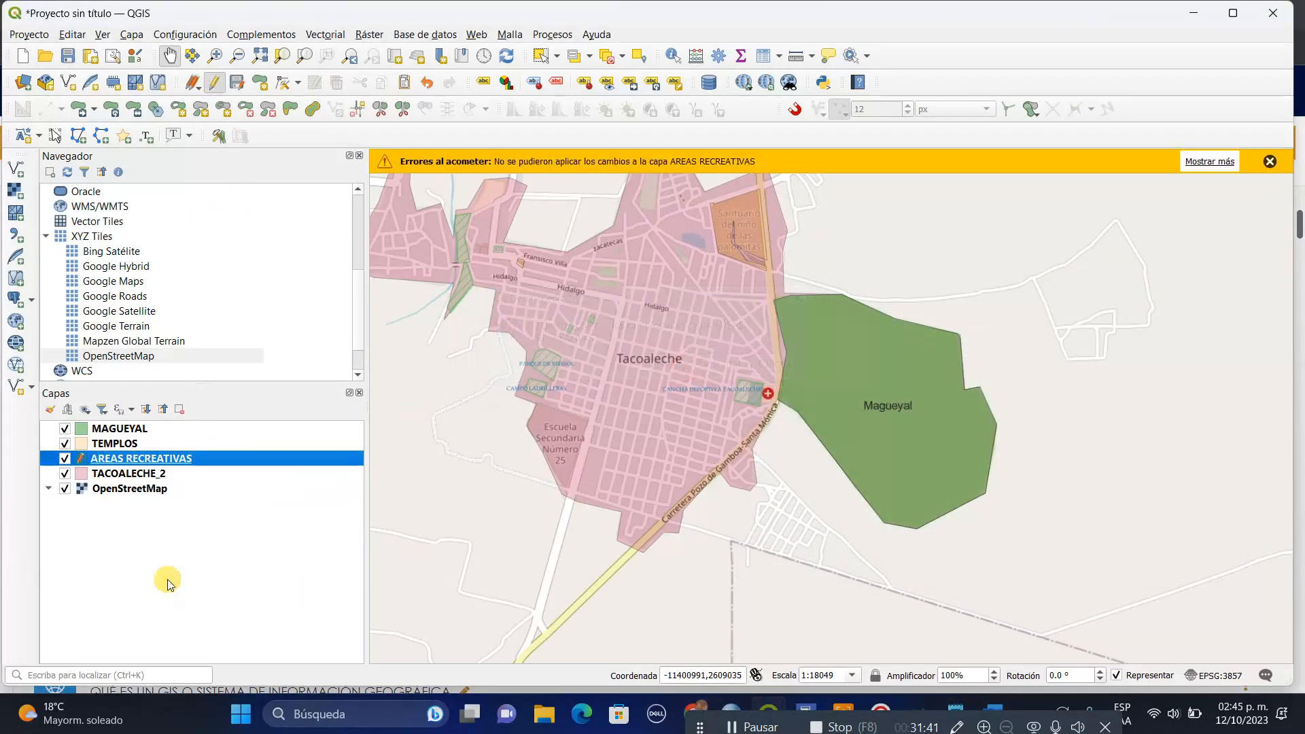
pyautogui.click(1268, 163)
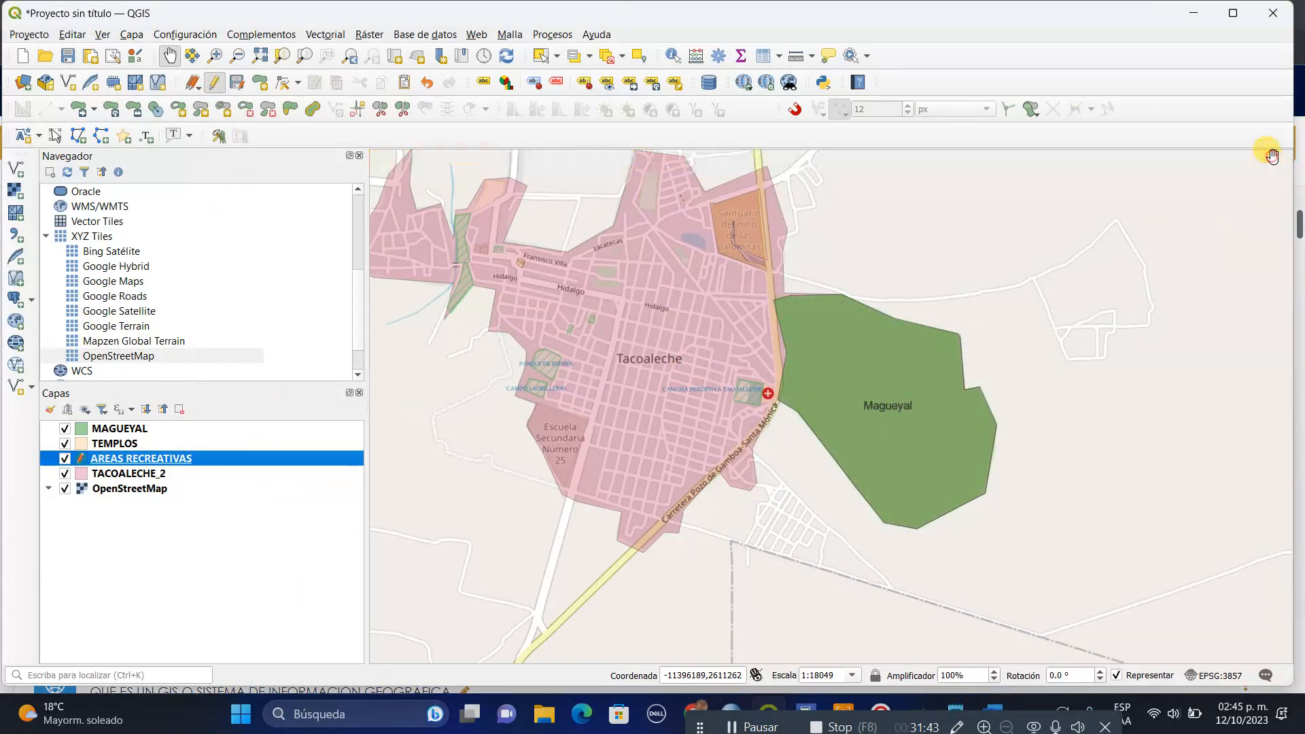
# Reopen the AREAS RECREATIVAS attribute table, end editing with the changes saved, and close the table.
pyautogui.rightClick(141, 462)
pyautogui.click(215, 233)
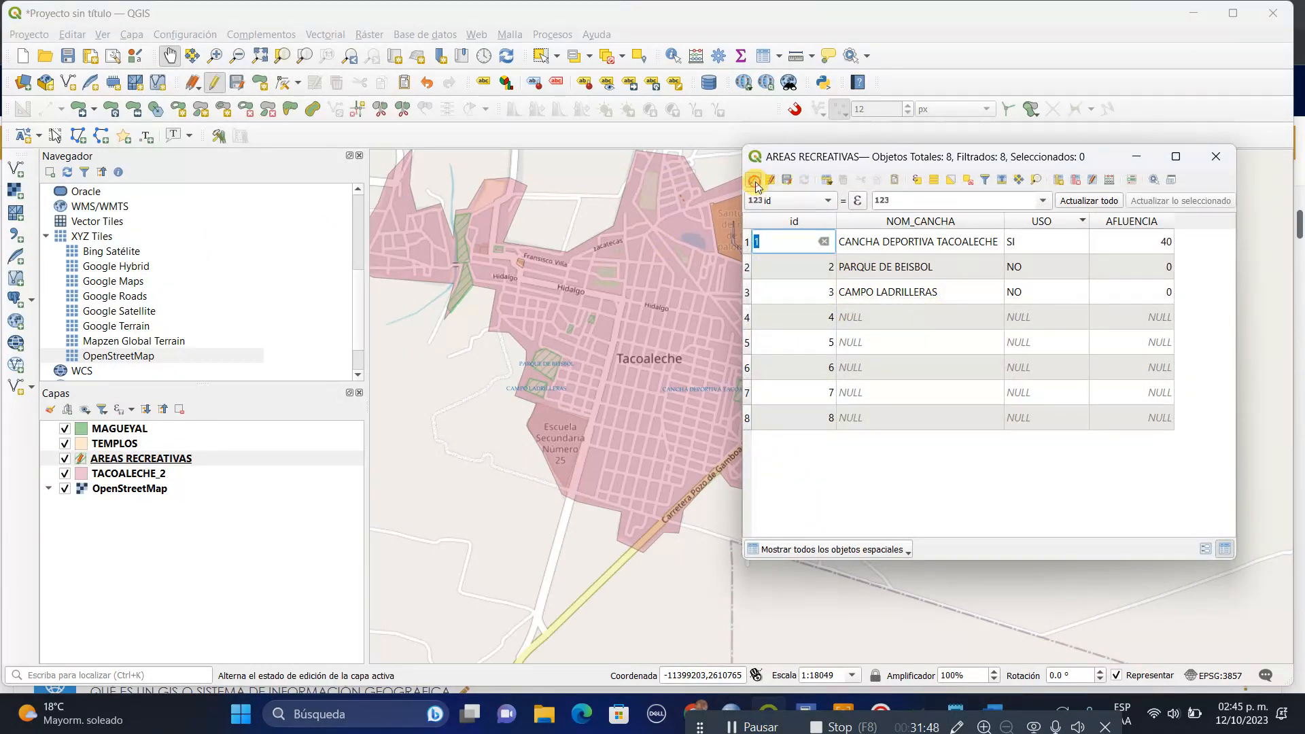
pyautogui.click(755, 182)
pyautogui.click(665, 366)
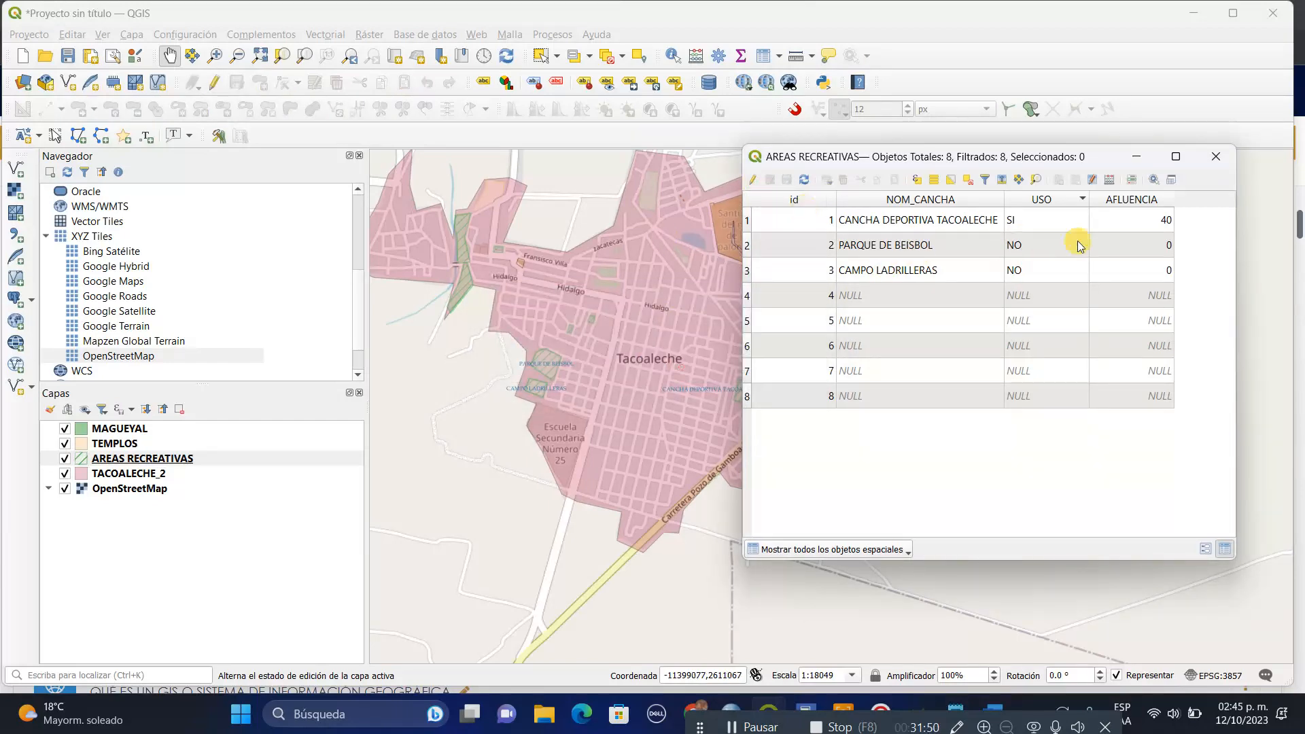
pyautogui.click(1217, 158)
# Compare the Tacoaleche polygon layers with and without the OpenStreetMap base map.
pyautogui.moveTo(610, 316); pyautogui.dragTo(698, 367)
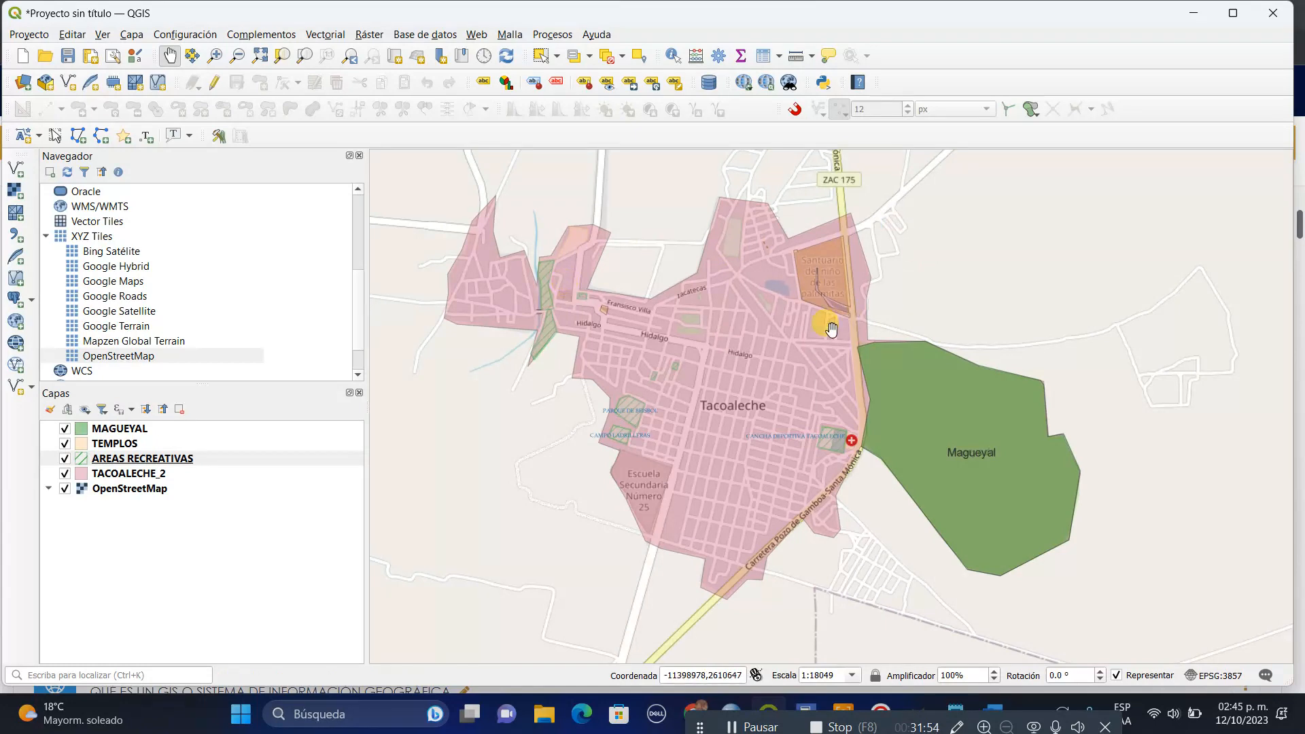
pyautogui.click(66, 488)
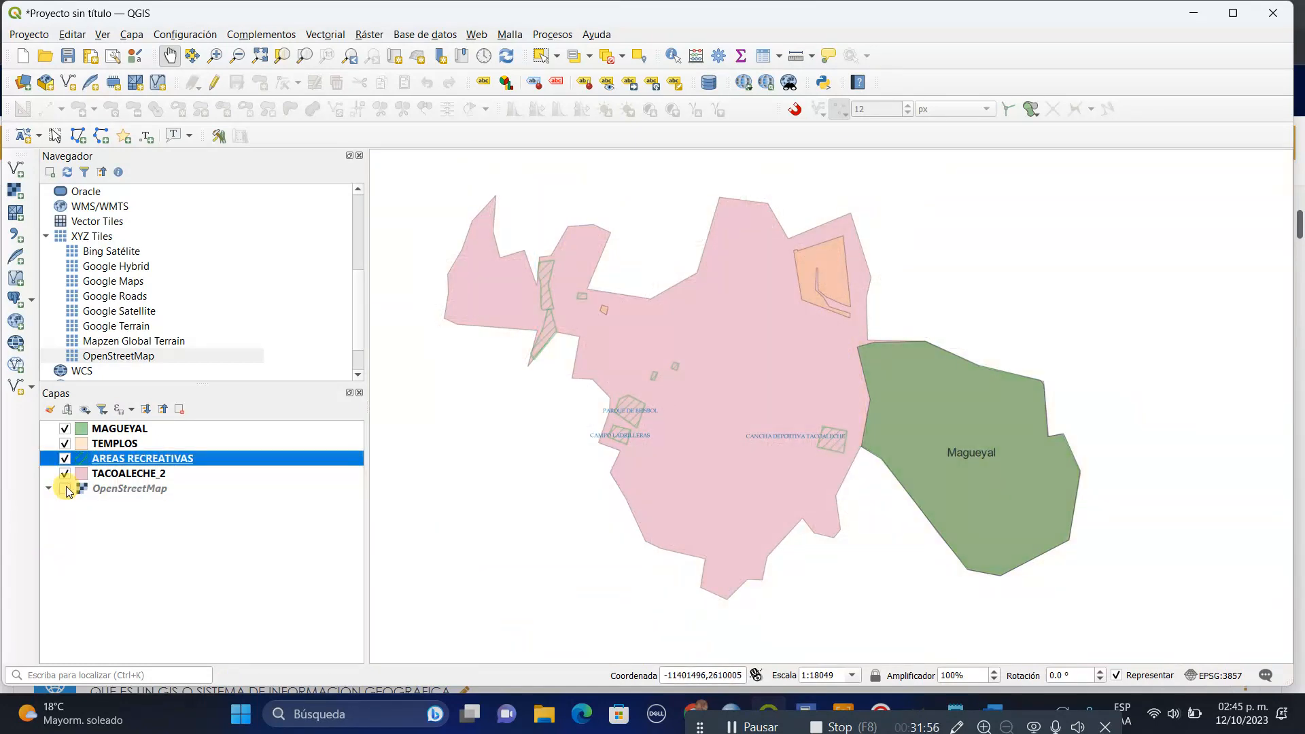
pyautogui.click(65, 488)
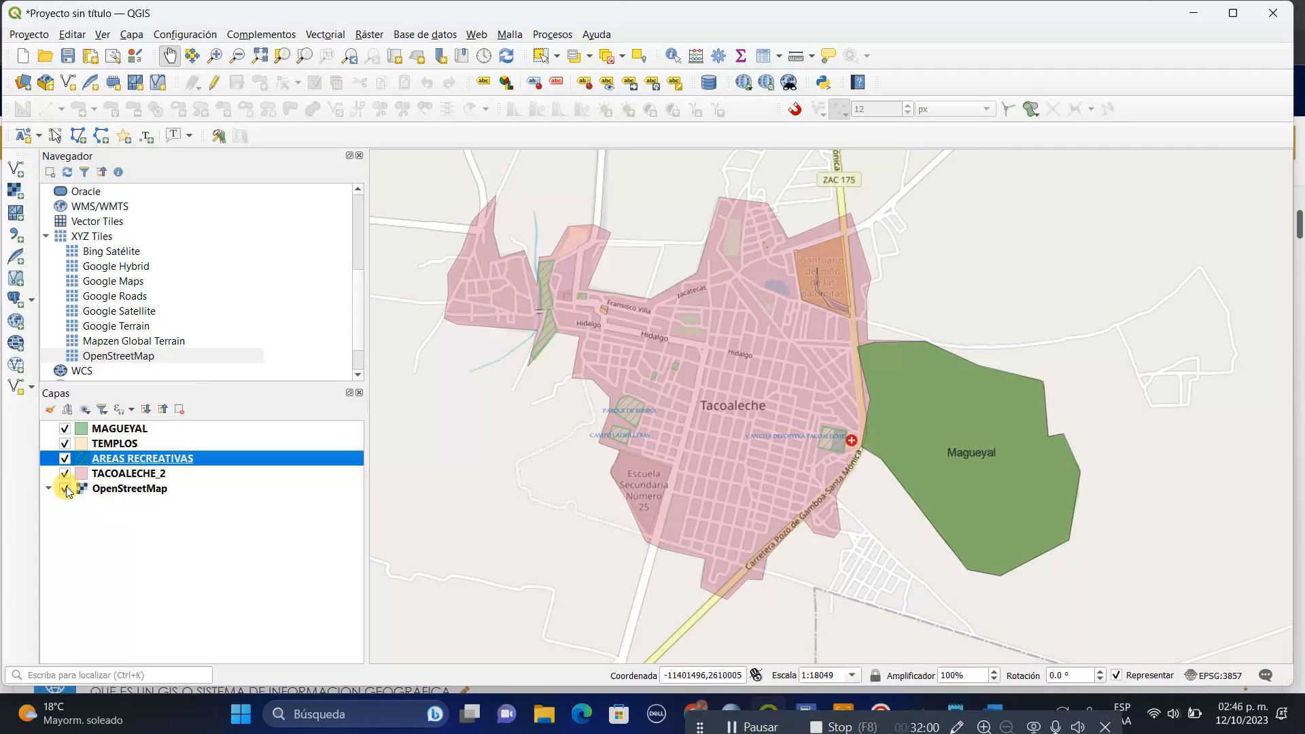
# Review the AREAS RECREATIVAS attribute records sorted by USO in ascending and descending order, and close the table.
pyautogui.rightClick(275, 456)
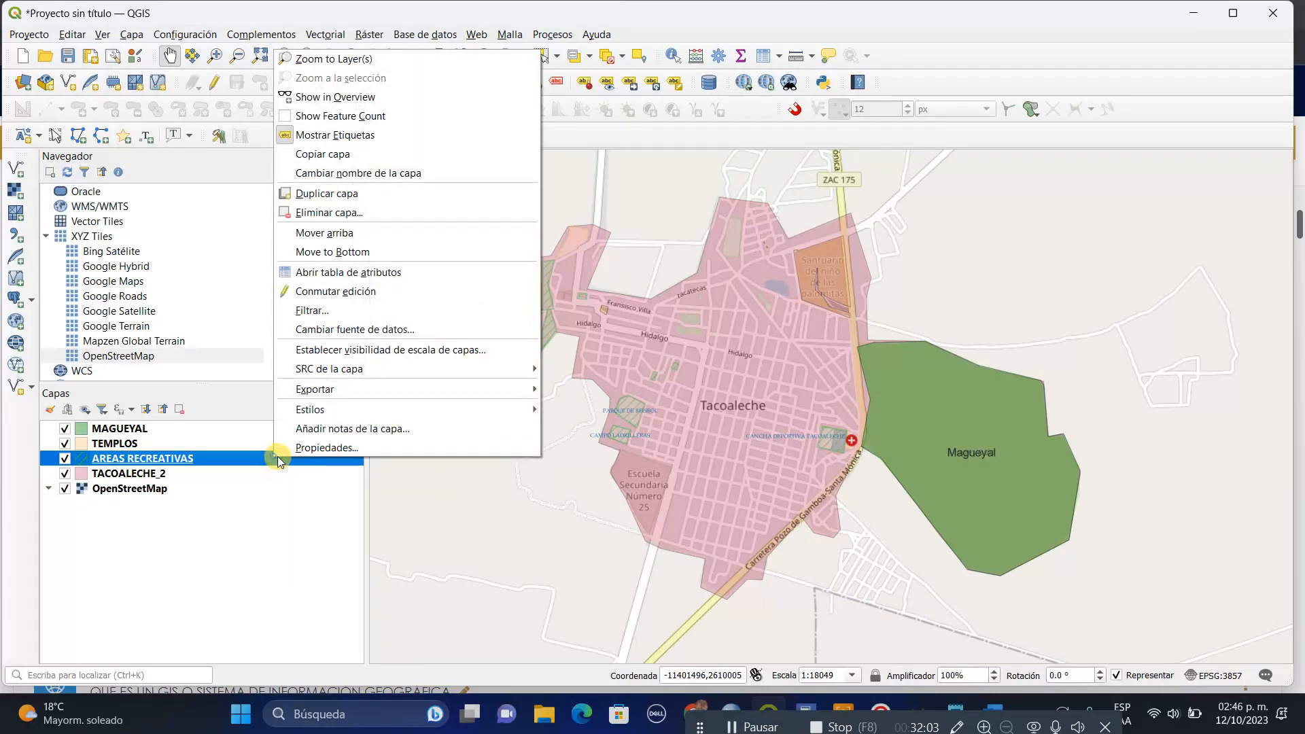
pyautogui.click(347, 274)
pyautogui.click(1057, 197)
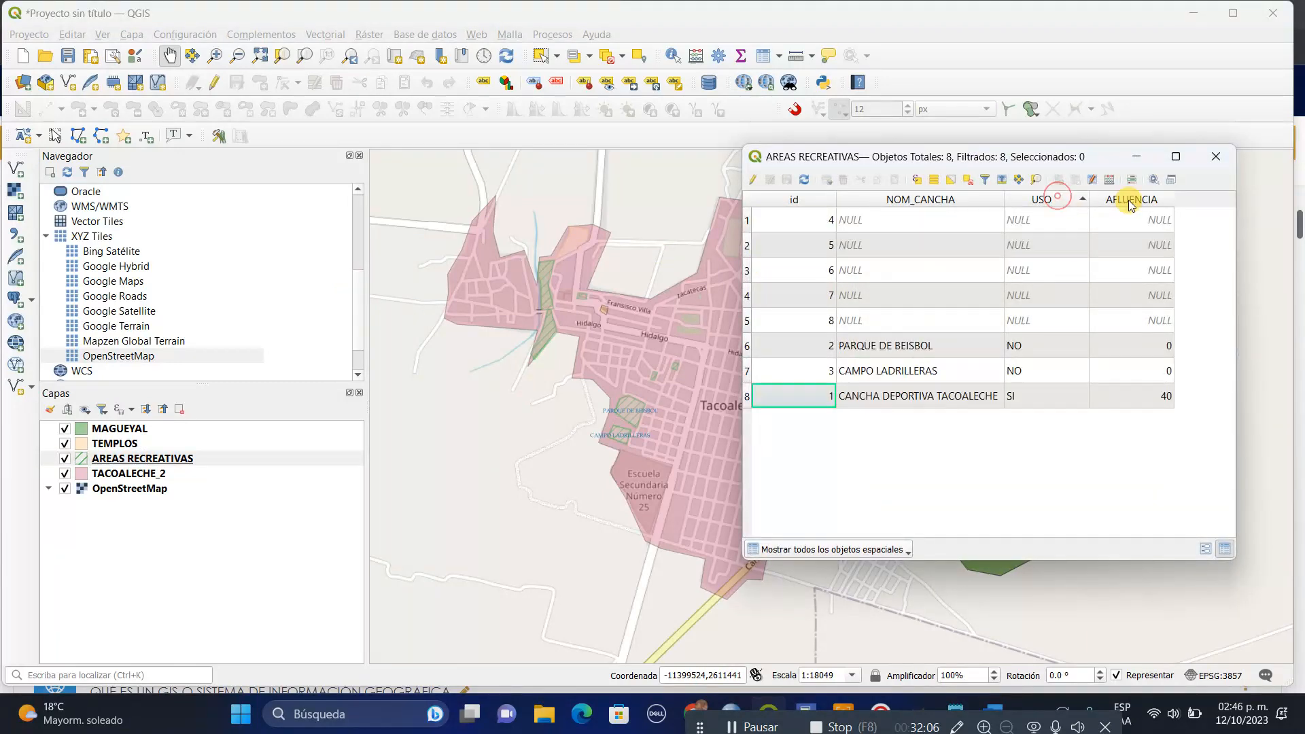
pyautogui.click(1084, 199)
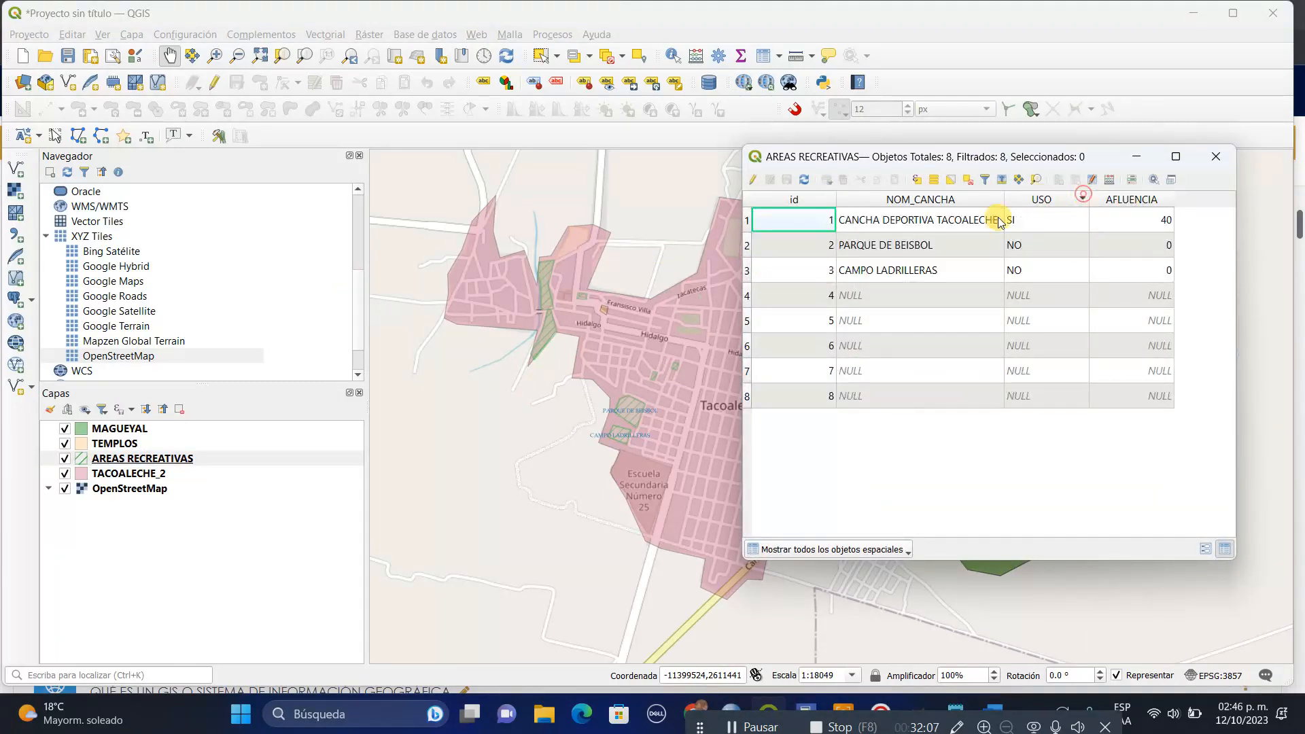
pyautogui.click(1226, 159)
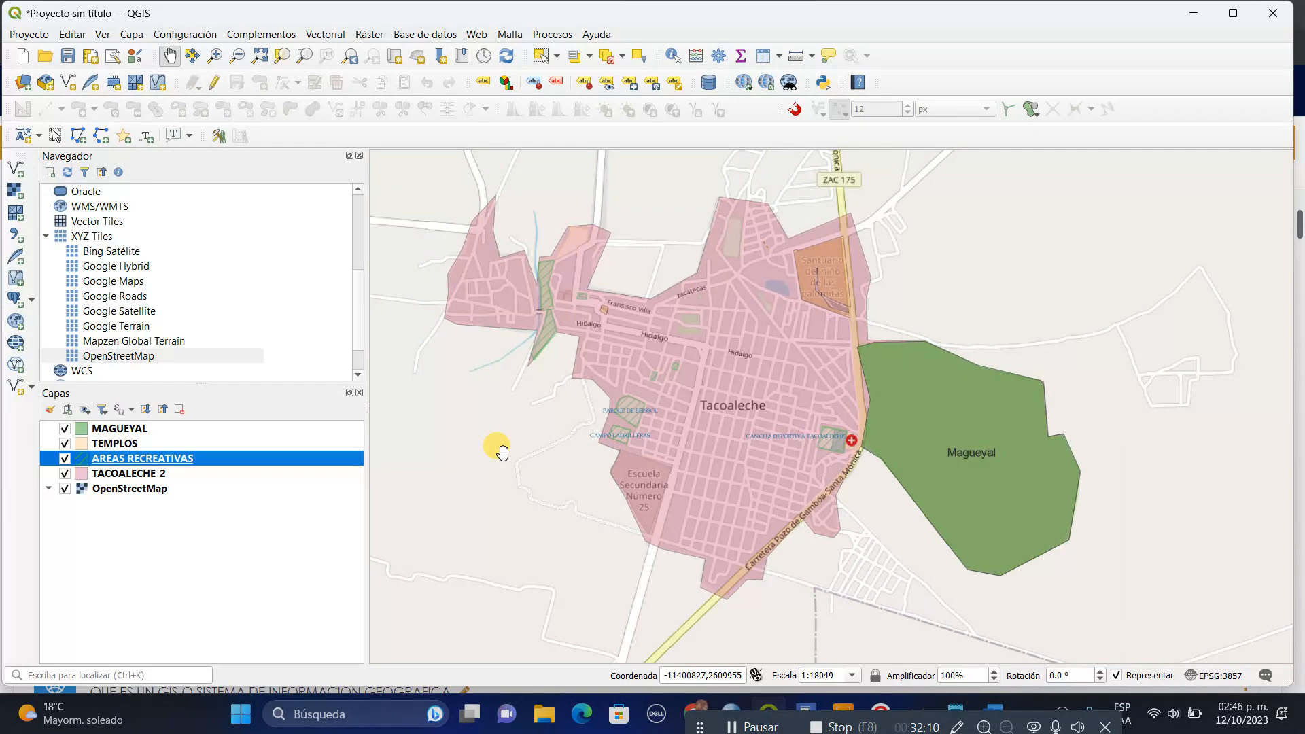